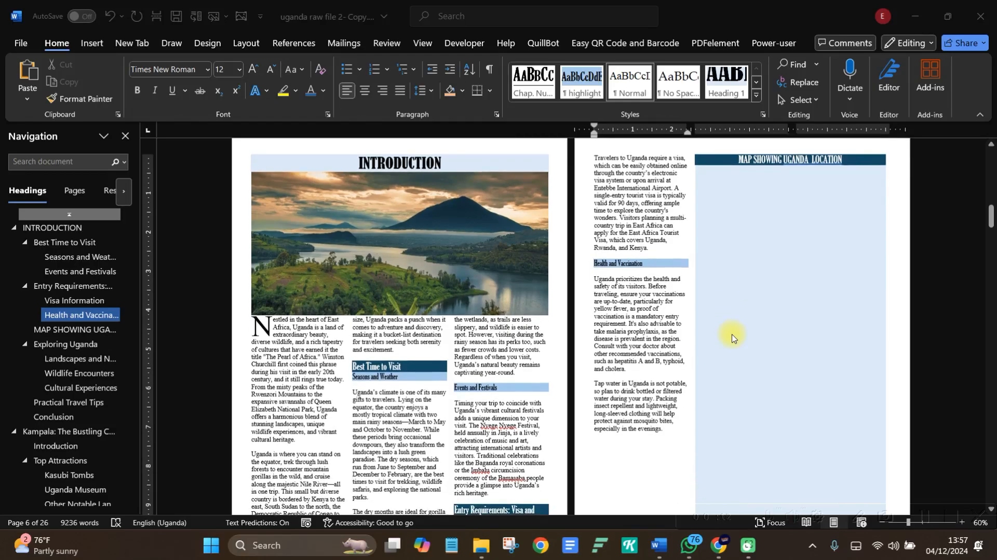
Skim the formatted travel guide's chapters from the Introduction through Lake Victoria and Ssese Islands, checking headings, columns and images.
{"action": "scroll", "coordinate": [732, 338], "scroll_direction": "down", "scroll_amount": 10}
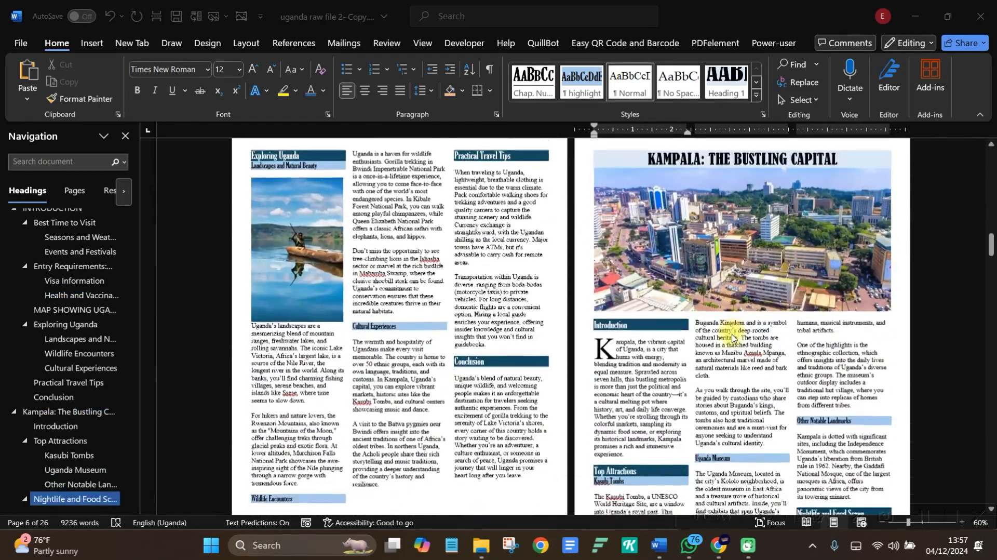
{"action": "scroll", "coordinate": [731, 338], "scroll_direction": "down", "scroll_amount": 4}
{"action": "scroll", "coordinate": [732, 338], "scroll_direction": "down", "scroll_amount": 14}
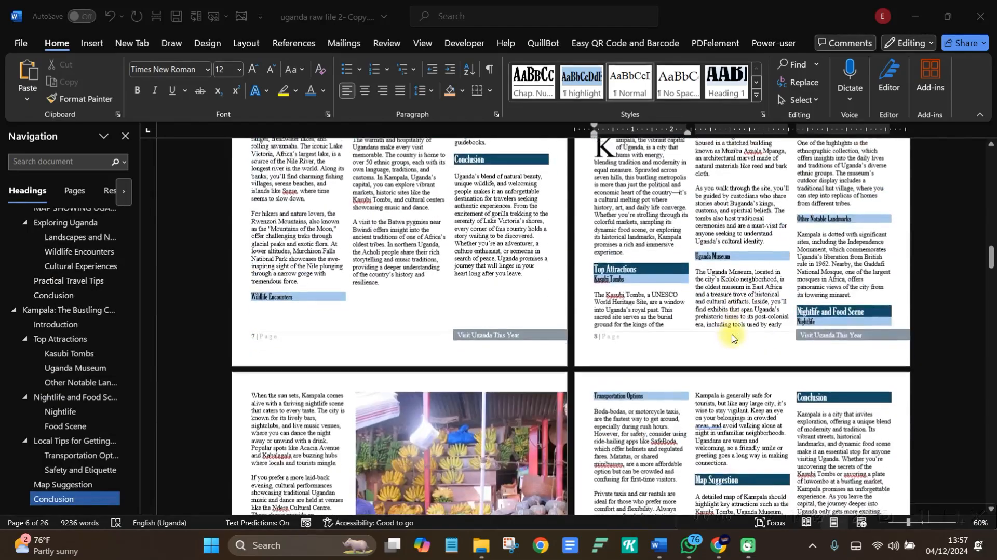
{"action": "scroll", "coordinate": [732, 338], "scroll_direction": "down", "scroll_amount": 18}
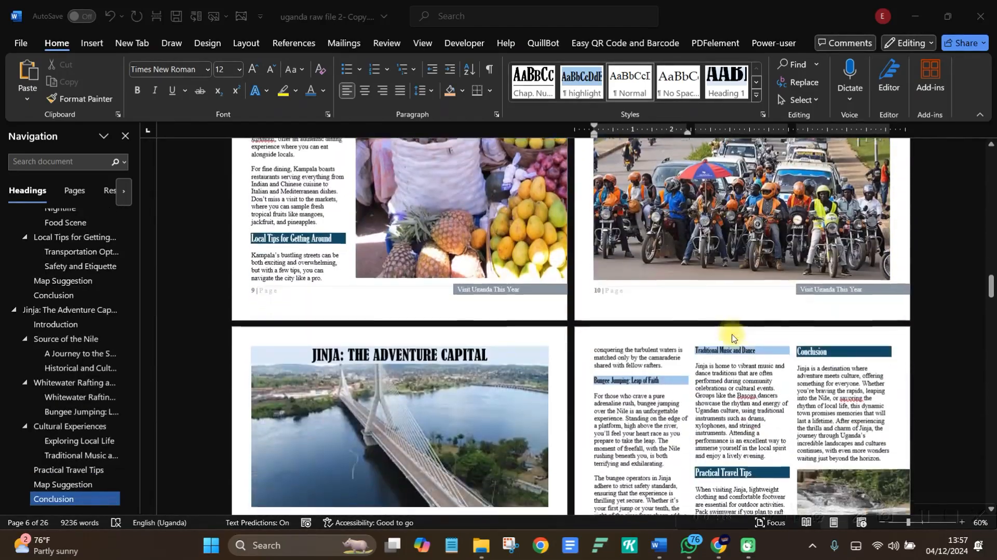
{"action": "scroll", "coordinate": [732, 338], "scroll_direction": "down", "scroll_amount": 16}
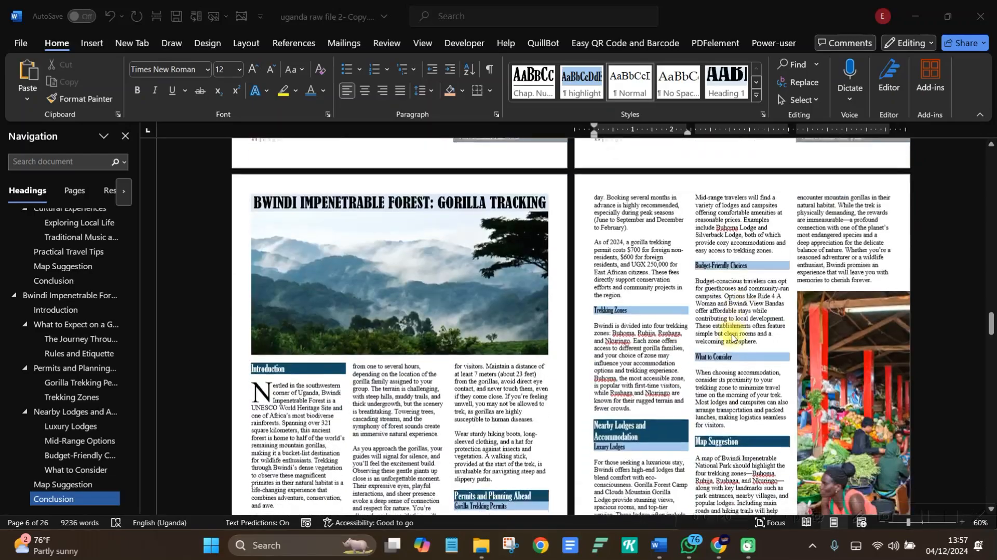
{"action": "scroll", "coordinate": [731, 338], "scroll_direction": "down", "scroll_amount": 12}
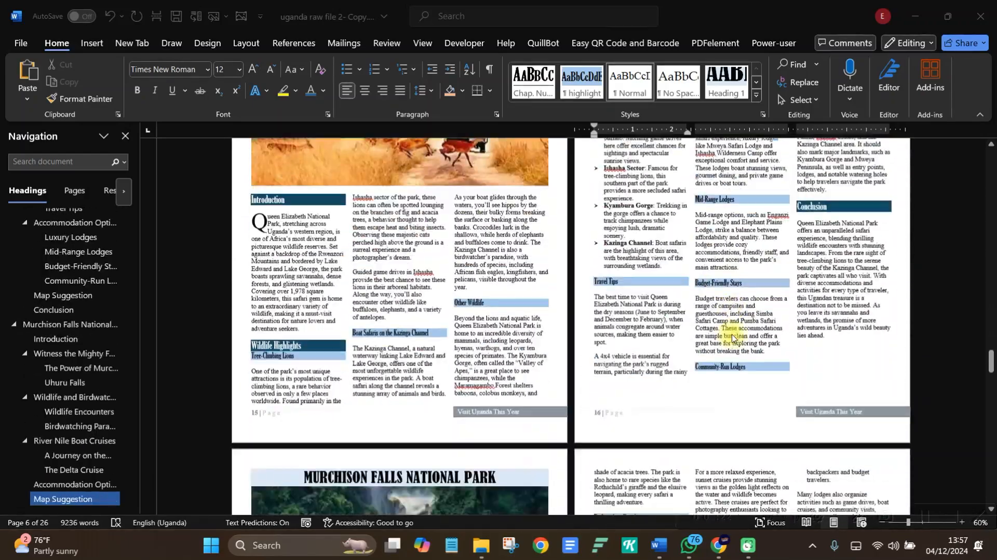
{"action": "scroll", "coordinate": [731, 338], "scroll_direction": "down", "scroll_amount": 14}
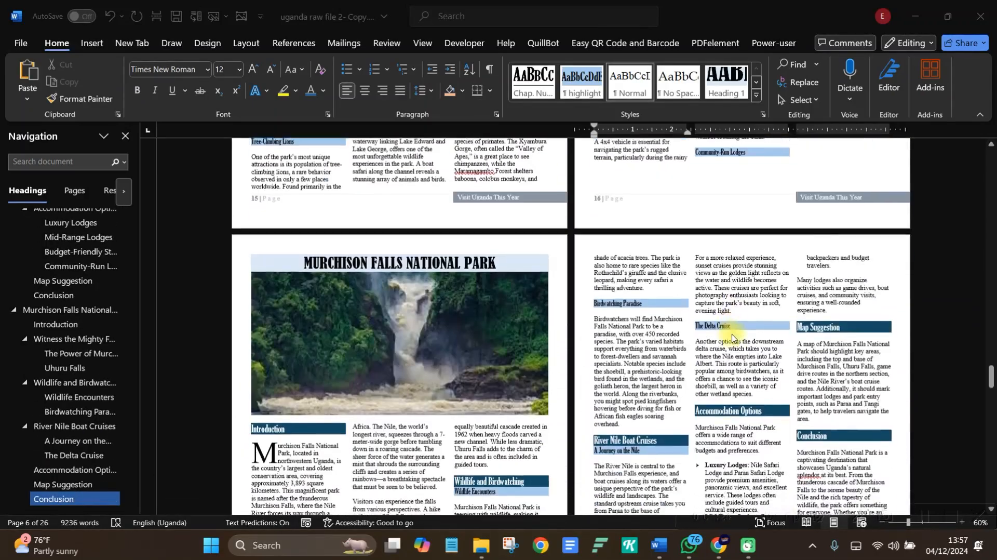
{"action": "scroll", "coordinate": [732, 338], "scroll_direction": "down", "scroll_amount": 3}
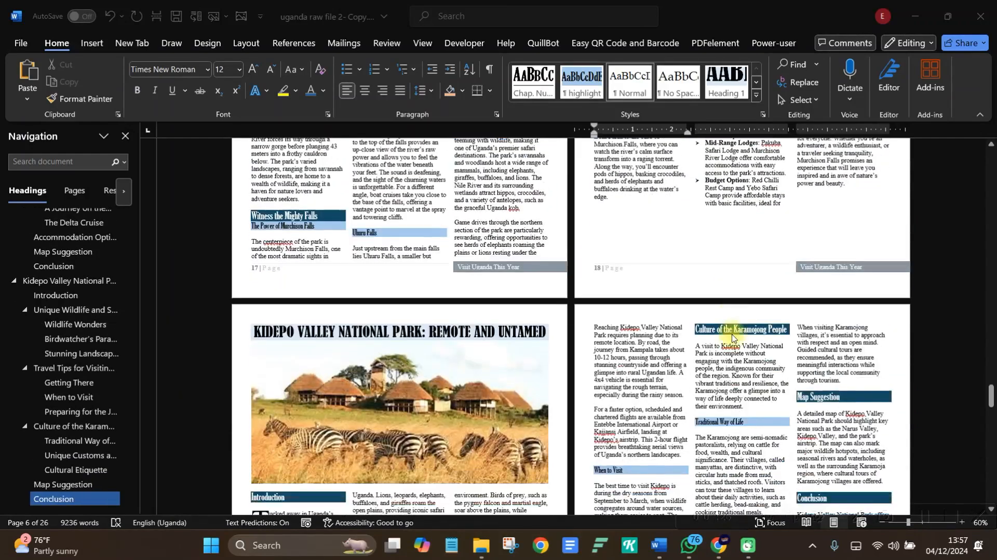
{"action": "scroll", "coordinate": [924, 379], "scroll_direction": "down", "scroll_amount": 12}
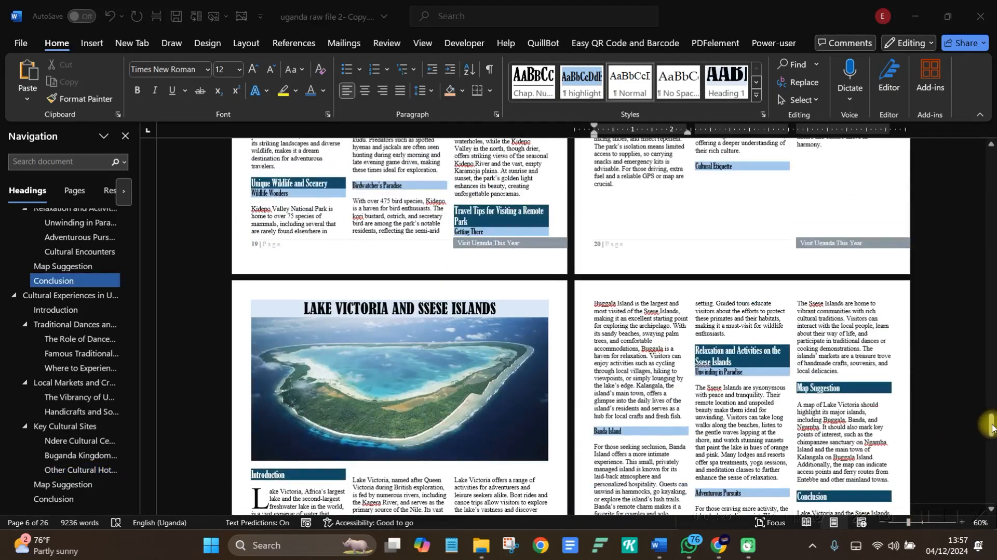
Examine the guide's title page and the copyright notice page with its full-page giraffe picture.
{"action": "left_click_drag", "start_coordinate": [990, 425], "coordinate": [961, 160]}
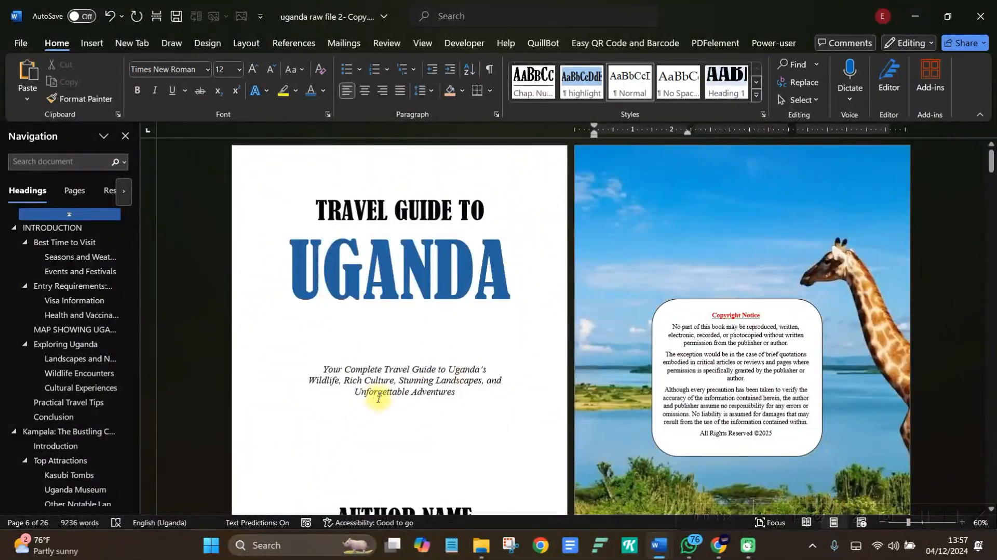
{"action": "left_click", "coordinate": [402, 391]}
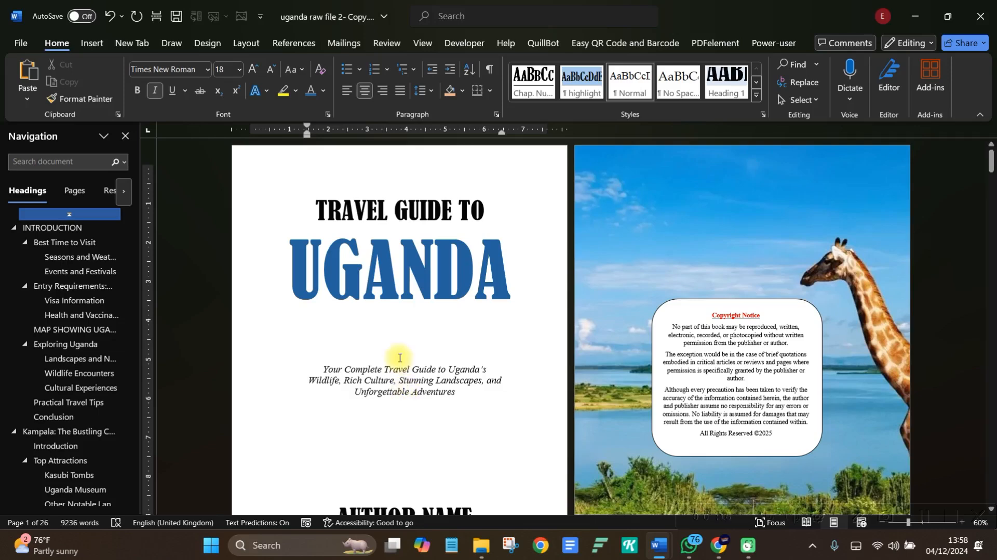
{"action": "scroll", "coordinate": [398, 358], "scroll_direction": "down", "scroll_amount": 3}
{"action": "scroll", "coordinate": [396, 356], "scroll_direction": "up", "scroll_amount": 3}
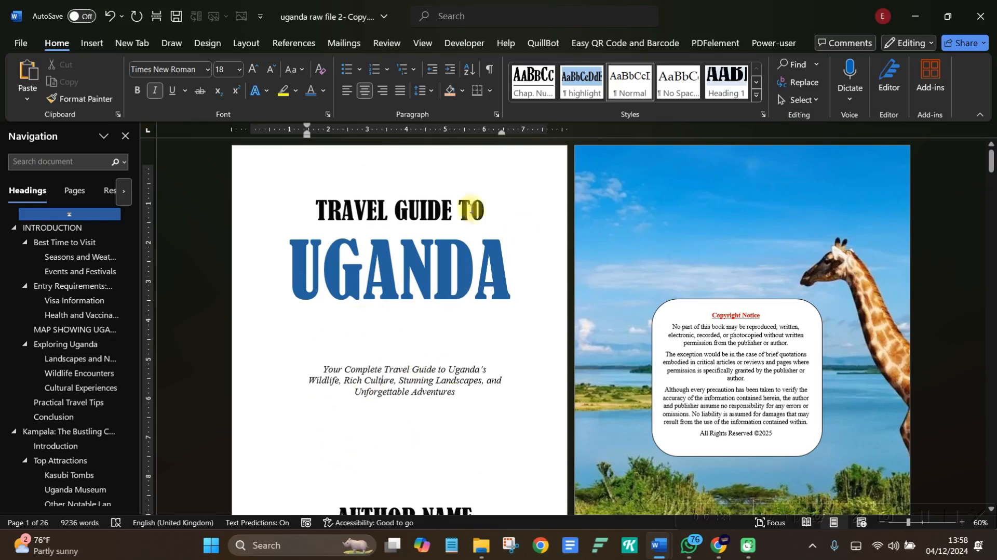
{"action": "scroll", "coordinate": [627, 205], "scroll_direction": "down", "scroll_amount": 2}
{"action": "scroll", "coordinate": [700, 224], "scroll_direction": "up", "scroll_amount": 1}
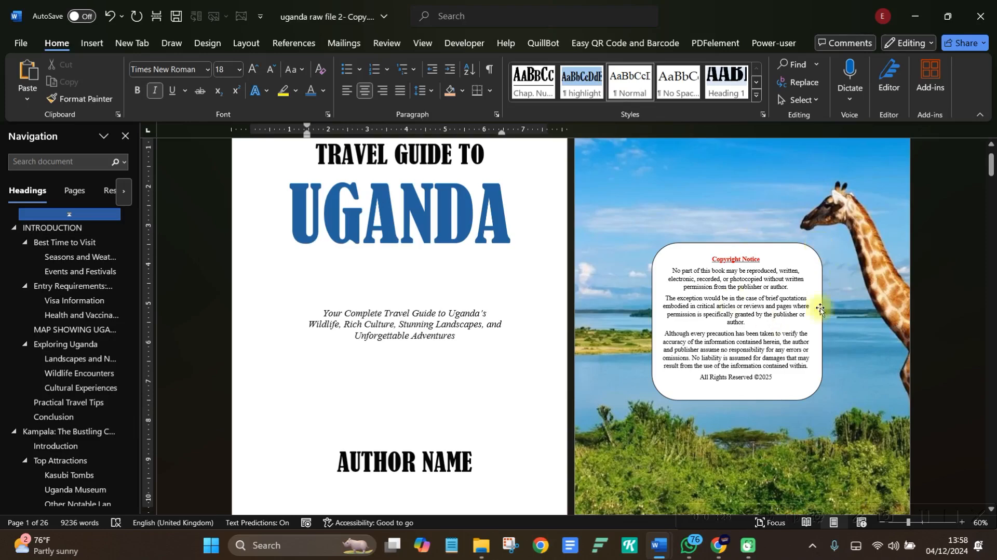
{"action": "scroll", "coordinate": [746, 262], "scroll_direction": "up", "scroll_amount": 2}
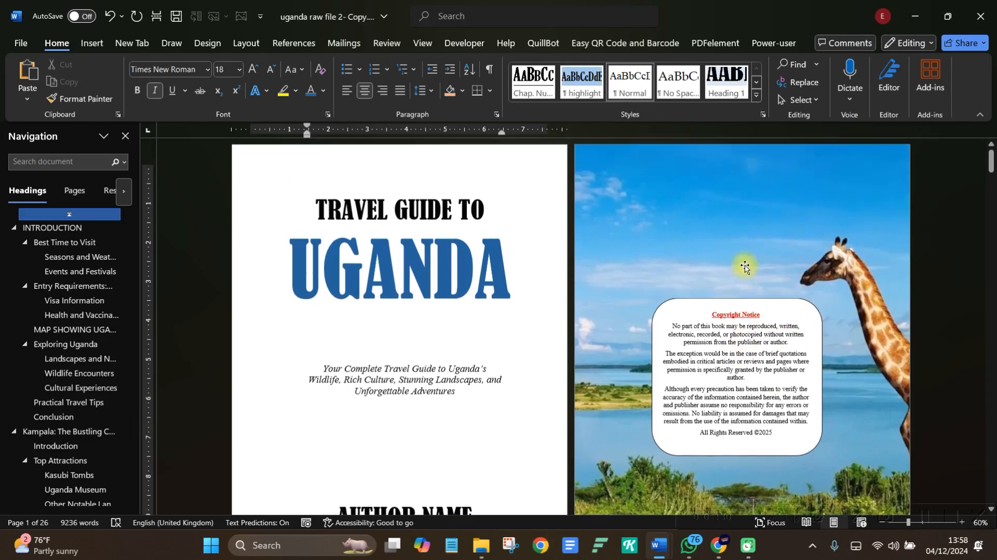
{"action": "left_click", "coordinate": [748, 221]}
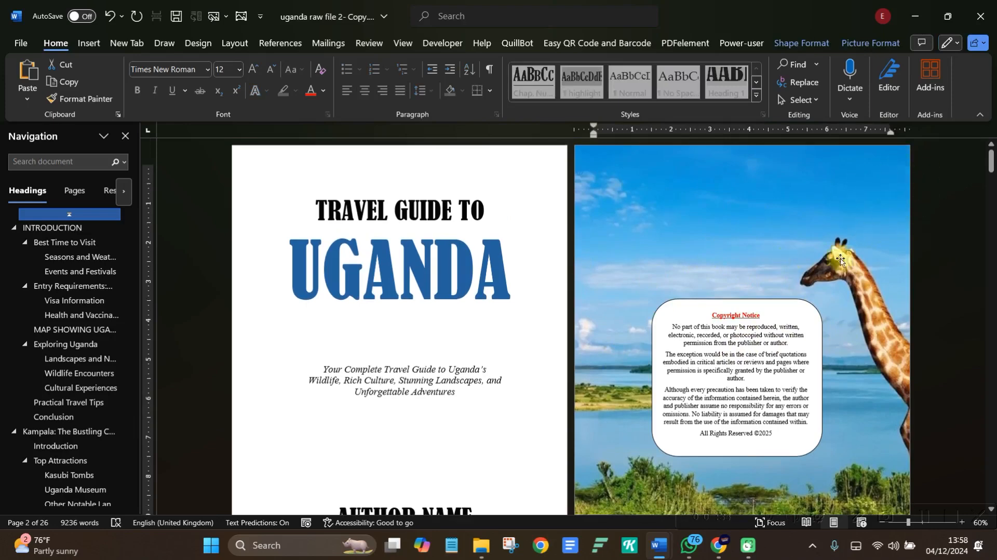
{"action": "scroll", "coordinate": [768, 226], "scroll_direction": "down", "scroll_amount": 4}
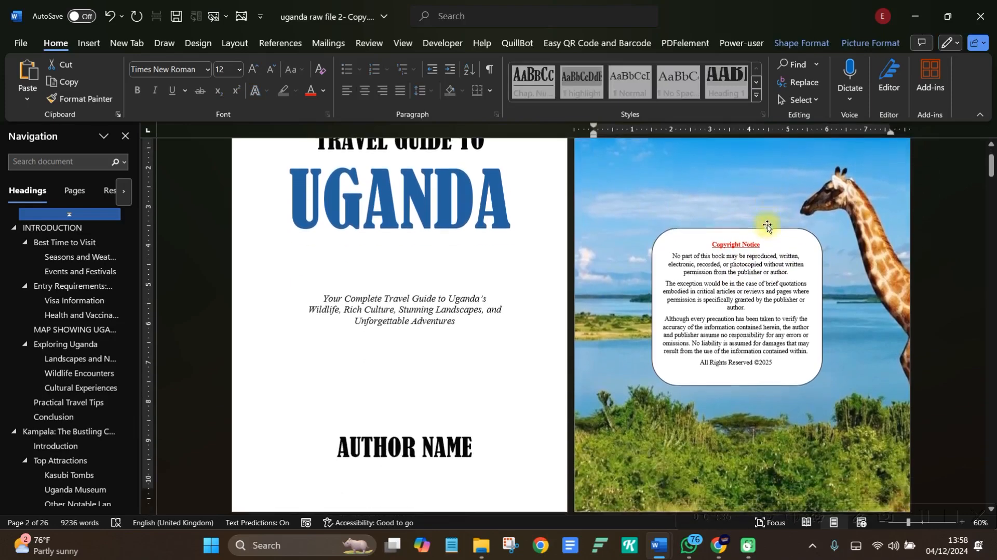
{"action": "scroll", "coordinate": [768, 226], "scroll_direction": "up", "scroll_amount": 3}
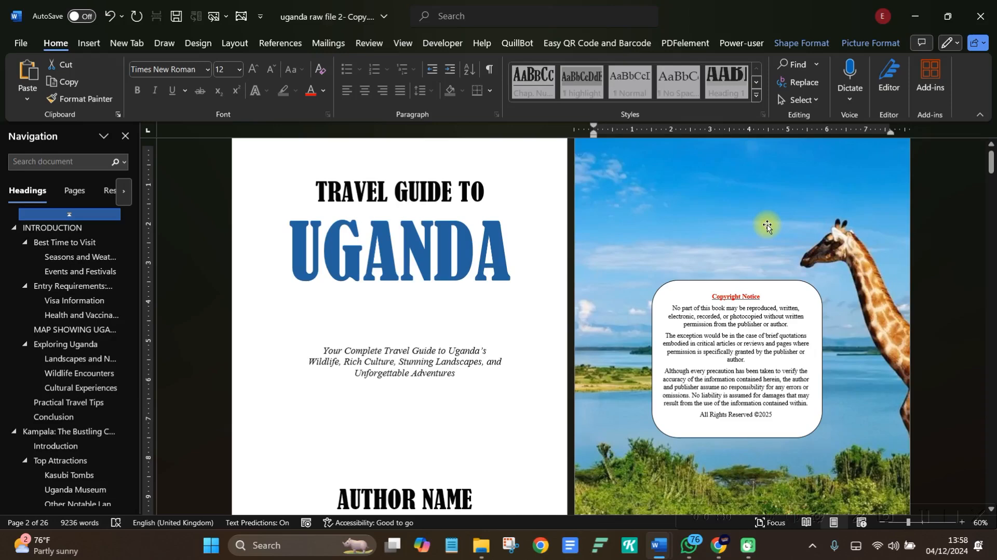
Review the three-column table of contents, the picture below it and the page footers.
{"action": "scroll", "coordinate": [767, 226], "scroll_direction": "down", "scroll_amount": 10}
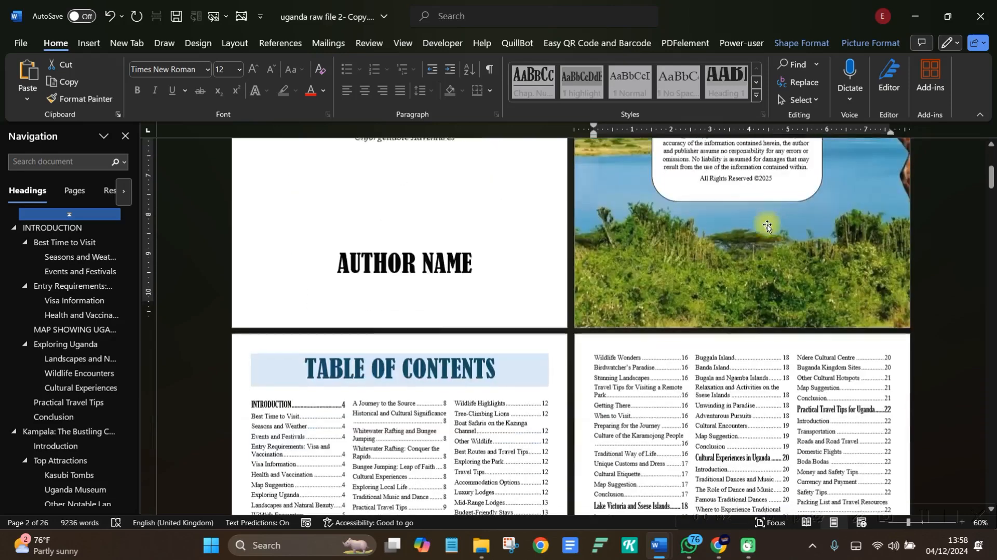
{"action": "scroll", "coordinate": [767, 225], "scroll_direction": "up", "scroll_amount": 1}
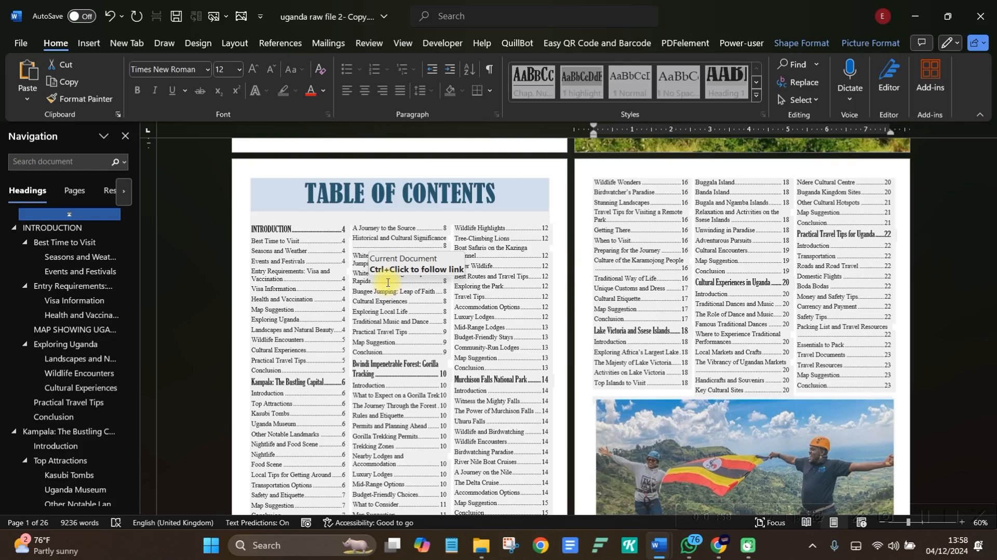
{"action": "scroll", "coordinate": [388, 282], "scroll_direction": "down", "scroll_amount": 5}
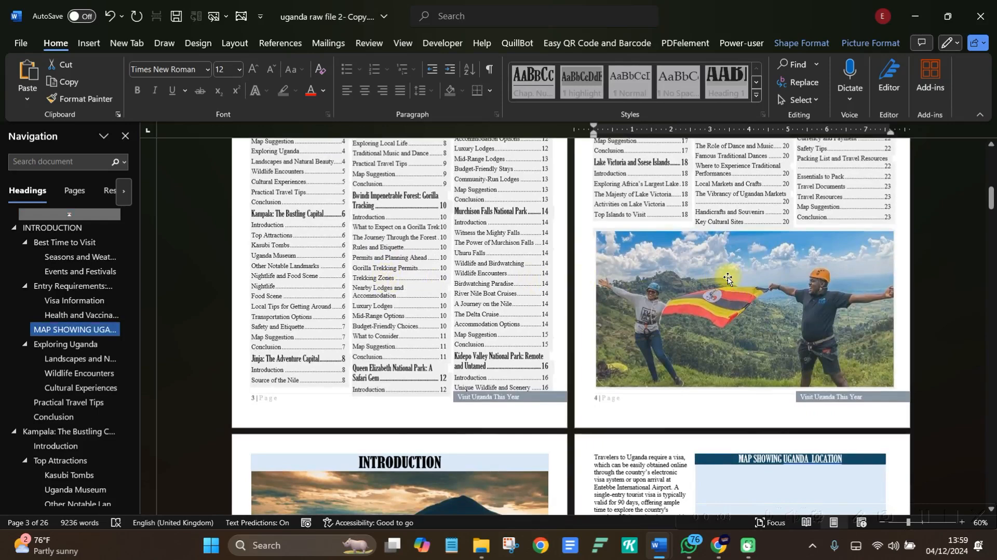
{"action": "scroll", "coordinate": [727, 279], "scroll_direction": "down", "scroll_amount": 3}
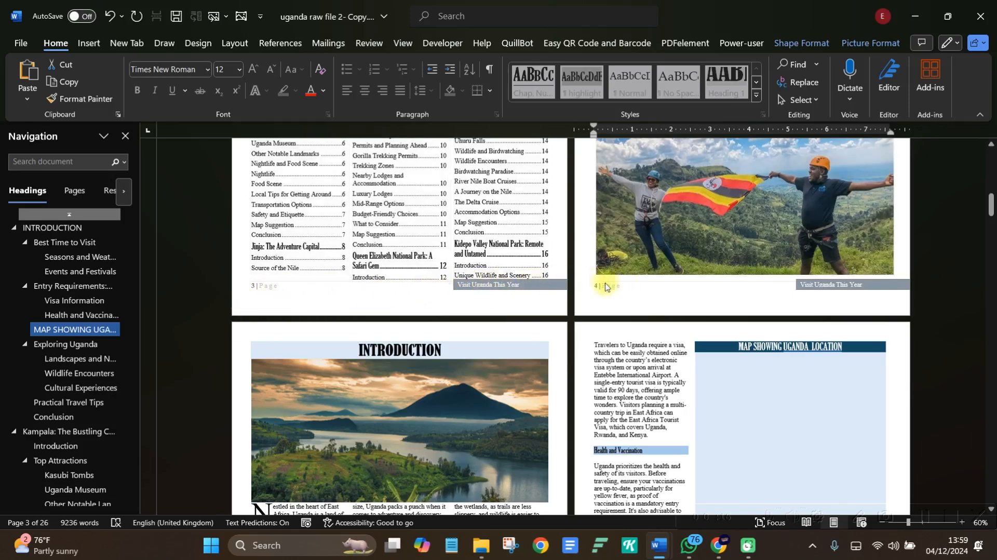
Inspect the Introduction chapter's banner image, drop cap and heading styles, and the blank map placeholder under "MAP SHOWING UGANDA LOCATION".
{"action": "scroll", "coordinate": [564, 287], "scroll_direction": "down", "scroll_amount": 3}
{"action": "scroll", "coordinate": [556, 288], "scroll_direction": "down", "scroll_amount": 1}
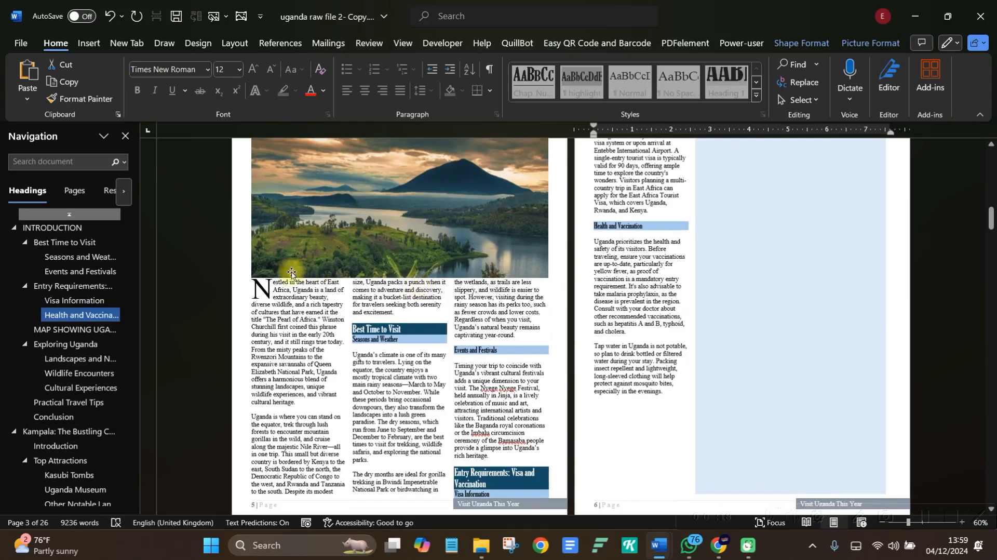
{"action": "scroll", "coordinate": [556, 287], "scroll_direction": "up", "scroll_amount": 2}
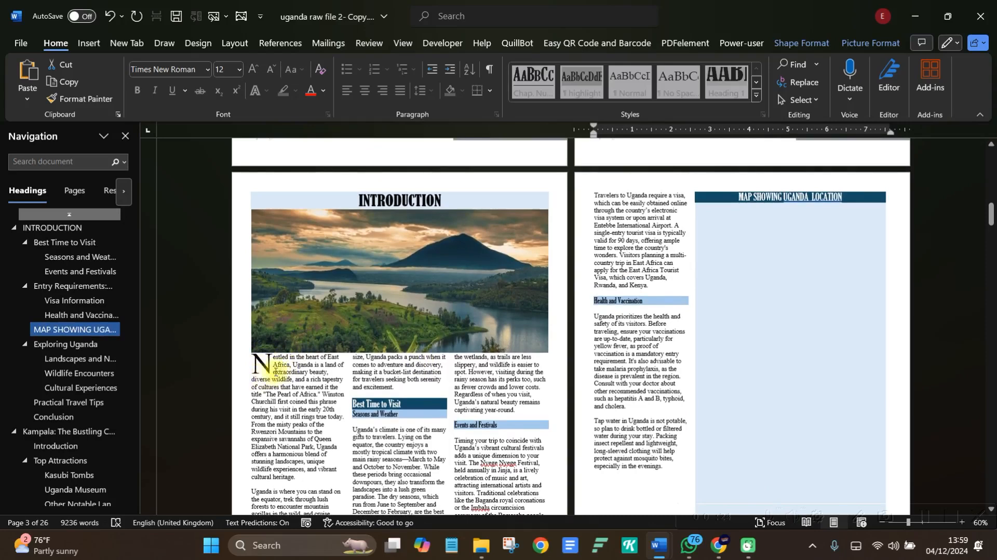
{"action": "scroll", "coordinate": [741, 221], "scroll_direction": "down", "scroll_amount": 1}
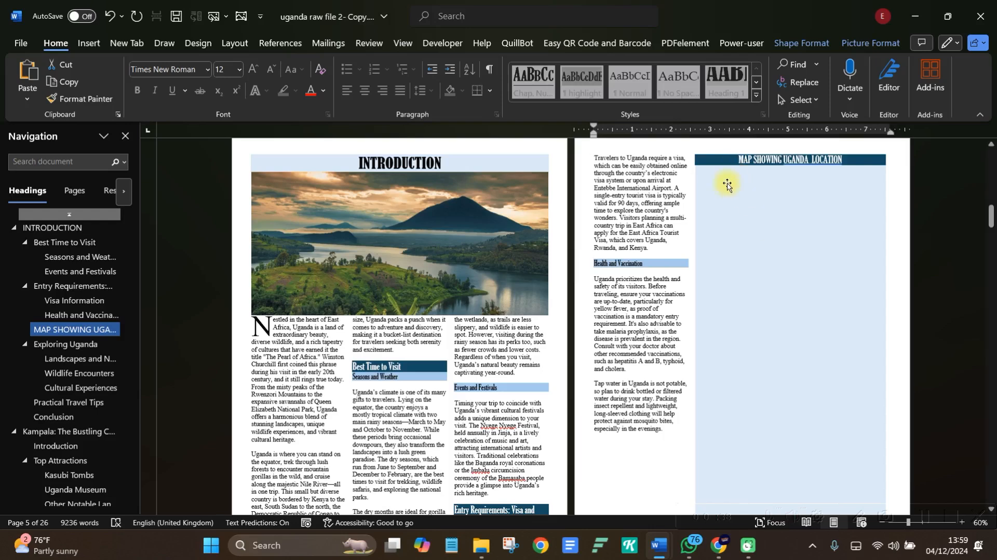
{"action": "left_click", "coordinate": [745, 213]}
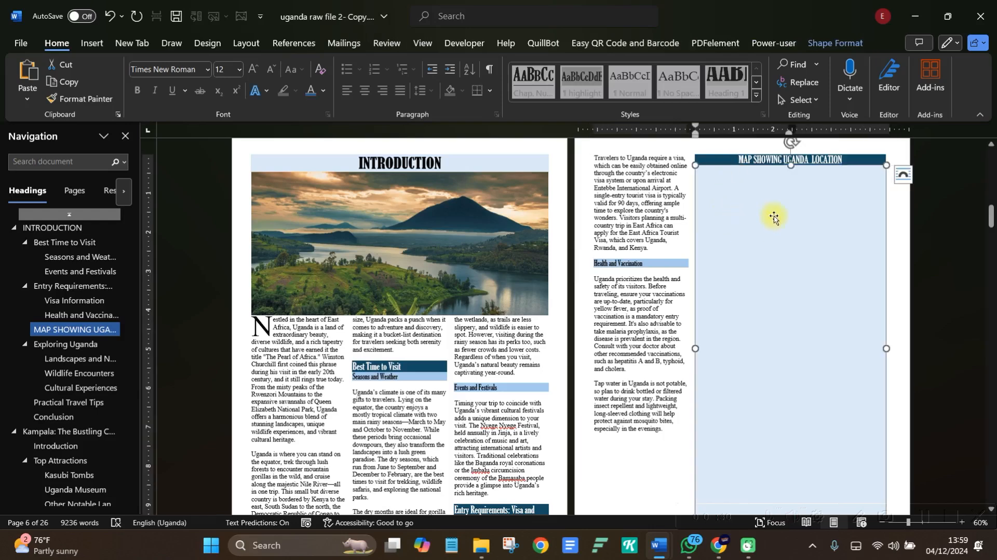
{"action": "left_click", "coordinate": [892, 232]}
{"action": "scroll", "coordinate": [857, 232], "scroll_direction": "down", "scroll_amount": 1}
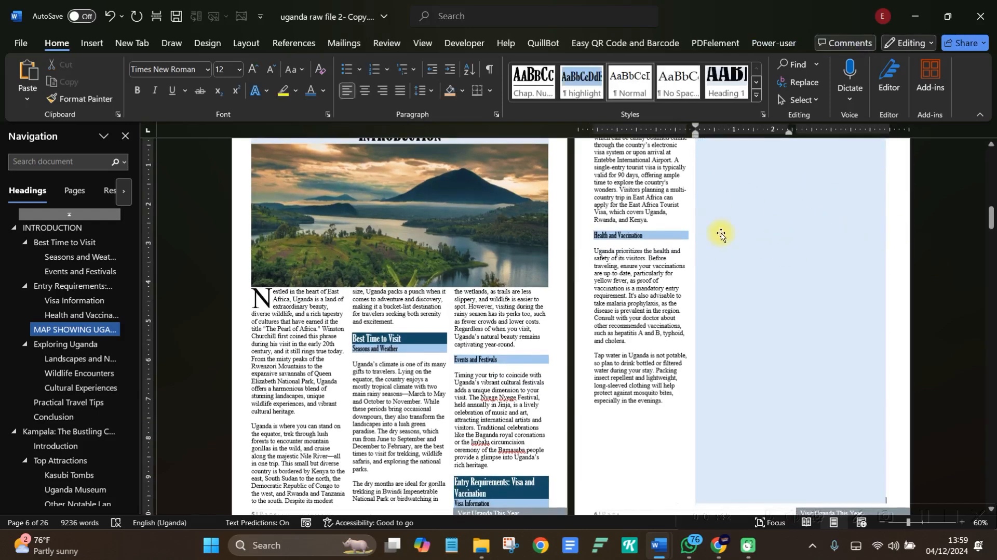
{"action": "scroll", "coordinate": [719, 231], "scroll_direction": "down", "scroll_amount": 1}
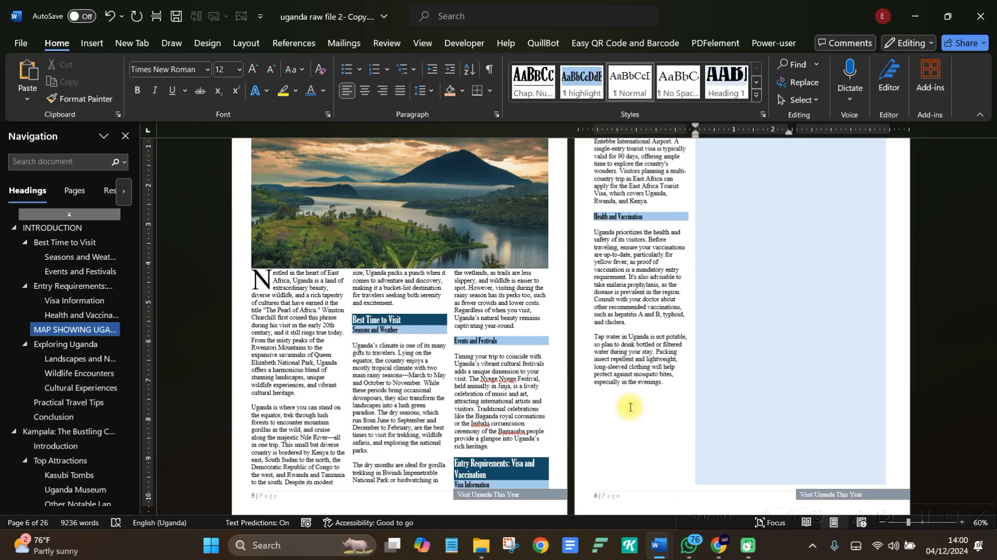
{"action": "scroll", "coordinate": [630, 407], "scroll_direction": "up", "scroll_amount": 3}
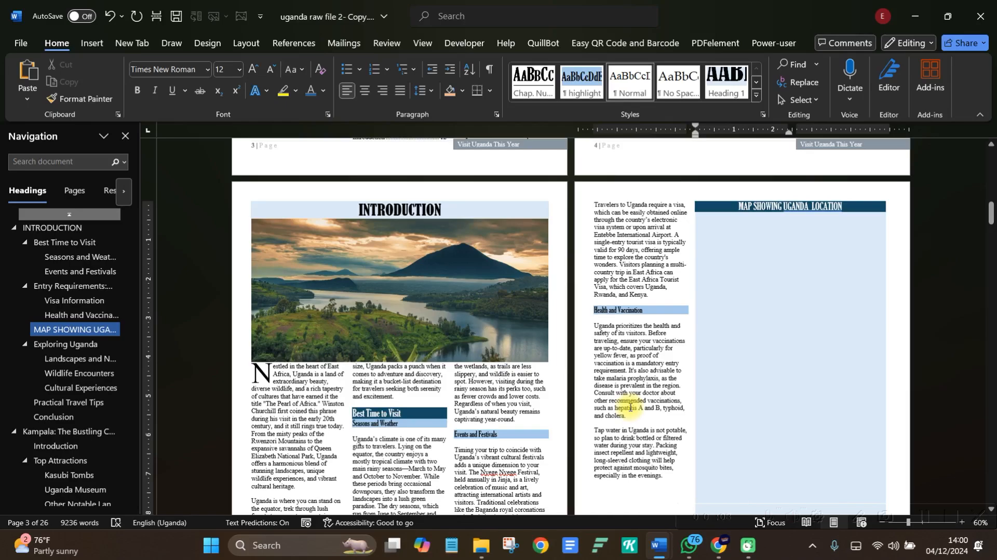
Examine the page layout and image placement from Exploring Uganda through the Kampala, Jinja and Bwindi Impenetrable Forest chapters.
{"action": "scroll", "coordinate": [629, 407], "scroll_direction": "down", "scroll_amount": 9}
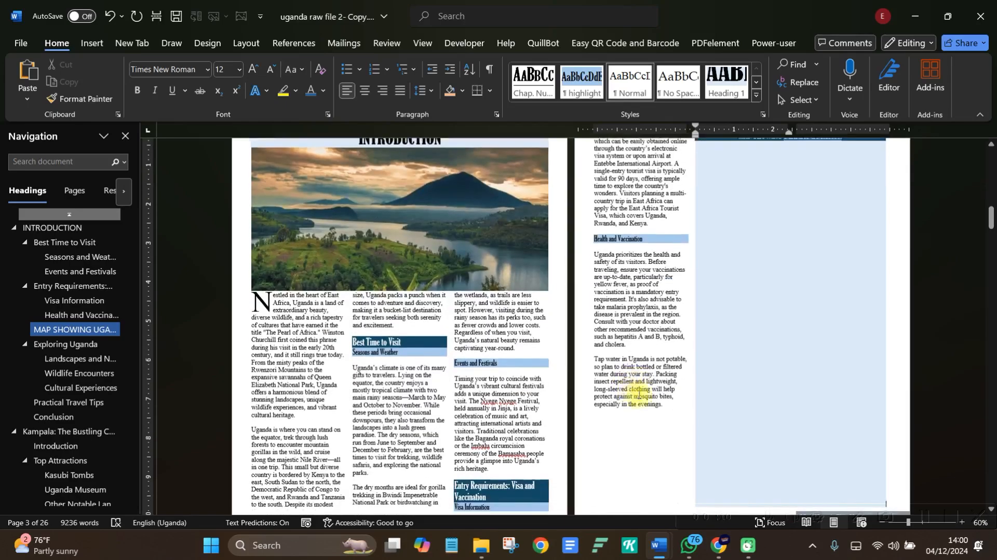
{"action": "scroll", "coordinate": [663, 345], "scroll_direction": "down", "scroll_amount": 6}
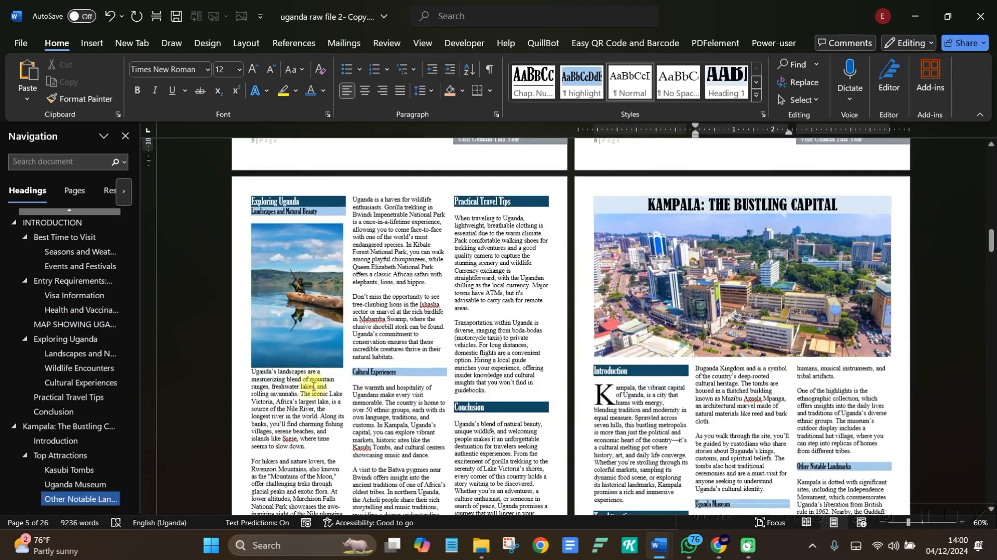
{"action": "scroll", "coordinate": [541, 227], "scroll_direction": "down", "scroll_amount": 3}
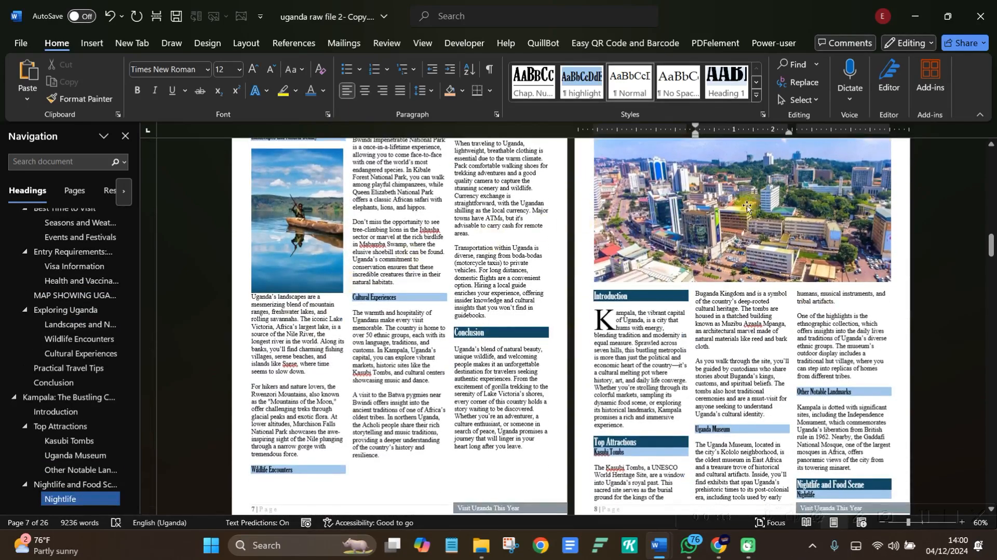
{"action": "scroll", "coordinate": [788, 236], "scroll_direction": "up", "scroll_amount": 1}
{"action": "scroll", "coordinate": [788, 237], "scroll_direction": "up", "scroll_amount": 2}
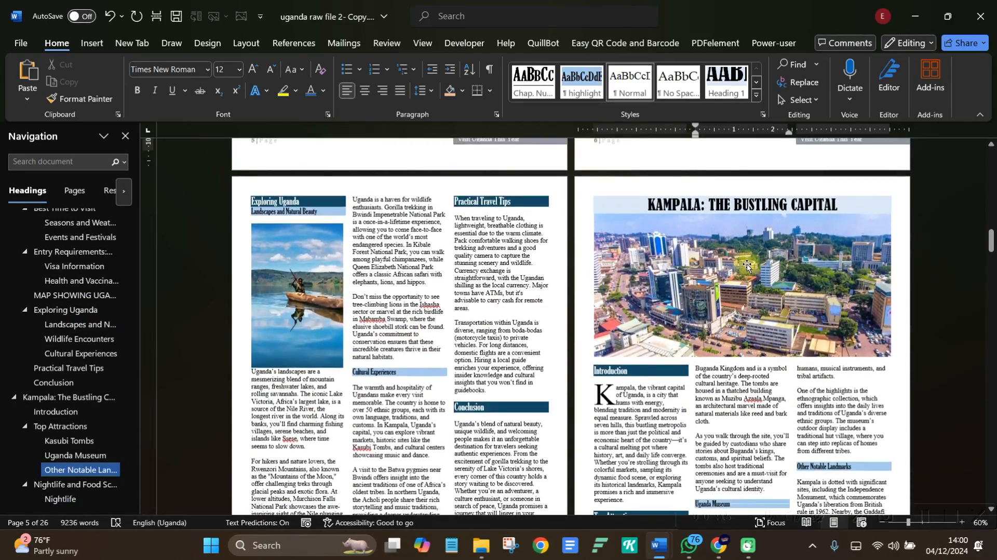
{"action": "scroll", "coordinate": [746, 263], "scroll_direction": "down", "scroll_amount": 4}
{"action": "scroll", "coordinate": [746, 262], "scroll_direction": "down", "scroll_amount": 10}
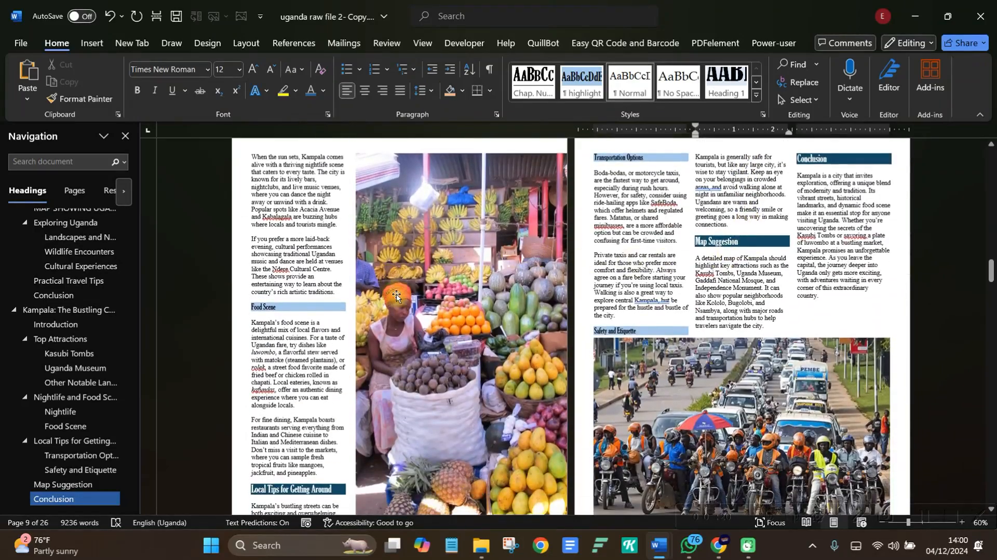
{"action": "scroll", "coordinate": [485, 280], "scroll_direction": "down", "scroll_amount": 1}
{"action": "scroll", "coordinate": [485, 280], "scroll_direction": "up", "scroll_amount": 2}
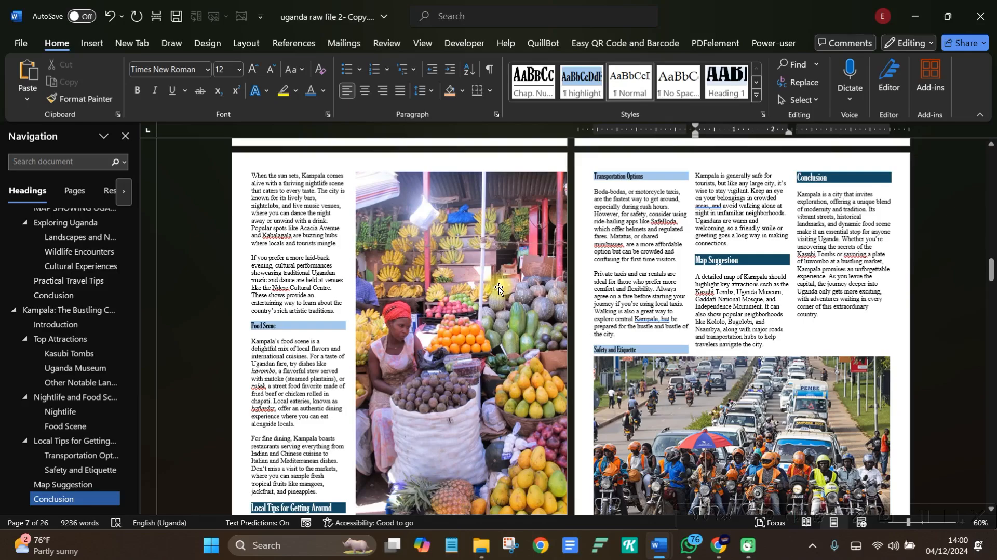
{"action": "scroll", "coordinate": [499, 289], "scroll_direction": "down", "scroll_amount": 3}
{"action": "scroll", "coordinate": [499, 288], "scroll_direction": "down", "scroll_amount": 10}
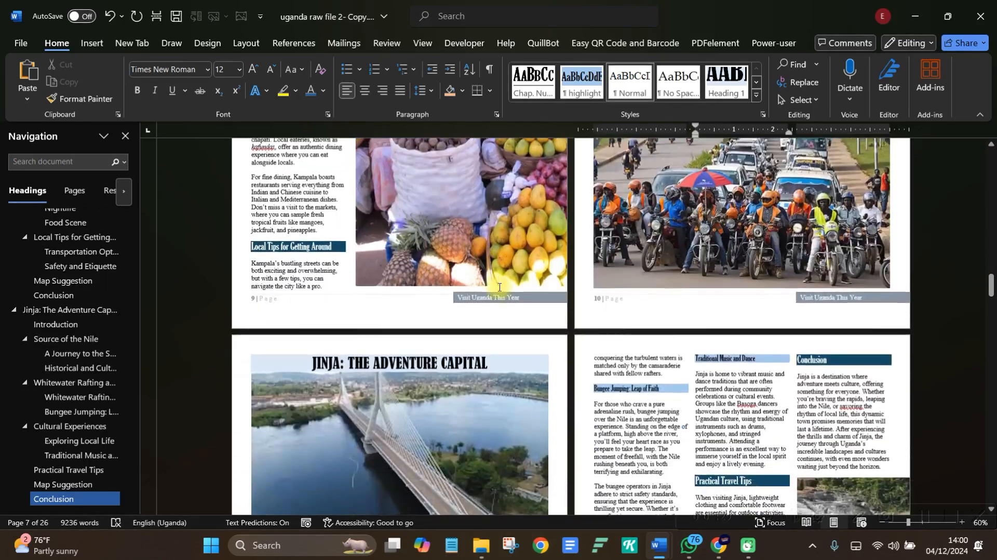
{"action": "scroll", "coordinate": [499, 286], "scroll_direction": "down", "scroll_amount": 3}
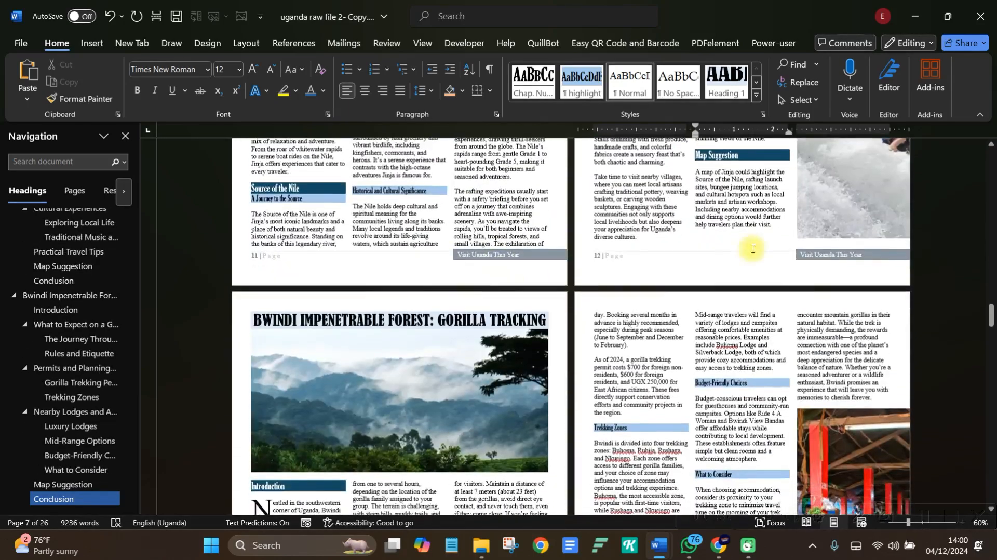
Examine the Bwindi Impenetrable Forest and Queen Elizabeth National Park chapters, comparing their banner images, three-column text and the picture beside Bwindi's conclusion.
{"action": "scroll", "coordinate": [718, 249], "scroll_direction": "down", "scroll_amount": 20}
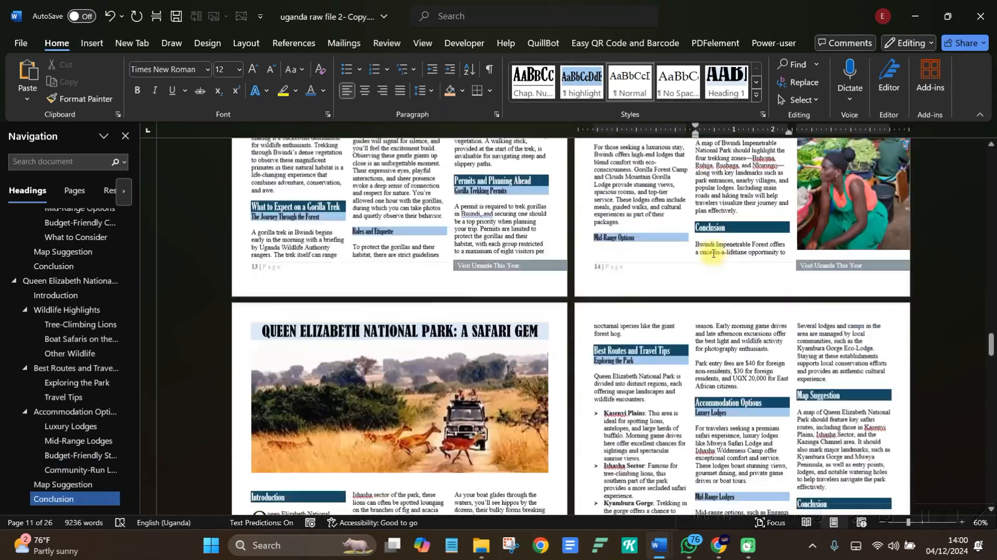
{"action": "scroll", "coordinate": [713, 253], "scroll_direction": "down", "scroll_amount": 8}
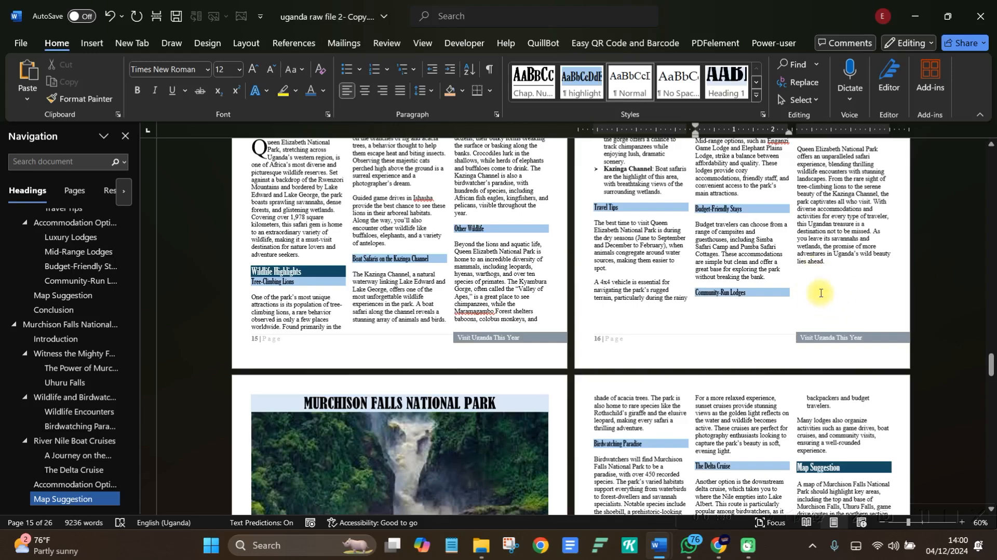
{"action": "scroll", "coordinate": [820, 286], "scroll_direction": "up", "scroll_amount": 7}
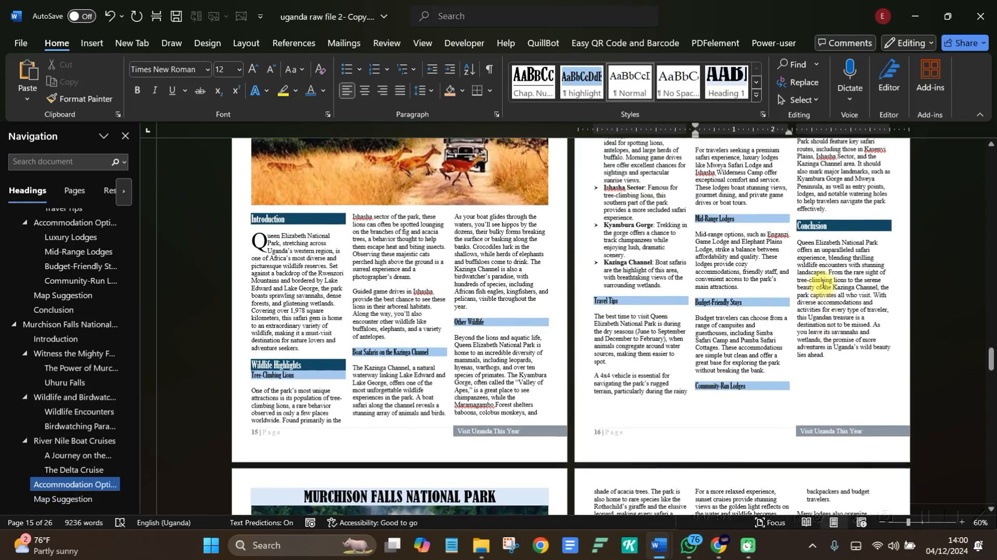
{"action": "scroll", "coordinate": [822, 283], "scroll_direction": "up", "scroll_amount": 13}
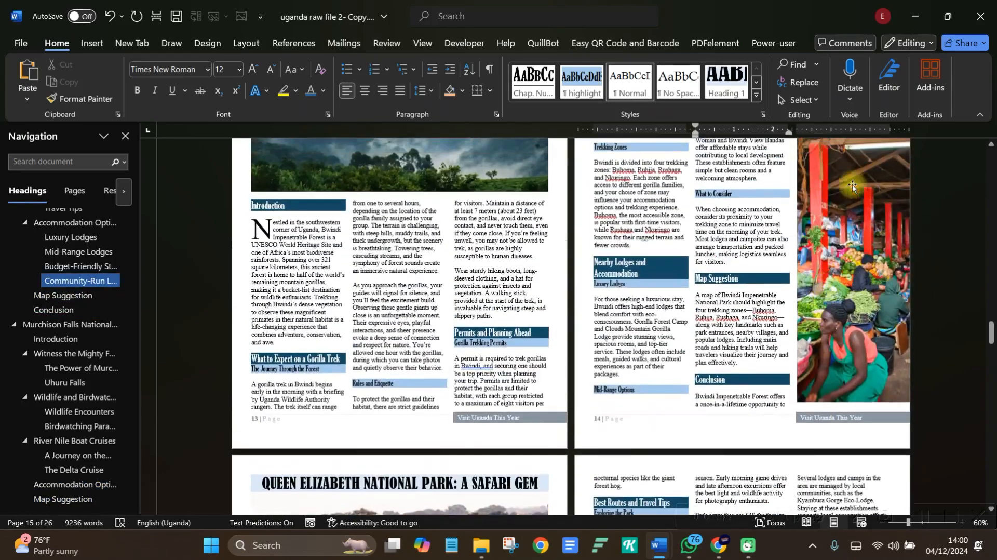
{"action": "scroll", "coordinate": [877, 283], "scroll_direction": "down", "scroll_amount": 11}
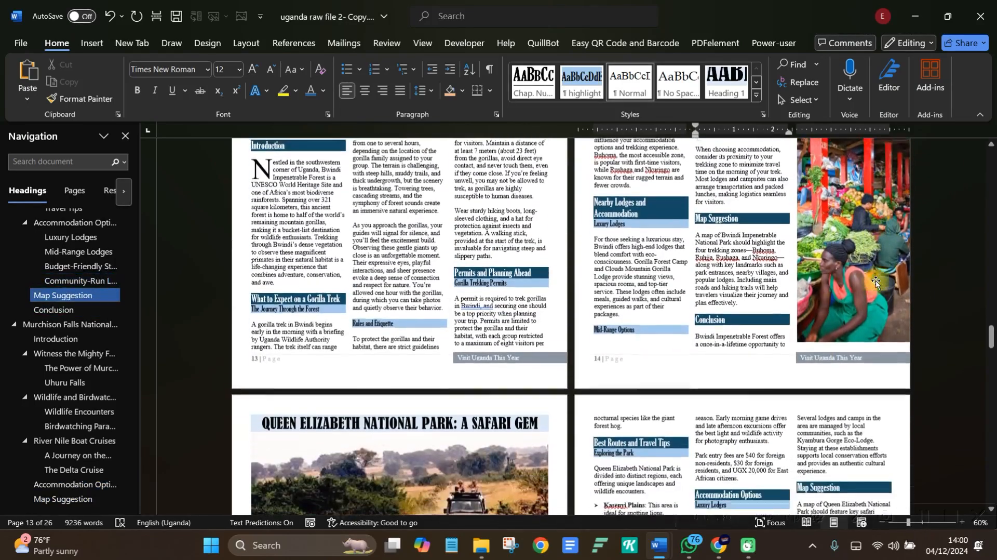
{"action": "scroll", "coordinate": [877, 280], "scroll_direction": "up", "scroll_amount": 8}
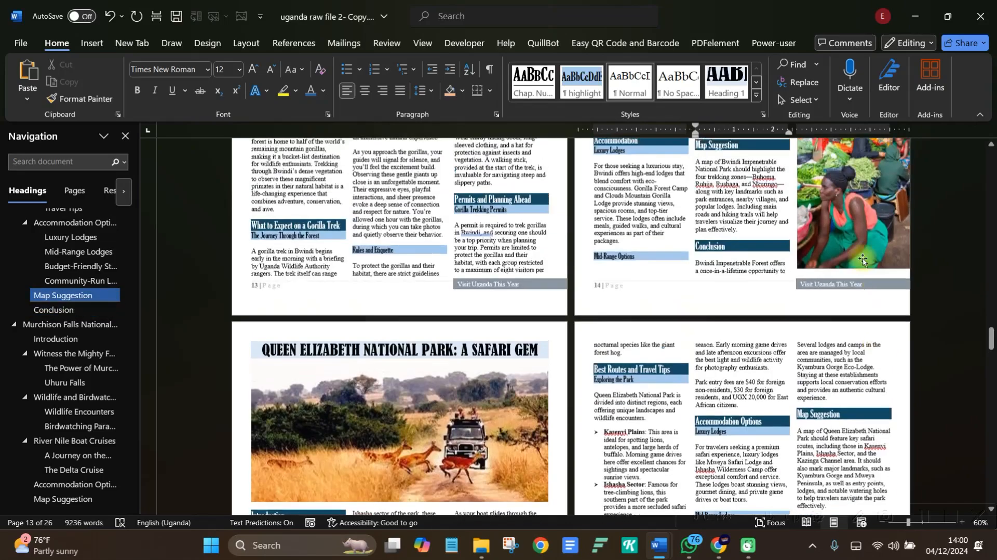
{"action": "scroll", "coordinate": [783, 276], "scroll_direction": "down", "scroll_amount": 17}
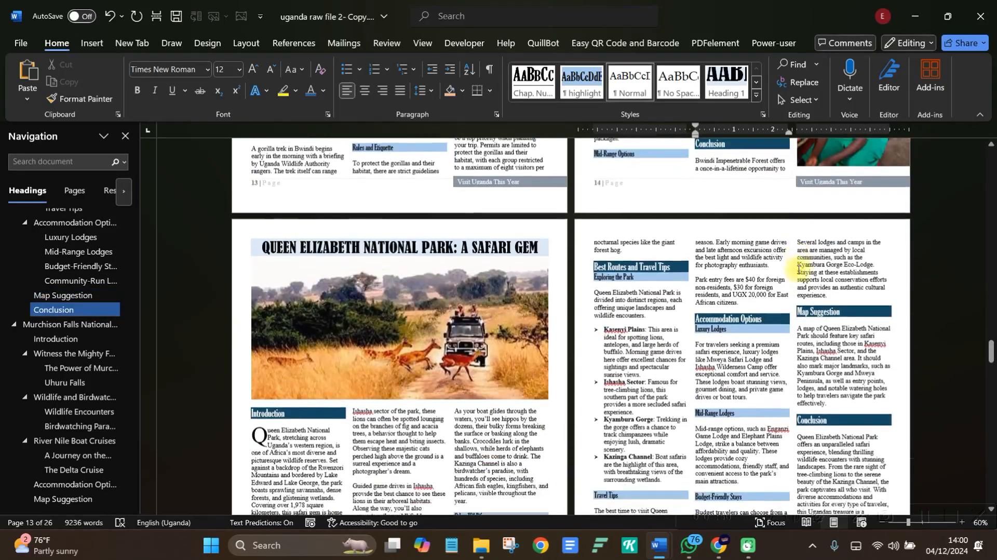
{"action": "scroll", "coordinate": [768, 270], "scroll_direction": "down", "scroll_amount": 5}
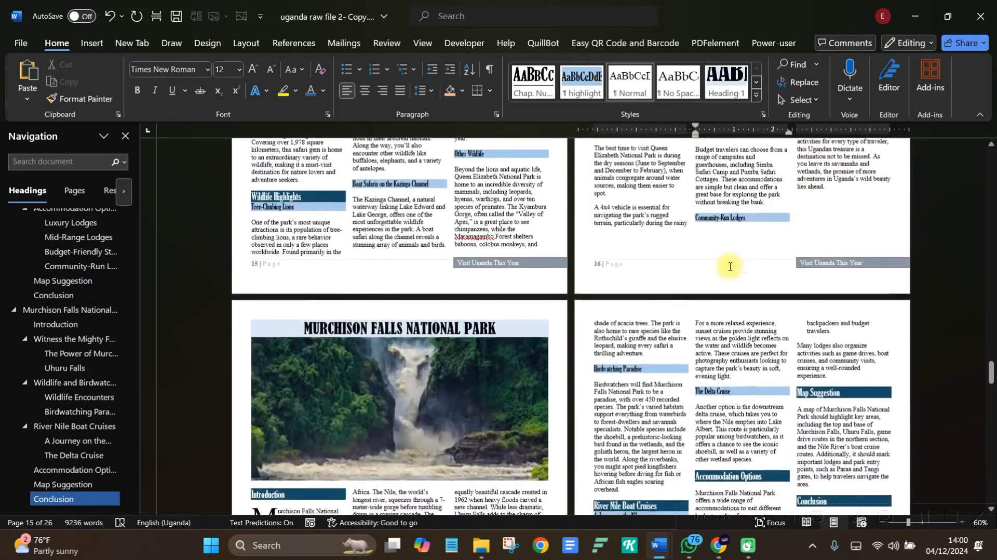
Review the page layout from the Murchison Falls chapter through Kidepo, Lake Victoria and Cultural Experiences to the Practical Travel Tips pages.
{"action": "scroll", "coordinate": [739, 282], "scroll_direction": "down", "scroll_amount": 15}
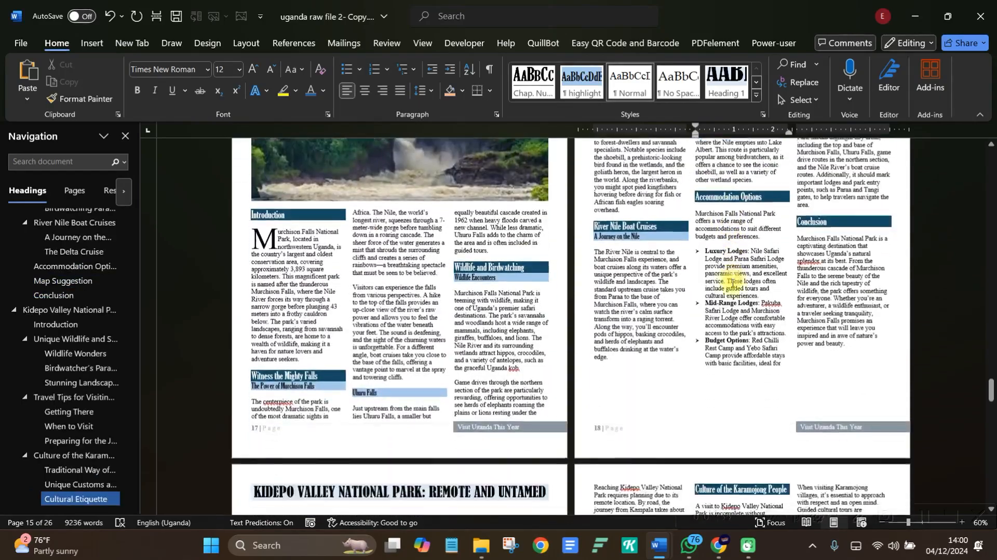
{"action": "scroll", "coordinate": [732, 282], "scroll_direction": "down", "scroll_amount": 15}
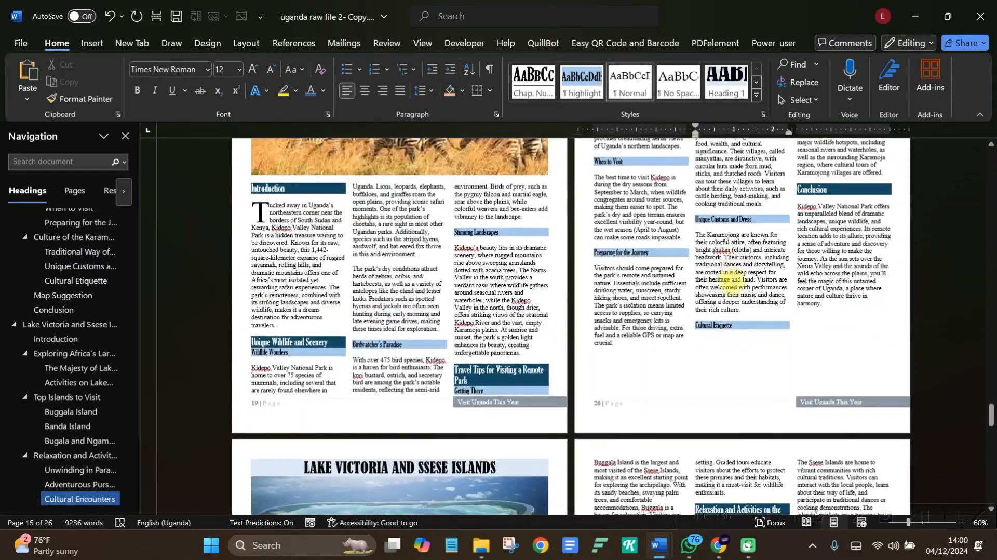
{"action": "scroll", "coordinate": [732, 283], "scroll_direction": "down", "scroll_amount": 15}
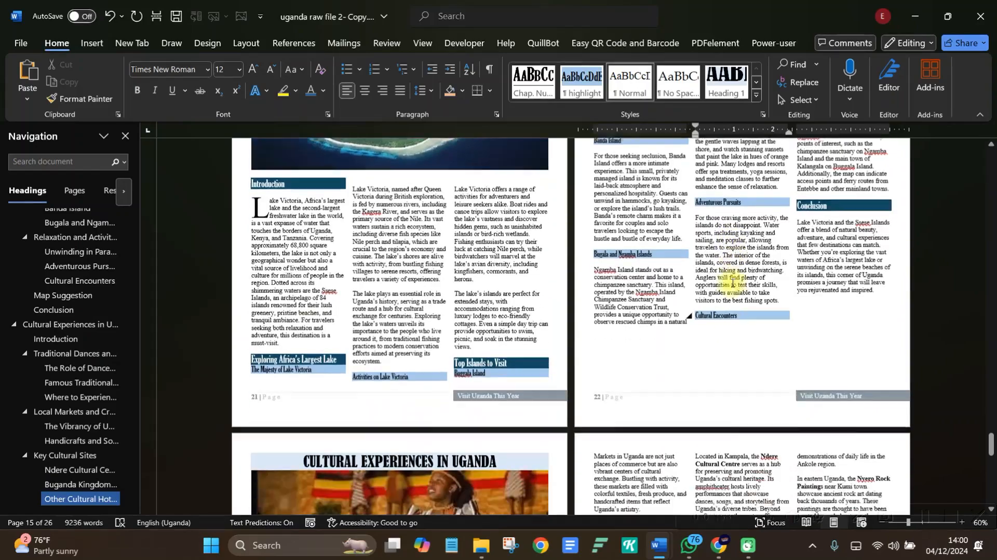
{"action": "scroll", "coordinate": [733, 284], "scroll_direction": "down", "scroll_amount": 12}
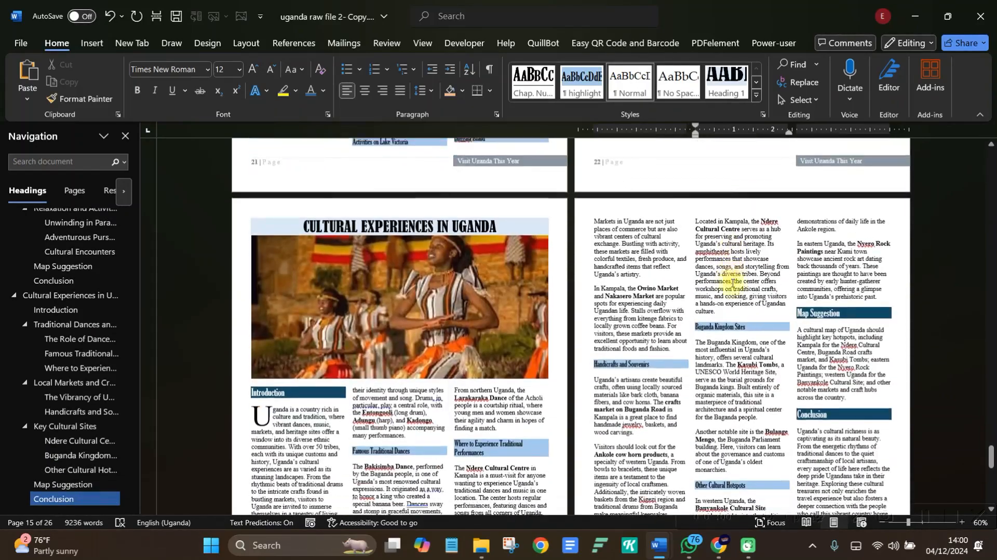
{"action": "scroll", "coordinate": [732, 283], "scroll_direction": "down", "scroll_amount": 14}
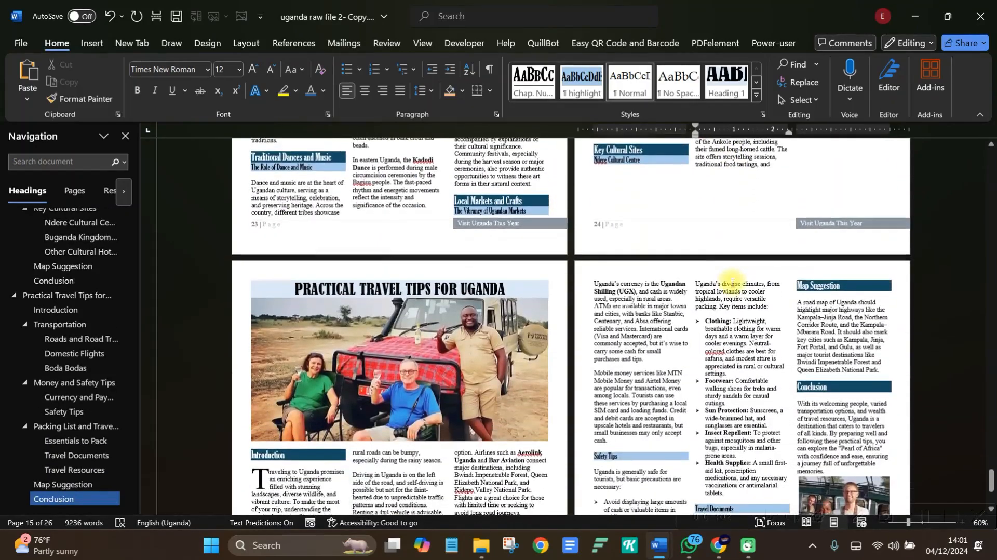
{"action": "scroll", "coordinate": [732, 283], "scroll_direction": "down", "scroll_amount": 4}
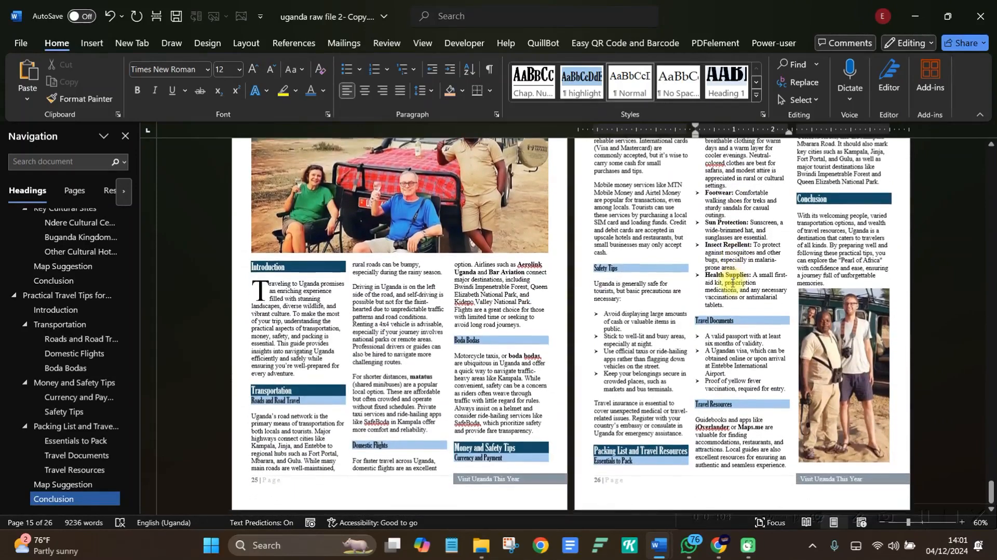
{"action": "left_click", "coordinate": [658, 309]}
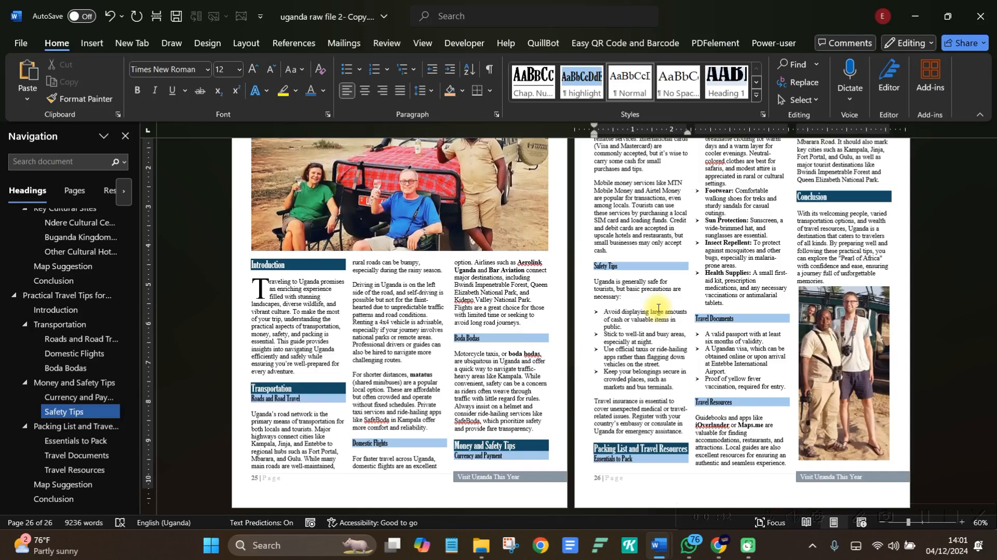
{"action": "scroll", "coordinate": [658, 308], "scroll_direction": "up", "scroll_amount": 10}
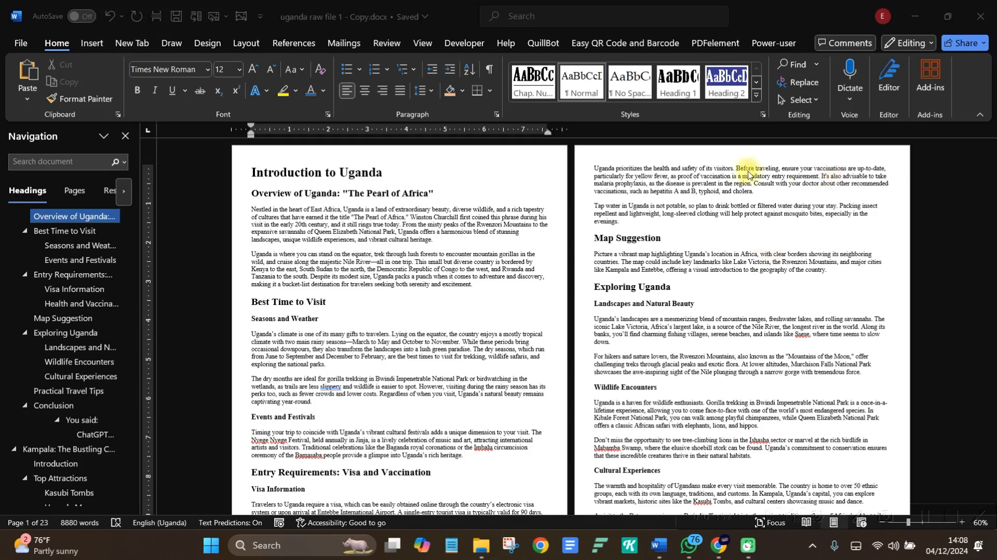
In the unformatted Uganda document, clear the custom paper dimensions and enter a page width of 8.625 inches.
{"action": "left_click", "coordinate": [362, 241]}
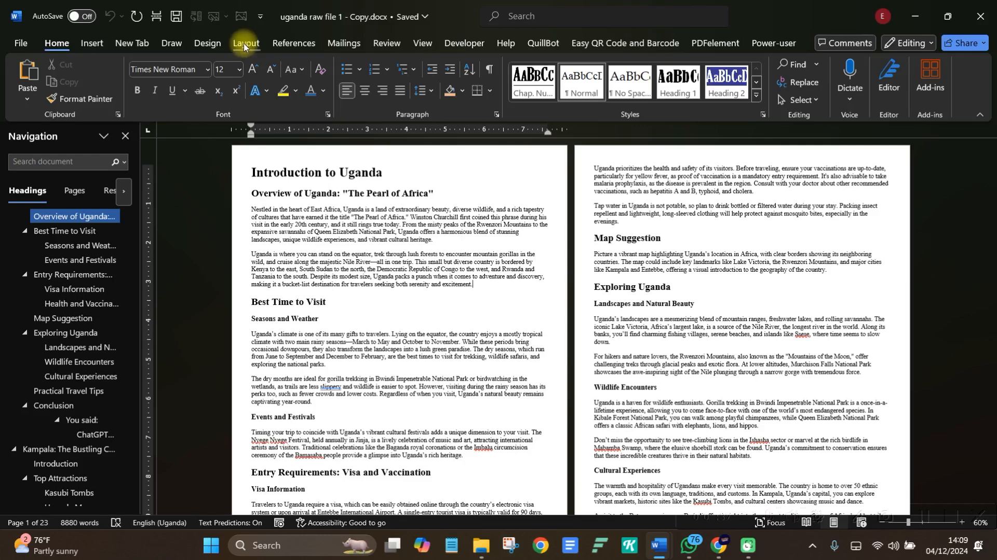
{"action": "left_click", "coordinate": [244, 45]}
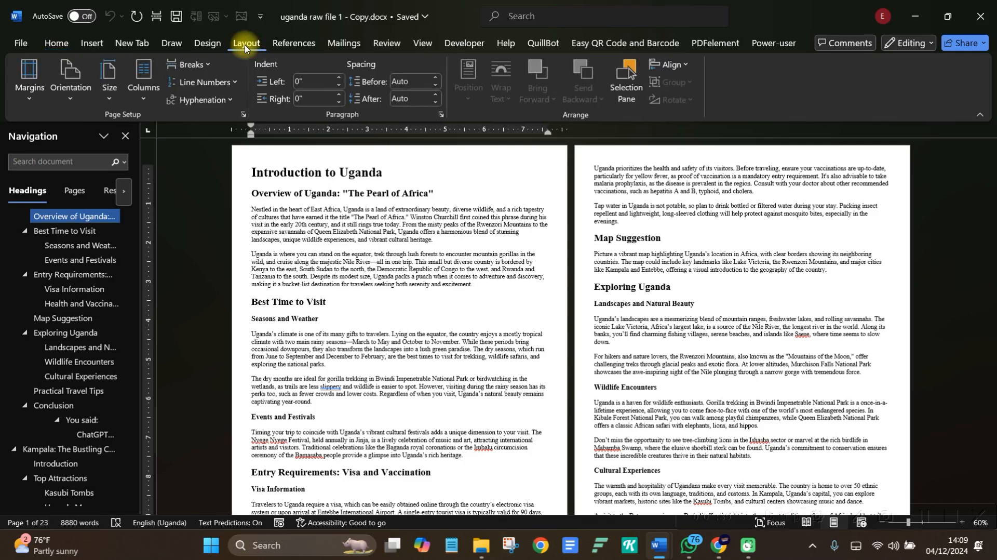
{"action": "left_click", "coordinate": [110, 94]}
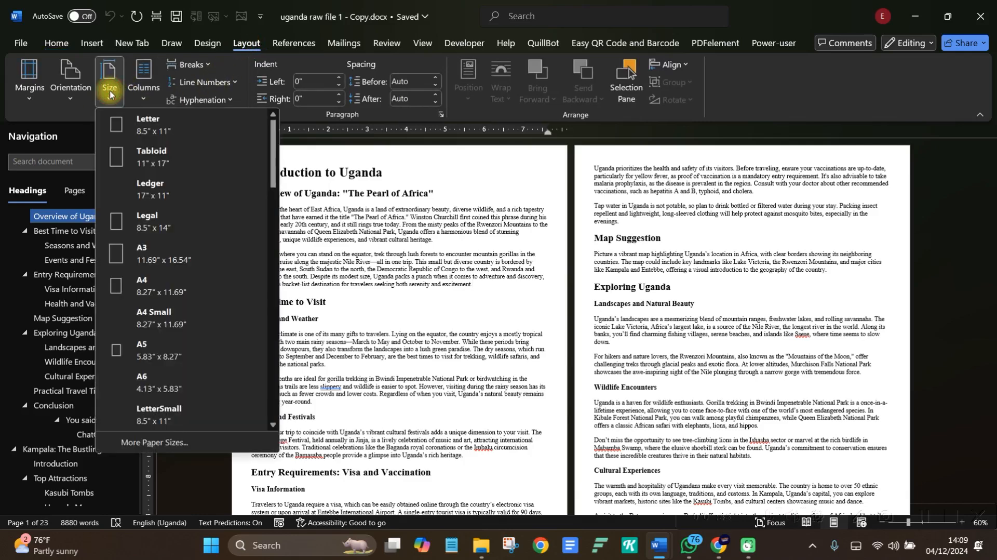
{"action": "left_click", "coordinate": [154, 443]}
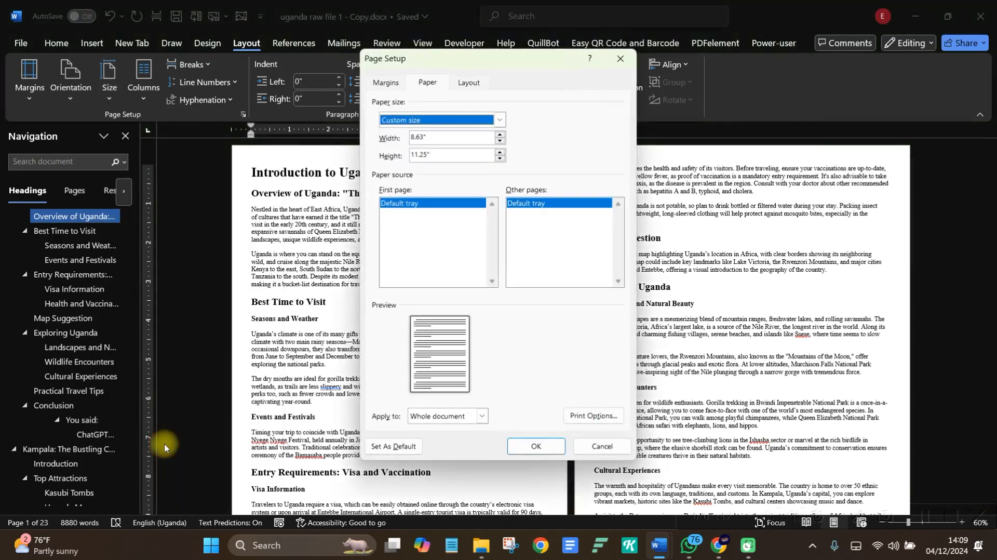
{"action": "left_click", "coordinate": [430, 137]}
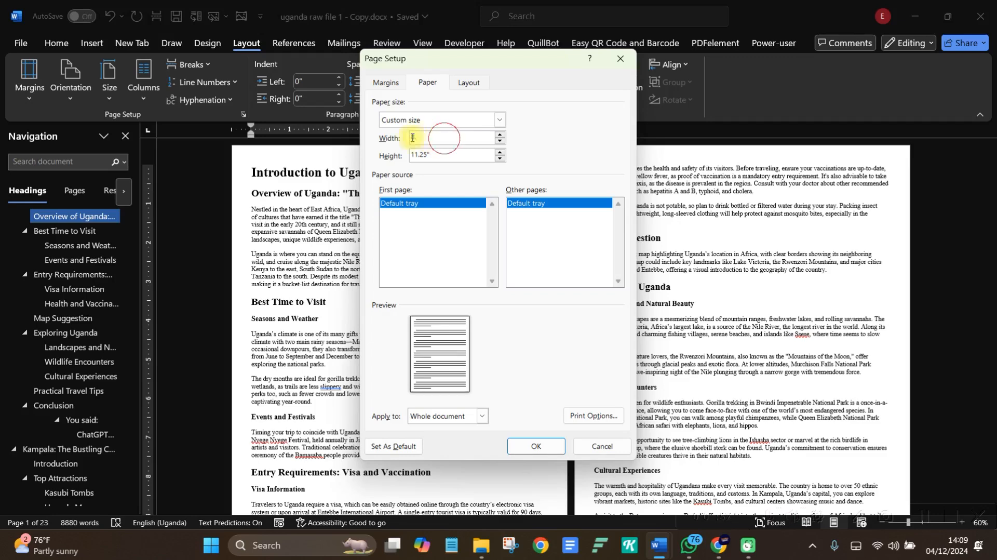
{"action": "left_click", "coordinate": [392, 138]}
{"action": "key", "text": "BackSpace"}
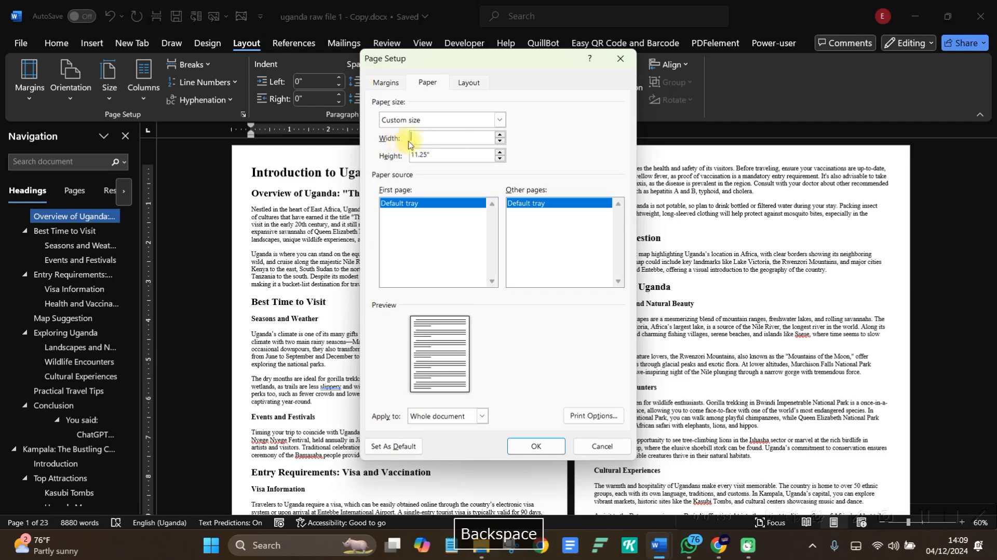
{"action": "double_click", "coordinate": [437, 155]}
{"action": "key", "text": "BackSpace"}
{"action": "left_click", "coordinate": [422, 139]}
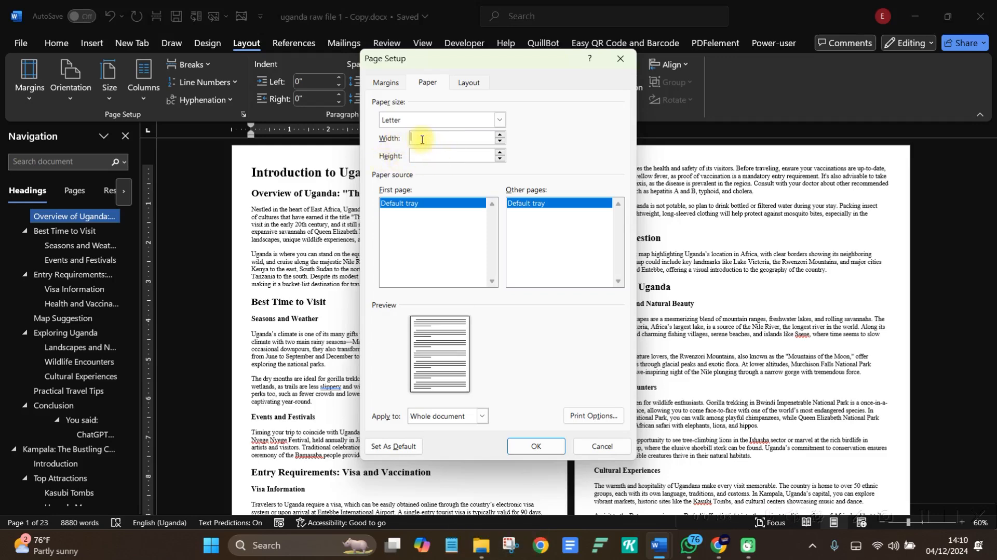
{"action": "type", "text": "8."}
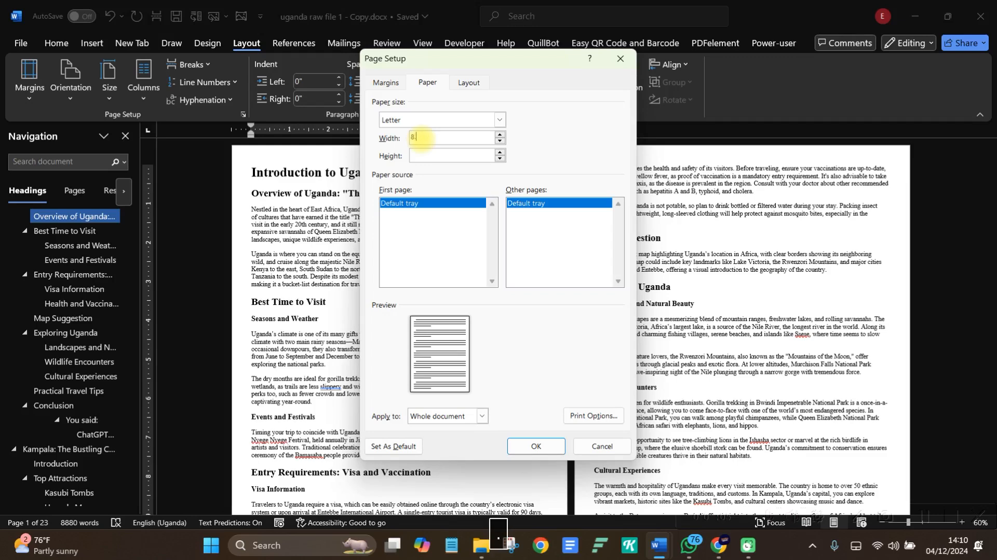
{"action": "type", "text": "625"}
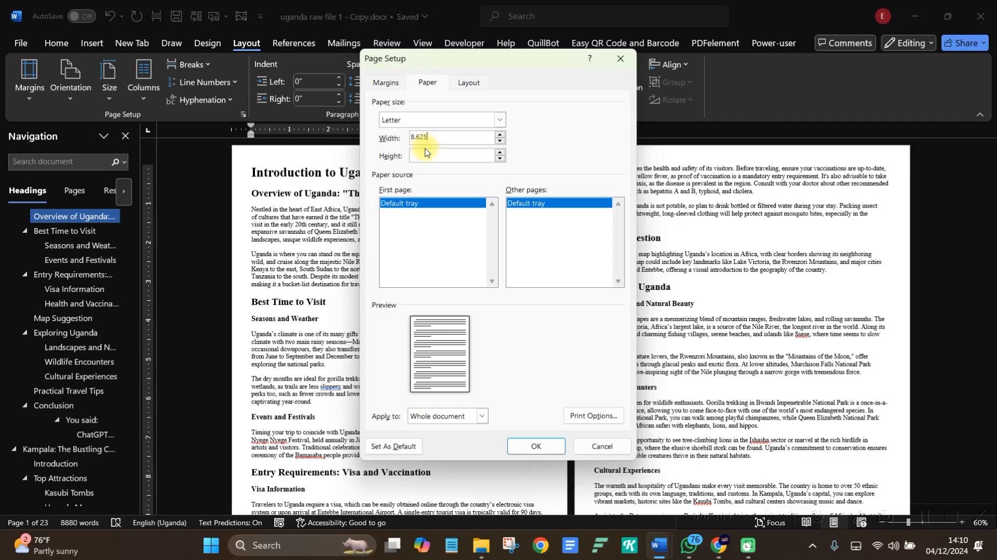
Set the page height to 11.25 inches and apply the custom paper size to the whole document.
{"action": "left_click", "coordinate": [422, 155]}
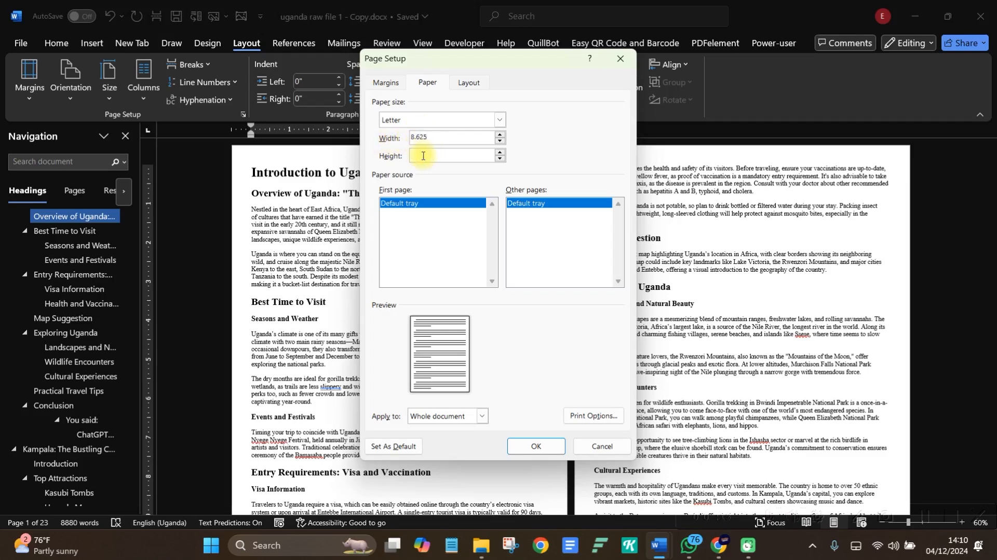
{"action": "type", "text": "11.25"}
{"action": "left_click", "coordinate": [482, 416]}
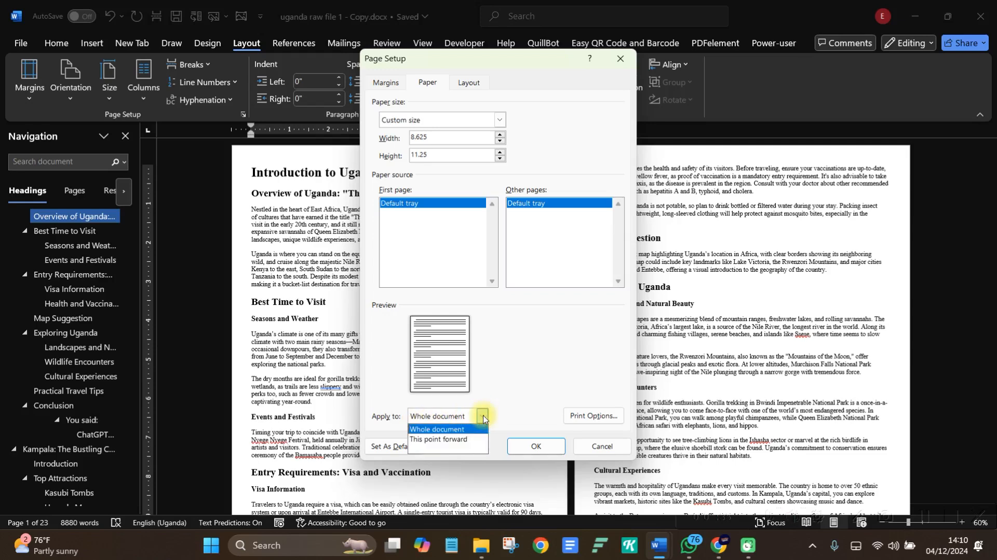
{"action": "left_click", "coordinate": [423, 429]}
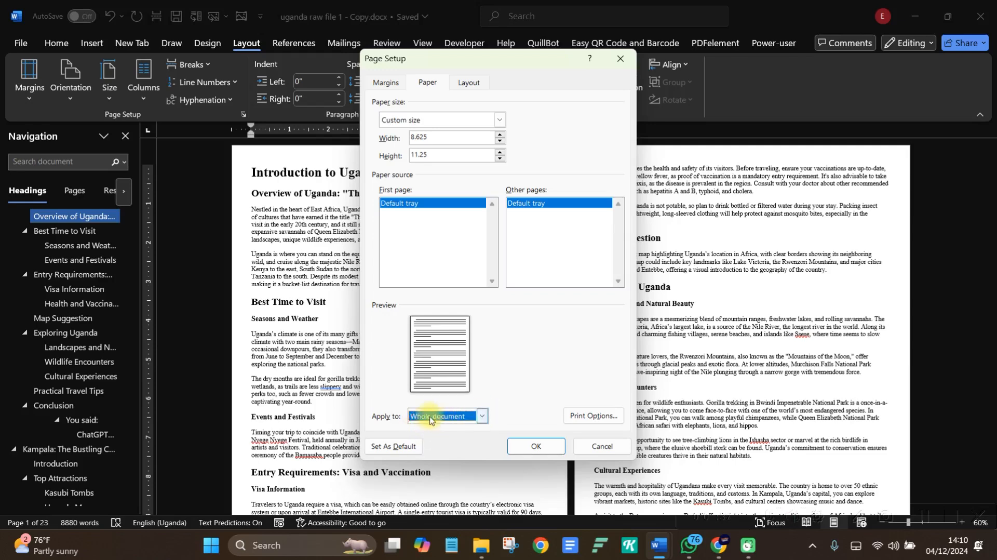
{"action": "left_click", "coordinate": [535, 447]}
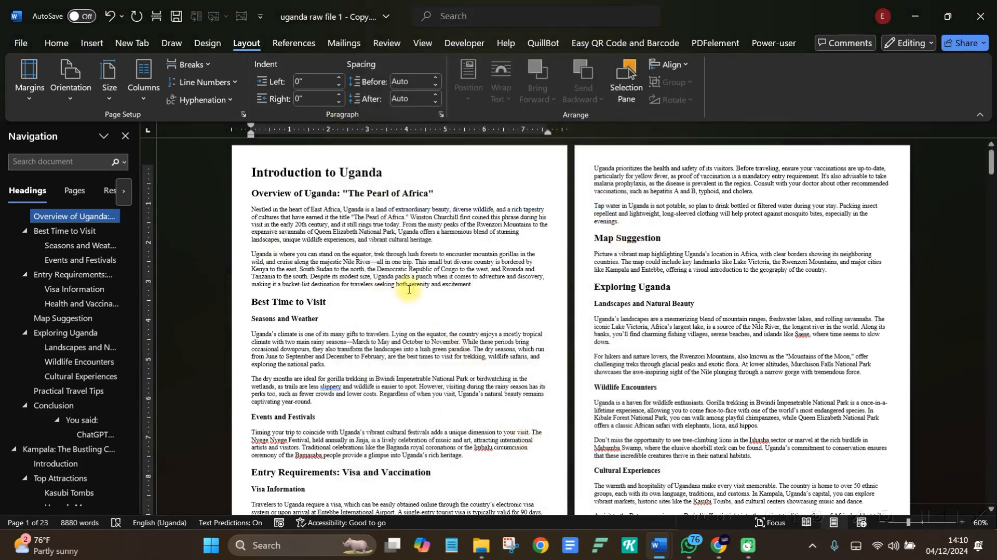
Apply the Narrow margin preset, with 0.5-inch margins on all sides.
{"action": "left_click", "coordinate": [30, 95]}
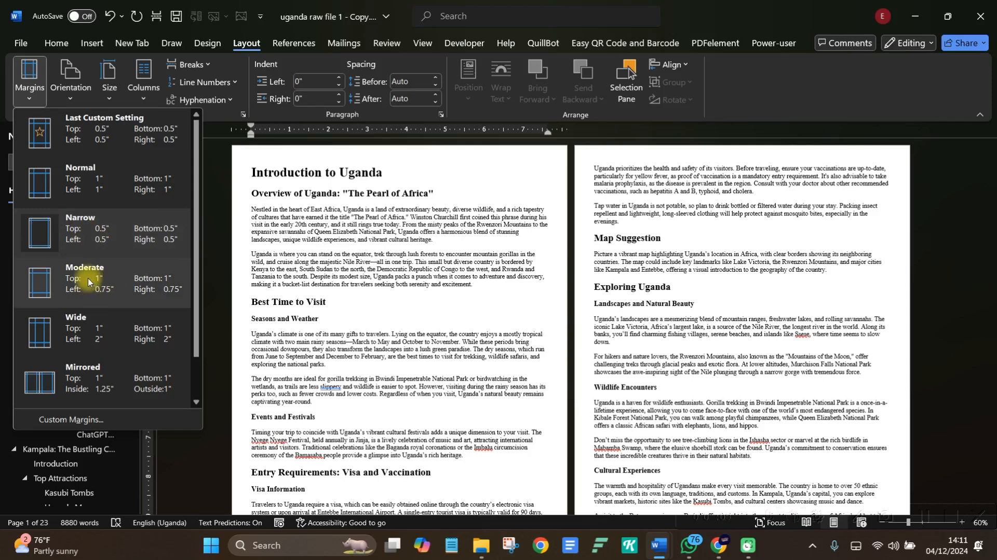
{"action": "left_click", "coordinate": [103, 229]}
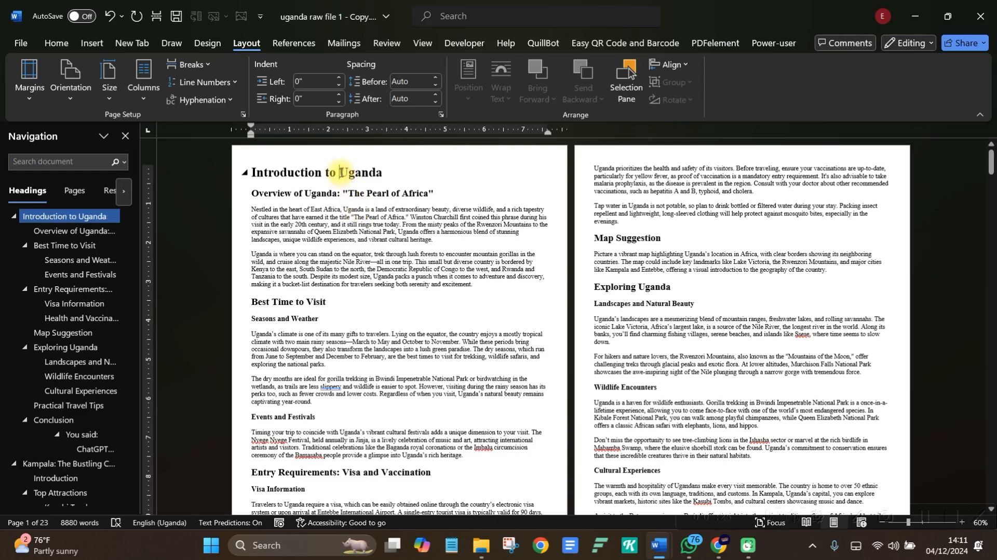
Examine the "Introduction to Uganda" chapter title and the "Overview of Uganda" subheading beneath it.
{"action": "left_click", "coordinate": [386, 171]}
{"action": "left_click_drag", "start_coordinate": [346, 172], "coordinate": [244, 176]}
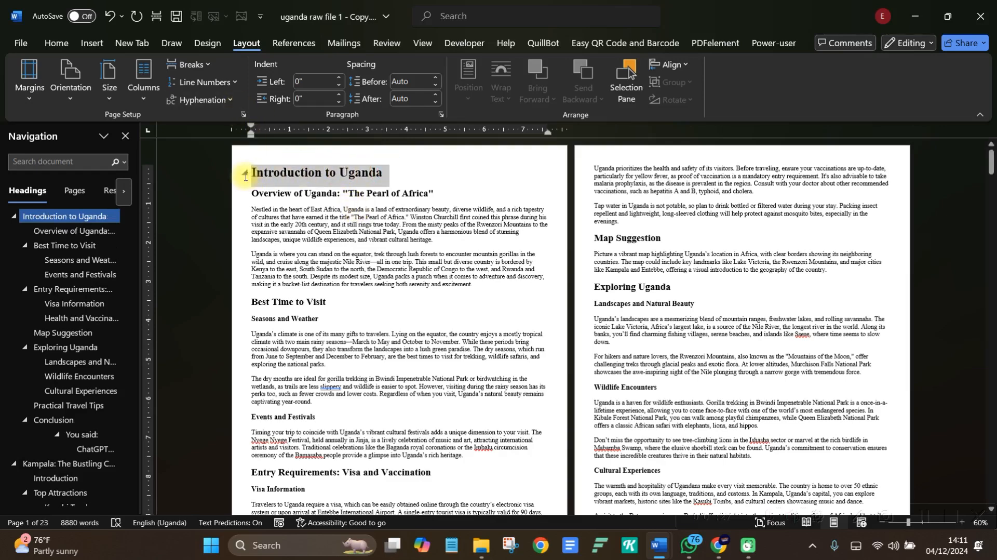
{"action": "left_click", "coordinate": [330, 170]}
{"action": "left_click_drag", "start_coordinate": [441, 192], "coordinate": [254, 198]}
{"action": "left_click", "coordinate": [308, 240]}
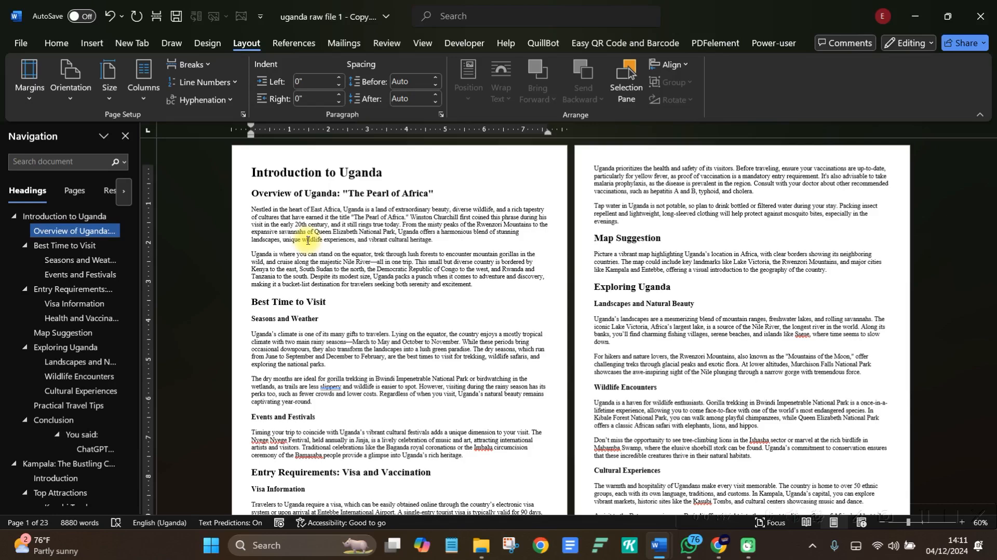
Shorten the chapter title "Introduction to Uganda" to "Introduction".
{"action": "left_click", "coordinate": [57, 42]}
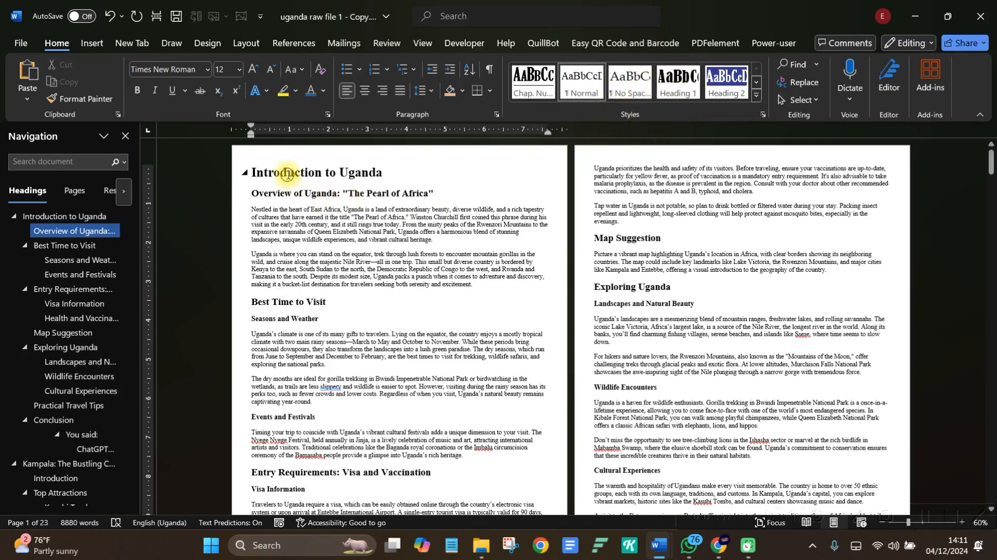
{"action": "left_click", "coordinate": [296, 172]}
{"action": "mouse_move", "coordinate": [336, 173]}
{"action": "left_mouse_down"}
{"action": "mouse_move", "coordinate": [382, 167]}
{"action": "mouse_move", "coordinate": [327, 174]}
{"action": "left_mouse_up"}
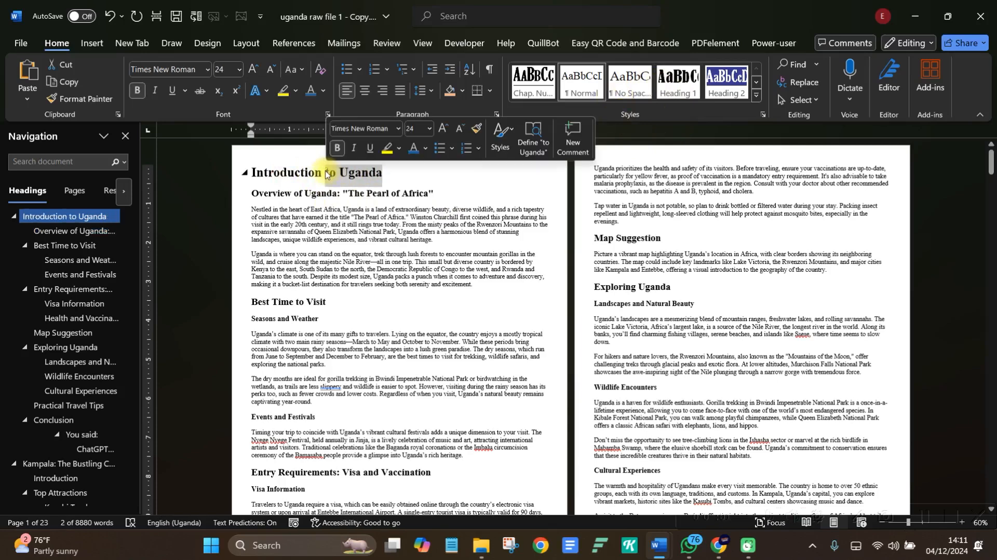
{"action": "key", "text": "BackSpace"}
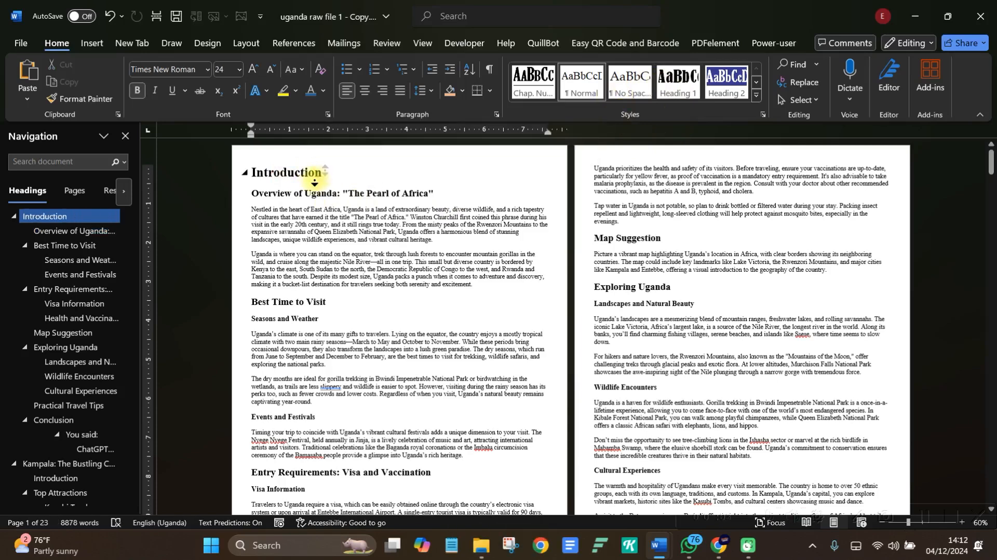
{"action": "scroll", "coordinate": [332, 168], "scroll_direction": "down", "scroll_amount": 1}
{"action": "scroll", "coordinate": [325, 204], "scroll_direction": "up", "scroll_amount": 1}
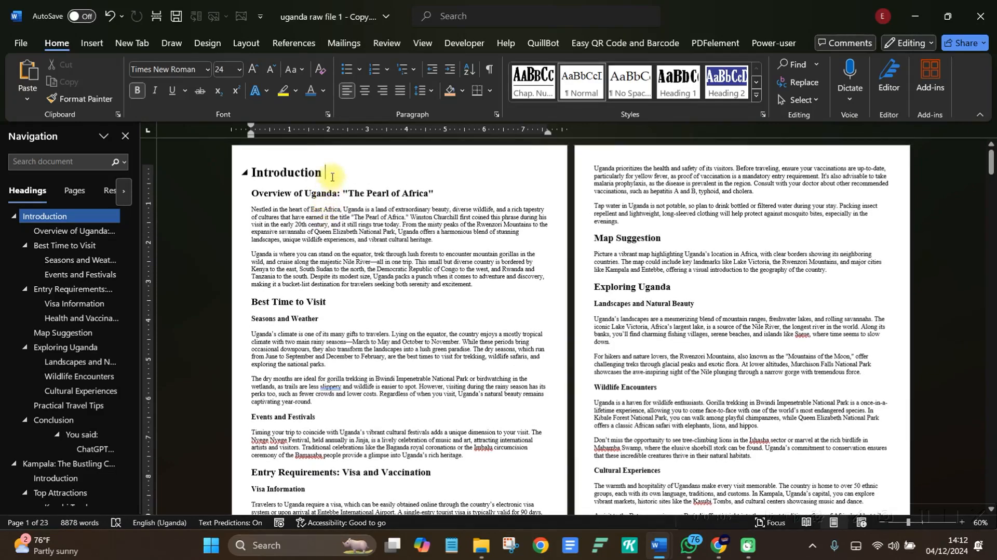
Apply the Heading 1 style to the "Introduction" chapter title on the first page.
{"action": "double_click", "coordinate": [287, 173]}
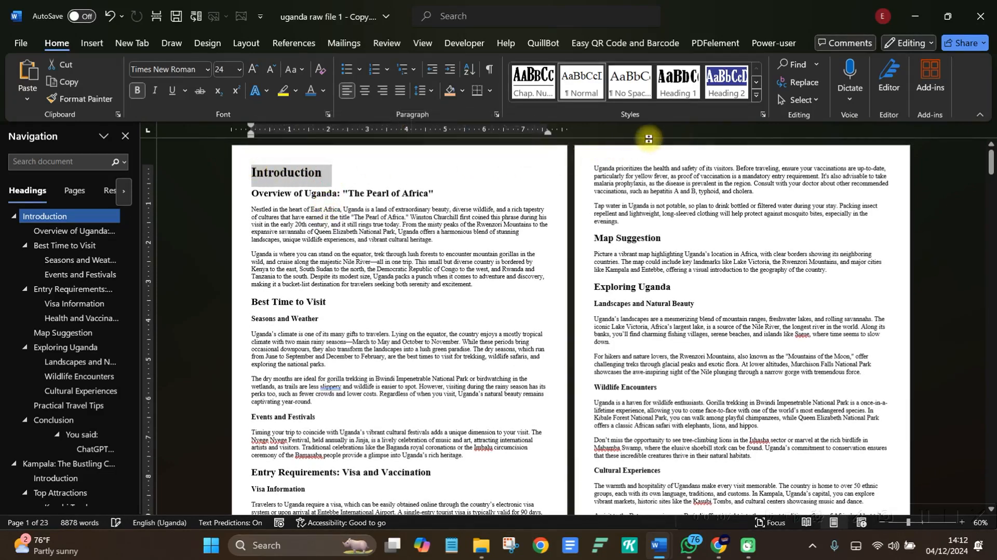
{"action": "left_click", "coordinate": [676, 84]}
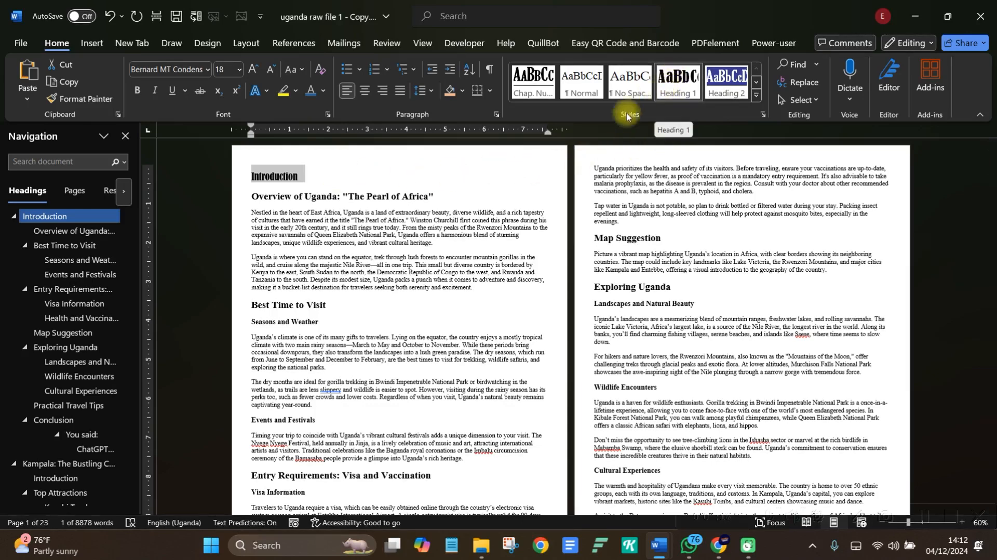
{"action": "left_click", "coordinate": [306, 176]}
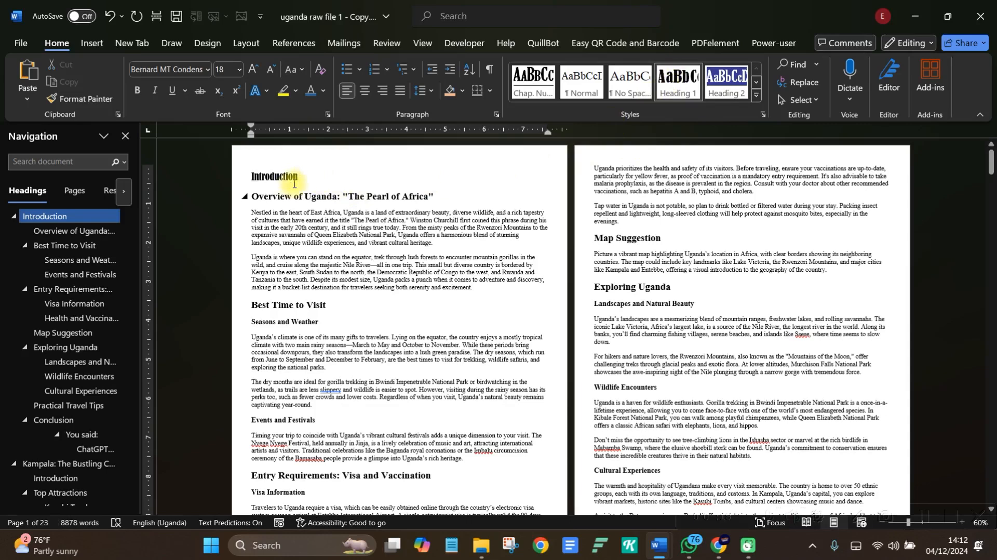
Enlarge the "Introduction" chapter title to 28 pt and convert it to uppercase.
{"action": "left_click_drag", "start_coordinate": [300, 176], "coordinate": [236, 178]}
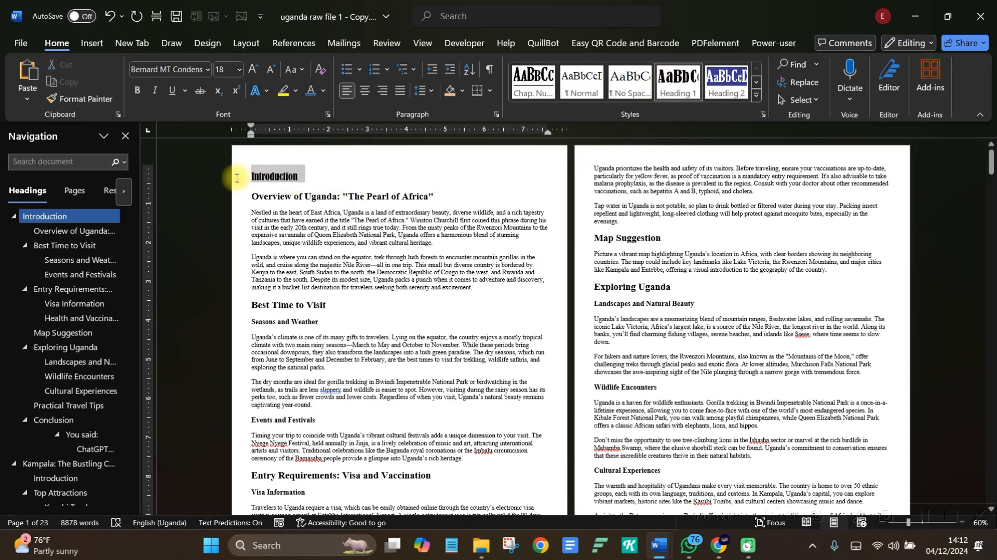
{"action": "left_click", "coordinate": [323, 91]}
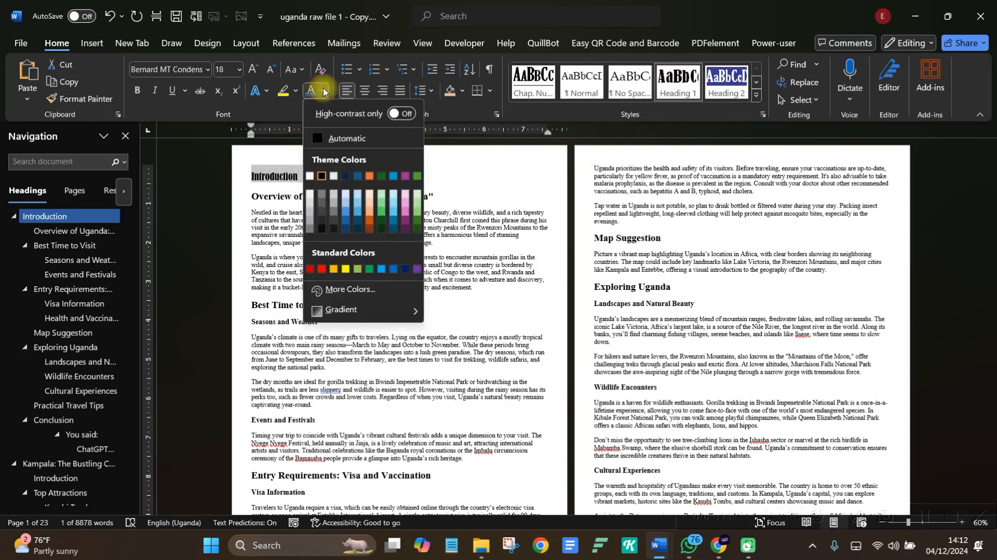
{"action": "left_click", "coordinate": [323, 91]}
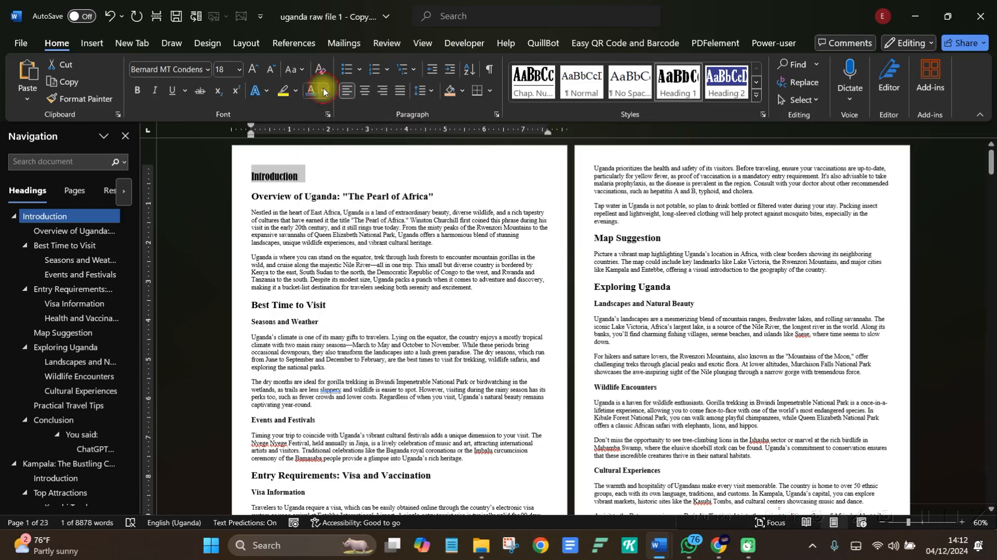
{"action": "left_click", "coordinate": [254, 69]}
{"action": "left_click", "coordinate": [254, 69]}
{"action": "left_click", "coordinate": [255, 69]}
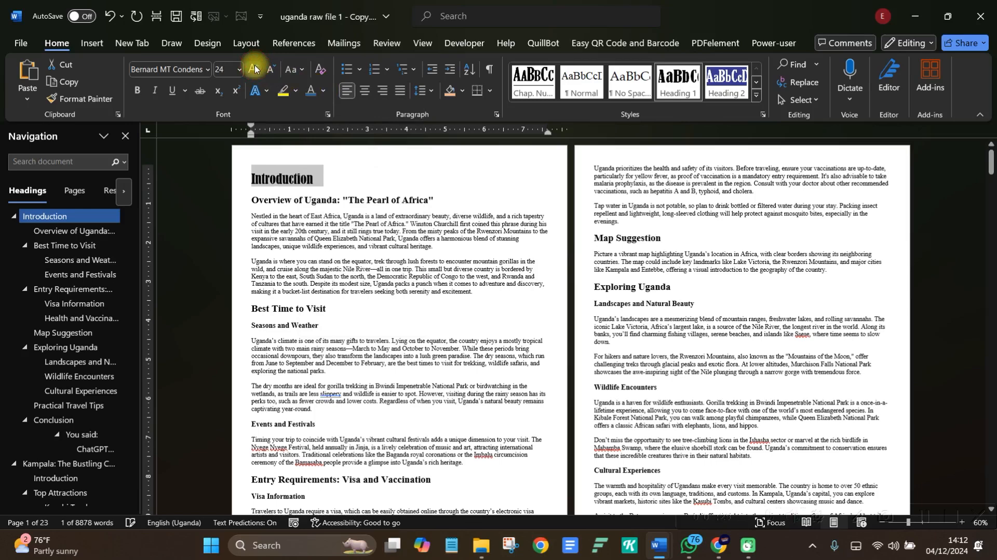
{"action": "left_click", "coordinate": [255, 69]}
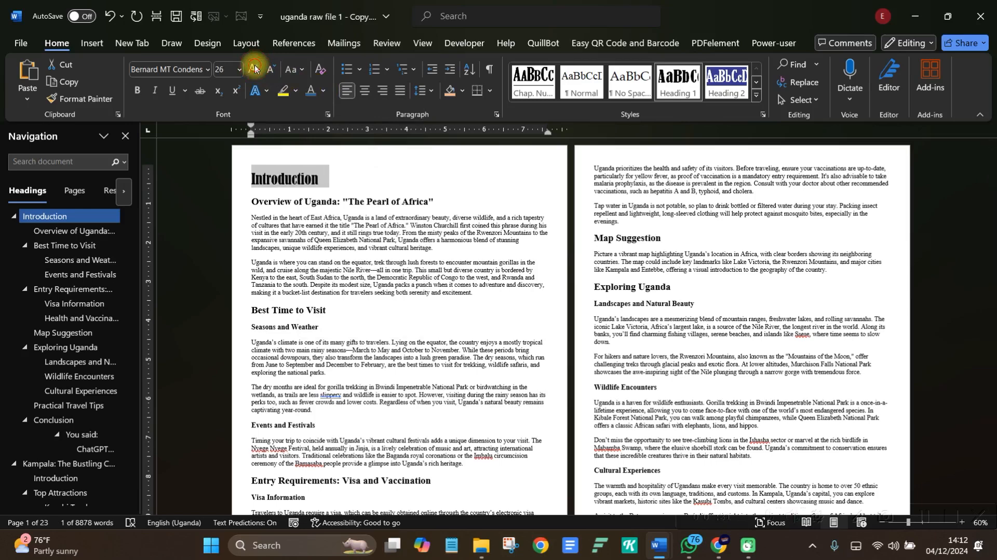
{"action": "left_click", "coordinate": [254, 69]}
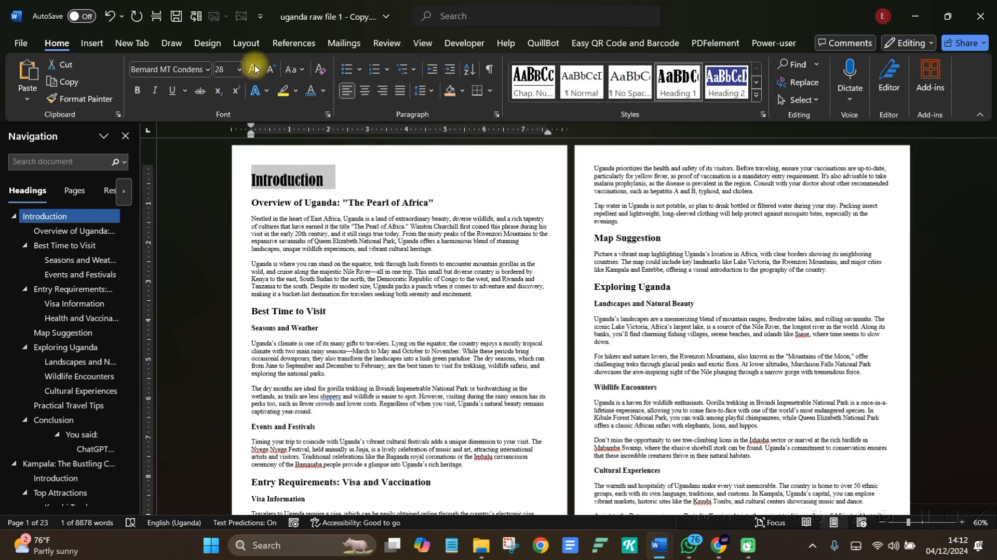
{"action": "left_click", "coordinate": [290, 69]}
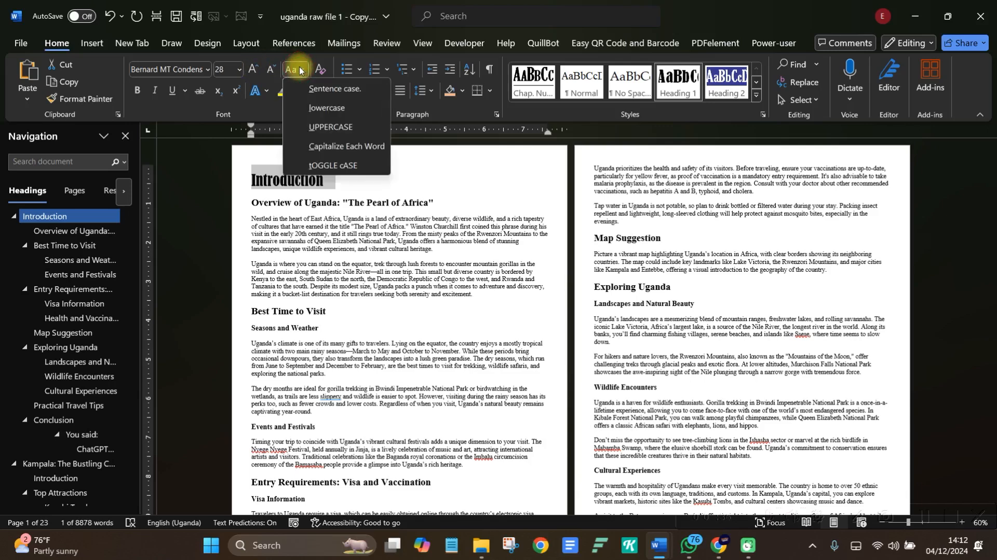
{"action": "left_click", "coordinate": [330, 127]}
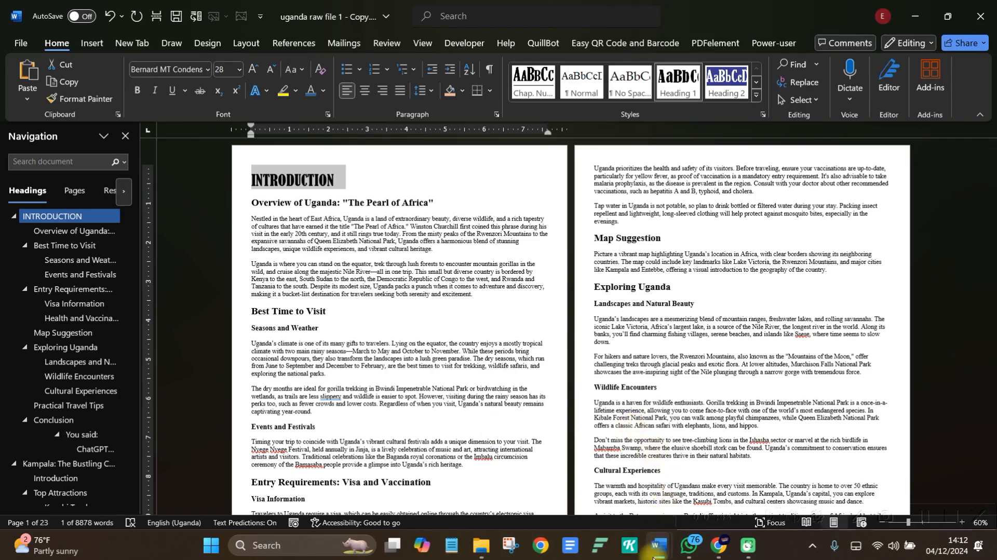
Switch to the finished Uganda guide and examine the formatting of its INTRODUCTION chapter title, then return to the raw manuscript.
{"action": "mouse_move", "coordinate": [654, 555]}
{"action": "left_click", "coordinate": [560, 467]}
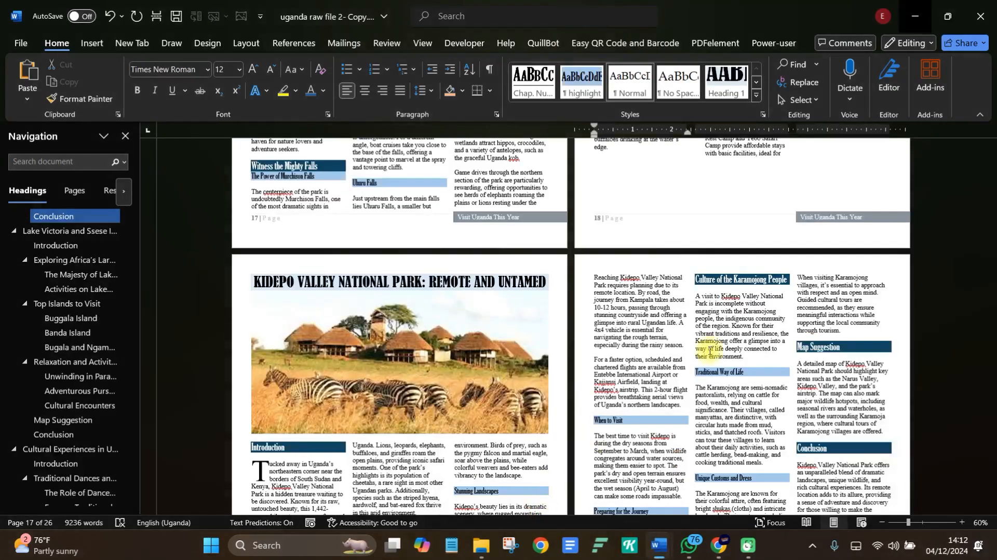
{"action": "scroll", "coordinate": [926, 286], "scroll_direction": "up", "scroll_amount": 3}
{"action": "left_click_drag", "start_coordinate": [990, 383], "coordinate": [966, 128]}
{"action": "scroll", "coordinate": [491, 273], "scroll_direction": "down", "scroll_amount": 6}
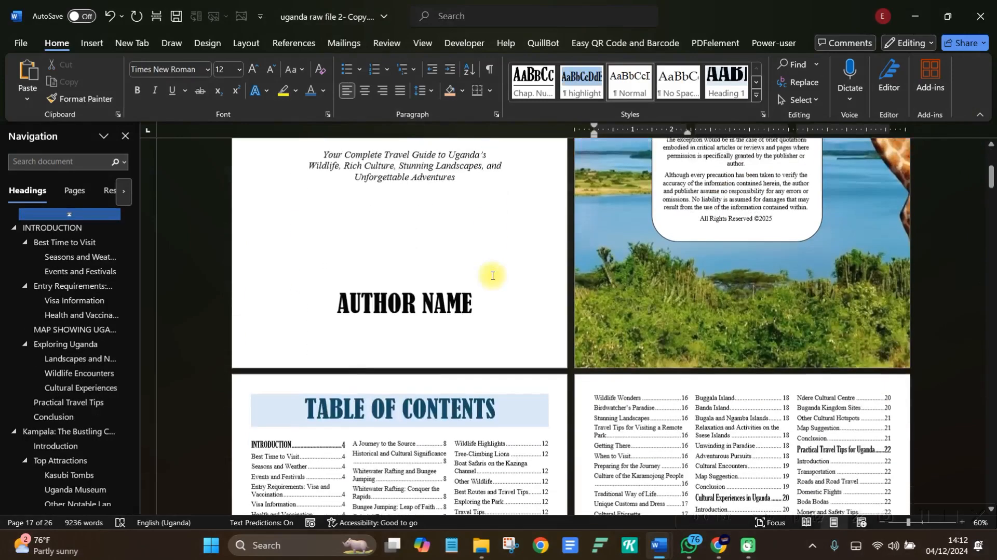
{"action": "scroll", "coordinate": [486, 275], "scroll_direction": "down", "scroll_amount": 10}
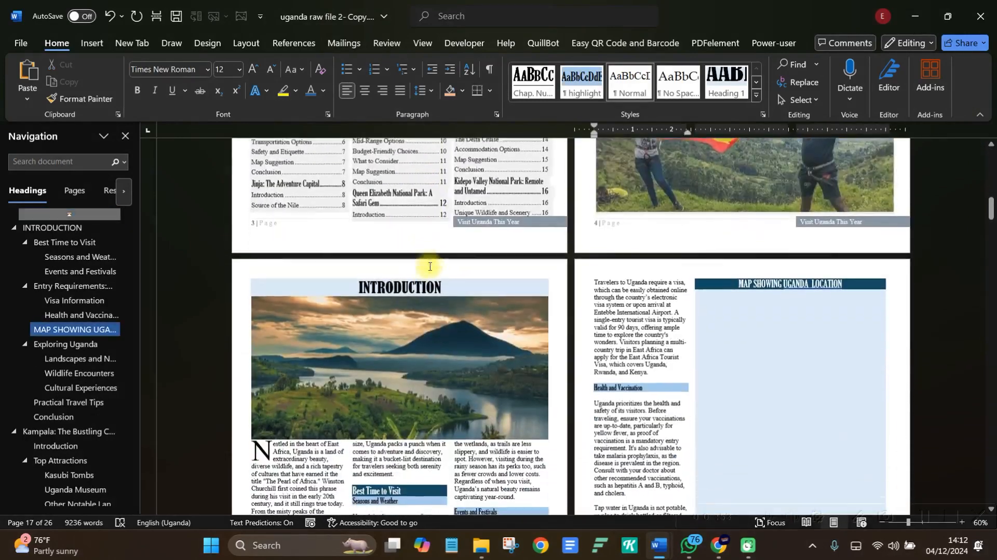
{"action": "left_click", "coordinate": [326, 271]}
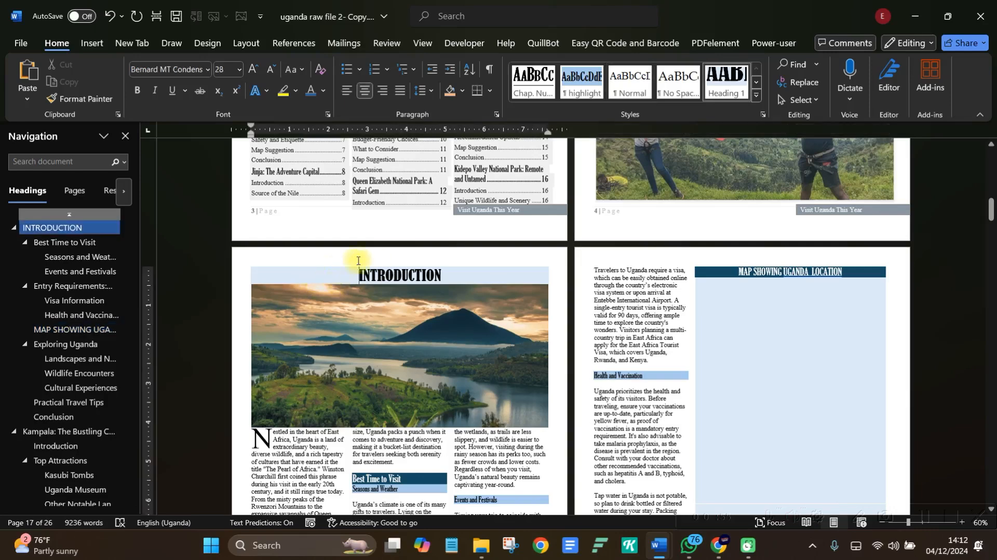
{"action": "left_click", "coordinate": [914, 17]}
Add light blue paragraph shading behind the INTRODUCTION chapter title.
{"action": "left_click", "coordinate": [335, 180]}
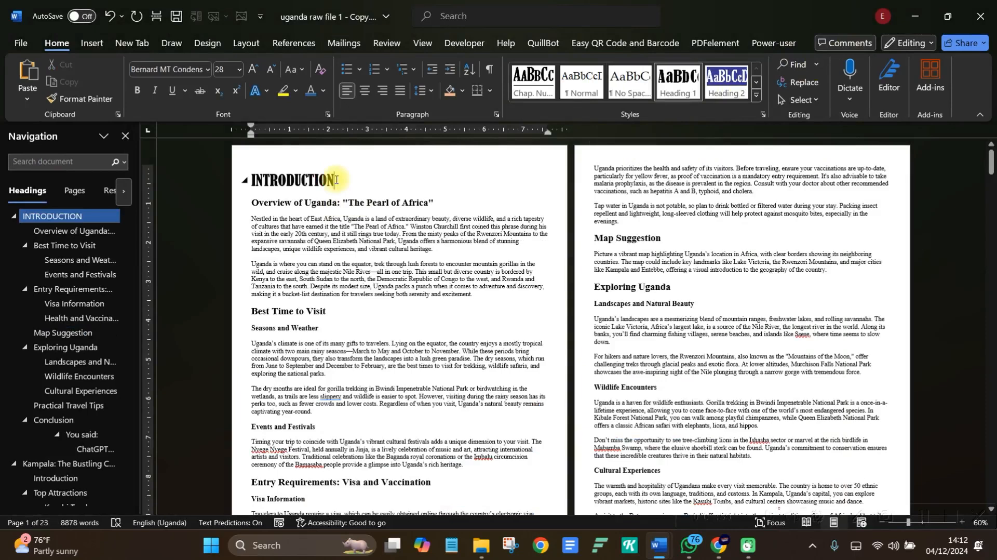
{"action": "left_click", "coordinate": [464, 92]}
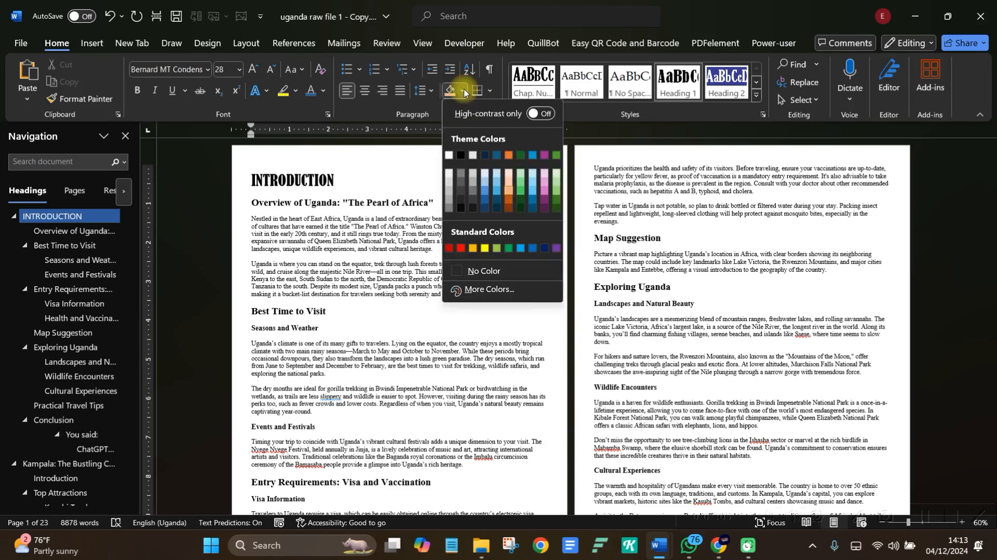
{"action": "left_click", "coordinate": [488, 179]}
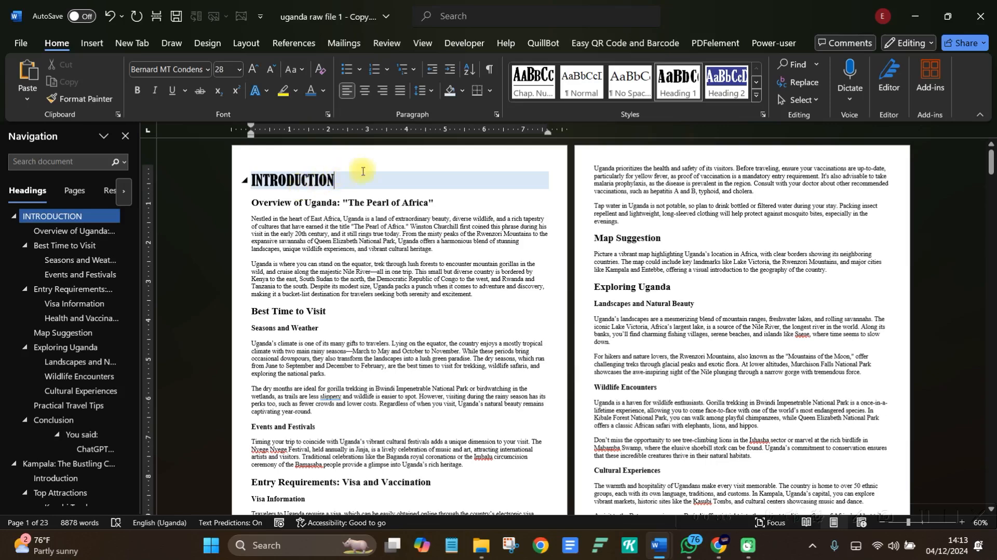
Update the Heading 1 style to match the formatting of the INTRODUCTION title.
{"action": "left_click_drag", "start_coordinate": [340, 179], "coordinate": [249, 182]}
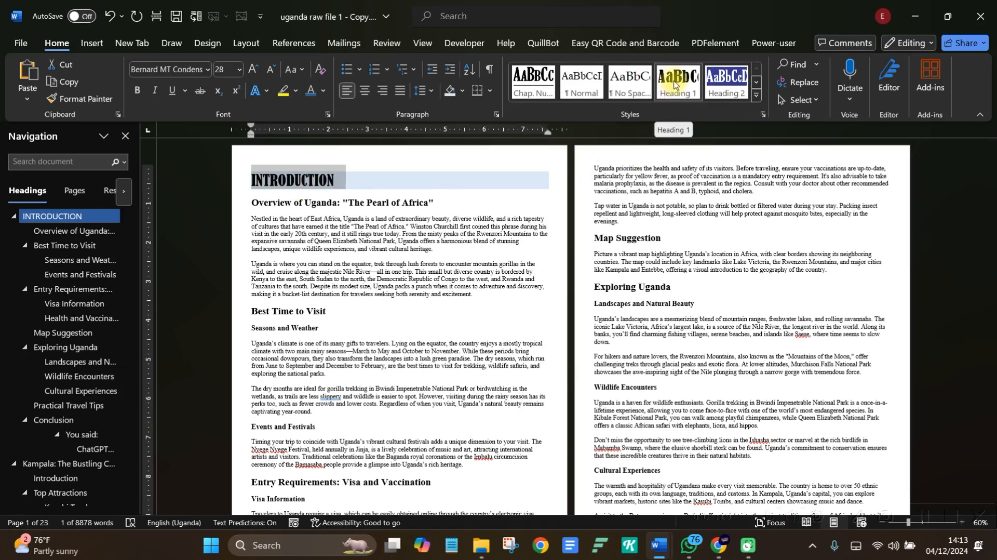
{"action": "right_click", "coordinate": [674, 85]}
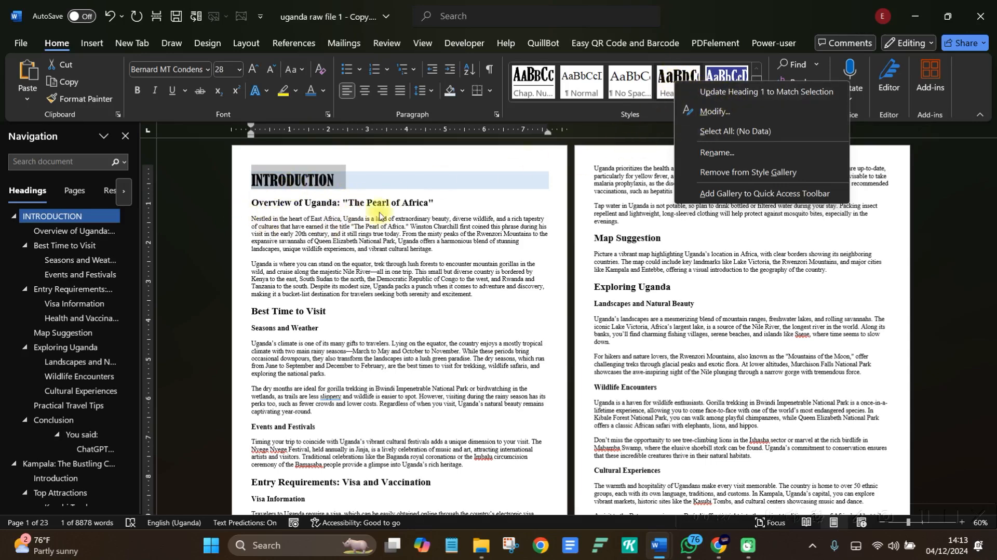
{"action": "left_click", "coordinate": [735, 92]}
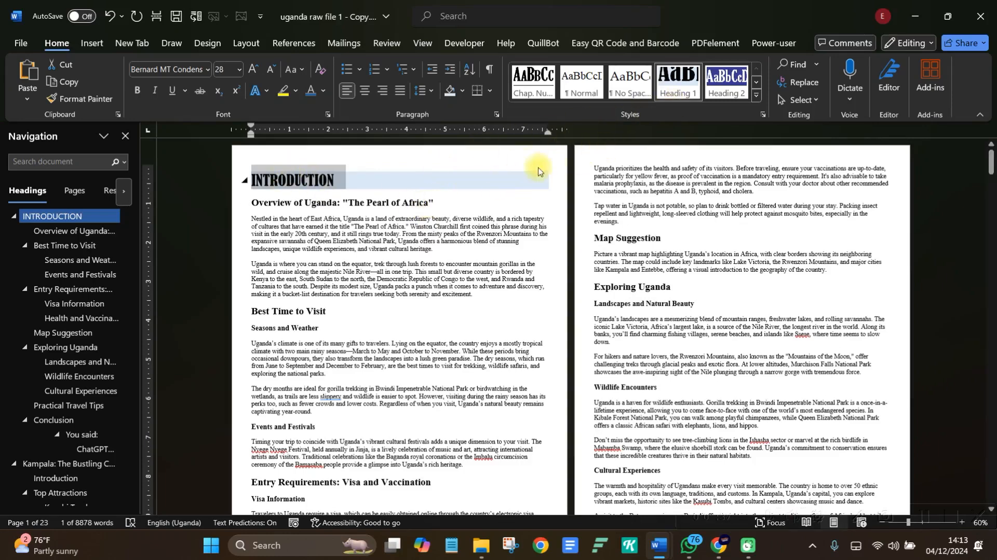
{"action": "scroll", "coordinate": [353, 208], "scroll_direction": "down", "scroll_amount": 2}
{"action": "scroll", "coordinate": [311, 155], "scroll_direction": "up", "scroll_amount": 2}
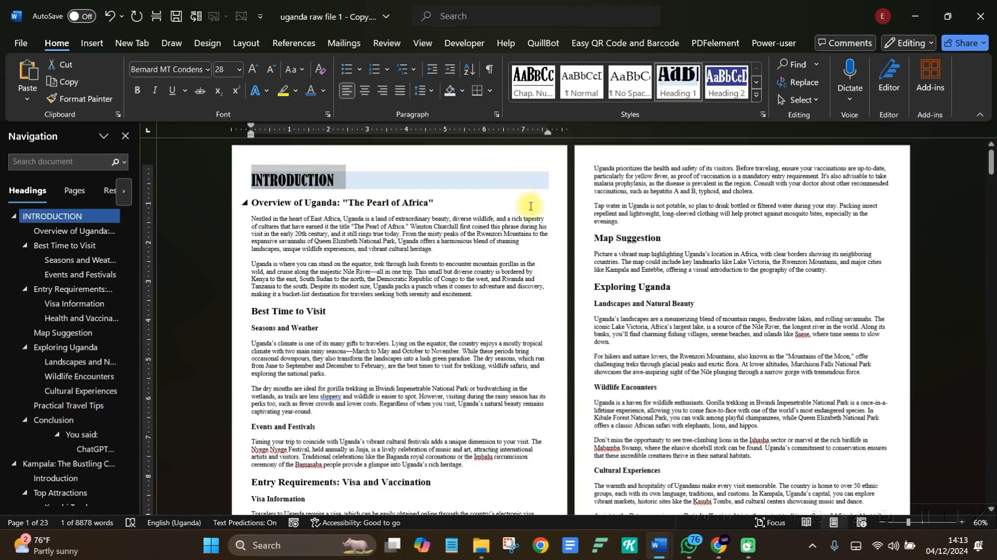
Insert a page break before the "Kampala: The Bustling Capital" chapter title so the chapter starts on a new page.
{"action": "scroll", "coordinate": [531, 207], "scroll_direction": "down", "scroll_amount": 8}
{"action": "scroll", "coordinate": [531, 207], "scroll_direction": "down", "scroll_amount": 11}
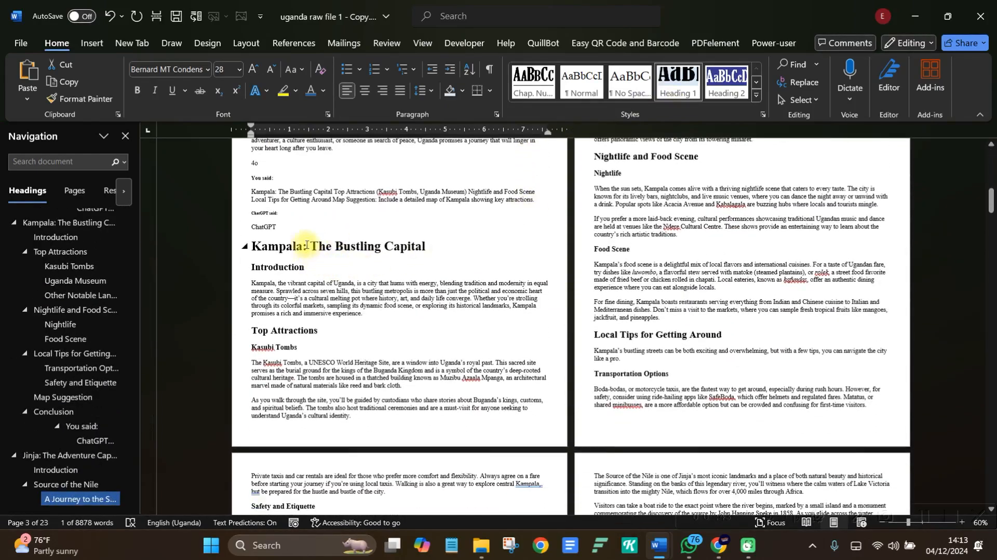
{"action": "left_click", "coordinate": [250, 245]}
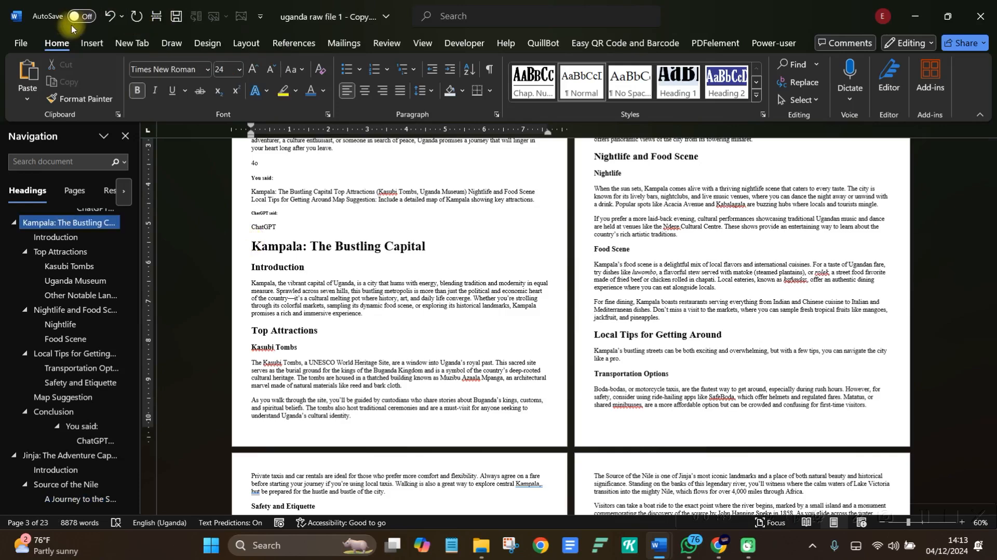
{"action": "left_click", "coordinate": [88, 42]}
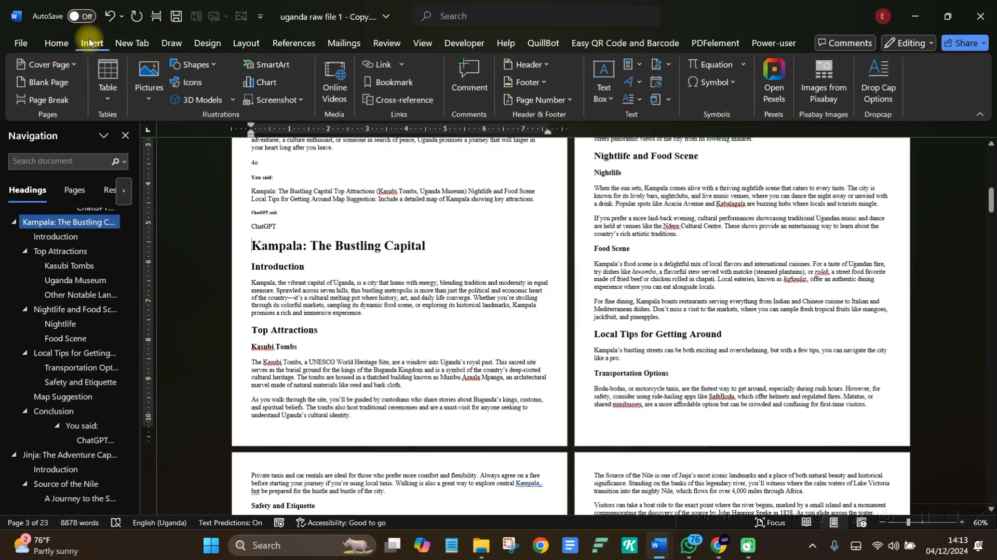
{"action": "left_click", "coordinate": [38, 100]}
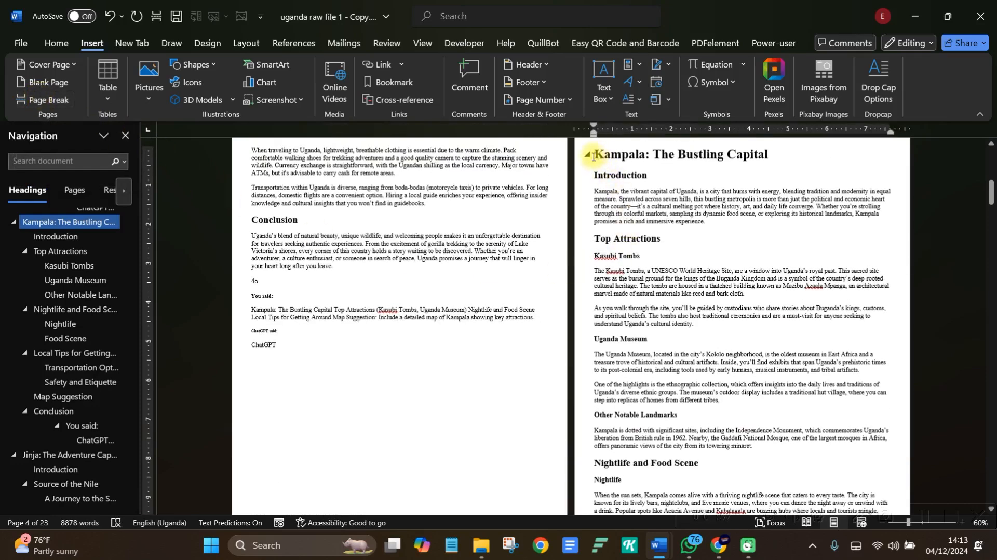
Apply the updated Heading 1 style to the "Kampala: The Bustling Capital" chapter title.
{"action": "scroll", "coordinate": [611, 170], "scroll_direction": "up", "scroll_amount": 4}
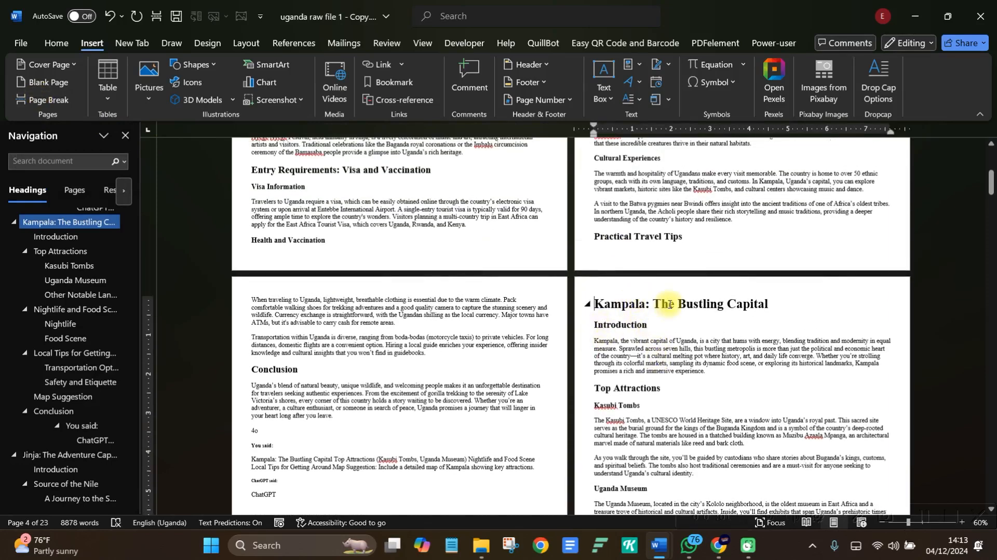
{"action": "triple_click", "coordinate": [670, 305]}
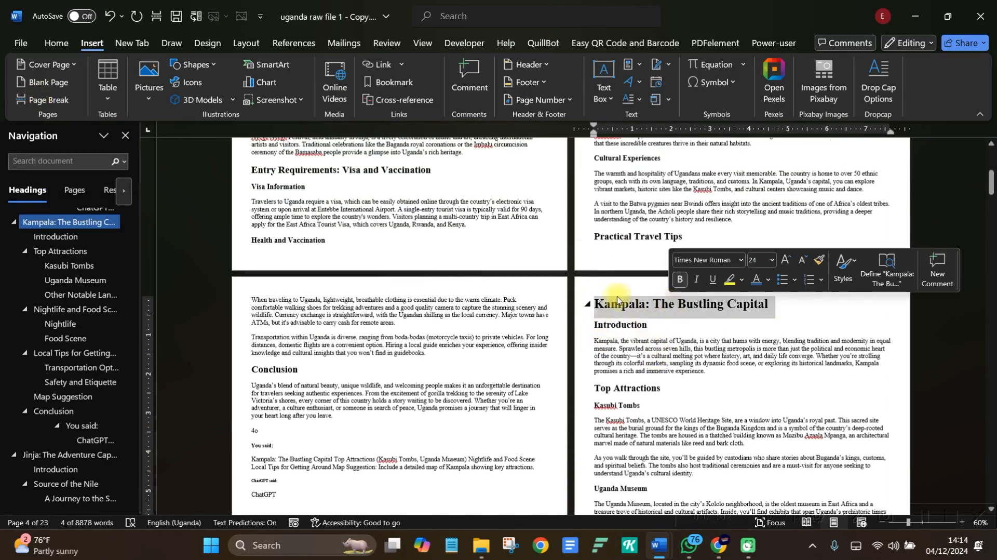
{"action": "left_click", "coordinate": [58, 44]}
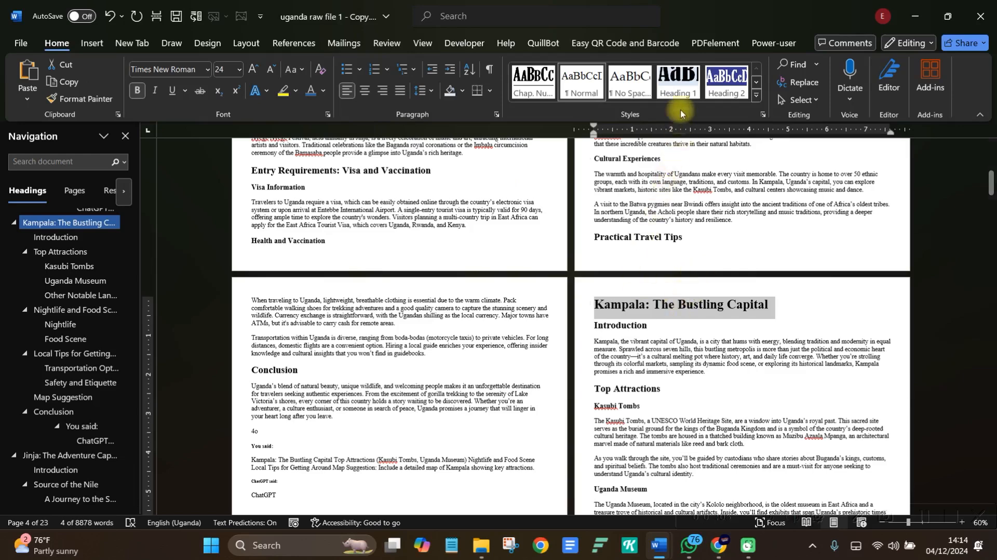
{"action": "left_click", "coordinate": [681, 82]}
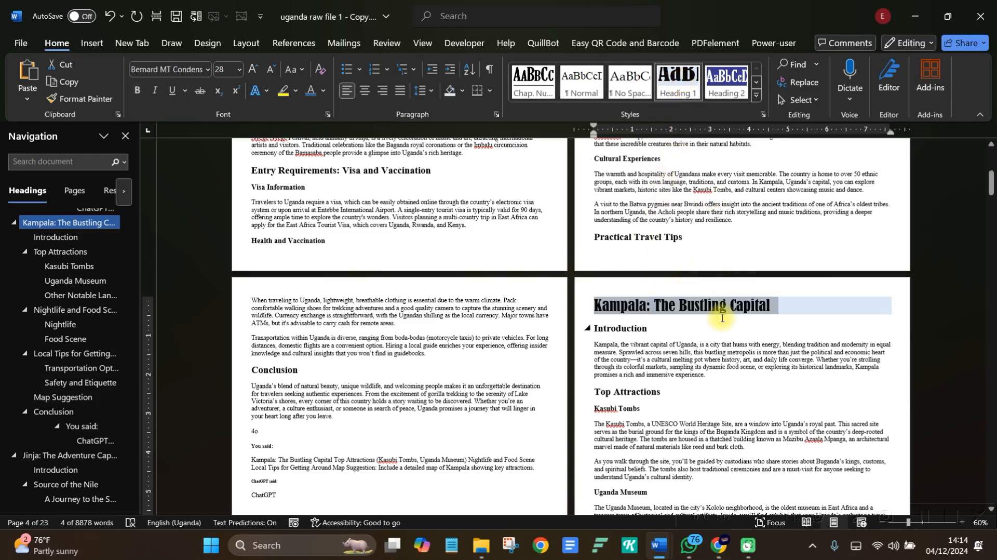
{"action": "left_click", "coordinate": [700, 315]}
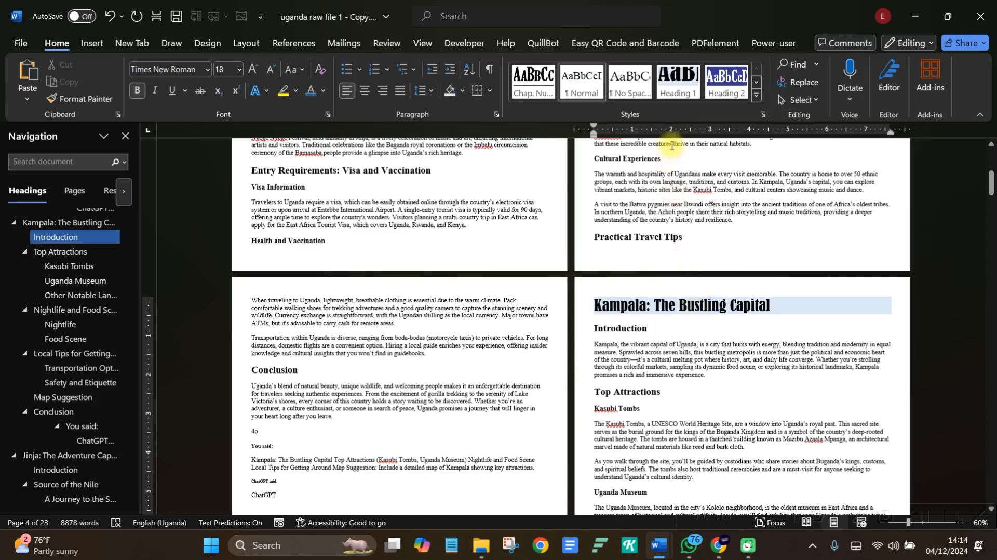
Modify the Heading 1 style so its font uses the All caps effect.
{"action": "right_click", "coordinate": [672, 79]}
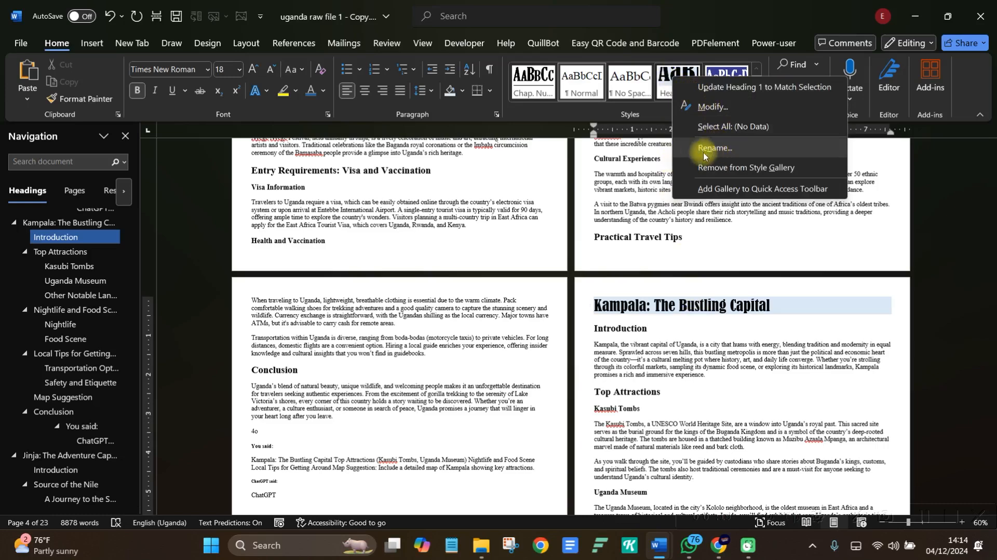
{"action": "left_click", "coordinate": [716, 107]}
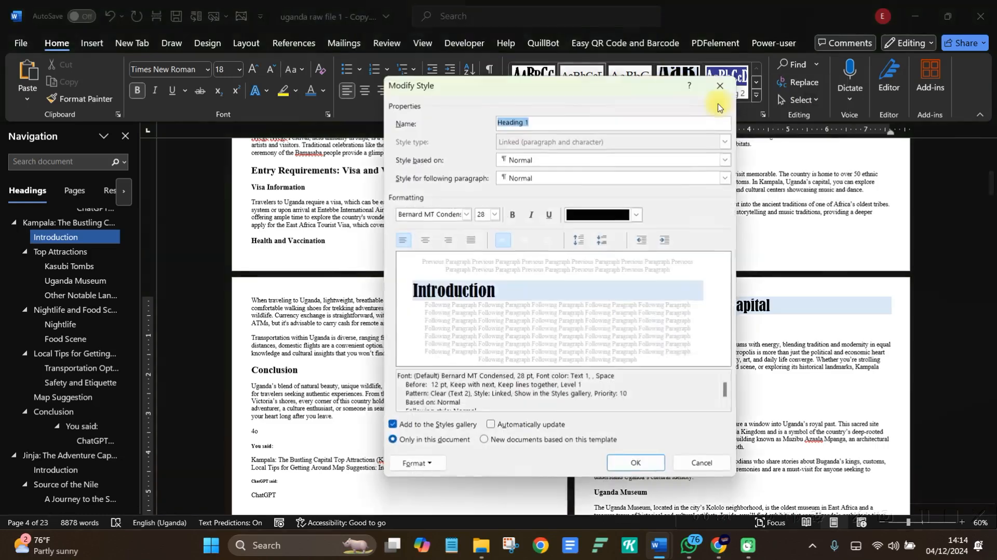
{"action": "left_click", "coordinate": [417, 468]}
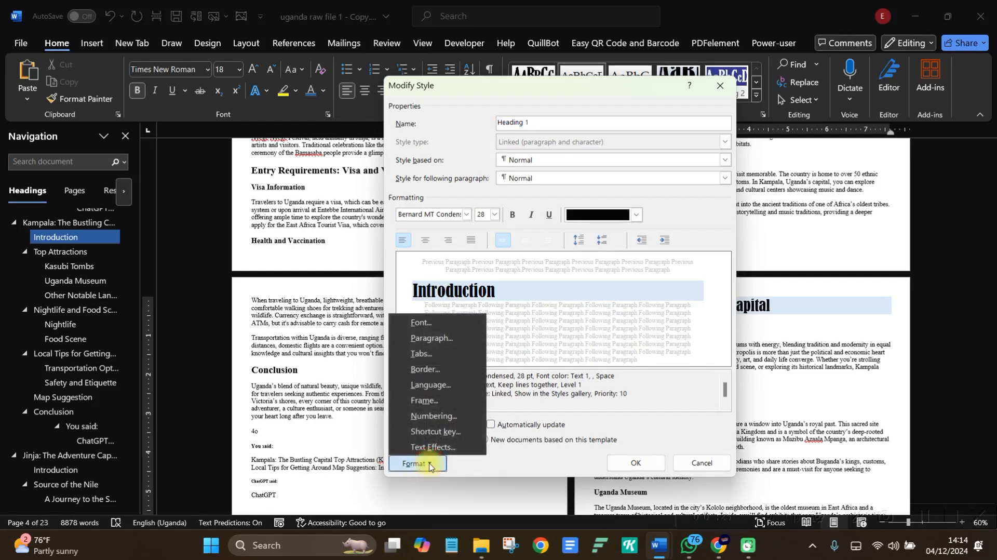
{"action": "left_click", "coordinate": [429, 327]}
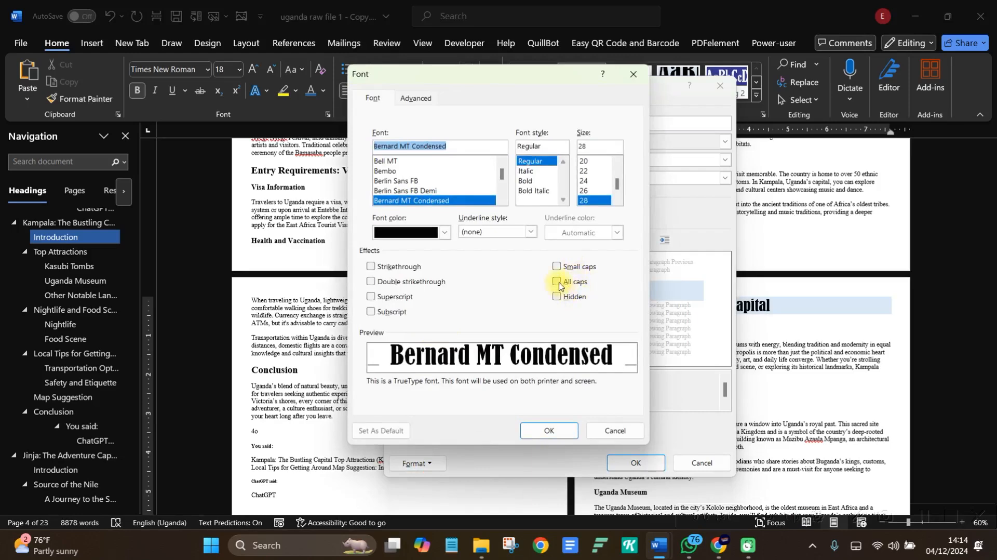
{"action": "left_click", "coordinate": [558, 283]}
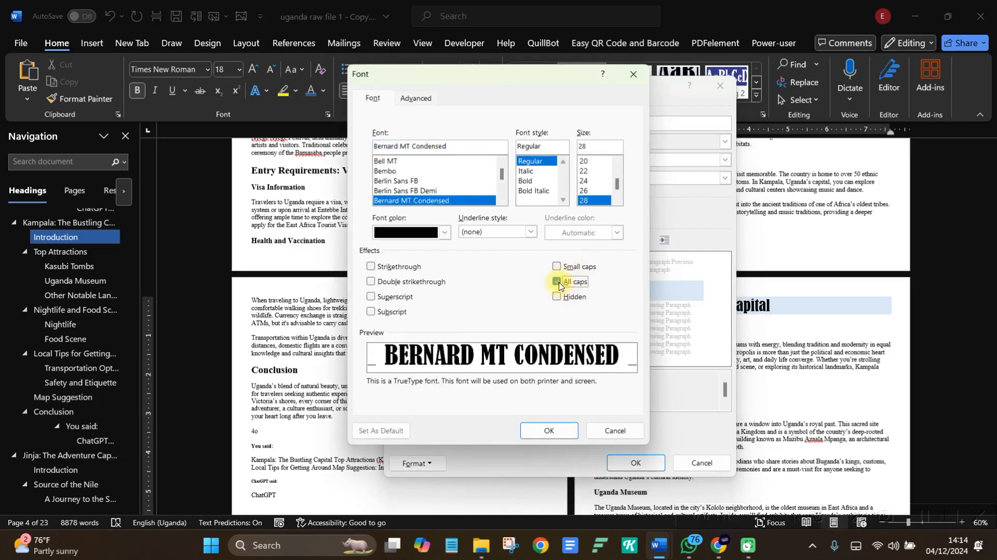
{"action": "left_click", "coordinate": [547, 431]}
{"action": "left_click", "coordinate": [627, 462]}
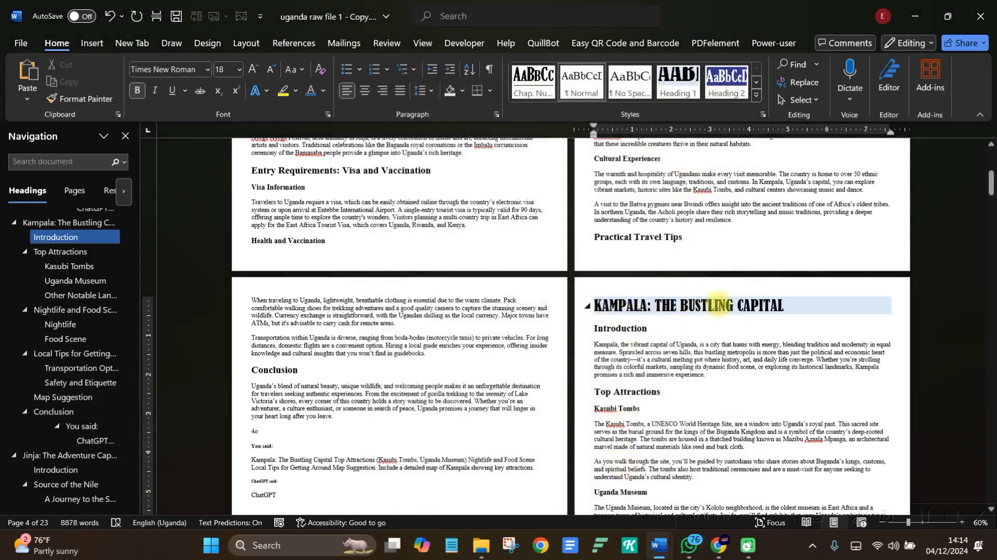
{"action": "left_click_drag", "start_coordinate": [780, 305], "coordinate": [645, 307]}
{"action": "left_click", "coordinate": [645, 307]}
Insert a page break before the "Jinja: The Adventure Capital" chapter title so the chapter starts on a new page.
{"action": "scroll", "coordinate": [646, 307], "scroll_direction": "down", "scroll_amount": 10}
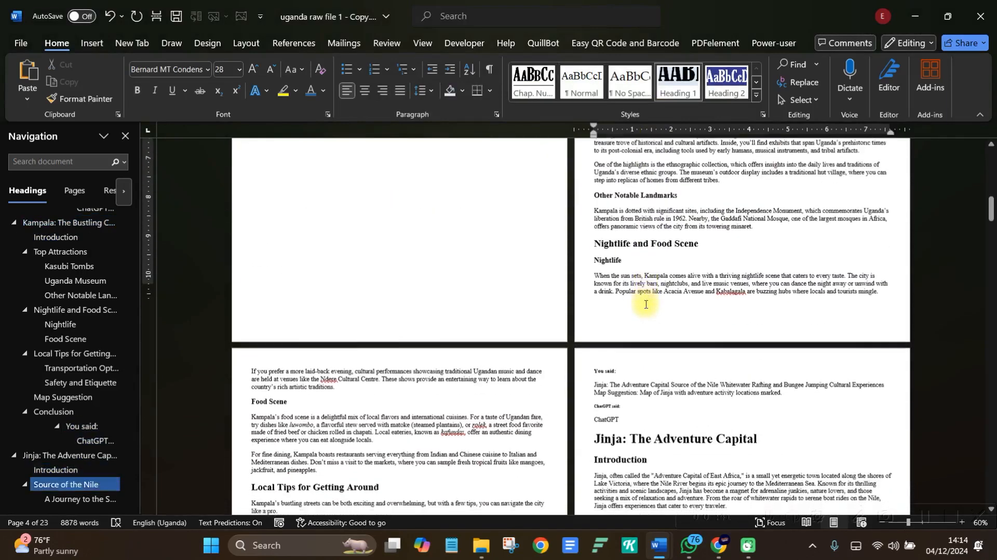
{"action": "scroll", "coordinate": [645, 304], "scroll_direction": "down", "scroll_amount": 5}
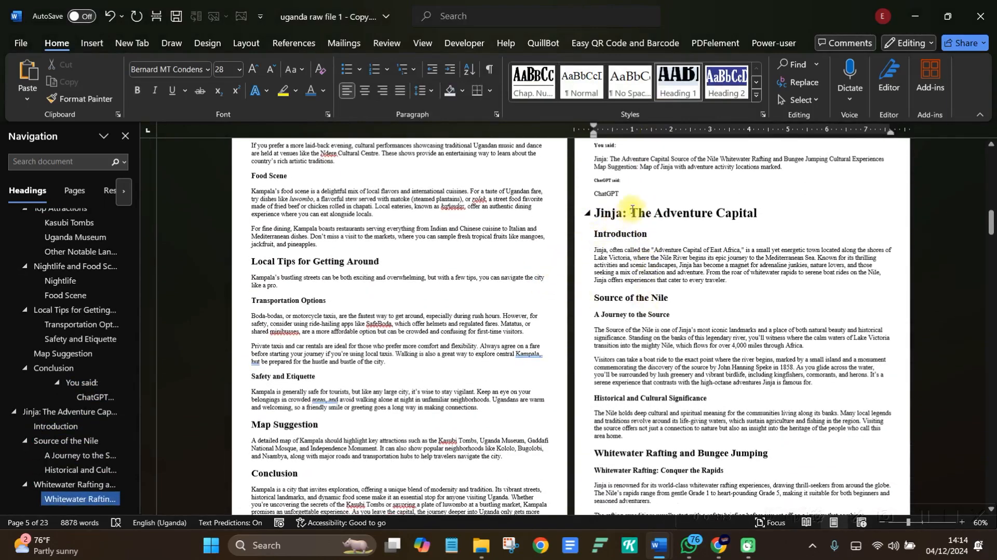
{"action": "scroll", "coordinate": [631, 208], "scroll_direction": "up", "scroll_amount": 2}
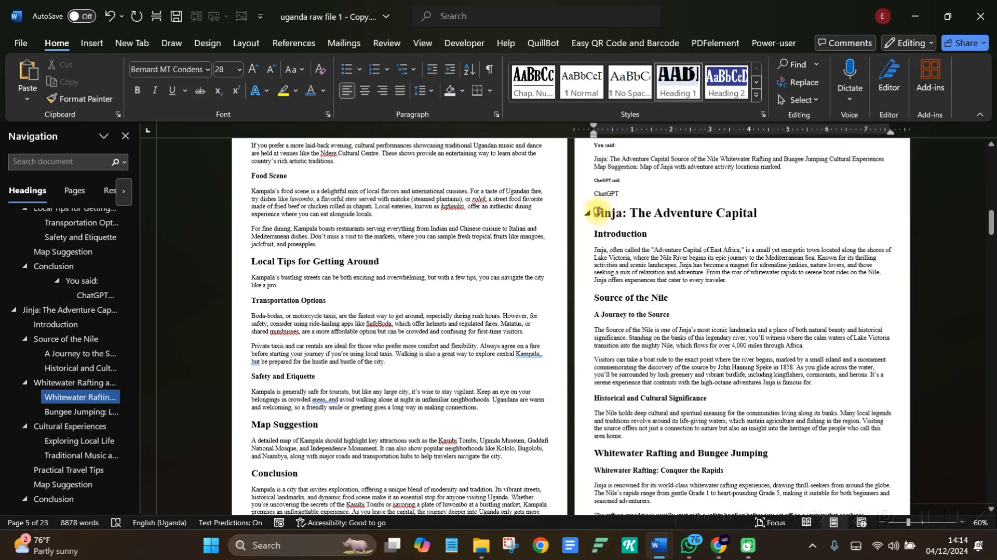
{"action": "left_click", "coordinate": [597, 212]}
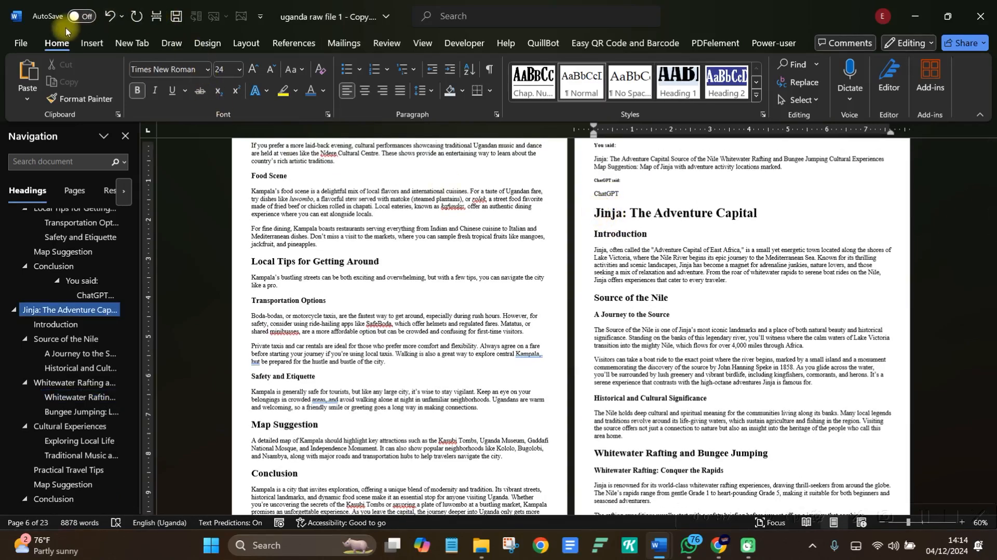
{"action": "left_click", "coordinate": [92, 43]}
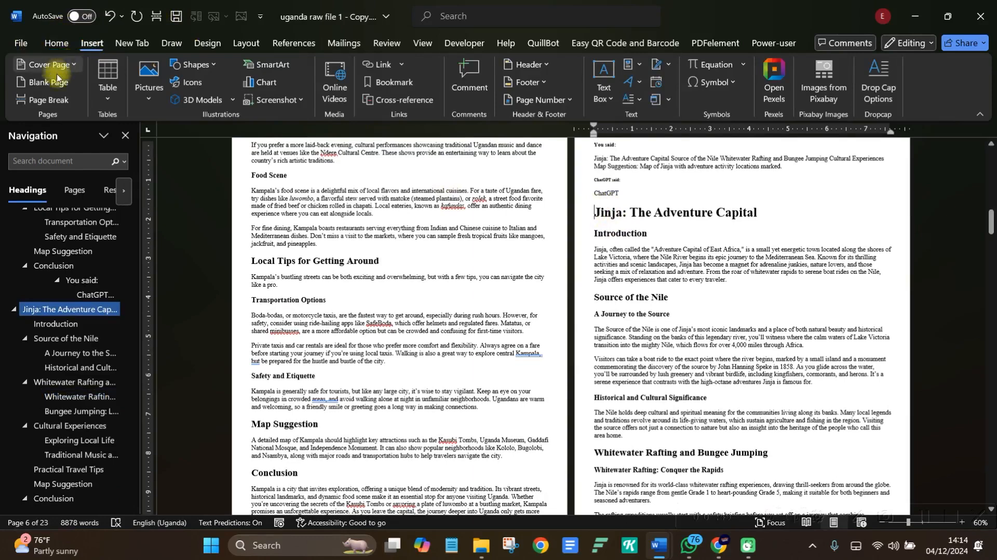
{"action": "left_click", "coordinate": [48, 99]}
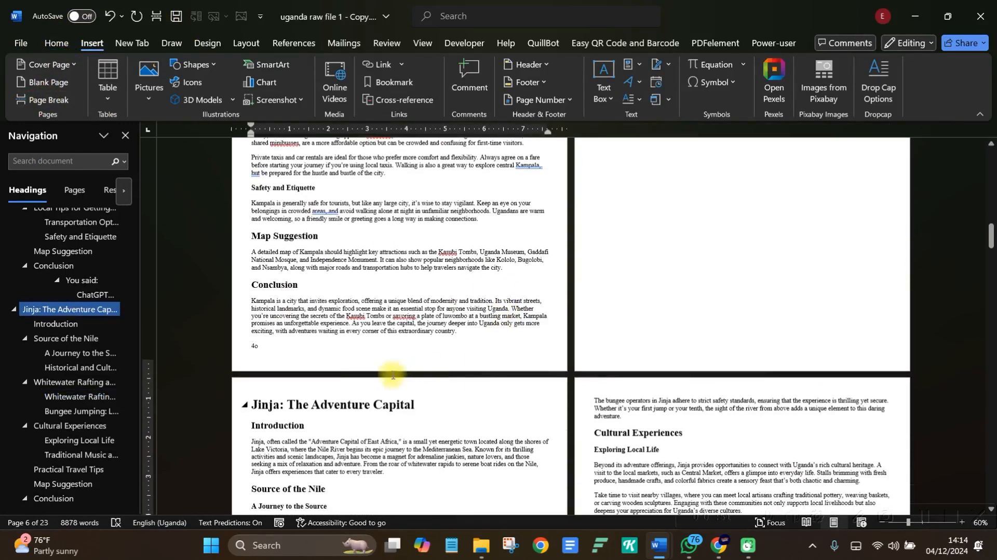
Apply the Heading 1 style to the "Jinja: The Adventure Capital" chapter title.
{"action": "scroll", "coordinate": [353, 353], "scroll_direction": "down", "scroll_amount": 3}
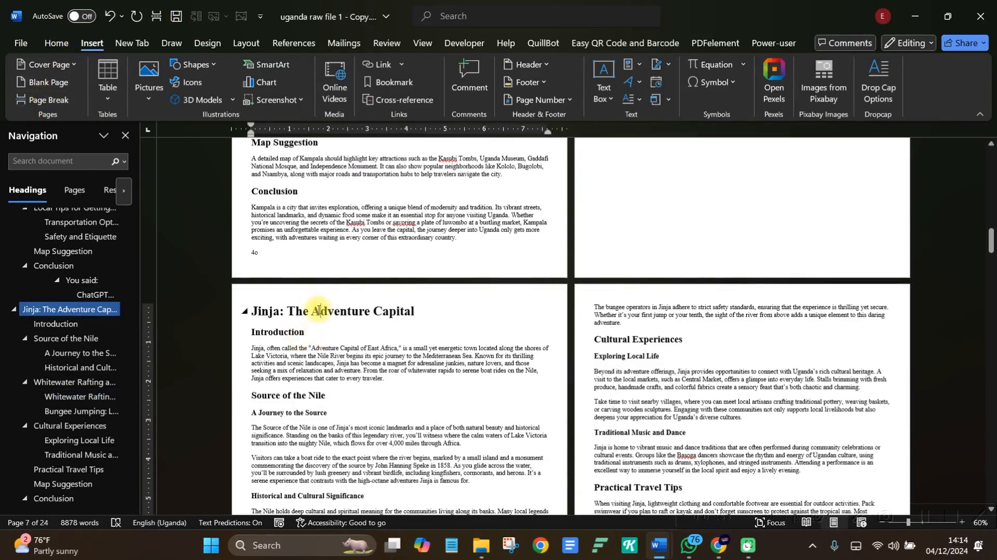
{"action": "left_click", "coordinate": [56, 42]}
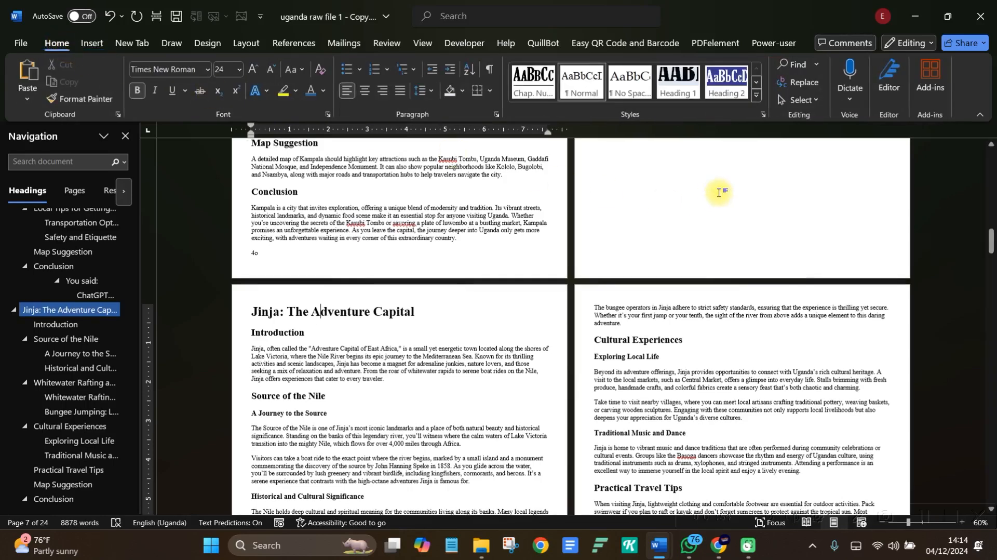
{"action": "left_click", "coordinate": [678, 83]}
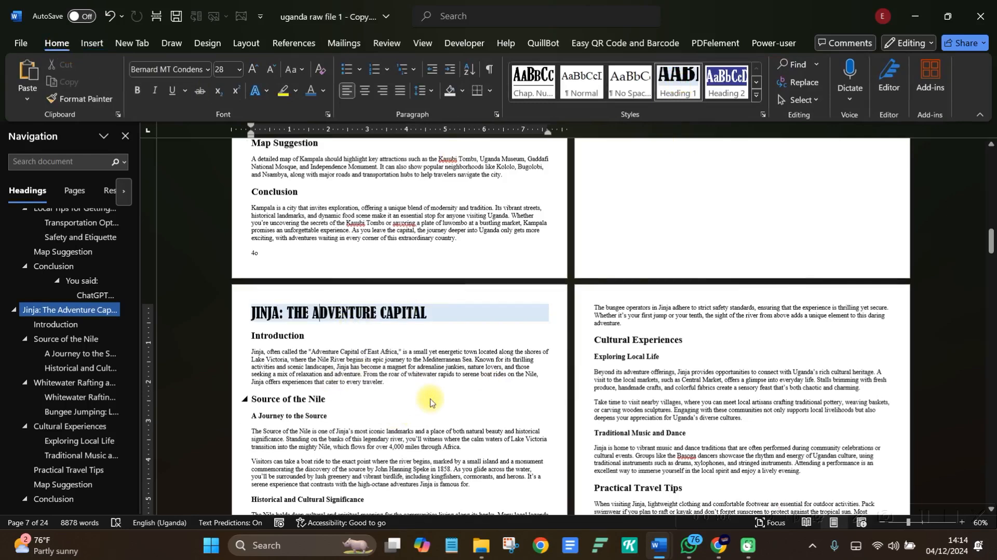
Switch to the finished "uganda raw file 2- Copy" document and examine the font, size and shading of its "Best Time to Visit" heading.
{"action": "scroll", "coordinate": [430, 399], "scroll_direction": "up", "scroll_amount": 10}
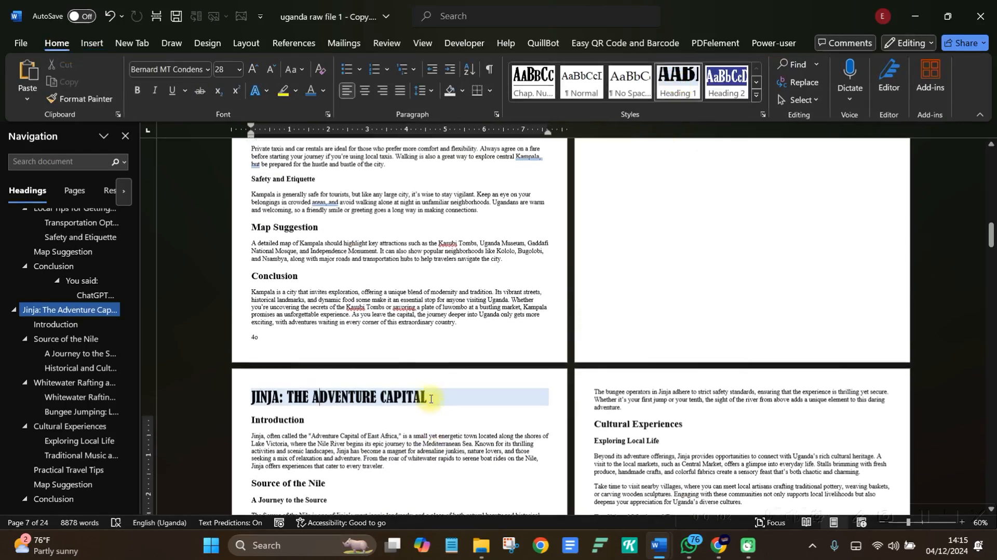
{"action": "scroll", "coordinate": [430, 399], "scroll_direction": "up", "scroll_amount": 15}
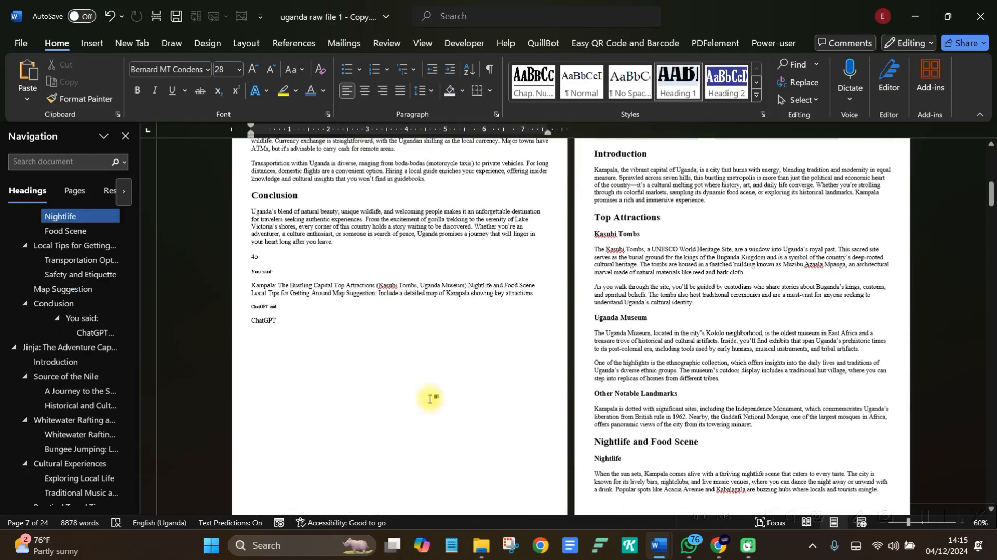
{"action": "scroll", "coordinate": [430, 399], "scroll_direction": "up", "scroll_amount": 3}
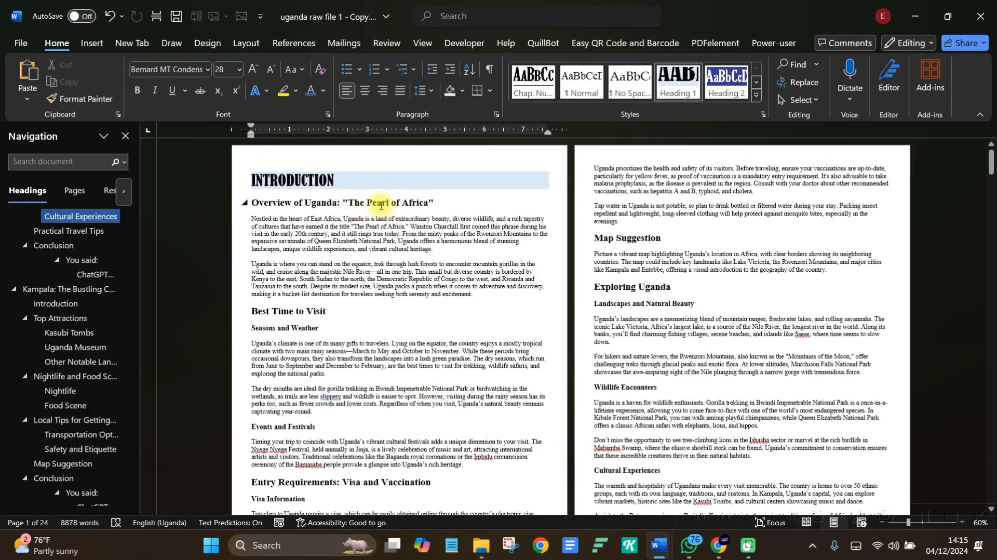
{"action": "mouse_move", "coordinate": [655, 549]}
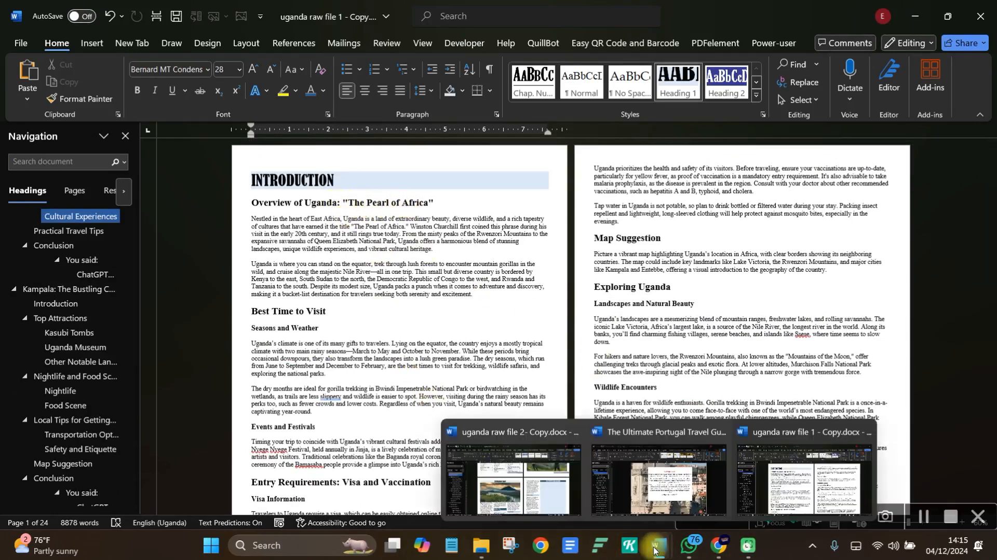
{"action": "mouse_move", "coordinate": [532, 491]}
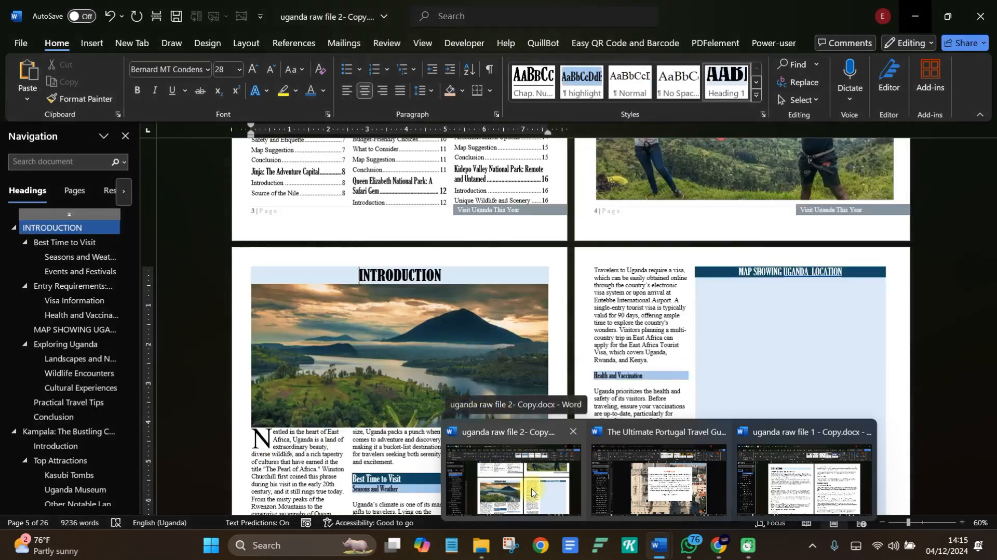
{"action": "left_click", "coordinate": [532, 490]}
{"action": "scroll", "coordinate": [540, 309], "scroll_direction": "down", "scroll_amount": 3}
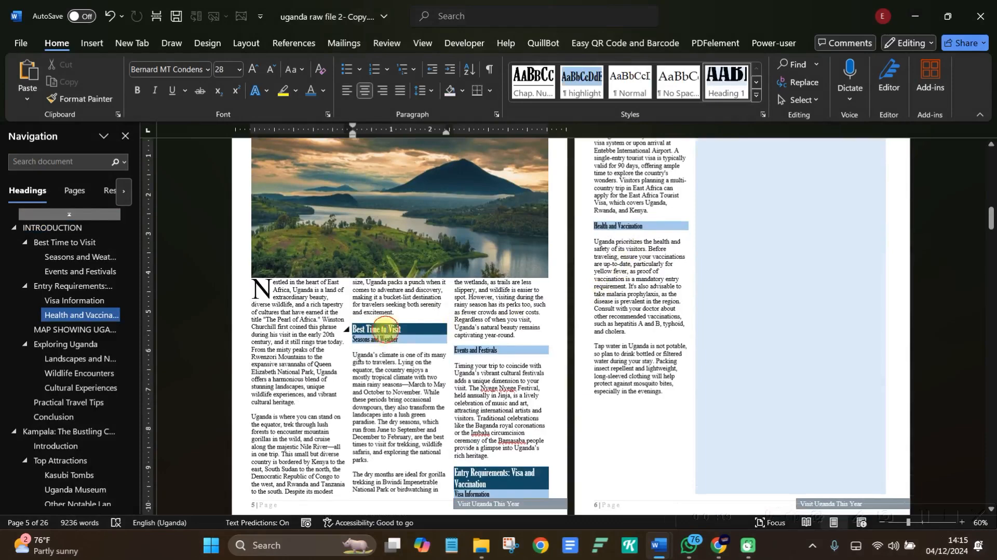
{"action": "left_click", "coordinate": [385, 330]}
{"action": "triple_click", "coordinate": [363, 328]}
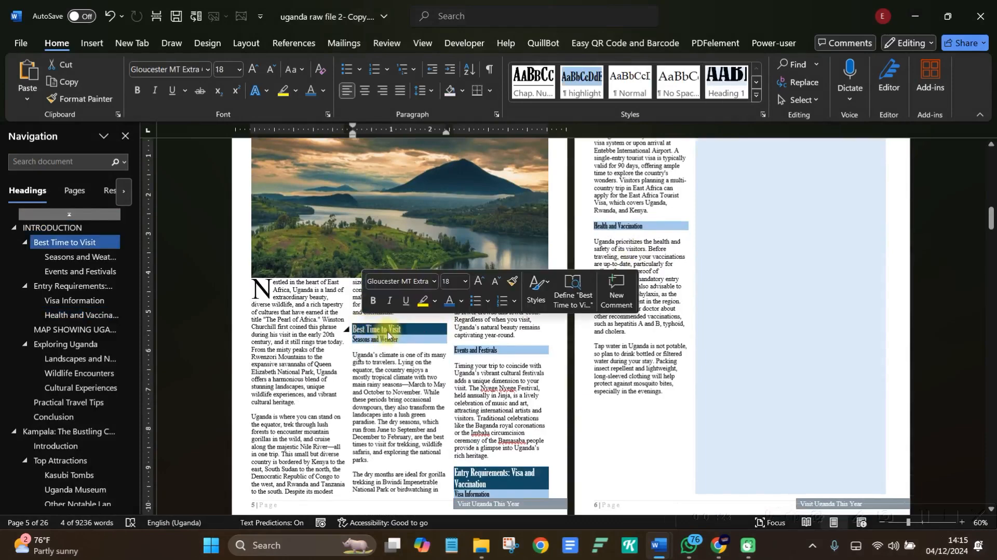
{"action": "left_click", "coordinate": [403, 332]}
{"action": "scroll", "coordinate": [405, 331], "scroll_direction": "up", "scroll_amount": 4}
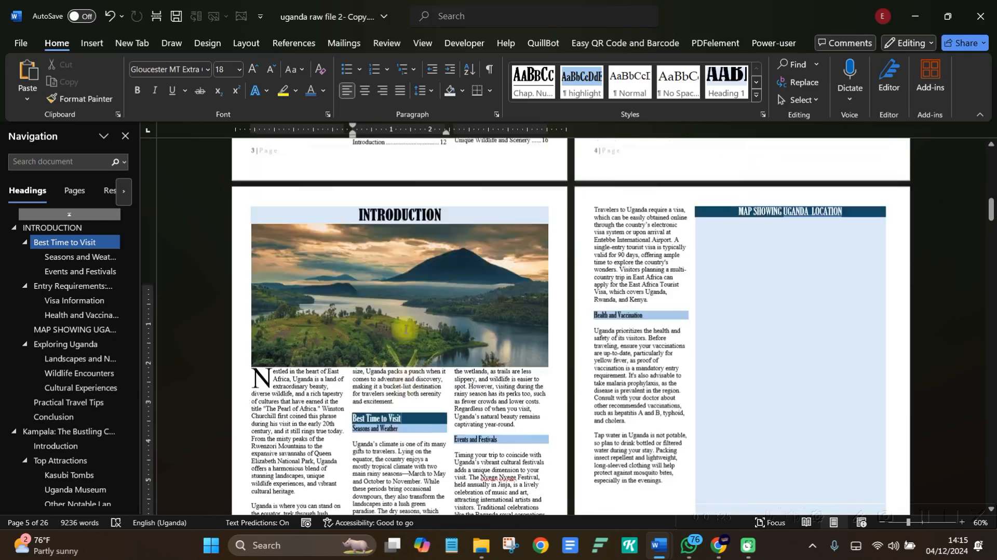
{"action": "scroll", "coordinate": [405, 330], "scroll_direction": "down", "scroll_amount": 3}
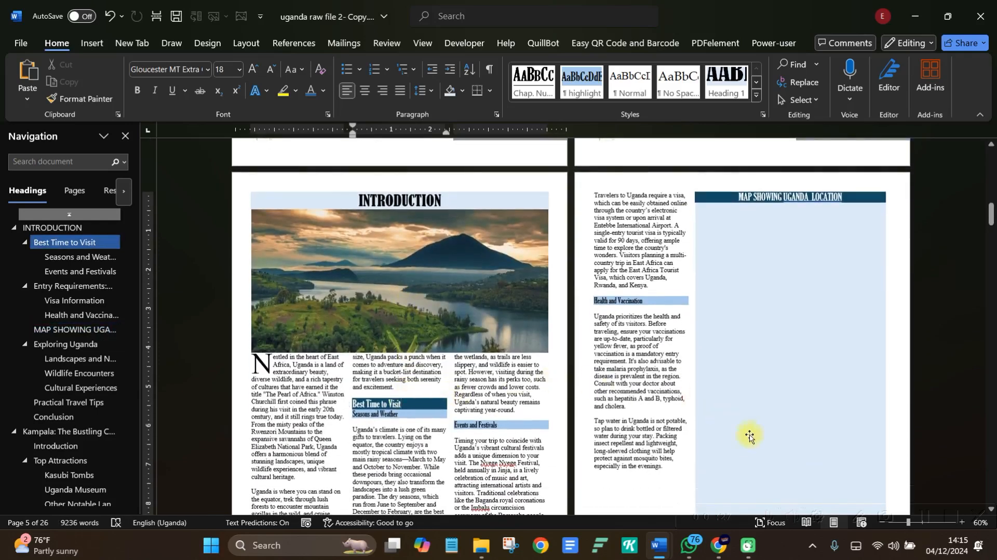
Return to the "uganda raw file 1 - Copy" document and delete the 'Overview of Uganda: "The Pearl of Africa"' heading below INTRODUCTION.
{"action": "mouse_move", "coordinate": [659, 545]}
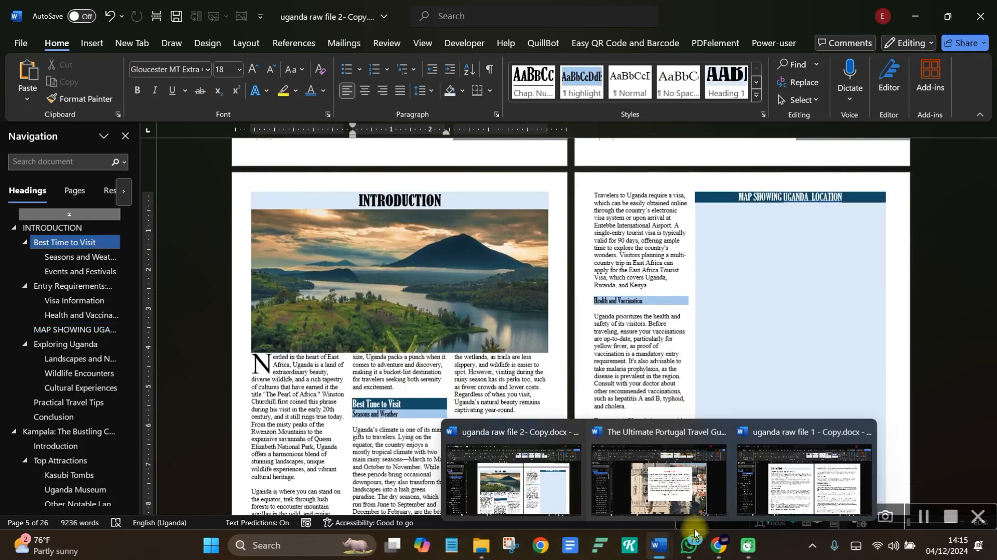
{"action": "left_click", "coordinate": [802, 477]}
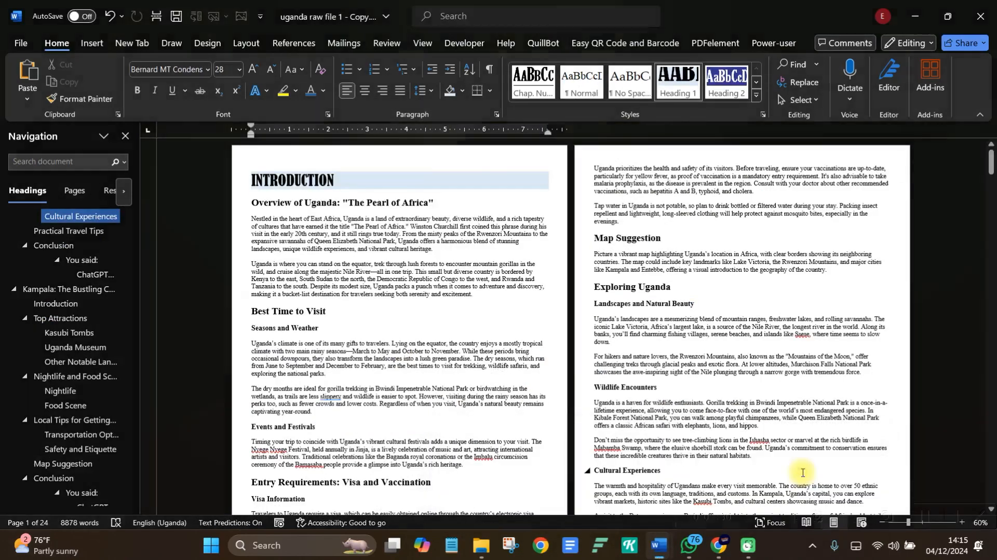
{"action": "left_click", "coordinate": [425, 202]}
{"action": "left_click_drag", "start_coordinate": [437, 201], "coordinate": [265, 204]}
{"action": "key", "text": "BackSpace"}
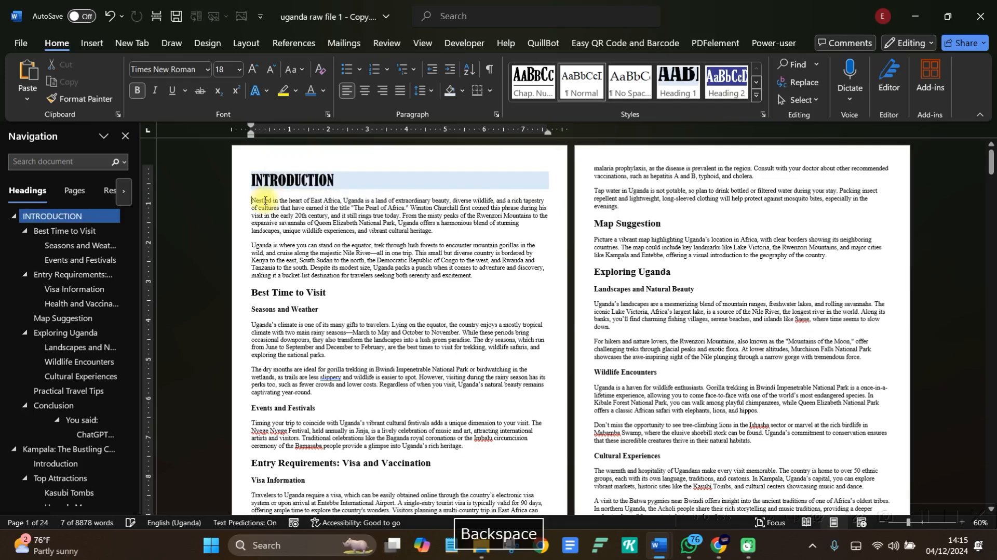
Format the "Best Time to Visit" heading in Gloucester MT Extra Condensed, without bold, at 20 pt.
{"action": "left_click_drag", "start_coordinate": [328, 292], "coordinate": [253, 292]}
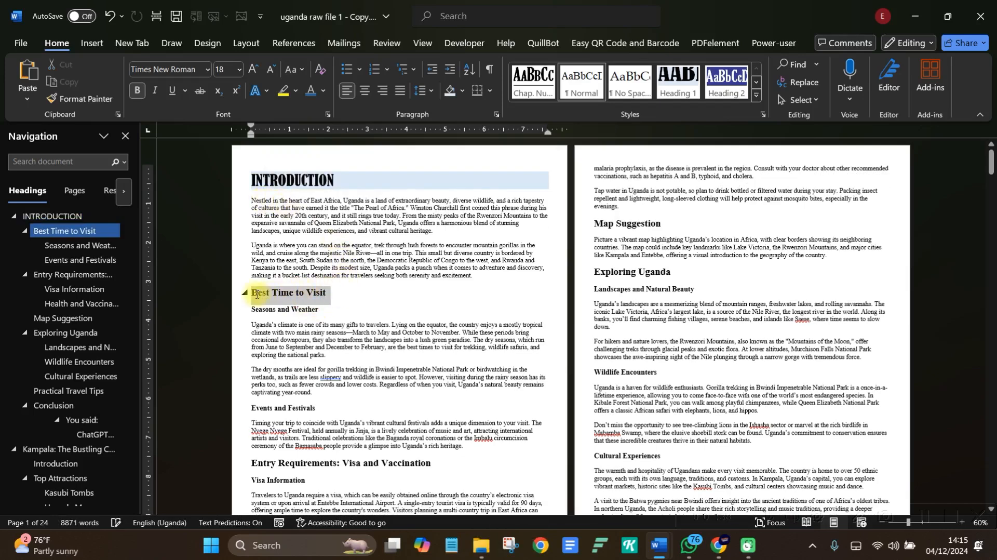
{"action": "left_click", "coordinate": [207, 69]}
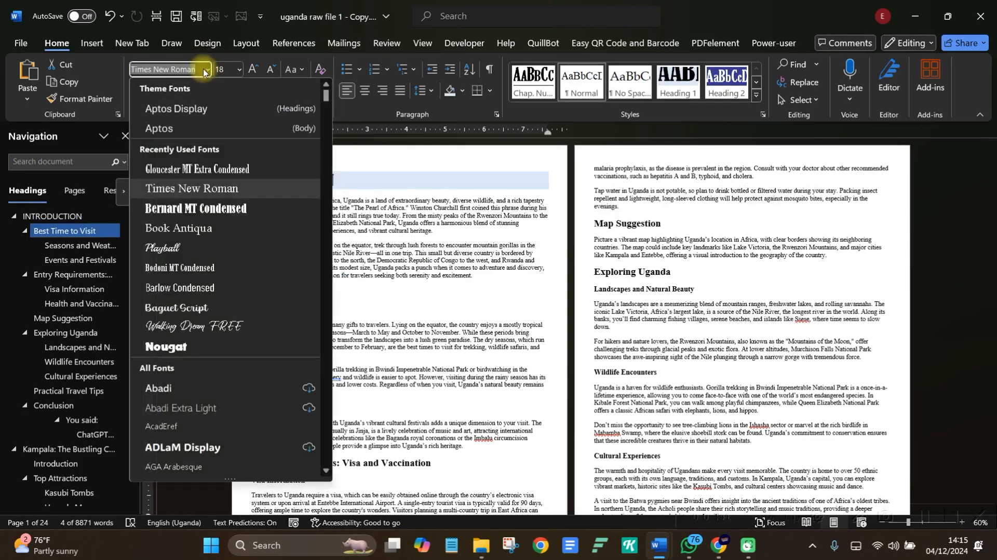
{"action": "left_click", "coordinate": [196, 169]}
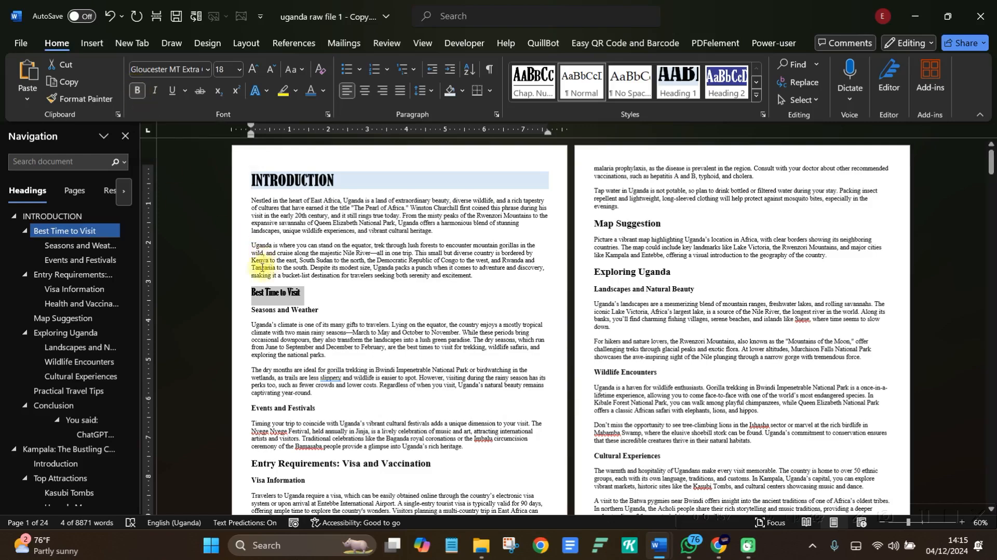
{"action": "left_click", "coordinate": [137, 94]}
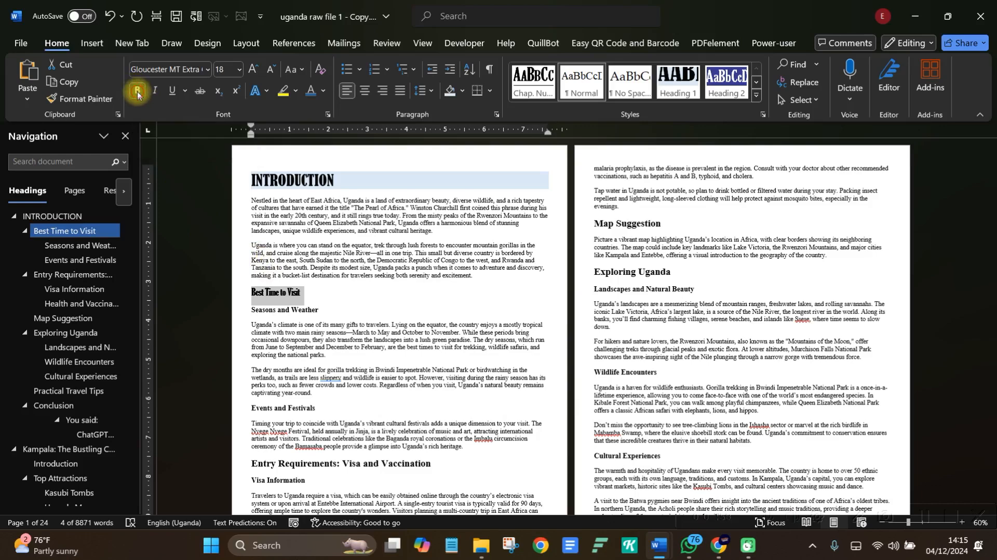
{"action": "left_click", "coordinate": [255, 69]}
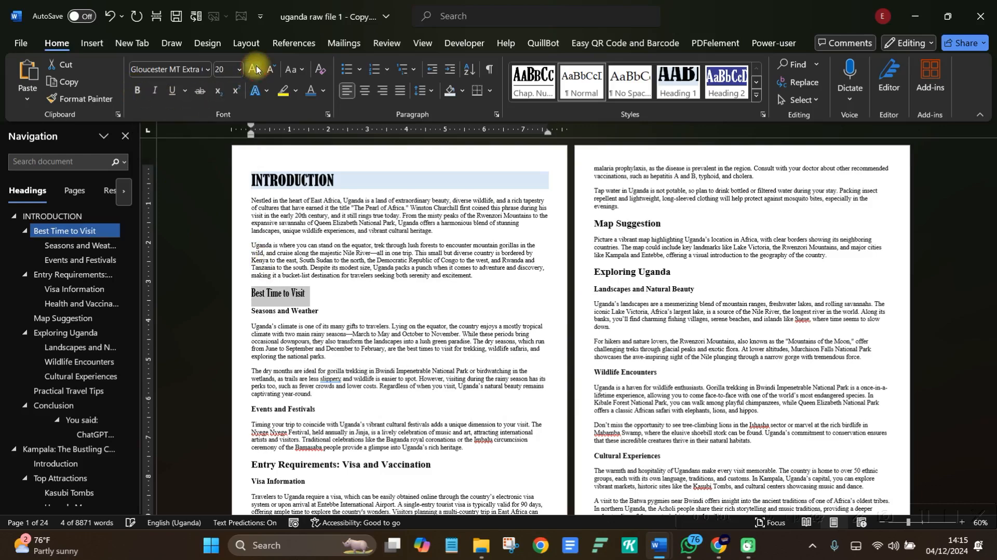
{"action": "left_click", "coordinate": [255, 69]}
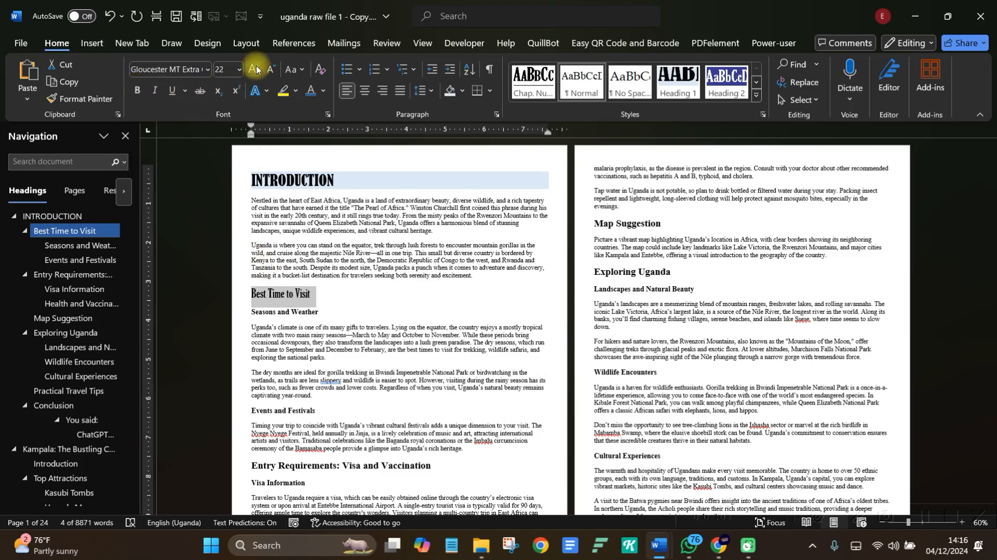
{"action": "left_click", "coordinate": [271, 69]}
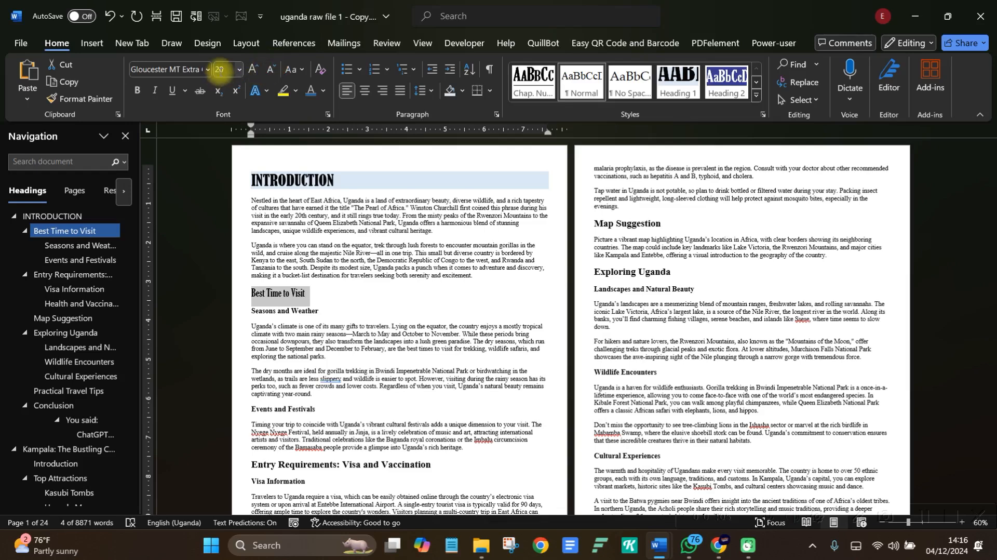
Shade the "Best Time to Visit" heading paragraph with a dark blue theme color.
{"action": "left_click", "coordinate": [463, 92]}
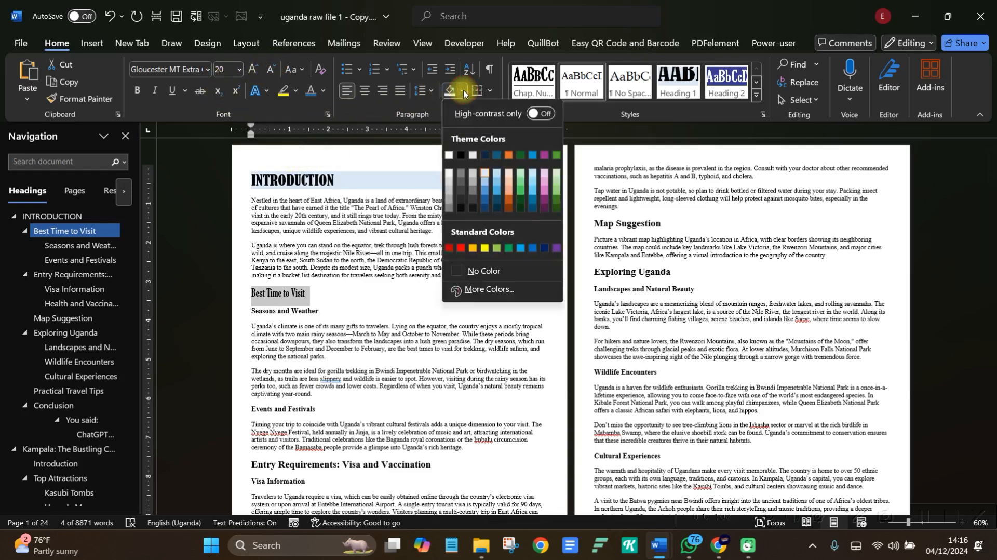
{"action": "left_click", "coordinate": [496, 201]}
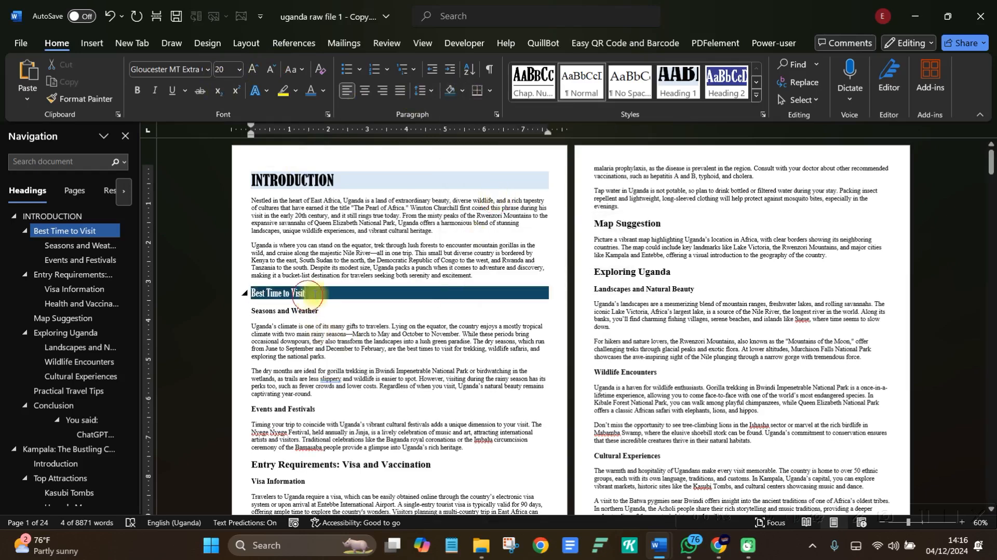
{"action": "left_click", "coordinate": [296, 294]}
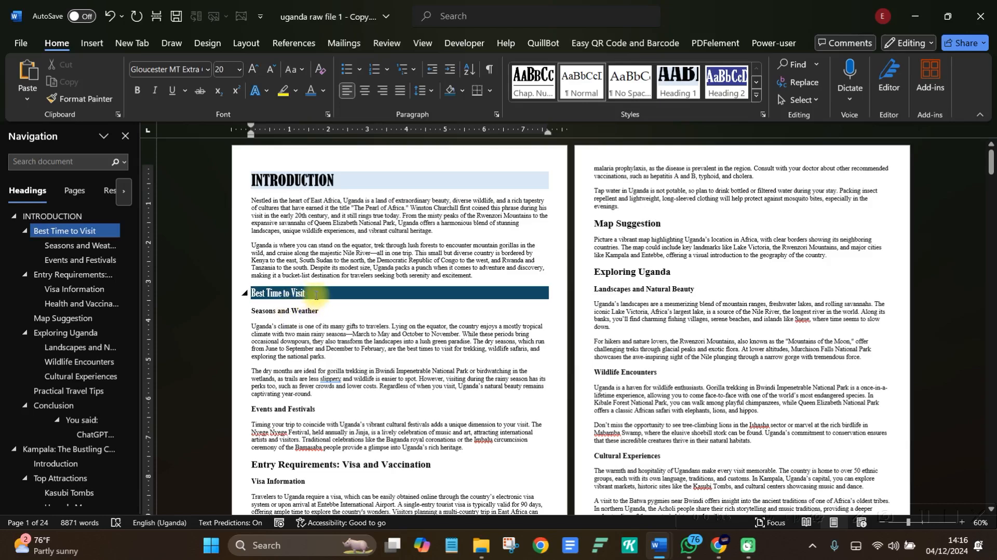
Update the Heading 2 style to match the formatting of the "Best Time to Visit" heading.
{"action": "left_click_drag", "start_coordinate": [310, 294], "coordinate": [252, 297]}
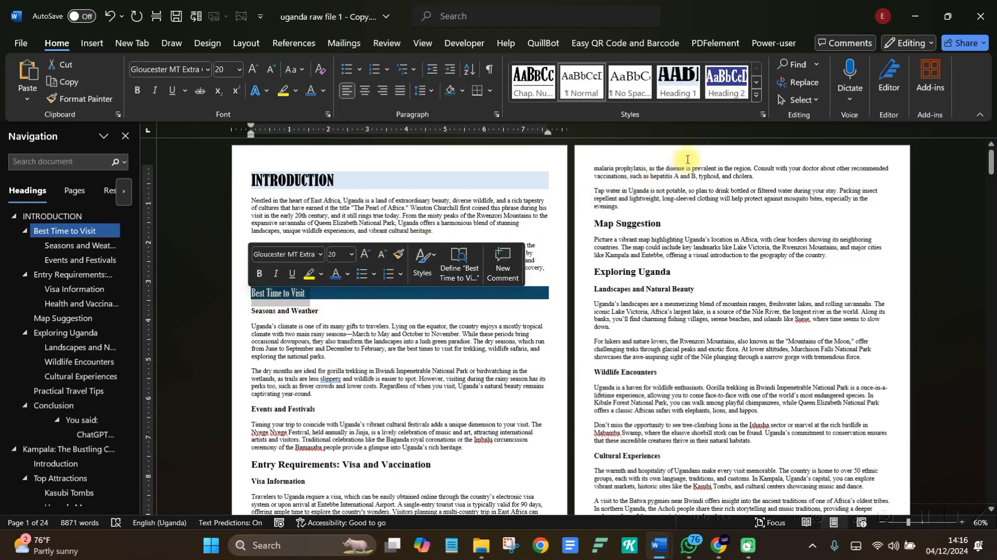
{"action": "right_click", "coordinate": [718, 77]}
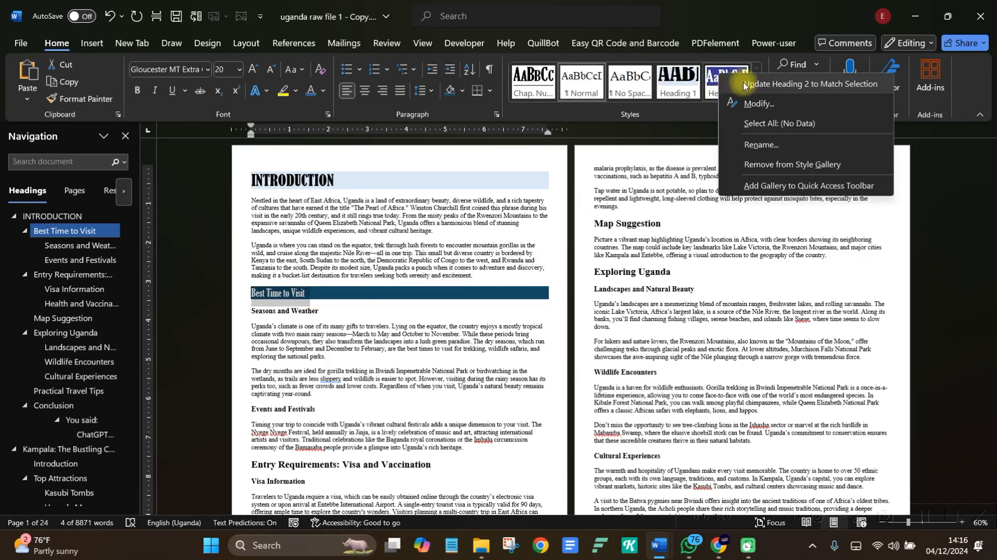
{"action": "left_click", "coordinate": [742, 82]}
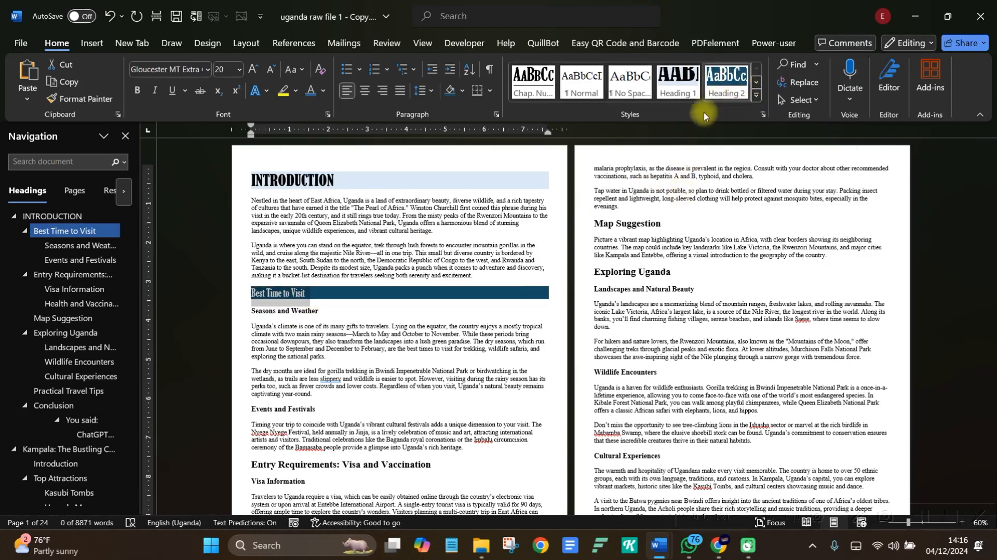
{"action": "left_click", "coordinate": [340, 323]}
Apply the Heading 2 style to the "Entry Requirements: Visa and Vaccination" and "Map Suggestion" headings.
{"action": "scroll", "coordinate": [340, 324], "scroll_direction": "down", "scroll_amount": 3}
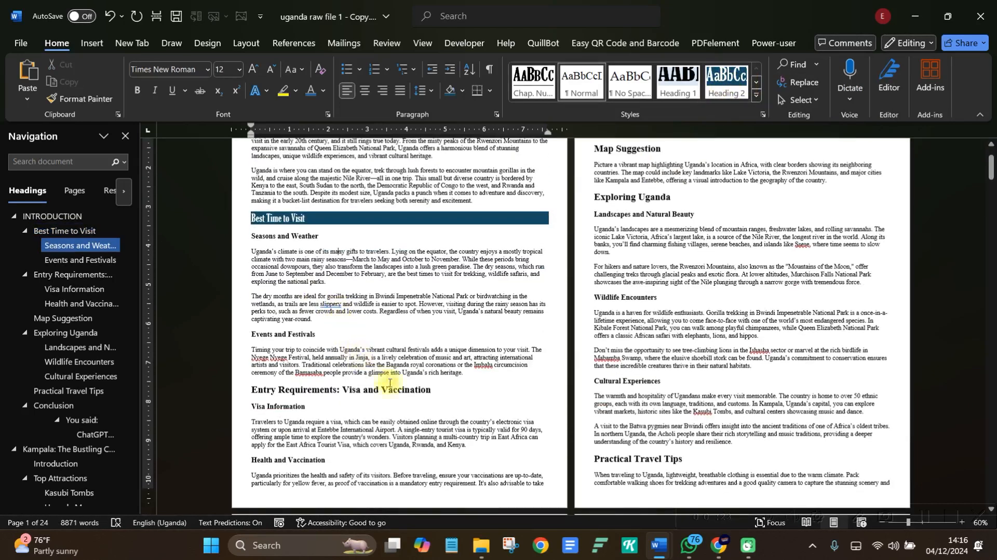
{"action": "left_click_drag", "start_coordinate": [436, 387], "coordinate": [251, 390]}
{"action": "left_click", "coordinate": [726, 75]}
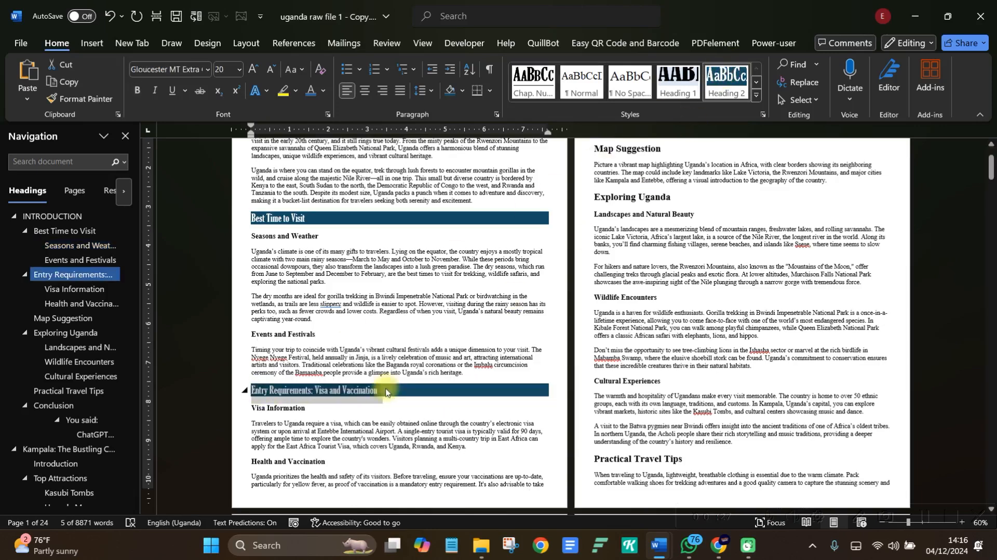
{"action": "key", "text": "Right"}
{"action": "scroll", "coordinate": [639, 267], "scroll_direction": "up", "scroll_amount": 1}
{"action": "scroll", "coordinate": [638, 267], "scroll_direction": "up", "scroll_amount": 1}
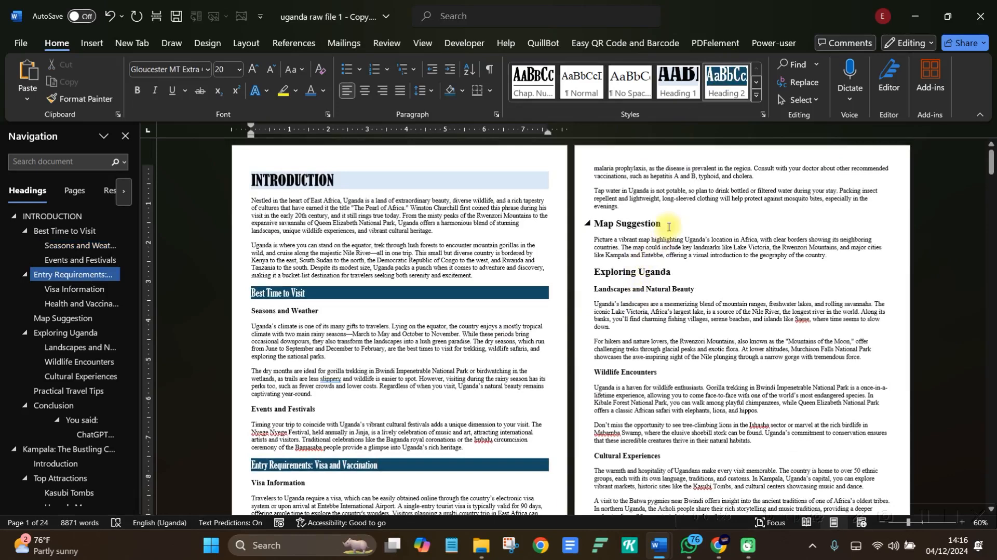
{"action": "left_click_drag", "start_coordinate": [667, 223], "coordinate": [598, 222]}
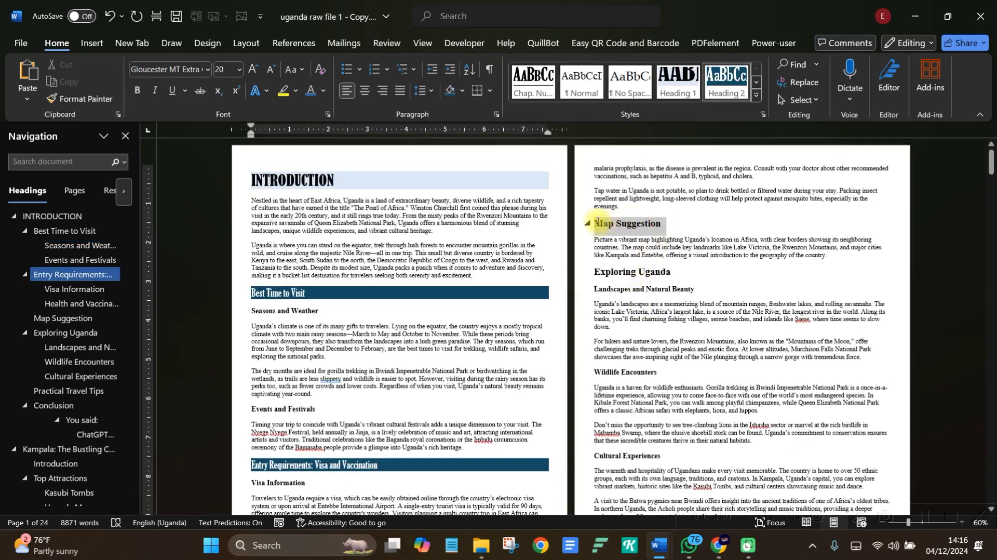
{"action": "left_click", "coordinate": [726, 75]}
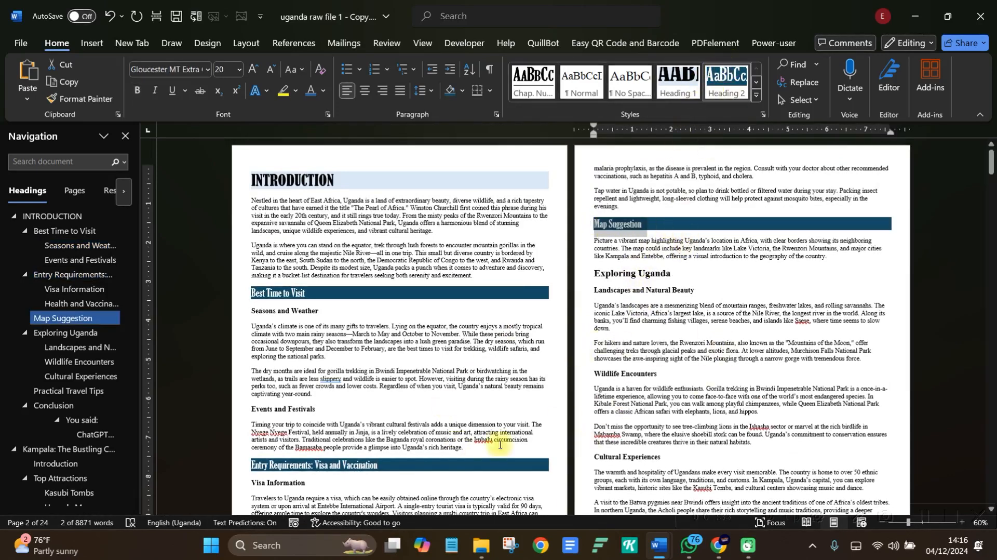
Shade the "Seasons and Weather" subheading under "Best Time to Visit" with a light blue theme color.
{"action": "left_click", "coordinate": [301, 311]}
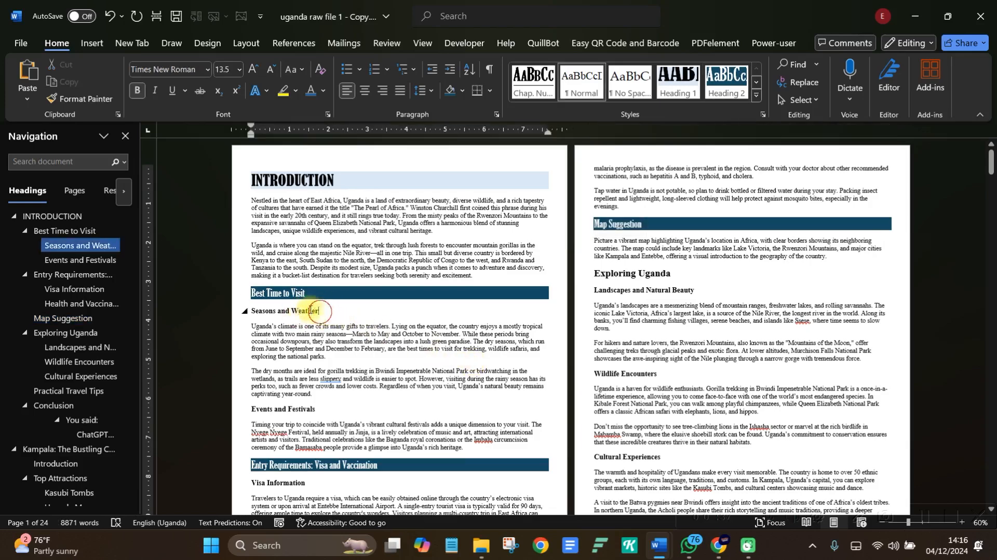
{"action": "left_click_drag", "start_coordinate": [319, 311], "coordinate": [263, 311]}
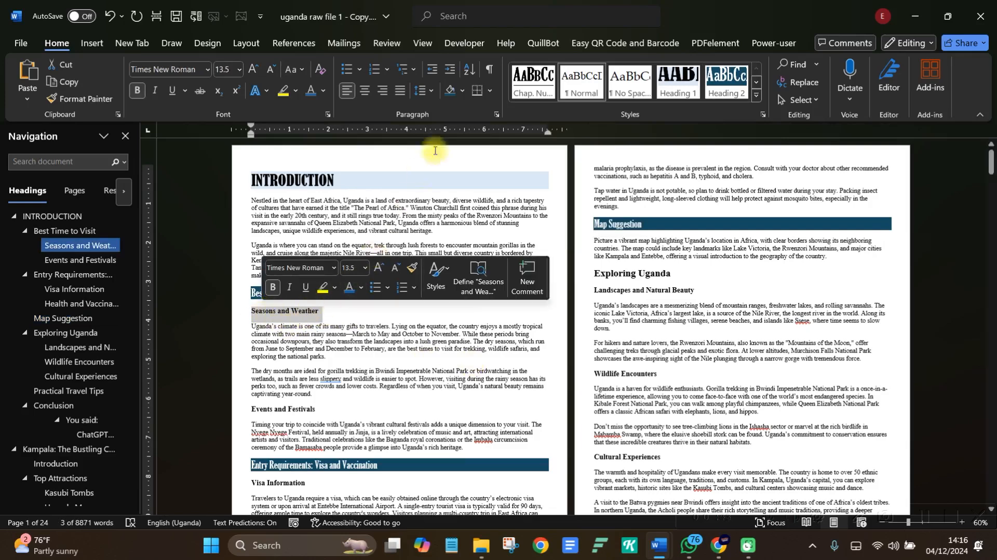
{"action": "left_click", "coordinate": [464, 89]}
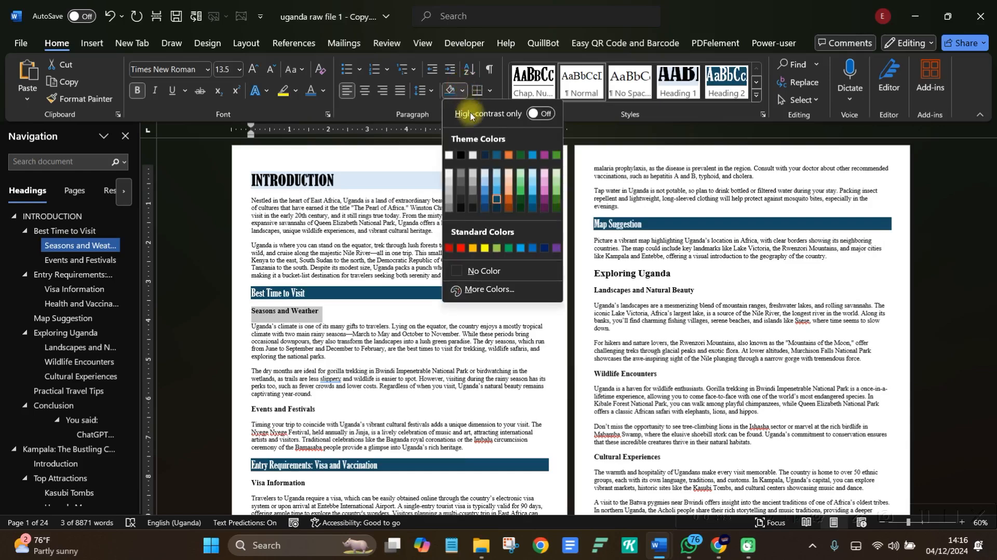
{"action": "left_click", "coordinate": [496, 176]}
{"action": "left_click", "coordinate": [327, 317]}
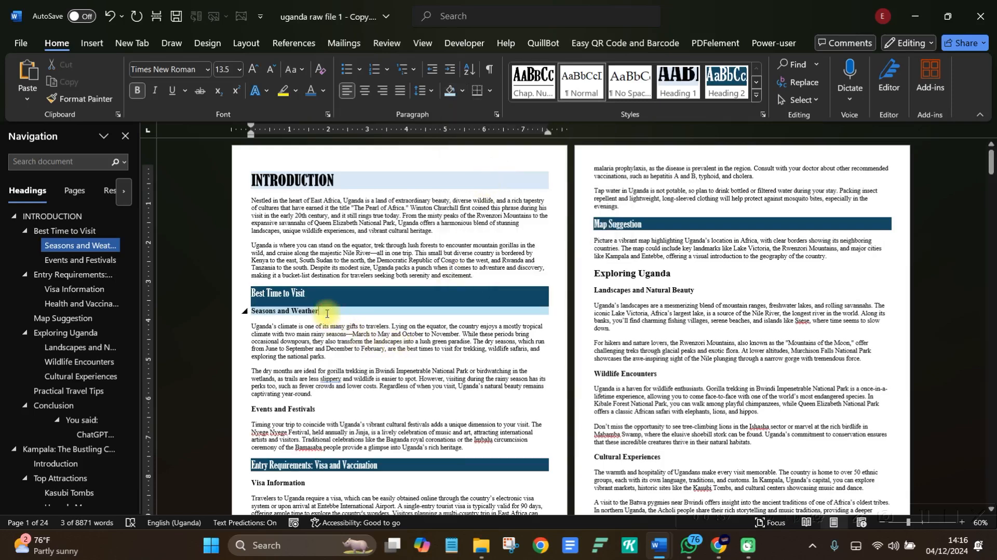
Create a new paragraph style named "paint" from the formatting of the "Seasons and Weather" subheading.
{"action": "left_click", "coordinate": [255, 314]}
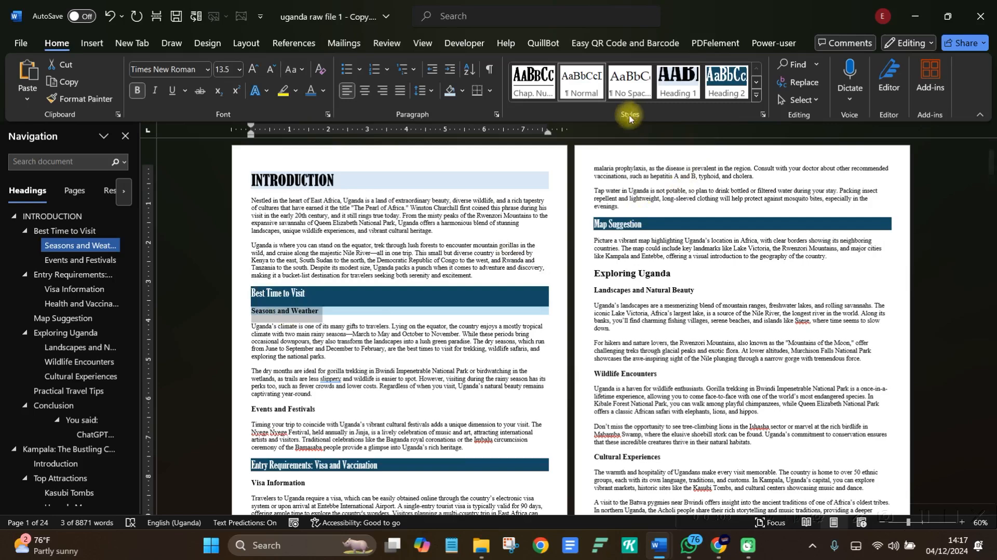
{"action": "left_click", "coordinate": [763, 116]}
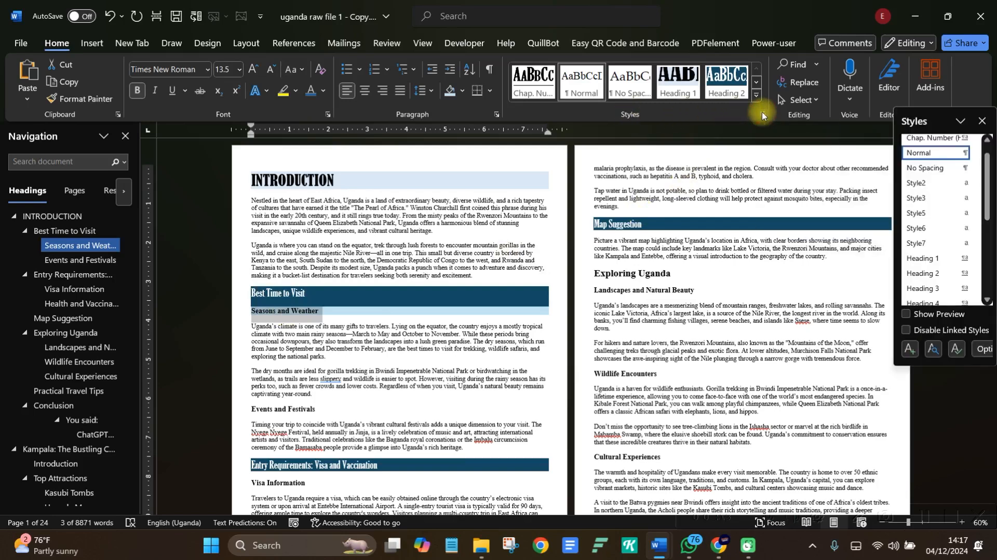
{"action": "left_click", "coordinate": [907, 353]}
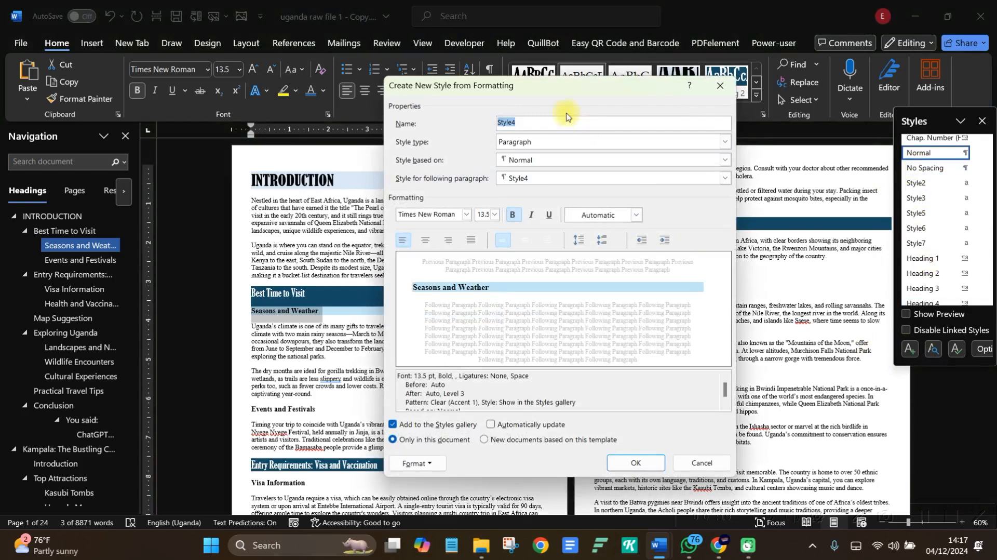
{"action": "type", "text": "paint"}
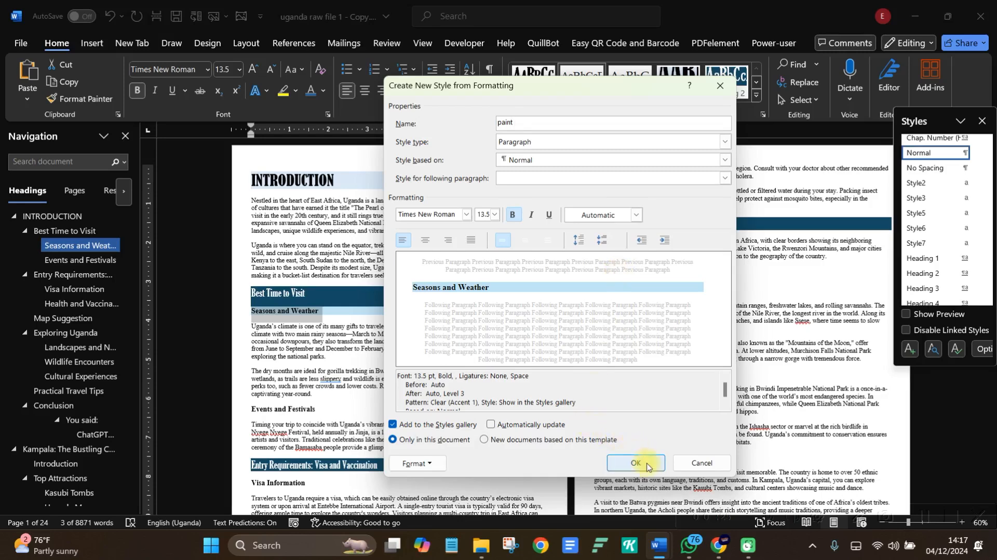
{"action": "left_click", "coordinate": [628, 470]}
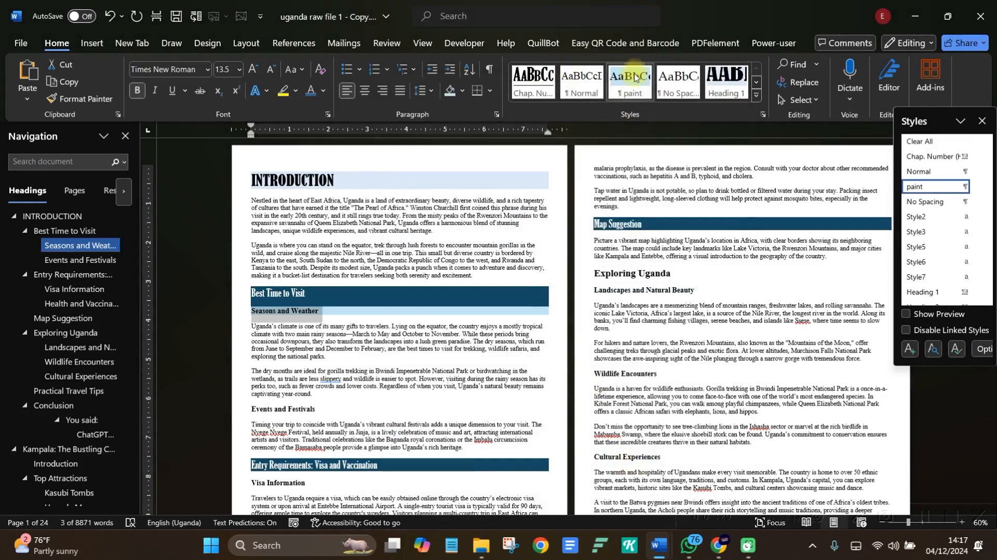
Apply the "paint" style to the "Events and Festivals" subheading.
{"action": "scroll", "coordinate": [292, 352], "scroll_direction": "down", "scroll_amount": 1}
{"action": "scroll", "coordinate": [292, 352], "scroll_direction": "down", "scroll_amount": 1}
{"action": "left_click", "coordinate": [293, 335]}
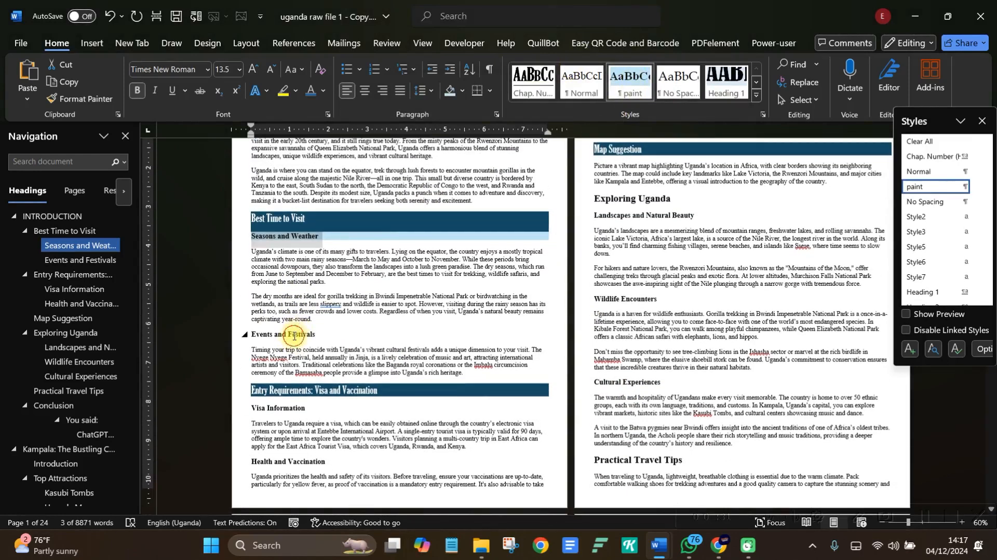
{"action": "left_click", "coordinate": [629, 79]}
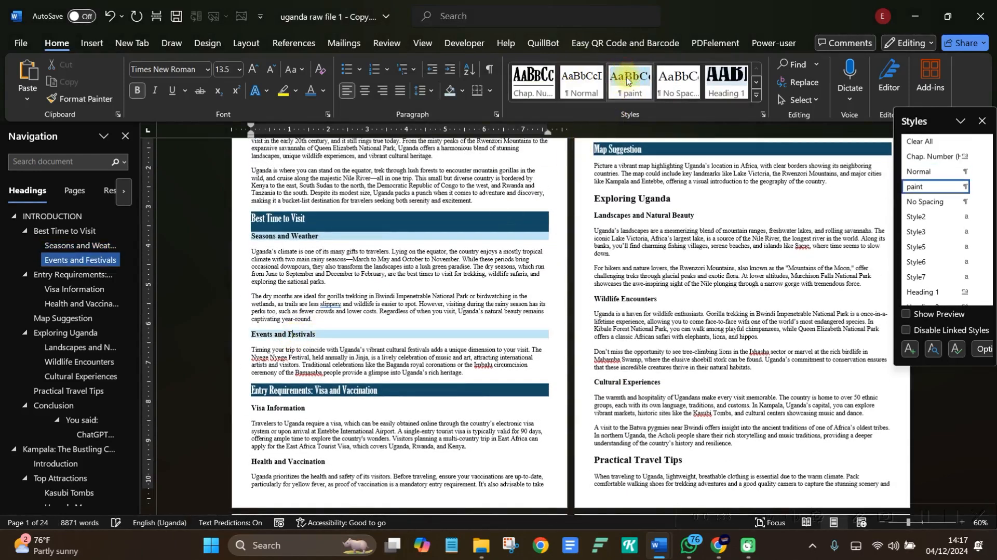
Apply the "paint" style to the "Visa Information" and "Health and Vaccination" subheadings, and close the style list.
{"action": "scroll", "coordinate": [340, 320], "scroll_direction": "down", "scroll_amount": 3}
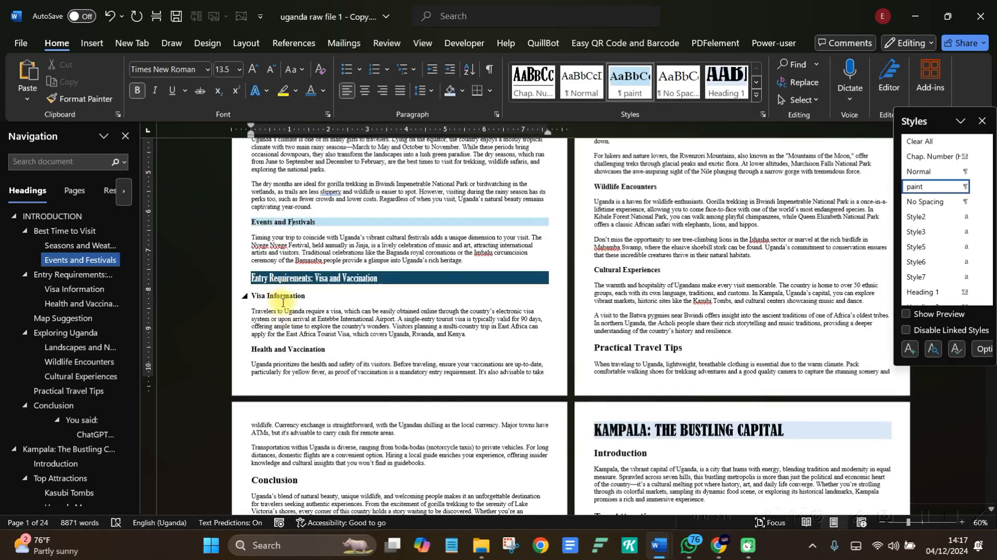
{"action": "left_click", "coordinate": [281, 296]}
{"action": "left_click", "coordinate": [629, 79]}
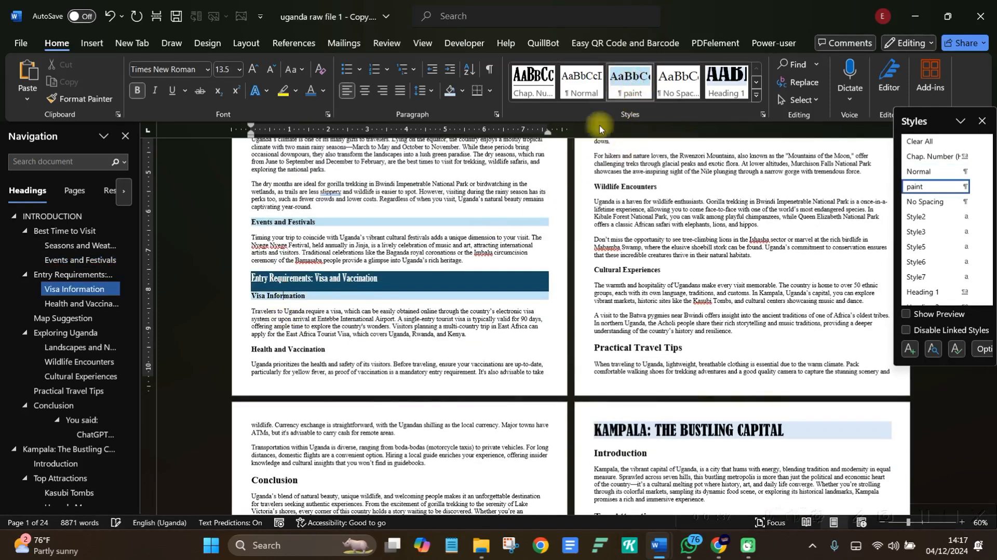
{"action": "left_click", "coordinate": [280, 349]}
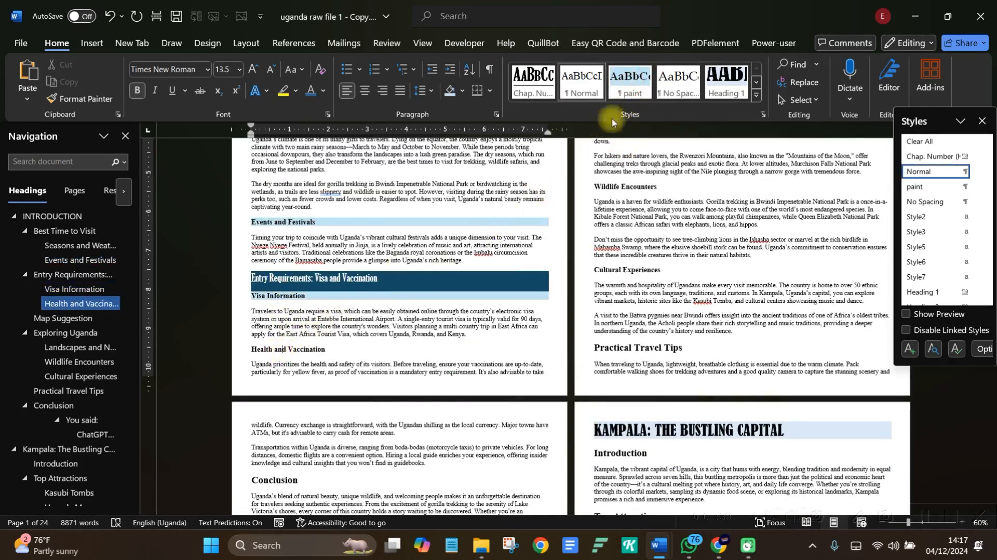
{"action": "left_click", "coordinate": [629, 79]}
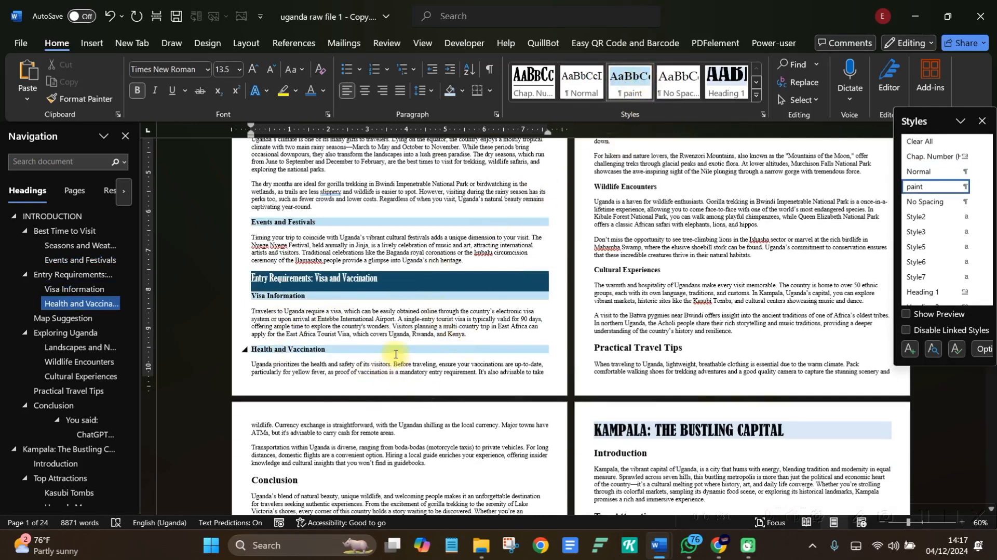
{"action": "scroll", "coordinate": [395, 354], "scroll_direction": "up", "scroll_amount": 3}
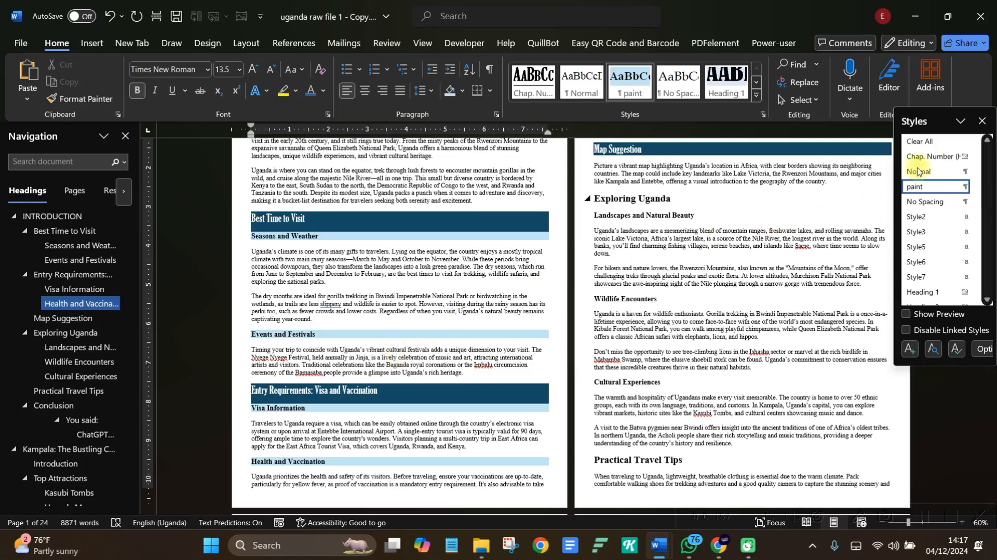
{"action": "left_click", "coordinate": [979, 123]}
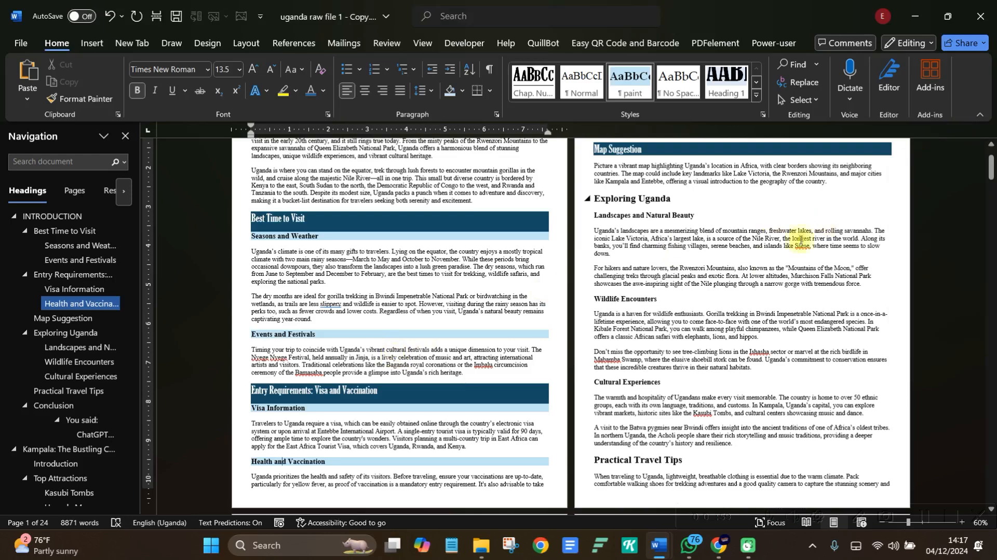
Review the heading and subheading formatting from the INTRODUCTION chapter through the start of the Kampala chapter.
{"action": "scroll", "coordinate": [489, 351], "scroll_direction": "up", "scroll_amount": 3}
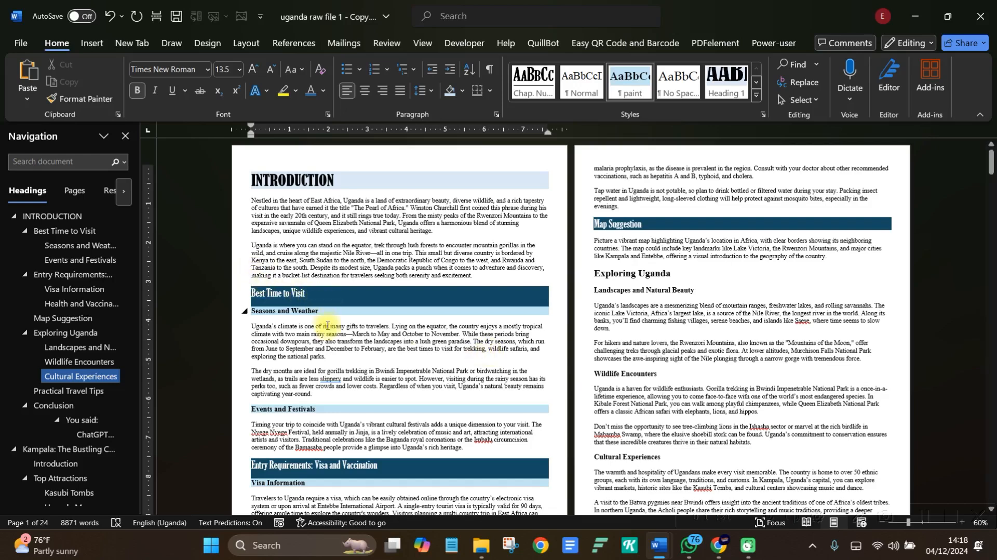
{"action": "left_click", "coordinate": [327, 325]}
{"action": "scroll", "coordinate": [429, 294], "scroll_direction": "down", "scroll_amount": 2}
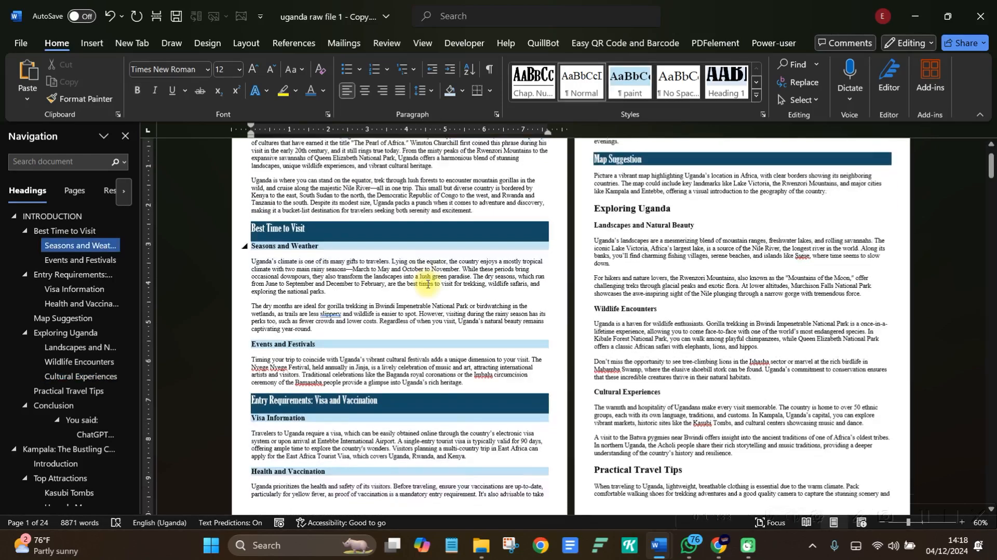
{"action": "scroll", "coordinate": [427, 284], "scroll_direction": "up", "scroll_amount": 2}
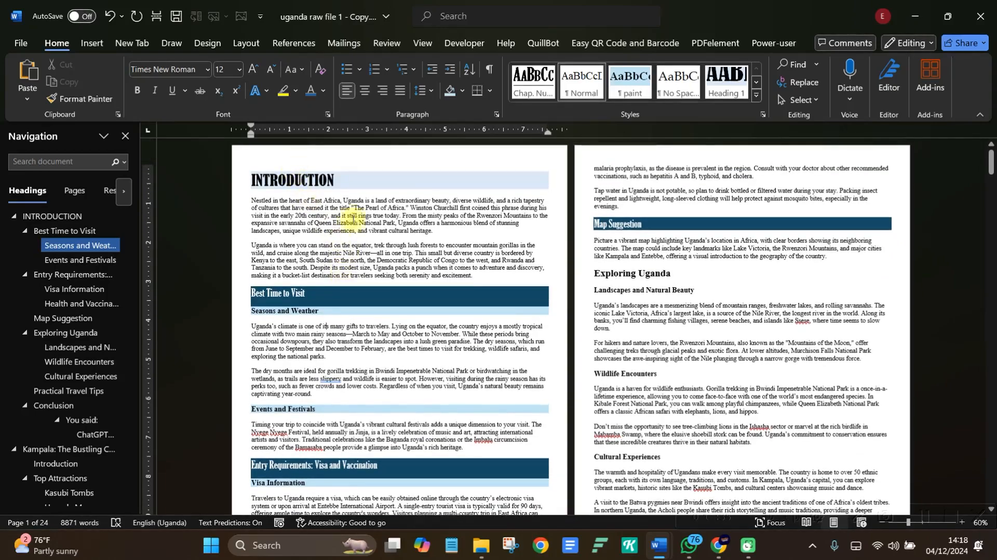
{"action": "scroll", "coordinate": [489, 249], "scroll_direction": "down", "scroll_amount": 15}
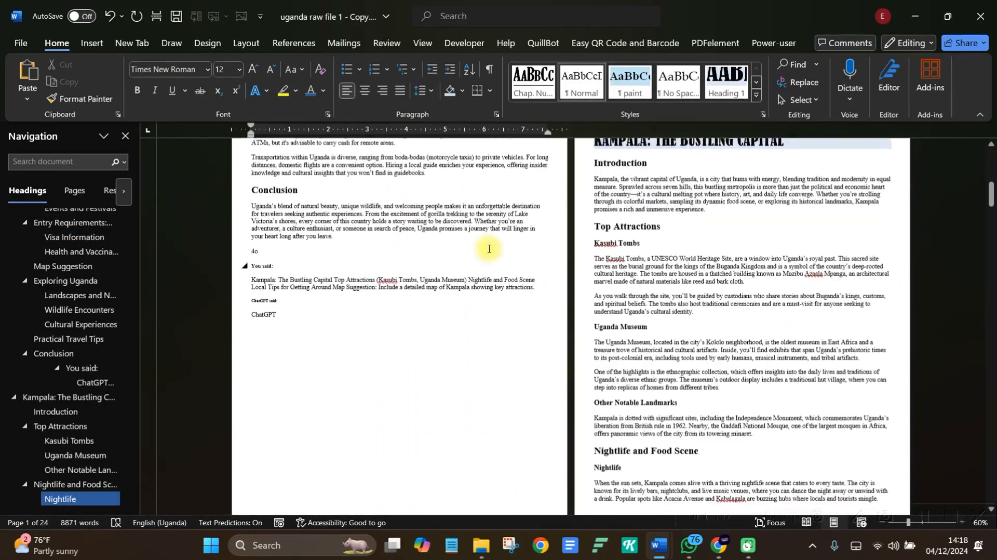
{"action": "scroll", "coordinate": [478, 250], "scroll_direction": "up", "scroll_amount": 6}
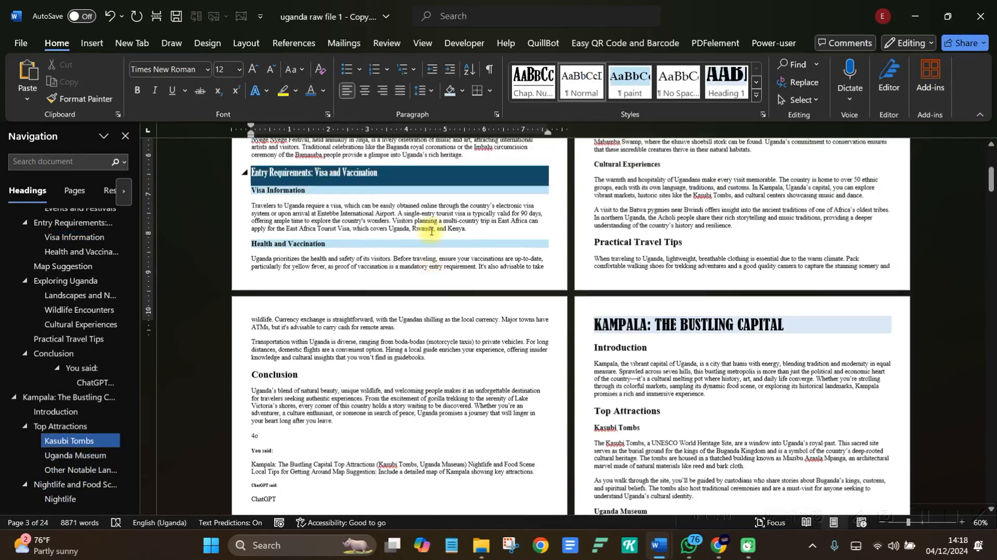
{"action": "scroll", "coordinate": [430, 231], "scroll_direction": "up", "scroll_amount": 1}
{"action": "left_click", "coordinate": [633, 374]}
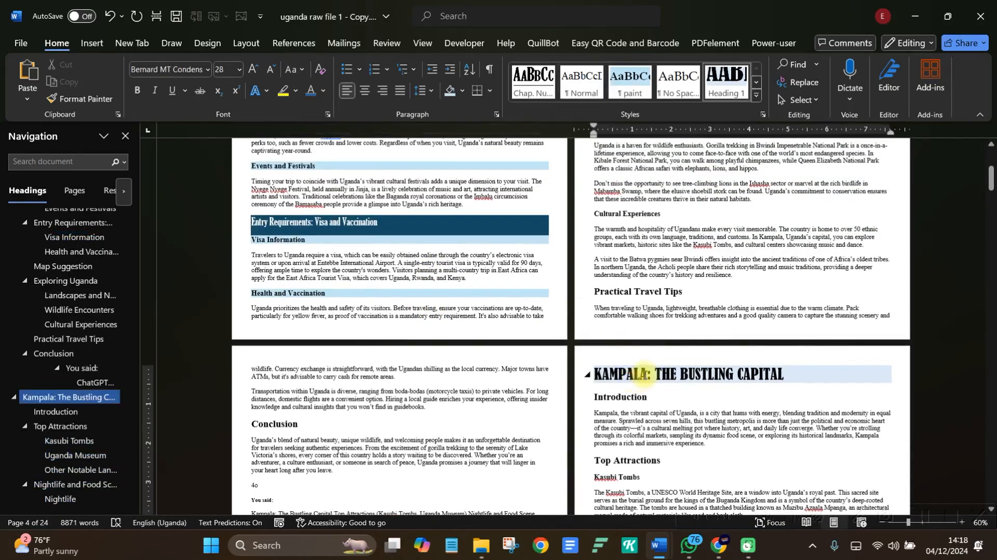
{"action": "scroll", "coordinate": [311, 229], "scroll_direction": "up", "scroll_amount": 4}
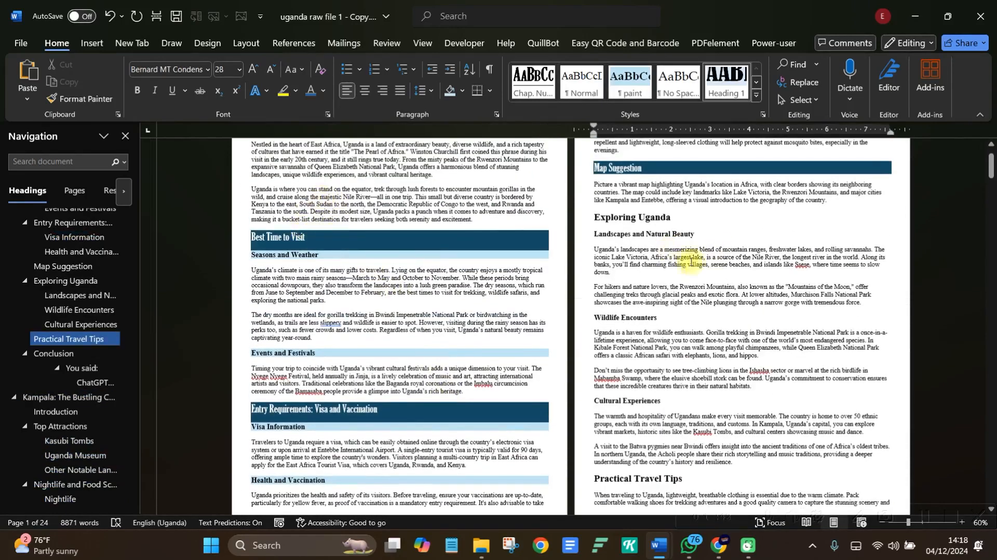
Apply the Heading 2 style to the "Exploring Uganda" section title.
{"action": "left_click", "coordinate": [302, 237]}
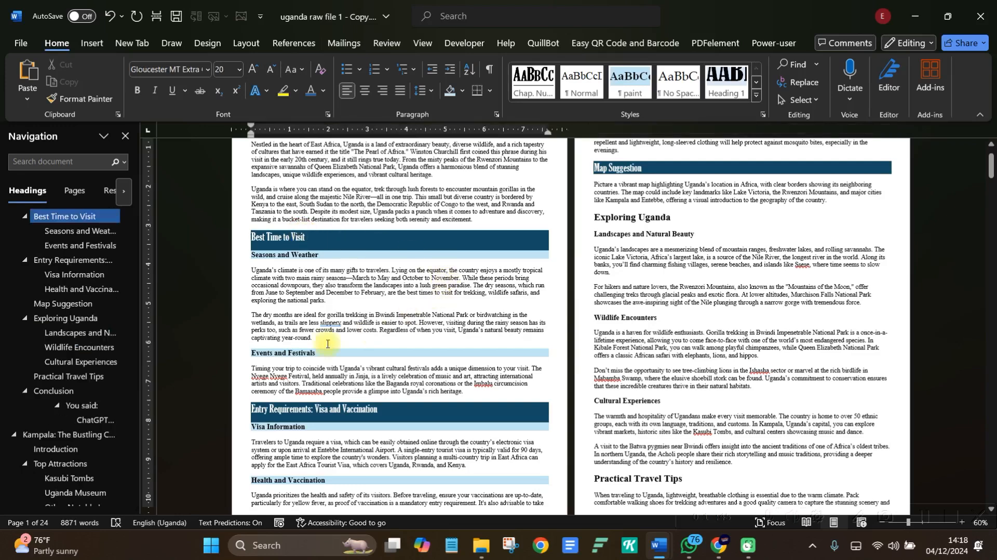
{"action": "left_click", "coordinate": [294, 351]}
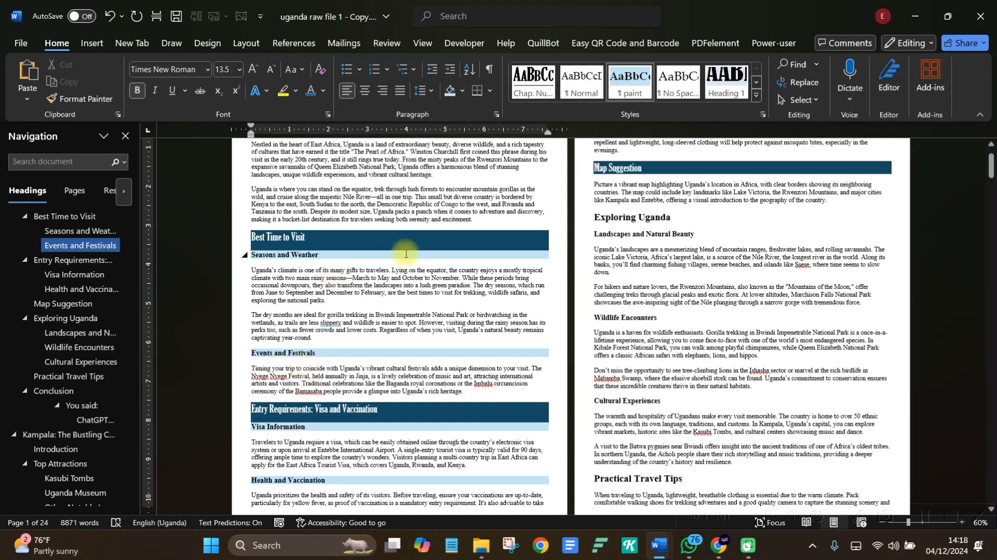
{"action": "left_click", "coordinate": [623, 218]}
{"action": "left_click", "coordinate": [756, 78]}
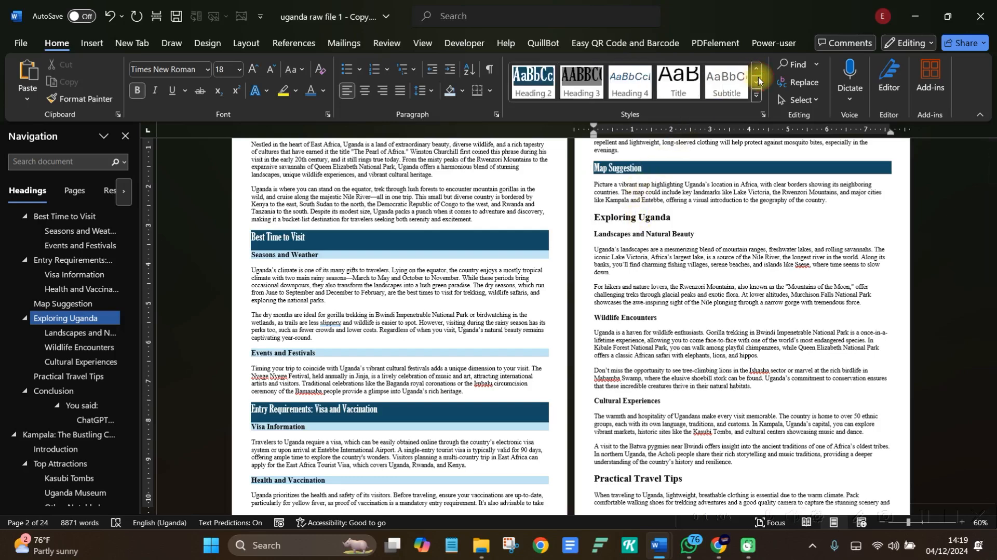
{"action": "left_click", "coordinate": [534, 82]}
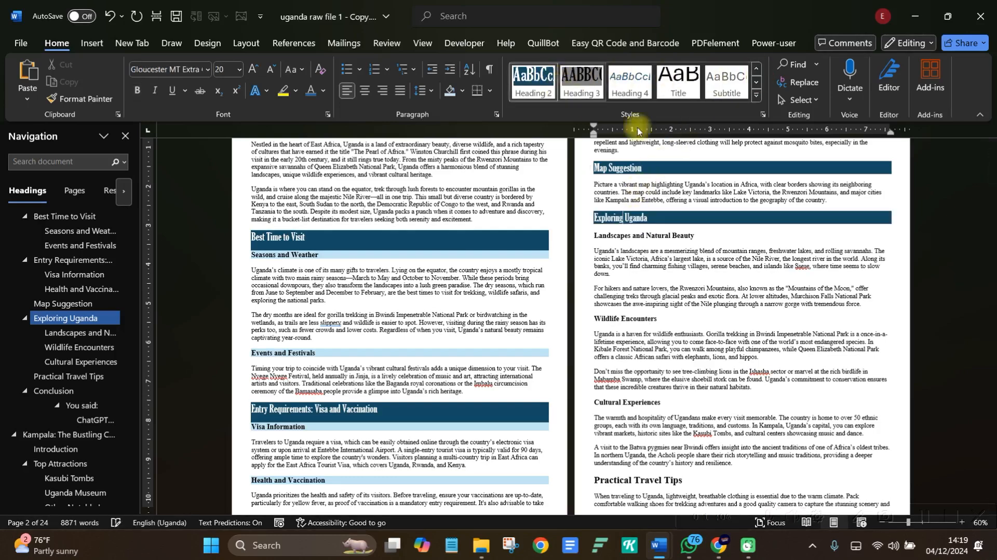
Apply the "paint" style to the "Landscapes and Natural Beauty", "Wildlife Encounters" and "Cultural Experiences" subheadings.
{"action": "left_click", "coordinate": [644, 235]}
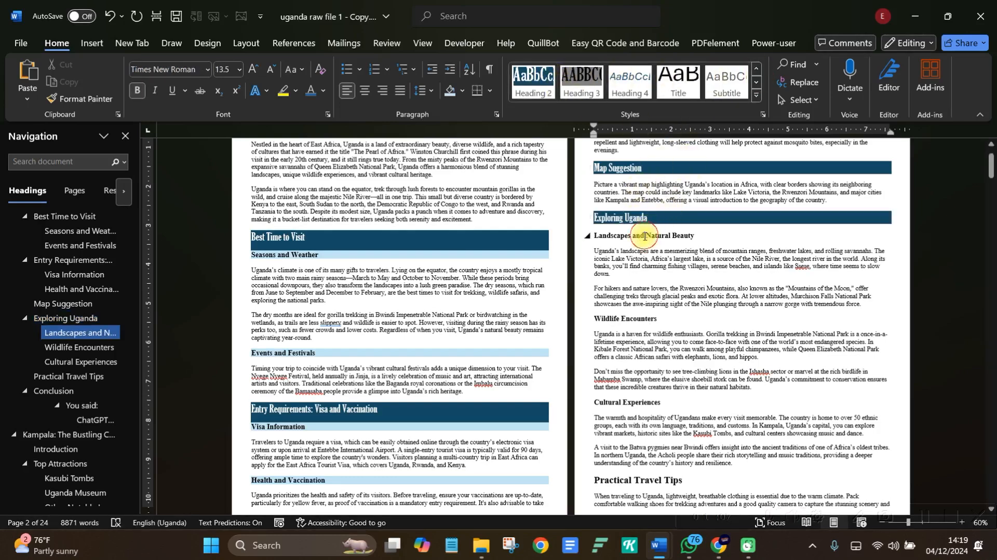
{"action": "left_click", "coordinate": [756, 68]}
{"action": "left_click", "coordinate": [629, 83]}
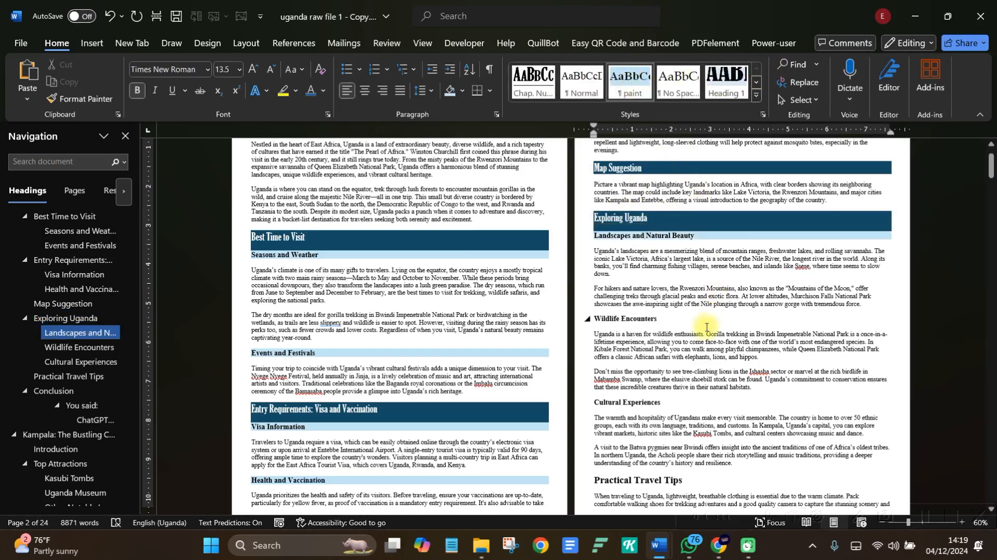
{"action": "scroll", "coordinate": [596, 324], "scroll_direction": "down", "scroll_amount": 2}
{"action": "left_click", "coordinate": [634, 283]}
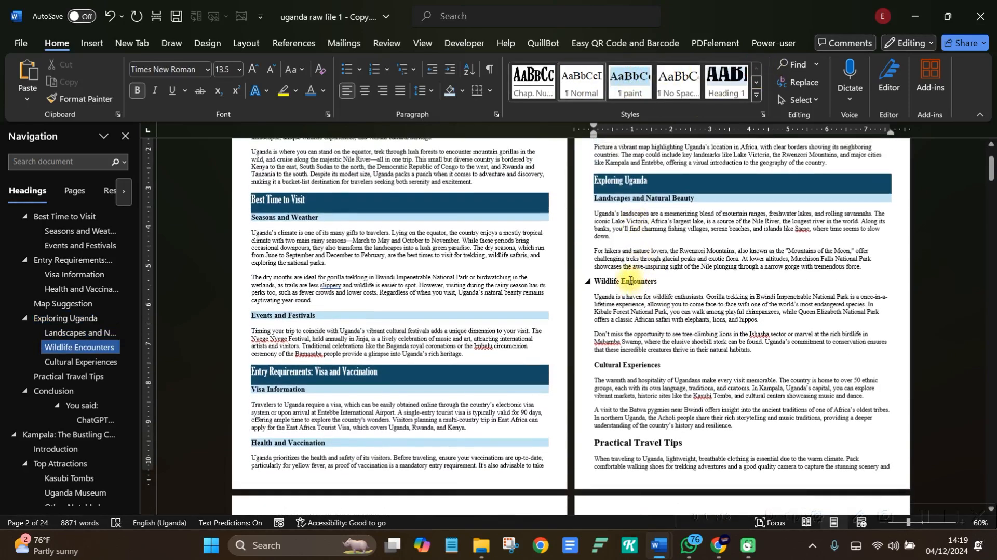
{"action": "left_click", "coordinate": [628, 83]}
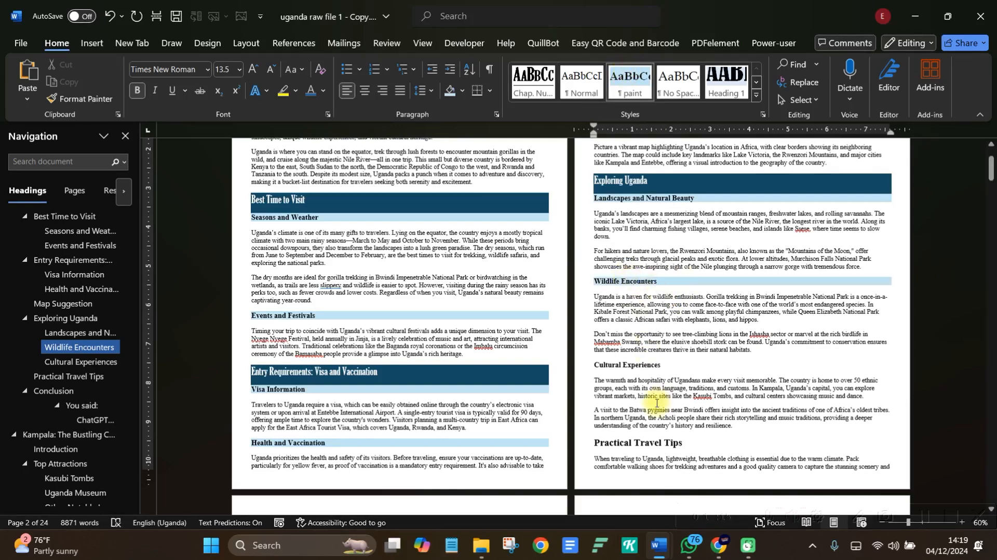
{"action": "left_click", "coordinate": [626, 365]}
{"action": "left_click", "coordinate": [629, 81]}
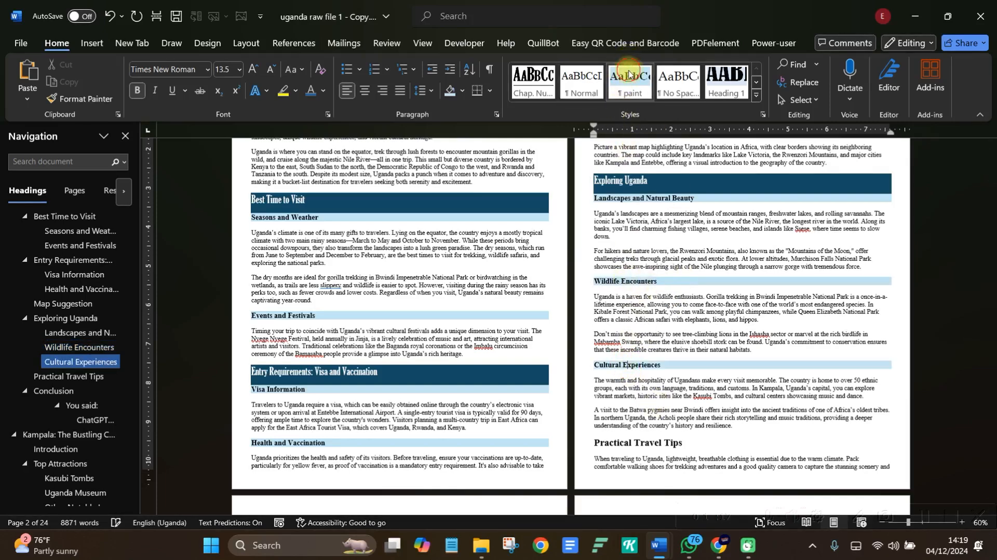
Apply the Heading 2 style to the "Practical Travel Tips" section title in the INTRODUCTION chapter.
{"action": "left_click", "coordinate": [649, 442]}
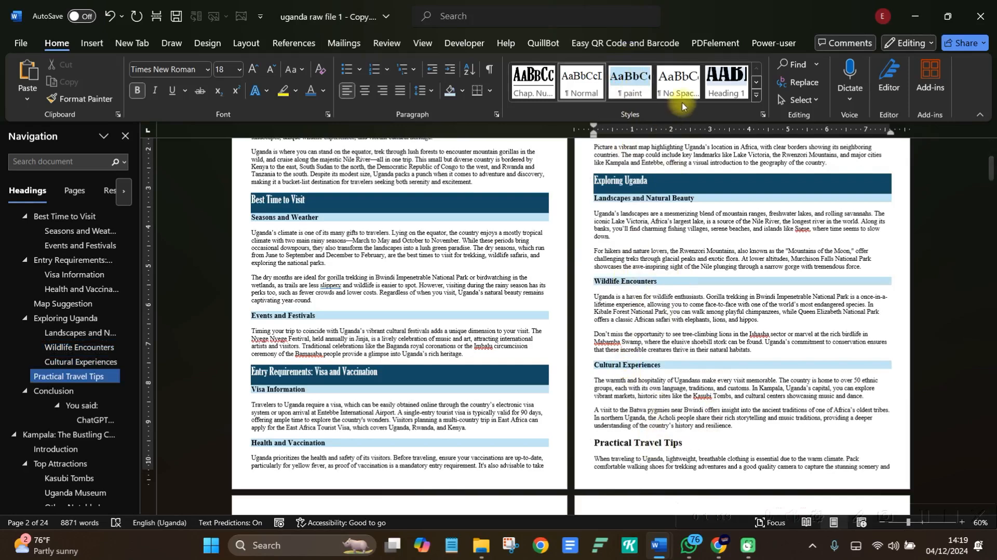
{"action": "left_click", "coordinate": [757, 82]}
{"action": "left_click", "coordinate": [576, 83]}
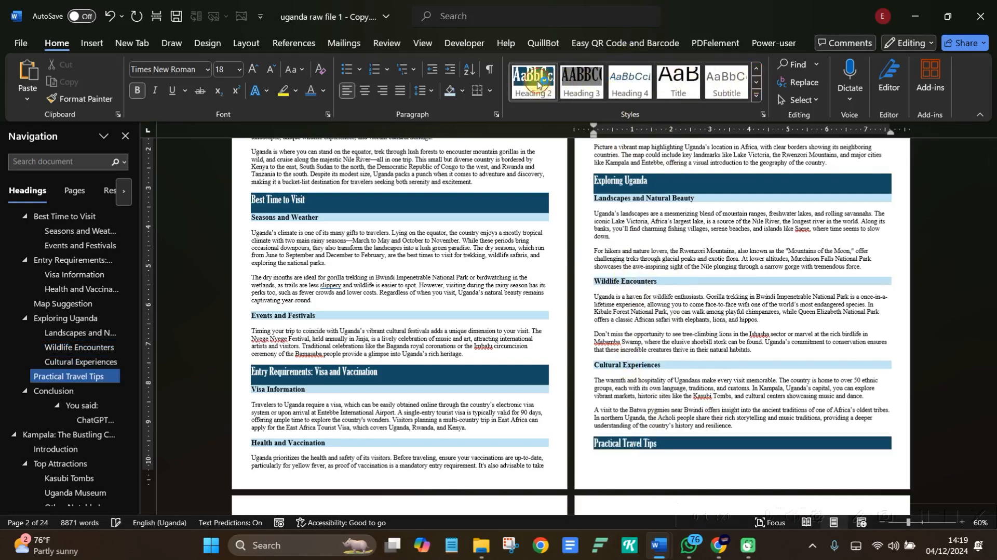
Review the heading and subheading styles across all chapters, from the INTRODUCTION to "Practical Travel Tips for Uganda".
{"action": "scroll", "coordinate": [685, 398], "scroll_direction": "down", "scroll_amount": 3}
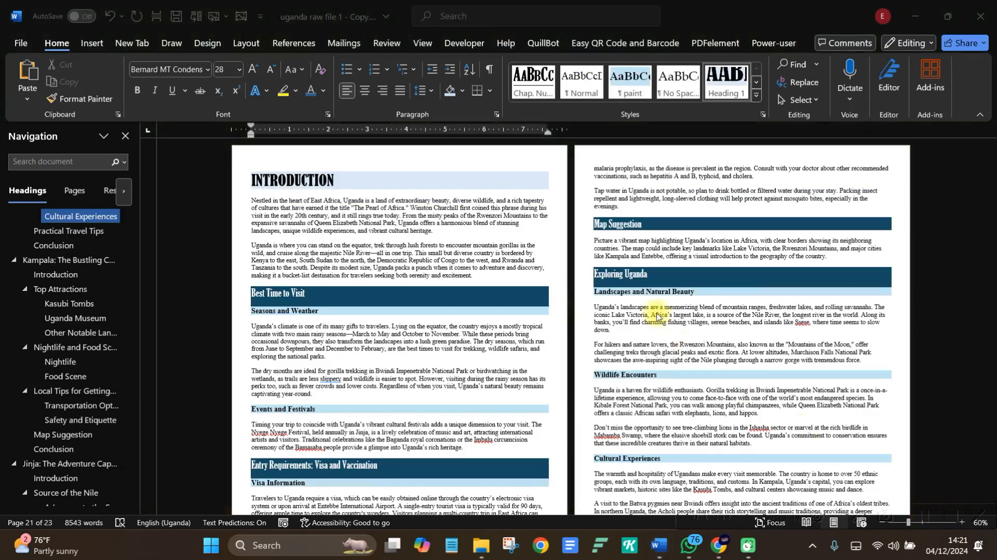
{"action": "scroll", "coordinate": [654, 314], "scroll_direction": "down", "scroll_amount": 5}
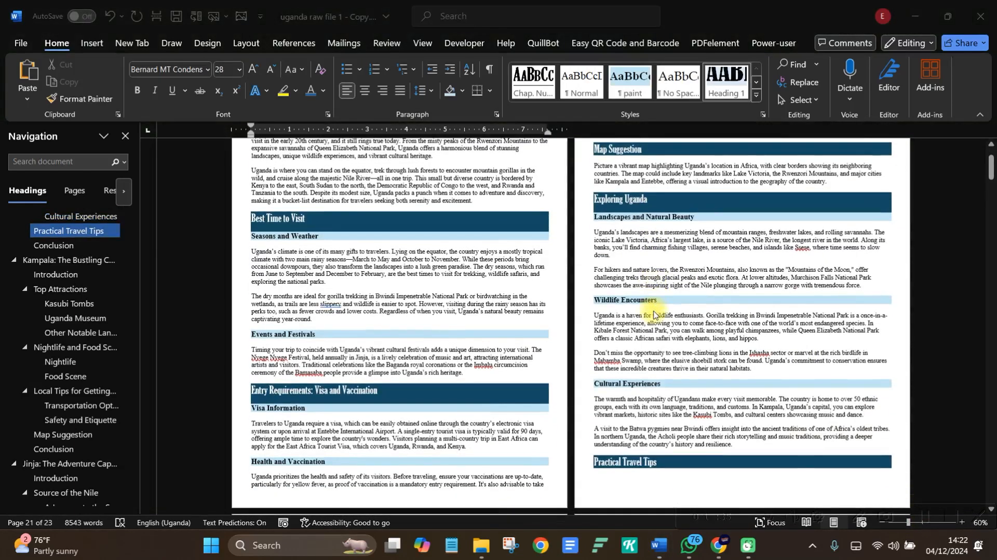
{"action": "scroll", "coordinate": [654, 314], "scroll_direction": "down", "scroll_amount": 2}
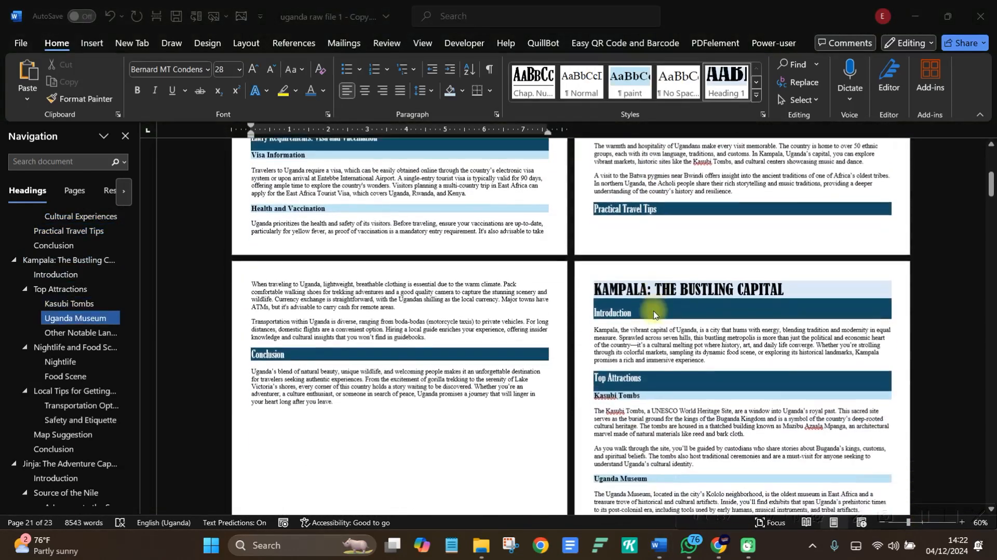
{"action": "scroll", "coordinate": [654, 313], "scroll_direction": "down", "scroll_amount": 2}
{"action": "scroll", "coordinate": [654, 314], "scroll_direction": "down", "scroll_amount": 2}
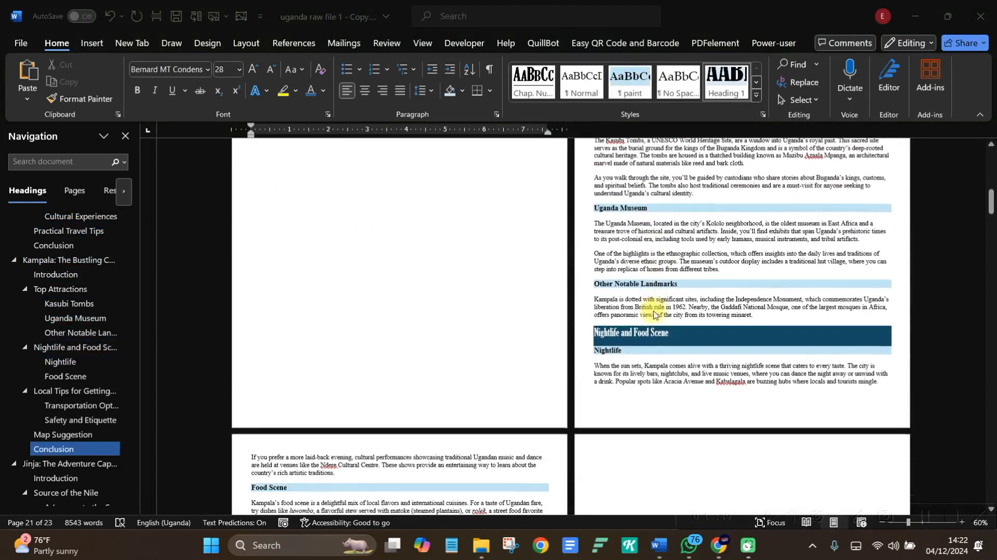
{"action": "scroll", "coordinate": [654, 314], "scroll_direction": "down", "scroll_amount": 10}
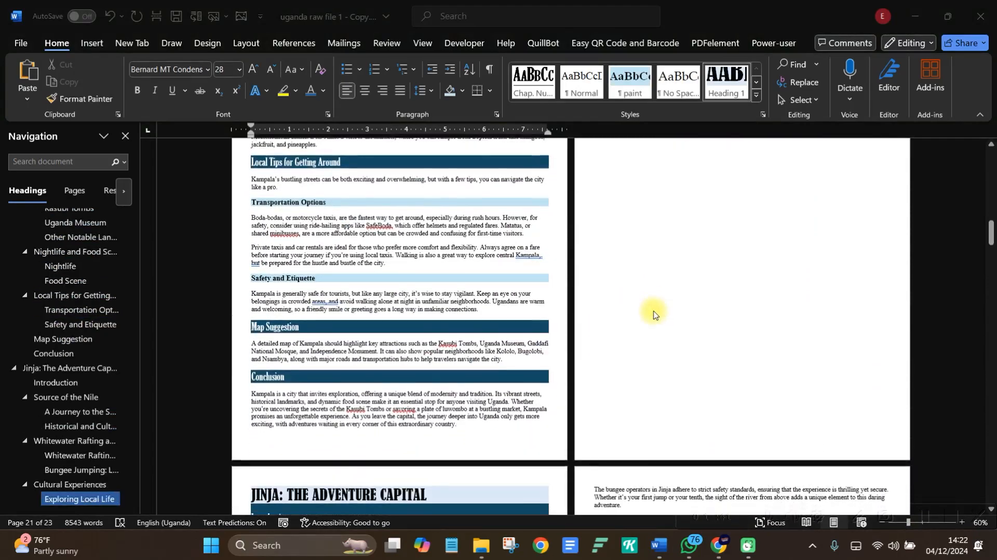
{"action": "scroll", "coordinate": [654, 313], "scroll_direction": "down", "scroll_amount": 3}
{"action": "scroll", "coordinate": [653, 314], "scroll_direction": "down", "scroll_amount": 10}
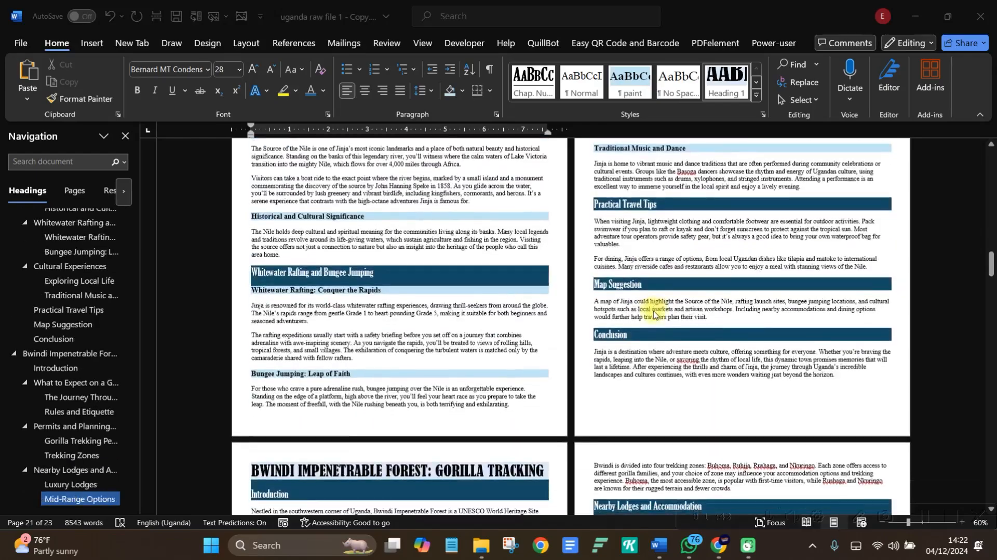
{"action": "scroll", "coordinate": [653, 313], "scroll_direction": "down", "scroll_amount": 10}
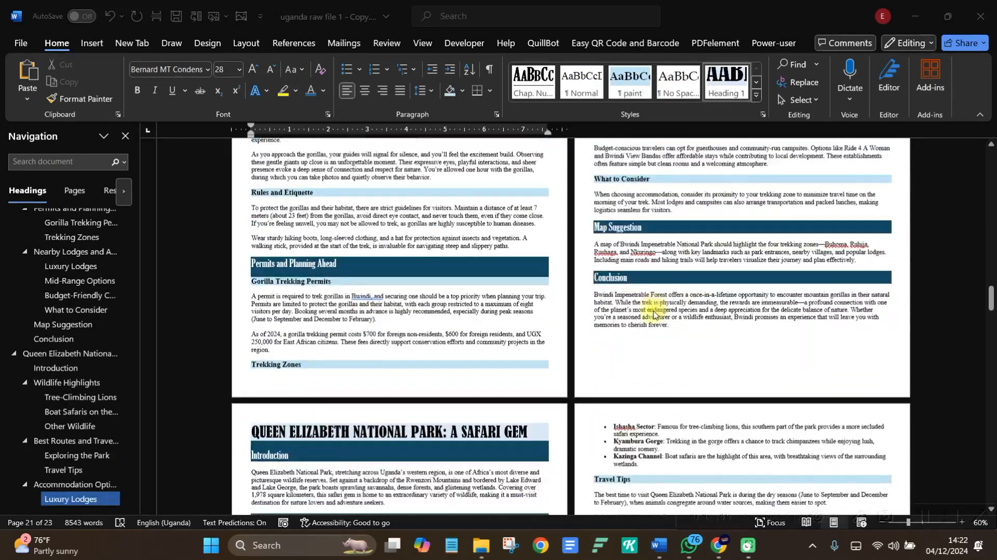
{"action": "scroll", "coordinate": [653, 314], "scroll_direction": "down", "scroll_amount": 10}
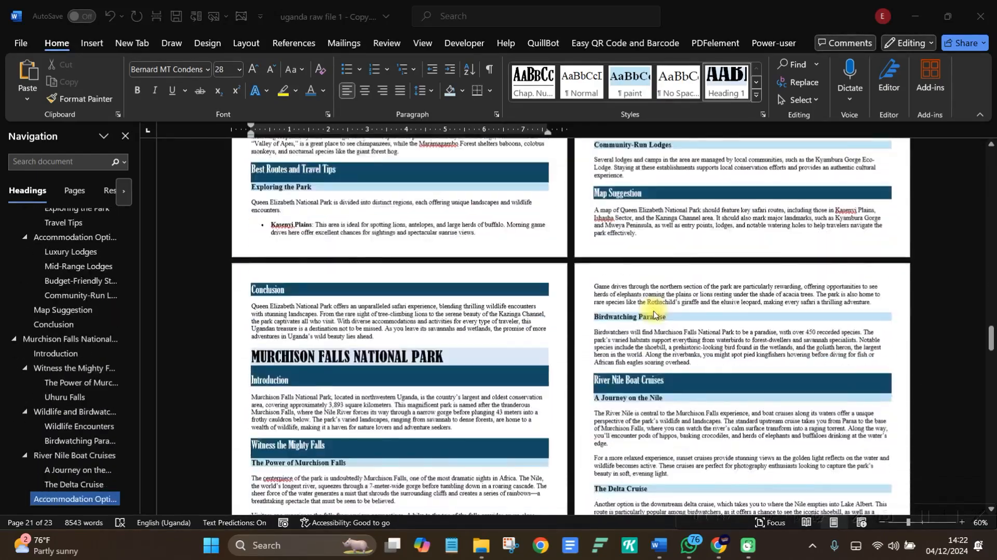
{"action": "scroll", "coordinate": [653, 313], "scroll_direction": "down", "scroll_amount": 10}
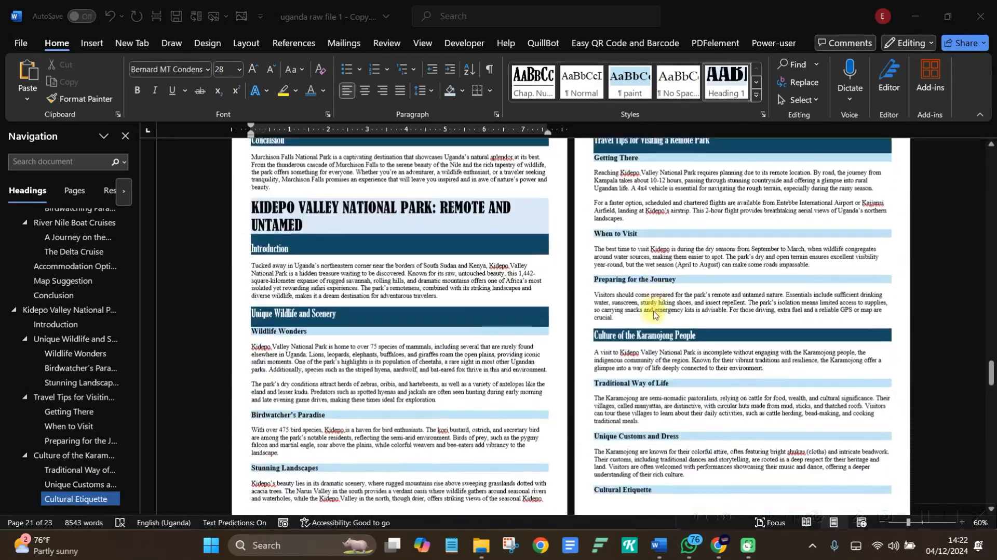
{"action": "scroll", "coordinate": [654, 313], "scroll_direction": "down", "scroll_amount": 10}
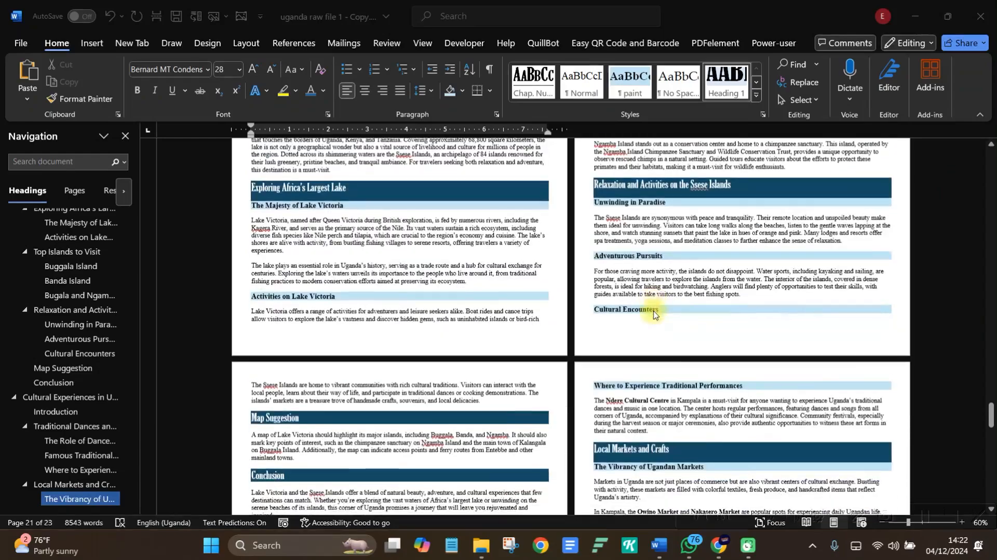
{"action": "scroll", "coordinate": [653, 313], "scroll_direction": "down", "scroll_amount": 10}
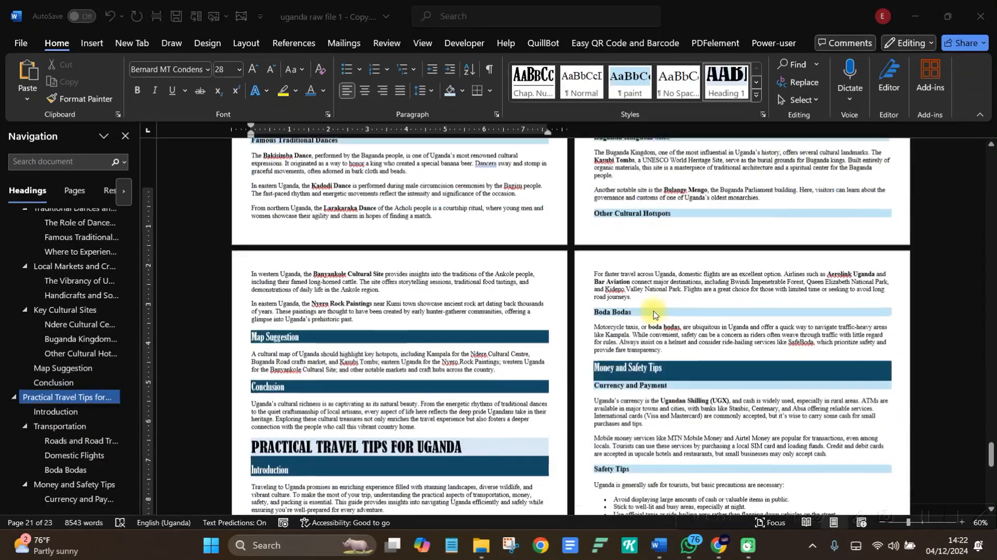
{"action": "scroll", "coordinate": [423, 216], "scroll_direction": "up", "scroll_amount": 3}
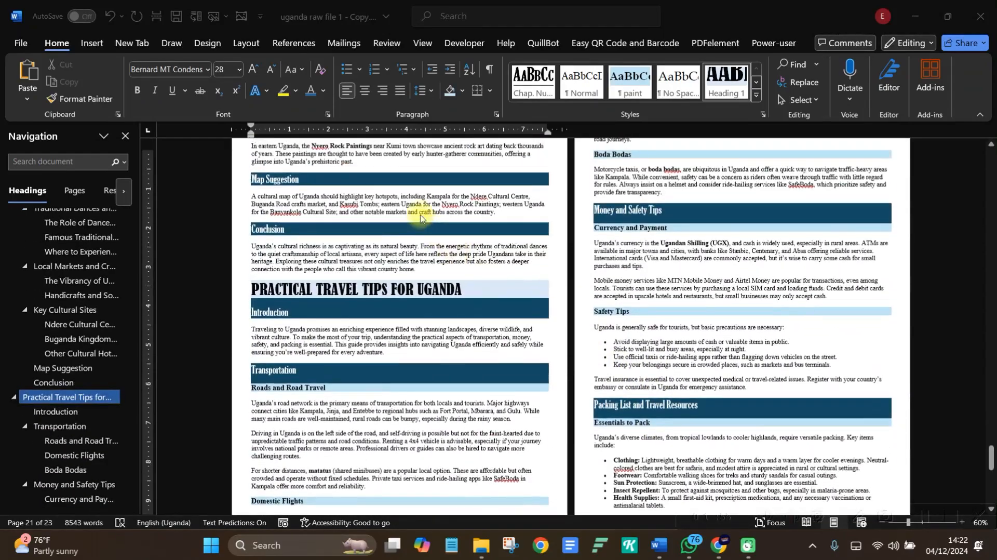
Lay out the entire document text in three equal-width columns with 0.2" spacing between them.
{"action": "left_click", "coordinate": [368, 185]}
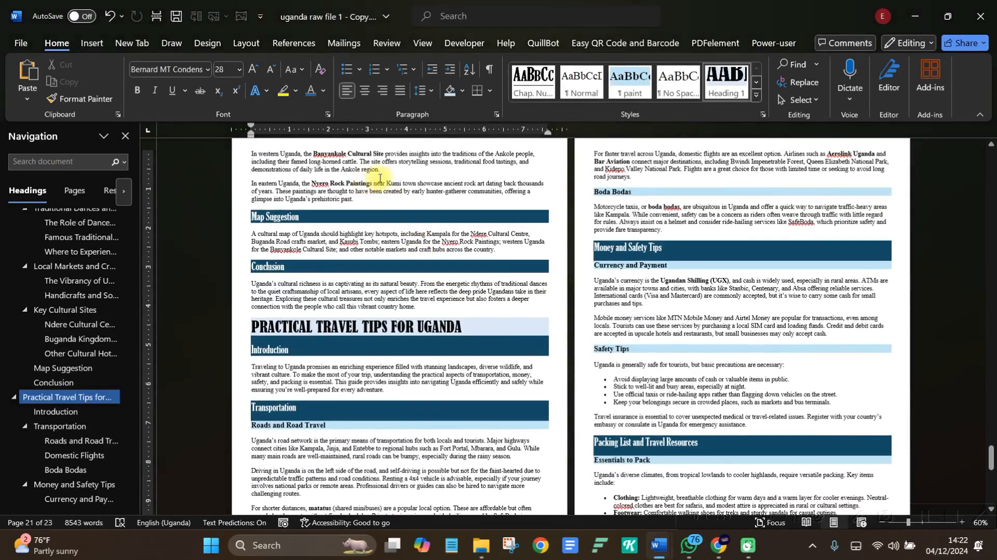
{"action": "key", "text": "ctrl+a"}
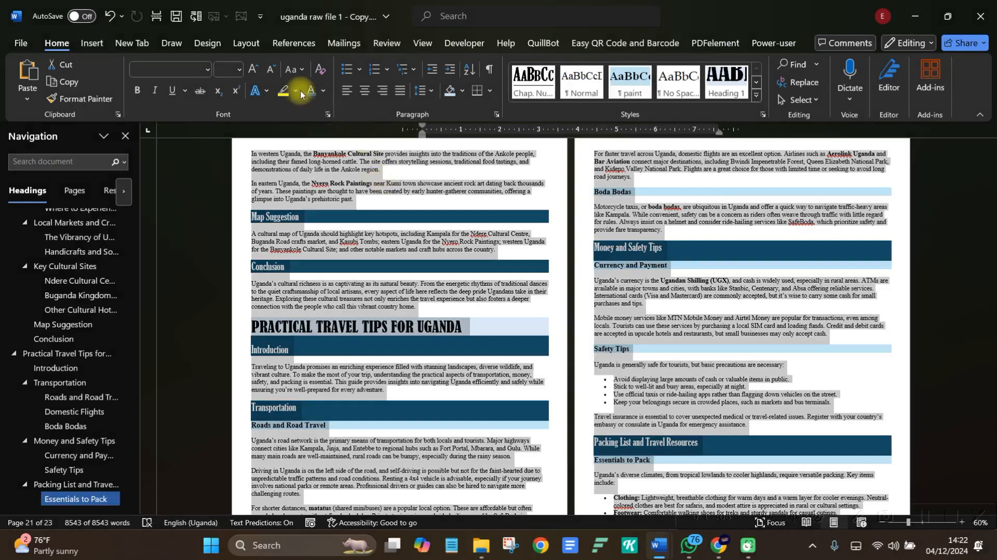
{"action": "left_click", "coordinate": [248, 45]}
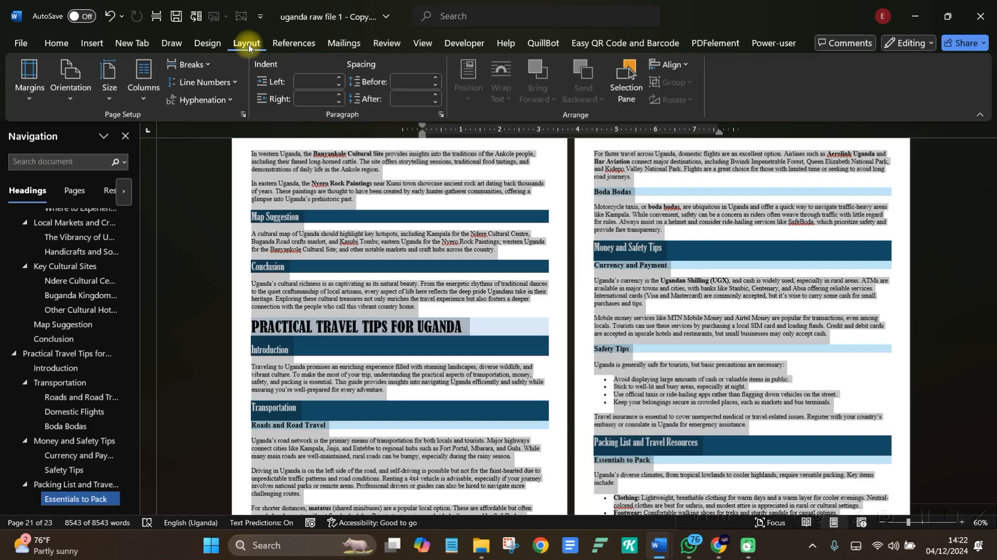
{"action": "left_click", "coordinate": [141, 99]}
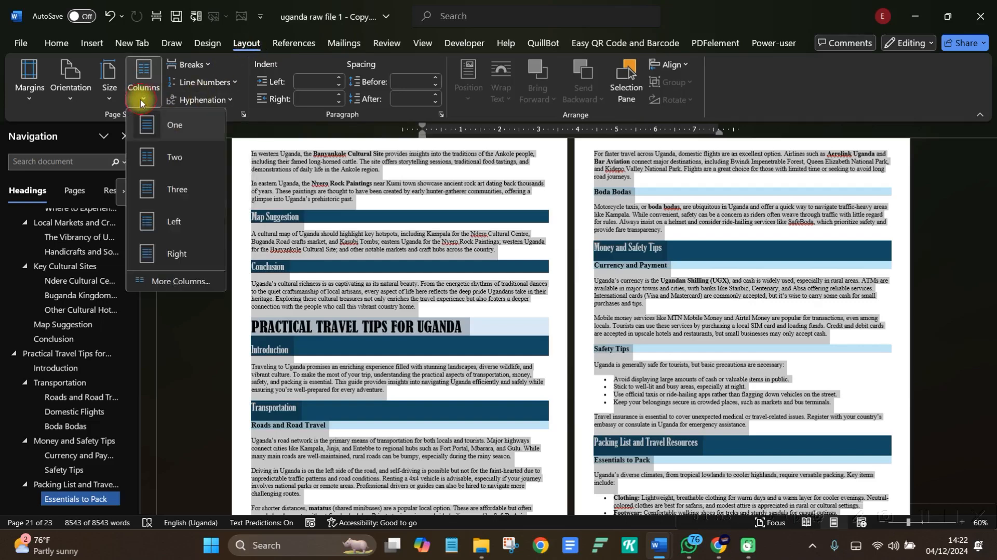
{"action": "left_click", "coordinate": [164, 283]}
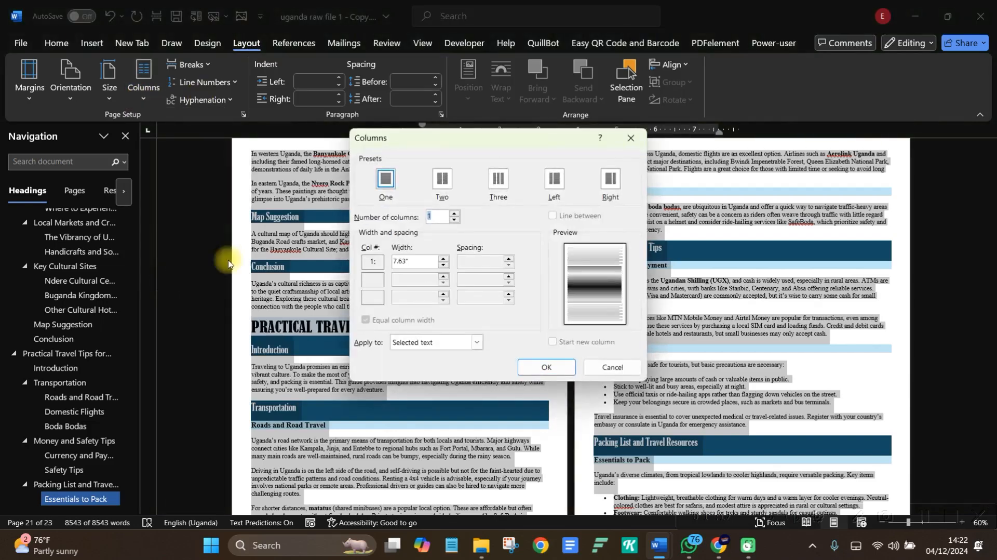
{"action": "left_click", "coordinate": [498, 180]}
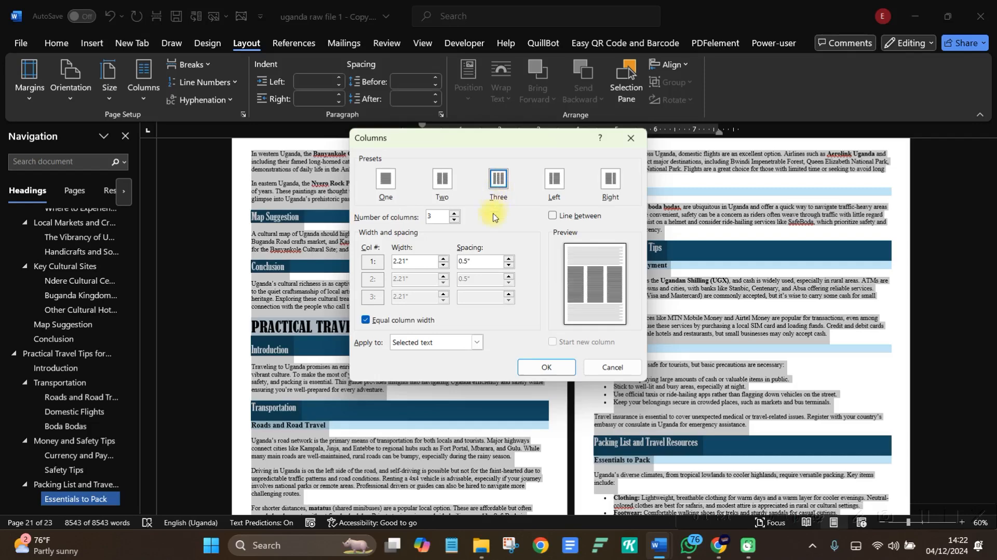
{"action": "left_click", "coordinate": [509, 265]}
{"action": "left_click", "coordinate": [509, 264]}
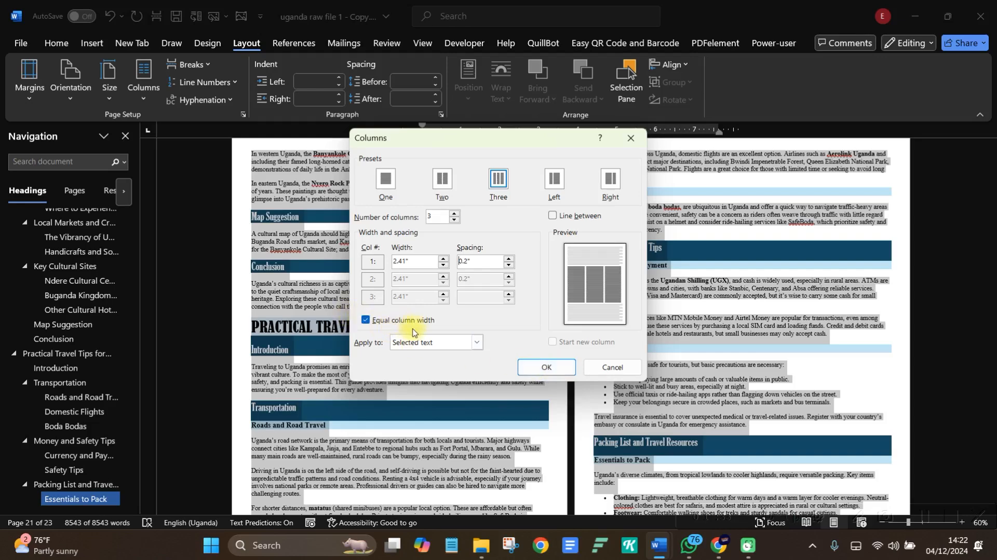
{"action": "left_click", "coordinate": [547, 367]}
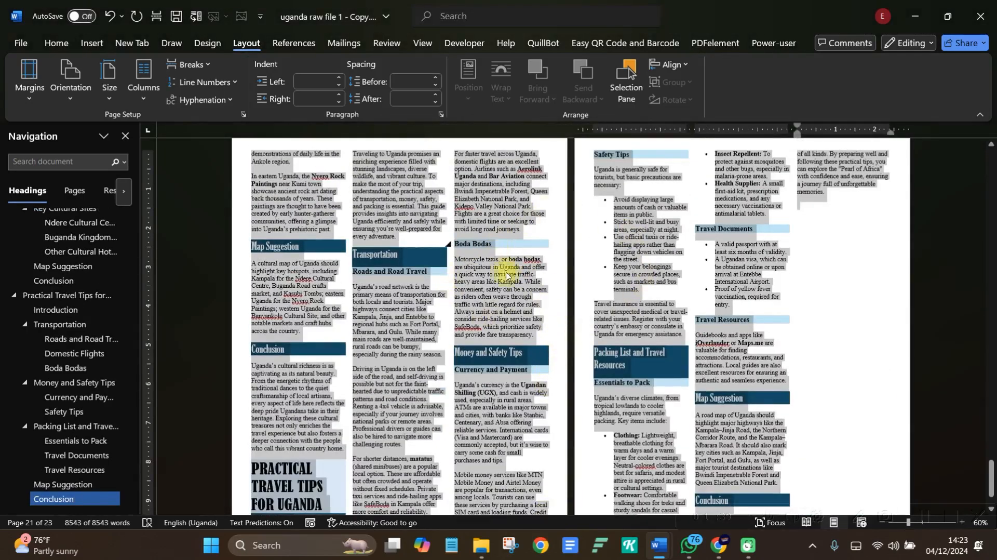
Try to lay out only the INTRODUCTION chapter title in a single column above the three-column body text.
{"action": "scroll", "coordinate": [557, 311], "scroll_direction": "up", "scroll_amount": 3}
{"action": "scroll", "coordinate": [558, 309], "scroll_direction": "up", "scroll_amount": 10}
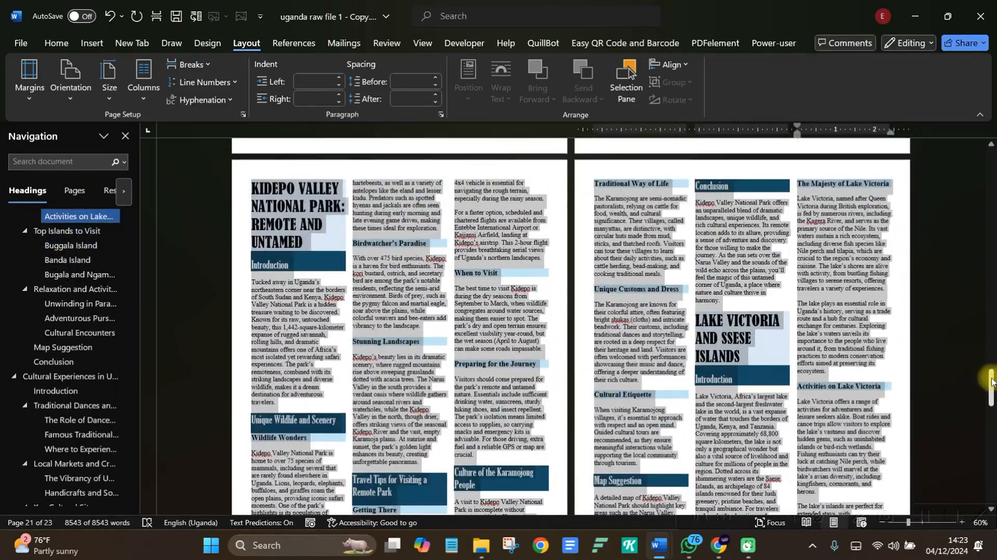
{"action": "left_click_drag", "start_coordinate": [991, 377], "coordinate": [993, 137]}
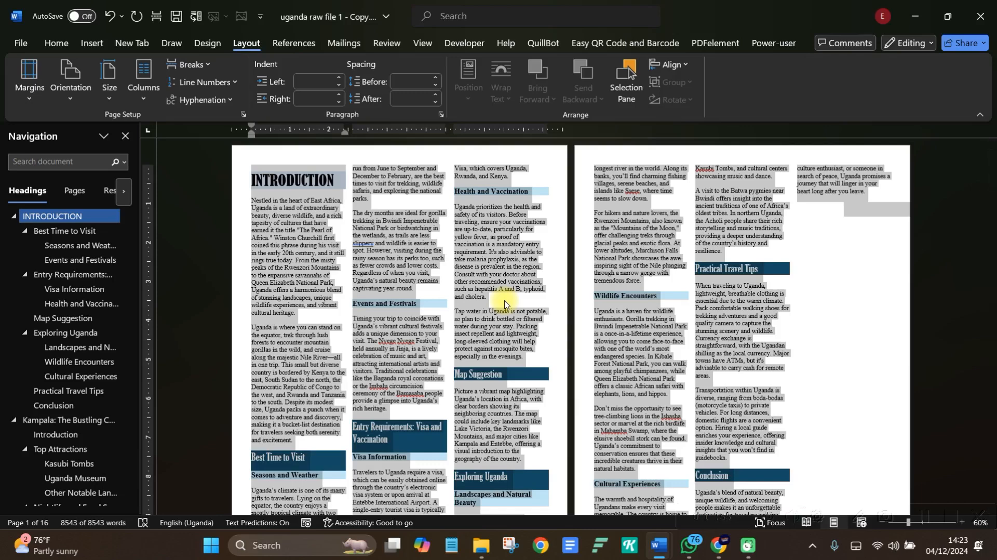
{"action": "left_click", "coordinate": [337, 182]}
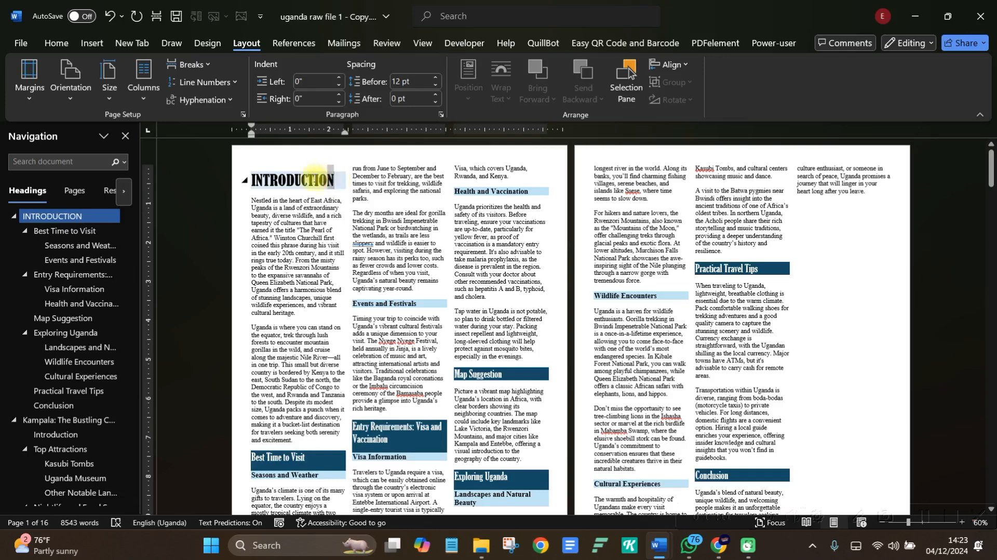
{"action": "left_click_drag", "start_coordinate": [336, 179], "coordinate": [243, 181]}
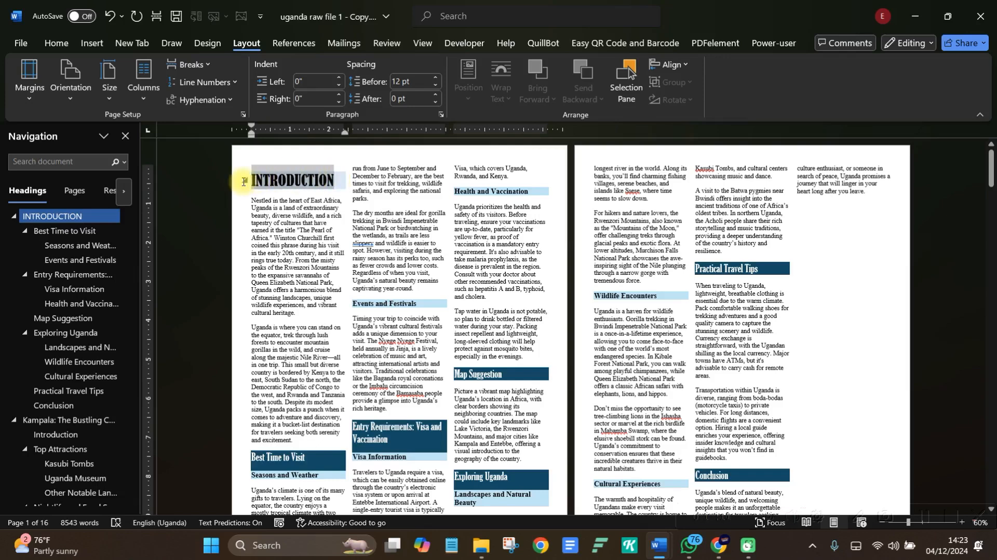
{"action": "left_click", "coordinate": [141, 94]}
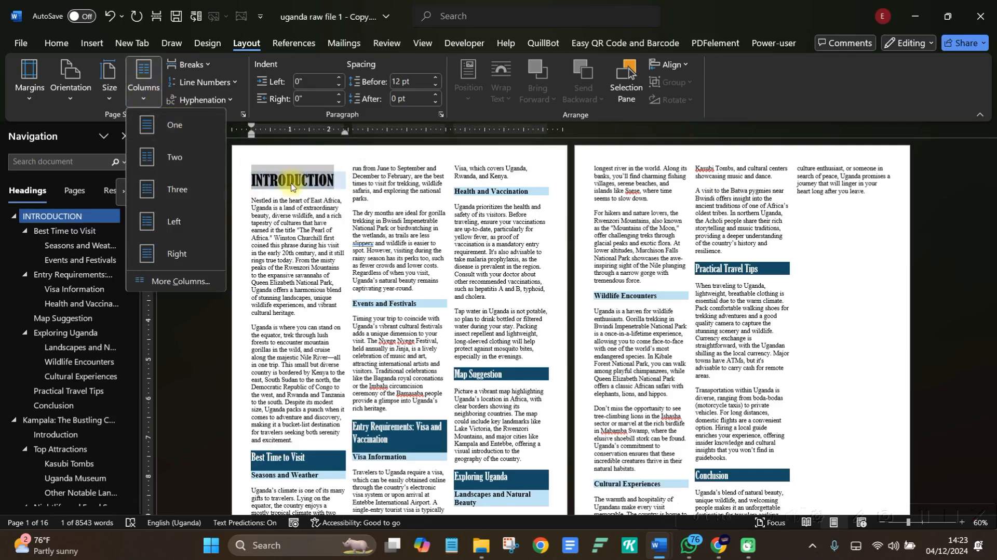
{"action": "left_click", "coordinate": [180, 127]}
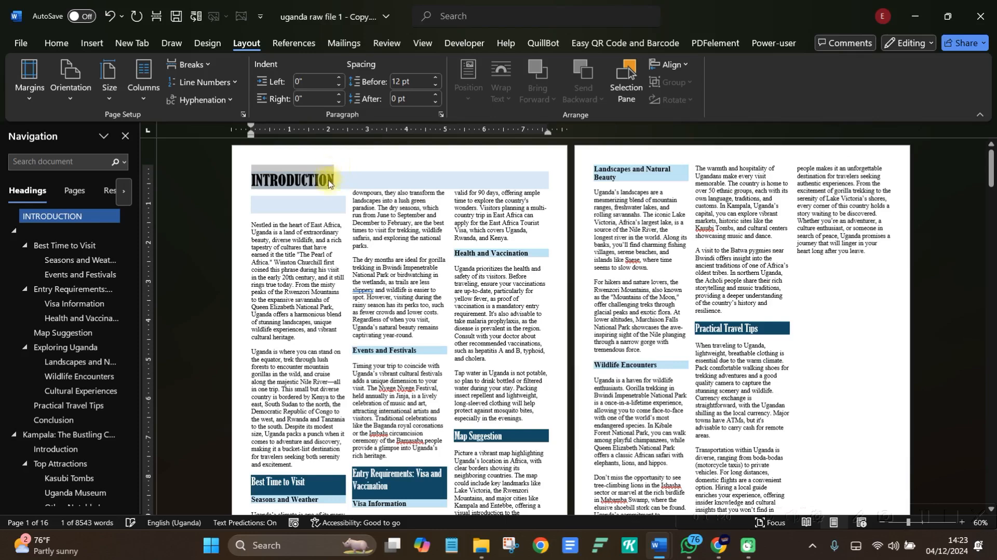
Try to remove the empty heading line below the INTRODUCTION title, and undo back to before the title's single-column layout.
{"action": "left_click", "coordinate": [353, 182]}
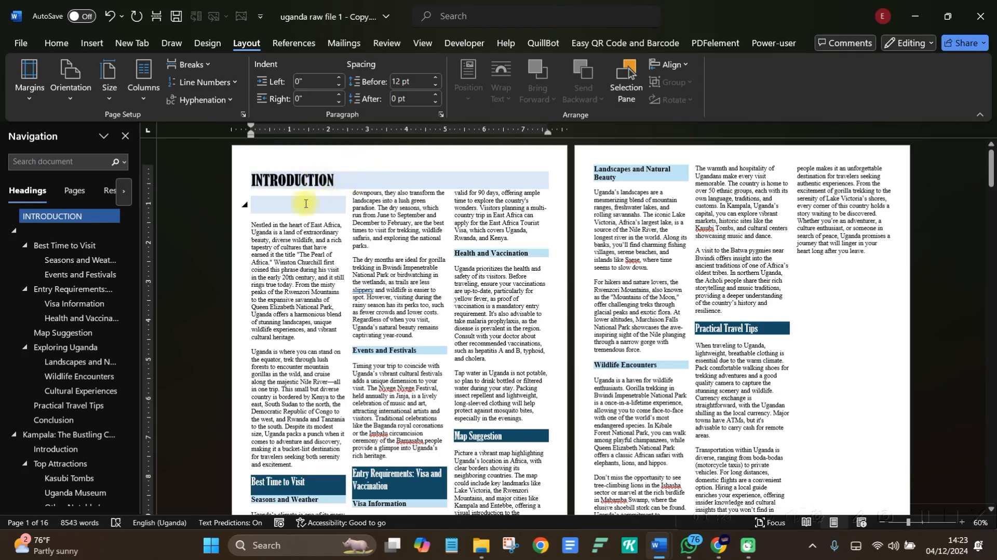
{"action": "left_click", "coordinate": [283, 202]}
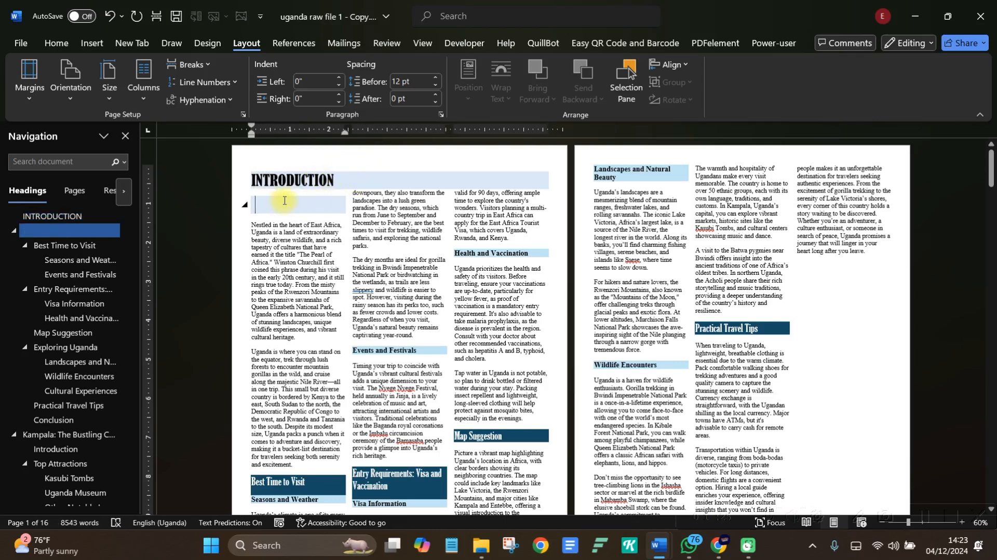
{"action": "key", "text": "Delete"}
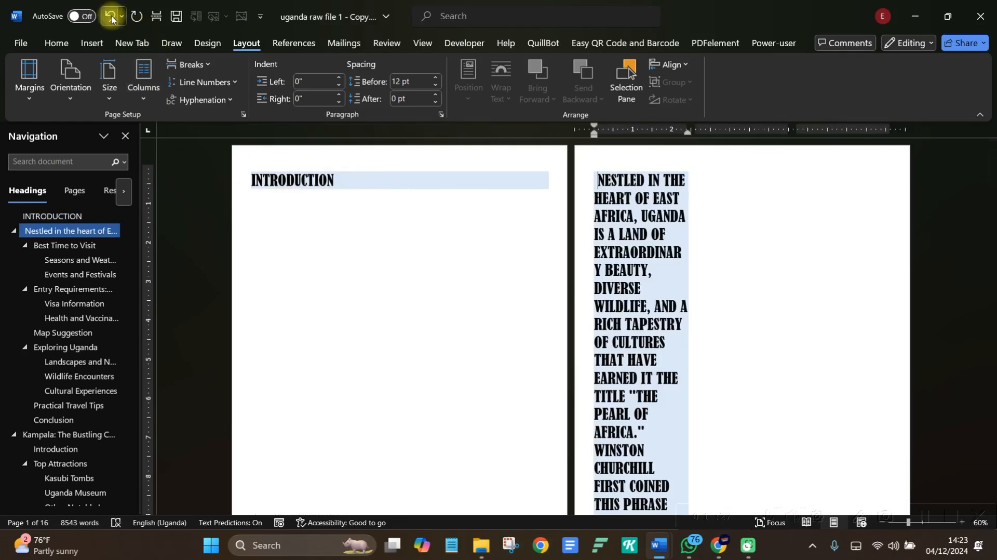
{"action": "left_click", "coordinate": [109, 16]}
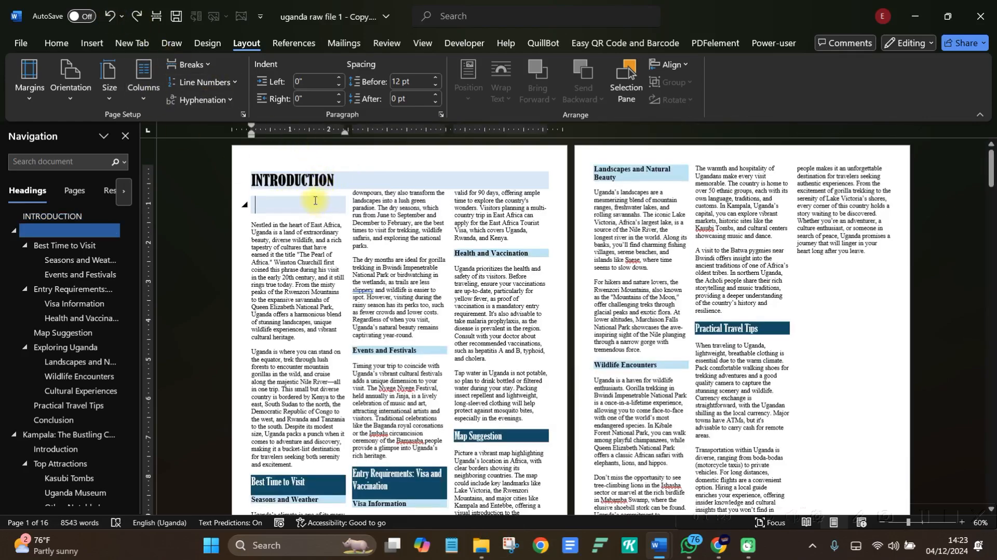
{"action": "key", "text": "BackSpace"}
{"action": "key", "text": "BackSpace"}
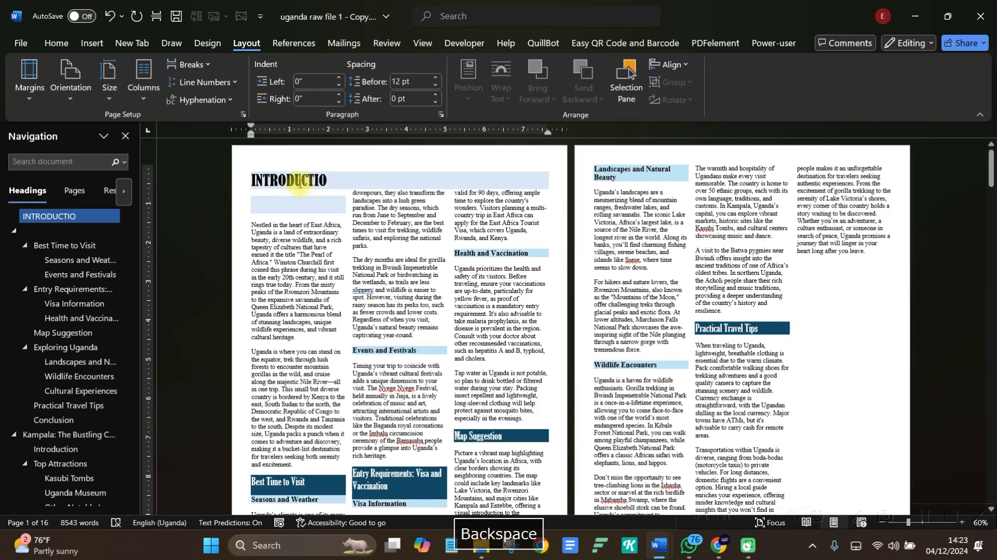
{"action": "left_click", "coordinate": [110, 16]}
{"action": "left_click", "coordinate": [110, 17]}
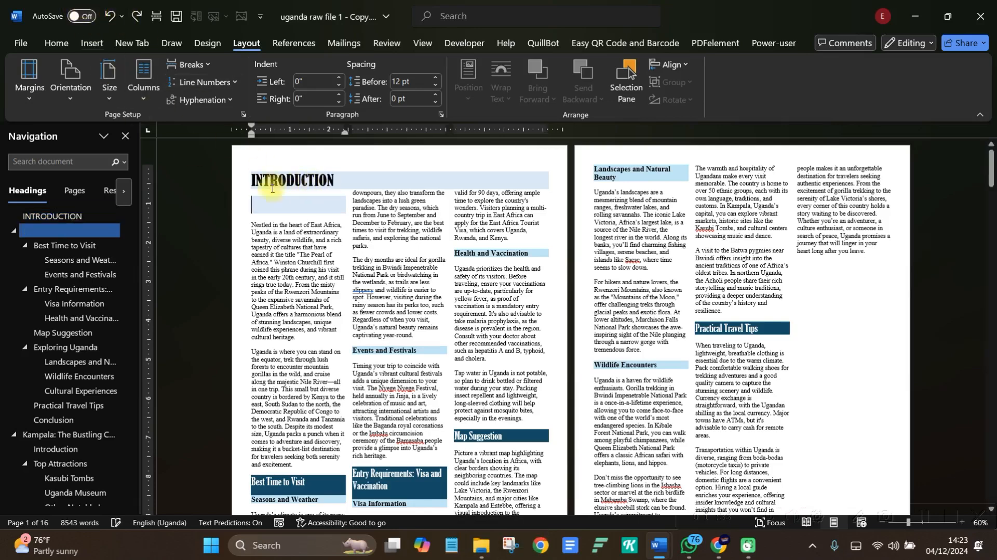
{"action": "left_click", "coordinate": [110, 16]}
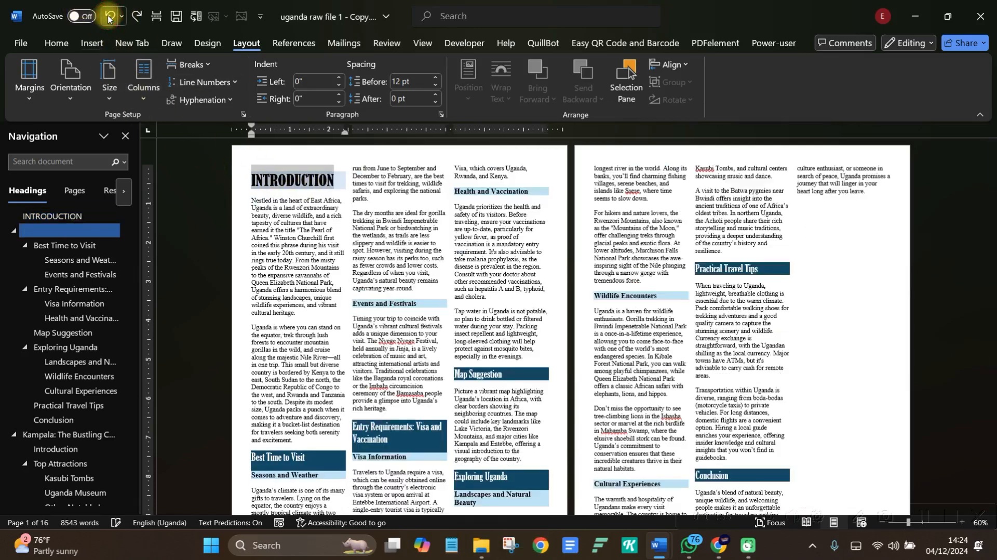
Modify the Heading 1 style so its spacing before the paragraph is 0 pt.
{"action": "left_click", "coordinate": [326, 195]}
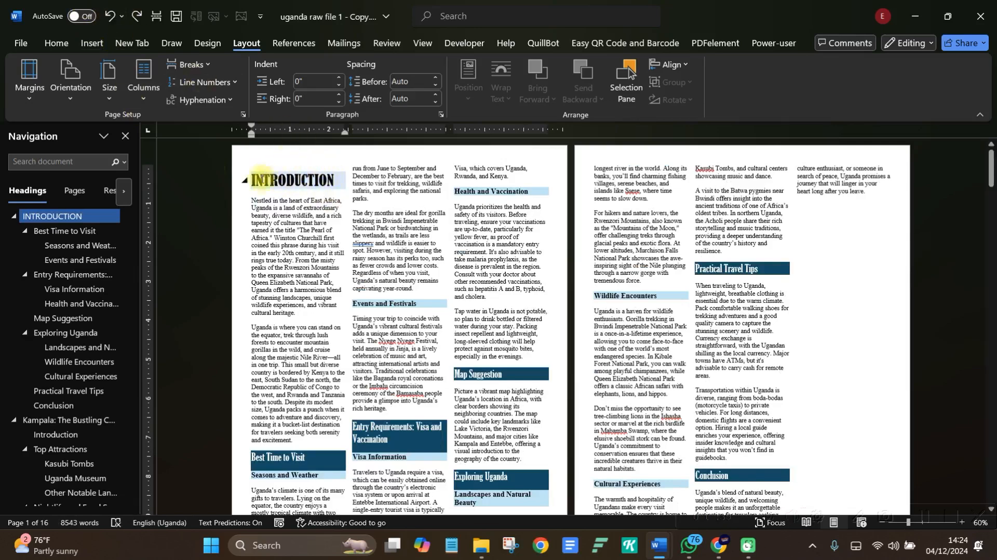
{"action": "left_click", "coordinate": [56, 43]}
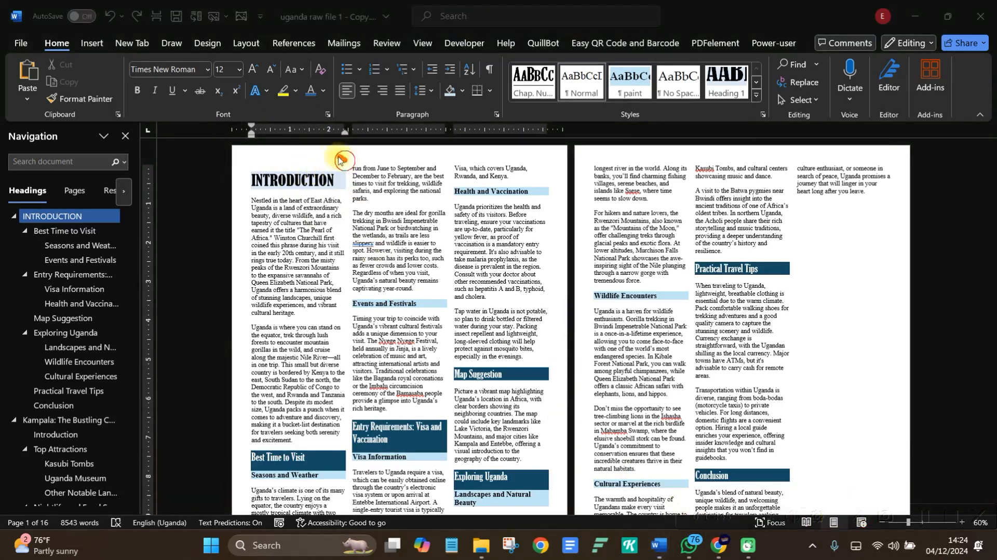
{"action": "mouse_move", "coordinate": [340, 159]}
{"action": "left_mouse_down"}
{"action": "mouse_move", "coordinate": [229, 177]}
{"action": "mouse_move", "coordinate": [294, 229]}
{"action": "mouse_move", "coordinate": [363, 148]}
{"action": "mouse_move", "coordinate": [337, 163]}
{"action": "mouse_move", "coordinate": [453, 164]}
{"action": "left_mouse_up"}
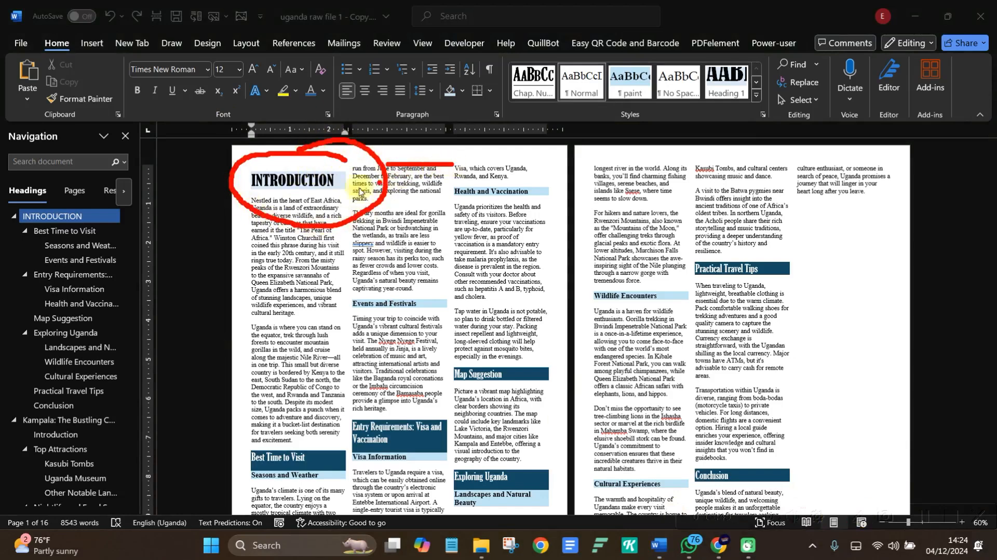
{"action": "mouse_move", "coordinate": [346, 166]}
{"action": "left_mouse_down"}
{"action": "mouse_move", "coordinate": [244, 165]}
{"action": "mouse_move", "coordinate": [418, 164]}
{"action": "left_mouse_up"}
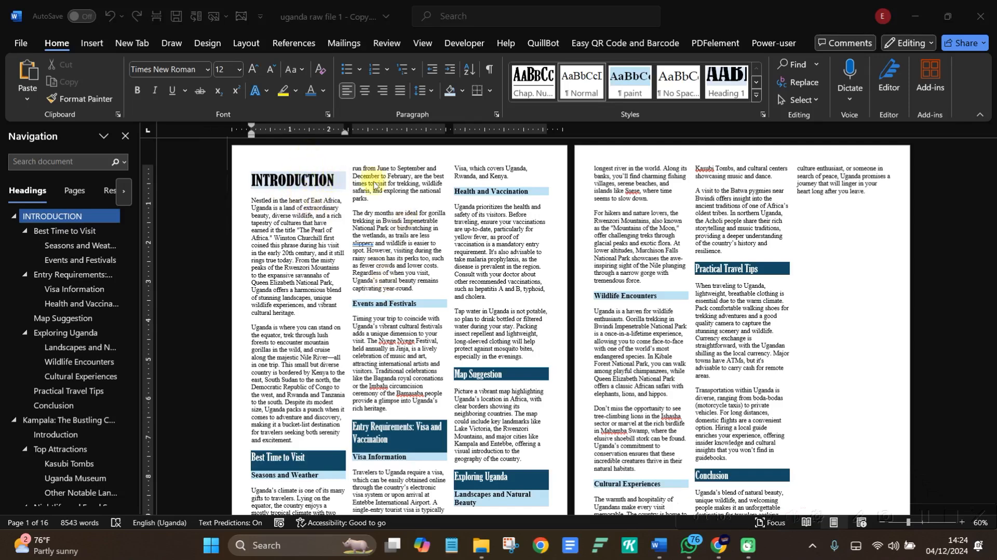
{"action": "right_click", "coordinate": [730, 82]}
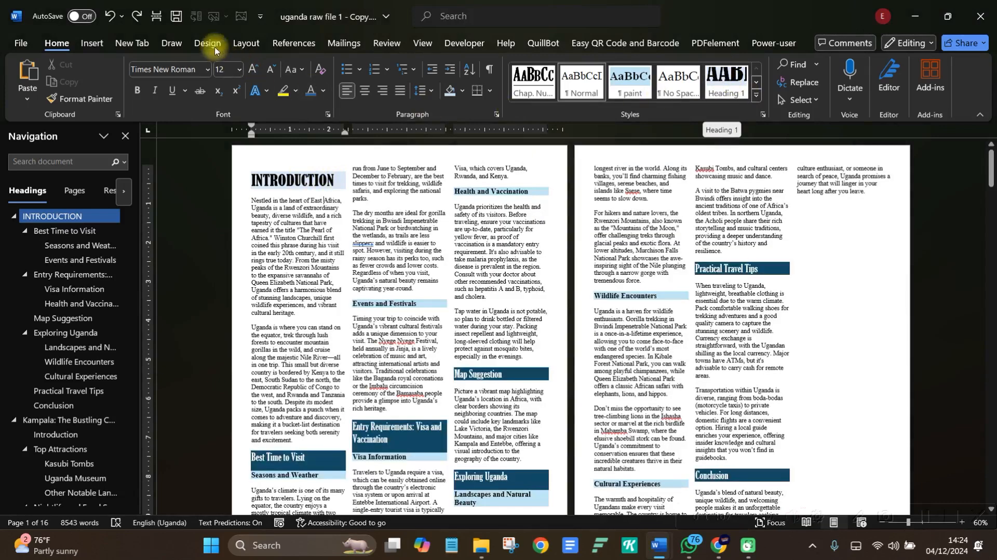
{"action": "right_click", "coordinate": [716, 73]}
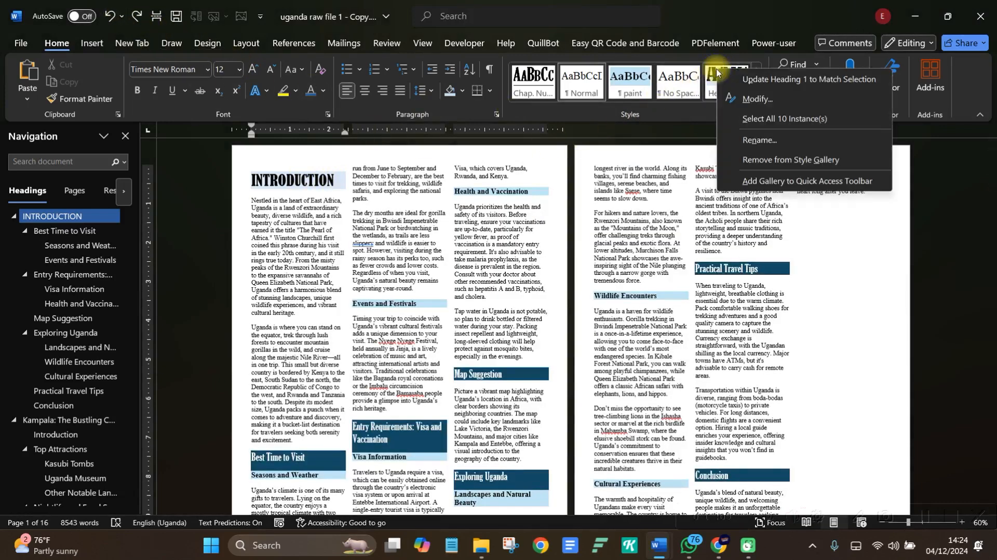
{"action": "left_click", "coordinate": [750, 99]}
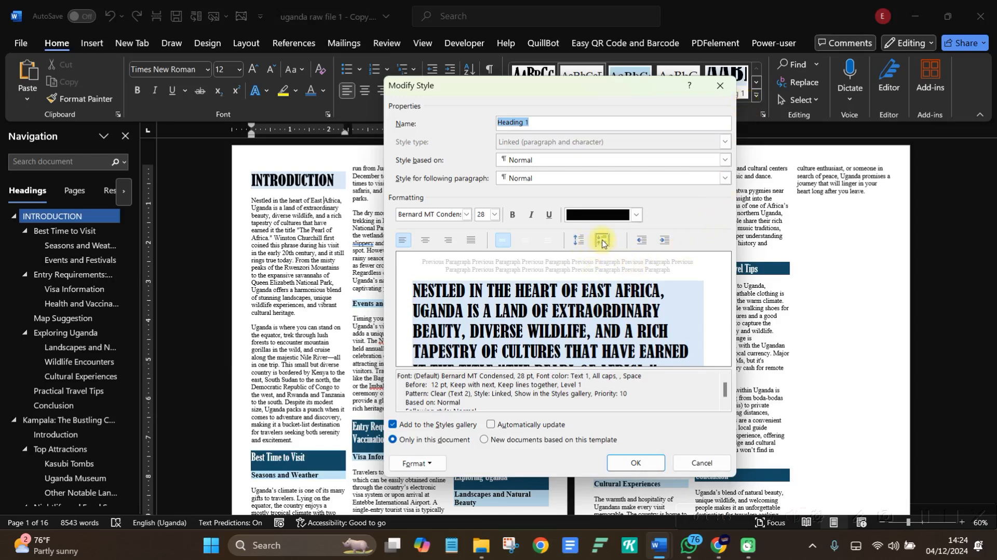
{"action": "left_click", "coordinate": [603, 241]}
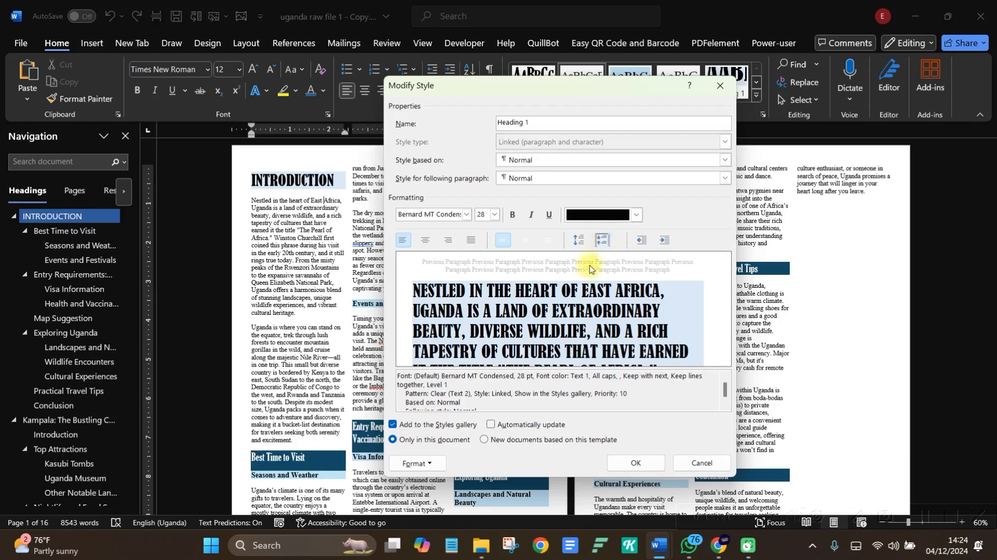
{"action": "left_click", "coordinate": [634, 463]}
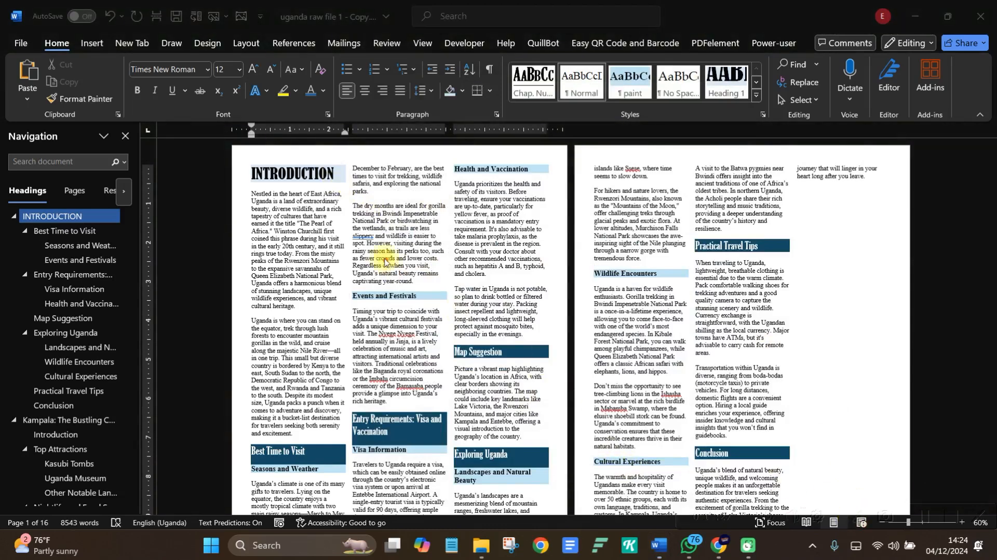
{"action": "left_click_drag", "start_coordinate": [254, 164], "coordinate": [549, 158]}
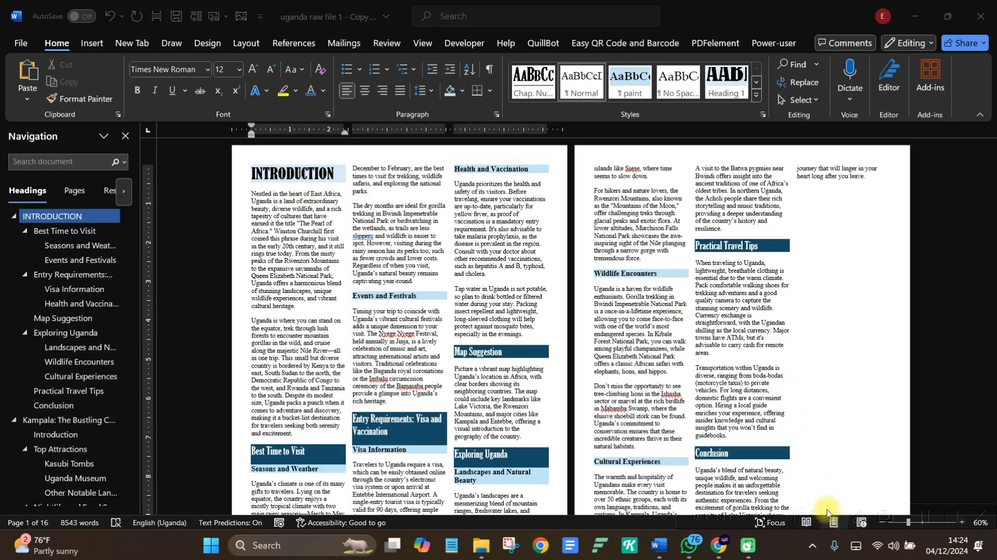
{"action": "left_click", "coordinate": [471, 295]}
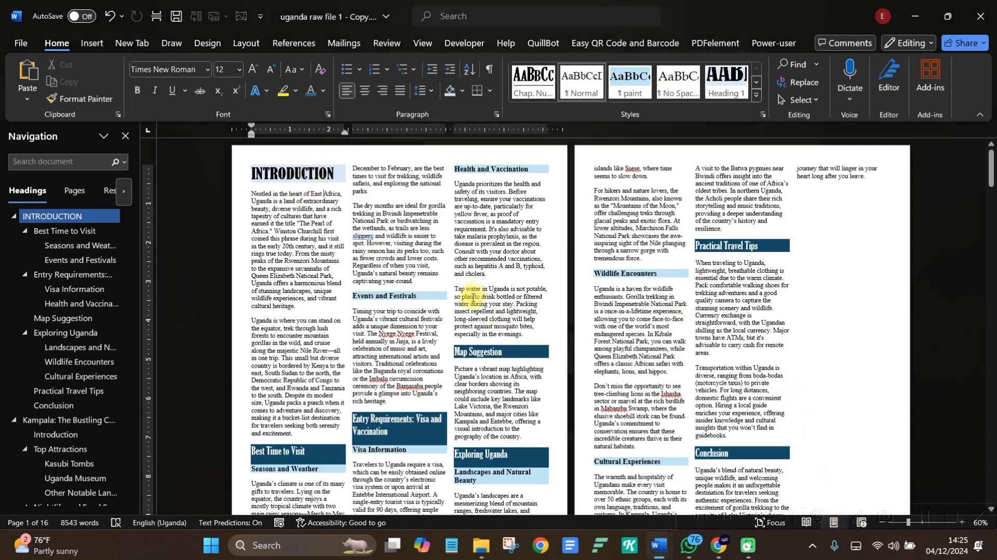
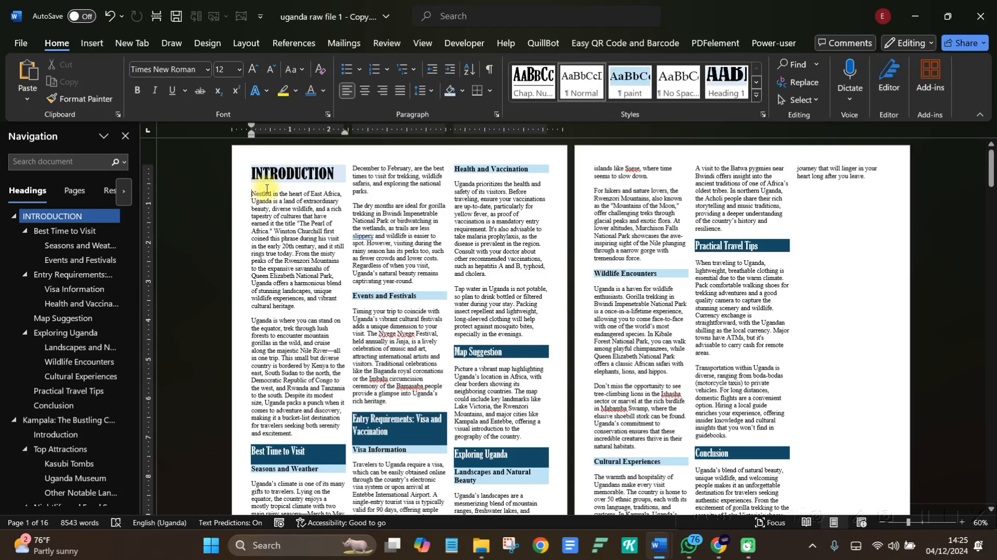
Insert an empty paragraph below the INTRODUCTION title and lay out the title alone in one column.
{"action": "key", "text": "Return"}
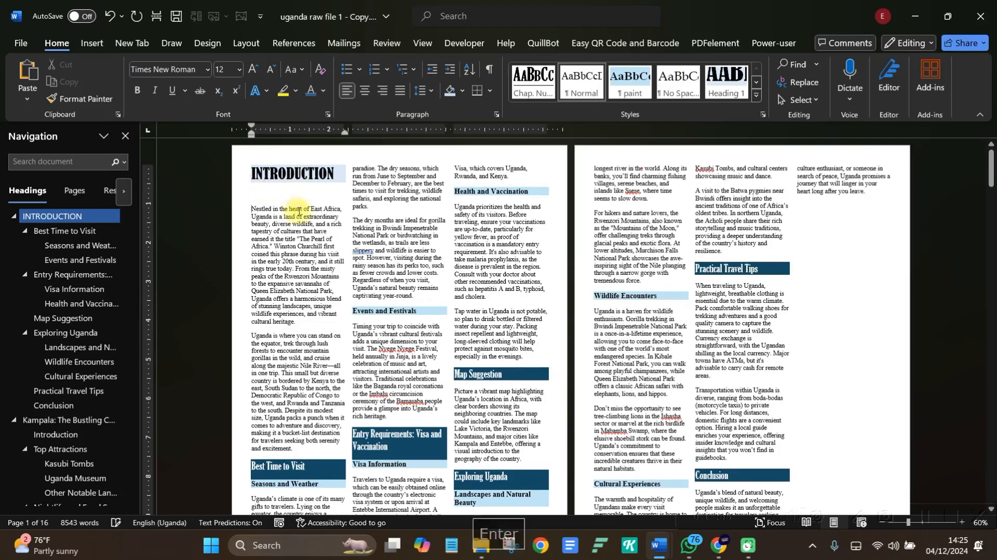
{"action": "double_click", "coordinate": [250, 173]}
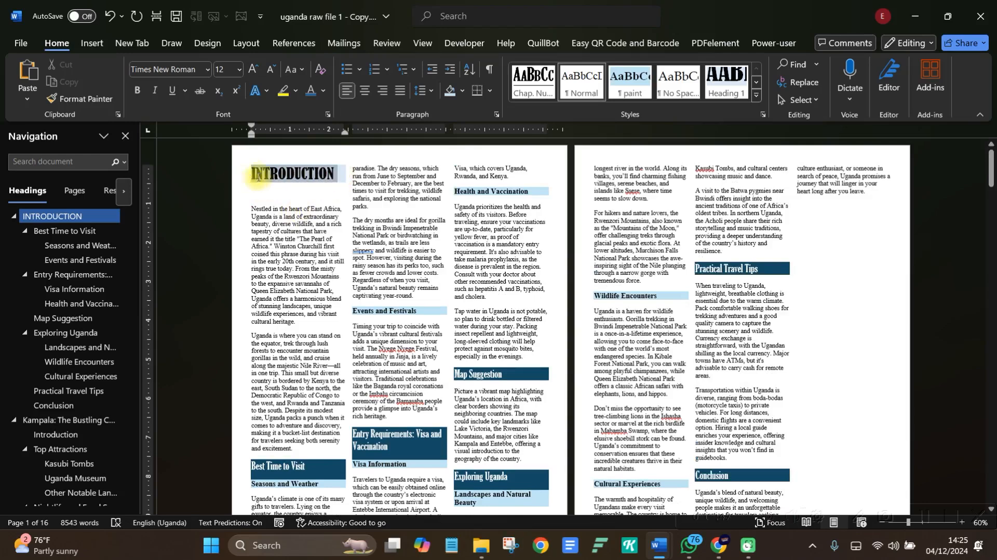
{"action": "left_click", "coordinate": [246, 42]}
{"action": "left_click", "coordinate": [143, 87]}
{"action": "left_click", "coordinate": [156, 124]}
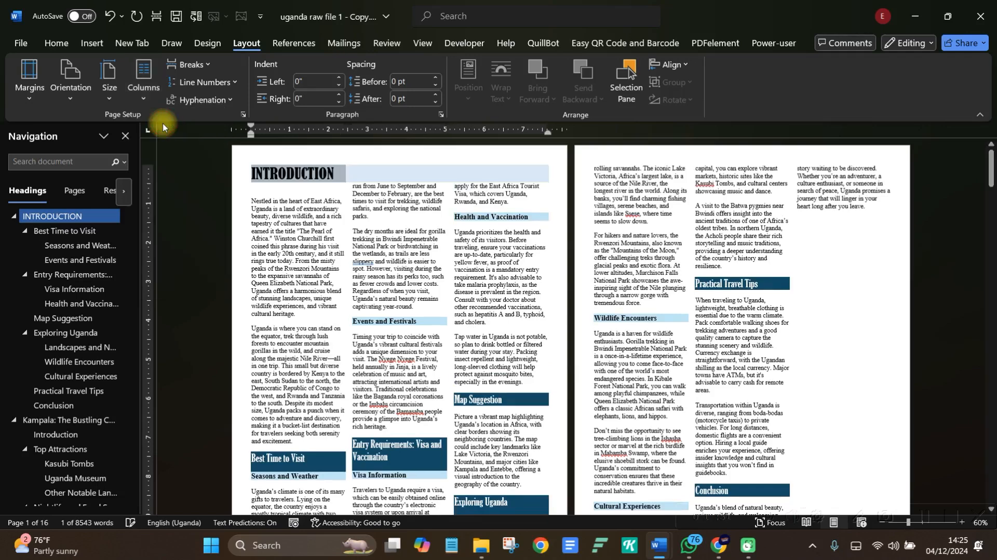
Delete the empty line between the INTRODUCTION title and its first body paragraph.
{"action": "left_click", "coordinate": [393, 208]}
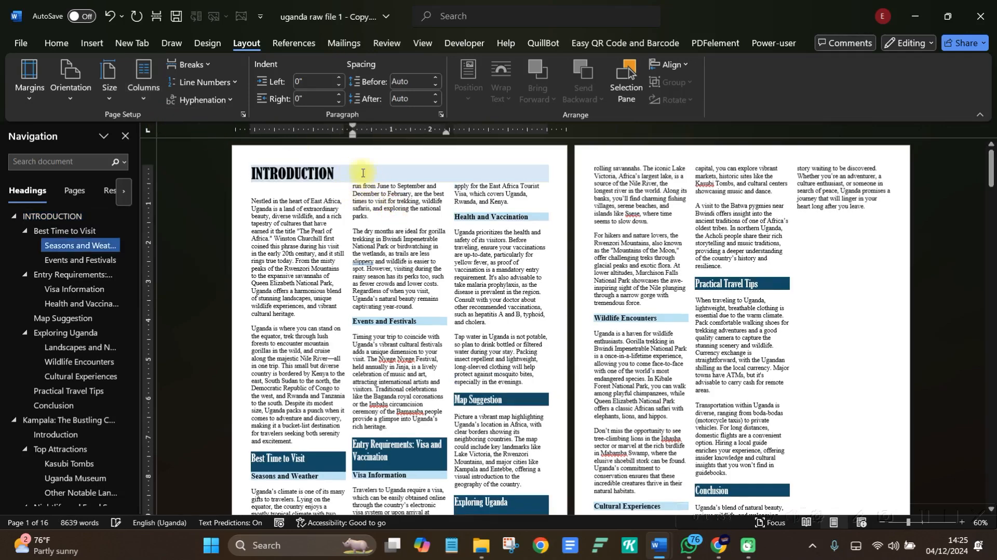
{"action": "left_click", "coordinate": [255, 187]}
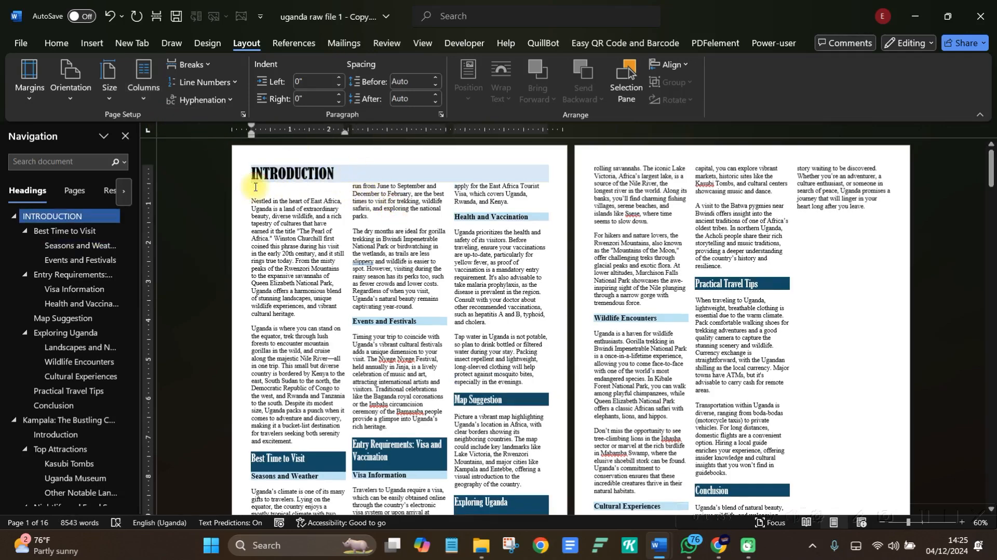
{"action": "key", "text": "Delete"}
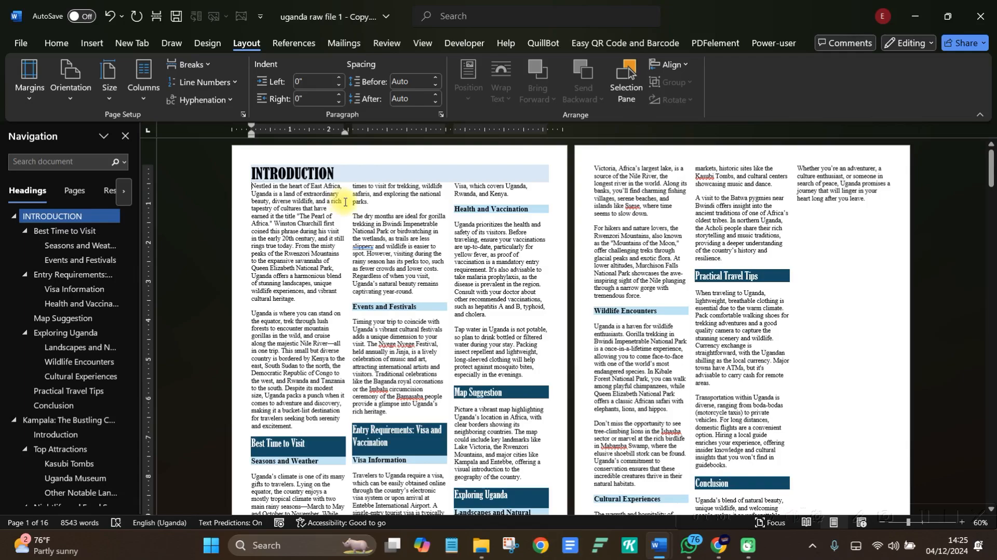
Hide the Navigation Pane to leave more room for the document pages.
{"action": "scroll", "coordinate": [345, 202], "scroll_direction": "down", "scroll_amount": 3}
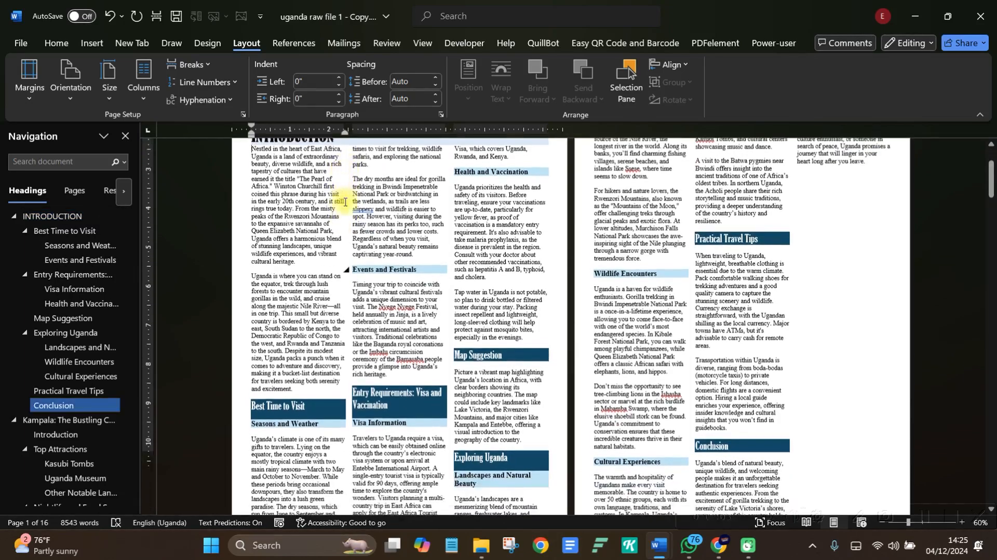
{"action": "scroll", "coordinate": [345, 202], "scroll_direction": "up", "scroll_amount": 3}
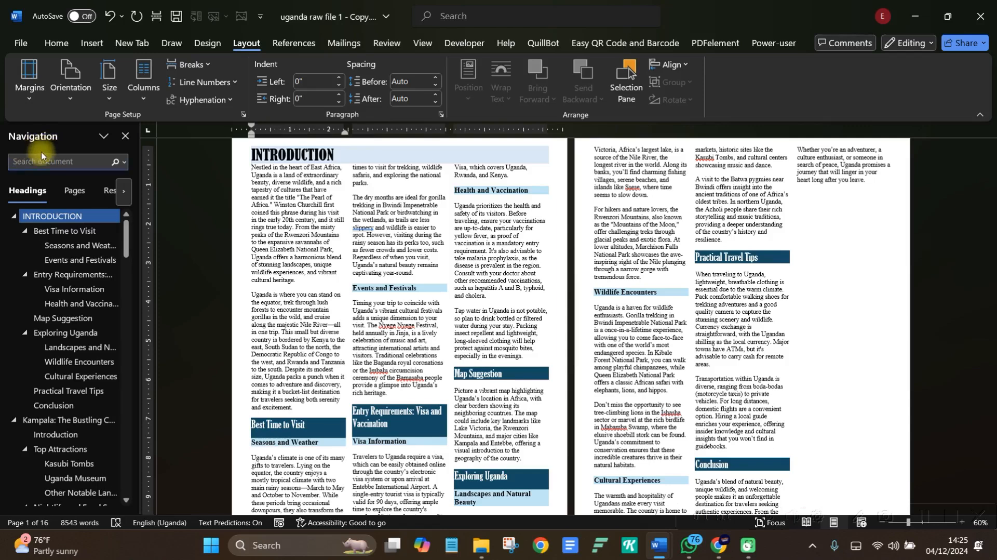
{"action": "left_click", "coordinate": [423, 42]}
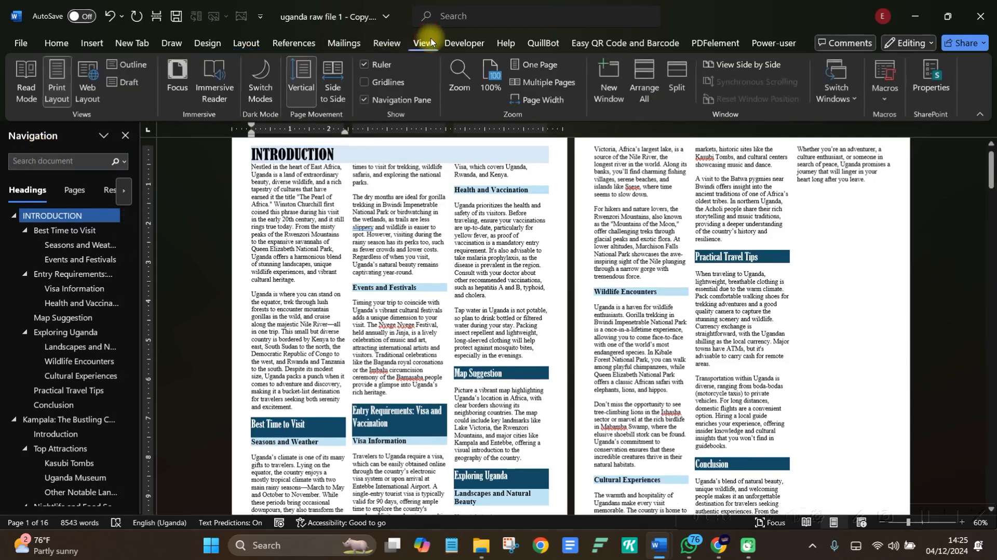
{"action": "left_click", "coordinate": [366, 101]}
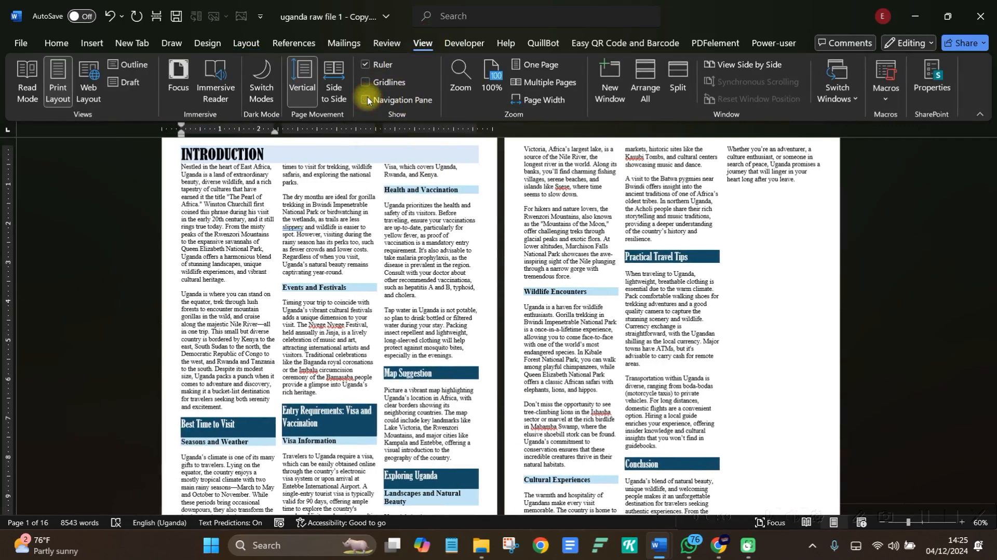
Show the Navigation Pane and display multiple pages side by side at 59% zoom.
{"action": "left_click", "coordinate": [366, 100]}
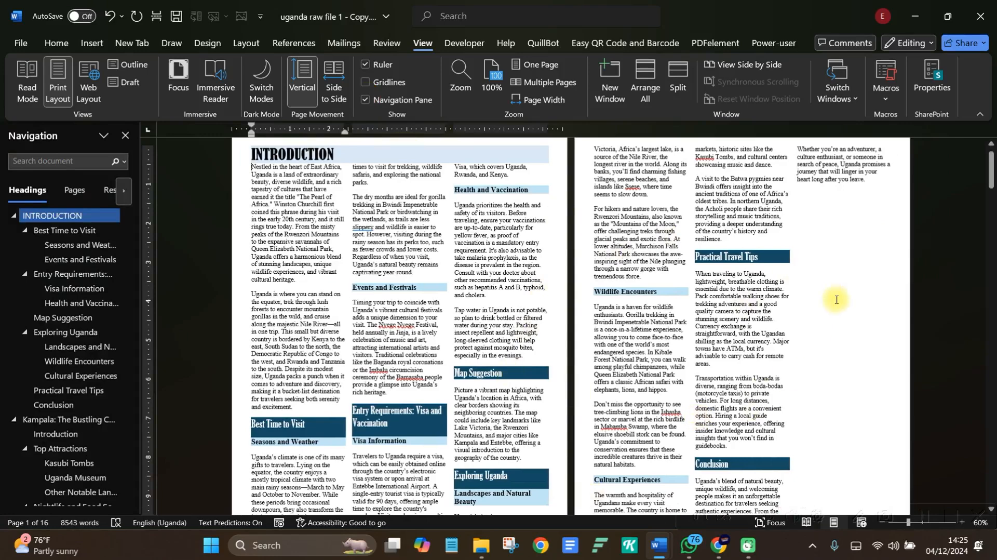
{"action": "left_click", "coordinate": [538, 66]}
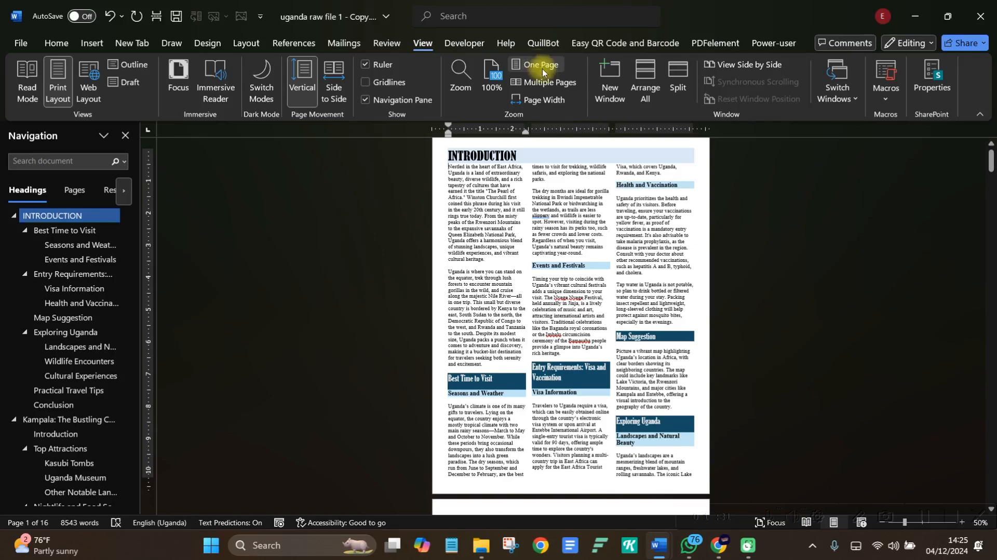
{"action": "left_click", "coordinate": [545, 83]}
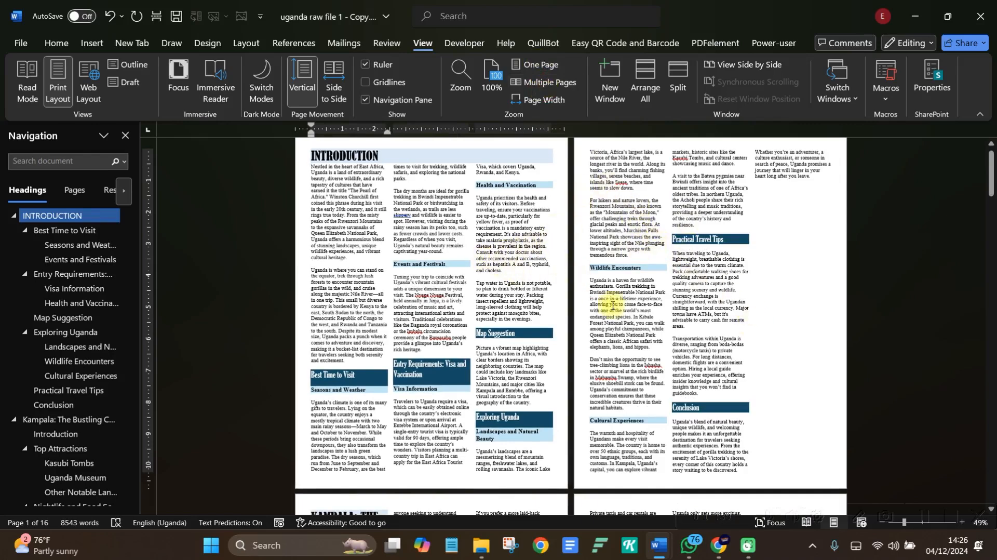
{"action": "scroll", "coordinate": [430, 252], "scroll_direction": "up", "scroll_amount": 1}
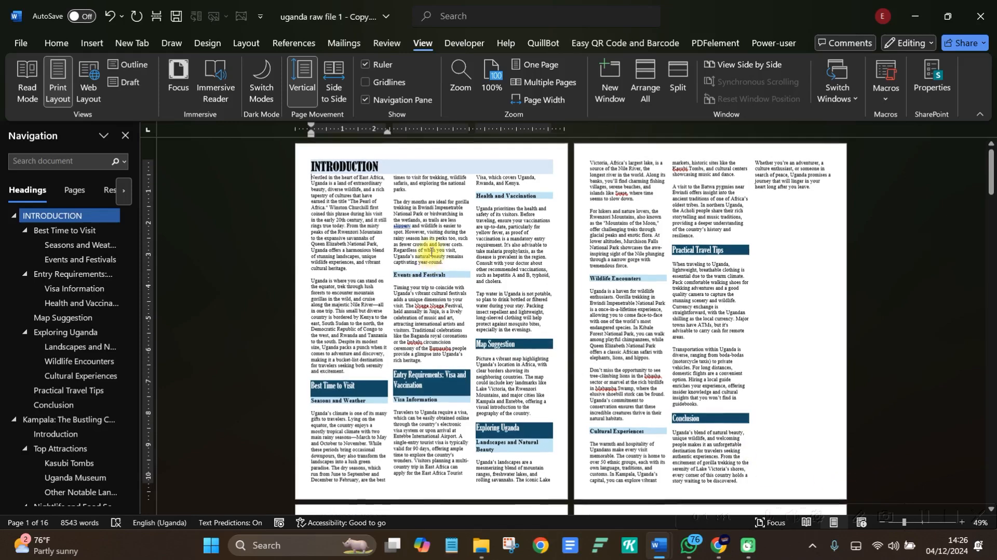
{"action": "scroll", "coordinate": [430, 252], "scroll_direction": "down", "scroll_amount": 1}
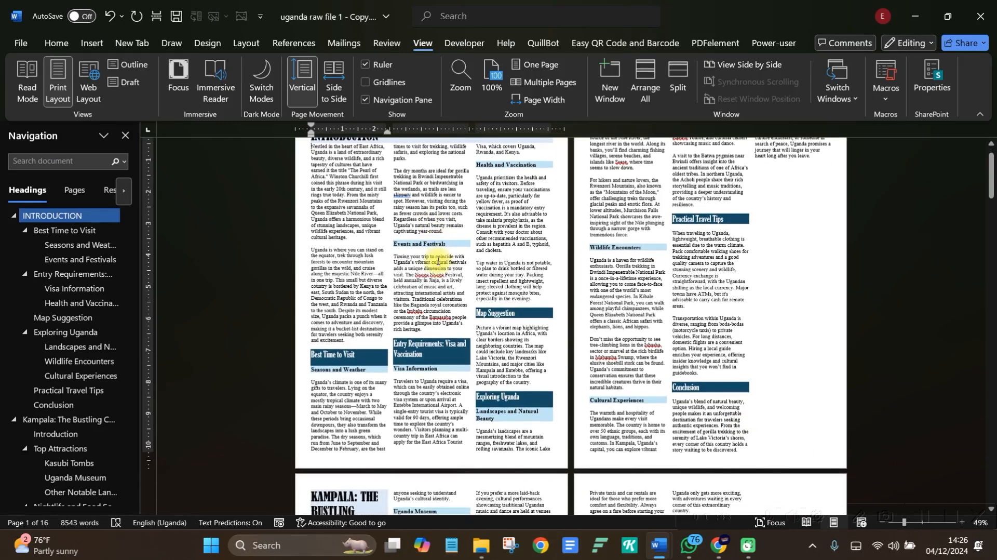
{"action": "key", "text": "alt"}
{"action": "key", "text": "alt"}
{"action": "scroll", "coordinate": [438, 264], "scroll_direction": "up", "scroll_amount": 1, "text": "ctrl"}
{"action": "scroll", "coordinate": [438, 261], "scroll_direction": "up", "scroll_amount": 1}
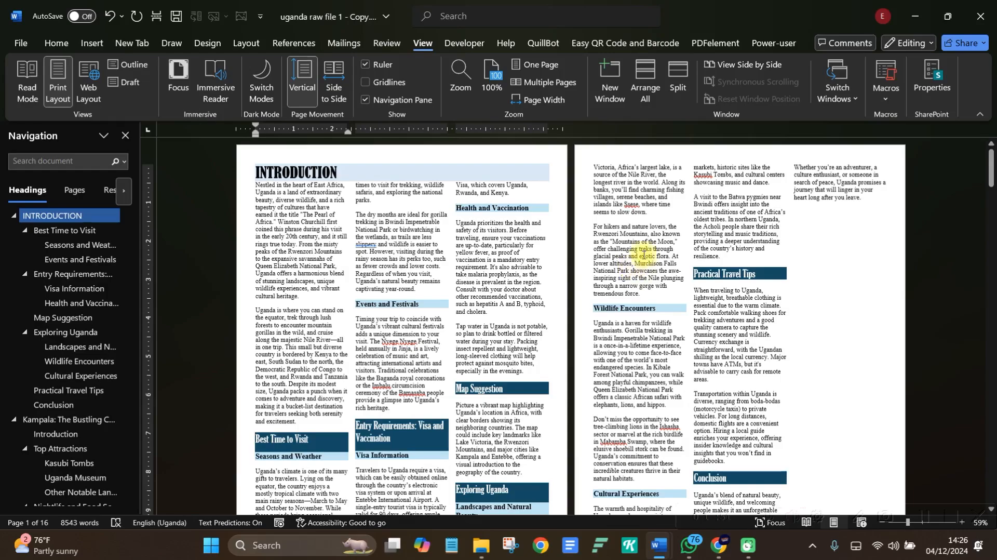
{"action": "scroll", "coordinate": [642, 253], "scroll_direction": "down", "scroll_amount": 8}
{"action": "scroll", "coordinate": [643, 255], "scroll_direction": "up", "scroll_amount": 5}
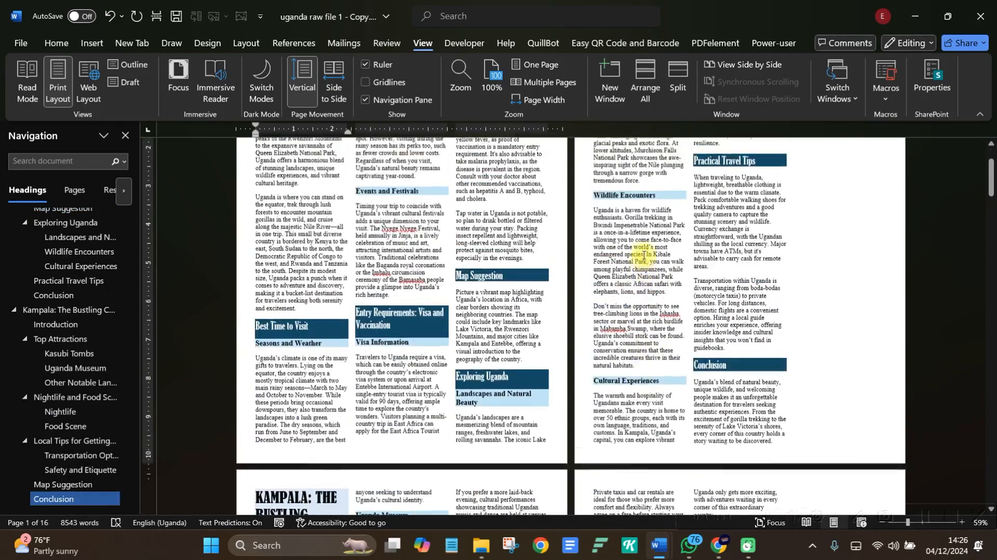
{"action": "scroll", "coordinate": [644, 255], "scroll_direction": "up", "scroll_amount": 3}
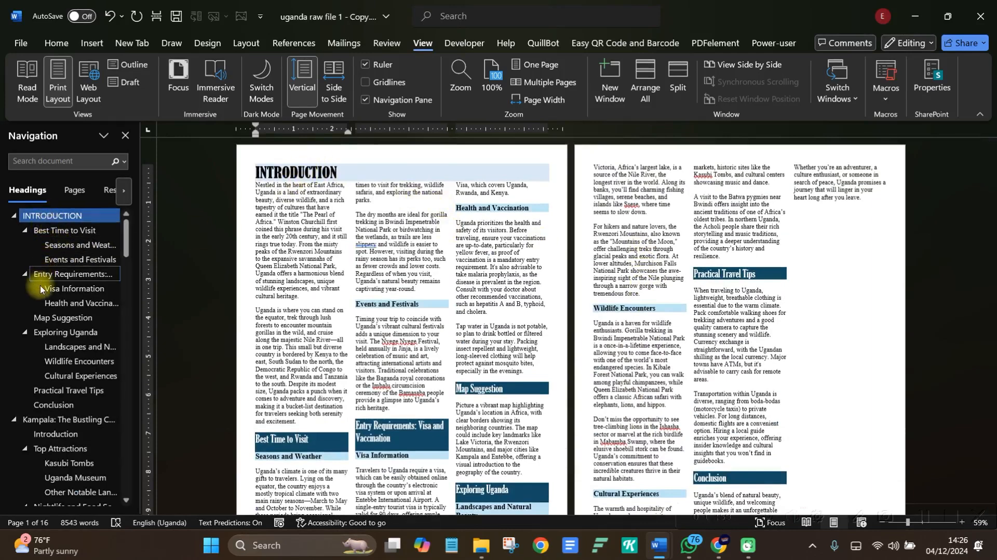
Go to the KAMPALA: THE BUSTLING CAPITAL heading and lay out that title alone in one column.
{"action": "left_click", "coordinate": [49, 318]}
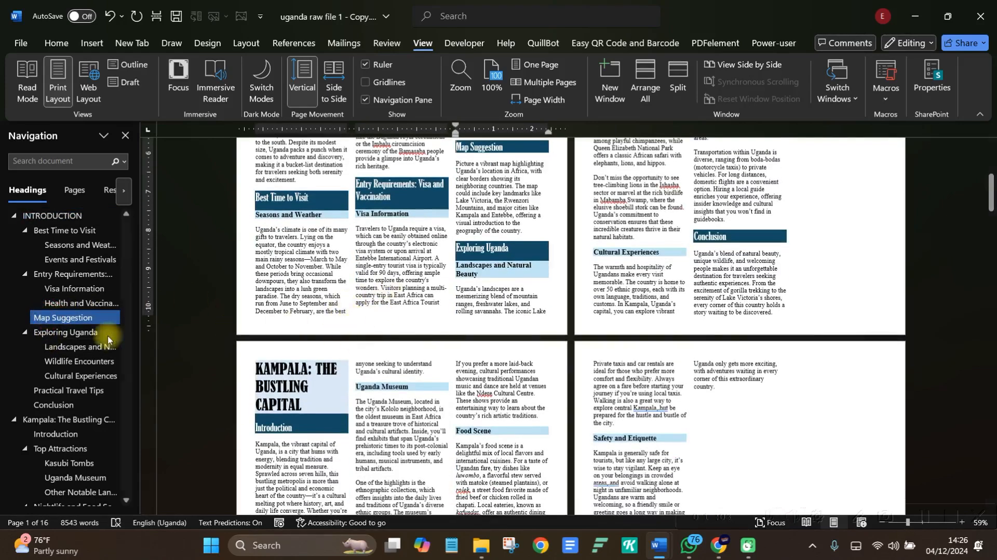
{"action": "left_click", "coordinate": [67, 375]}
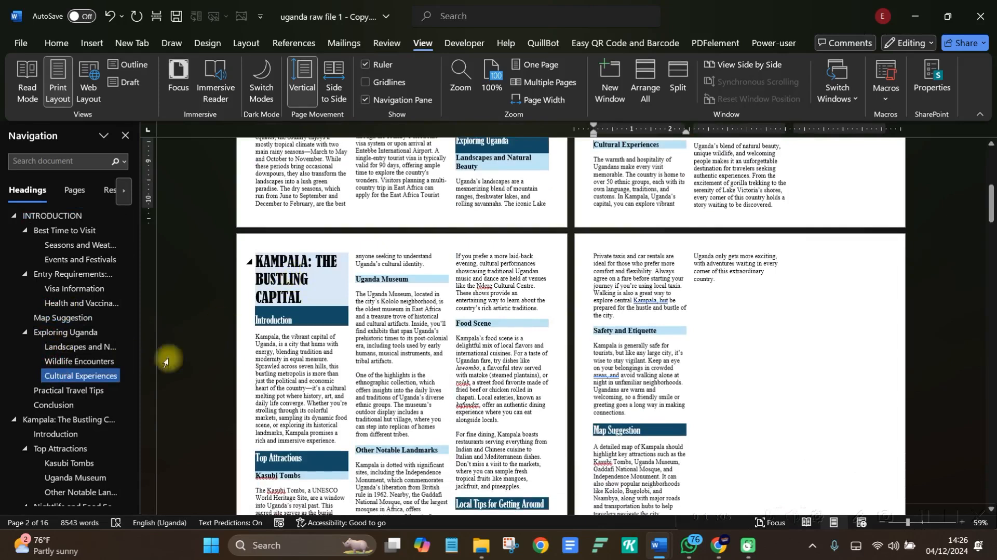
{"action": "left_click", "coordinate": [46, 419]}
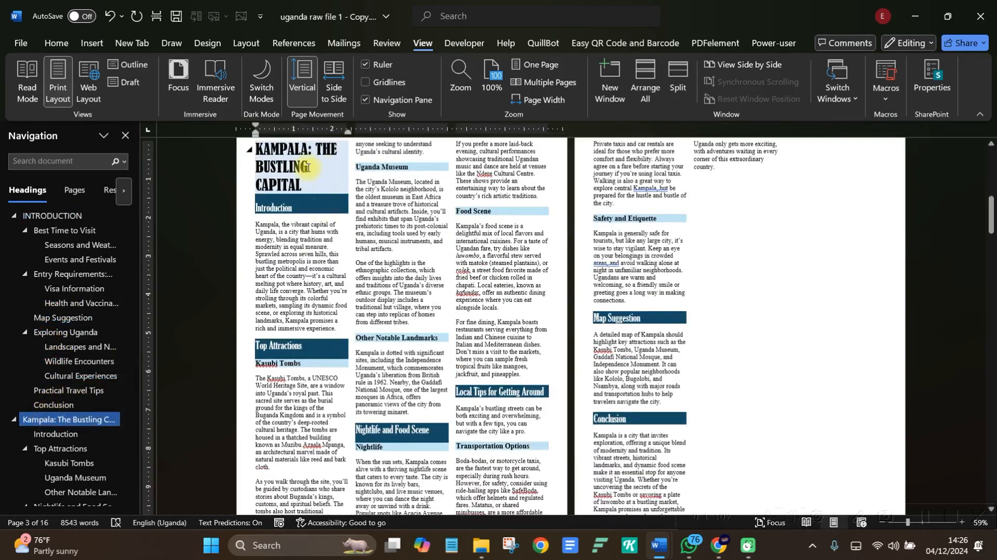
{"action": "left_click_drag", "start_coordinate": [305, 185], "coordinate": [253, 146]}
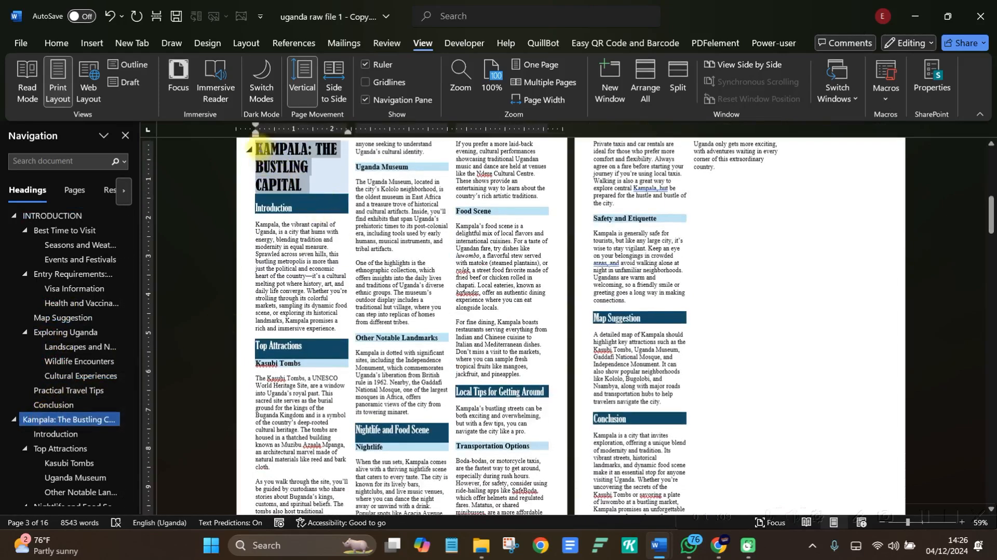
{"action": "left_click", "coordinate": [51, 44]}
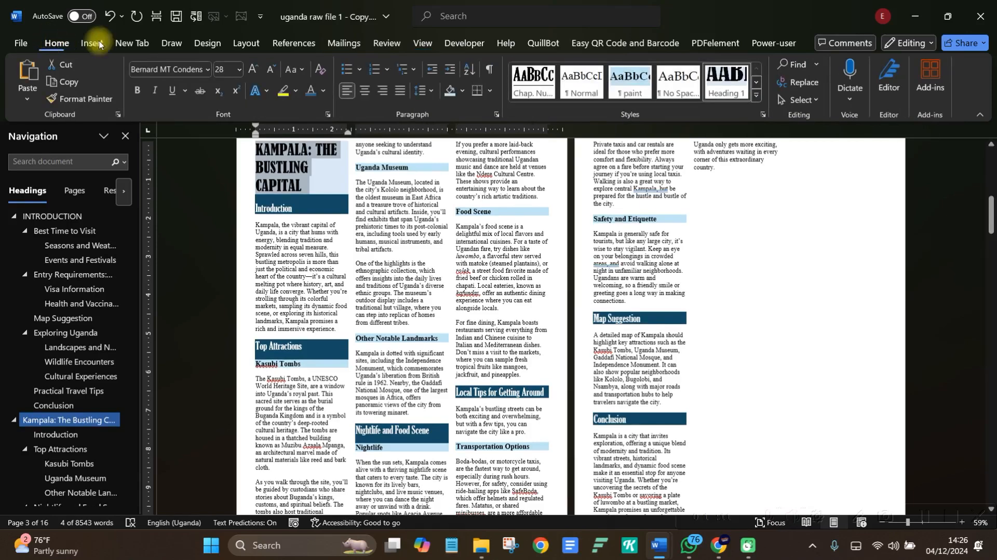
{"action": "left_click", "coordinate": [246, 44]}
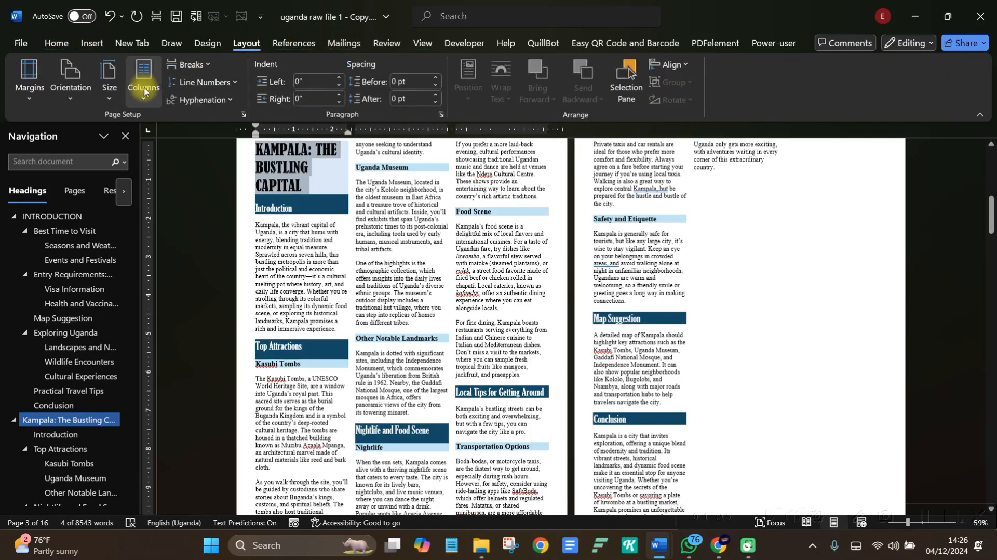
{"action": "left_click", "coordinate": [141, 83]}
{"action": "left_click", "coordinate": [157, 125]}
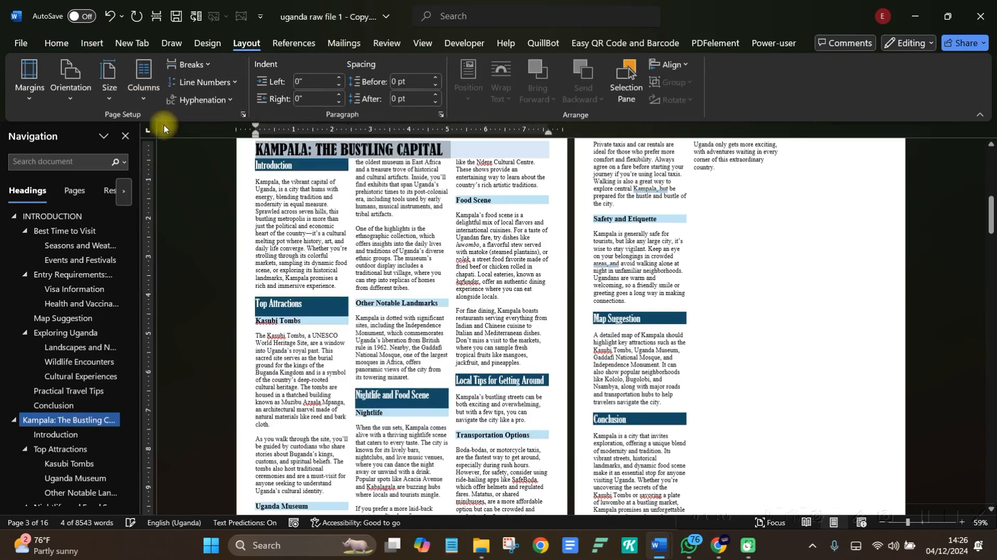
{"action": "left_click", "coordinate": [407, 224]}
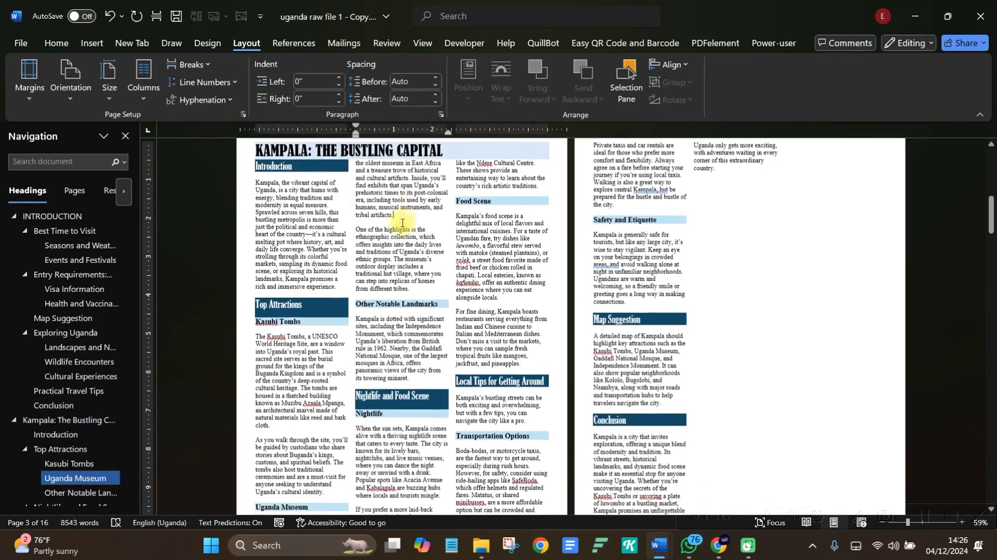
{"action": "scroll", "coordinate": [340, 213], "scroll_direction": "up", "scroll_amount": 2}
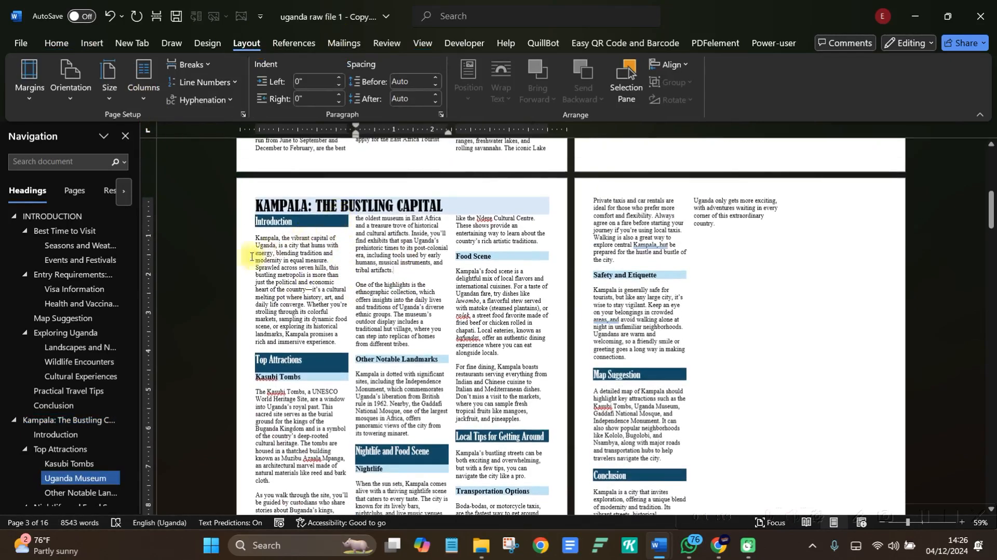
Go to the JINJA: THE ADVENTURE CAPITAL heading and lay out that title alone in one column.
{"action": "scroll", "coordinate": [78, 364], "scroll_direction": "down", "scroll_amount": 5}
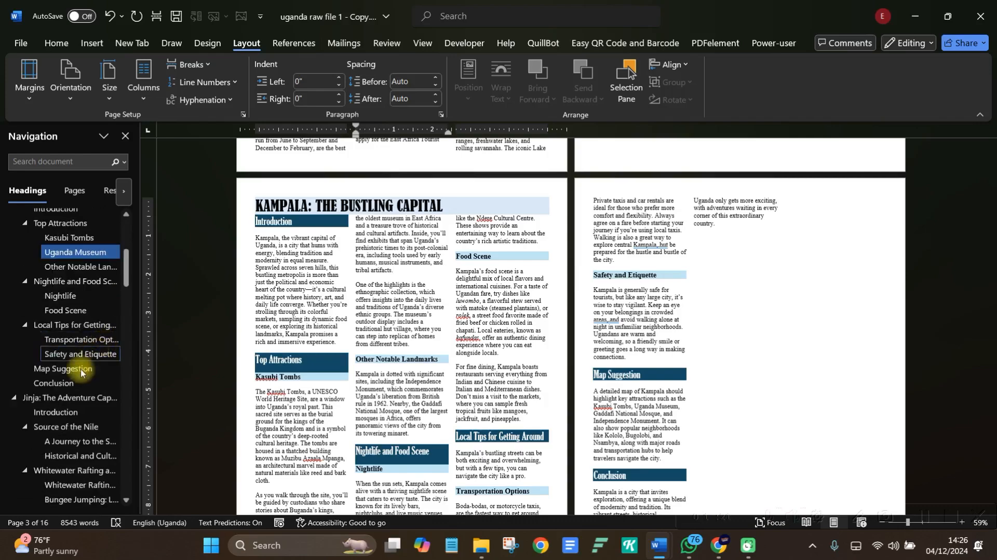
{"action": "left_click", "coordinate": [52, 398]}
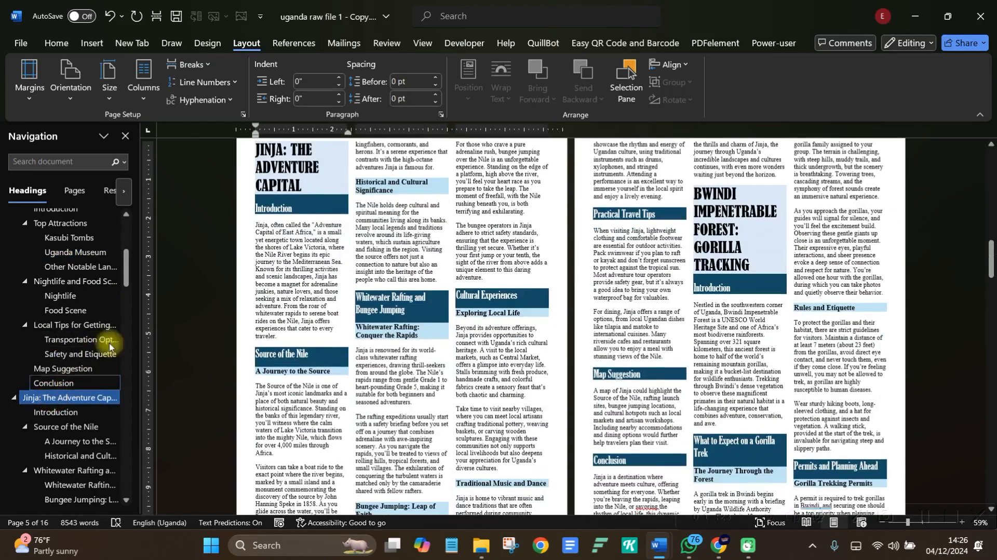
{"action": "left_click_drag", "start_coordinate": [318, 194], "coordinate": [254, 148]}
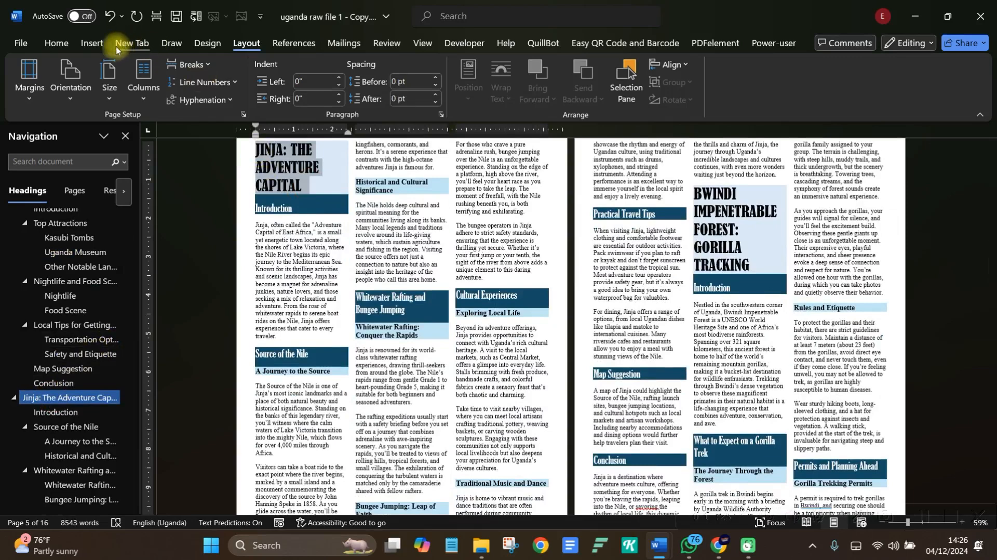
{"action": "left_click", "coordinate": [142, 83]}
{"action": "left_click", "coordinate": [171, 131]}
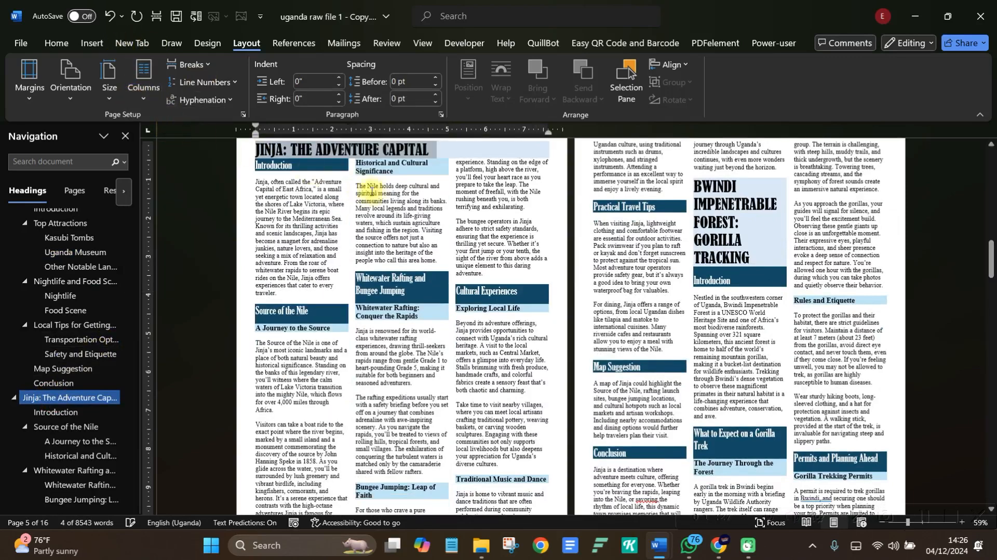
Insert a page break before the BWINDI IMPENETRABLE FOREST: GORILLA TRACKING title so the chapter starts on a new page.
{"action": "scroll", "coordinate": [65, 384], "scroll_direction": "down", "scroll_amount": 3}
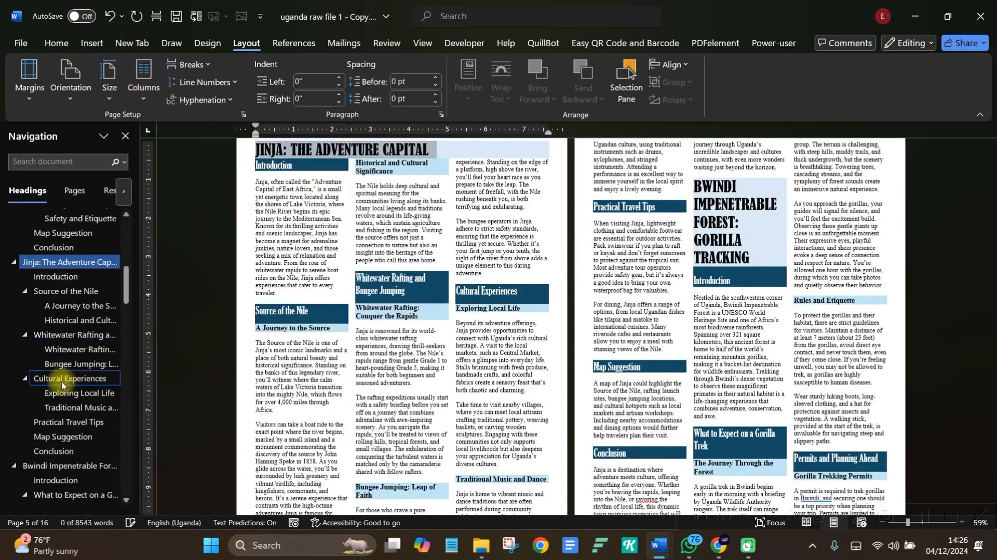
{"action": "left_click", "coordinate": [65, 381]}
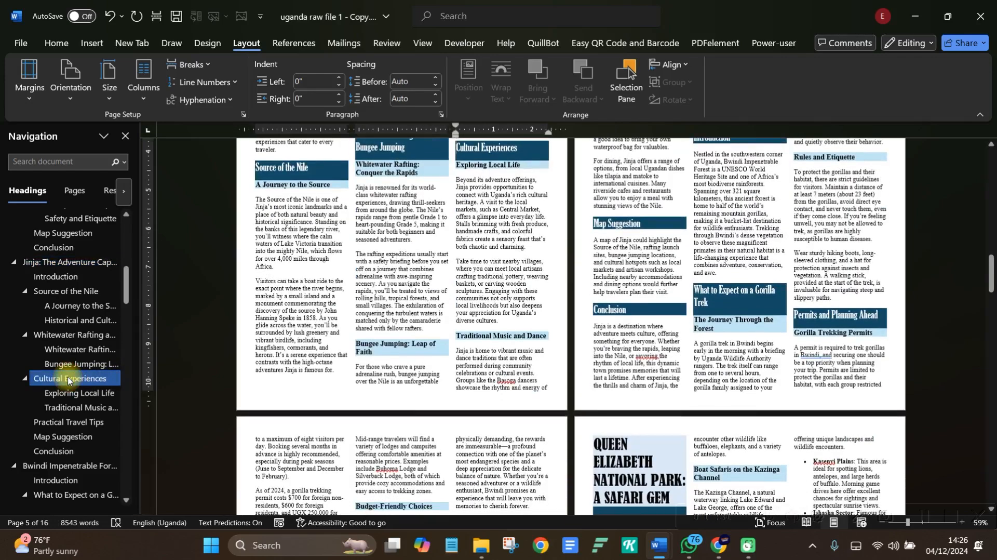
{"action": "left_click", "coordinate": [48, 465]}
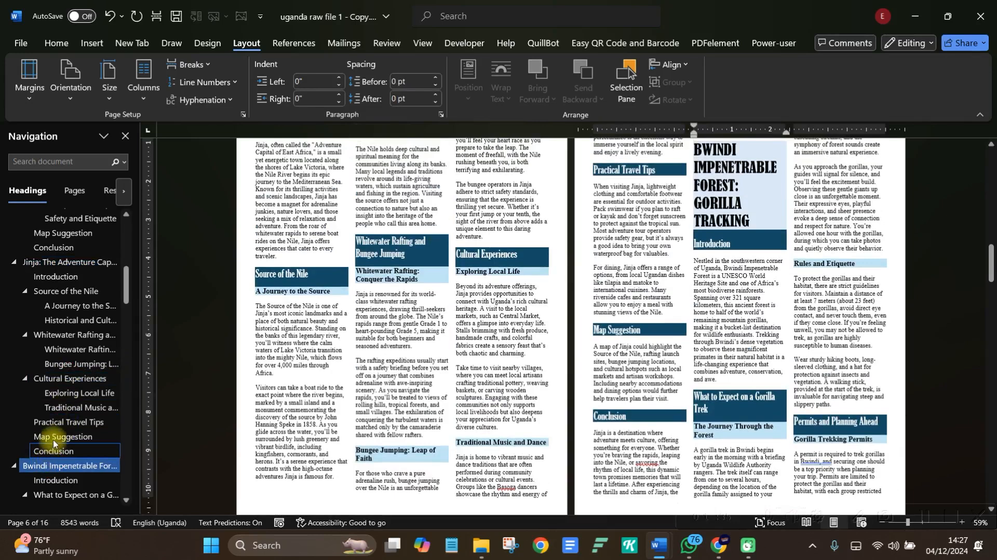
{"action": "scroll", "coordinate": [59, 409], "scroll_direction": "down", "scroll_amount": 3}
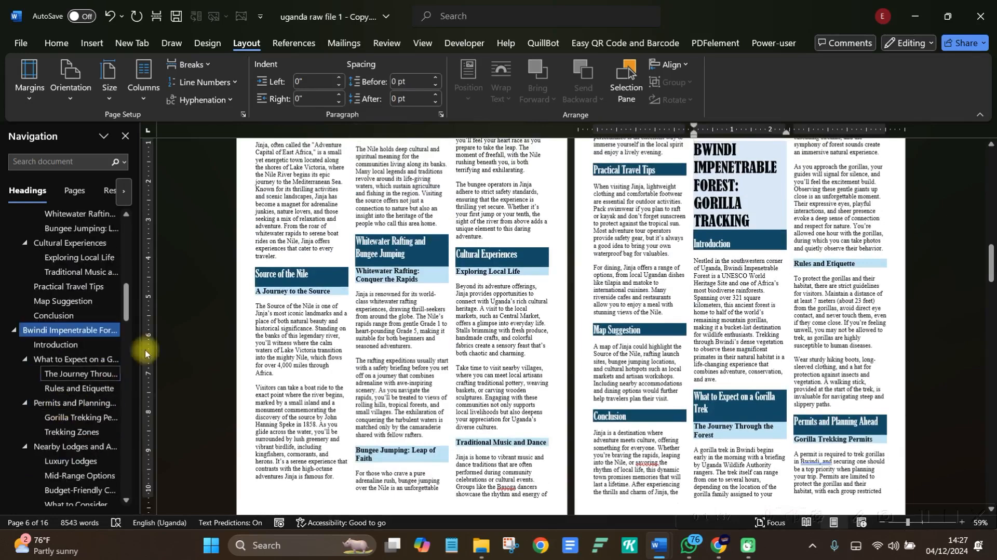
{"action": "scroll", "coordinate": [747, 210], "scroll_direction": "up", "scroll_amount": 1}
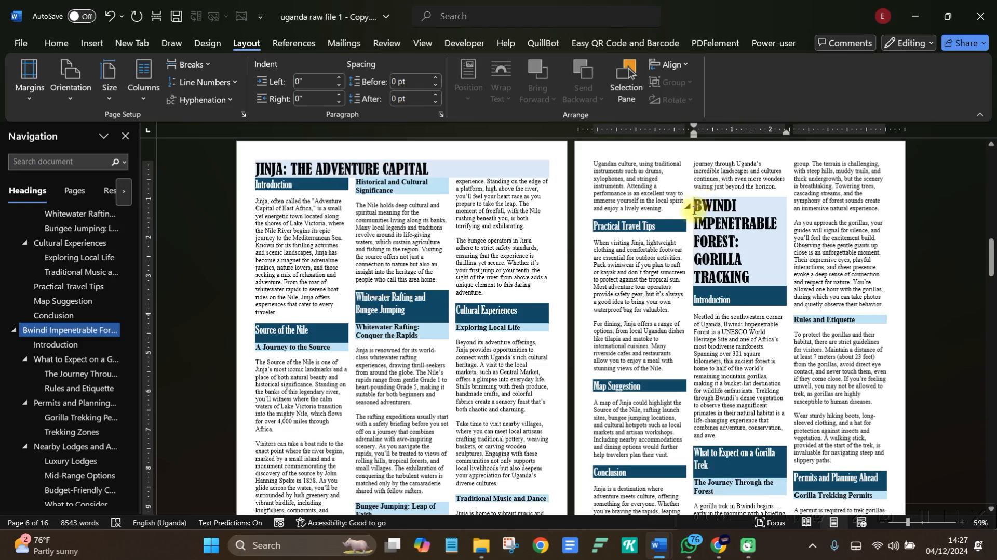
{"action": "left_click", "coordinate": [89, 44]}
{"action": "left_click", "coordinate": [38, 106]}
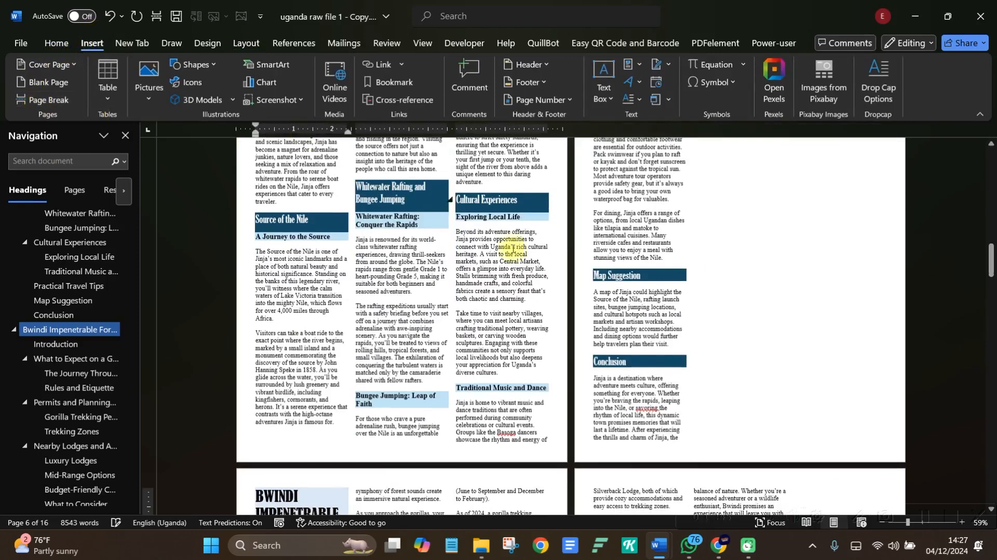
Lay out the BWINDI IMPENETRABLE FOREST: GORILLA TRACKING title alone in one column.
{"action": "scroll", "coordinate": [363, 337], "scroll_direction": "down", "scroll_amount": 5}
{"action": "left_click_drag", "start_coordinate": [320, 366], "coordinate": [251, 291]}
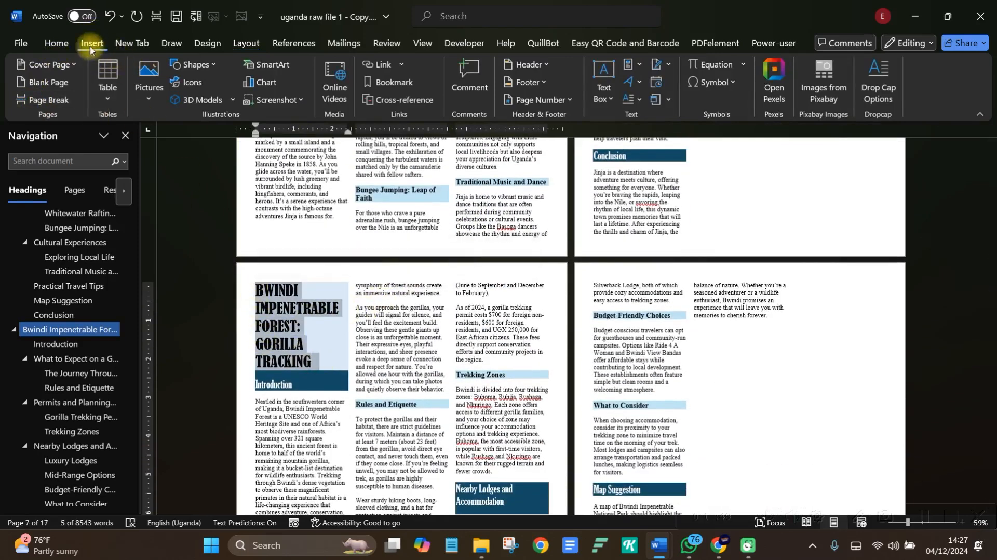
{"action": "left_click", "coordinate": [245, 43]}
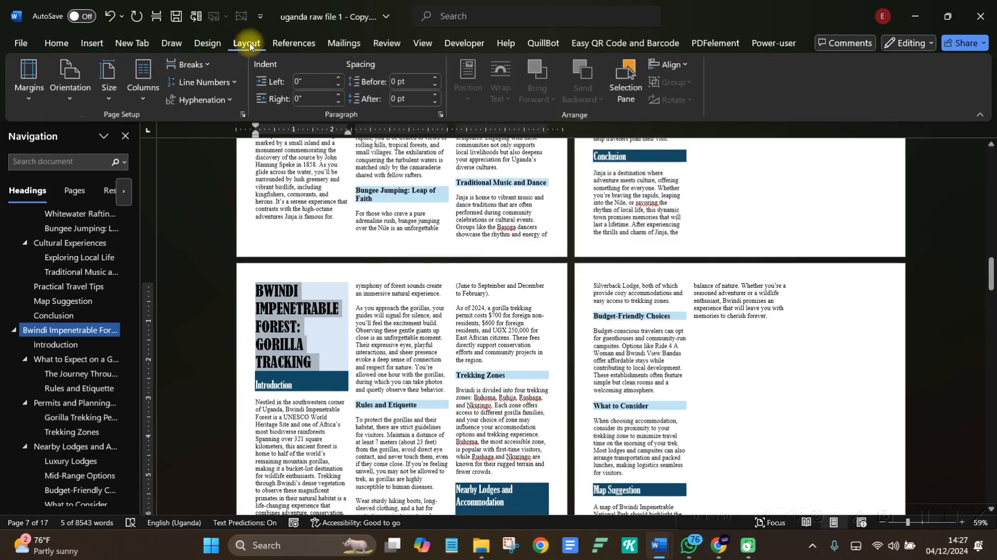
{"action": "left_click", "coordinate": [142, 78]}
{"action": "left_click", "coordinate": [163, 128]}
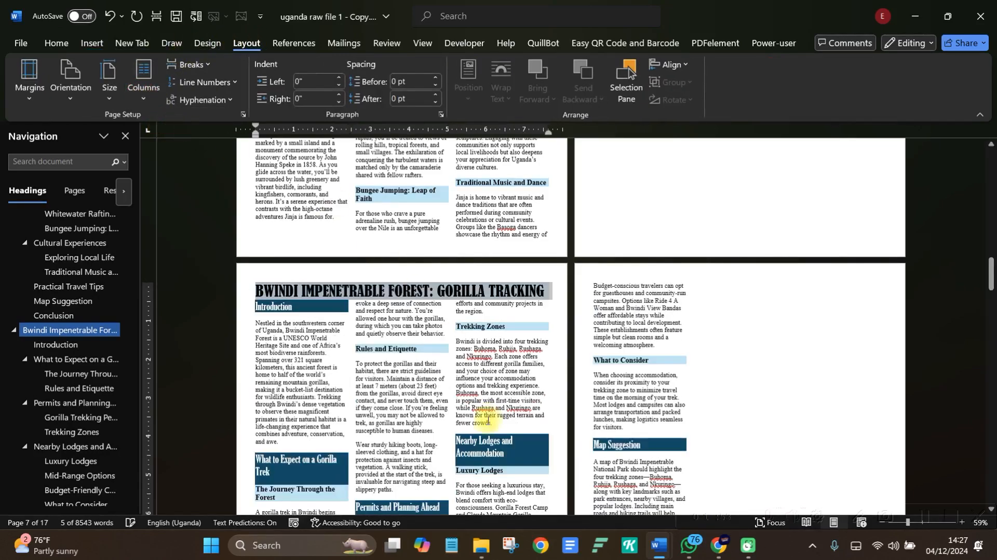
{"action": "left_click", "coordinate": [455, 379]}
Lay out the QUEEN ELIZABETH NATIONAL PARK: A SAFARI GEM title alone in one column.
{"action": "scroll", "coordinate": [456, 379], "scroll_direction": "down", "scroll_amount": 10}
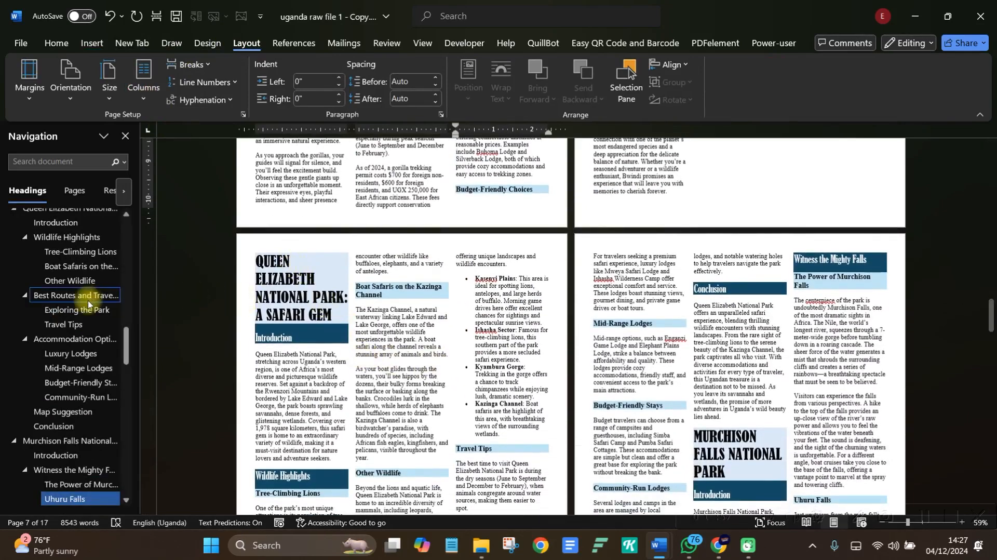
{"action": "left_click_drag", "start_coordinate": [335, 313], "coordinate": [250, 260]}
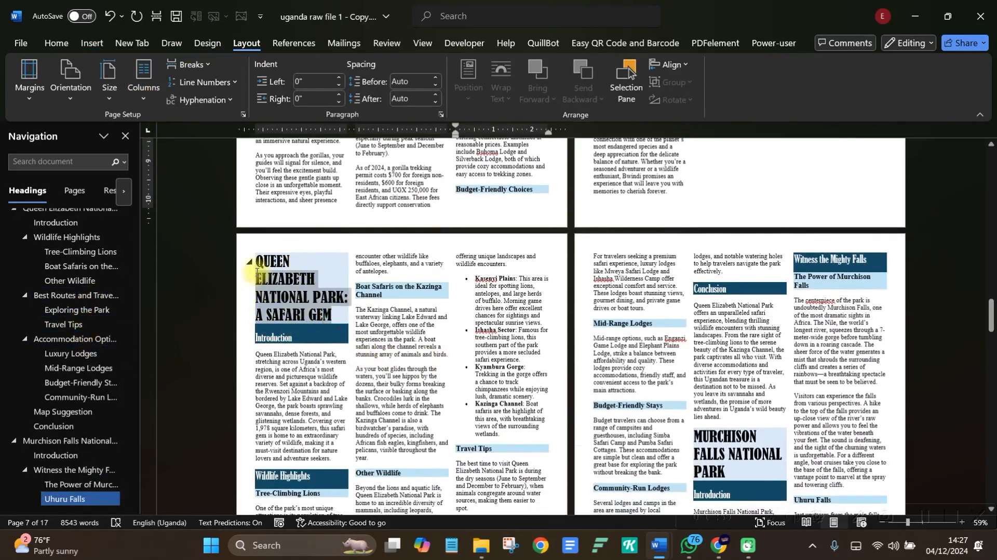
{"action": "left_click", "coordinate": [155, 99]}
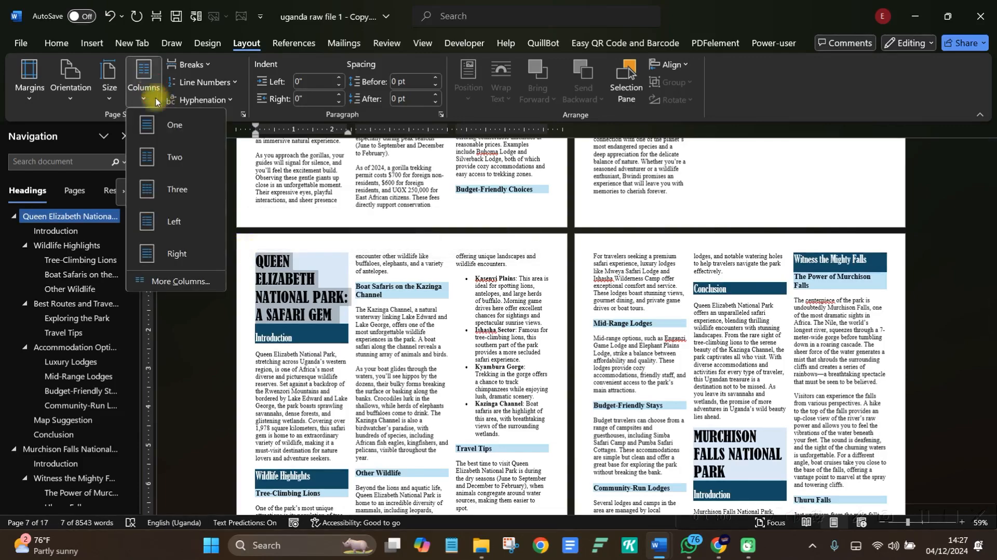
{"action": "left_click", "coordinate": [171, 125]}
{"action": "left_click", "coordinate": [439, 355]}
Insert a page break before the MURCHISON FALLS NATIONAL PARK title and lay out that title alone in one column.
{"action": "scroll", "coordinate": [823, 420], "scroll_direction": "down", "scroll_amount": 3}
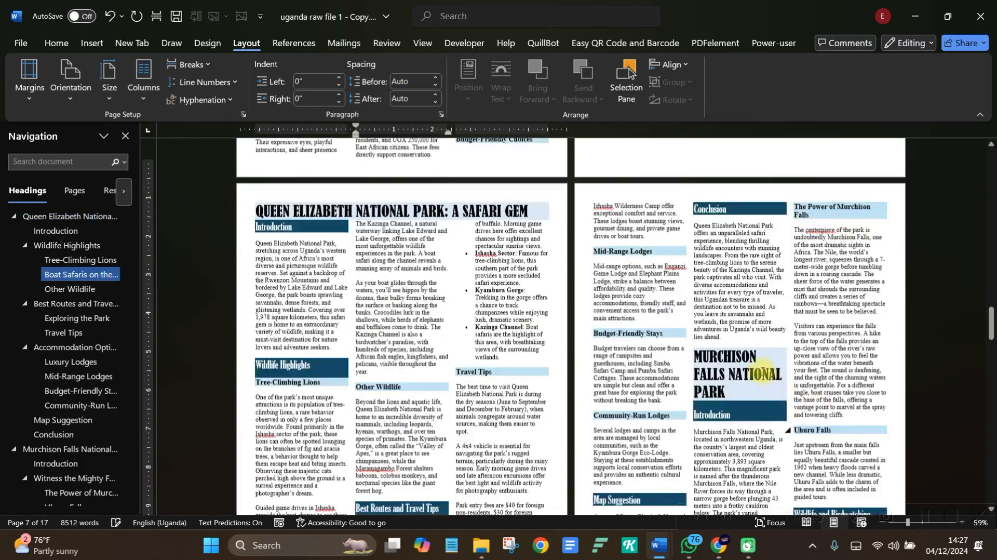
{"action": "left_click", "coordinate": [693, 313]}
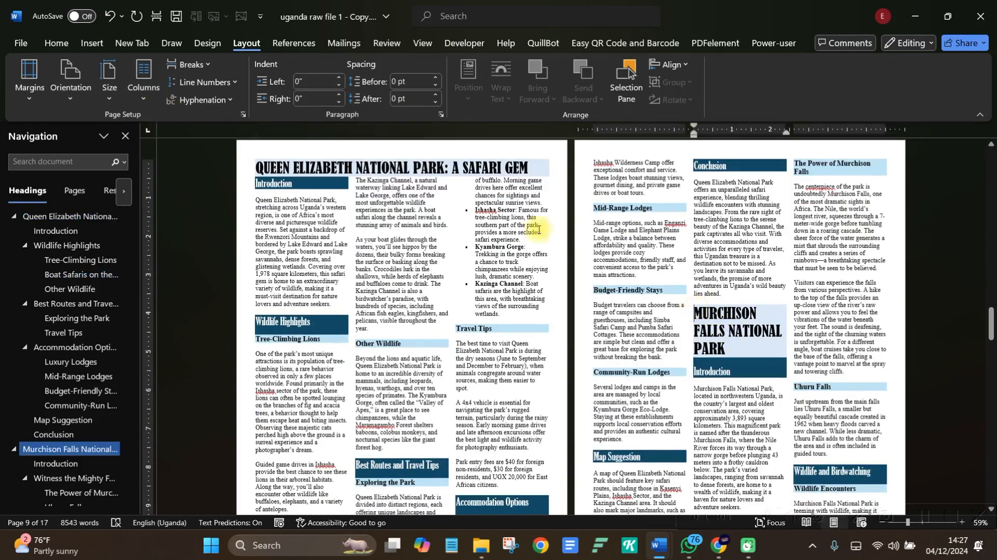
{"action": "left_click", "coordinate": [156, 16]}
{"action": "scroll", "coordinate": [276, 251], "scroll_direction": "down", "scroll_amount": 9}
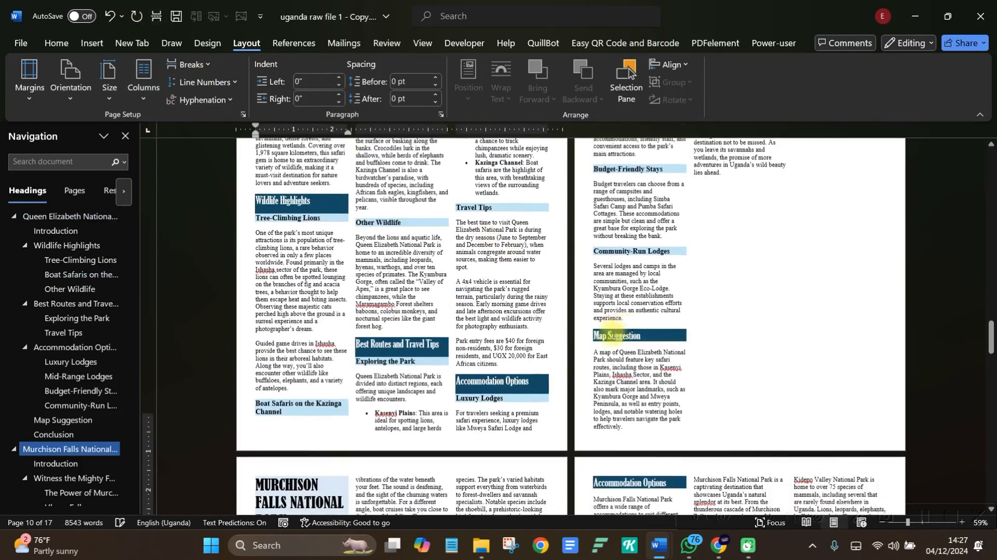
{"action": "left_click_drag", "start_coordinate": [291, 265], "coordinate": [255, 231]}
{"action": "left_click", "coordinate": [143, 78]}
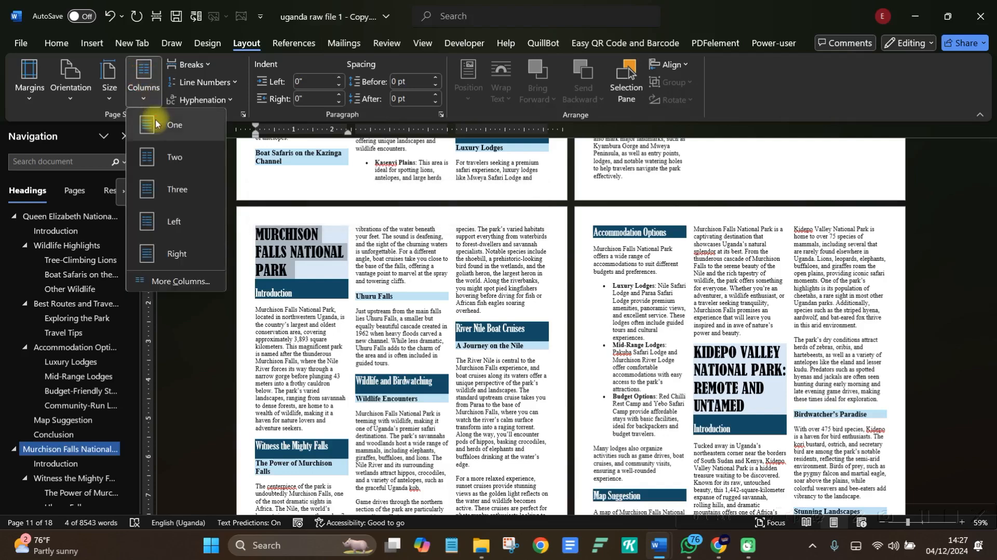
{"action": "left_click", "coordinate": [155, 125]}
Start the KIDEPO VALLEY NATIONAL PARK: REMOTE AND UNTAMED chapter on a new page and lay out its title alone in one column.
{"action": "left_click", "coordinate": [690, 351]}
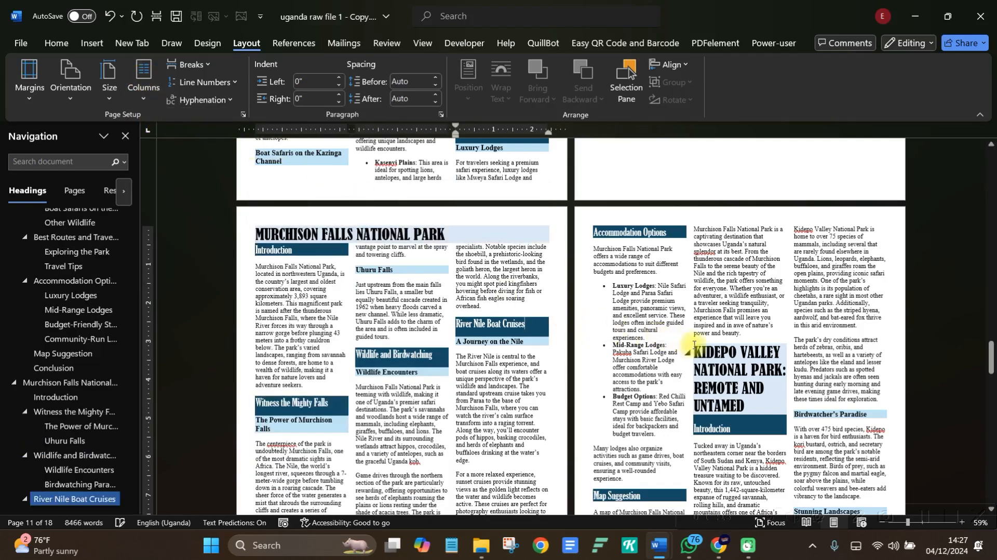
{"action": "left_click", "coordinate": [157, 19]}
{"action": "scroll", "coordinate": [363, 431], "scroll_direction": "down", "scroll_amount": 3}
{"action": "scroll", "coordinate": [317, 389], "scroll_direction": "down", "scroll_amount": 1}
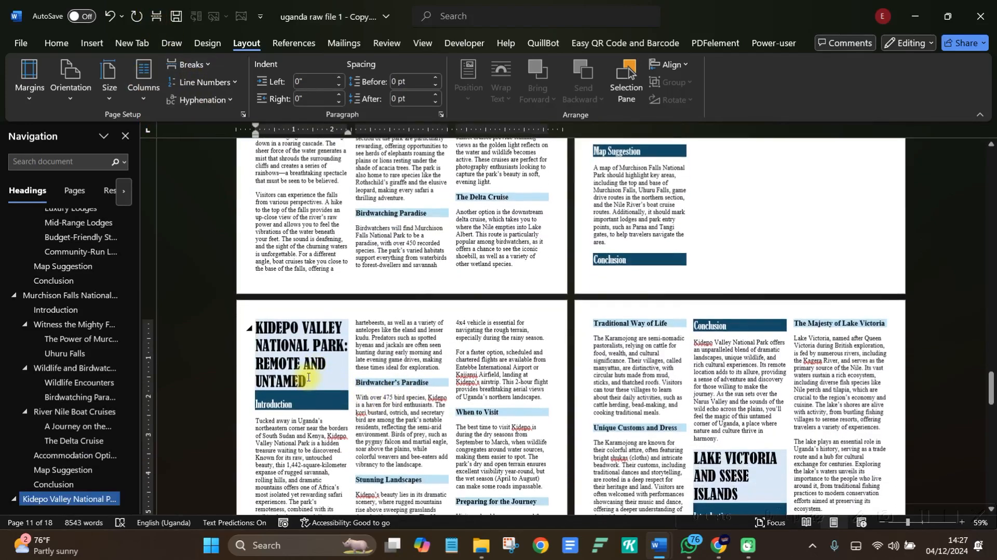
{"action": "triple_click", "coordinate": [276, 369]}
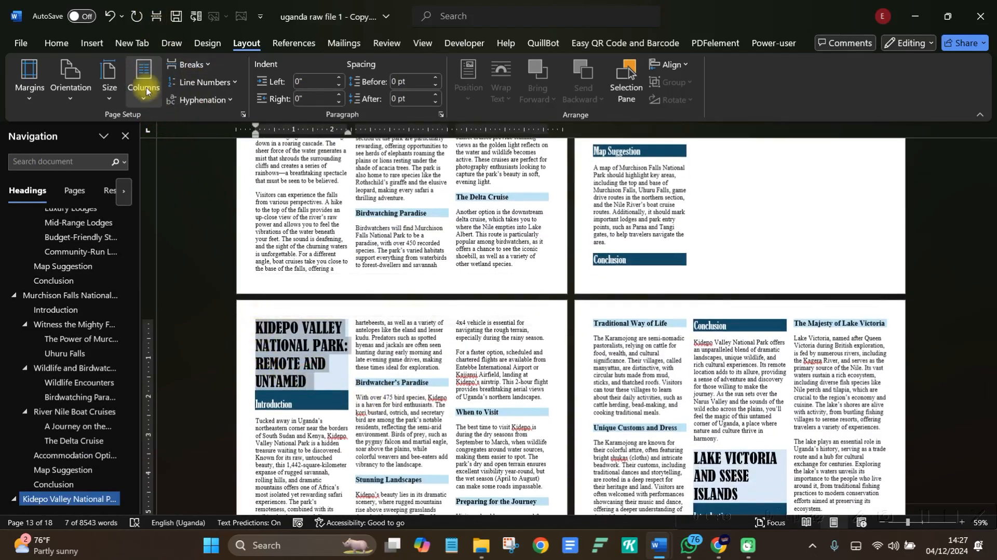
{"action": "left_click", "coordinate": [145, 91]}
{"action": "left_click", "coordinate": [163, 126]}
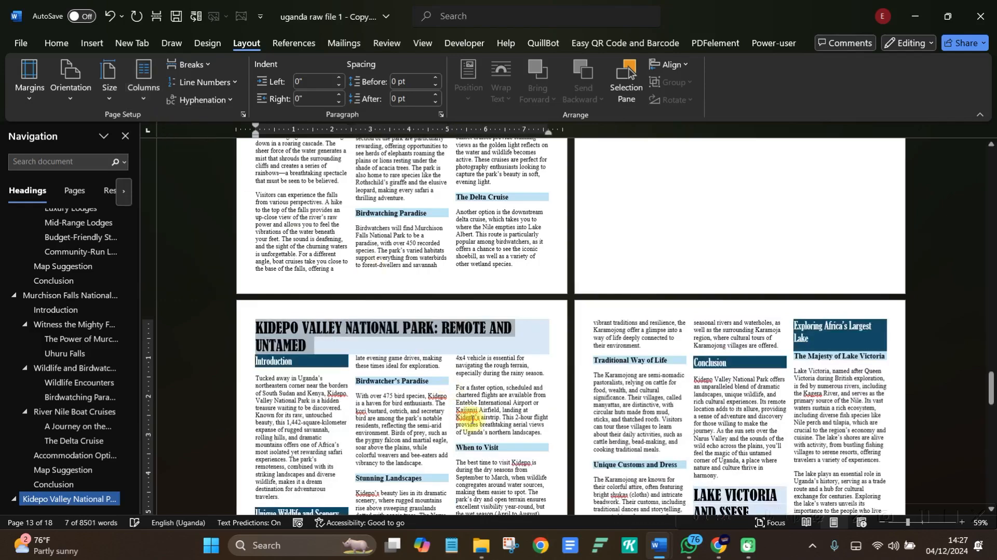
{"action": "left_click", "coordinate": [468, 410]}
{"action": "left_click", "coordinate": [520, 432]}
Insert a page break before the LAKE VICTORIA AND SSESE ISLANDS title and select that title.
{"action": "scroll", "coordinate": [710, 368], "scroll_direction": "down", "scroll_amount": 1}
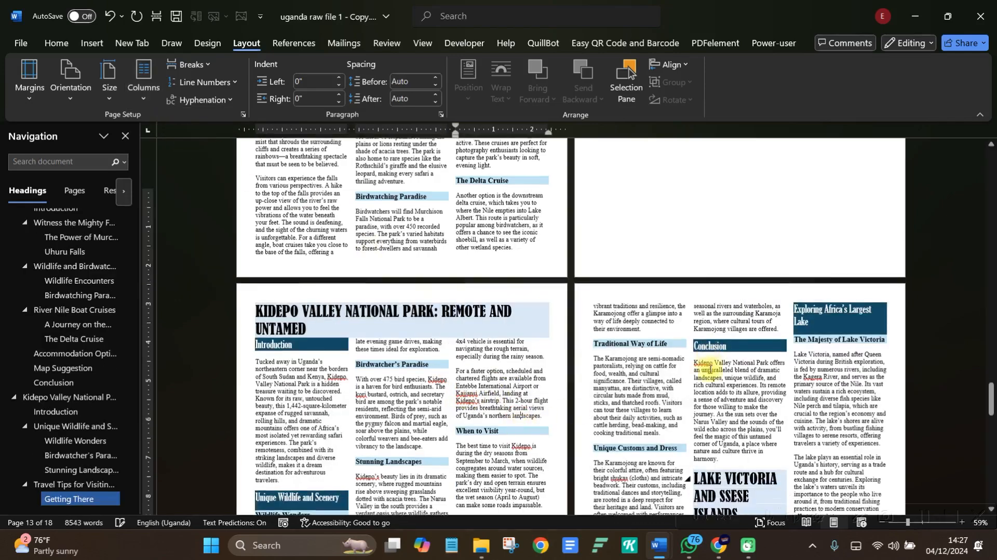
{"action": "scroll", "coordinate": [710, 369], "scroll_direction": "down", "scroll_amount": 5}
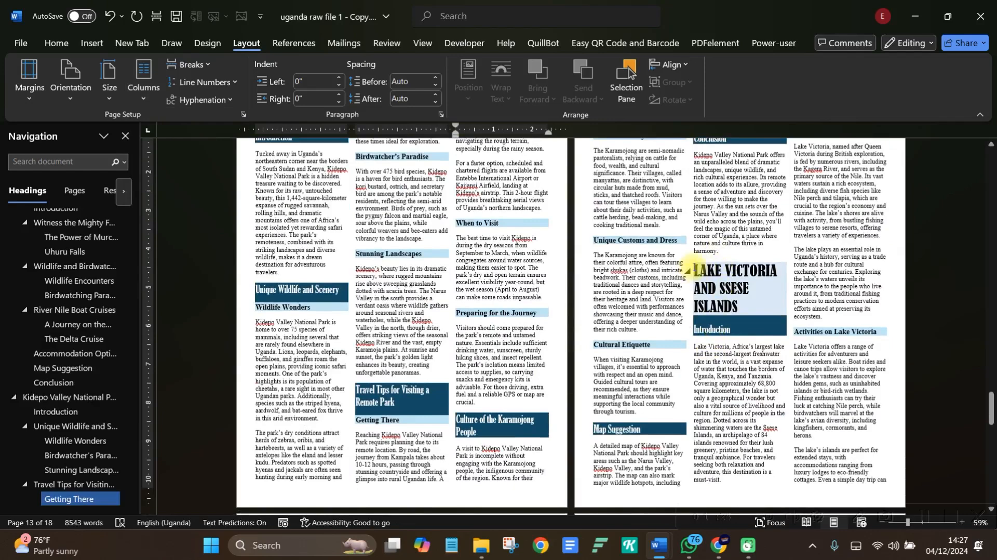
{"action": "left_click", "coordinate": [694, 269]}
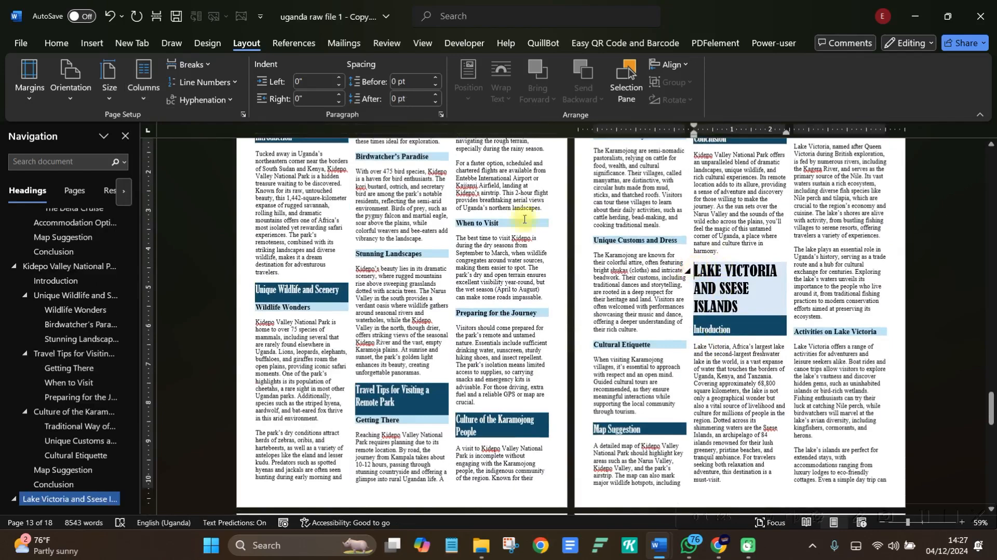
{"action": "left_click", "coordinate": [156, 15]}
{"action": "scroll", "coordinate": [317, 300], "scroll_direction": "down", "scroll_amount": 5}
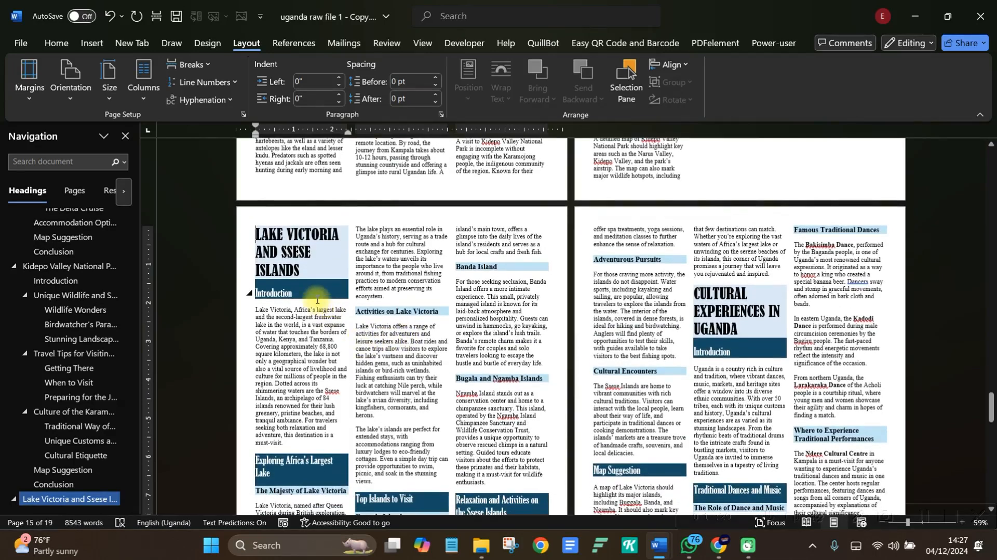
{"action": "left_click_drag", "start_coordinate": [300, 271], "coordinate": [256, 233]}
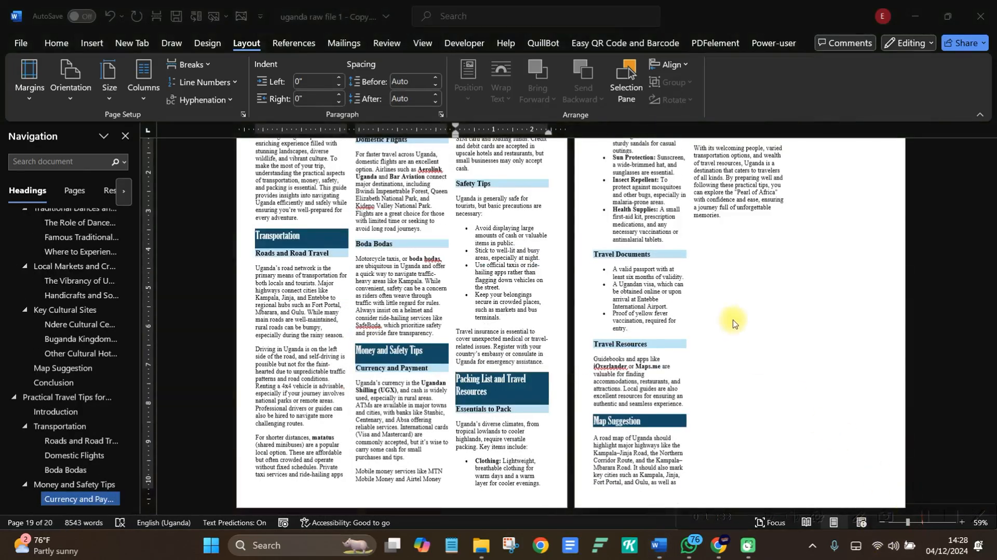
Centre the CULTURAL EXPERIENCES IN UGANDA title and update the Heading 1 style to match it.
{"action": "scroll", "coordinate": [597, 317], "scroll_direction": "up", "scroll_amount": 5}
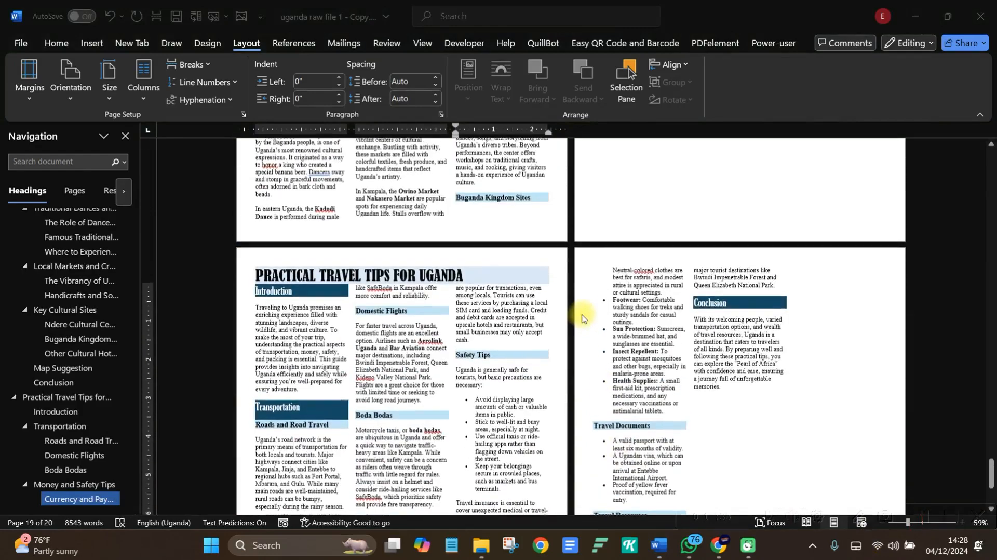
{"action": "scroll", "coordinate": [442, 344], "scroll_direction": "up", "scroll_amount": 13}
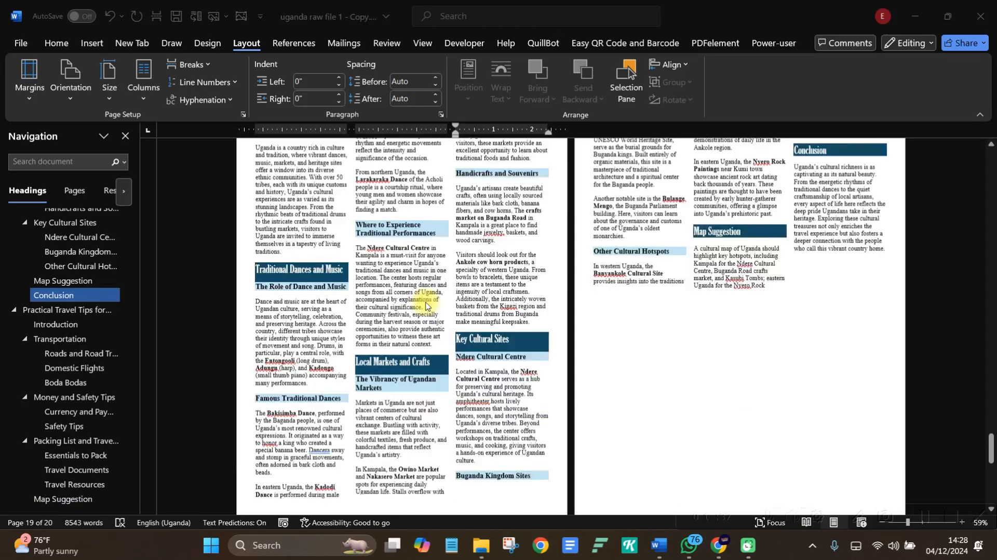
{"action": "scroll", "coordinate": [425, 305], "scroll_direction": "up", "scroll_amount": 2}
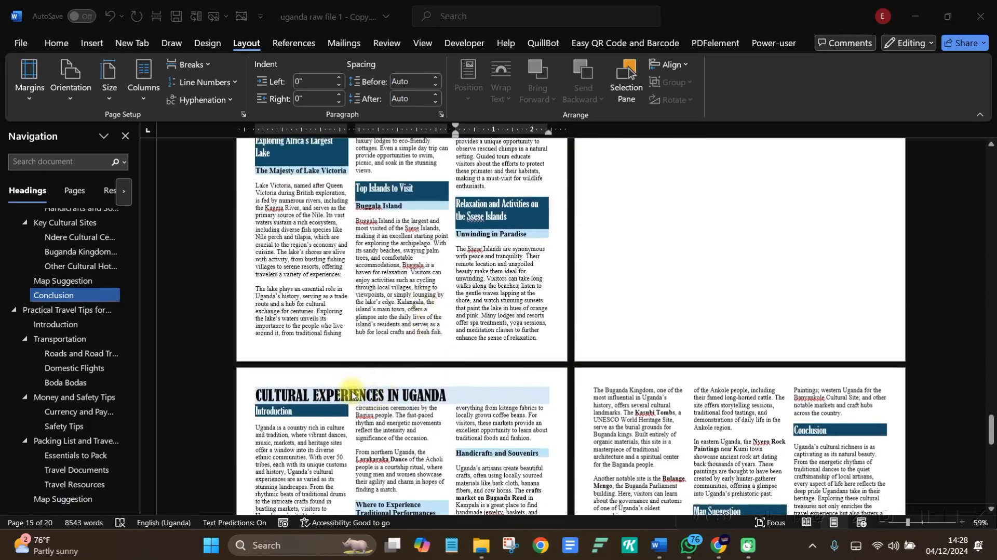
{"action": "scroll", "coordinate": [396, 386], "scroll_direction": "up", "scroll_amount": 1}
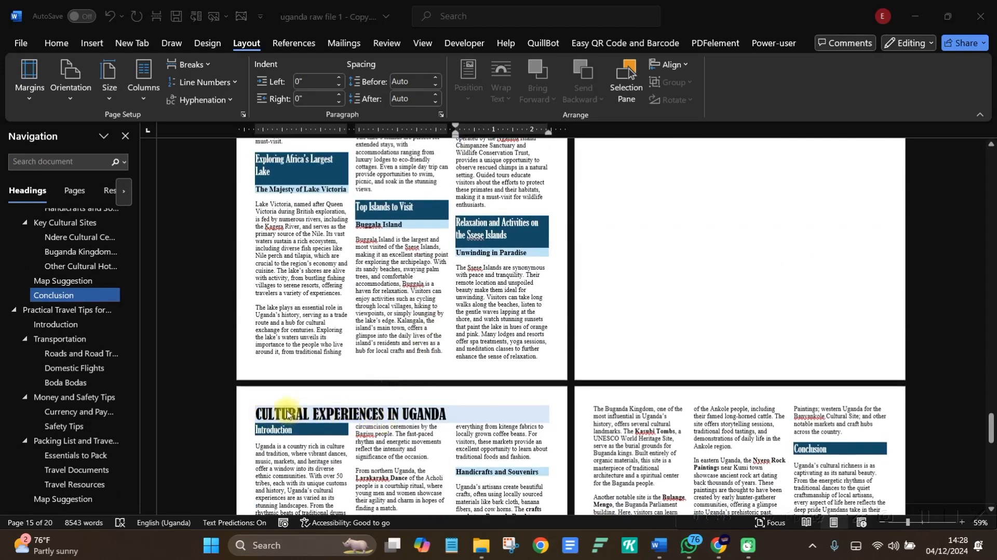
{"action": "scroll", "coordinate": [412, 420], "scroll_direction": "up", "scroll_amount": 3}
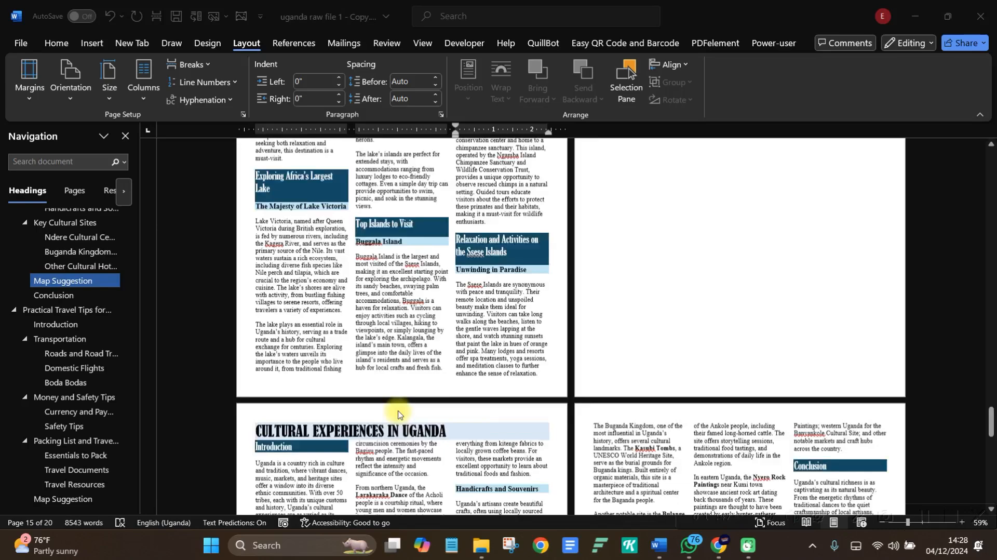
{"action": "scroll", "coordinate": [402, 405], "scroll_direction": "down", "scroll_amount": 5}
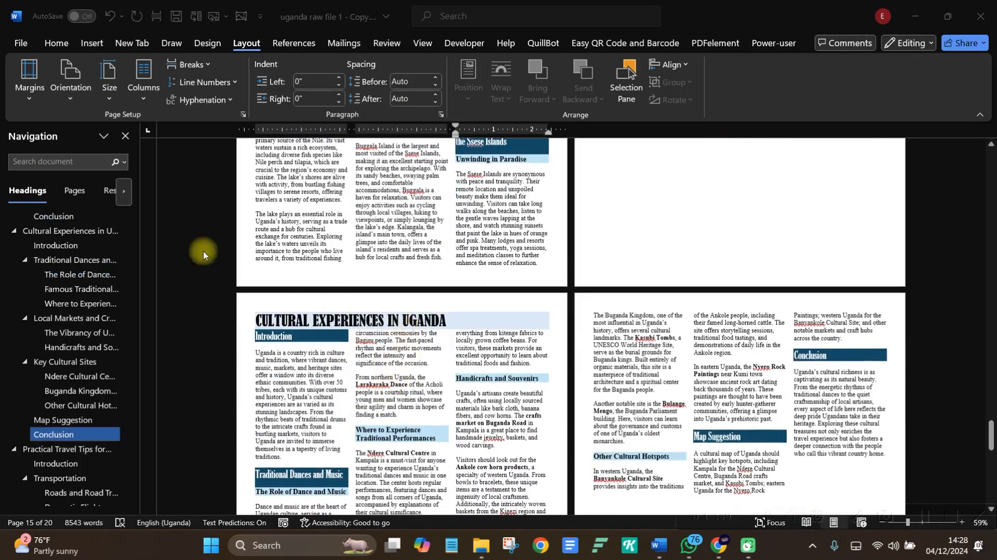
{"action": "left_click", "coordinate": [338, 321]}
{"action": "left_click_drag", "start_coordinate": [446, 316], "coordinate": [255, 320]}
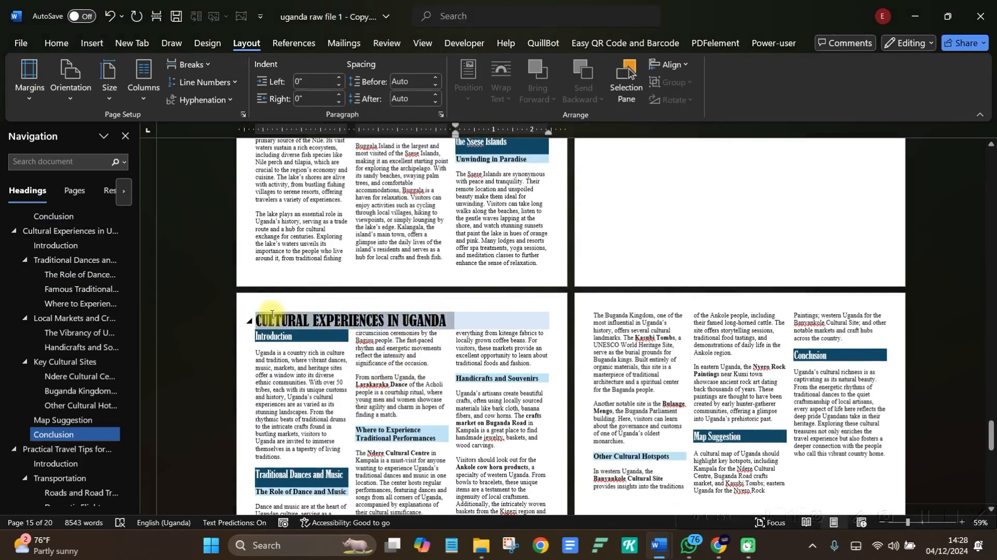
{"action": "left_click", "coordinate": [56, 43]}
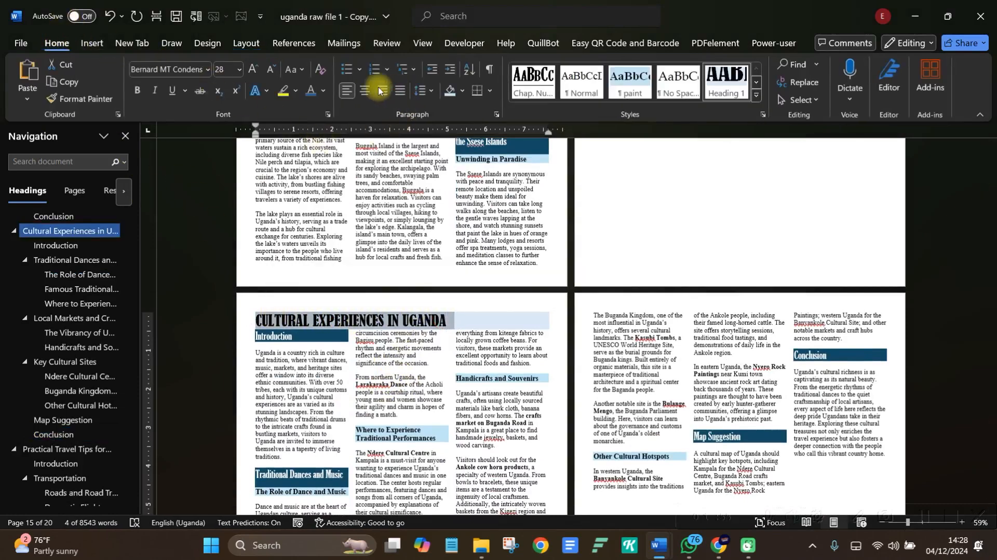
{"action": "left_click", "coordinate": [364, 92]}
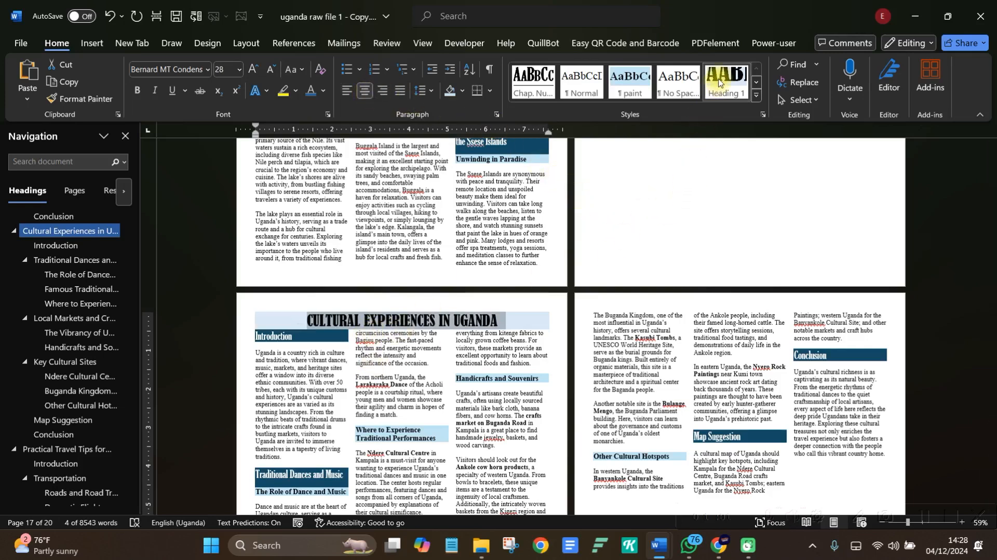
{"action": "right_click", "coordinate": [725, 82]}
{"action": "left_click", "coordinate": [756, 96]}
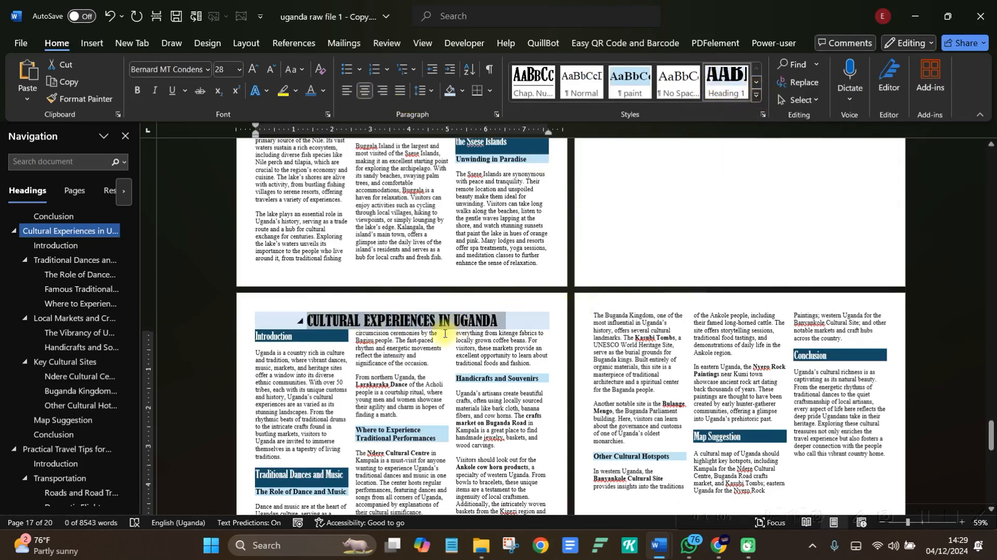
Reduce the font size of the KIDEPO VALLEY NATIONAL PARK: REMOTE AND UNTAMED title to 26.
{"action": "scroll", "coordinate": [444, 331], "scroll_direction": "up", "scroll_amount": 5}
{"action": "scroll", "coordinate": [354, 343], "scroll_direction": "up", "scroll_amount": 1}
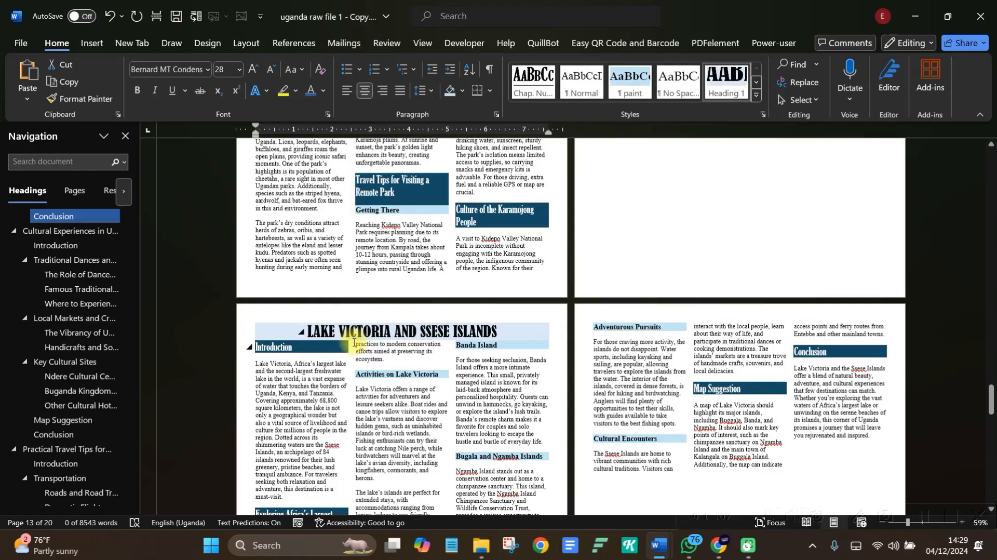
{"action": "scroll", "coordinate": [415, 335], "scroll_direction": "up", "scroll_amount": 5}
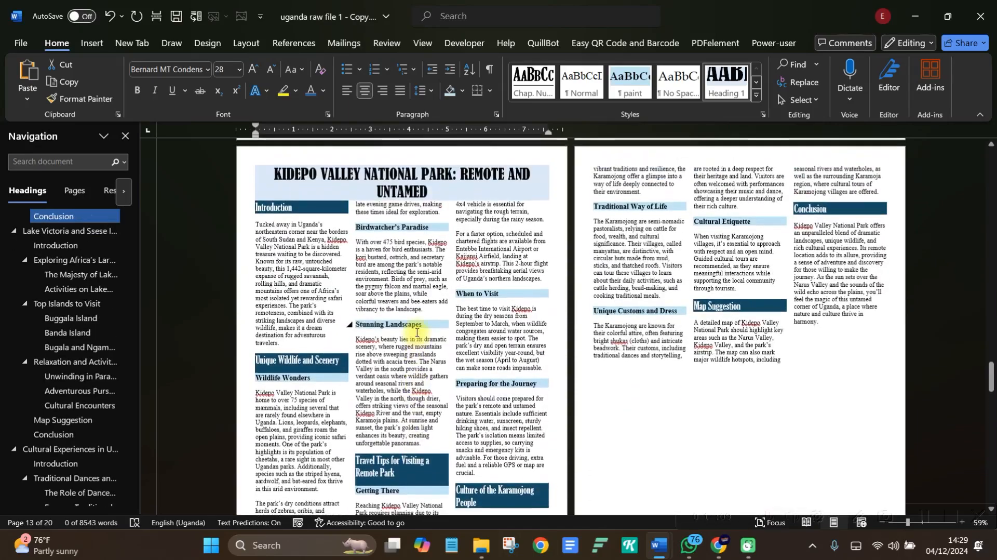
{"action": "scroll", "coordinate": [416, 331], "scroll_direction": "up", "scroll_amount": 4}
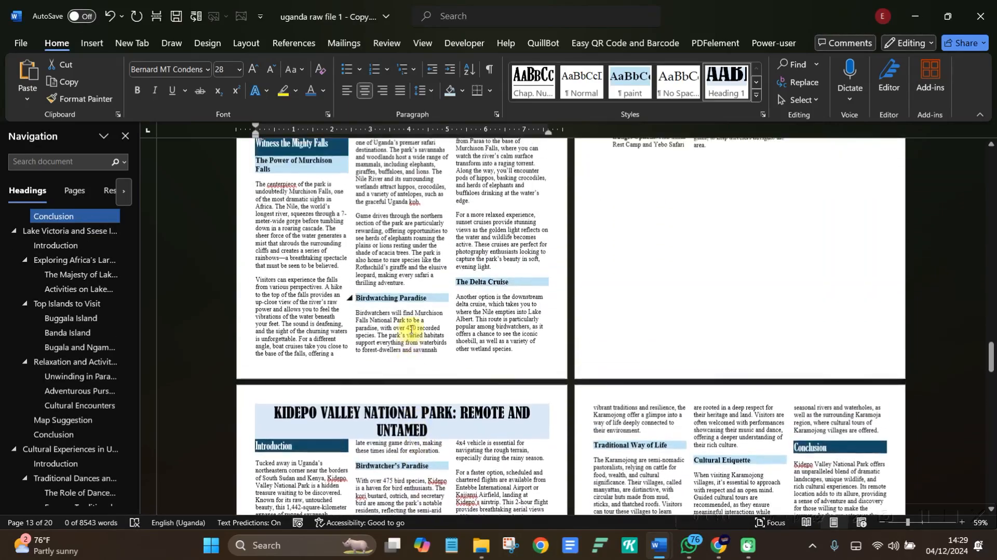
{"action": "scroll", "coordinate": [411, 329], "scroll_direction": "down", "scroll_amount": 2}
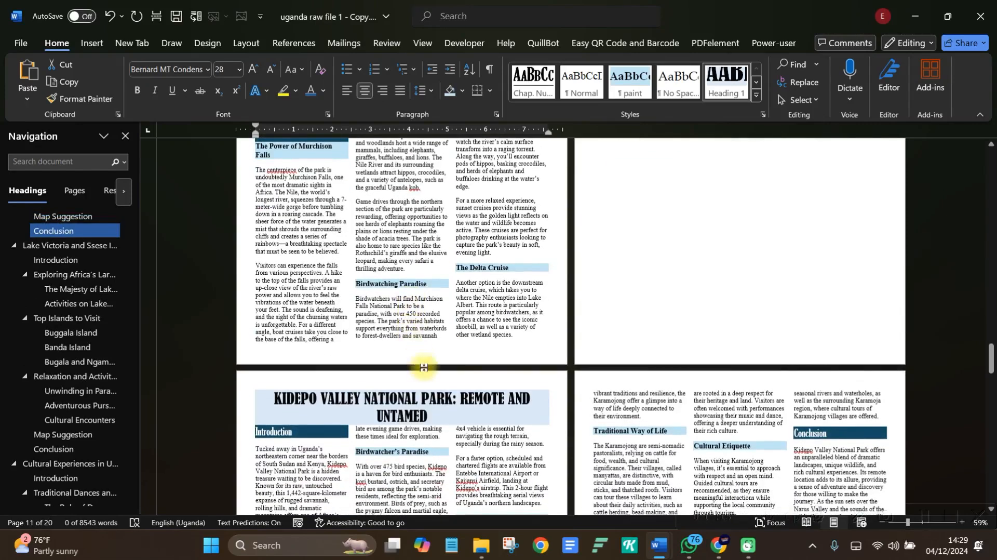
{"action": "left_click_drag", "start_coordinate": [427, 414], "coordinate": [267, 399]}
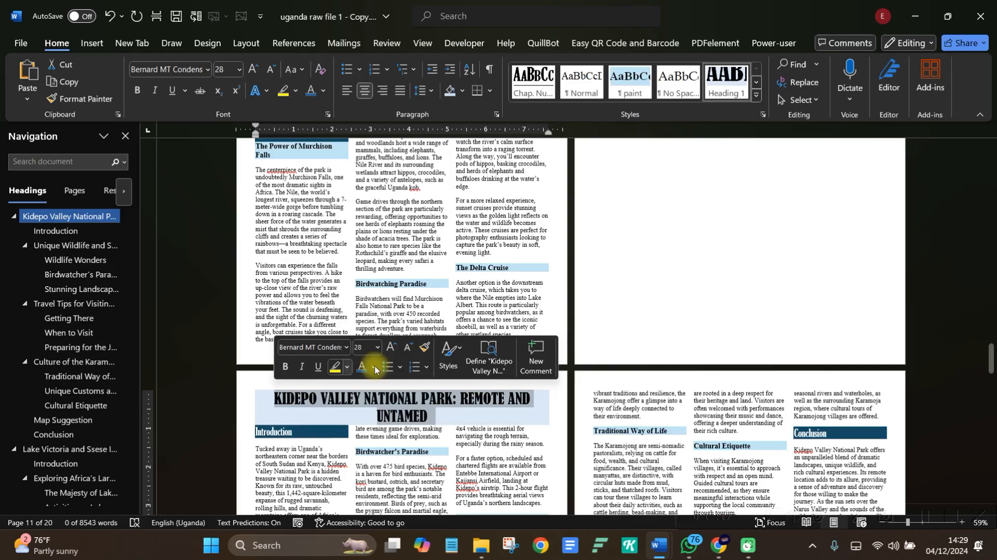
{"action": "left_click", "coordinate": [405, 348]}
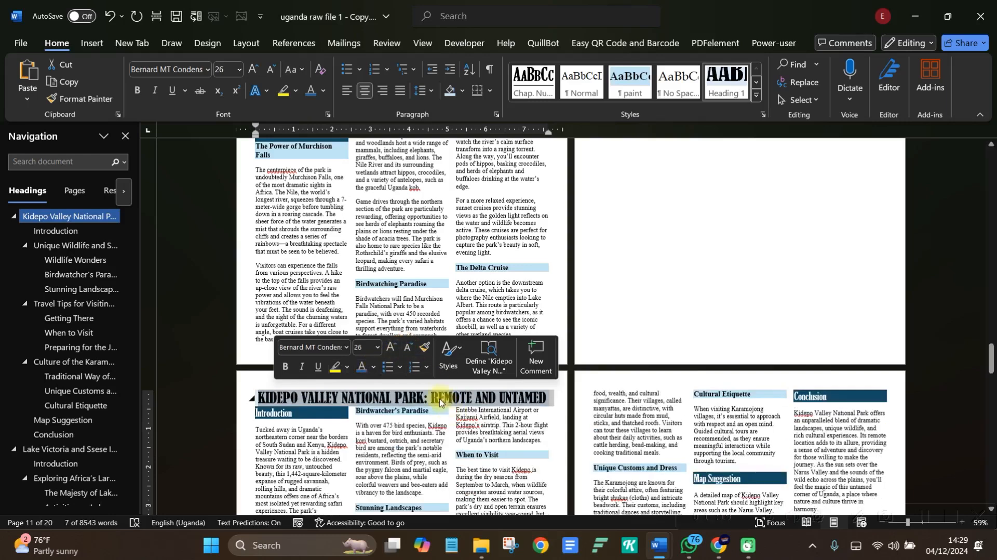
{"action": "left_click", "coordinate": [111, 17]}
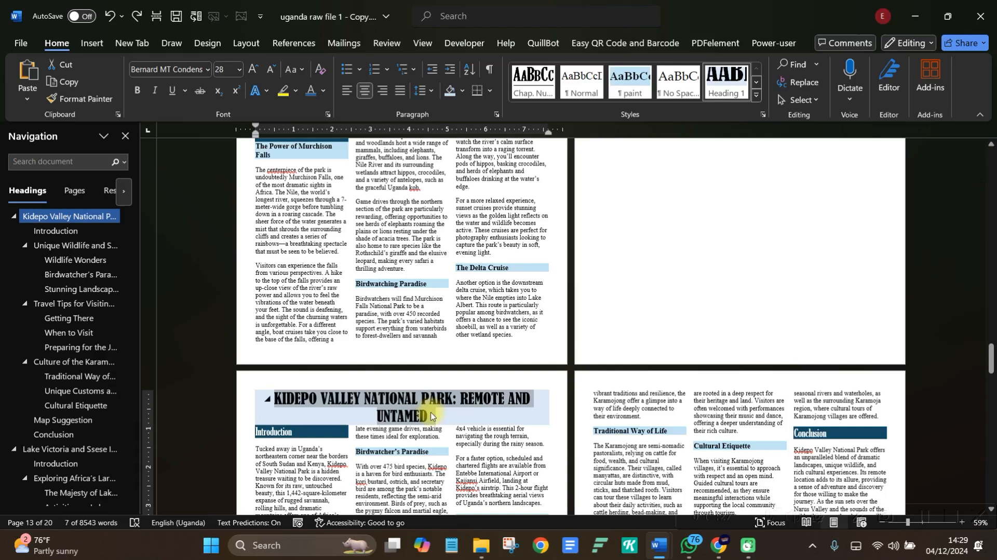
{"action": "left_click", "coordinate": [272, 71]}
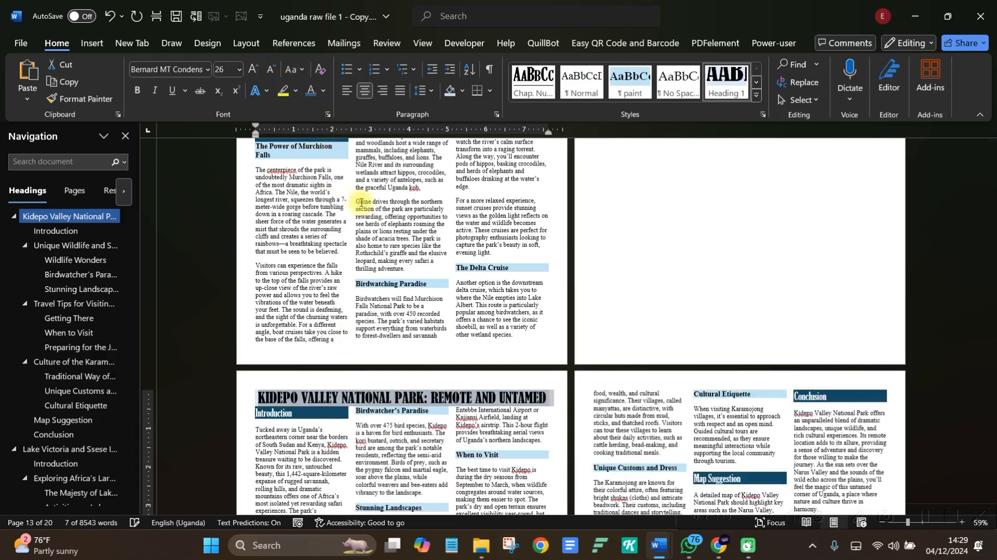
{"action": "left_click", "coordinate": [431, 398]}
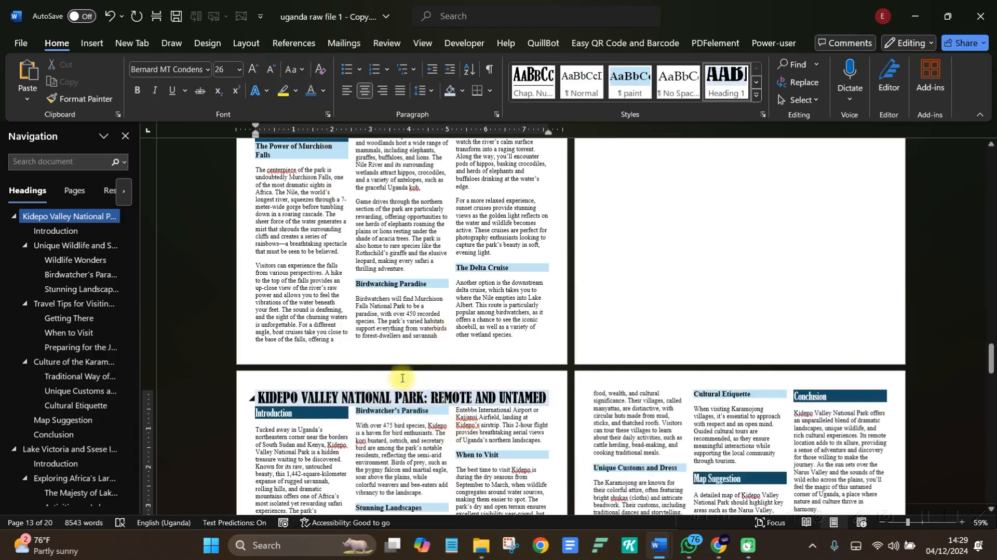
Review the chapter title layouts from Kidepo Valley National Park back to the INTRODUCTION chapter.
{"action": "scroll", "coordinate": [435, 399], "scroll_direction": "up", "scroll_amount": 10}
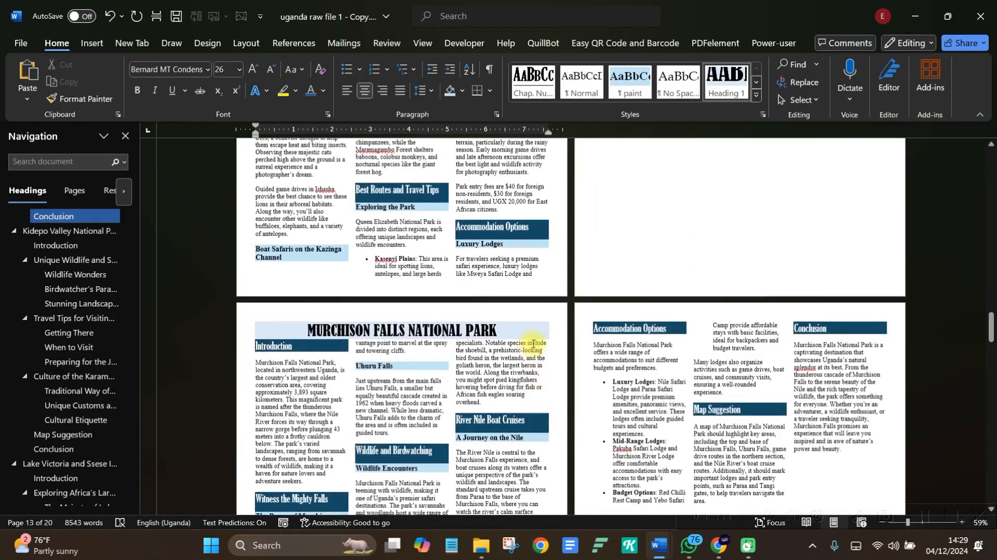
{"action": "scroll", "coordinate": [482, 359], "scroll_direction": "up", "scroll_amount": 5}
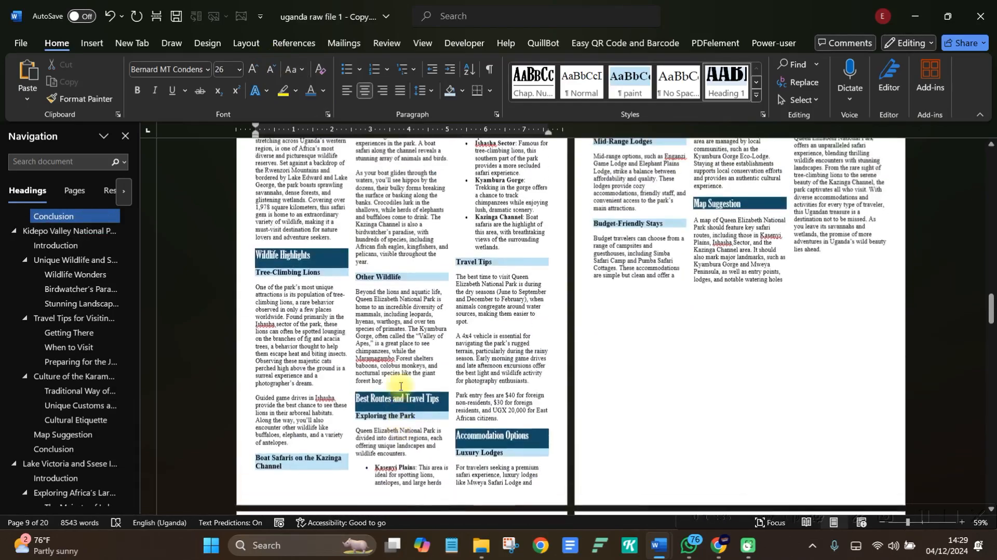
{"action": "scroll", "coordinate": [400, 386], "scroll_direction": "up", "scroll_amount": 6}
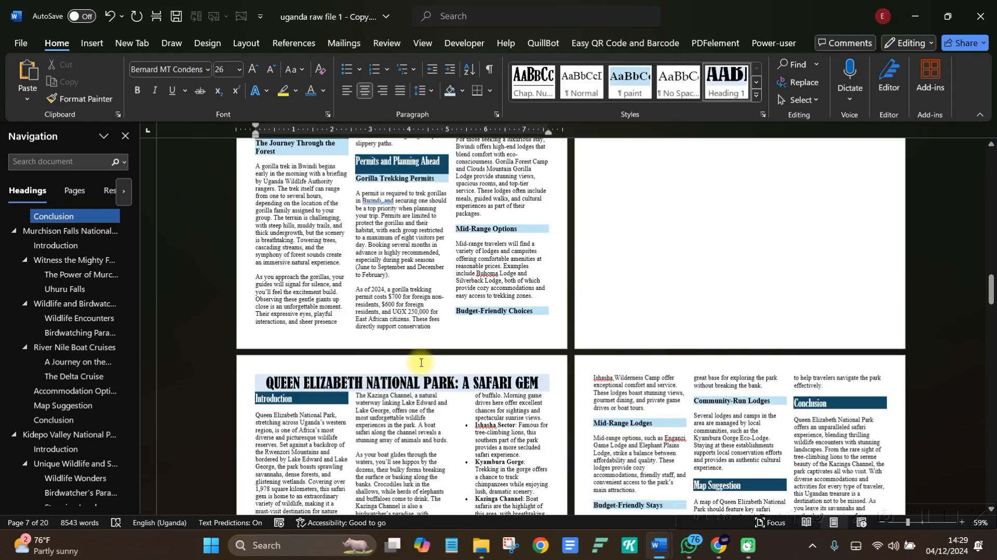
{"action": "scroll", "coordinate": [420, 359], "scroll_direction": "up", "scroll_amount": 7}
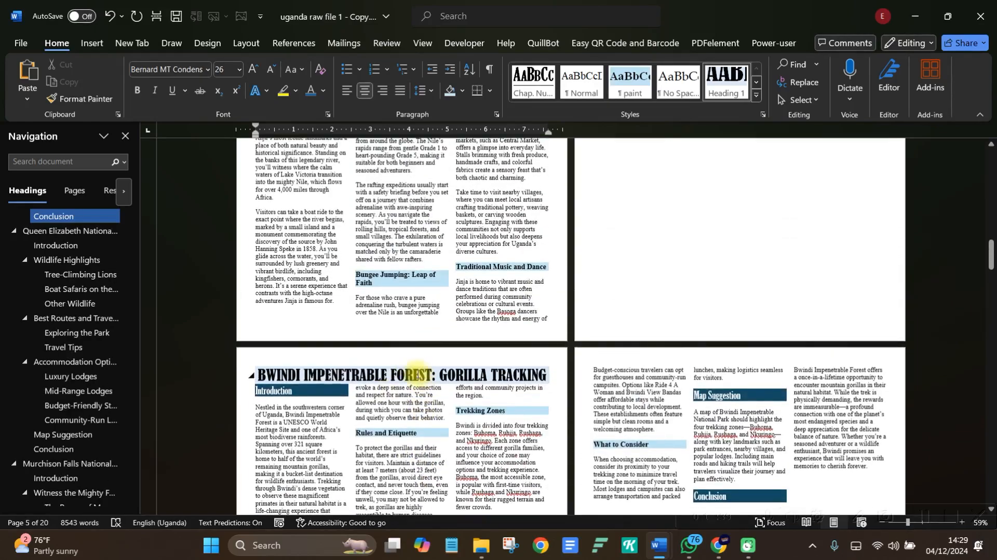
{"action": "scroll", "coordinate": [417, 371], "scroll_direction": "up", "scroll_amount": 8}
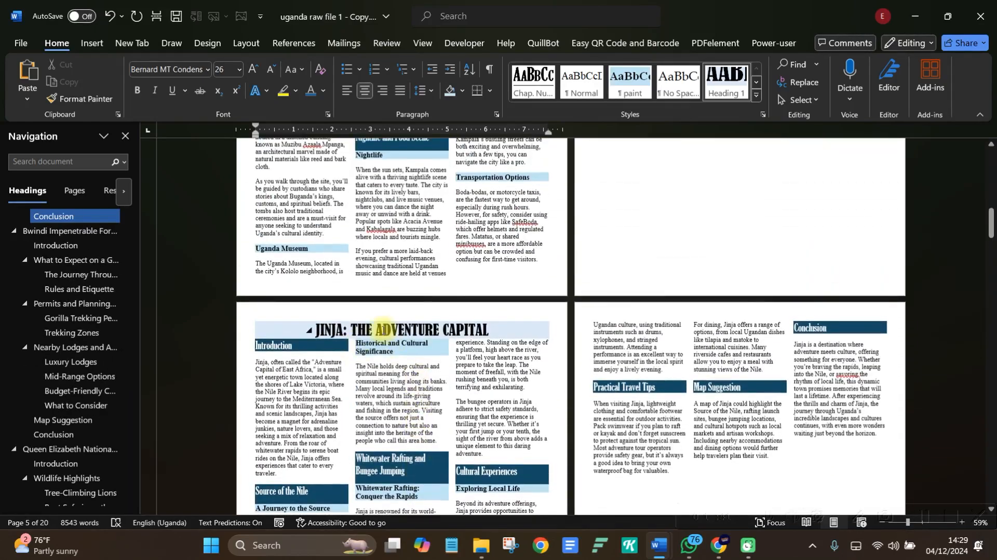
{"action": "scroll", "coordinate": [383, 330], "scroll_direction": "up", "scroll_amount": 8}
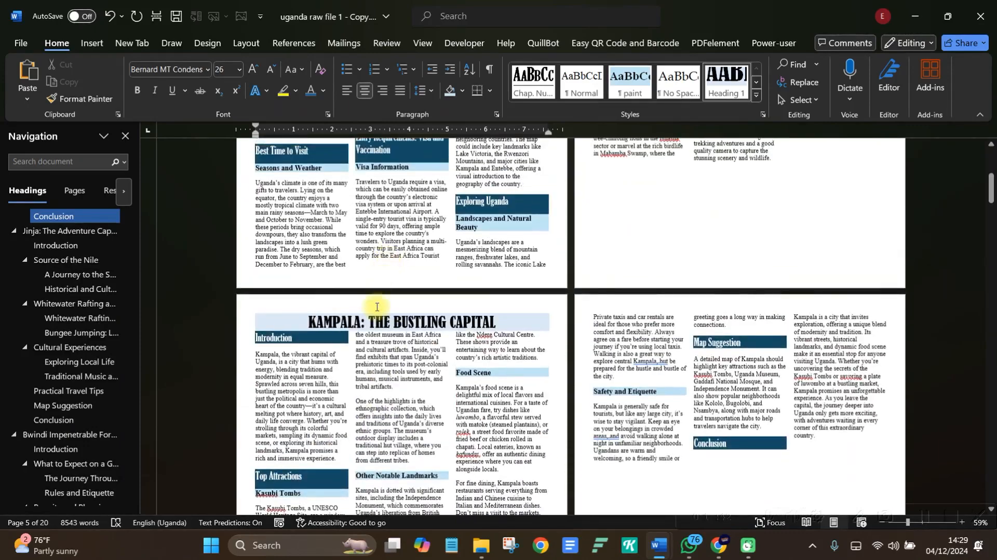
{"action": "scroll", "coordinate": [377, 307], "scroll_direction": "up", "scroll_amount": 3}
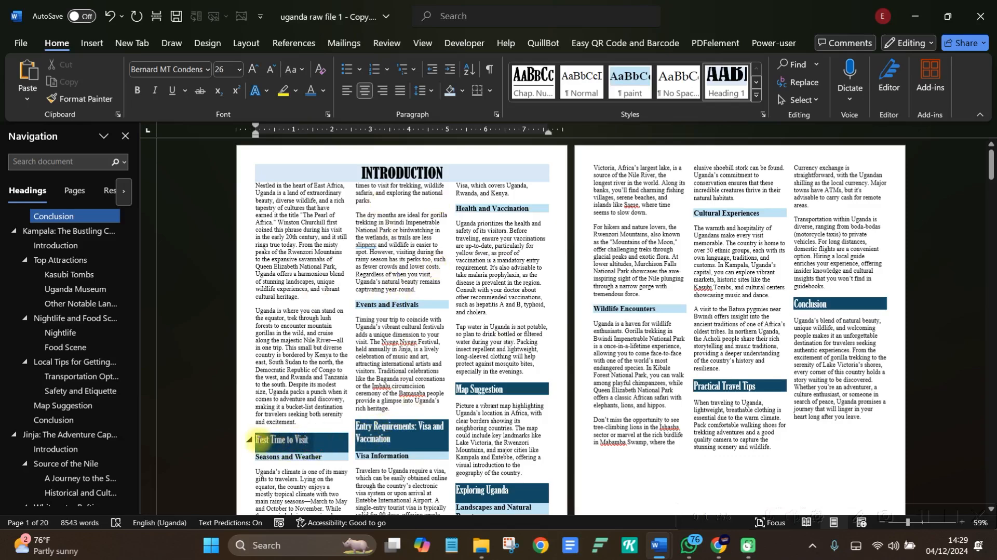
{"action": "left_click_drag", "start_coordinate": [261, 440], "coordinate": [258, 441]}
{"action": "left_click", "coordinate": [471, 370]}
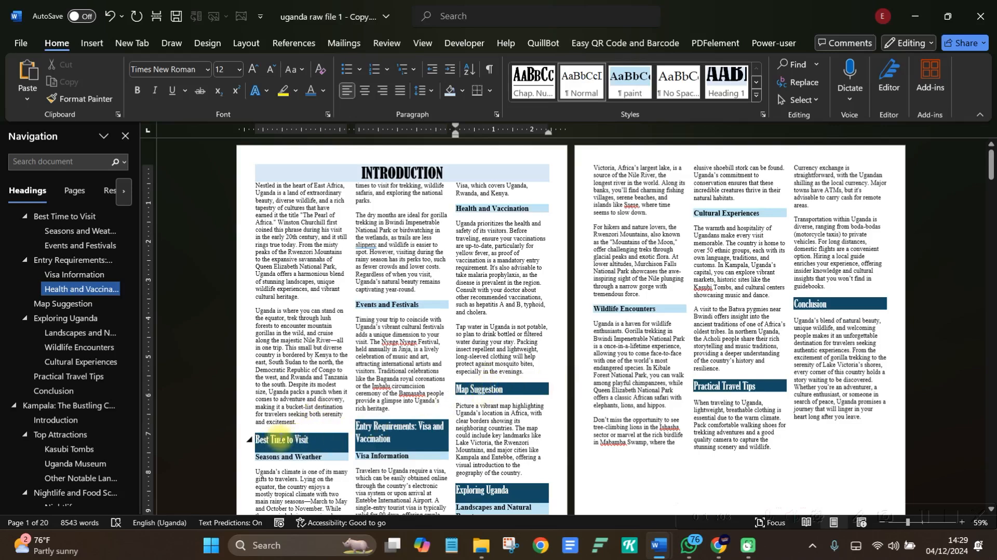
Set the paragraph spacing before and after the Best Time to Visit heading to 0 pt.
{"action": "left_click", "coordinate": [274, 442]}
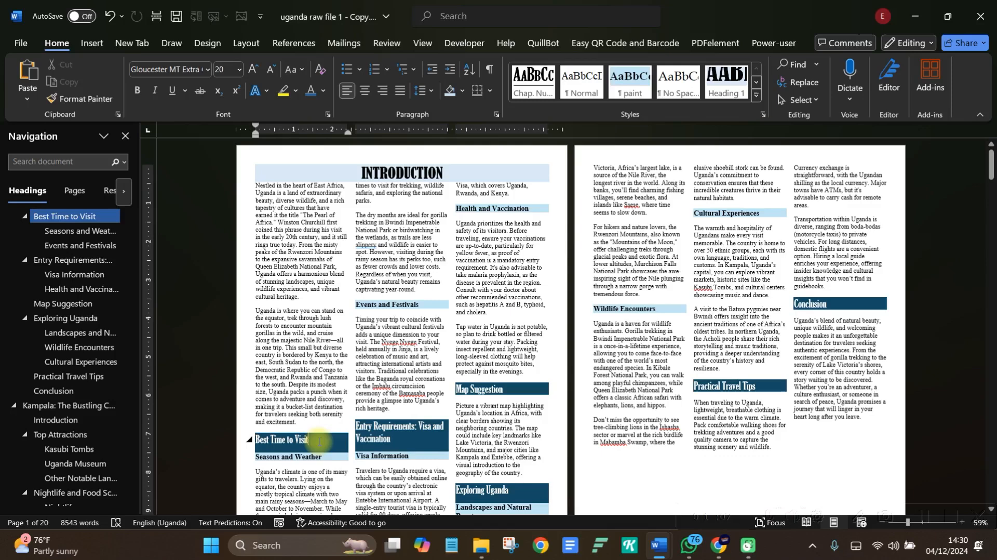
{"action": "left_click_drag", "start_coordinate": [314, 439], "coordinate": [254, 440]}
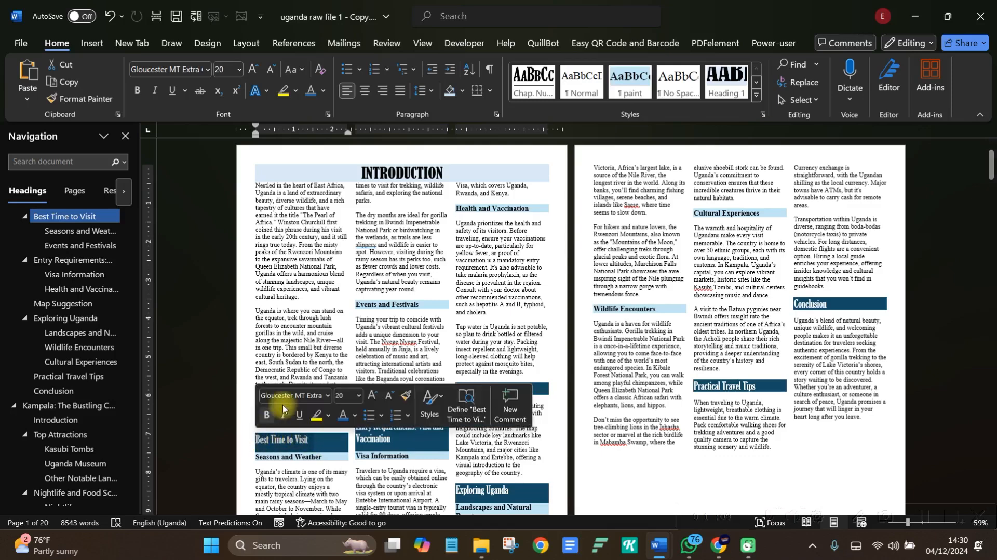
{"action": "left_click", "coordinate": [422, 90]}
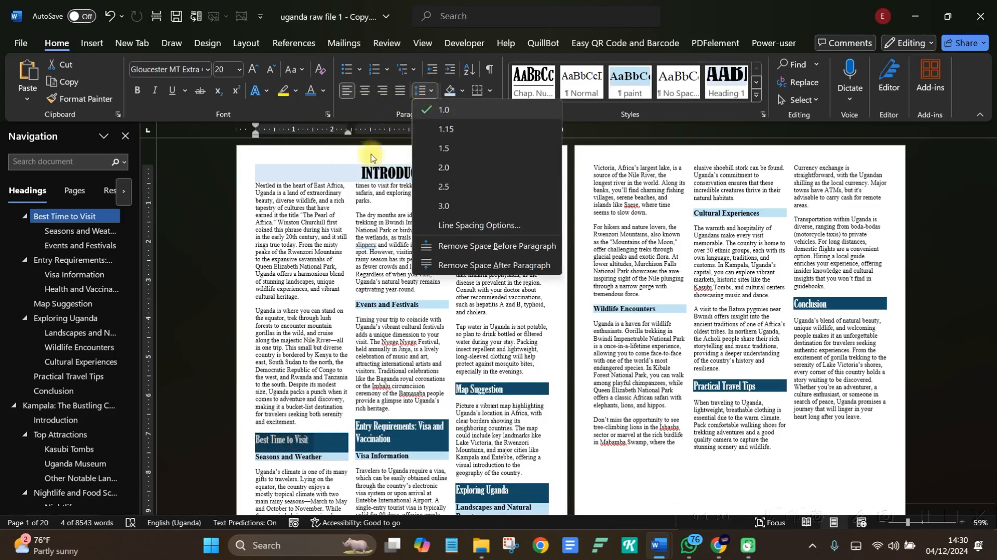
{"action": "left_click", "coordinate": [452, 225]}
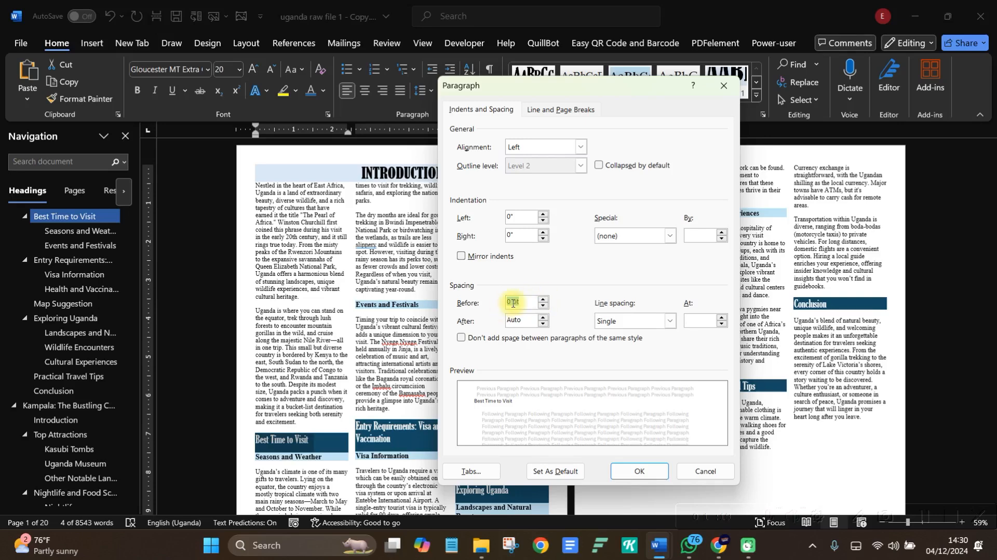
{"action": "left_click", "coordinate": [545, 315]}
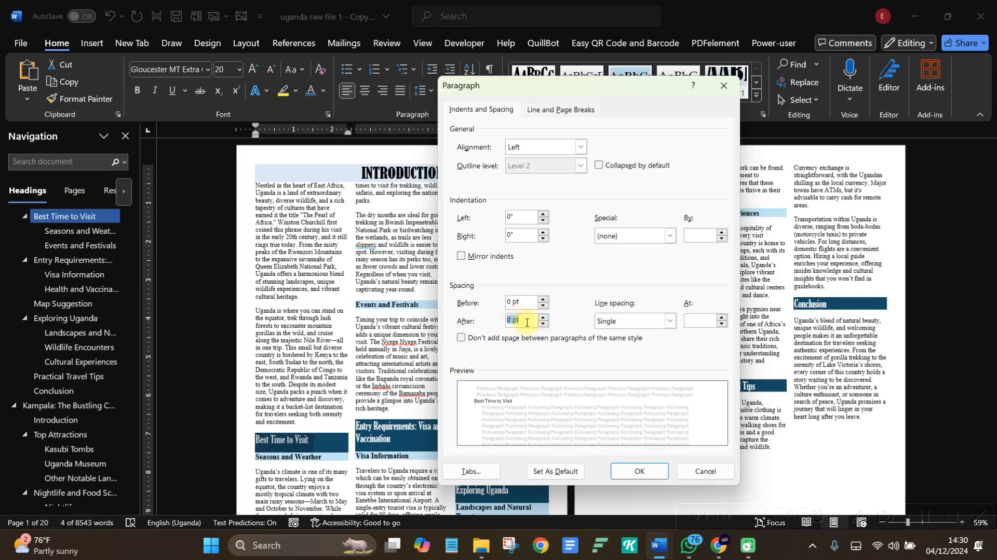
{"action": "left_click", "coordinate": [645, 472]}
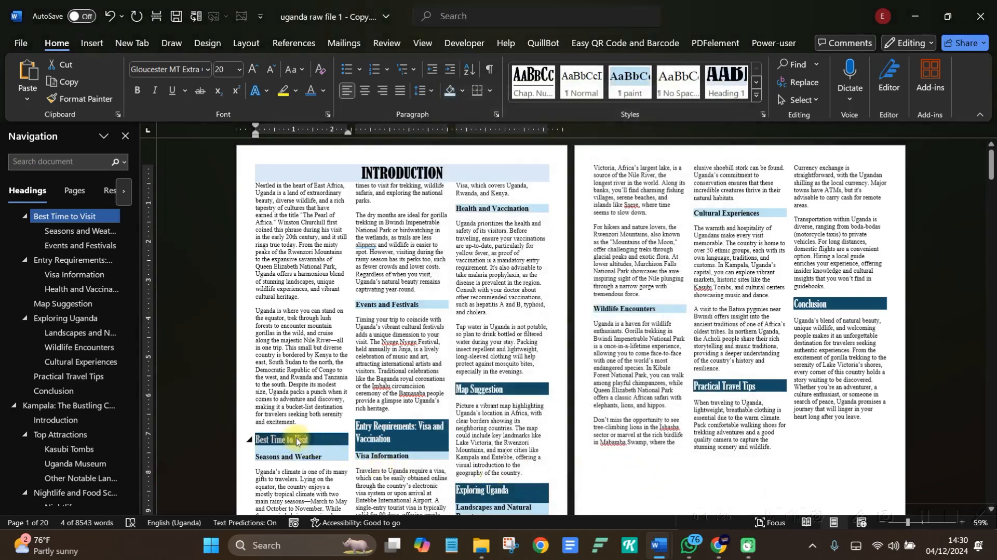
Update the Heading 2 style to match the Best Time to Visit heading.
{"action": "left_click", "coordinate": [756, 82]}
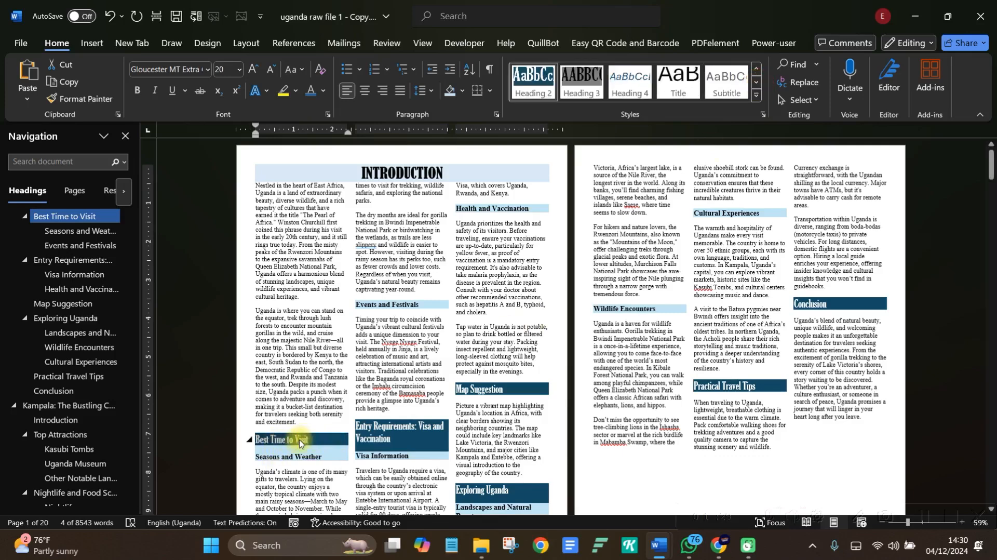
{"action": "right_click", "coordinate": [529, 75]}
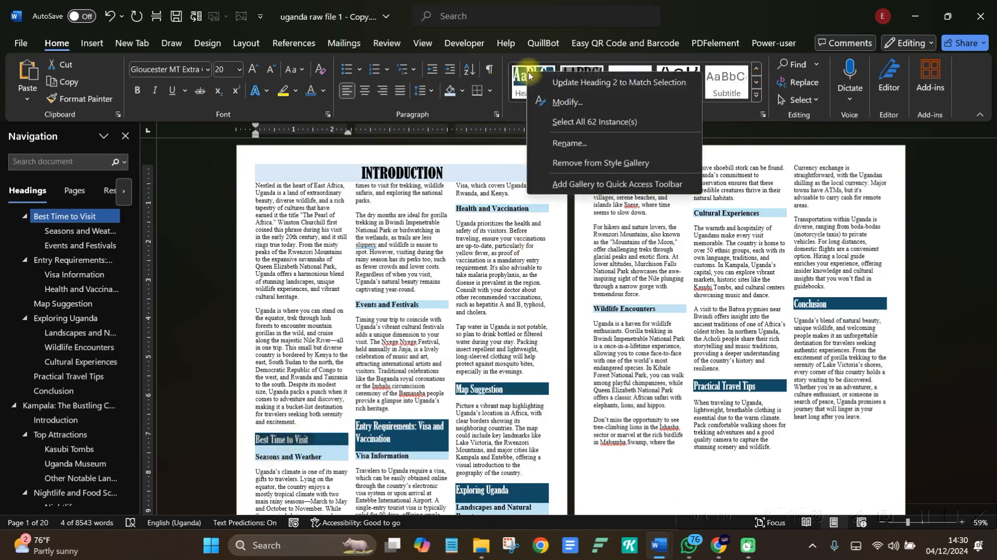
{"action": "left_click", "coordinate": [557, 83]}
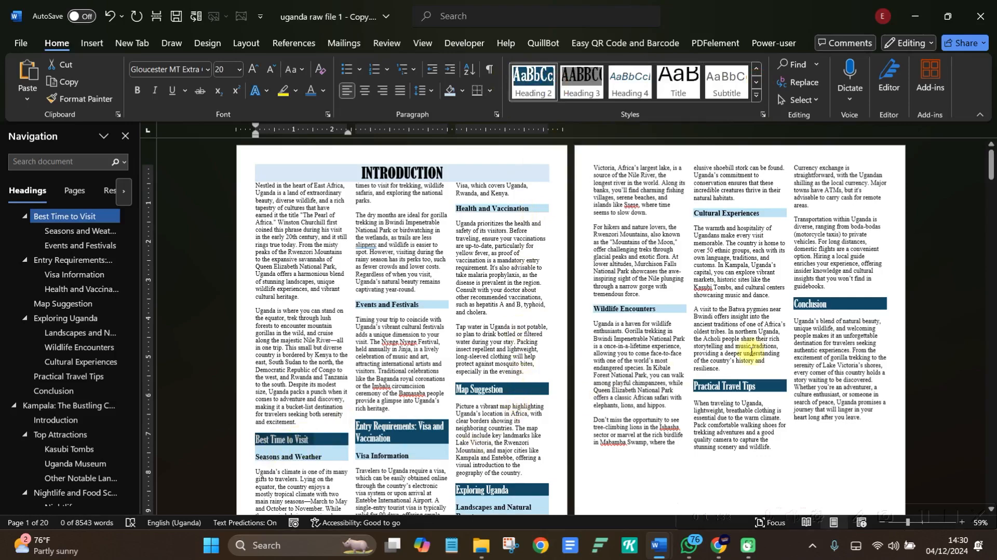
{"action": "scroll", "coordinate": [735, 372], "scroll_direction": "down", "scroll_amount": 3}
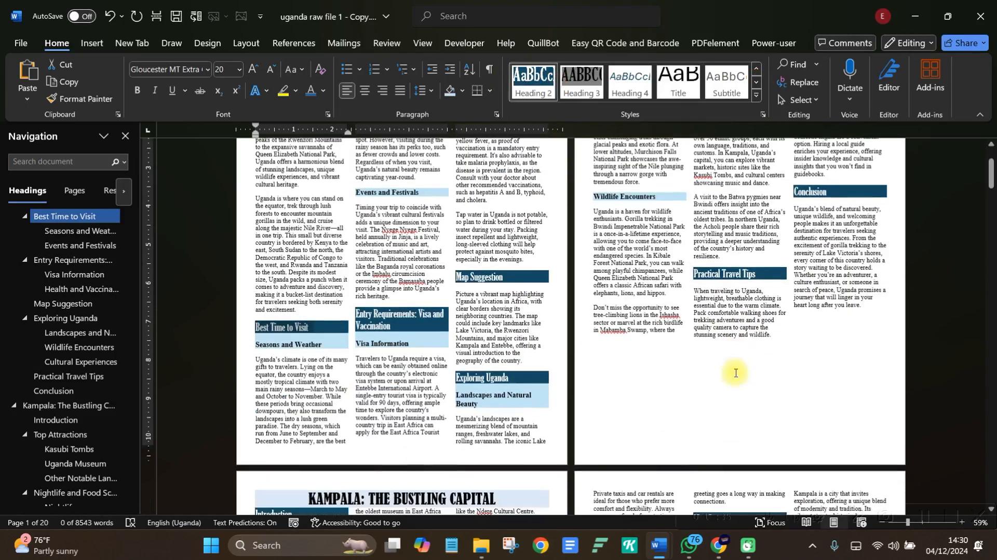
{"action": "scroll", "coordinate": [723, 374], "scroll_direction": "up", "scroll_amount": 2}
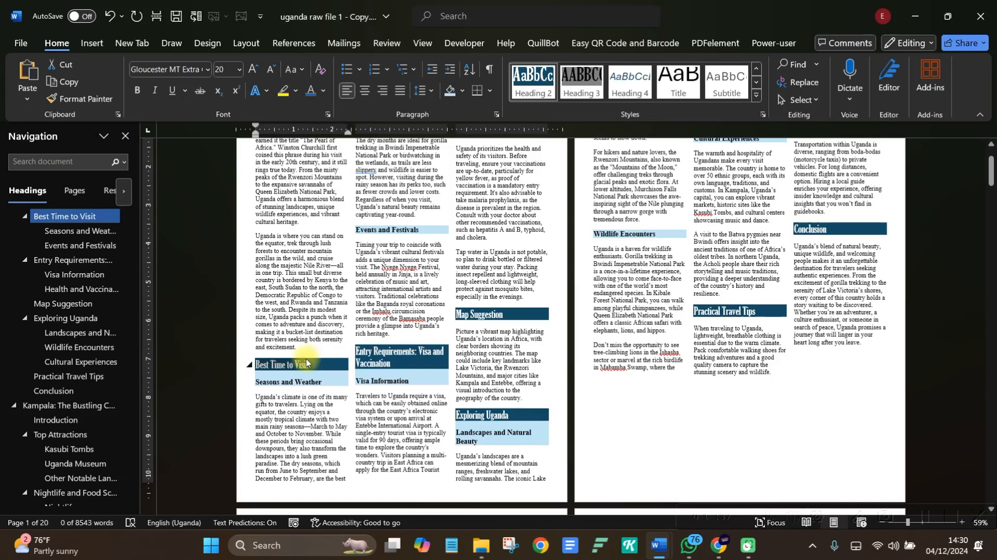
Set the paragraph spacing before and after the Seasons and Weather subheading to 0 pt.
{"action": "left_click", "coordinate": [328, 379]}
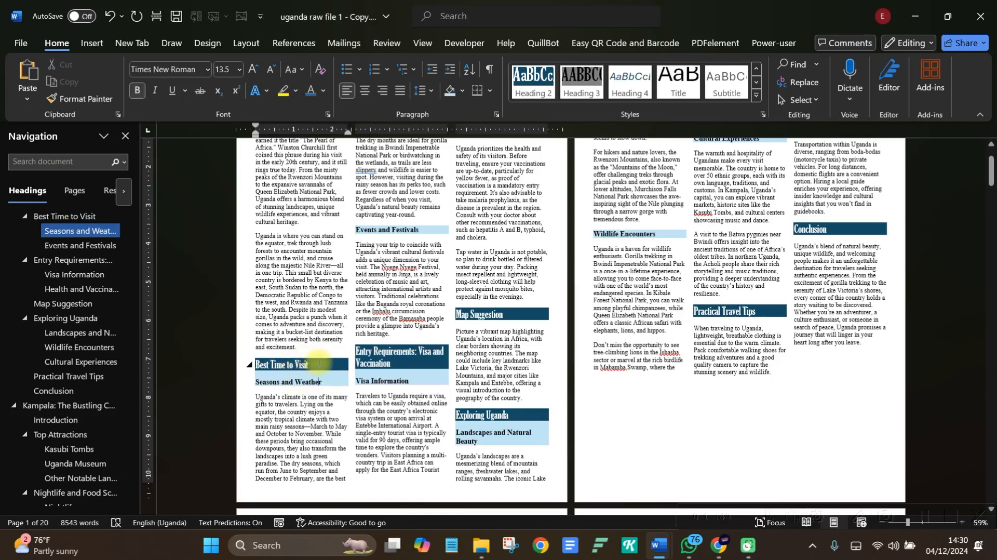
{"action": "left_click_drag", "start_coordinate": [314, 379], "coordinate": [252, 380]}
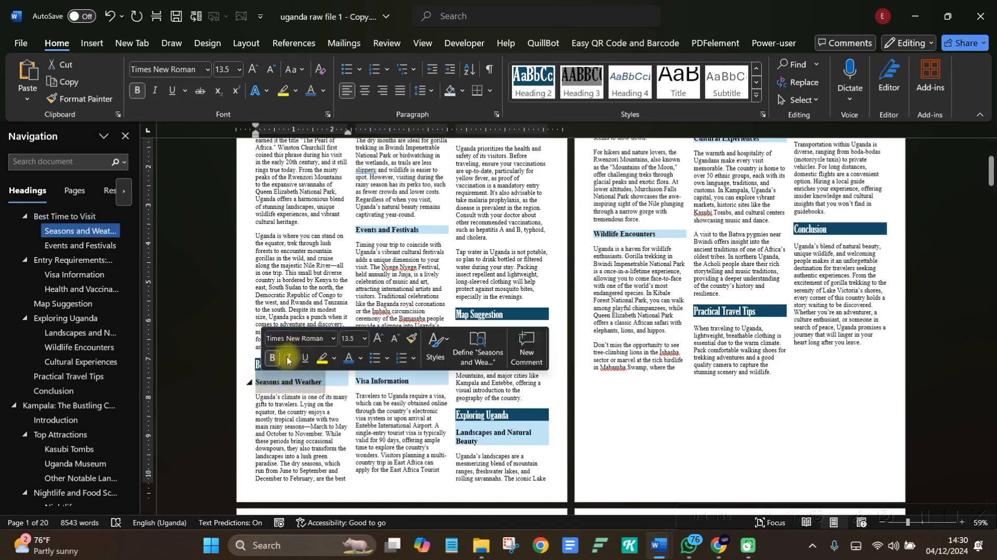
{"action": "left_click", "coordinate": [426, 92]}
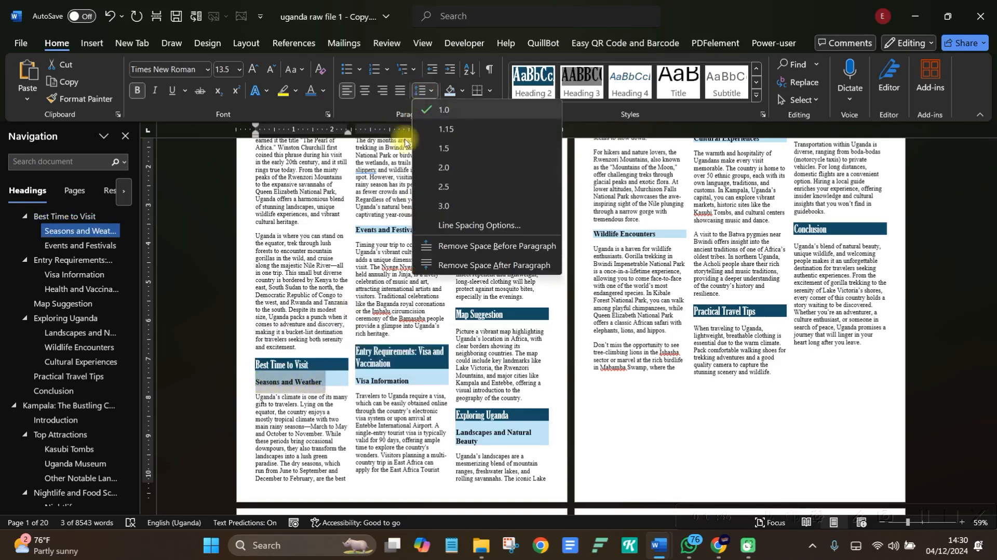
{"action": "left_click", "coordinate": [445, 223]}
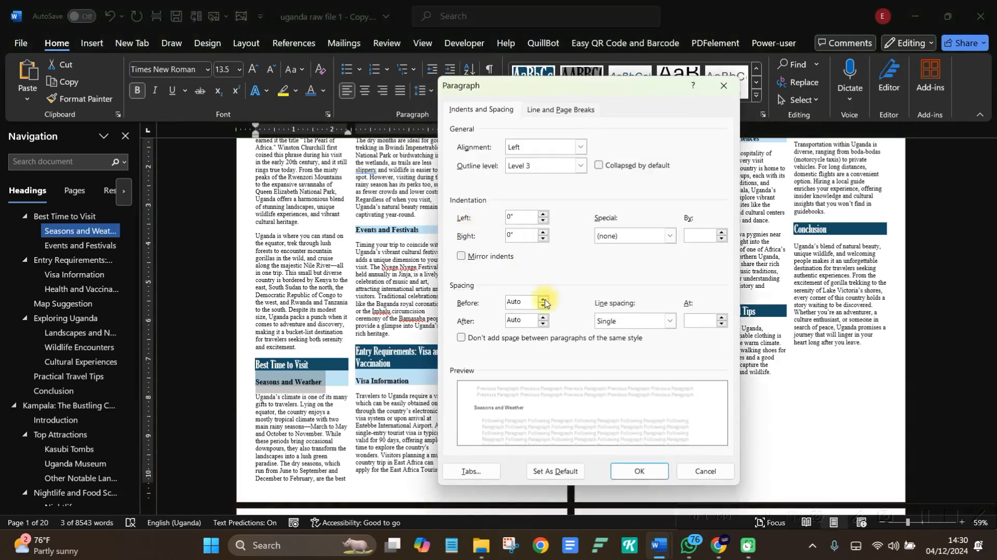
{"action": "left_click", "coordinate": [543, 304]}
{"action": "left_click", "coordinate": [544, 322]}
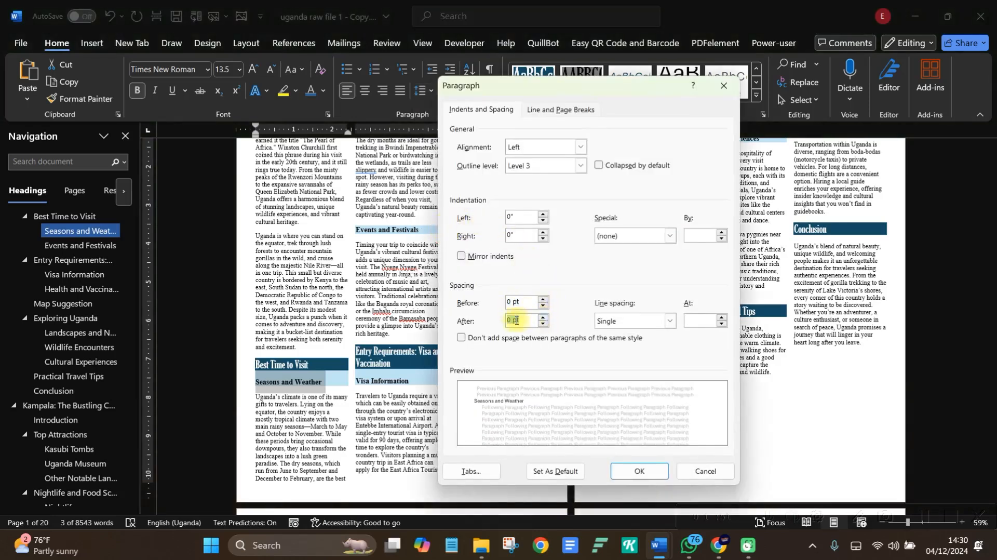
{"action": "left_click", "coordinate": [639, 471]}
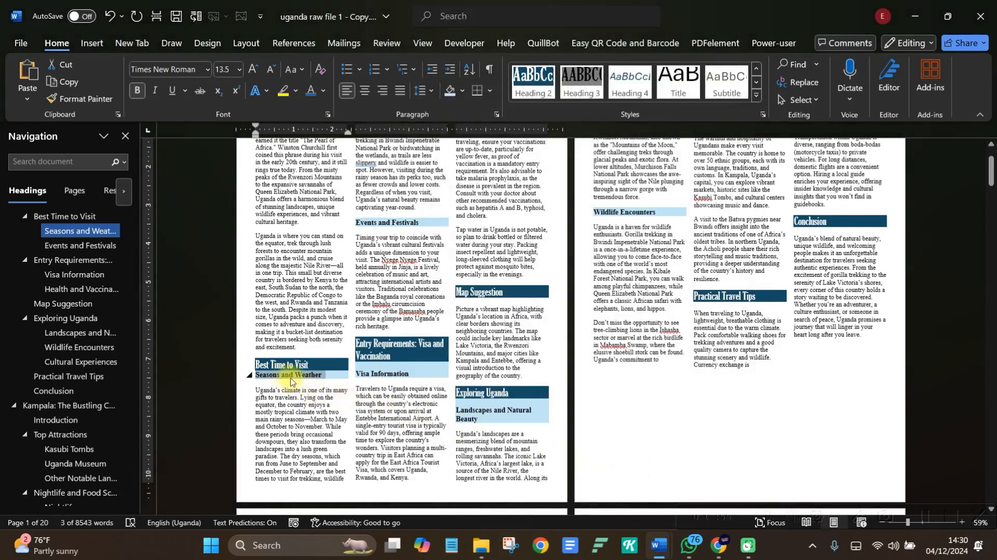
Update the paint style to match the Seasons and Weather subheading.
{"action": "left_click", "coordinate": [758, 69]}
{"action": "right_click", "coordinate": [625, 78]}
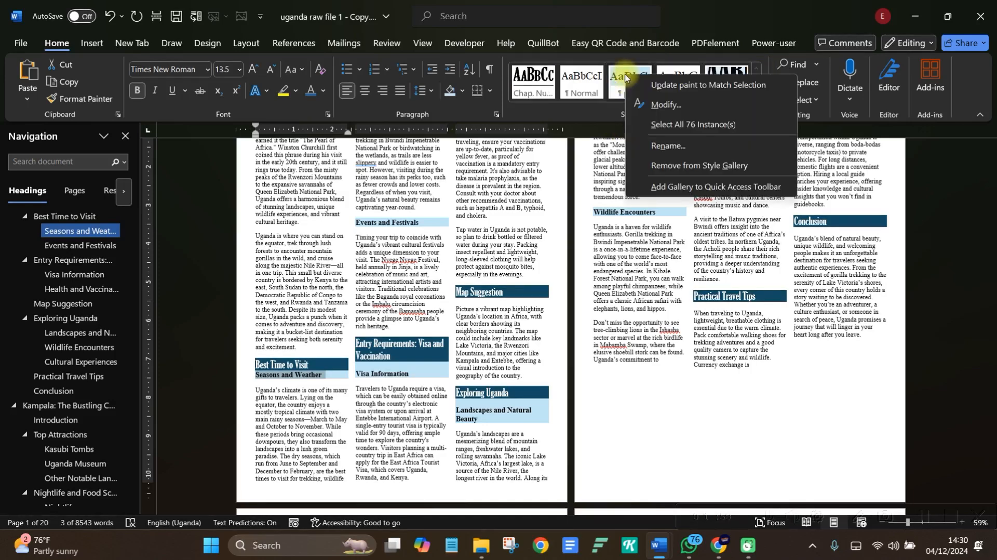
{"action": "left_click", "coordinate": [658, 92]}
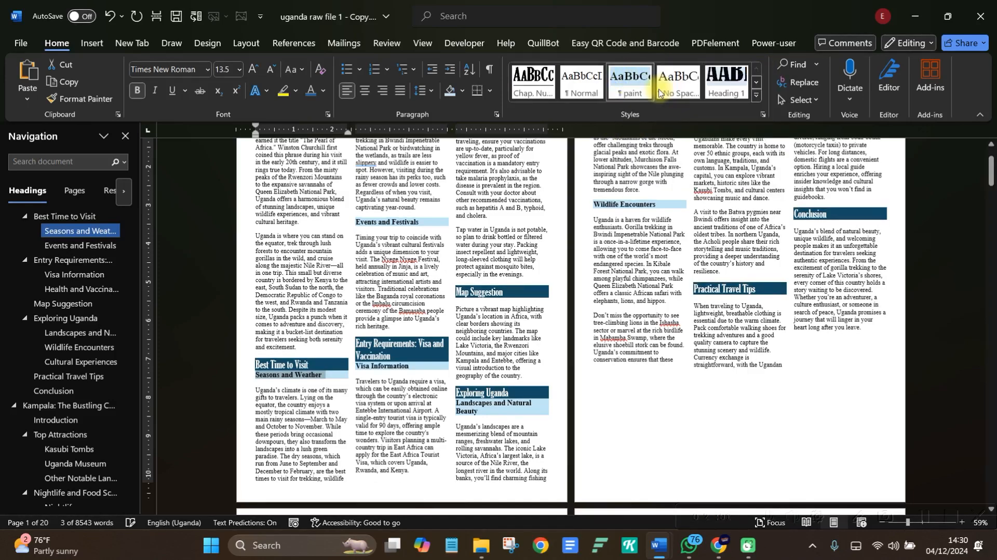
{"action": "left_click", "coordinate": [323, 382]}
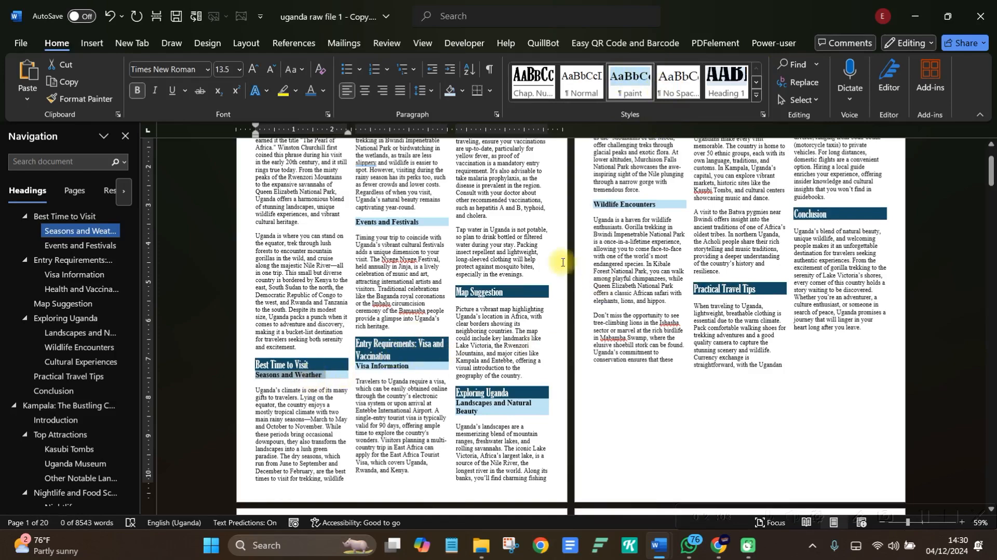
Check the heading and subheading spacing across the Introduction, Kampala and Jinja chapters.
{"action": "scroll", "coordinate": [595, 283], "scroll_direction": "up", "scroll_amount": 3}
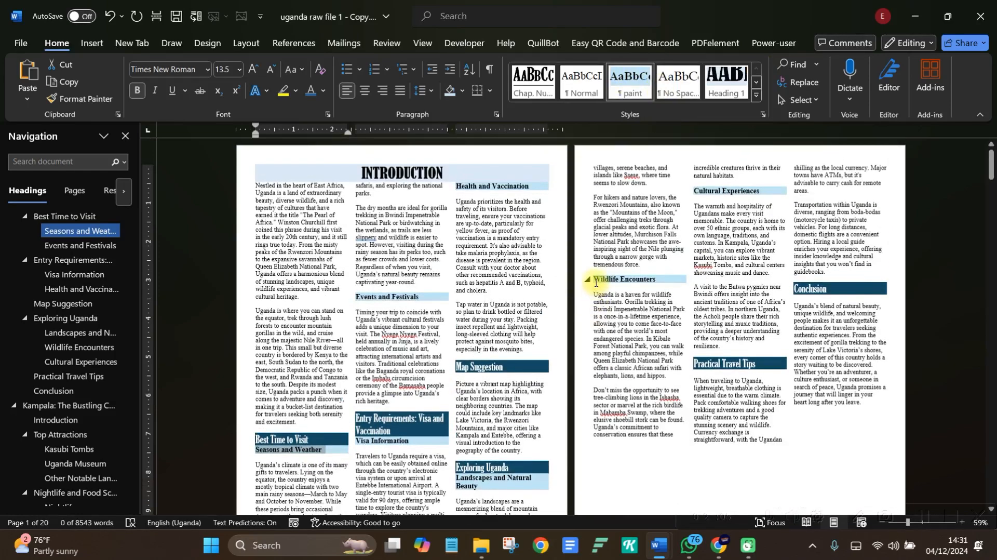
{"action": "scroll", "coordinate": [596, 283], "scroll_direction": "down", "scroll_amount": 15}
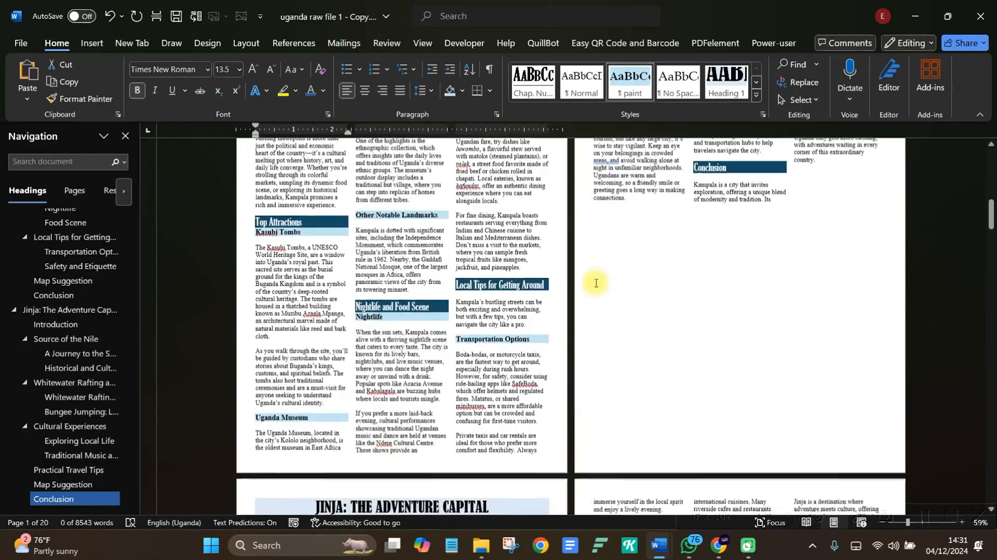
{"action": "scroll", "coordinate": [596, 282], "scroll_direction": "down", "scroll_amount": 3}
{"action": "scroll", "coordinate": [595, 283], "scroll_direction": "up", "scroll_amount": 6}
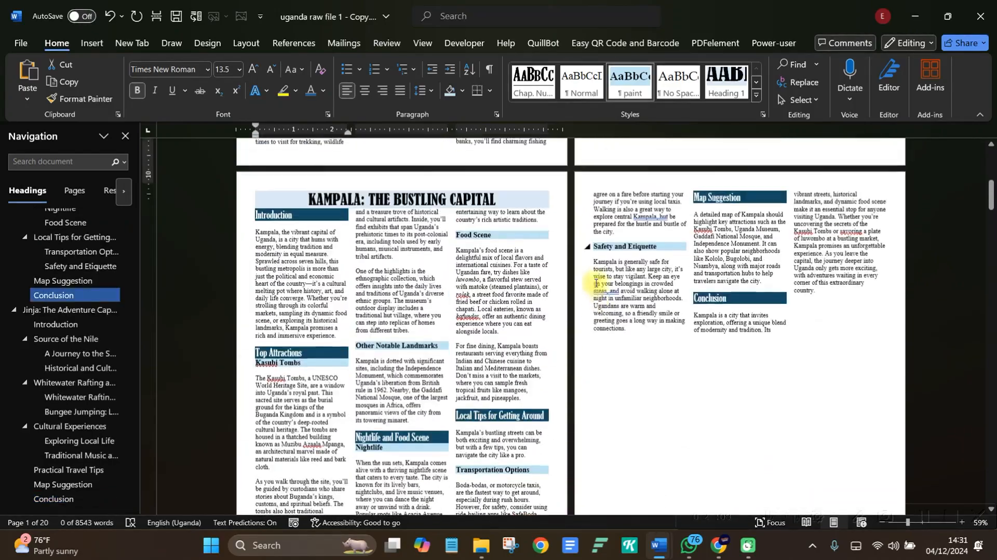
{"action": "scroll", "coordinate": [595, 283], "scroll_direction": "up", "scroll_amount": 15}
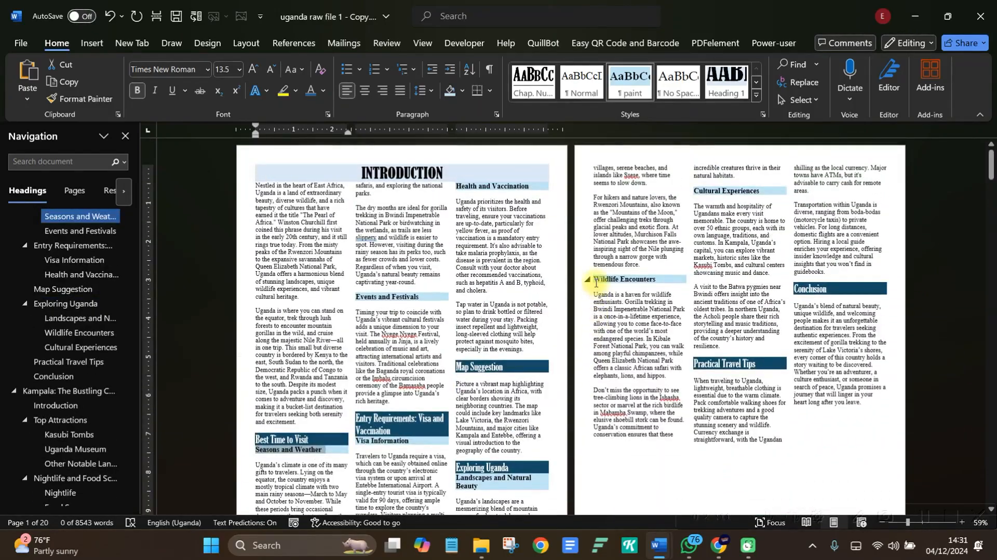
{"action": "scroll", "coordinate": [595, 283], "scroll_direction": "down", "scroll_amount": 2}
{"action": "scroll", "coordinate": [595, 283], "scroll_direction": "up", "scroll_amount": 2}
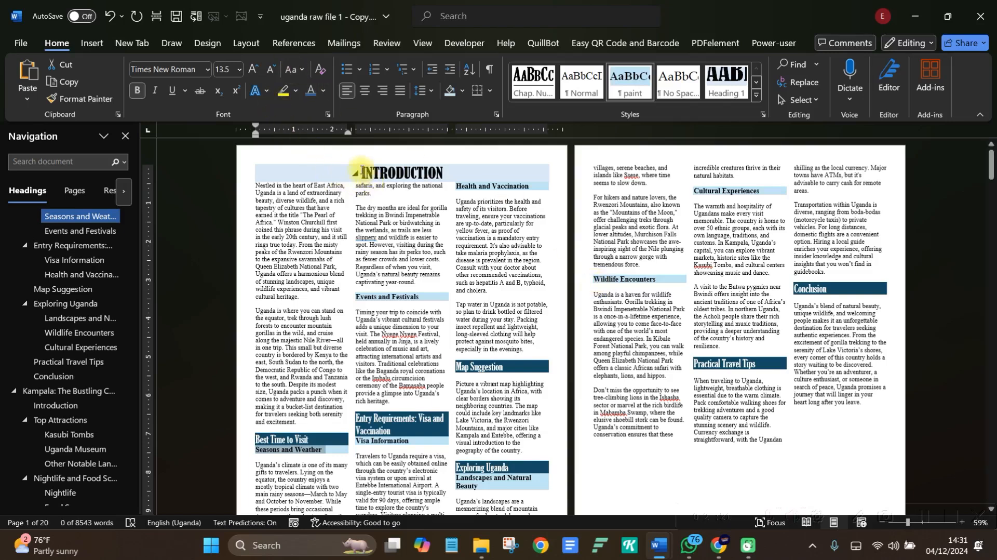
Insert a page break before the INTRODUCTION title to add an empty page at the document's start.
{"action": "left_click", "coordinate": [362, 171]}
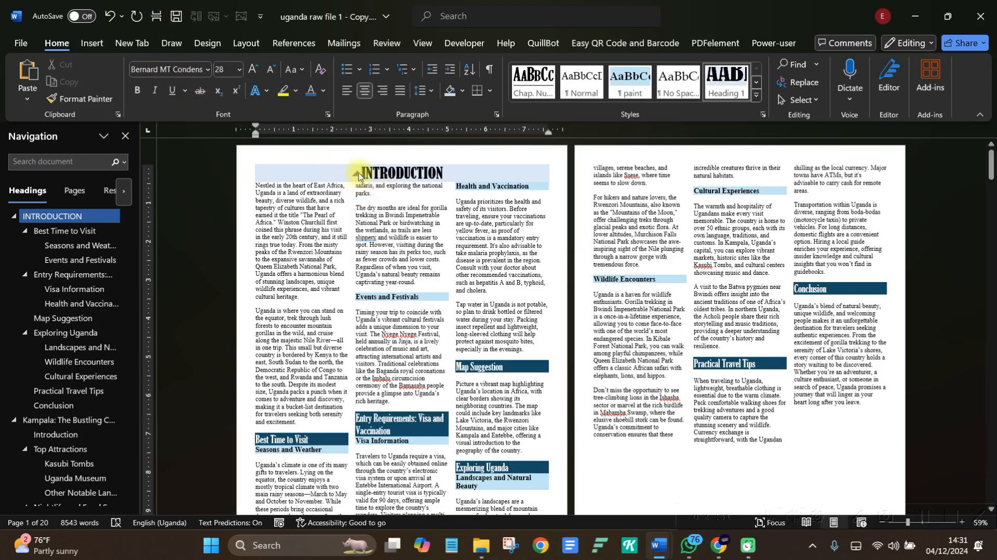
{"action": "left_click", "coordinate": [21, 44]}
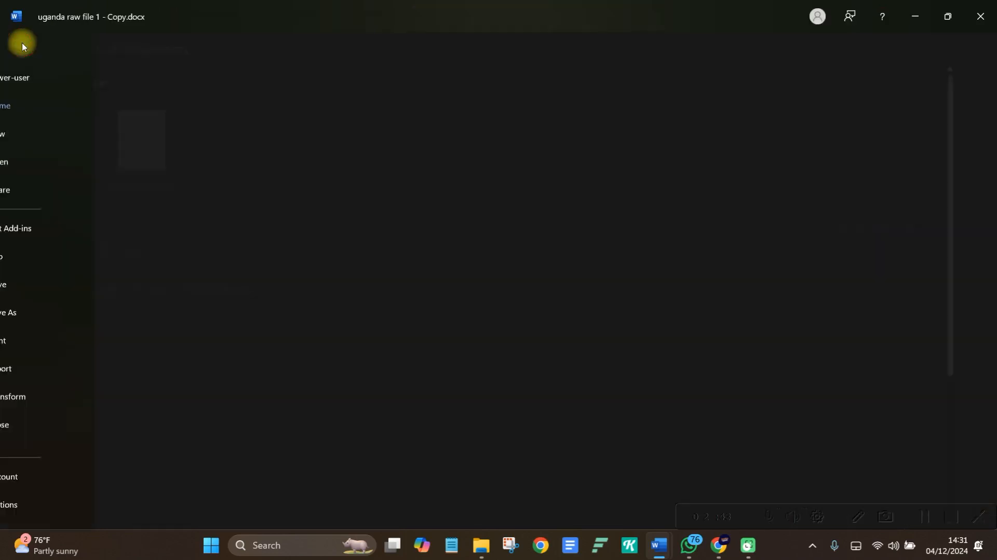
{"action": "left_click", "coordinate": [22, 45]}
{"action": "left_click", "coordinate": [91, 44]}
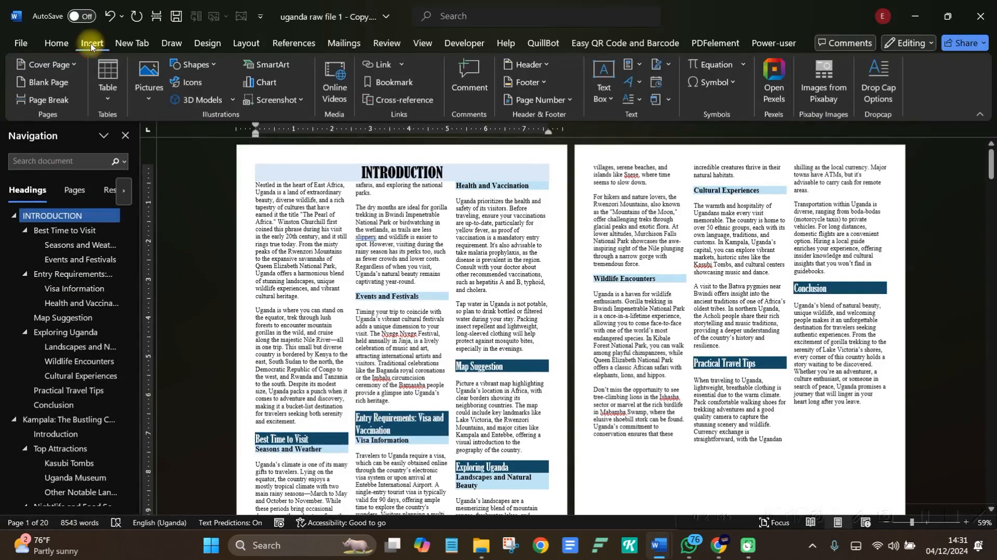
{"action": "left_click", "coordinate": [48, 99]}
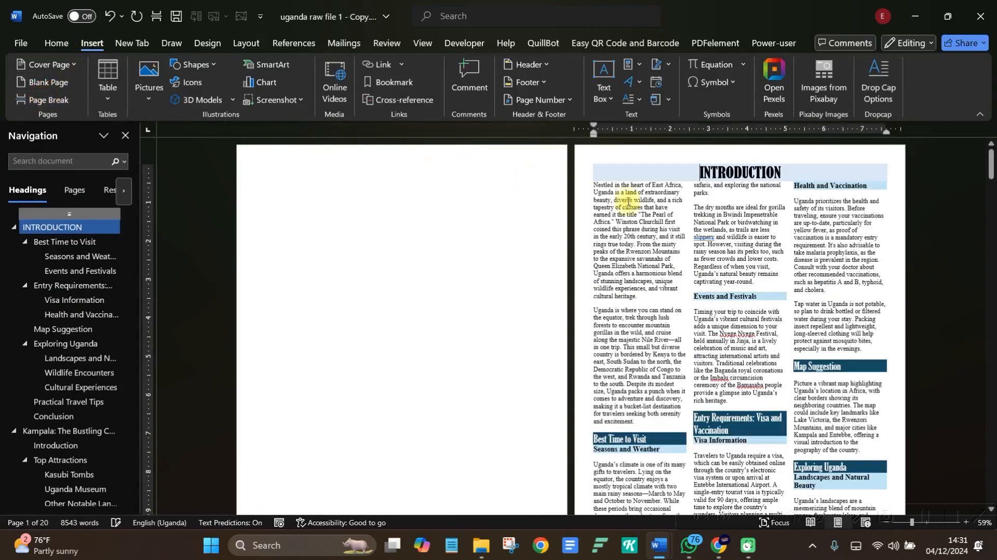
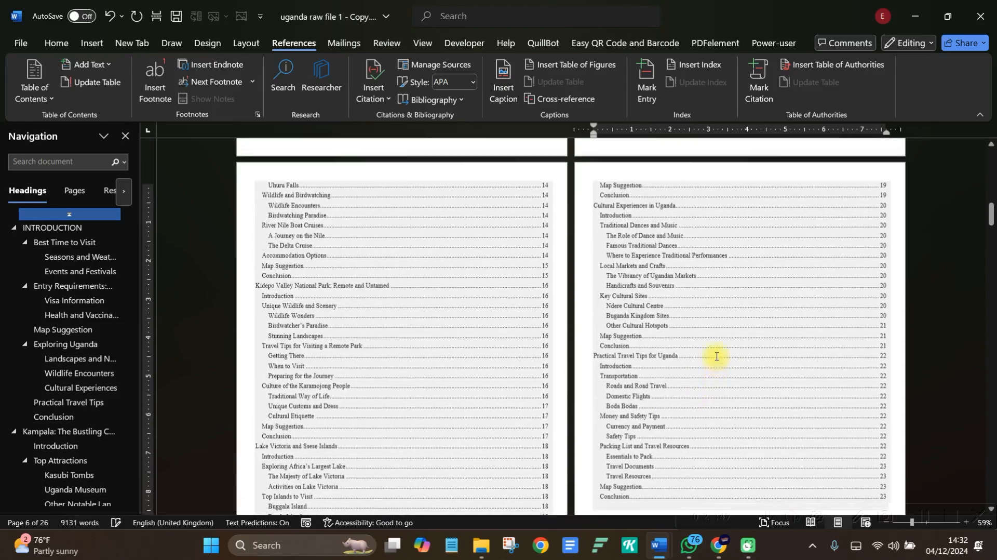
Review the table of contents across its pages, from the first entry through its final Conclusion entry.
{"action": "scroll", "coordinate": [716, 357], "scroll_direction": "up", "scroll_amount": 4}
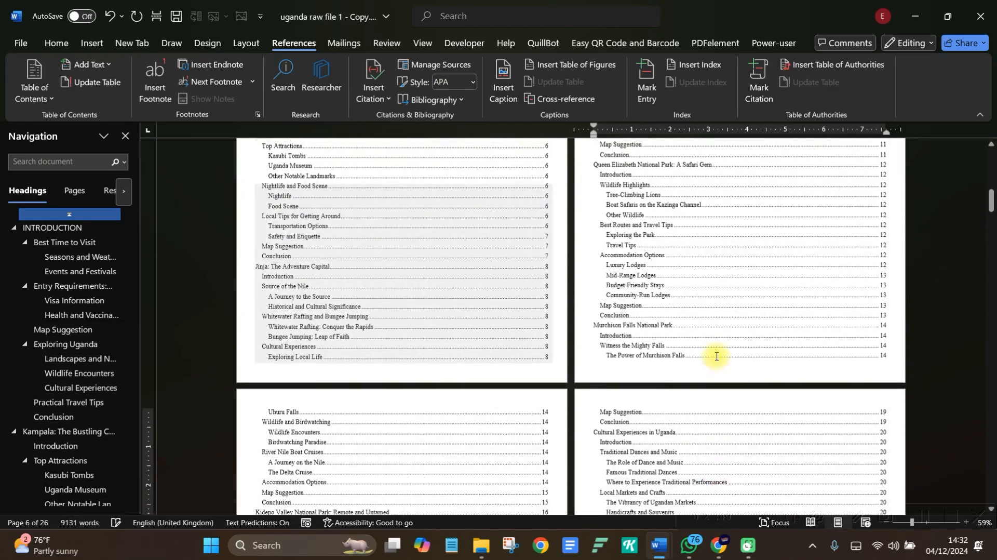
{"action": "scroll", "coordinate": [716, 356], "scroll_direction": "up", "scroll_amount": 4}
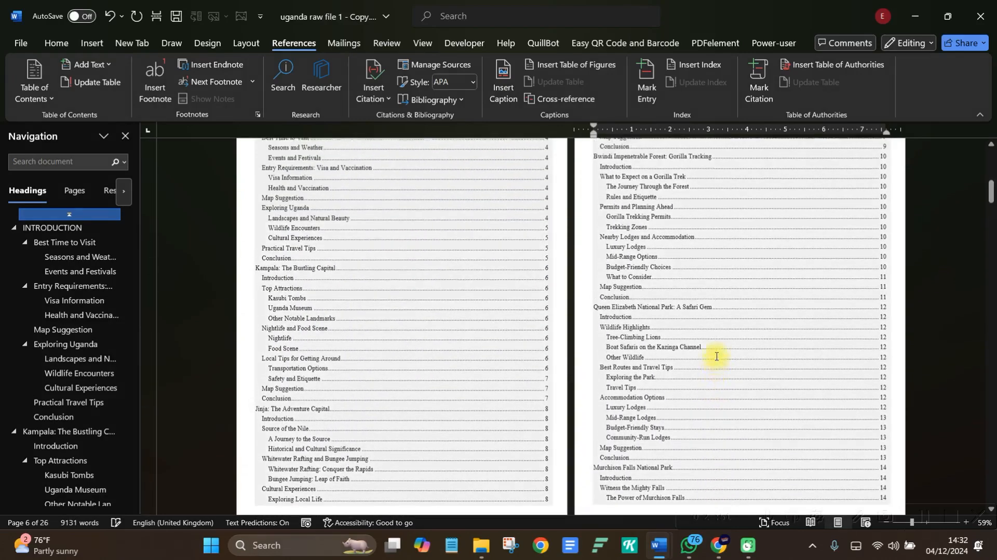
{"action": "left_click", "coordinate": [716, 356]}
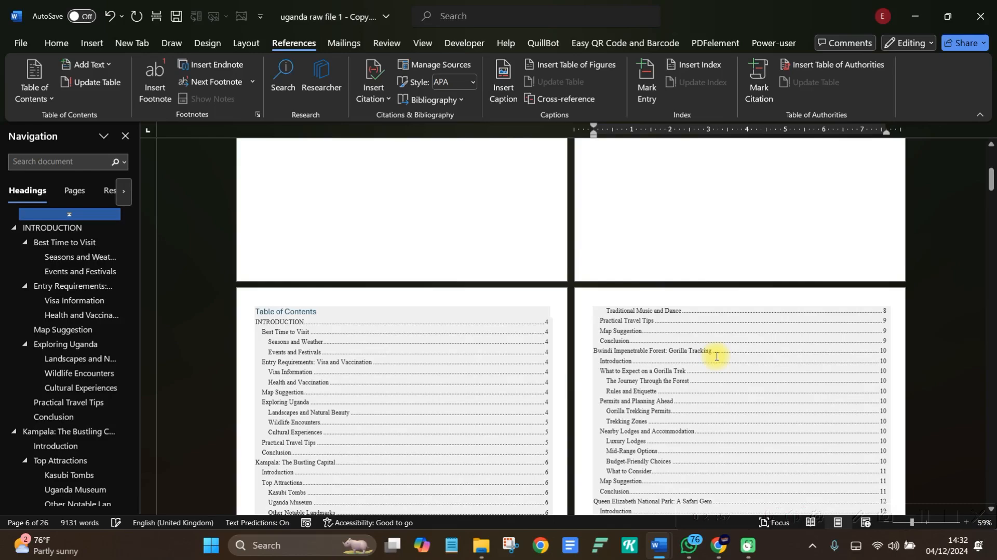
{"action": "scroll", "coordinate": [716, 356], "scroll_direction": "down", "scroll_amount": 10}
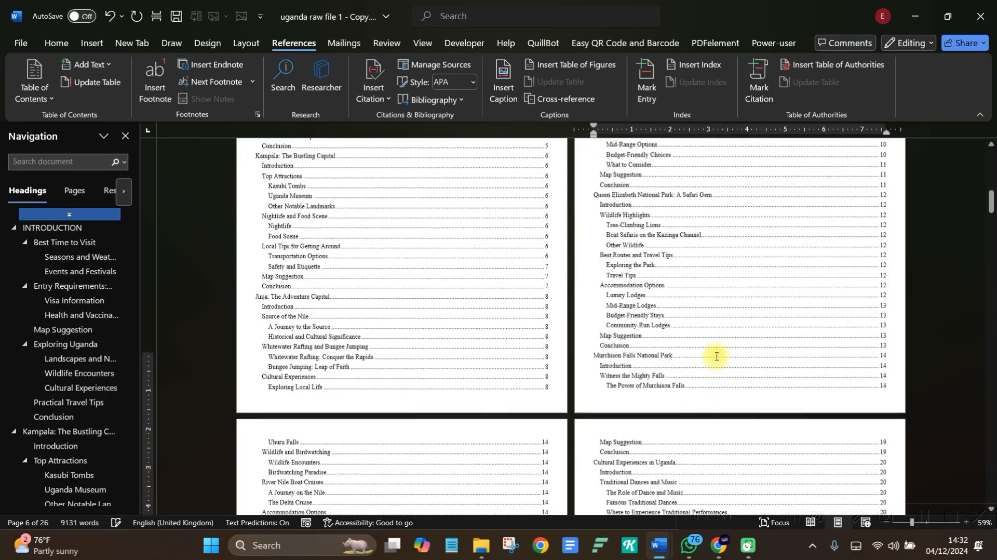
{"action": "scroll", "coordinate": [716, 356], "scroll_direction": "down", "scroll_amount": 6}
{"action": "scroll", "coordinate": [737, 356], "scroll_direction": "up", "scroll_amount": 2}
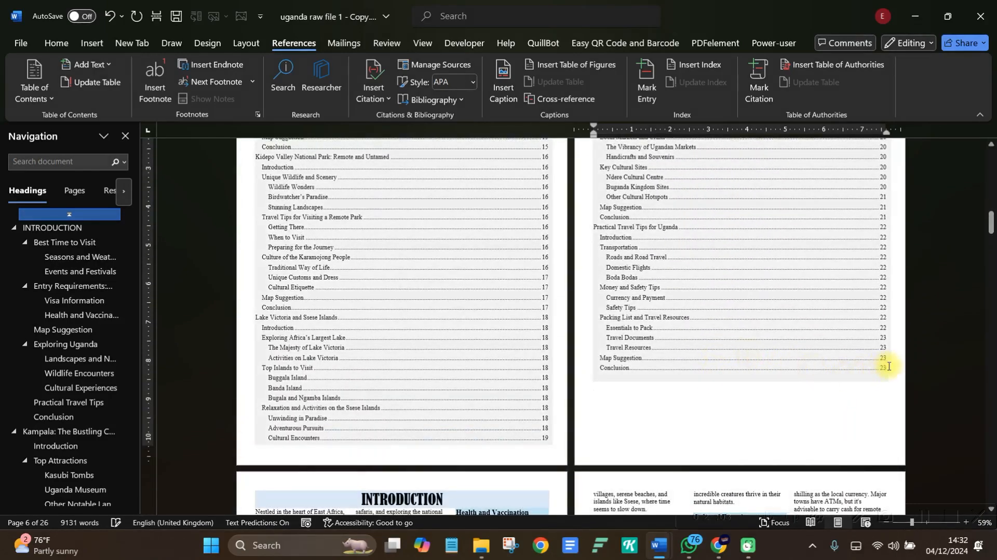
Lay out the whole table of contents, including its title, in two equal columns with 0.2" spacing.
{"action": "left_click_drag", "start_coordinate": [885, 366], "coordinate": [254, 300]}
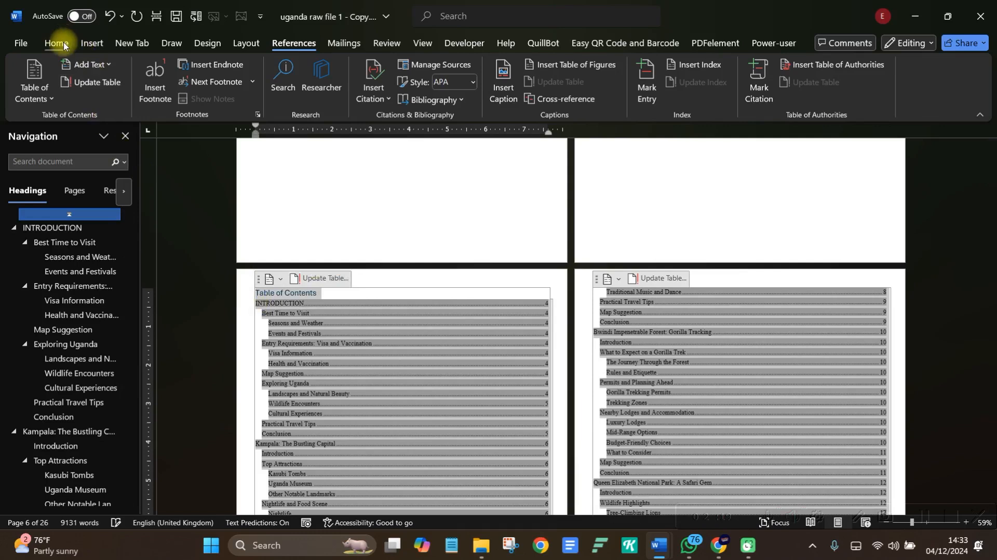
{"action": "left_click", "coordinate": [245, 45]}
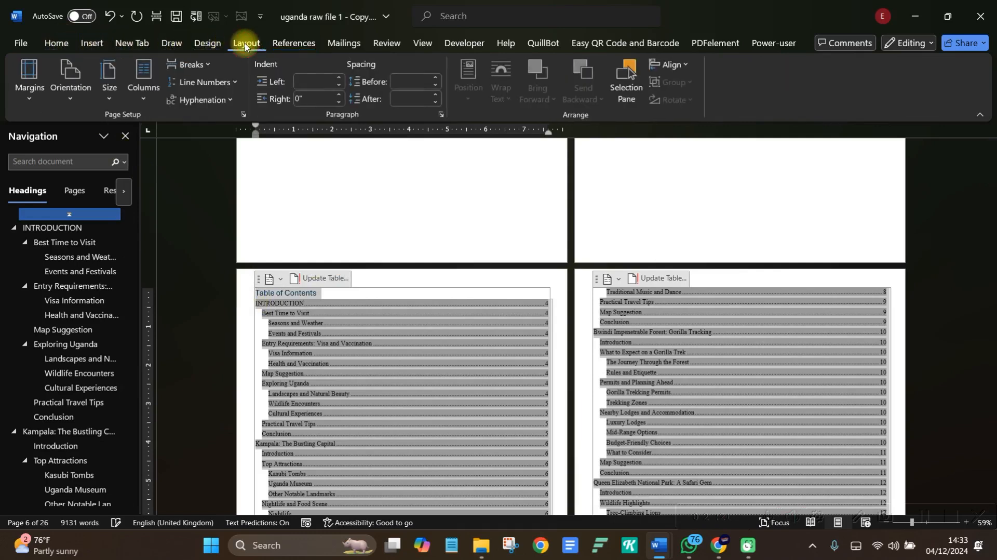
{"action": "left_click", "coordinate": [143, 98]}
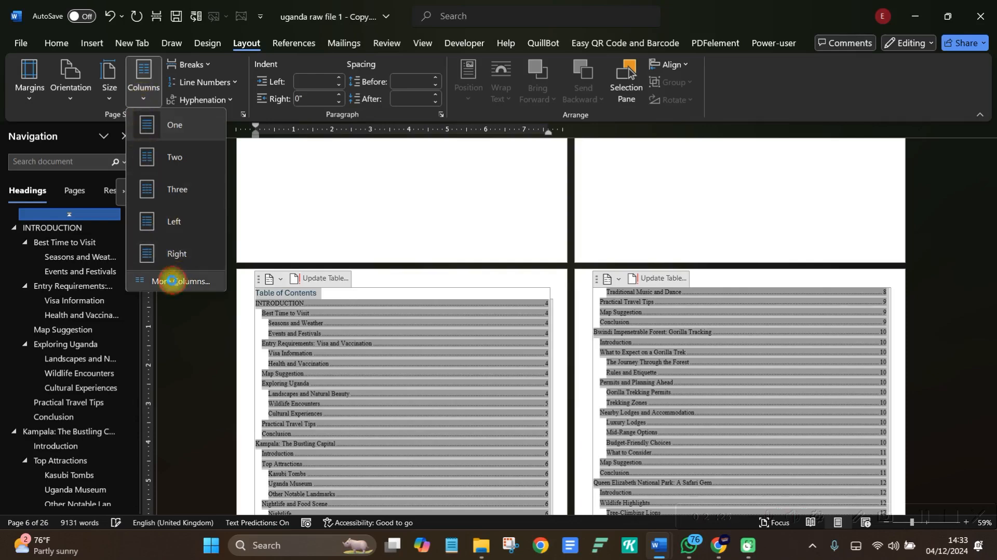
{"action": "left_click", "coordinate": [176, 281]}
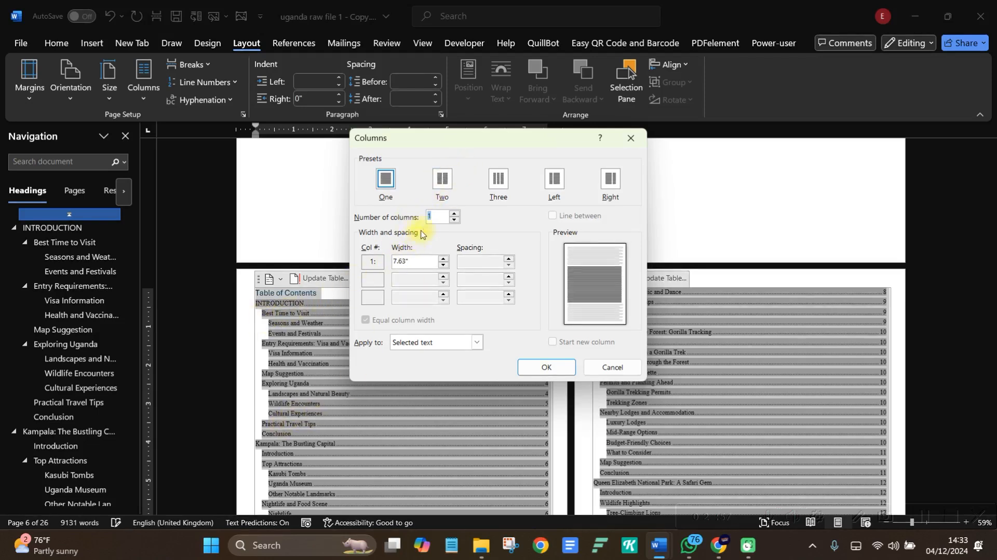
{"action": "left_click", "coordinate": [442, 179]}
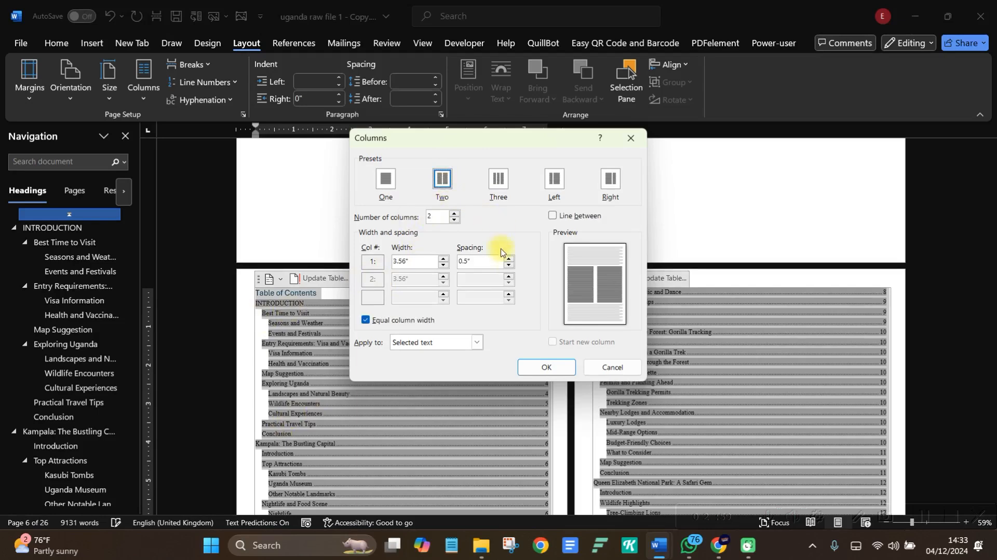
{"action": "left_click", "coordinate": [508, 268]}
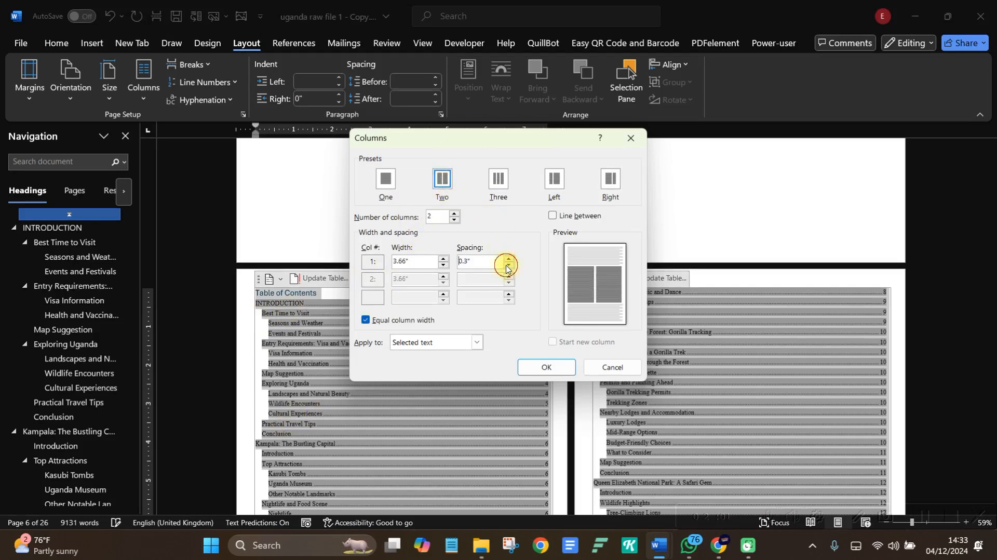
{"action": "left_click", "coordinate": [508, 268]}
{"action": "left_click", "coordinate": [508, 268]}
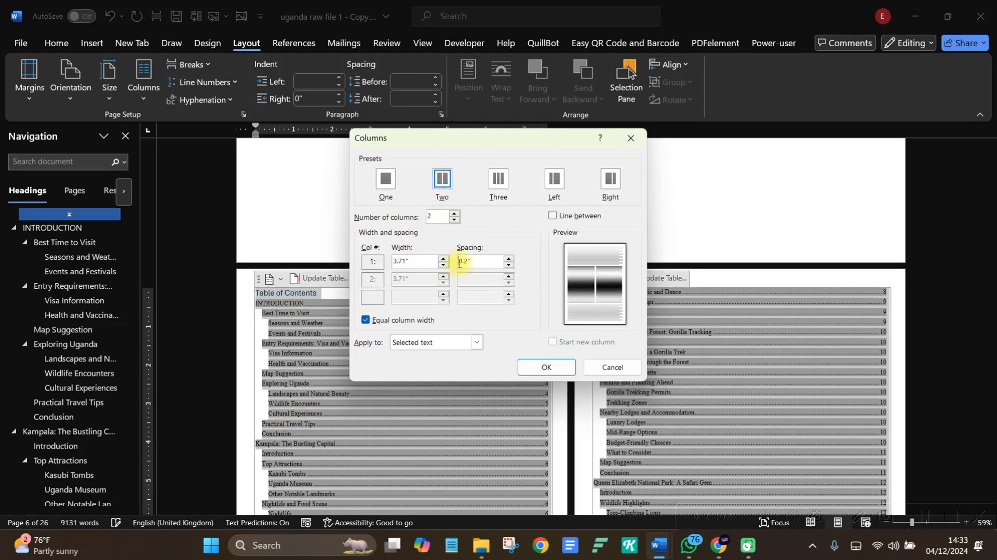
{"action": "left_click", "coordinate": [543, 367]}
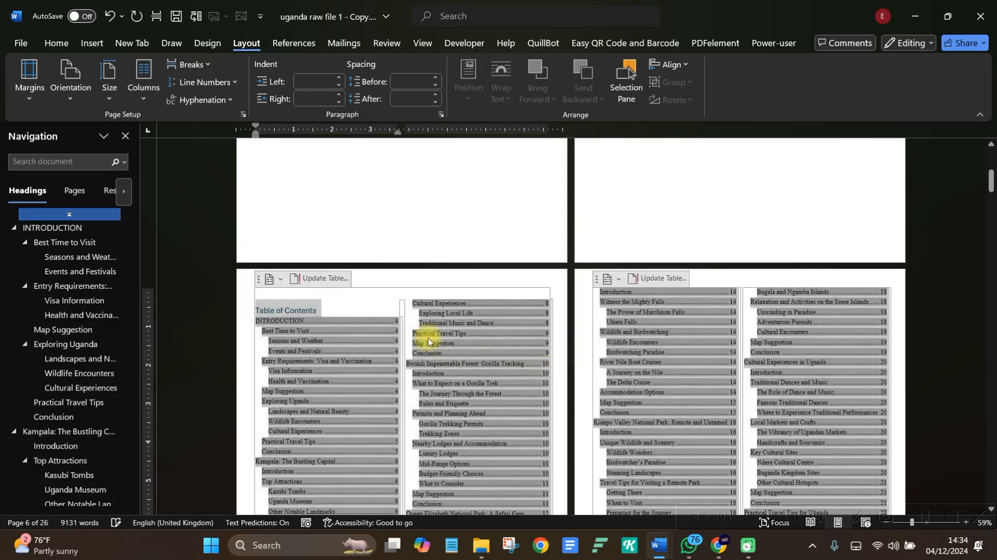
Check the two-column table of contents and the pages before and after it.
{"action": "scroll", "coordinate": [380, 317], "scroll_direction": "down", "scroll_amount": 3}
{"action": "scroll", "coordinate": [380, 317], "scroll_direction": "down", "scroll_amount": 10}
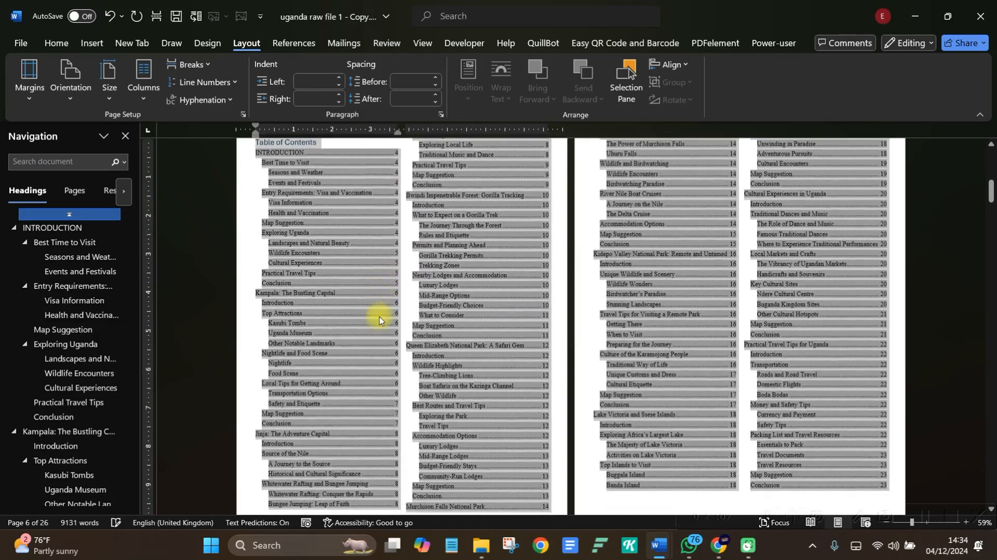
{"action": "scroll", "coordinate": [380, 317], "scroll_direction": "up", "scroll_amount": 7}
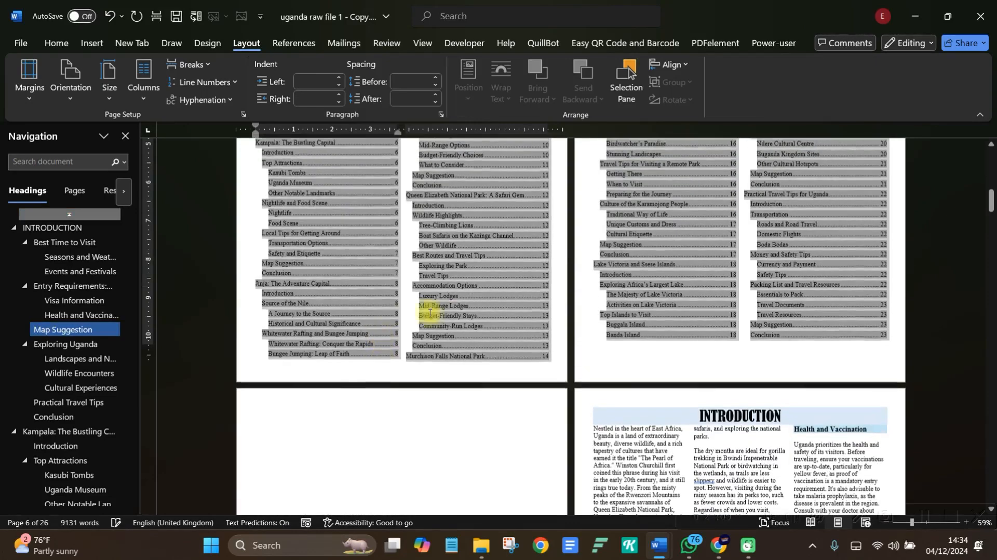
{"action": "scroll", "coordinate": [720, 317], "scroll_direction": "up", "scroll_amount": 10}
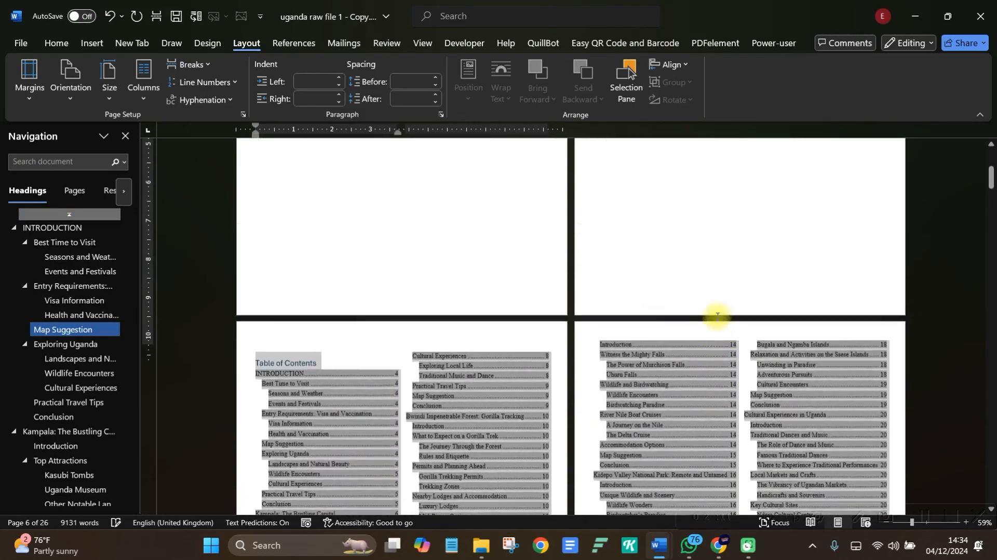
{"action": "scroll", "coordinate": [697, 369], "scroll_direction": "down", "scroll_amount": 7}
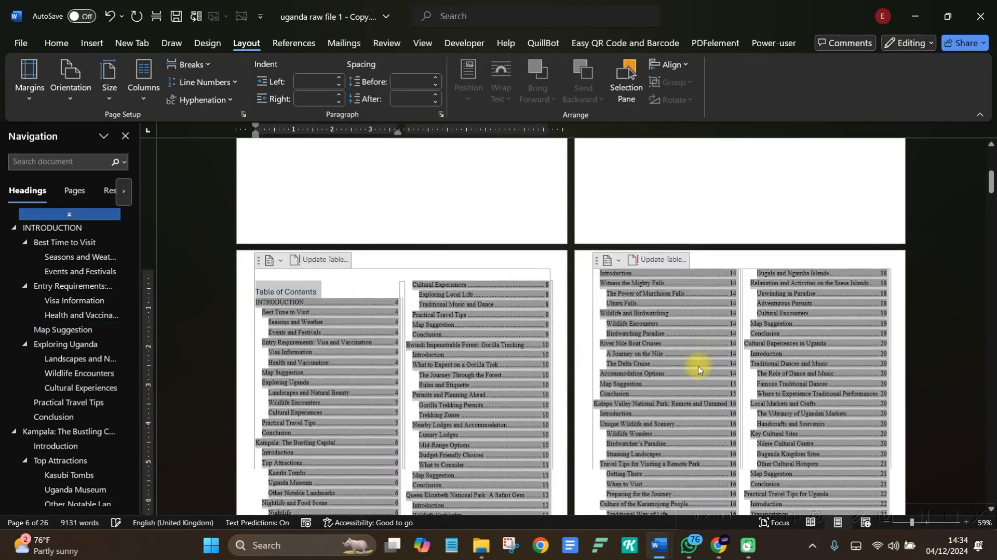
Undo the two-column layout of the table of contents.
{"action": "scroll", "coordinate": [698, 369], "scroll_direction": "down", "scroll_amount": 3}
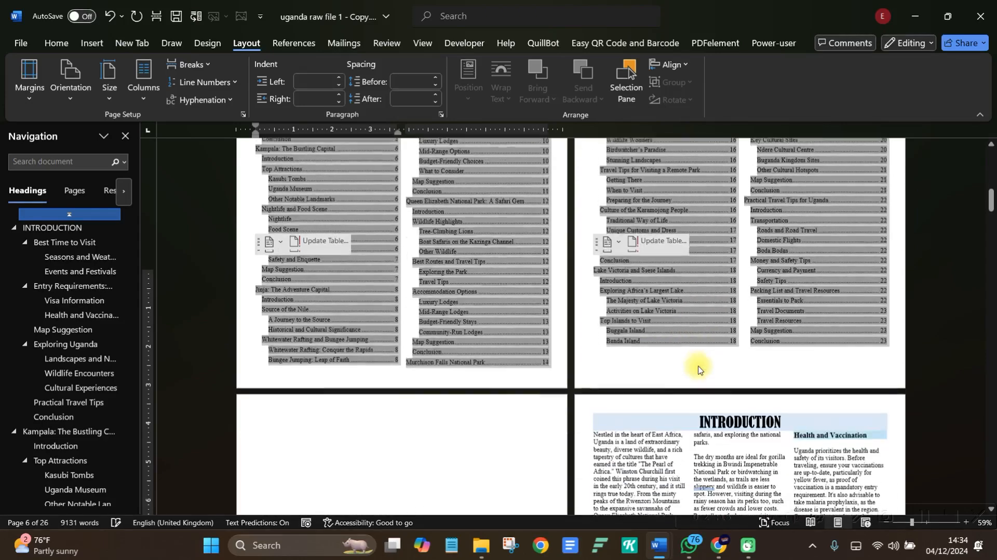
{"action": "scroll", "coordinate": [698, 369], "scroll_direction": "up", "scroll_amount": 3}
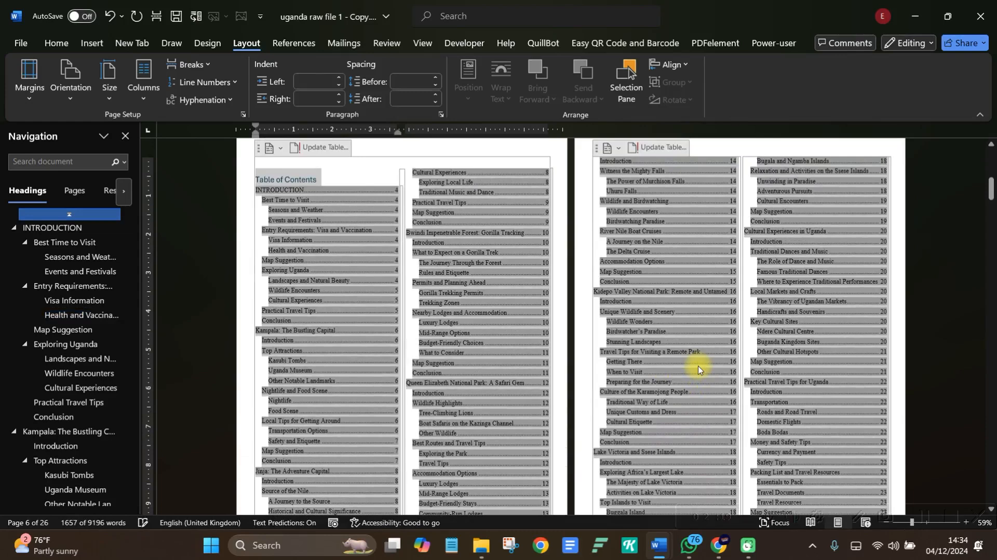
{"action": "scroll", "coordinate": [698, 369], "scroll_direction": "up", "scroll_amount": 1}
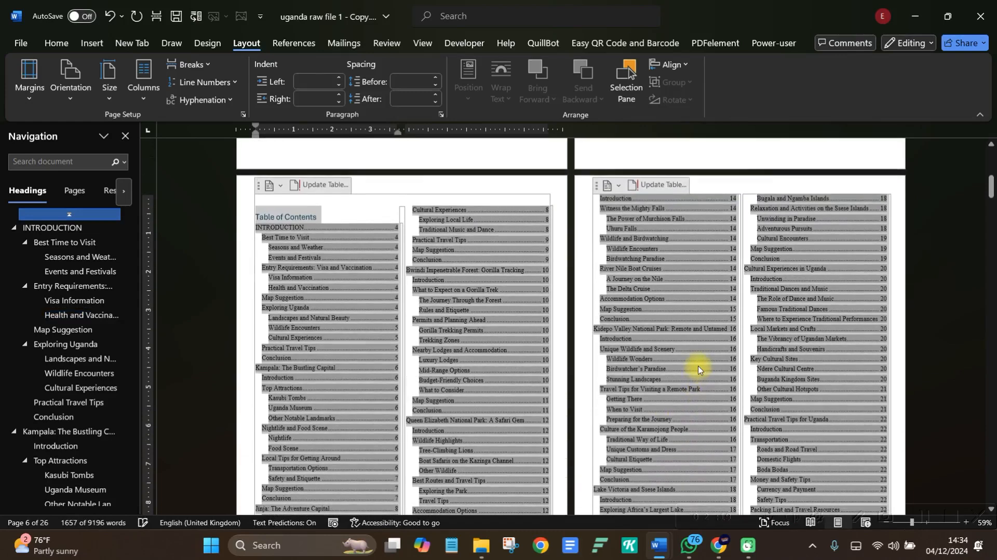
{"action": "left_click", "coordinate": [108, 16]}
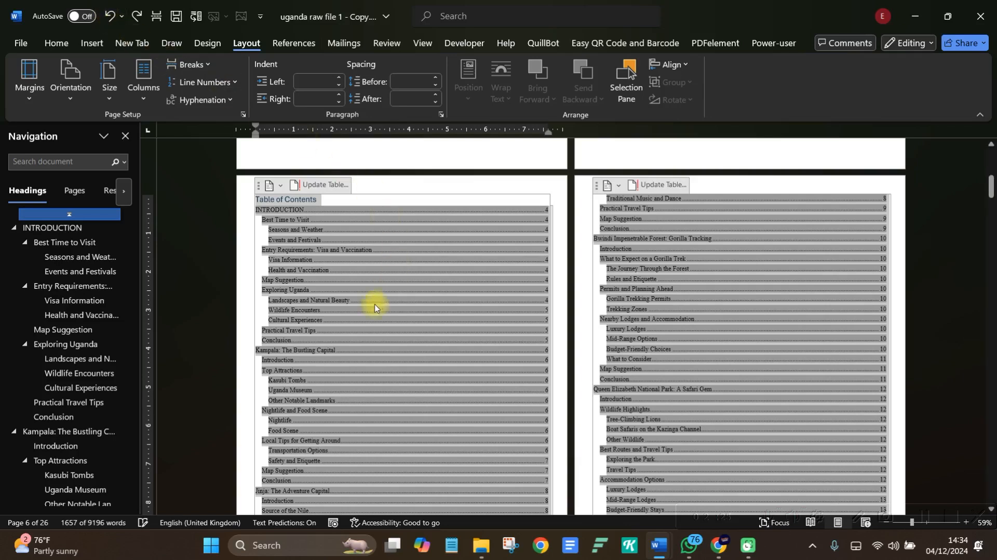
Arrange the selected table of contents in three equal-width columns with 0.2" spacing.
{"action": "left_click", "coordinate": [141, 85]}
{"action": "left_click", "coordinate": [171, 281]}
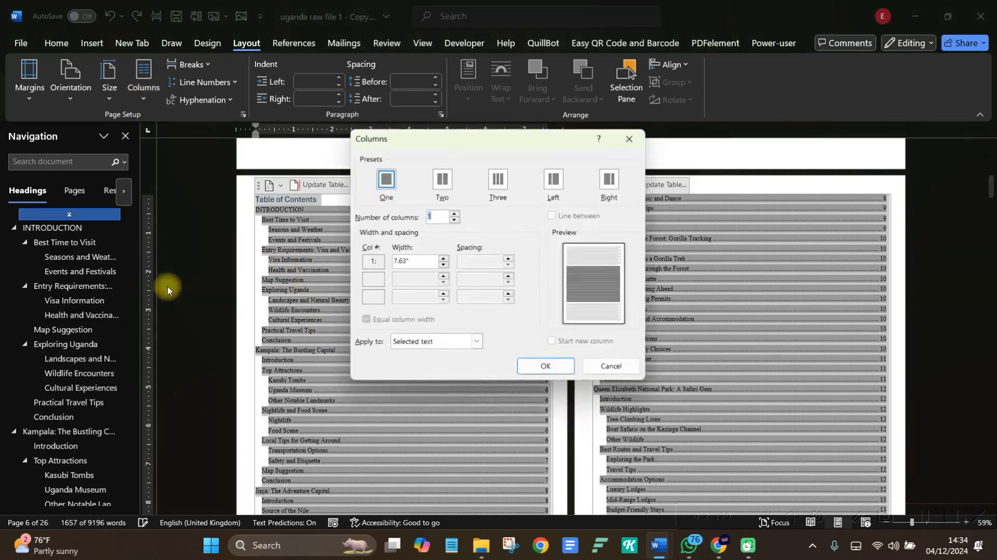
{"action": "left_click", "coordinate": [497, 182]}
{"action": "left_click", "coordinate": [509, 266]}
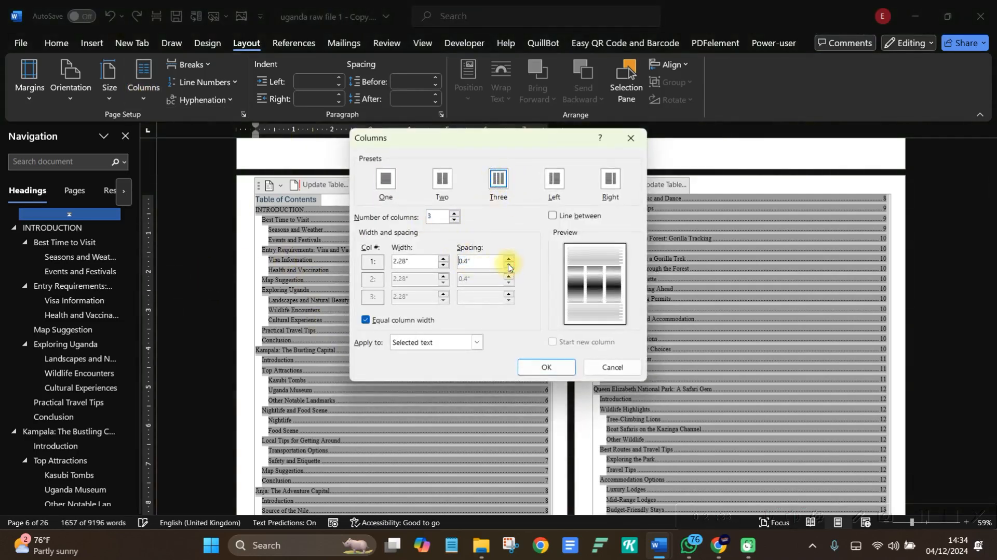
{"action": "left_click", "coordinate": [508, 266]}
{"action": "left_click", "coordinate": [508, 266]}
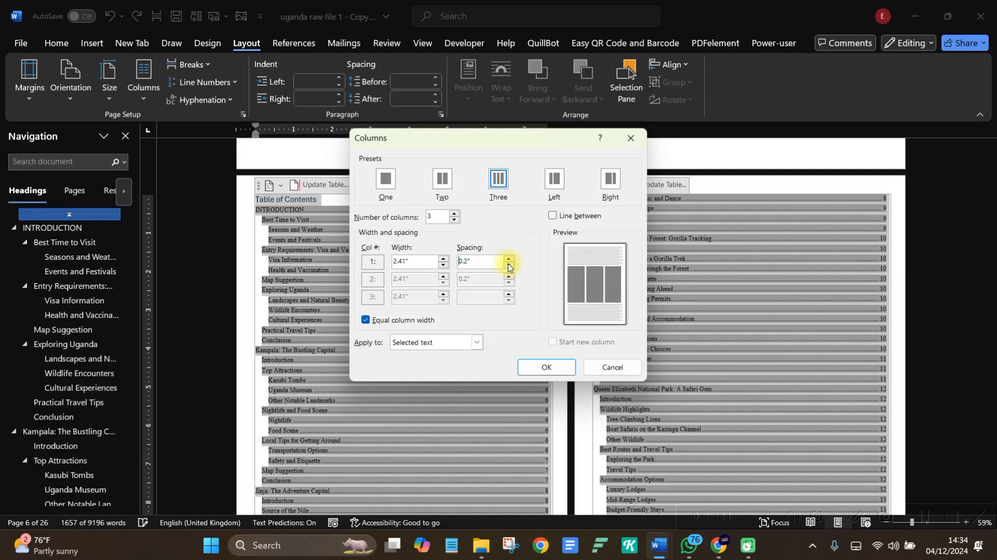
{"action": "left_click", "coordinate": [544, 366]}
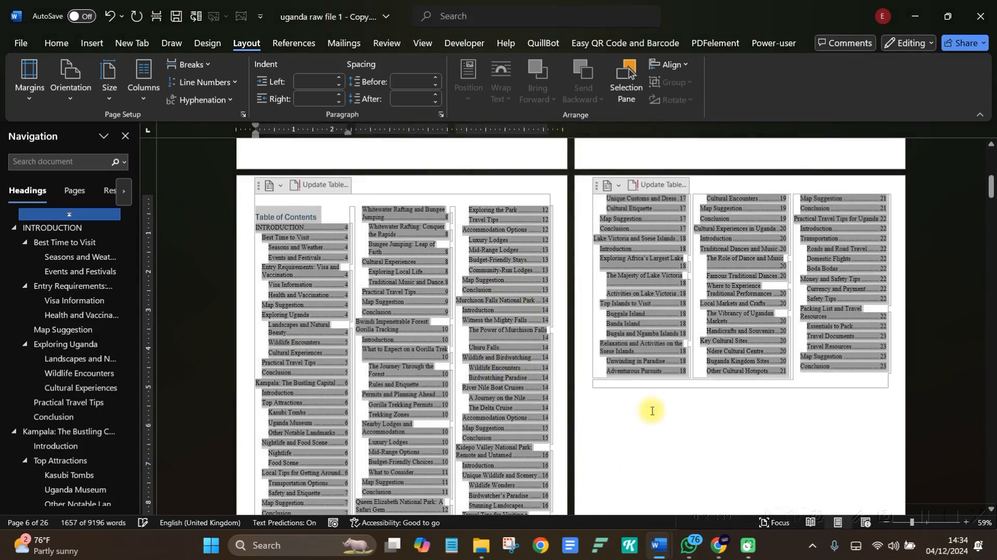
{"action": "scroll", "coordinate": [652, 410], "scroll_direction": "down", "scroll_amount": 3}
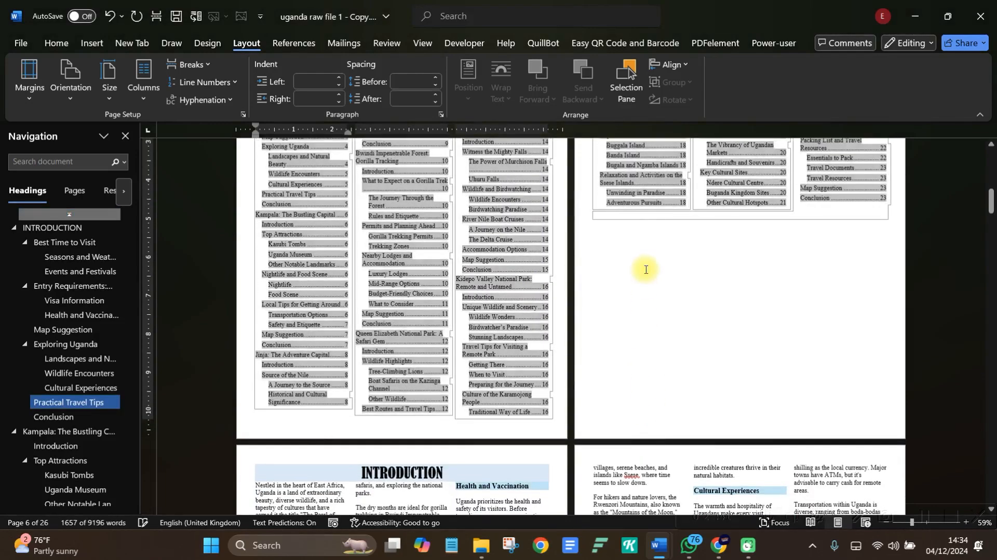
{"action": "left_click", "coordinate": [645, 269]}
{"action": "scroll", "coordinate": [643, 267], "scroll_direction": "up", "scroll_amount": 3}
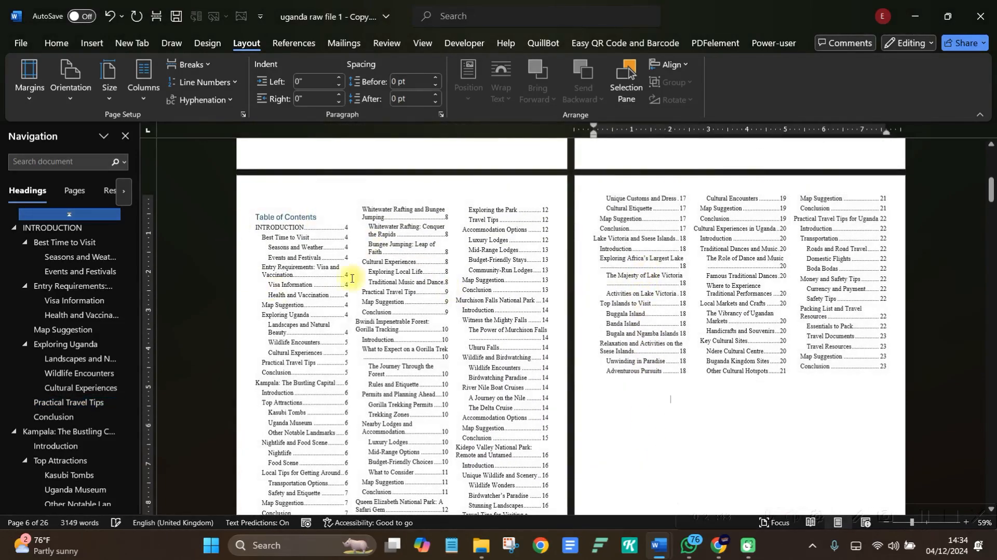
Change the font of the "Table of Contents" title to Bernard MT Condensed.
{"action": "left_click", "coordinate": [265, 204]}
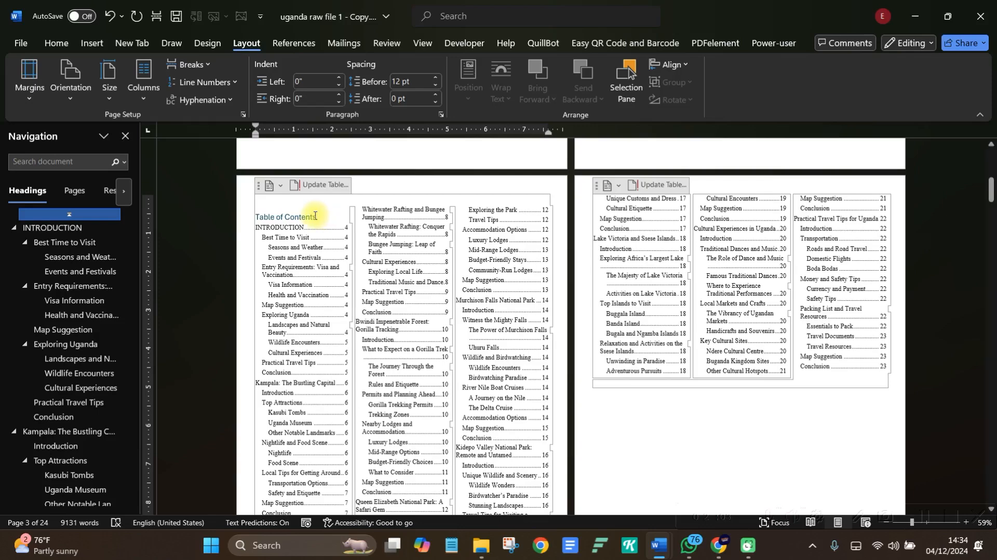
{"action": "left_click_drag", "start_coordinate": [323, 215], "coordinate": [257, 216]}
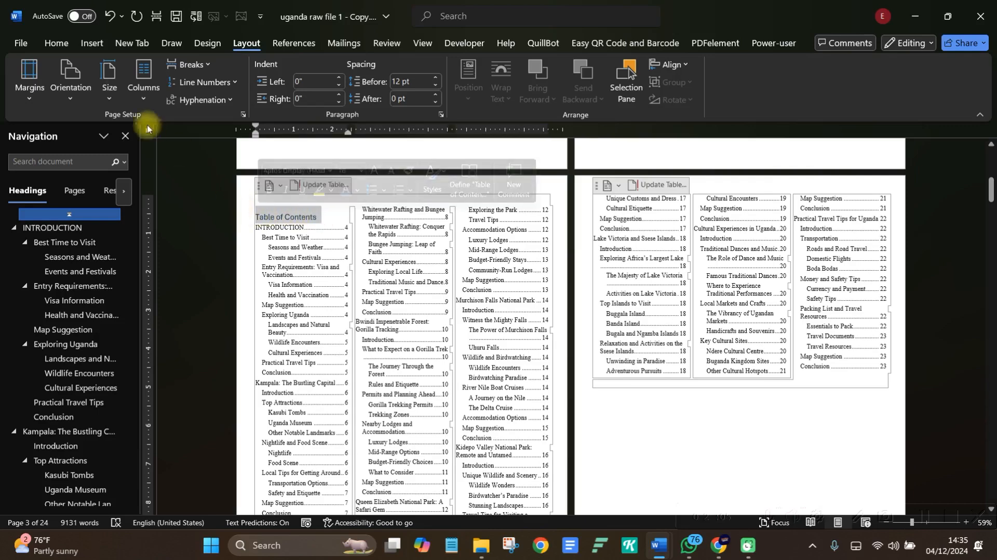
{"action": "left_click", "coordinate": [62, 38]}
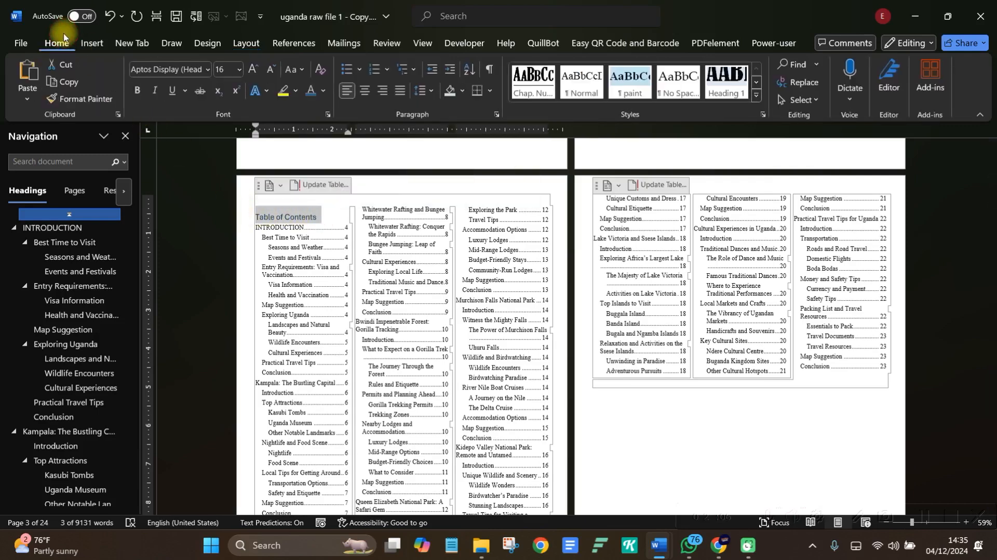
{"action": "left_click", "coordinate": [296, 73]}
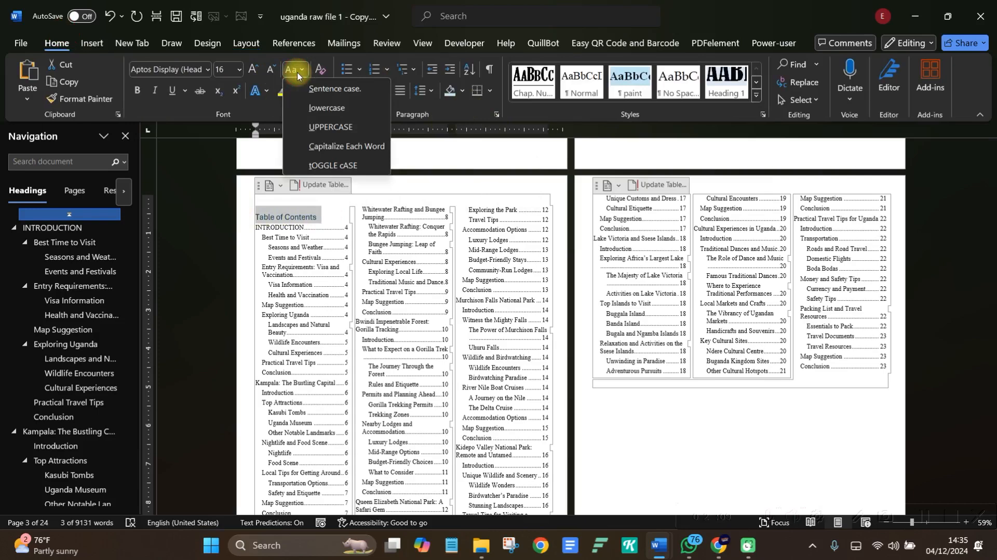
{"action": "left_click", "coordinate": [206, 73]}
{"action": "left_click", "coordinate": [207, 73]}
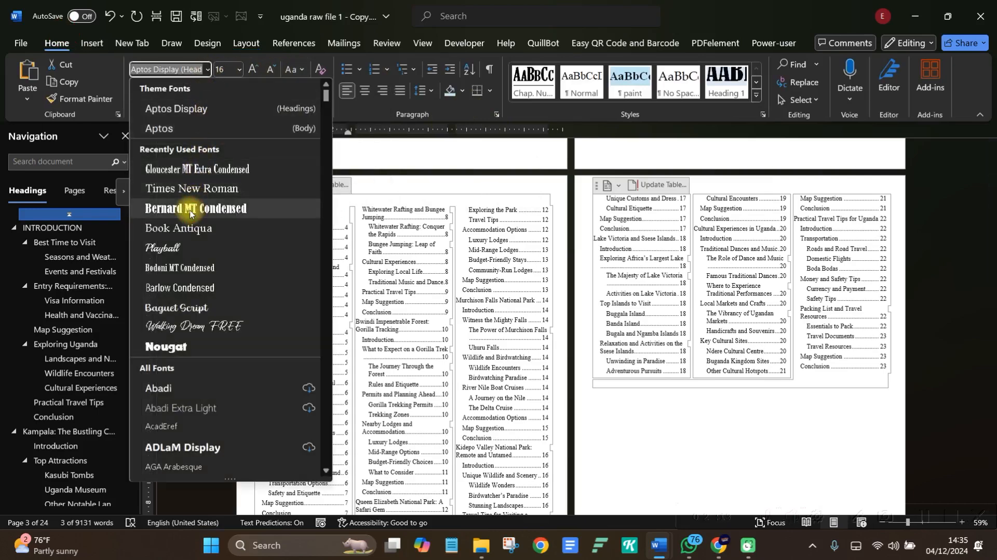
{"action": "left_click", "coordinate": [190, 209]}
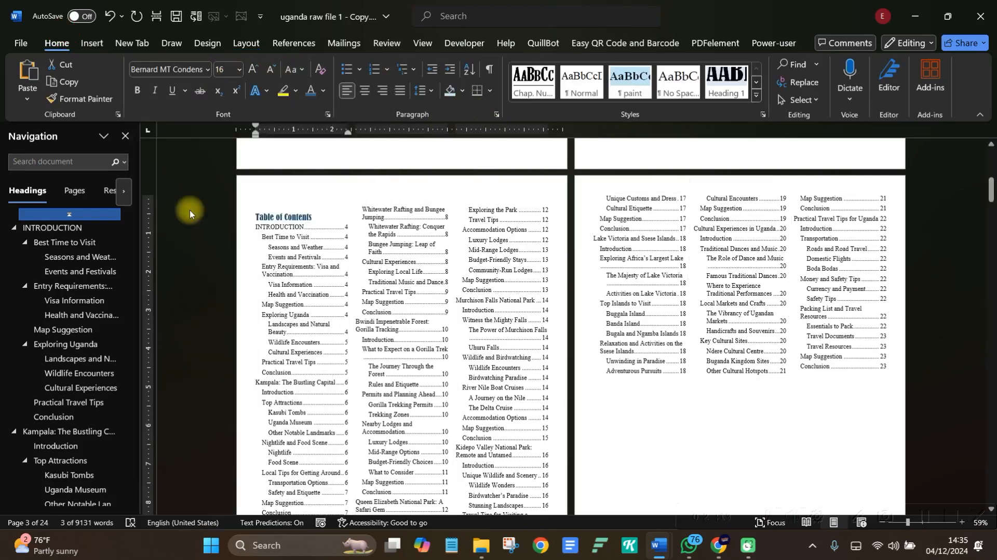
Convert the table of contents title to uppercase and enlarge it to 22 pt.
{"action": "left_click", "coordinate": [290, 71]}
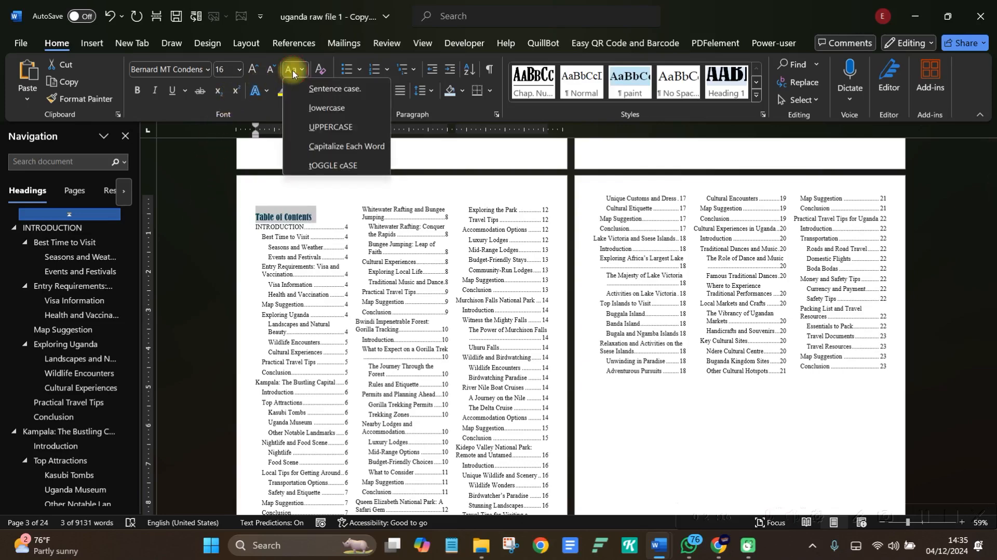
{"action": "left_click", "coordinate": [330, 127]}
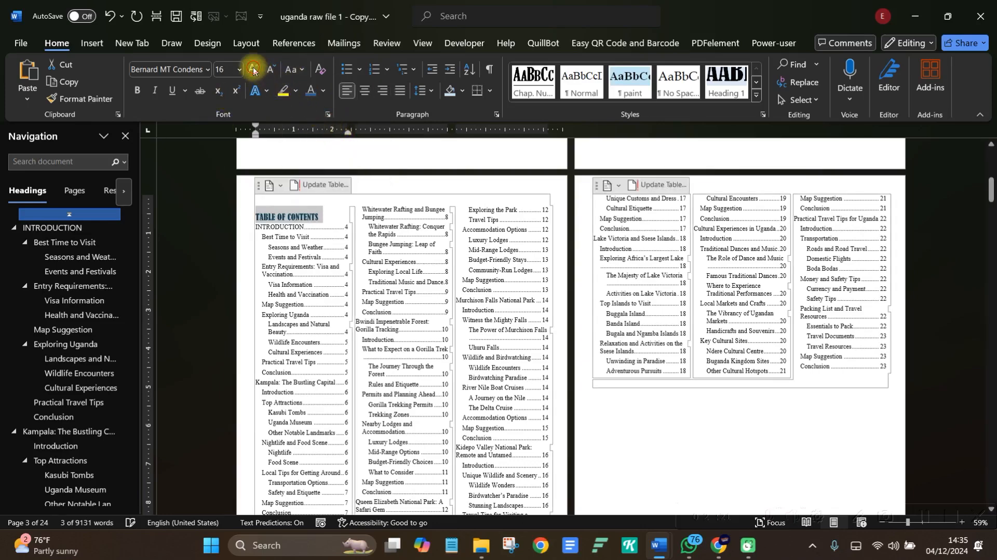
{"action": "left_click", "coordinate": [252, 70]}
{"action": "left_click", "coordinate": [253, 70]}
{"action": "left_click", "coordinate": [253, 71]}
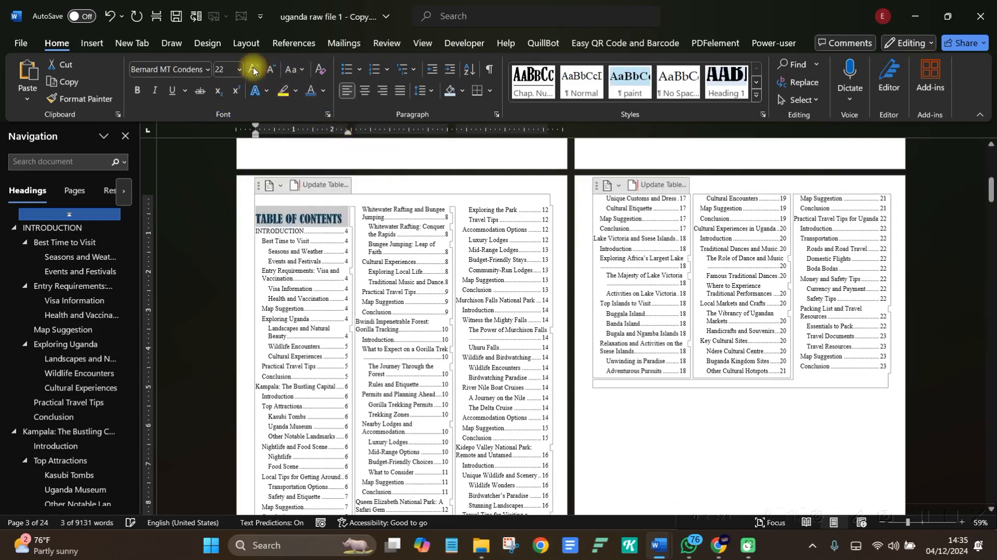
{"action": "left_click", "coordinate": [252, 71]}
{"action": "left_click", "coordinate": [271, 72]}
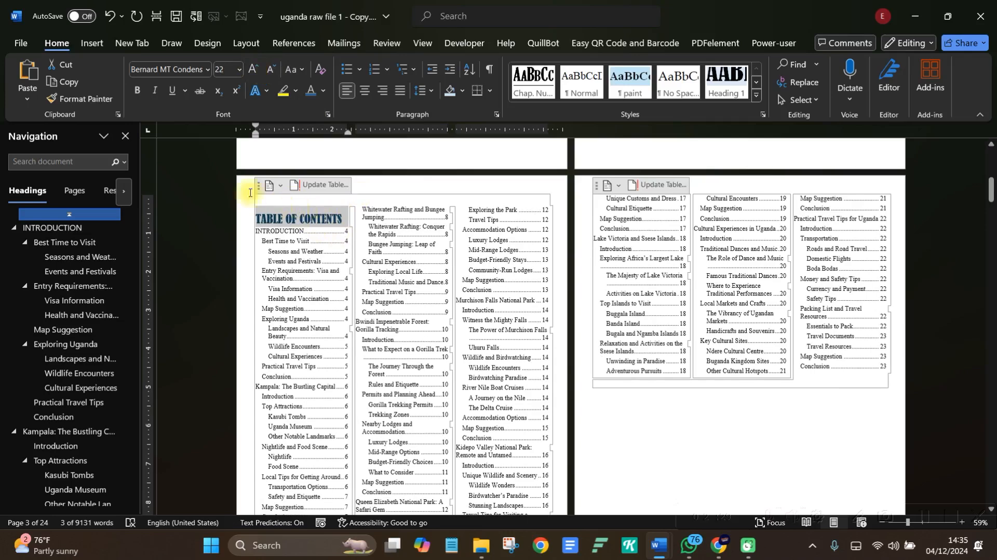
Put the selected TABLE OF CONTENTS title in a single column and center it above the entries.
{"action": "left_click", "coordinate": [241, 45]}
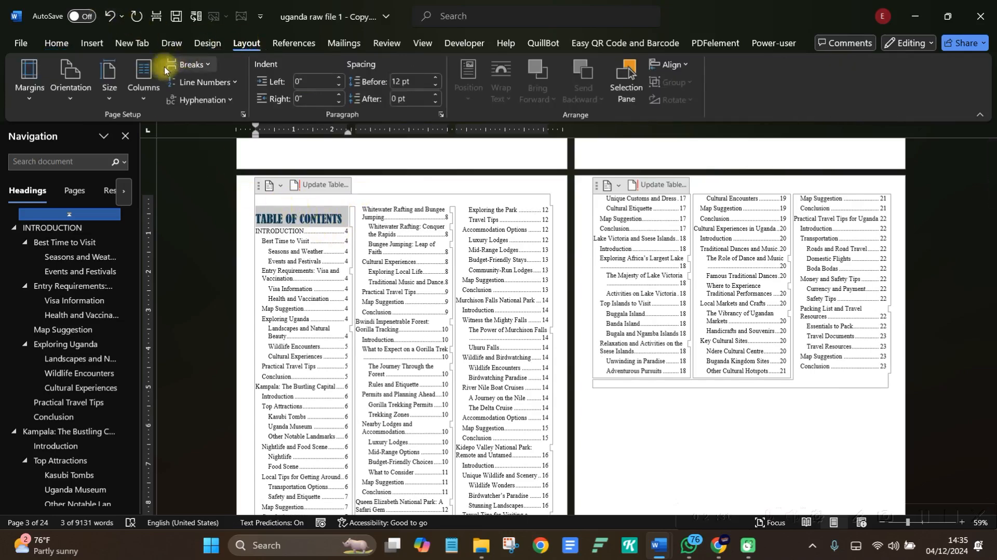
{"action": "left_click", "coordinate": [144, 88]}
{"action": "left_click", "coordinate": [150, 125]}
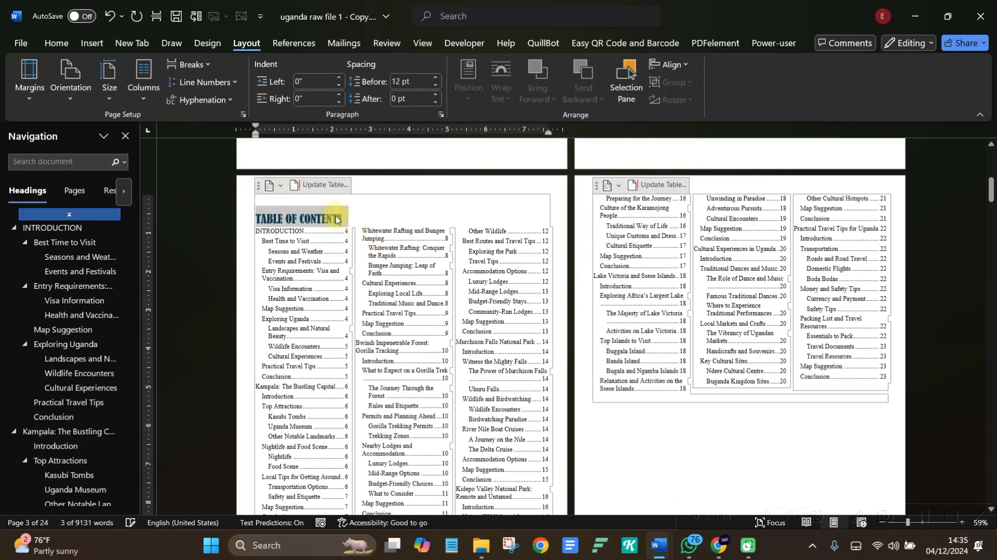
{"action": "left_click", "coordinate": [54, 43]}
{"action": "left_click", "coordinate": [366, 92]}
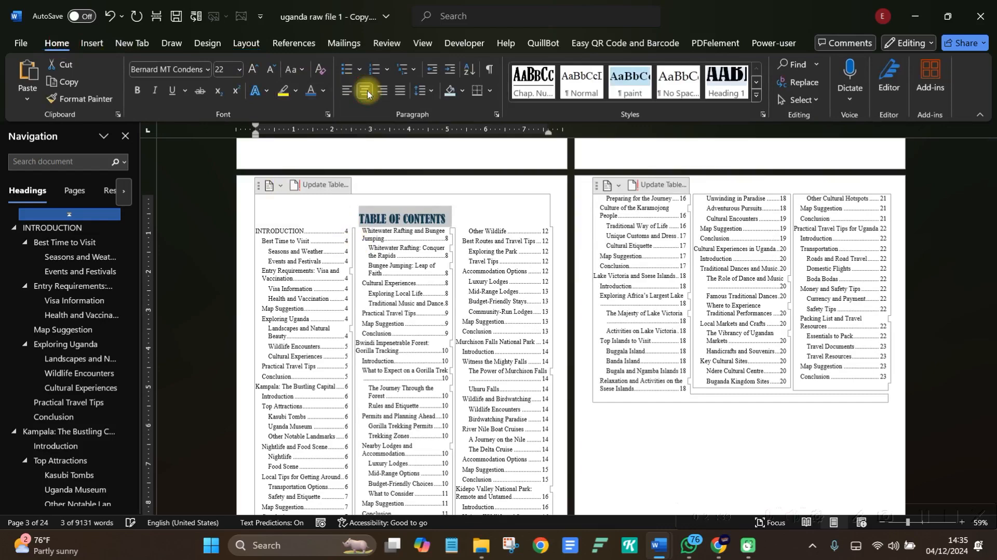
Apply light blue shading to the TABLE OF CONTENTS title and set its font color to Automatic.
{"action": "left_click", "coordinate": [452, 94]}
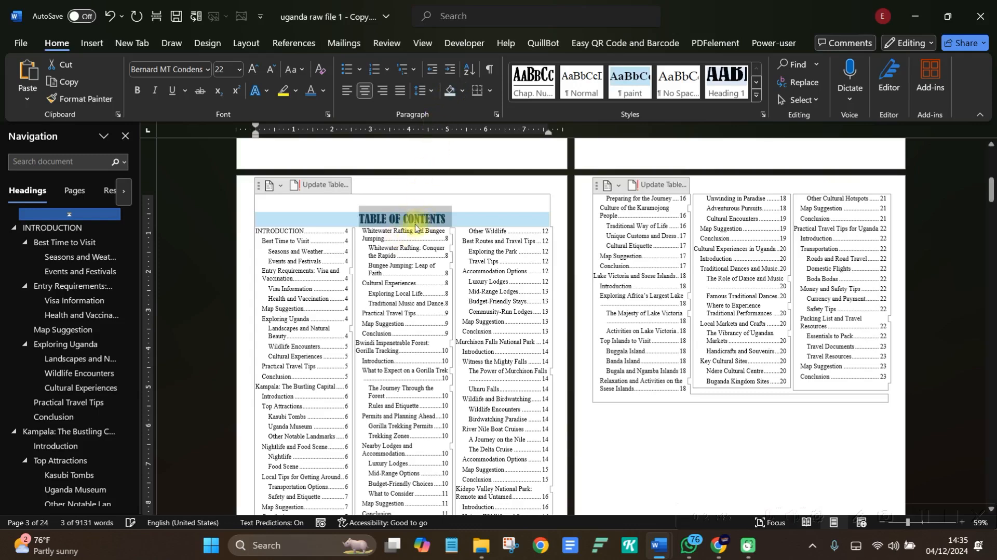
{"action": "left_click", "coordinate": [323, 91]}
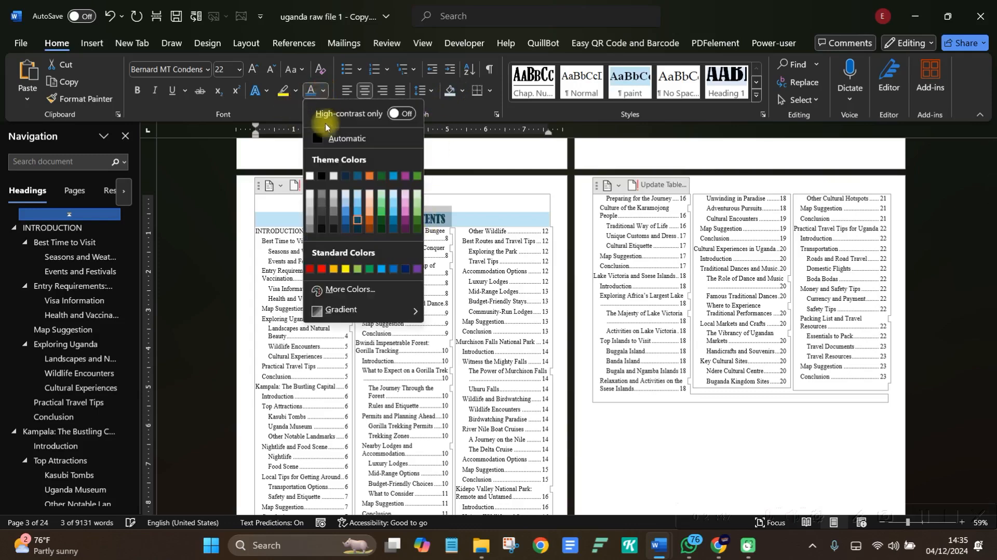
{"action": "left_click", "coordinate": [322, 139]}
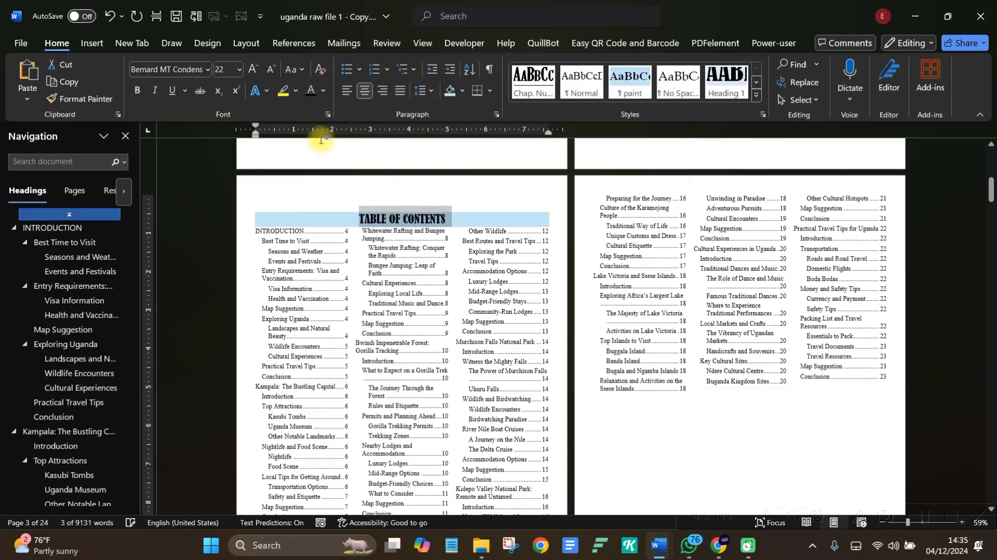
Increase the TABLE OF CONTENTS title's font size to 36 pt.
{"action": "left_click", "coordinate": [252, 70]}
{"action": "left_click", "coordinate": [252, 70]}
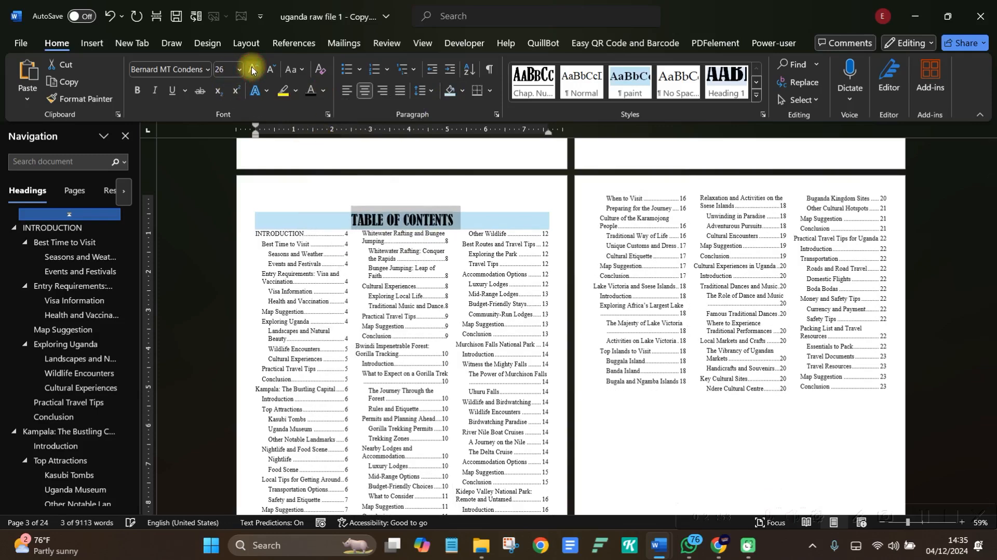
{"action": "left_click", "coordinate": [252, 70]}
{"action": "left_click", "coordinate": [252, 70]}
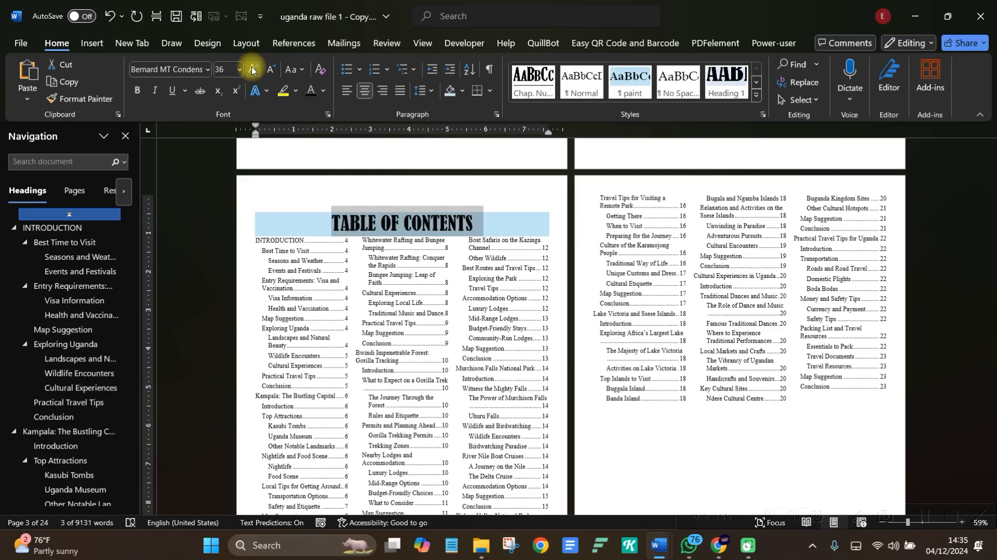
{"action": "left_click", "coordinate": [252, 70]}
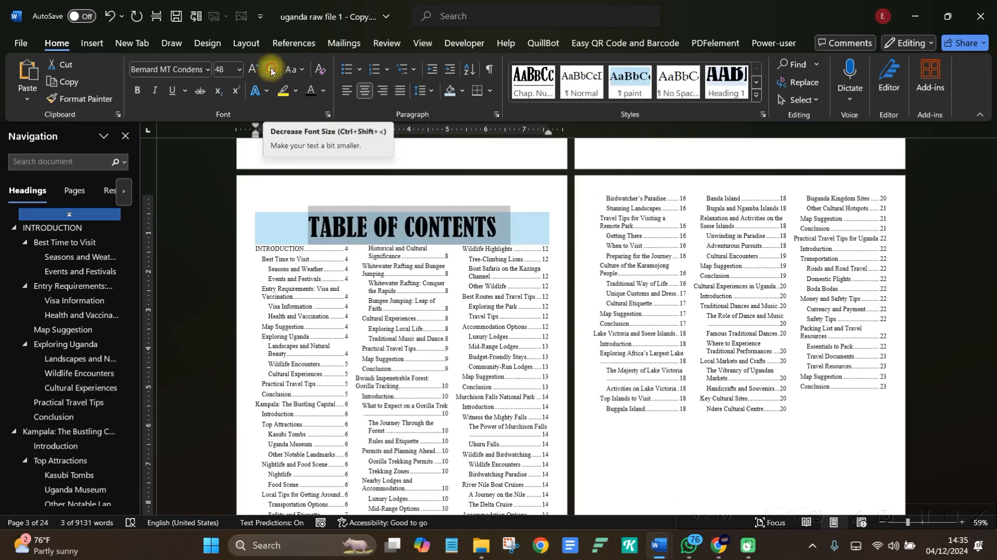
{"action": "left_click", "coordinate": [272, 71]}
{"action": "left_click", "coordinate": [512, 232]}
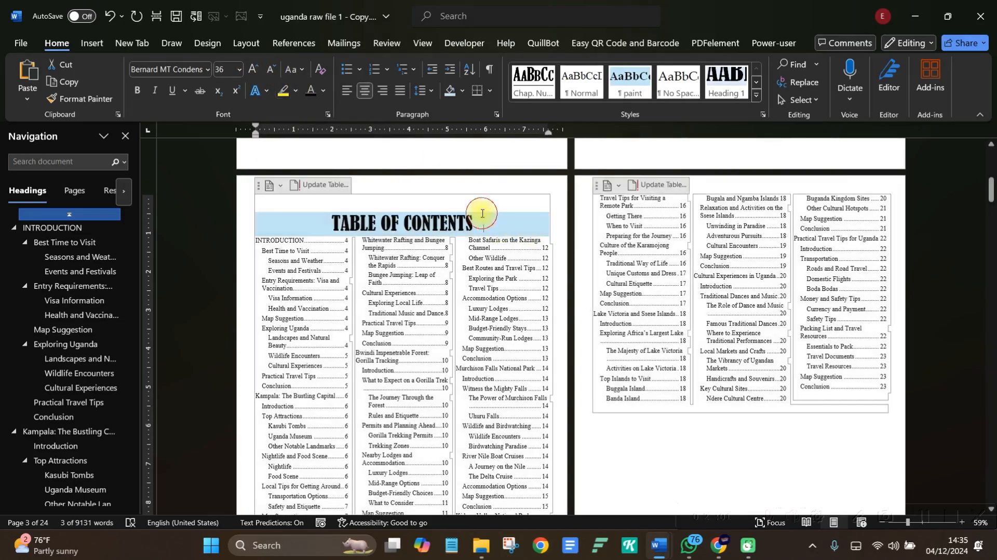
Review the three-column table of contents on both pages, including the indentation of the "Best Time to Visit" entry.
{"action": "scroll", "coordinate": [491, 222], "scroll_direction": "down", "scroll_amount": 2}
{"action": "scroll", "coordinate": [491, 222], "scroll_direction": "down", "scroll_amount": 2}
{"action": "scroll", "coordinate": [492, 223], "scroll_direction": "up", "scroll_amount": 2}
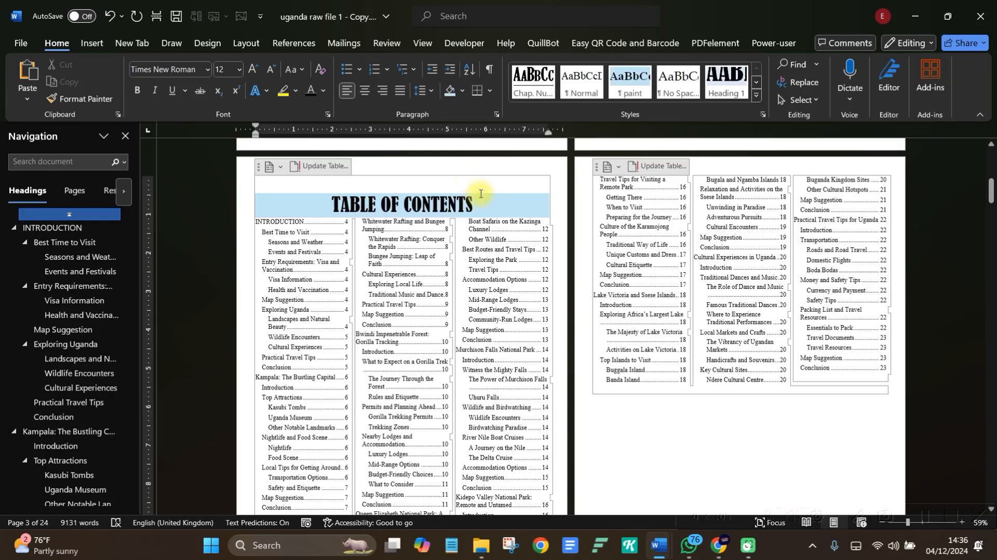
{"action": "left_click", "coordinate": [382, 349]}
{"action": "left_click", "coordinate": [647, 447]}
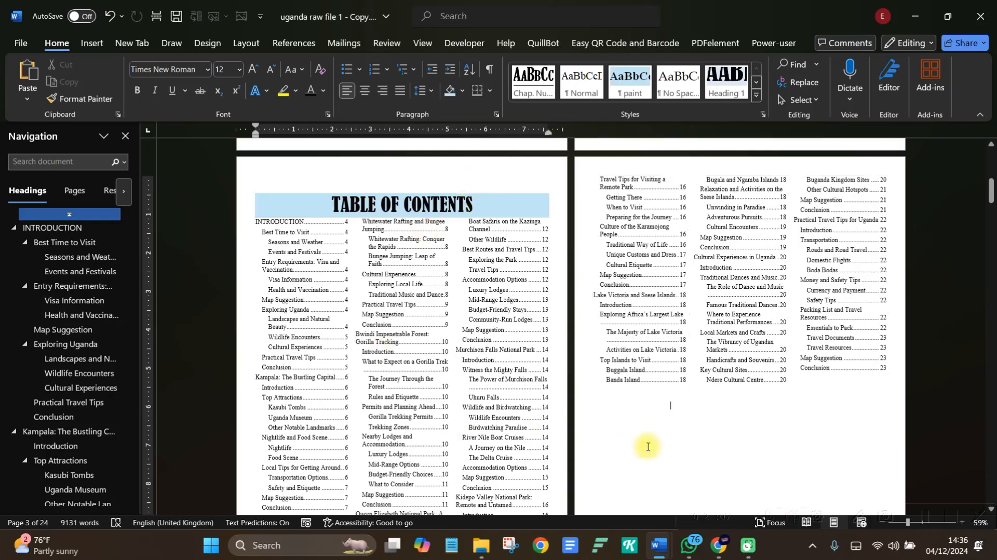
{"action": "scroll", "coordinate": [639, 442], "scroll_direction": "down", "scroll_amount": 1}
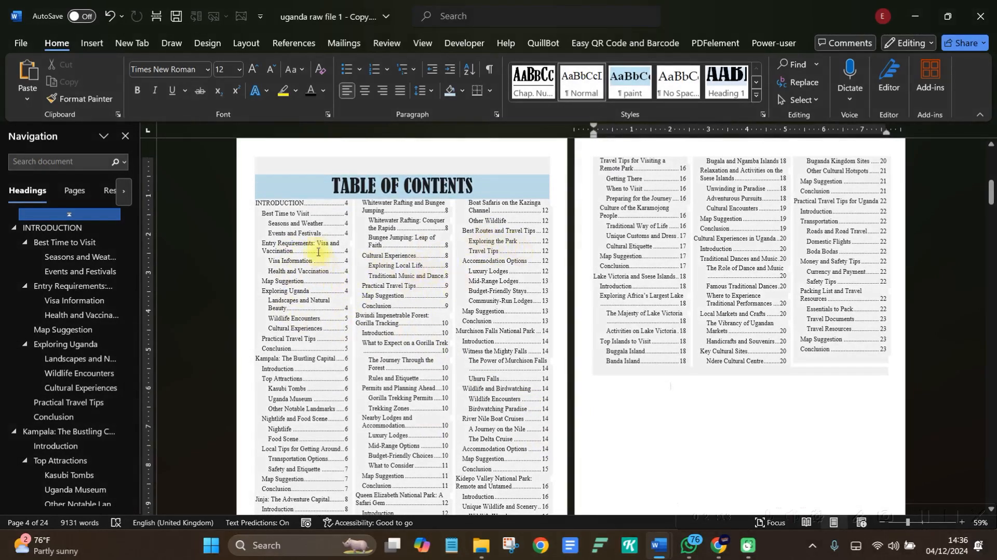
{"action": "left_click_drag", "start_coordinate": [260, 213], "coordinate": [335, 217]}
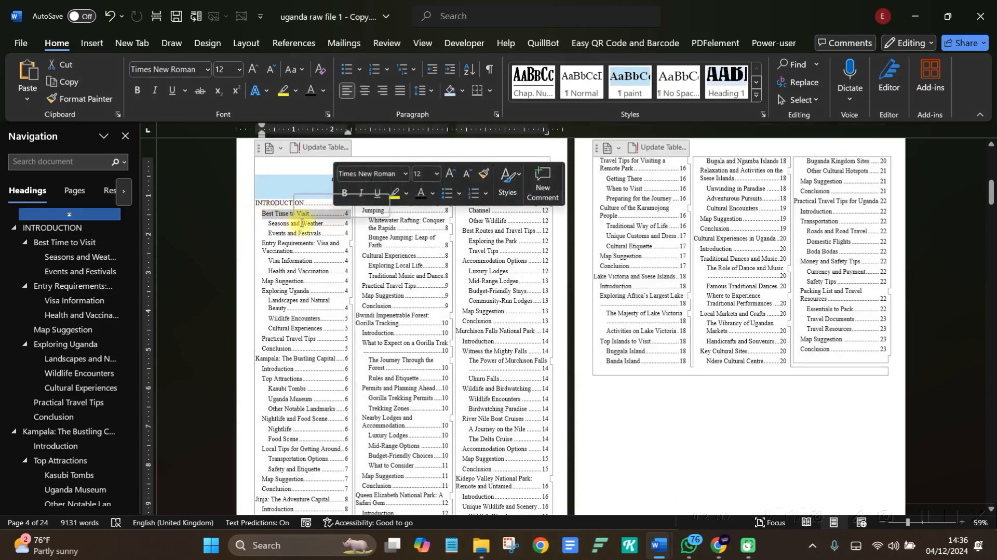
{"action": "scroll", "coordinate": [301, 222], "scroll_direction": "up", "scroll_amount": 2}
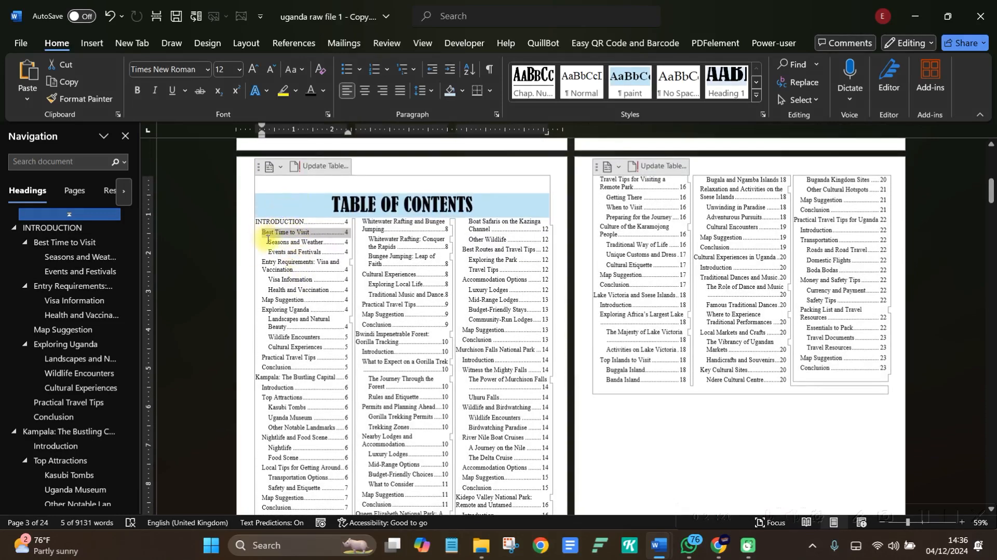
{"action": "left_click", "coordinate": [262, 231]}
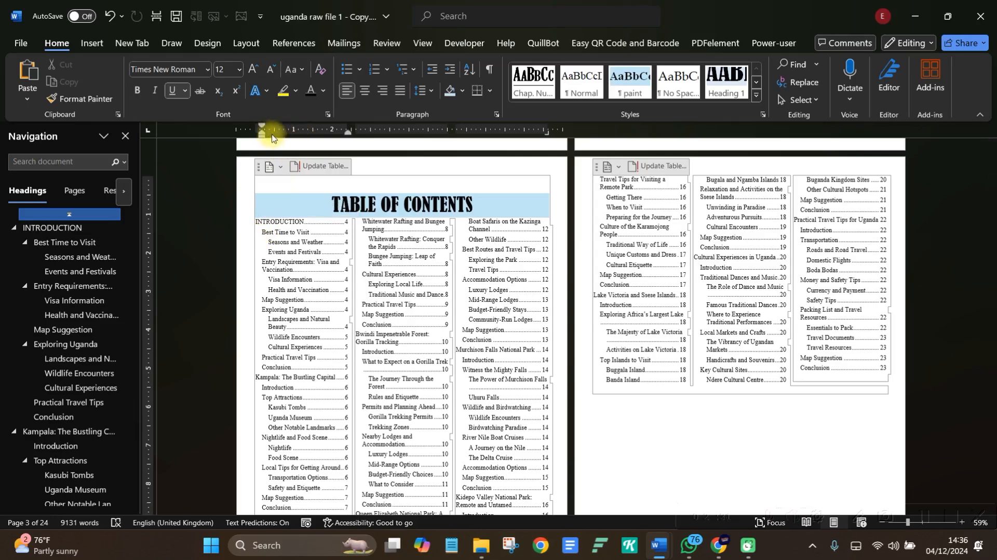
{"action": "left_click", "coordinate": [860, 515]}
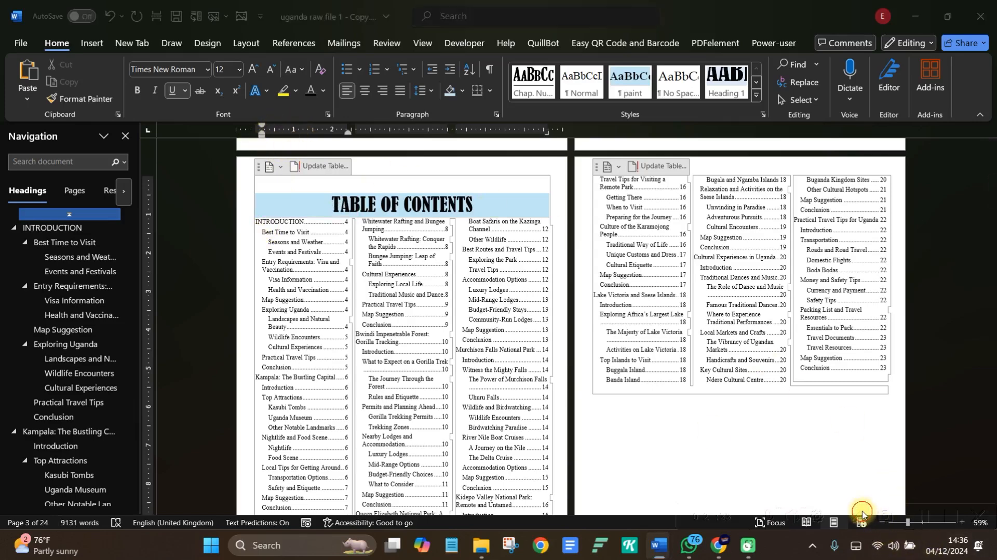
{"action": "mouse_move", "coordinate": [245, 116]}
{"action": "left_mouse_down"}
{"action": "mouse_move", "coordinate": [210, 139]}
{"action": "mouse_move", "coordinate": [529, 158]}
{"action": "mouse_move", "coordinate": [584, 112]}
{"action": "mouse_move", "coordinate": [238, 112]}
{"action": "mouse_move", "coordinate": [189, 137]}
{"action": "left_mouse_up"}
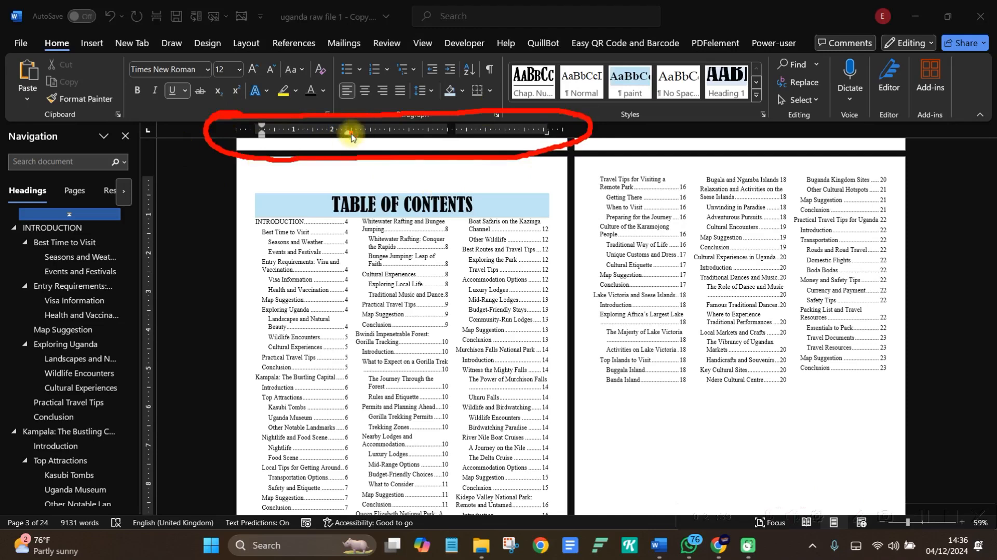
{"action": "left_click", "coordinate": [859, 515]}
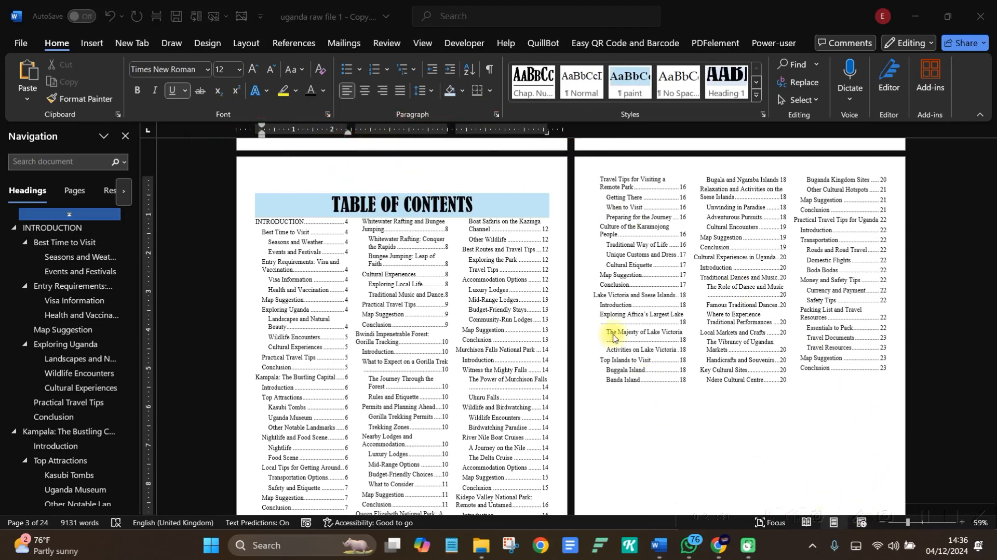
Hide the document's rulers and show them again.
{"action": "left_click", "coordinate": [422, 42]}
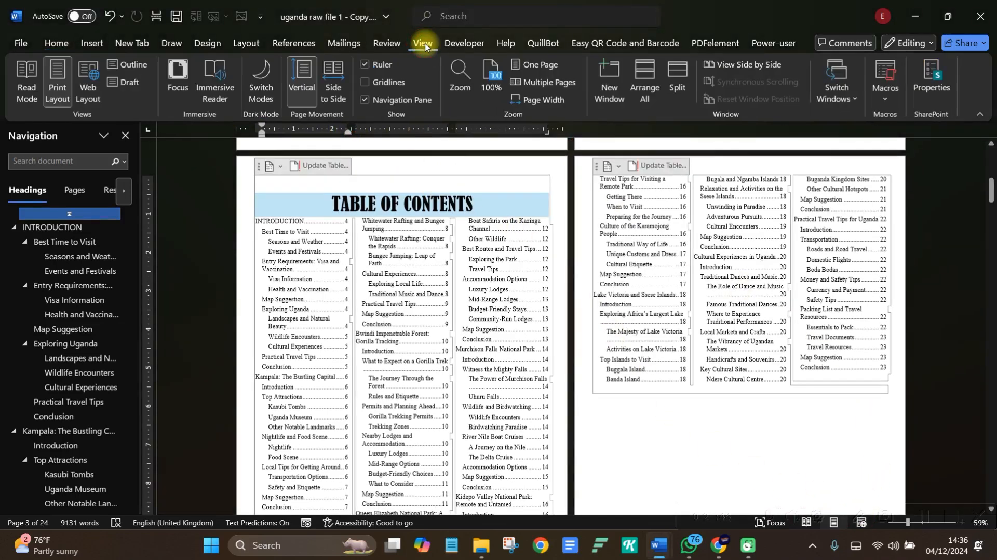
{"action": "left_click", "coordinate": [366, 65]}
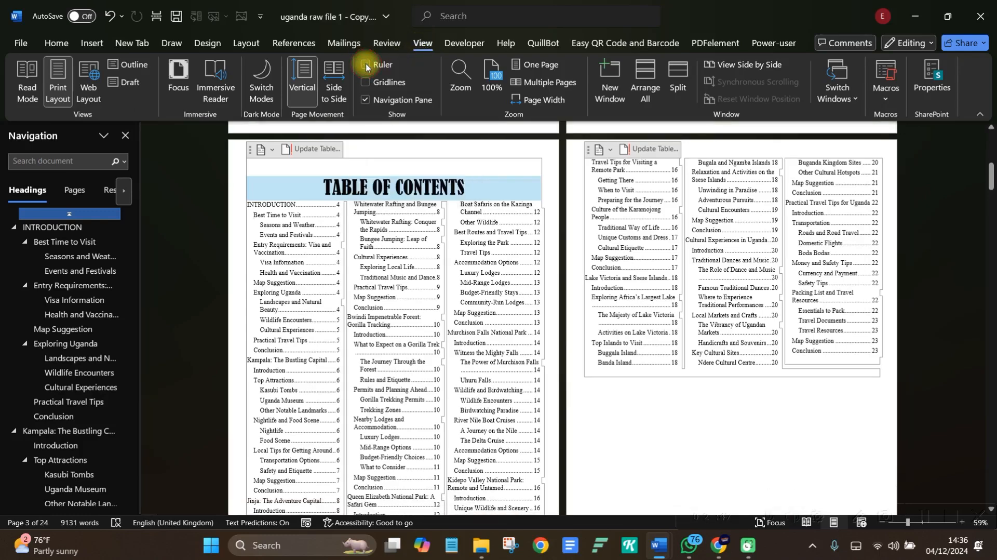
{"action": "left_click", "coordinate": [366, 65]}
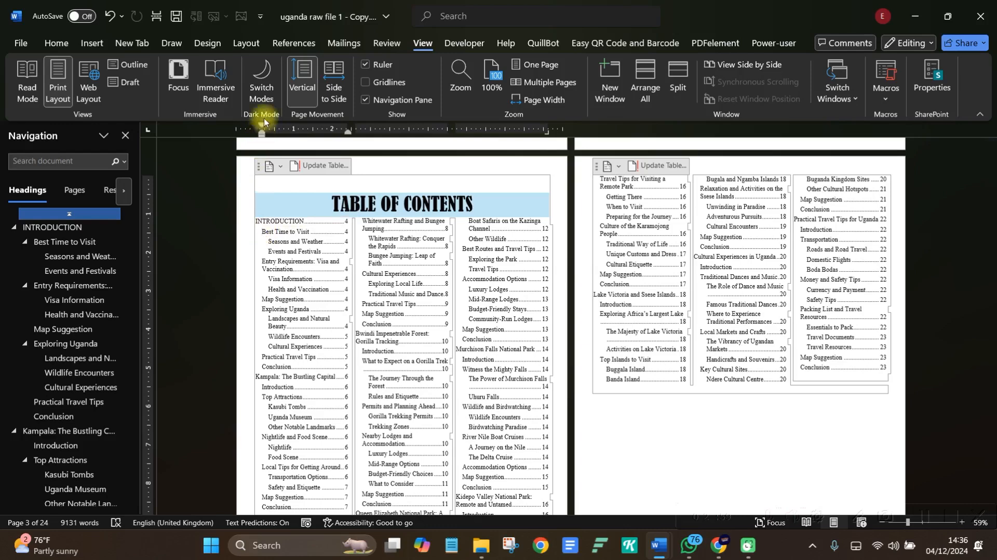
{"action": "left_click", "coordinate": [860, 516]}
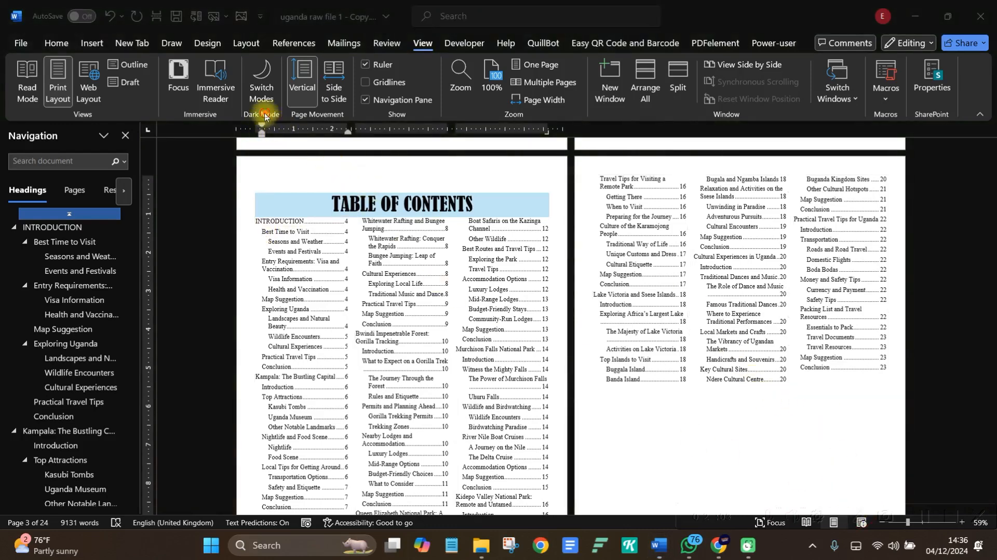
{"action": "mouse_move", "coordinate": [266, 112]}
{"action": "left_mouse_down"}
{"action": "mouse_move", "coordinate": [251, 147]}
{"action": "mouse_move", "coordinate": [284, 122]}
{"action": "mouse_move", "coordinate": [264, 107]}
{"action": "mouse_move", "coordinate": [274, 129]}
{"action": "left_mouse_up"}
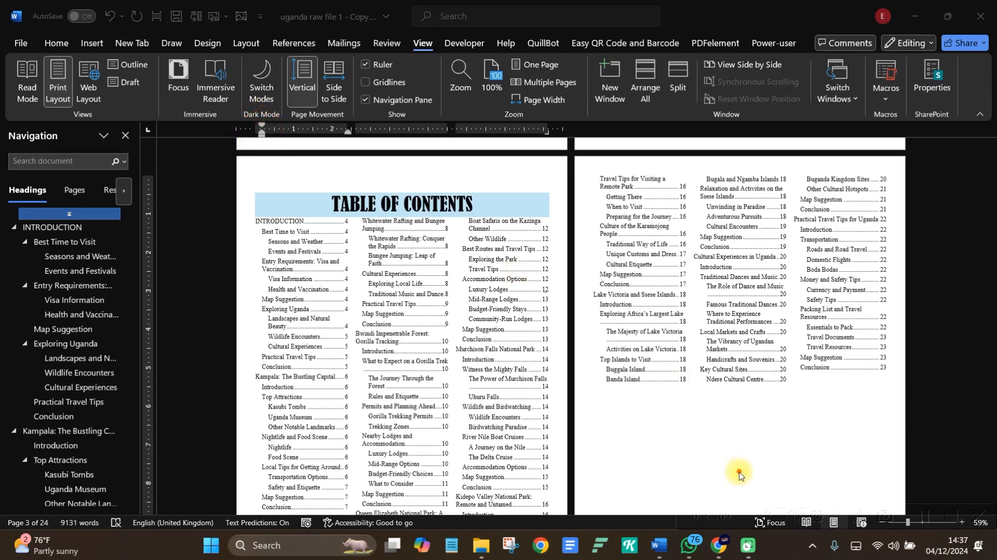
{"action": "left_click", "coordinate": [720, 475]}
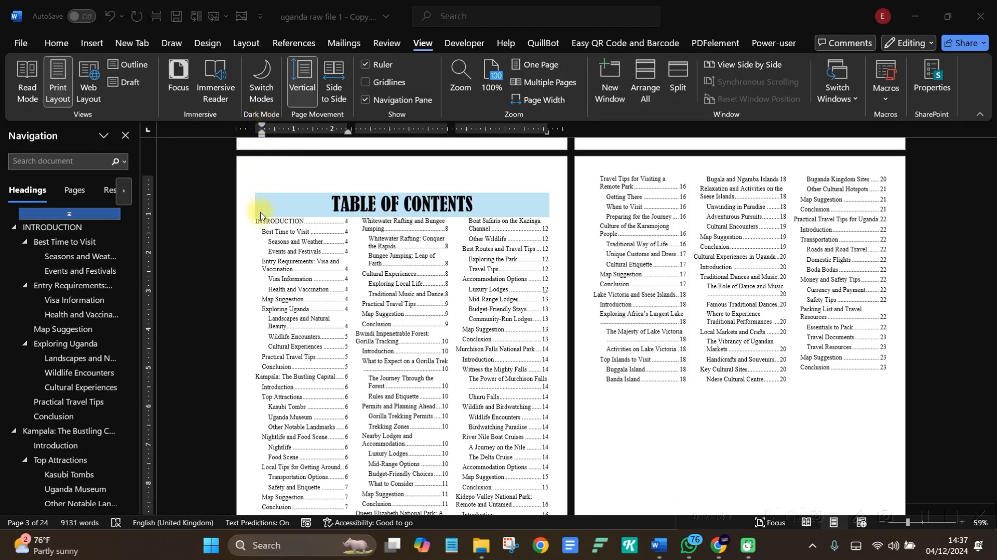
Remove the left indent from the second-level table of contents entries, such as "Best Time to Visit", so they align with the chapter entries.
{"action": "left_click", "coordinate": [266, 234]}
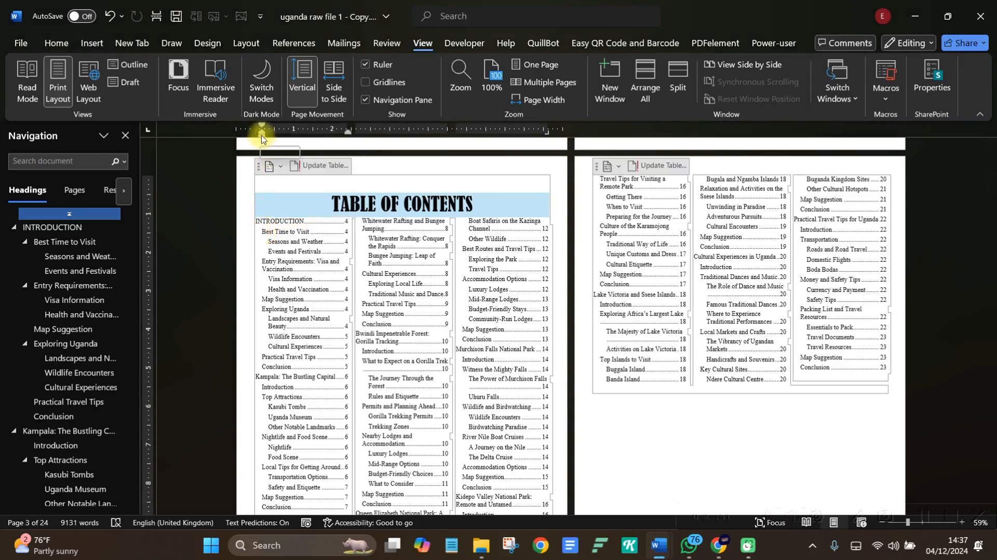
{"action": "left_click_drag", "start_coordinate": [261, 136], "coordinate": [256, 137]}
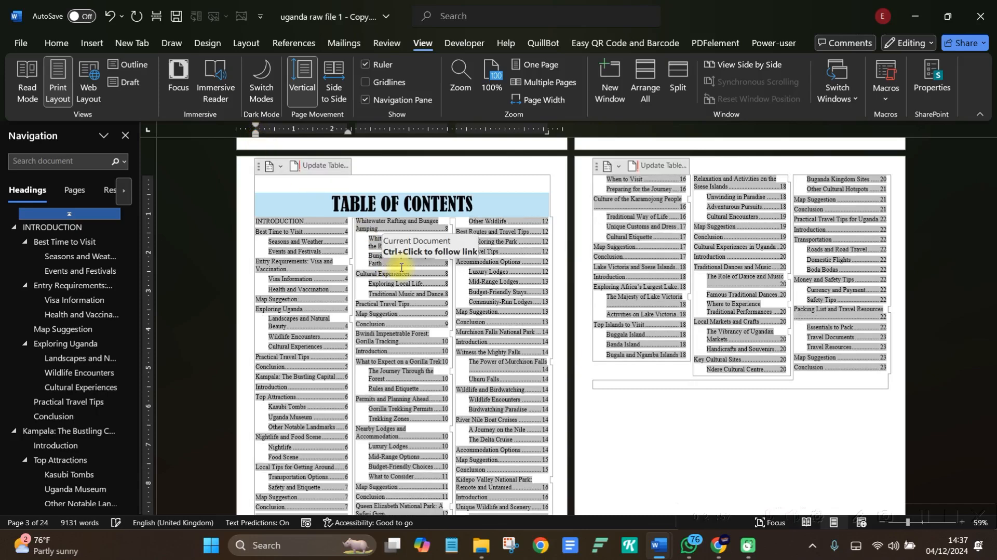
{"action": "left_click", "coordinate": [277, 248]}
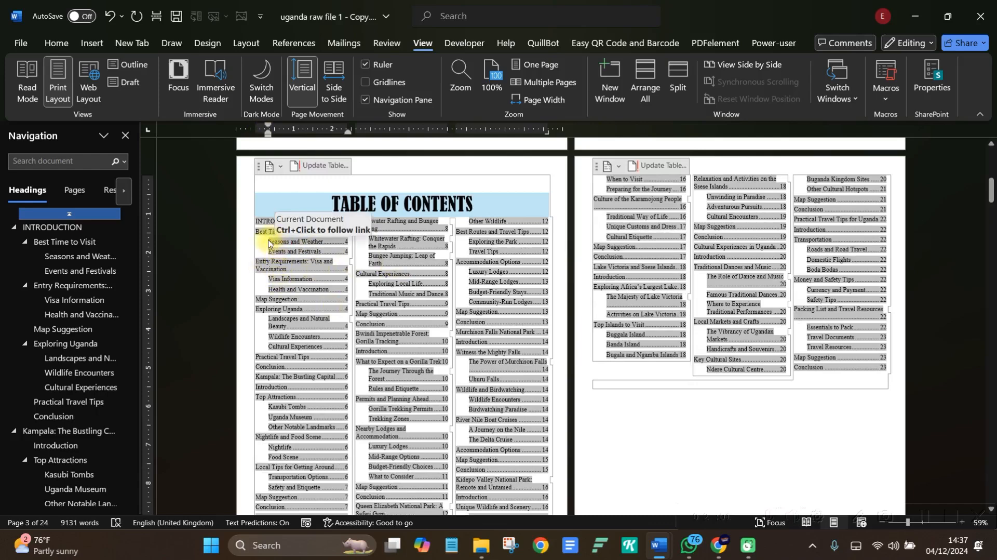
{"action": "left_click", "coordinate": [764, 438]}
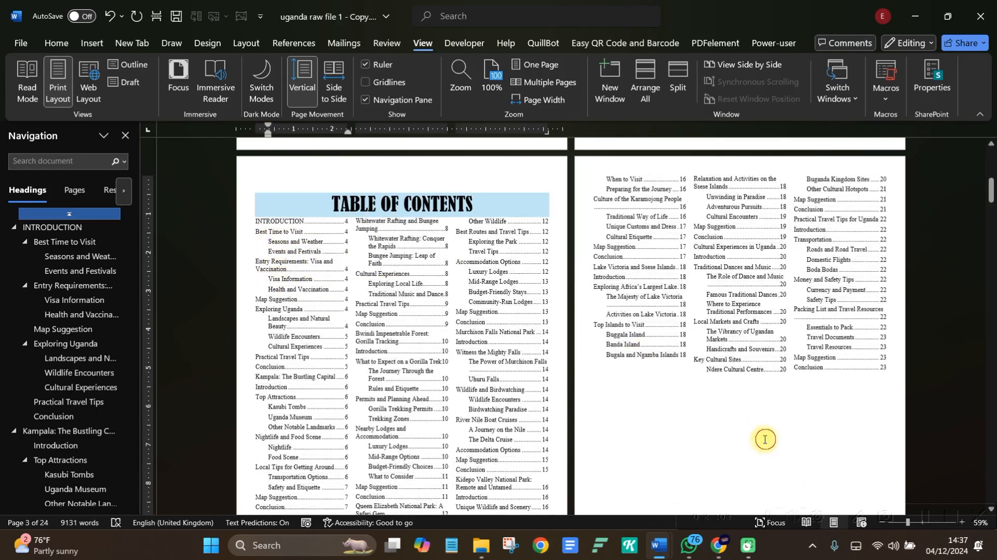
Reduce the left indent of the third-level entries, such as "Seasons and Weather", to a slight offset from the column's left edge.
{"action": "left_click", "coordinate": [269, 239]}
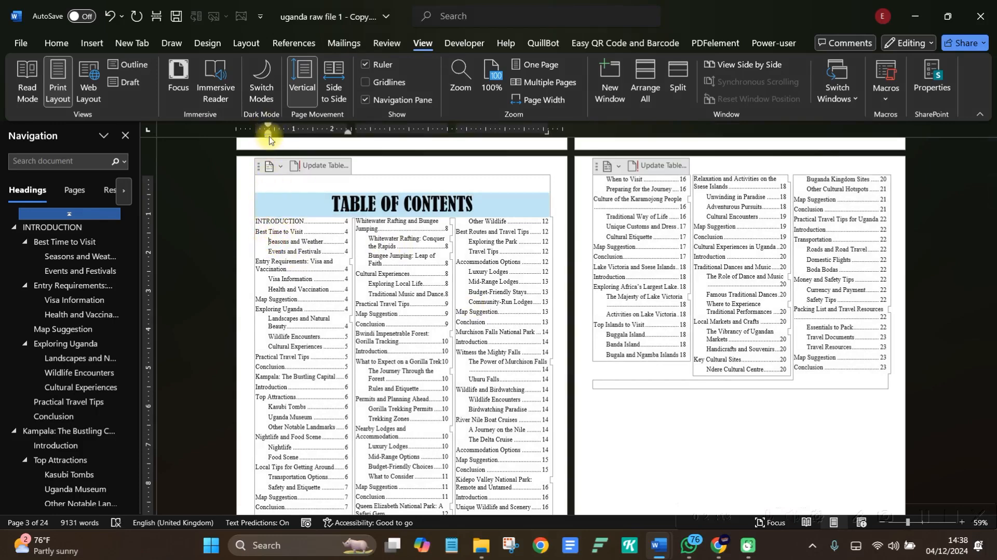
{"action": "left_click_drag", "start_coordinate": [268, 139], "coordinate": [254, 142]}
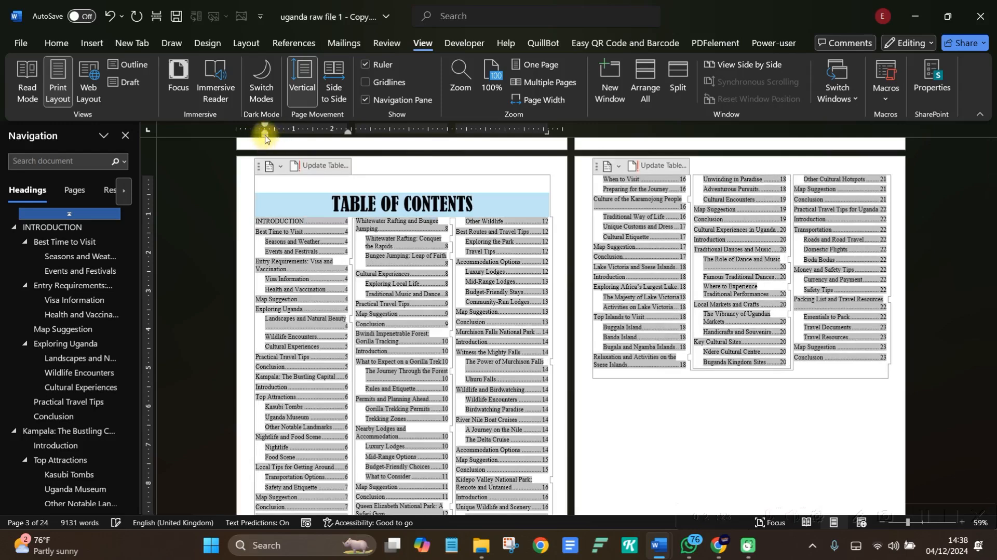
{"action": "left_click_drag", "start_coordinate": [265, 136], "coordinate": [253, 136]}
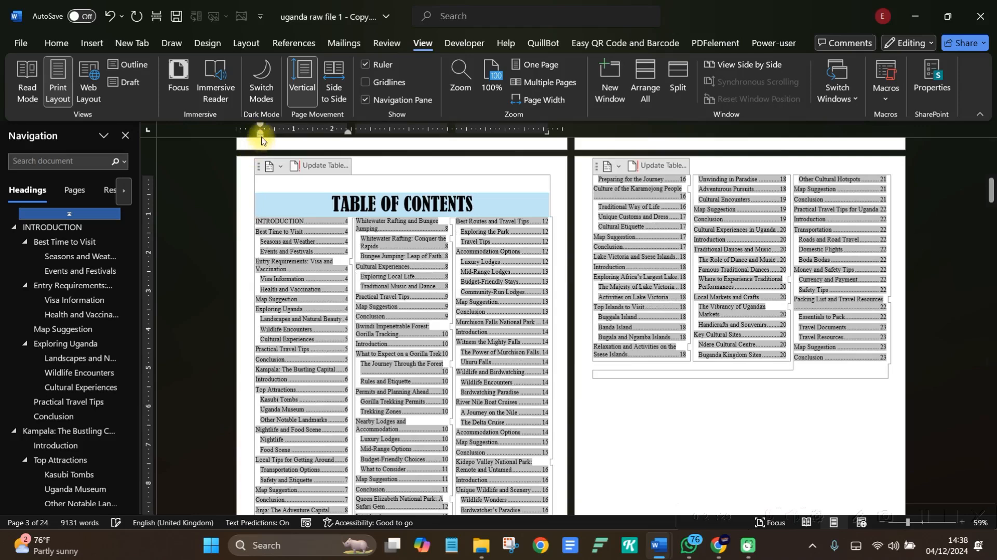
{"action": "left_click_drag", "start_coordinate": [260, 137], "coordinate": [256, 136]}
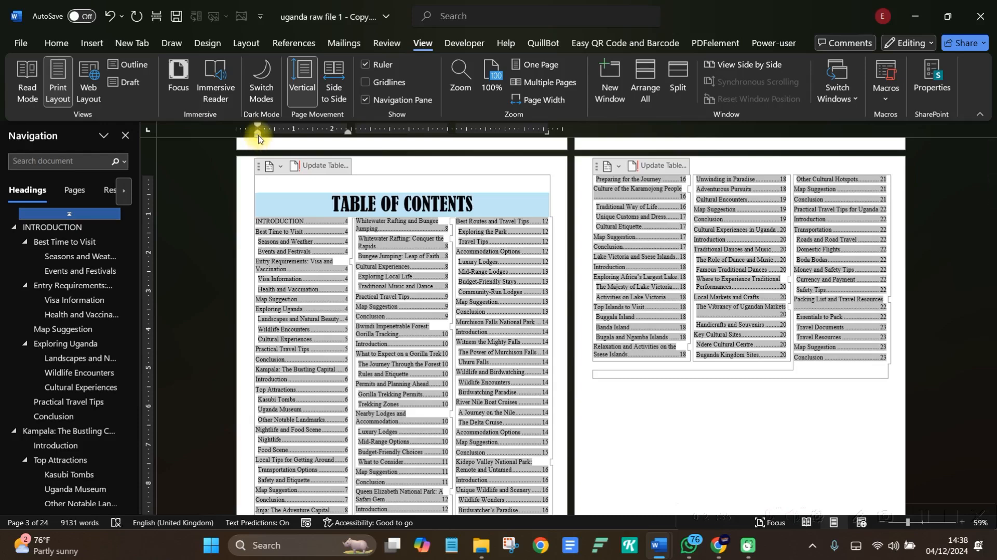
{"action": "left_click_drag", "start_coordinate": [258, 139], "coordinate": [254, 138]}
{"action": "left_click", "coordinate": [260, 239]}
{"action": "left_click_drag", "start_coordinate": [258, 139], "coordinate": [246, 136]}
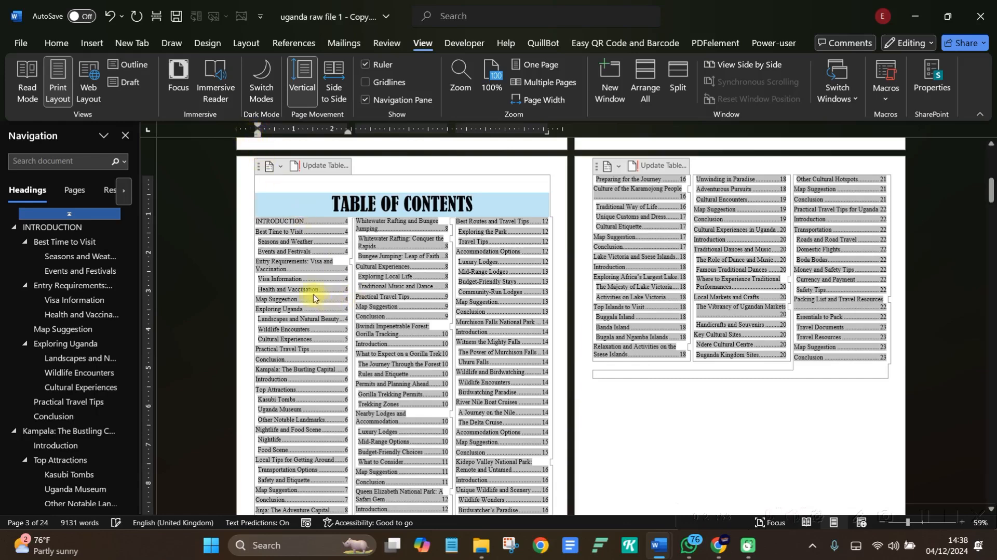
{"action": "left_click", "coordinate": [639, 405]}
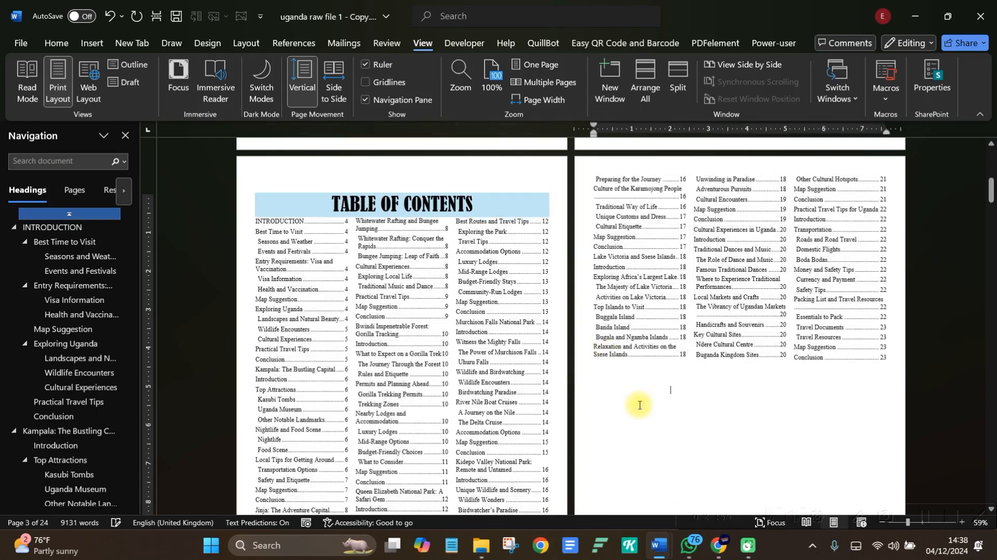
{"action": "scroll", "coordinate": [639, 404], "scroll_direction": "down", "scroll_amount": 1}
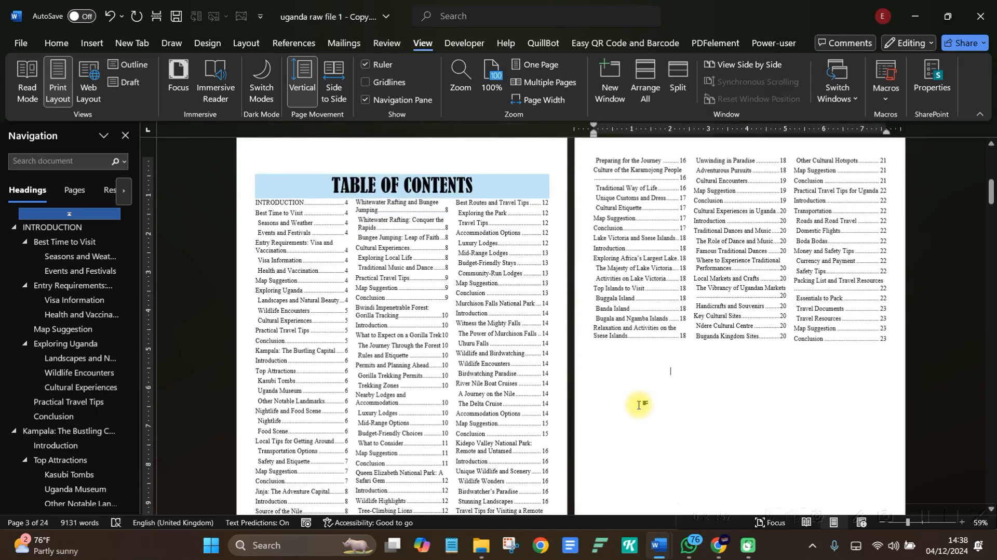
Try moving the first-line indent of the third-level entries farther left, and undo the change.
{"action": "left_click", "coordinate": [259, 222]}
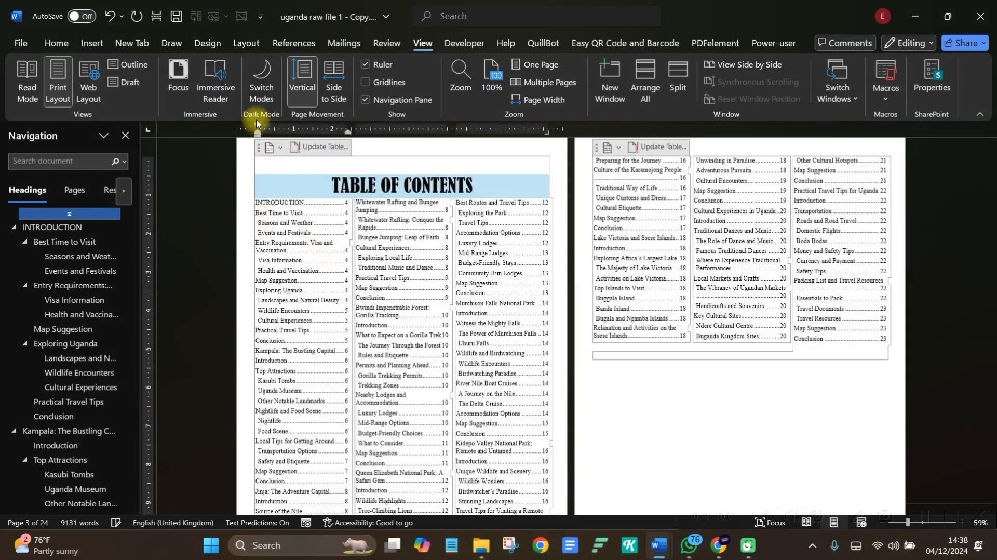
{"action": "left_click_drag", "start_coordinate": [255, 125], "coordinate": [250, 125]}
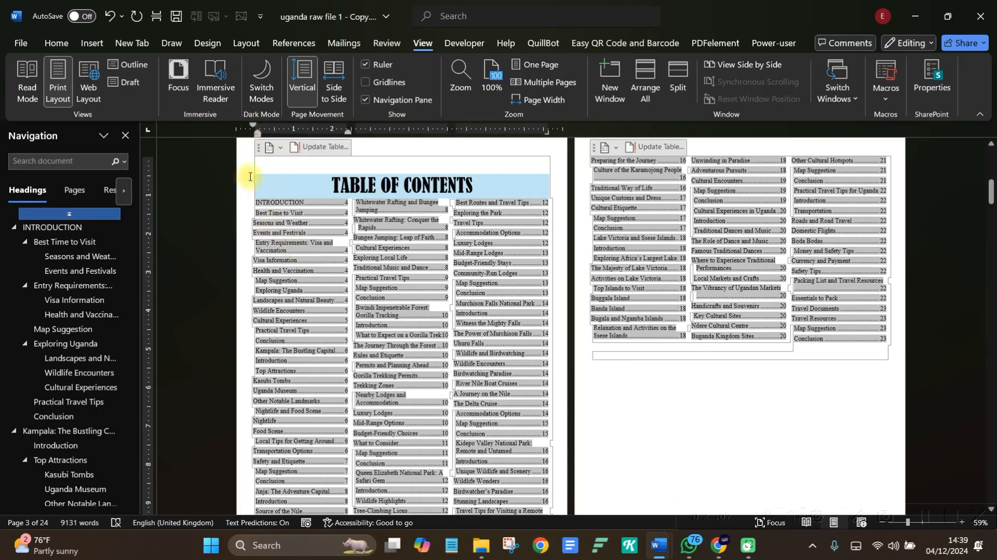
{"action": "left_click", "coordinate": [110, 16]}
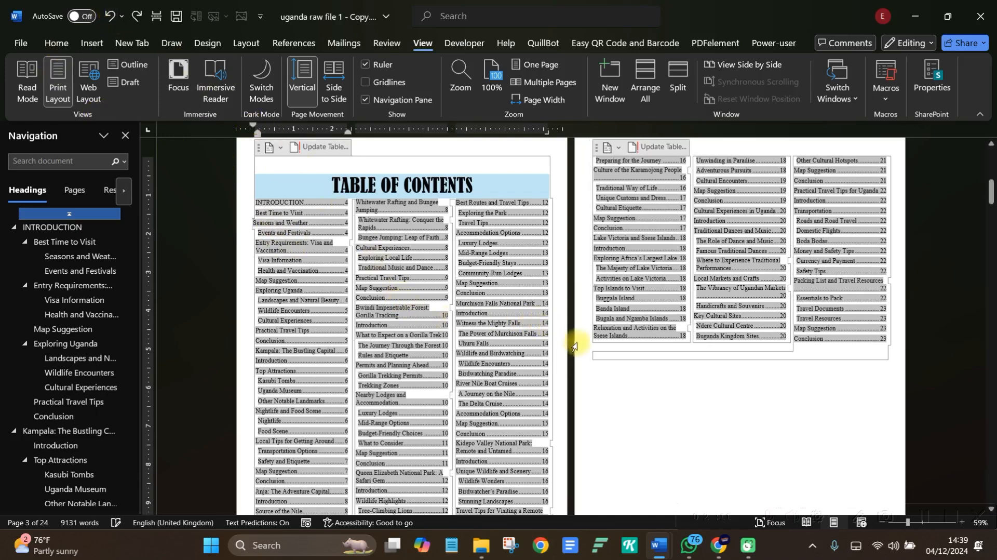
{"action": "left_click", "coordinate": [115, 20]}
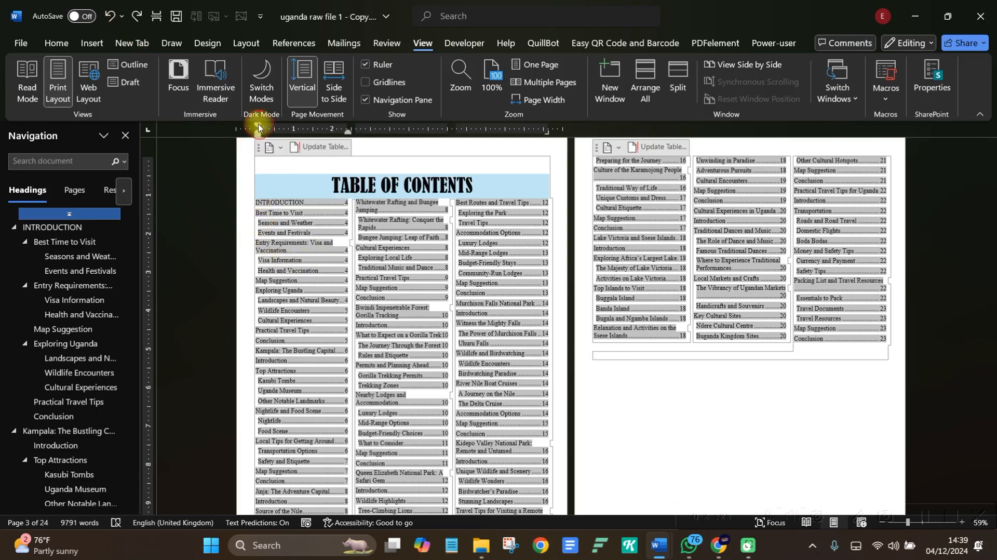
{"action": "left_click_drag", "start_coordinate": [255, 123], "coordinate": [254, 123]}
{"action": "left_click_drag", "start_coordinate": [256, 123], "coordinate": [254, 124]}
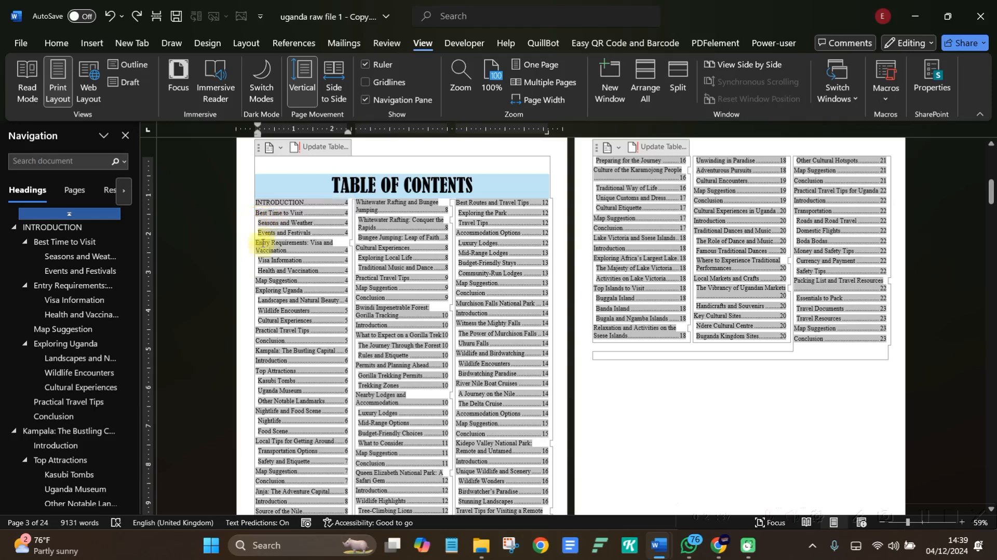
{"action": "scroll", "coordinate": [265, 233], "scroll_direction": "up", "scroll_amount": 2}
{"action": "scroll", "coordinate": [256, 263], "scroll_direction": "down", "scroll_amount": 3}
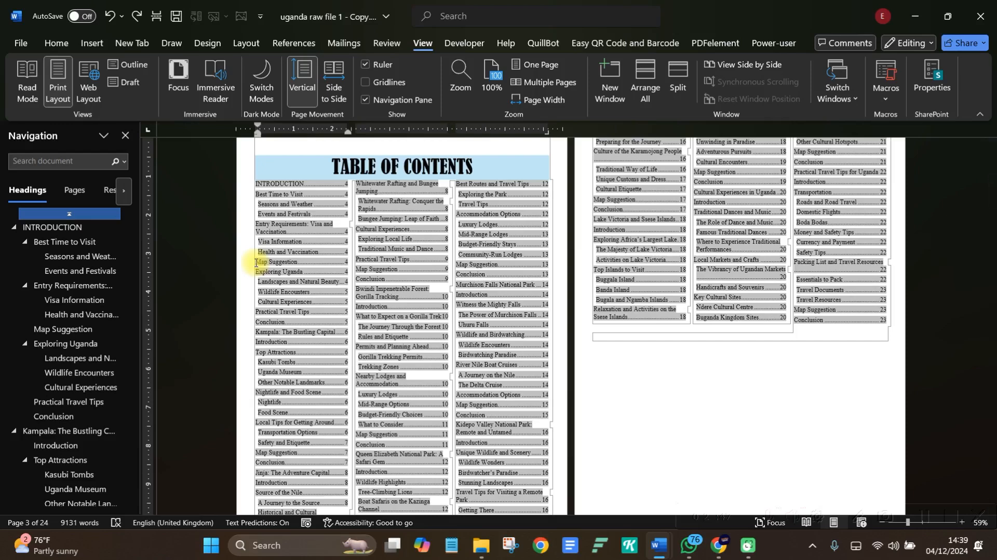
{"action": "left_click", "coordinate": [630, 359]}
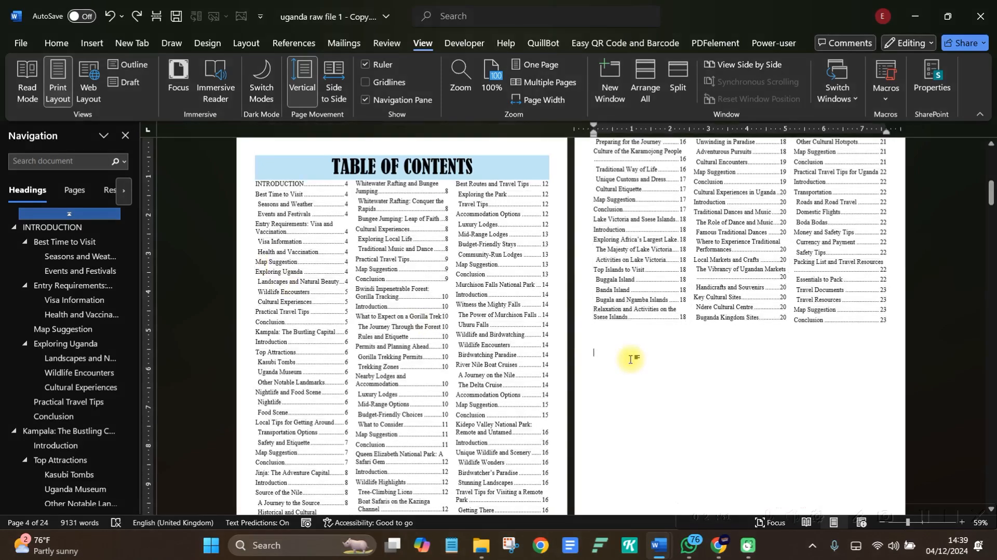
Apply bold to the top-level chapter entries of the table of contents, starting from the INTRODUCTION entry.
{"action": "left_click", "coordinate": [347, 183]}
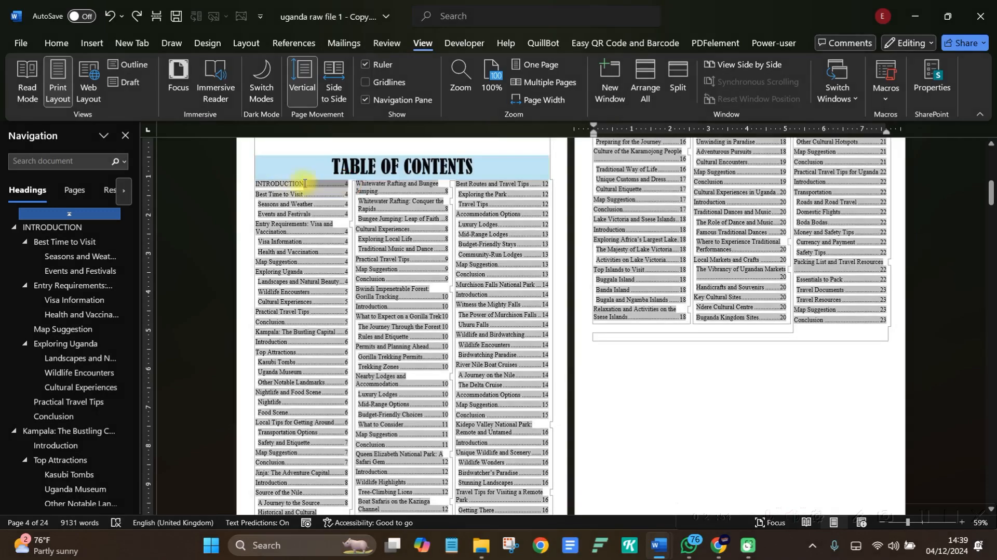
{"action": "left_click", "coordinate": [251, 185]}
{"action": "left_click", "coordinate": [54, 41]}
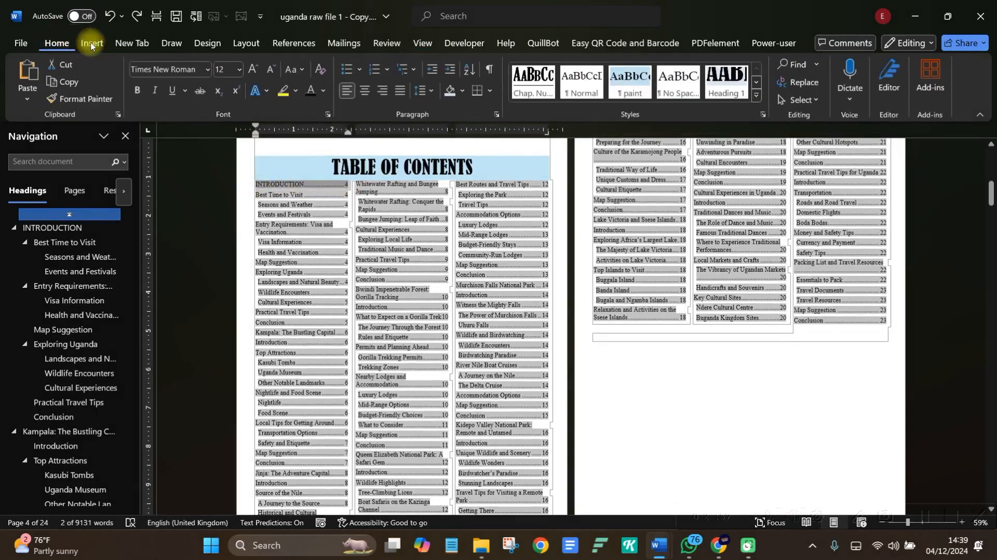
{"action": "left_click", "coordinate": [138, 89]}
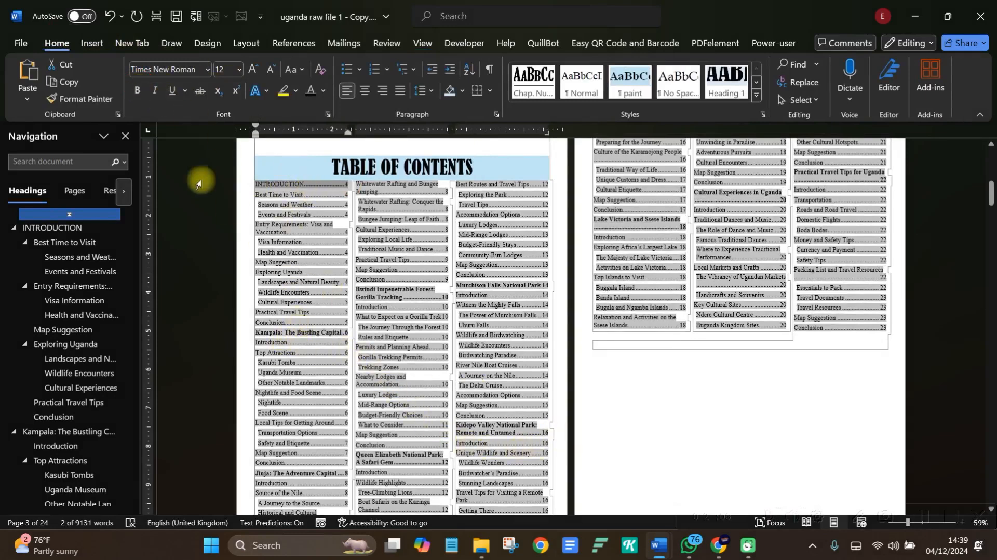
Change the case of the INTRODUCTION and "Kampala: The Bustling Capital" entries to UPPERCASE.
{"action": "left_click", "coordinate": [300, 71]}
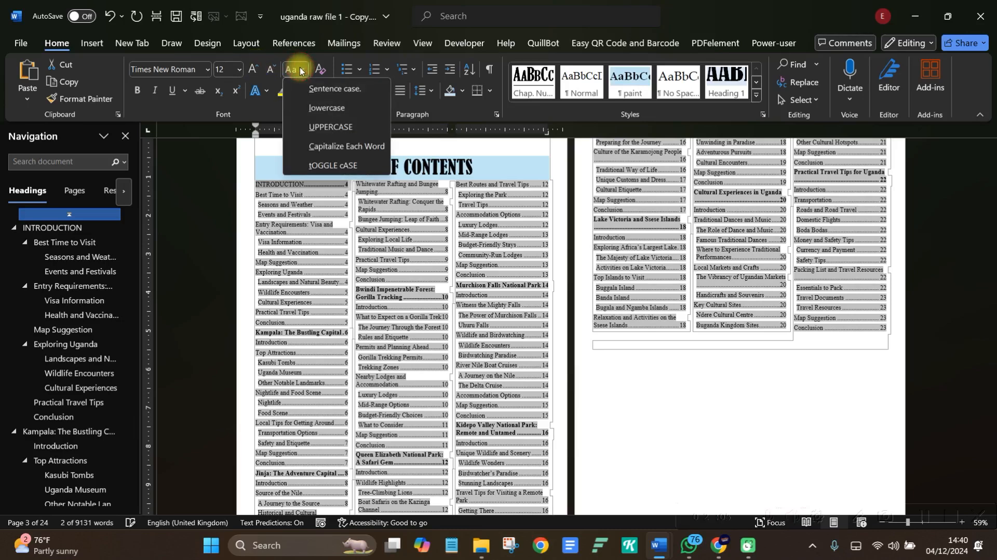
{"action": "left_click", "coordinate": [299, 126]}
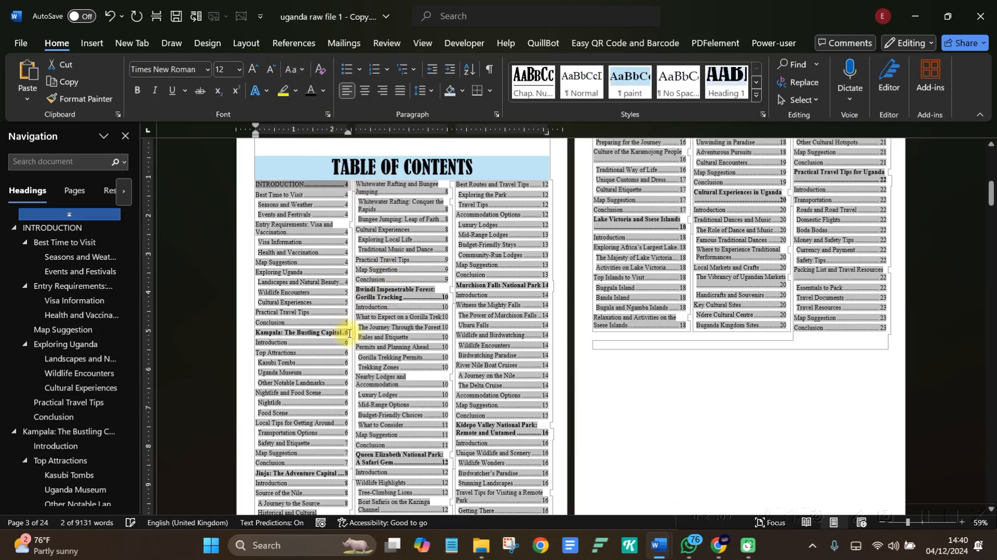
{"action": "left_click_drag", "start_coordinate": [348, 334], "coordinate": [248, 330]}
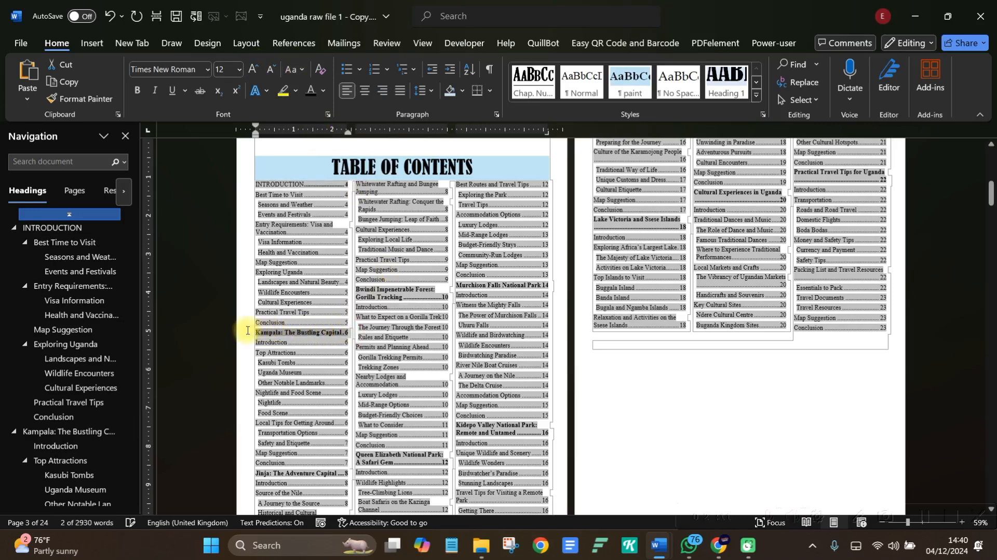
{"action": "left_click", "coordinate": [291, 69]}
{"action": "left_click", "coordinate": [325, 128]}
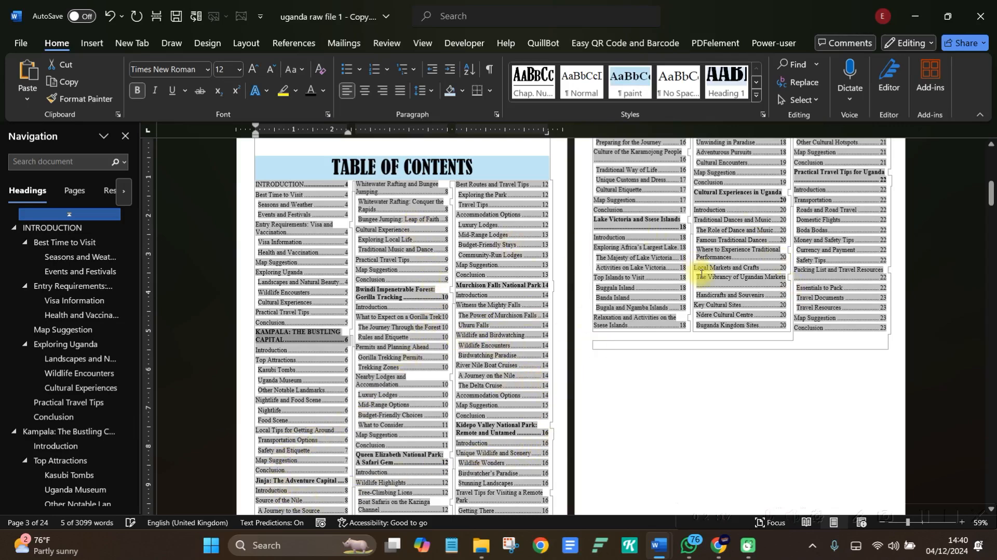
Apply bold to the INTRODUCTION entry in the table of contents.
{"action": "left_click", "coordinate": [613, 352]}
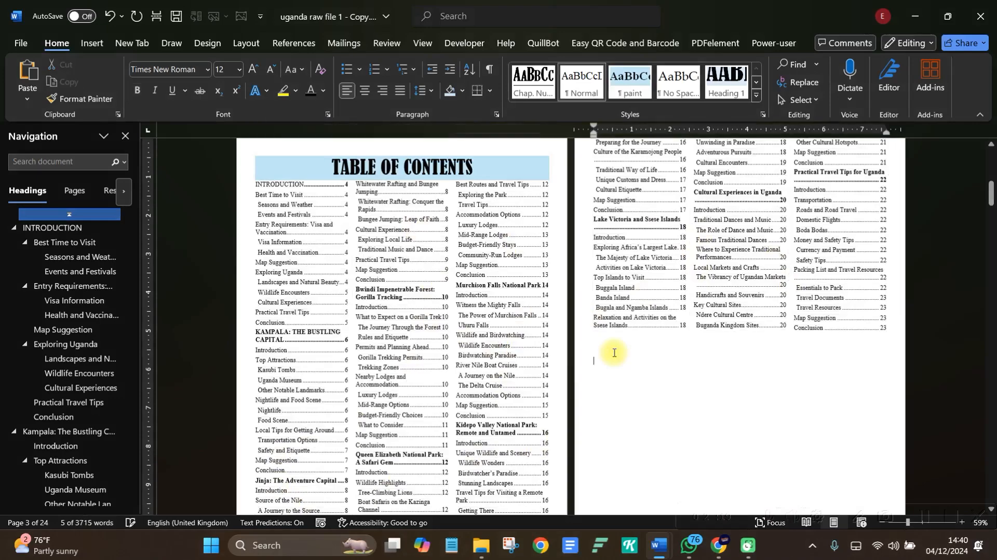
{"action": "scroll", "coordinate": [615, 352], "scroll_direction": "up", "scroll_amount": 7}
{"action": "scroll", "coordinate": [614, 353], "scroll_direction": "down", "scroll_amount": 6}
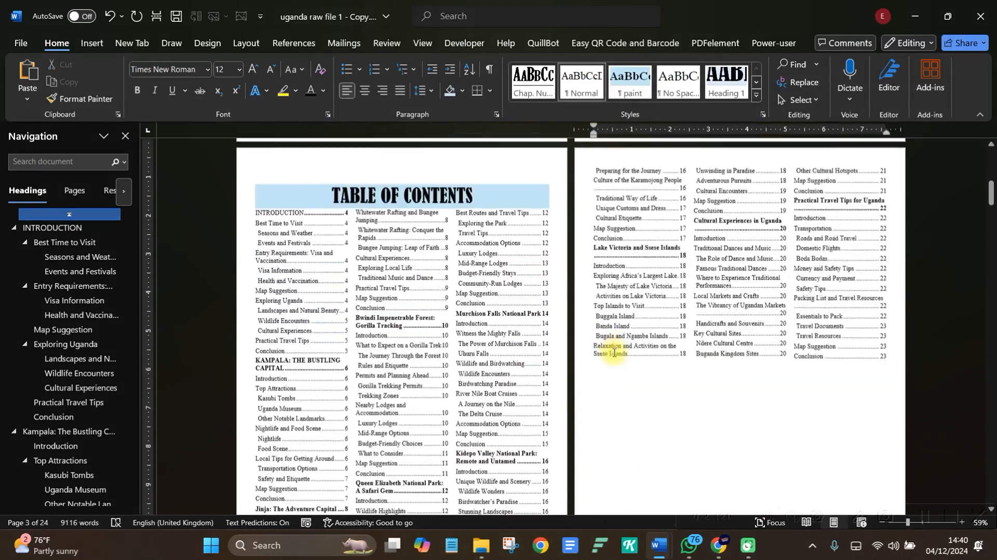
{"action": "scroll", "coordinate": [614, 352], "scroll_direction": "down", "scroll_amount": 1}
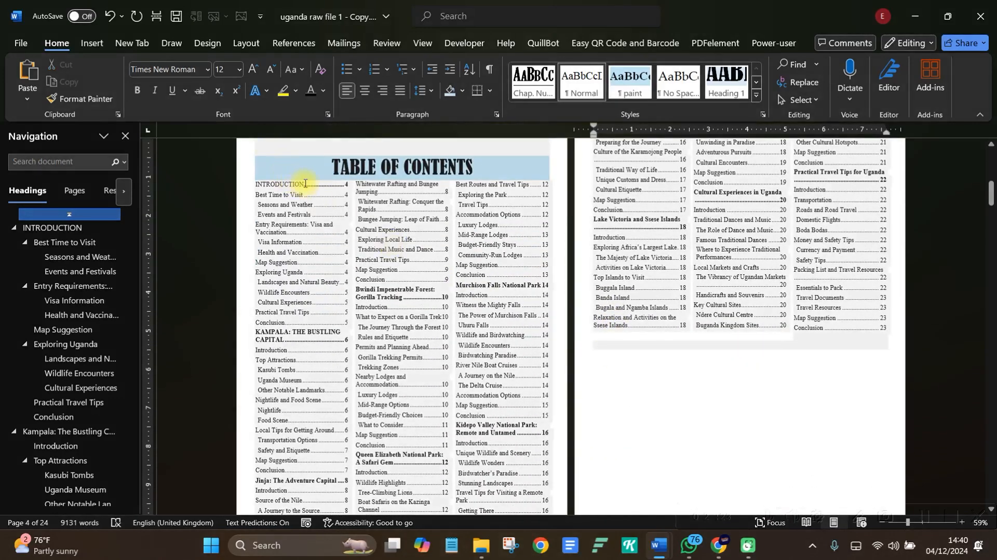
{"action": "left_click", "coordinate": [266, 183]}
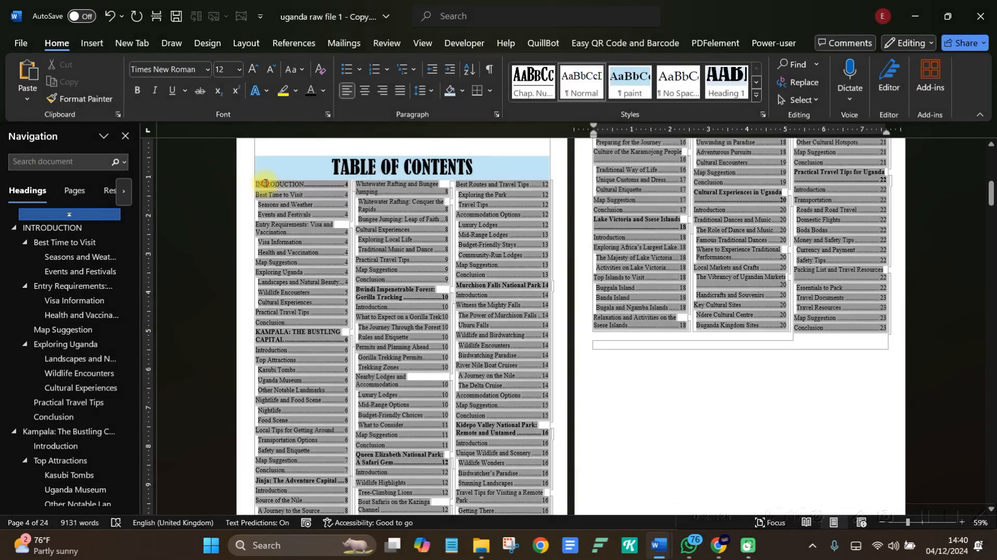
{"action": "triple_click", "coordinate": [265, 182]}
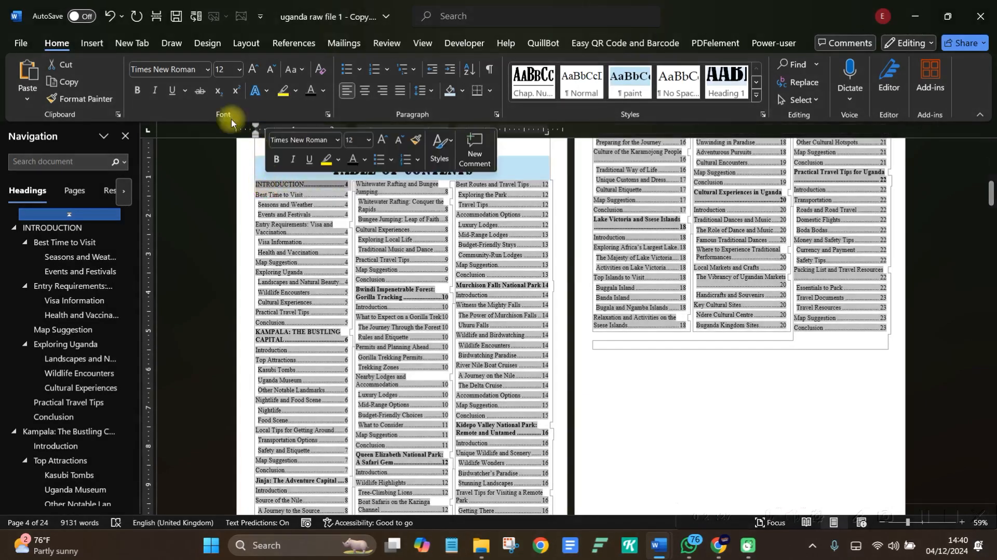
{"action": "left_click", "coordinate": [135, 89]}
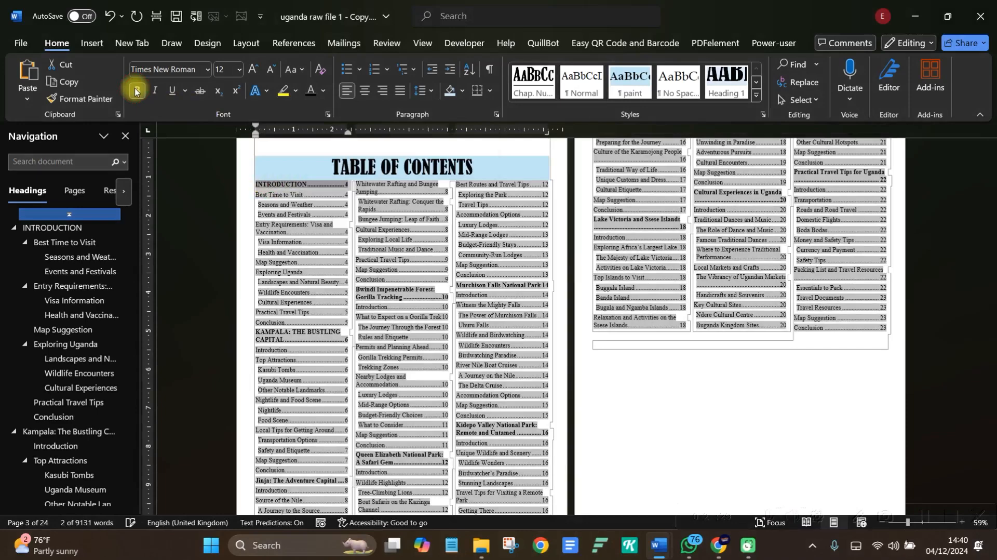
{"action": "left_click", "coordinate": [726, 385]}
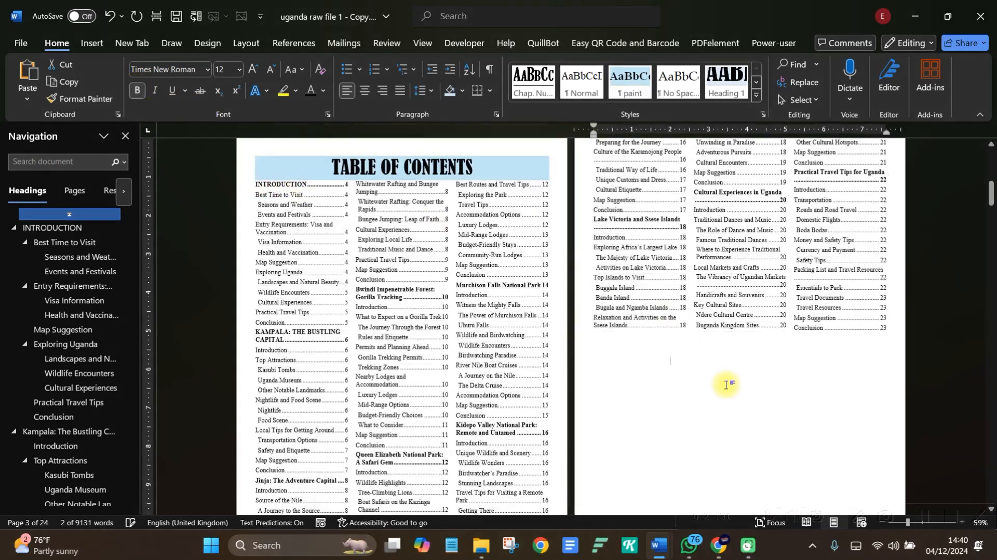
Return to the title page at the start of the document and display the paragraph marks and hidden formatting symbols.
{"action": "scroll", "coordinate": [683, 358], "scroll_direction": "up", "scroll_amount": 3}
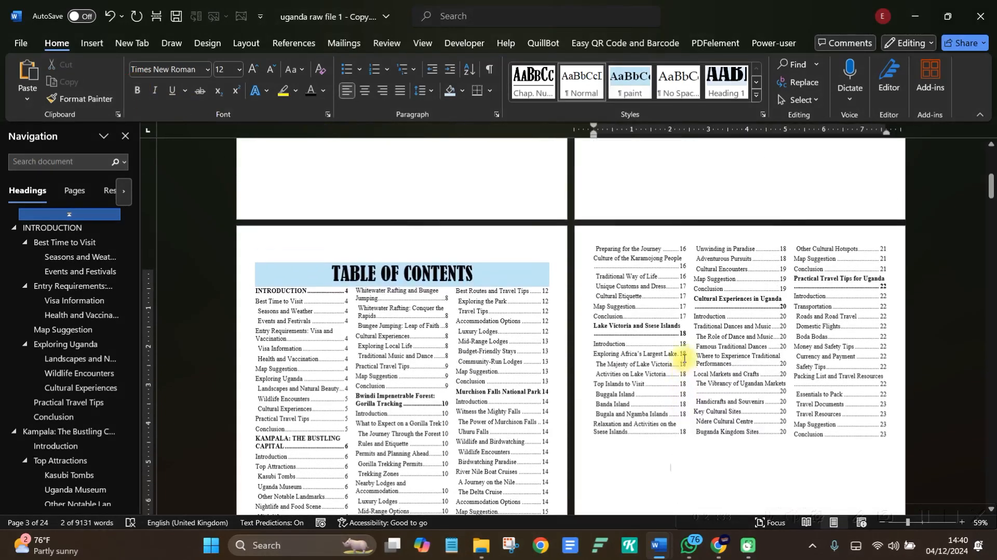
{"action": "scroll", "coordinate": [683, 358], "scroll_direction": "down", "scroll_amount": 4}
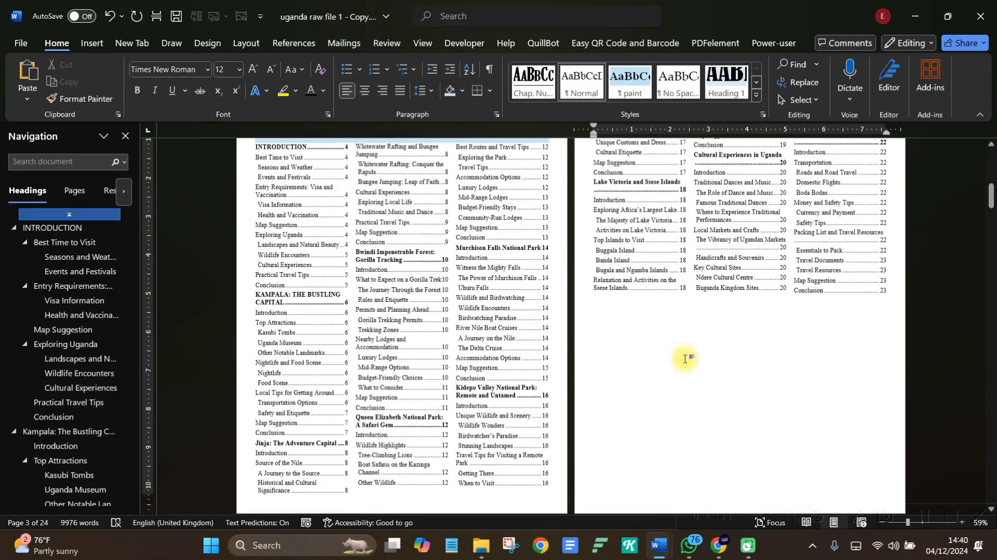
{"action": "scroll", "coordinate": [685, 358], "scroll_direction": "down", "scroll_amount": 2}
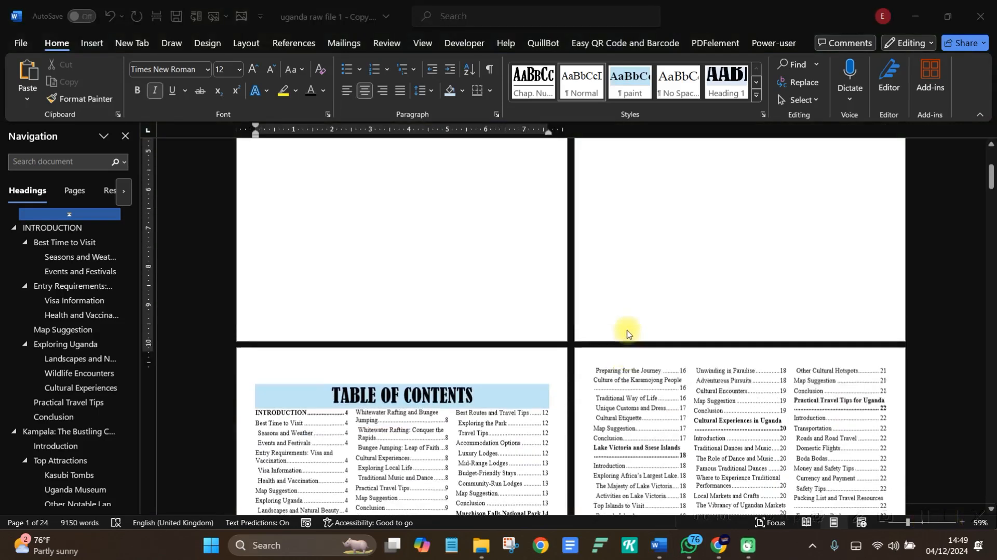
{"action": "scroll", "coordinate": [626, 332], "scroll_direction": "up", "scroll_amount": 2}
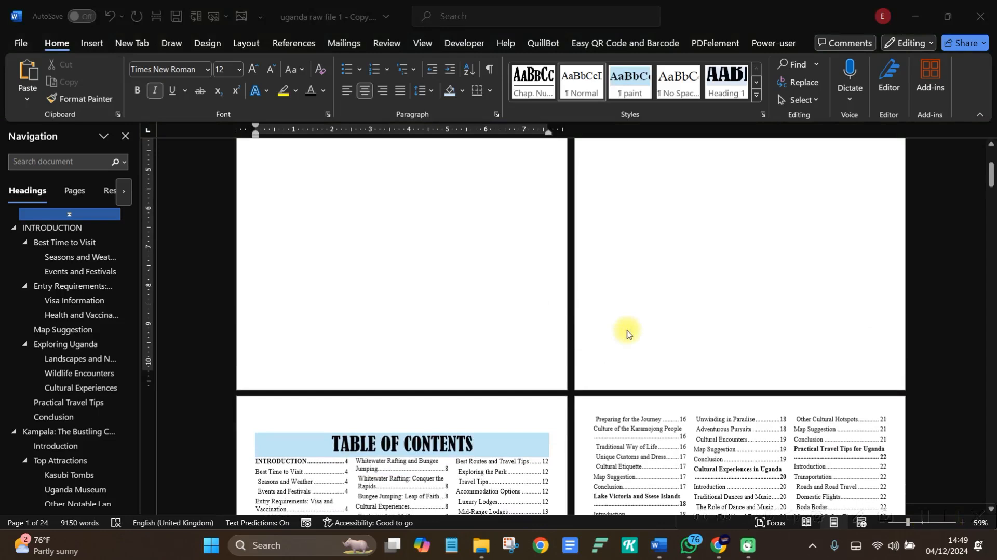
{"action": "scroll", "coordinate": [627, 332], "scroll_direction": "up", "scroll_amount": 4}
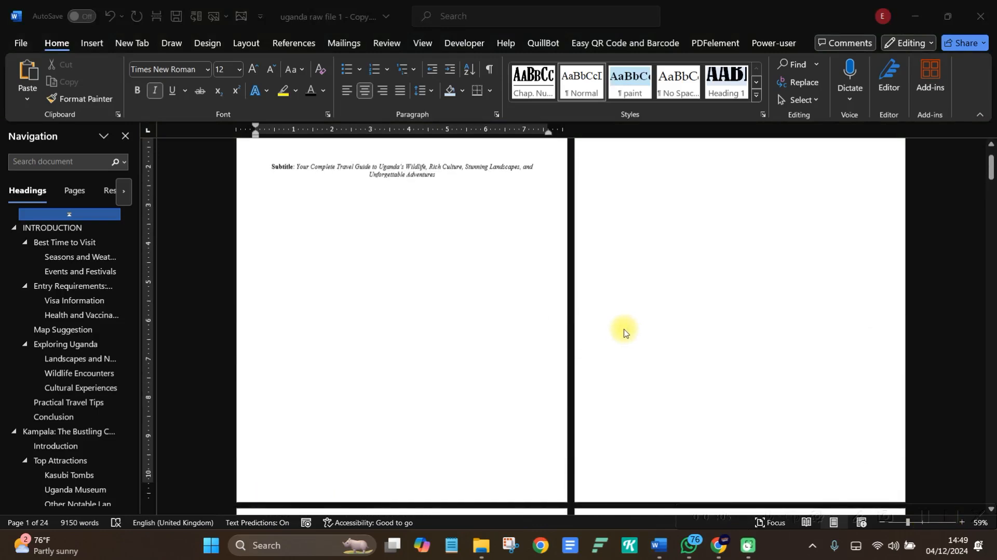
{"action": "scroll", "coordinate": [624, 331], "scroll_direction": "up", "scroll_amount": 3}
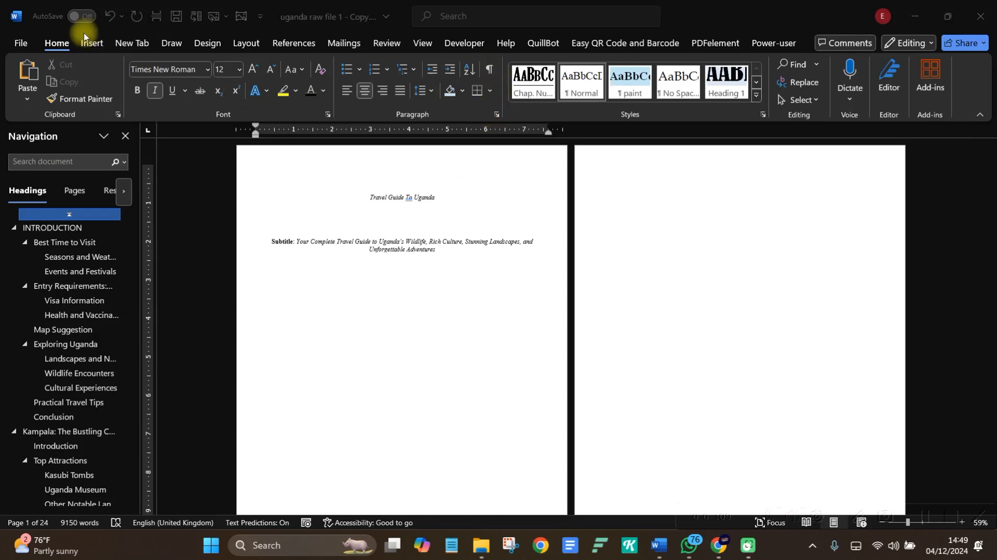
{"action": "left_click", "coordinate": [489, 71]}
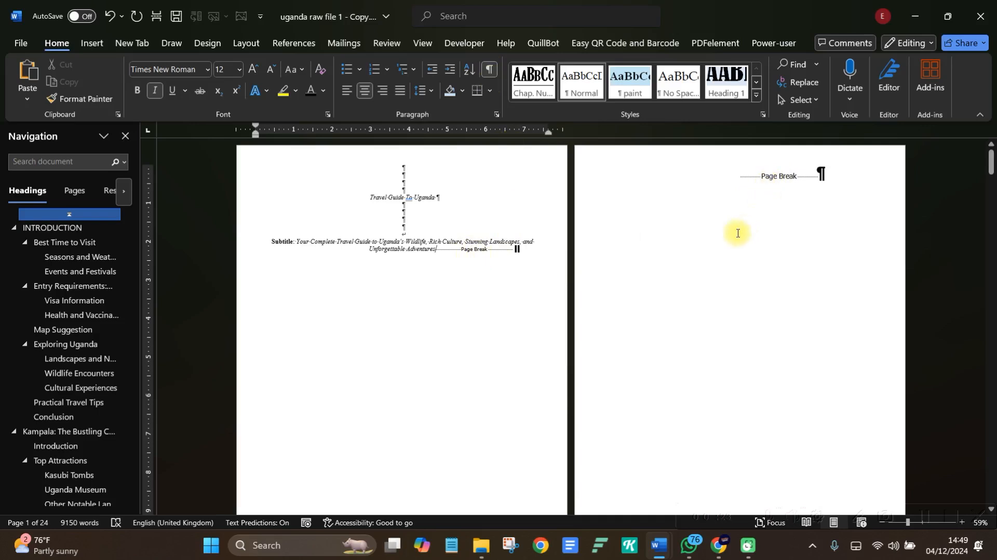
{"action": "left_click", "coordinate": [489, 69]}
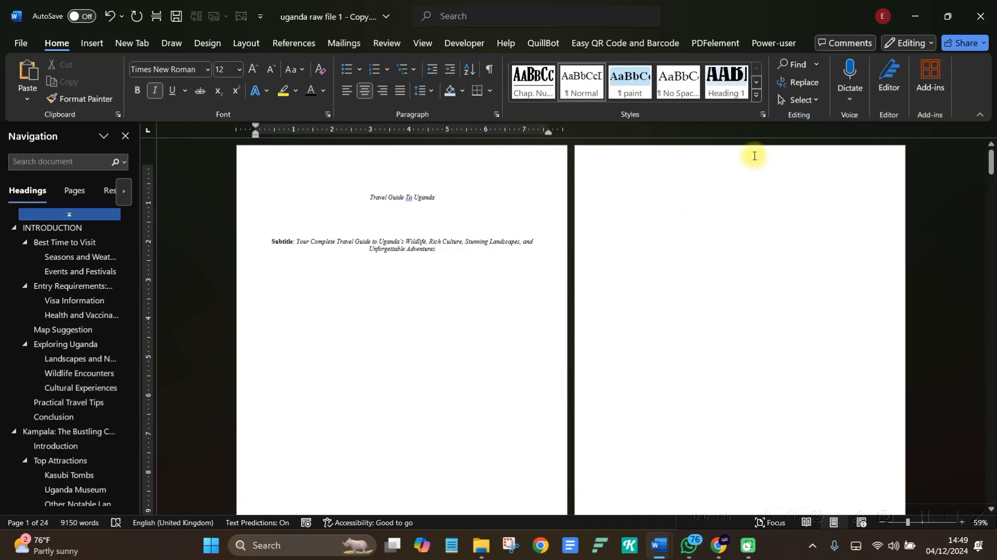
{"action": "left_click", "coordinate": [488, 71]}
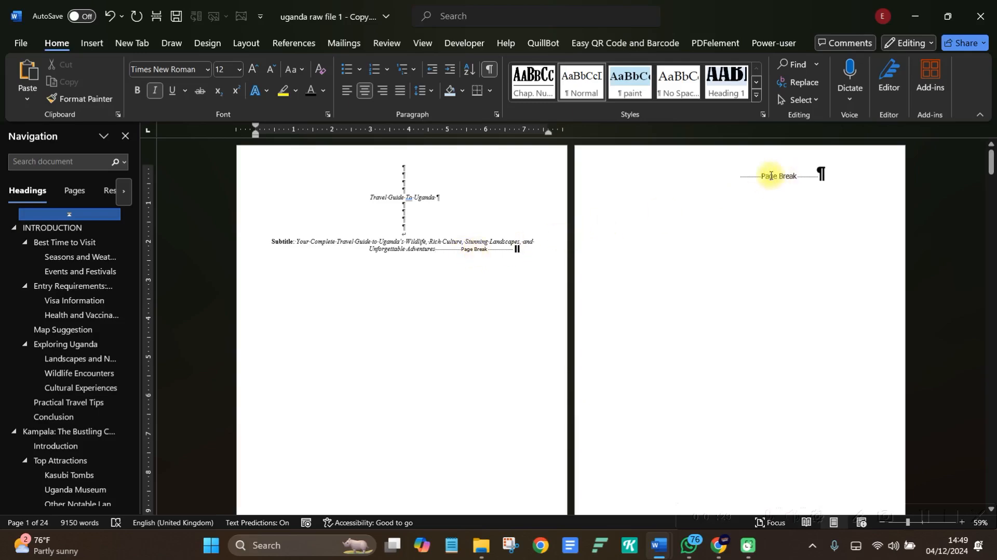
Examine the page breaks and continuous section breaks from the table of contents through the Kampala chapter.
{"action": "scroll", "coordinate": [770, 176], "scroll_direction": "down", "scroll_amount": 10}
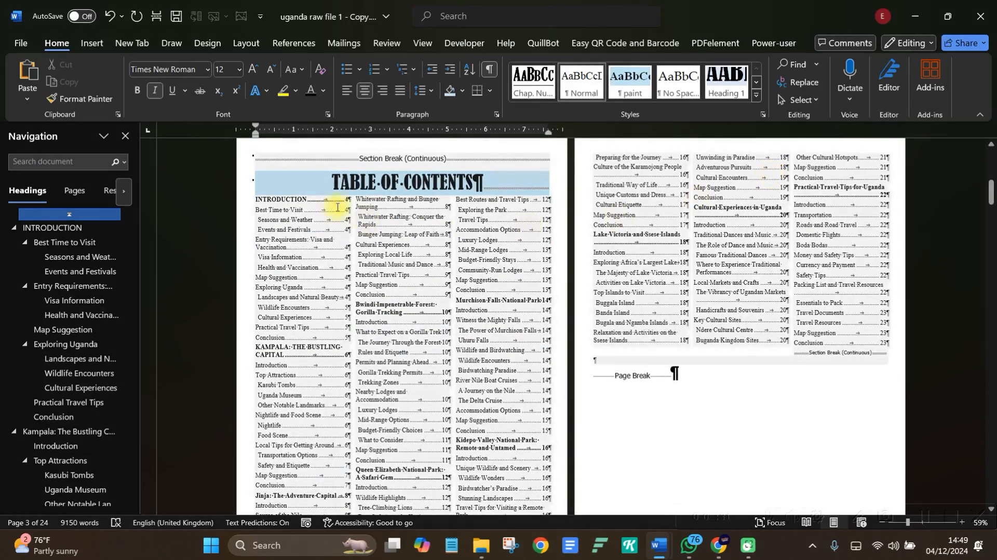
{"action": "scroll", "coordinate": [624, 304], "scroll_direction": "down", "scroll_amount": 4}
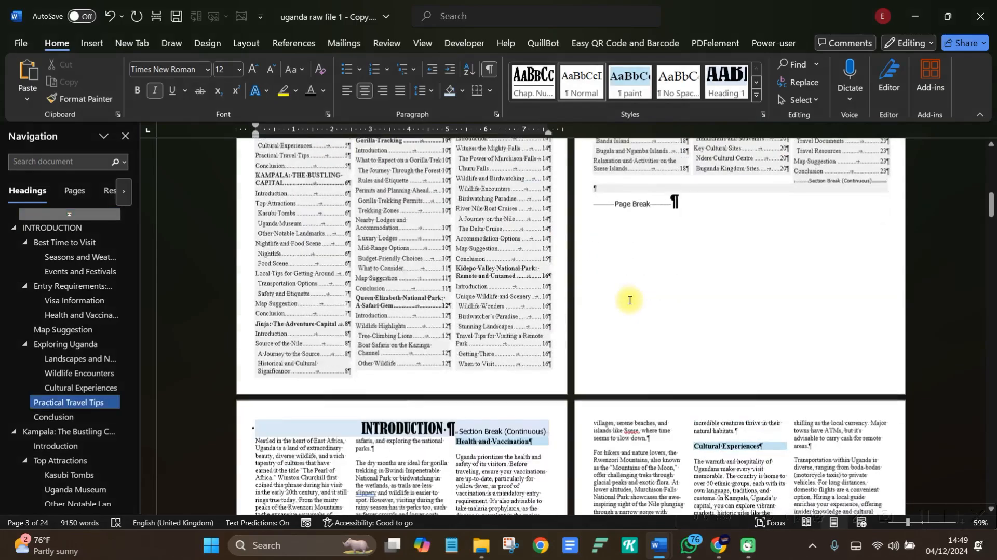
{"action": "scroll", "coordinate": [629, 300], "scroll_direction": "down", "scroll_amount": 6}
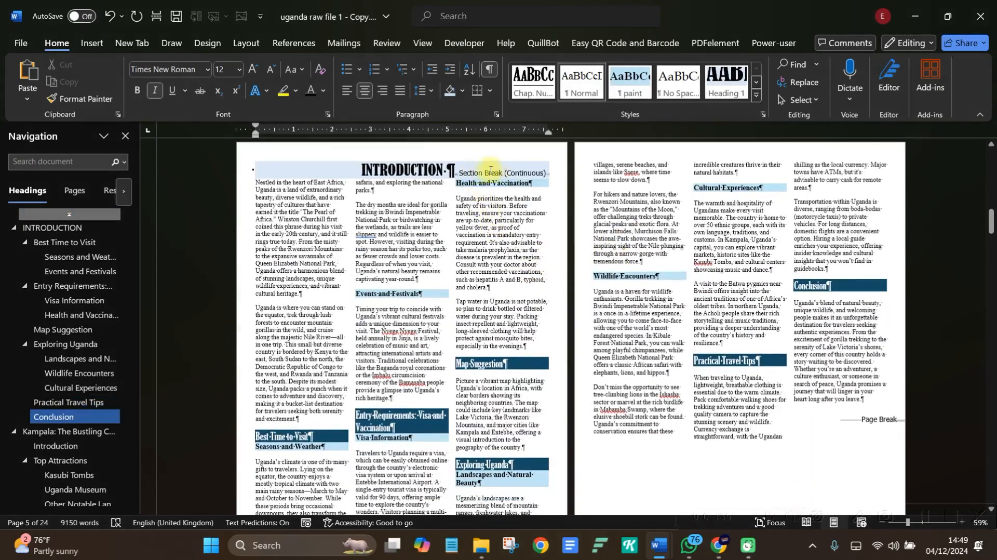
{"action": "scroll", "coordinate": [506, 174], "scroll_direction": "down", "scroll_amount": 6}
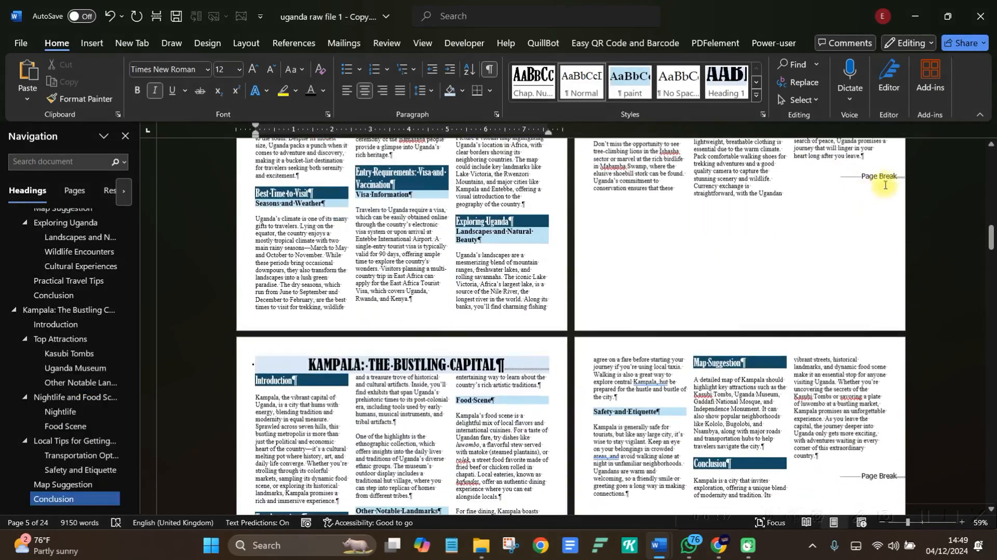
{"action": "scroll", "coordinate": [868, 174], "scroll_direction": "down", "scroll_amount": 5}
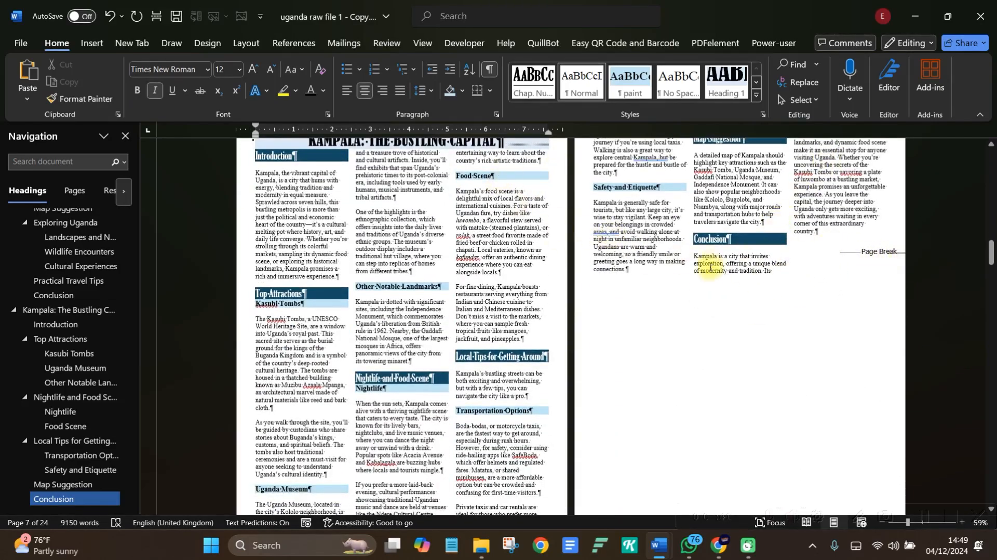
{"action": "scroll", "coordinate": [735, 269], "scroll_direction": "up", "scroll_amount": 1}
{"action": "scroll", "coordinate": [736, 269], "scroll_direction": "up", "scroll_amount": 6}
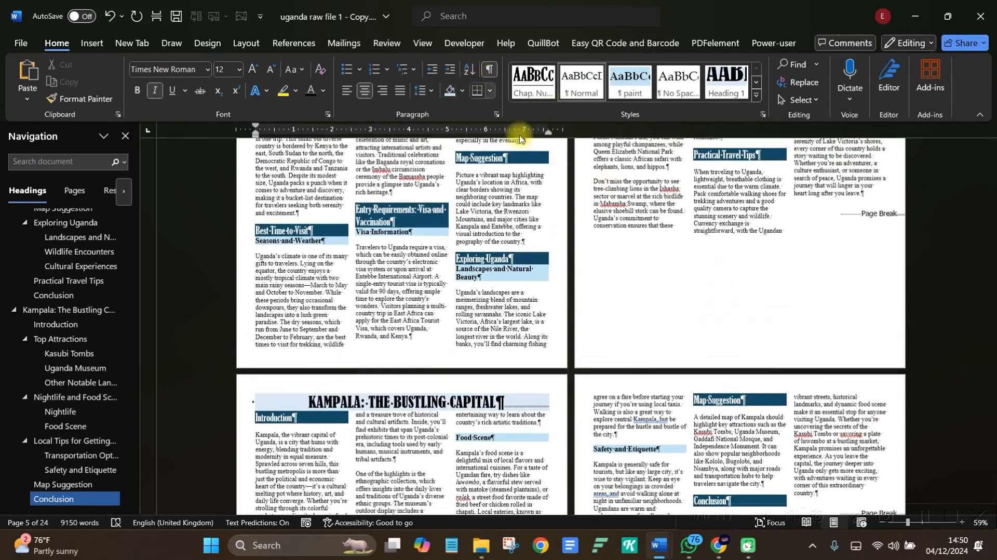
Review the document from the title page to the INTRODUCTION chapter, checking how the breaks separate the front matter.
{"action": "left_click_drag", "start_coordinate": [991, 225], "coordinate": [991, 144]}
{"action": "scroll", "coordinate": [609, 292], "scroll_direction": "down", "scroll_amount": 2}
{"action": "scroll", "coordinate": [595, 291], "scroll_direction": "up", "scroll_amount": 2}
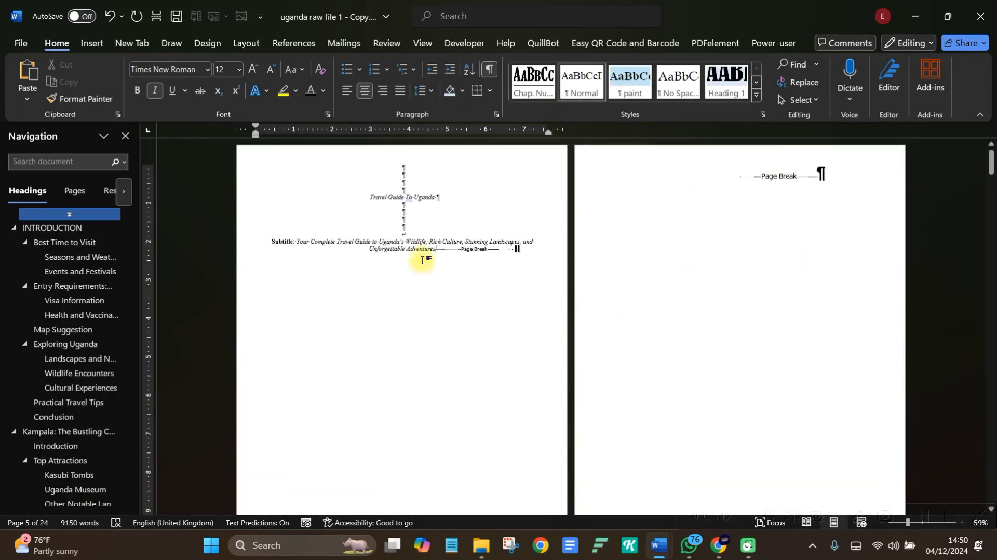
{"action": "scroll", "coordinate": [406, 256], "scroll_direction": "down", "scroll_amount": 2}
{"action": "scroll", "coordinate": [407, 255], "scroll_direction": "up", "scroll_amount": 2}
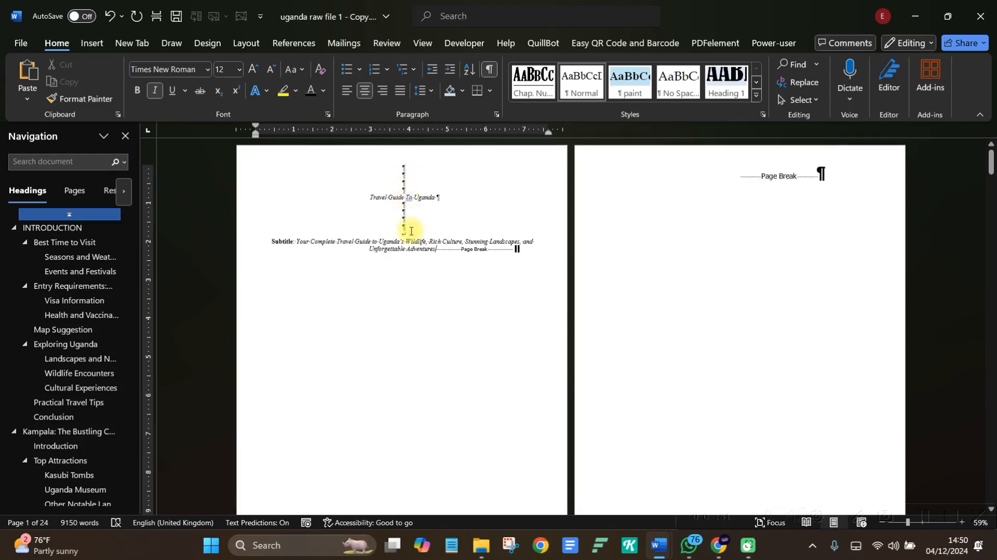
{"action": "scroll", "coordinate": [410, 231], "scroll_direction": "down", "scroll_amount": 6}
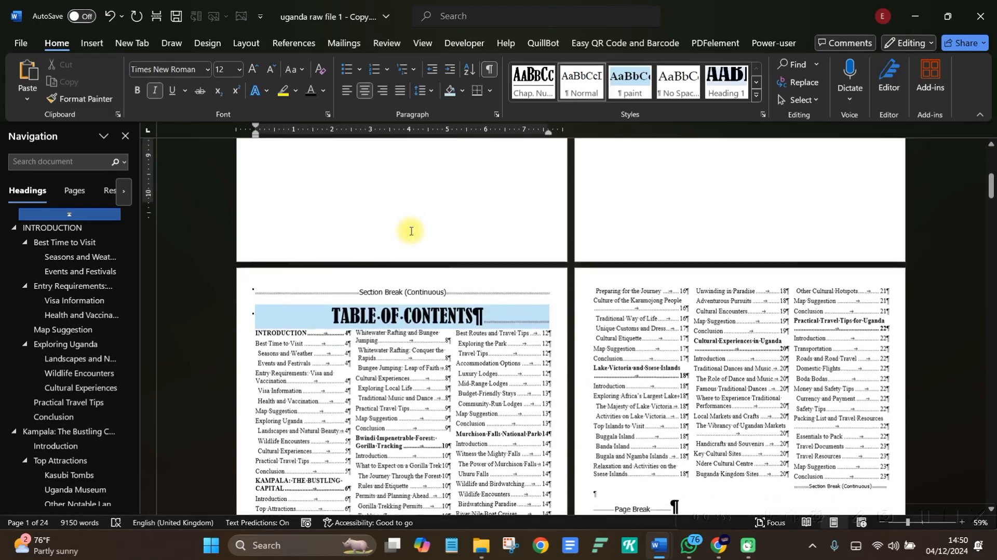
{"action": "scroll", "coordinate": [410, 230], "scroll_direction": "down", "scroll_amount": 6}
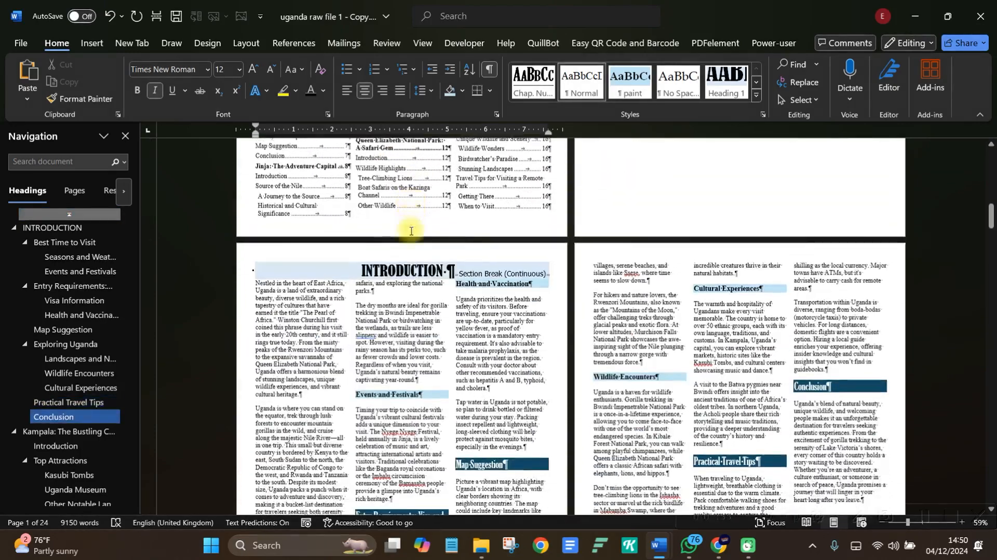
{"action": "scroll", "coordinate": [410, 231], "scroll_direction": "down", "scroll_amount": 3}
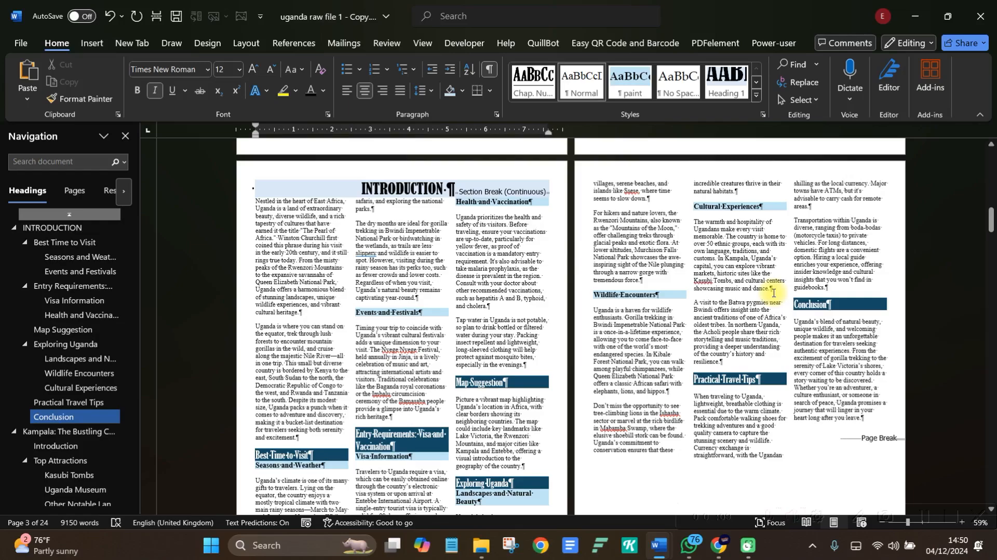
{"action": "scroll", "coordinate": [521, 294], "scroll_direction": "up", "scroll_amount": 3}
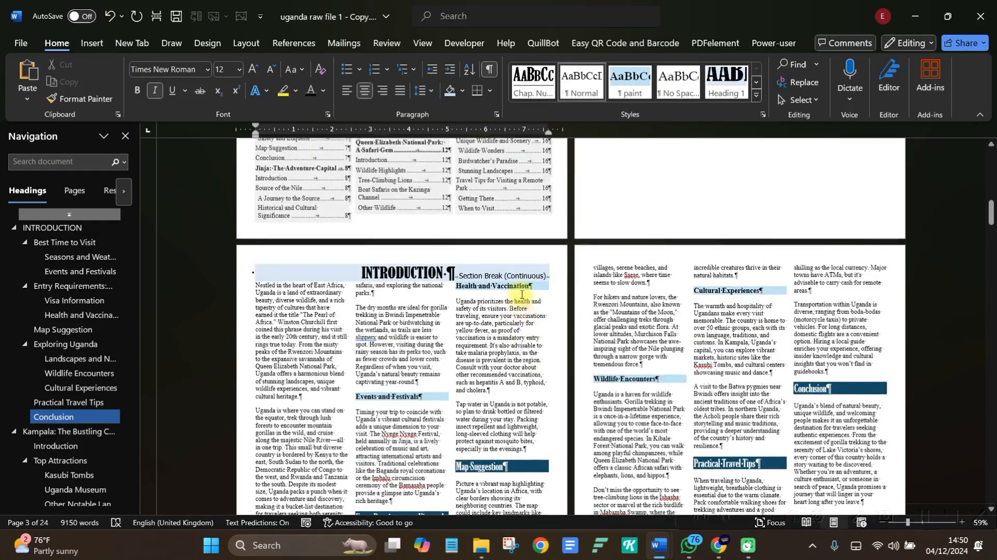
{"action": "scroll", "coordinate": [522, 294], "scroll_direction": "up", "scroll_amount": 10}
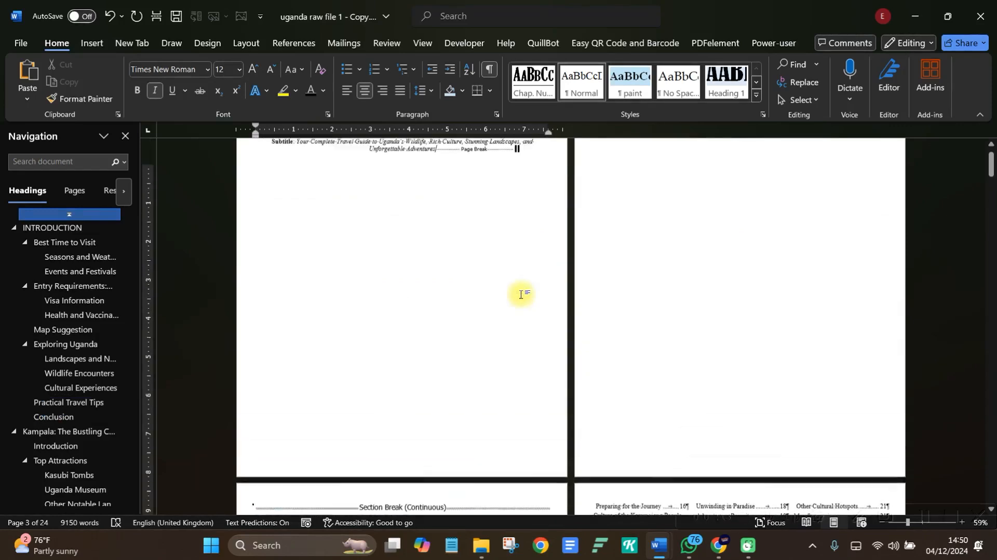
{"action": "scroll", "coordinate": [521, 294], "scroll_direction": "up", "scroll_amount": 1}
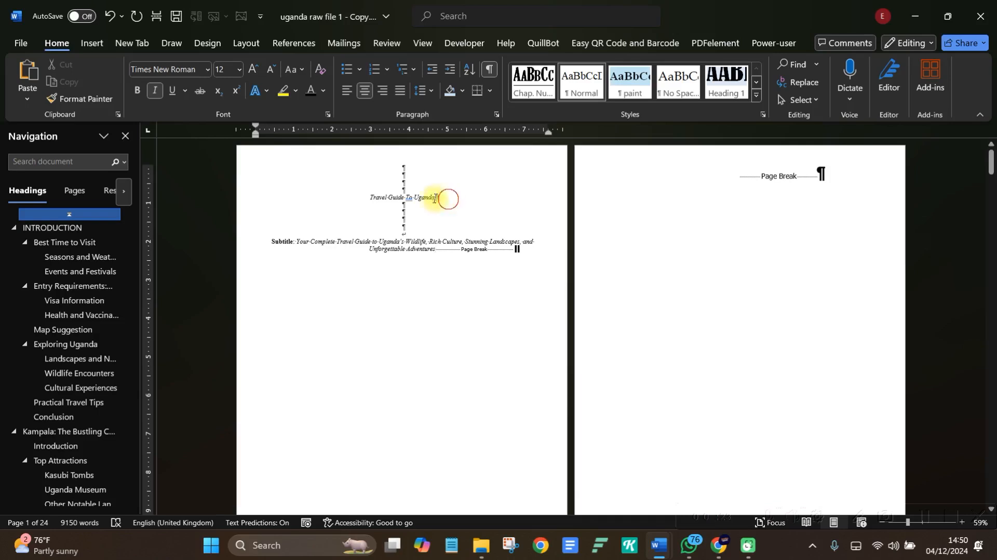
Delete the "Subtitle:" label in front of the subtitle text on the title page.
{"action": "left_click_drag", "start_coordinate": [443, 200], "coordinate": [362, 202]}
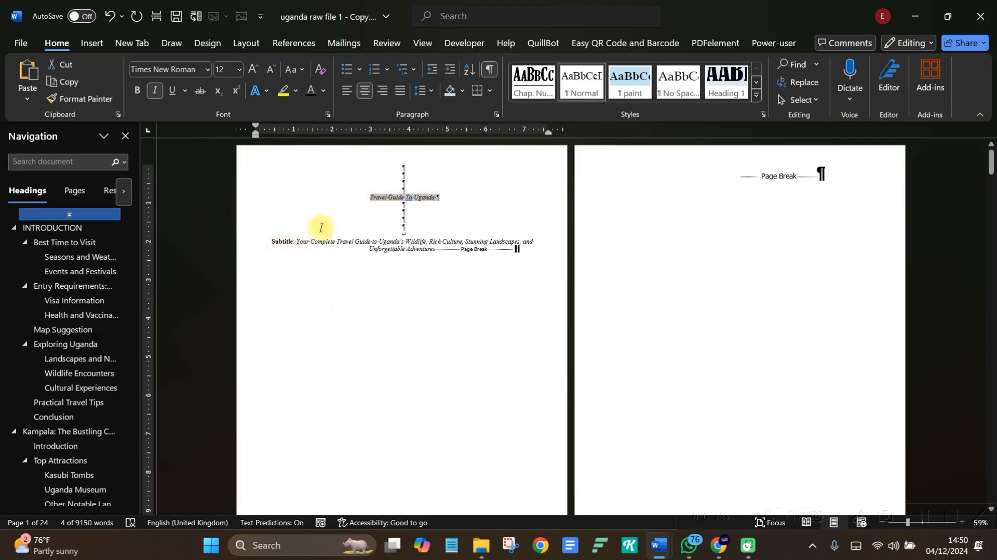
{"action": "double_click", "coordinate": [275, 242]}
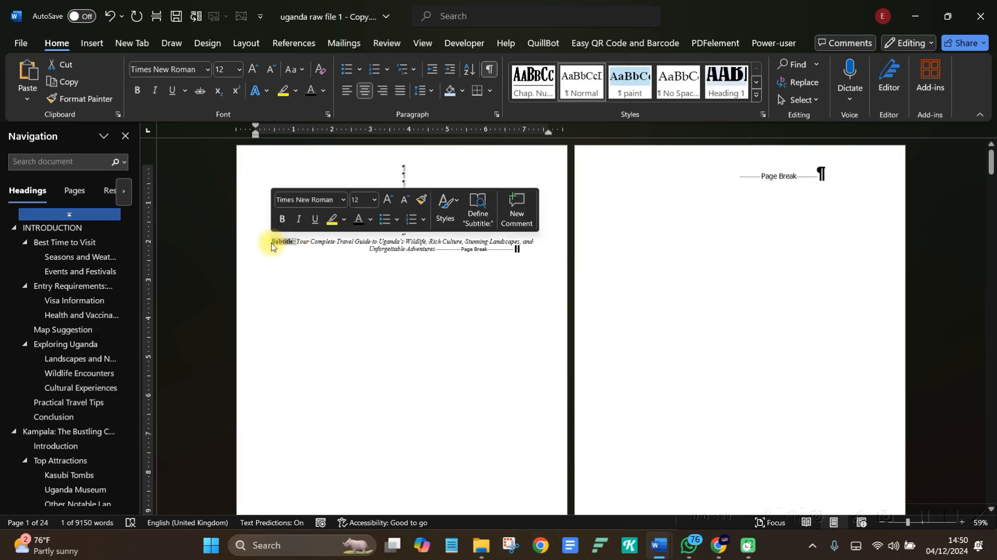
{"action": "key", "text": "BackSpace"}
Set the font of the title "Travel Guide To Uganda" on the title page to Bernard MT Condensed.
{"action": "left_click_drag", "start_coordinate": [441, 198], "coordinate": [369, 197]}
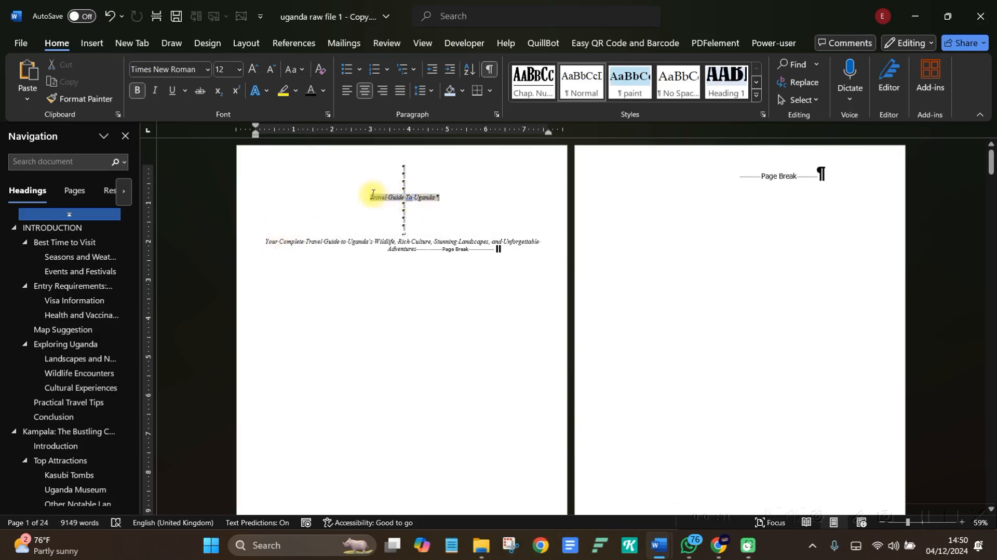
{"action": "left_click", "coordinate": [208, 69]}
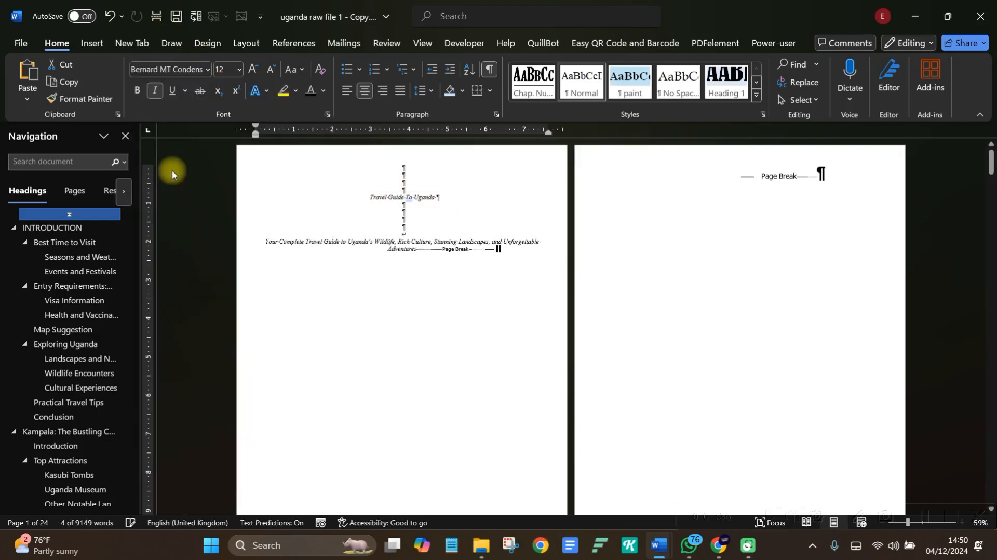
{"action": "left_click", "coordinate": [171, 170]}
{"action": "left_click", "coordinate": [208, 70]}
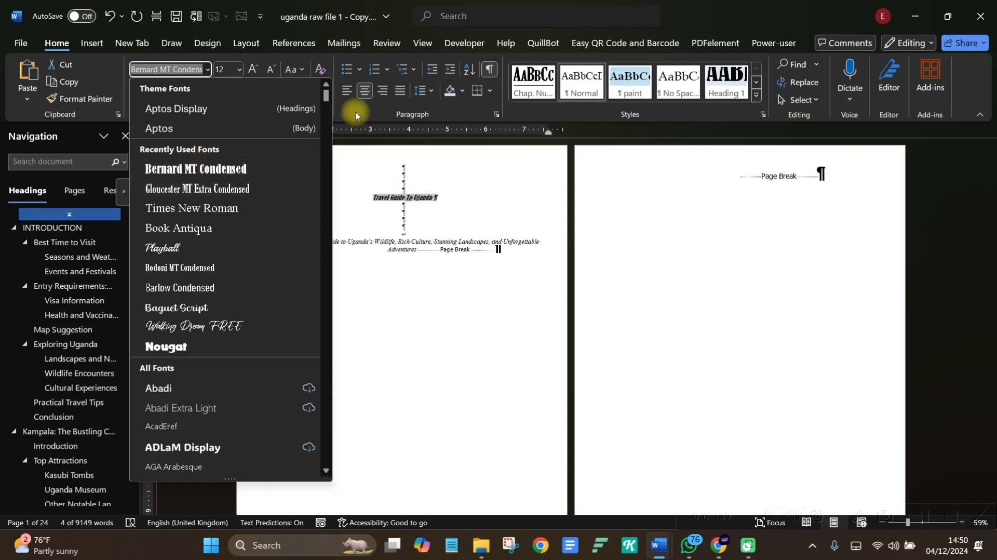
Remove the italics from the title "Travel Guide To Uganda" and enlarge it to 22 pt.
{"action": "left_click", "coordinate": [410, 182]}
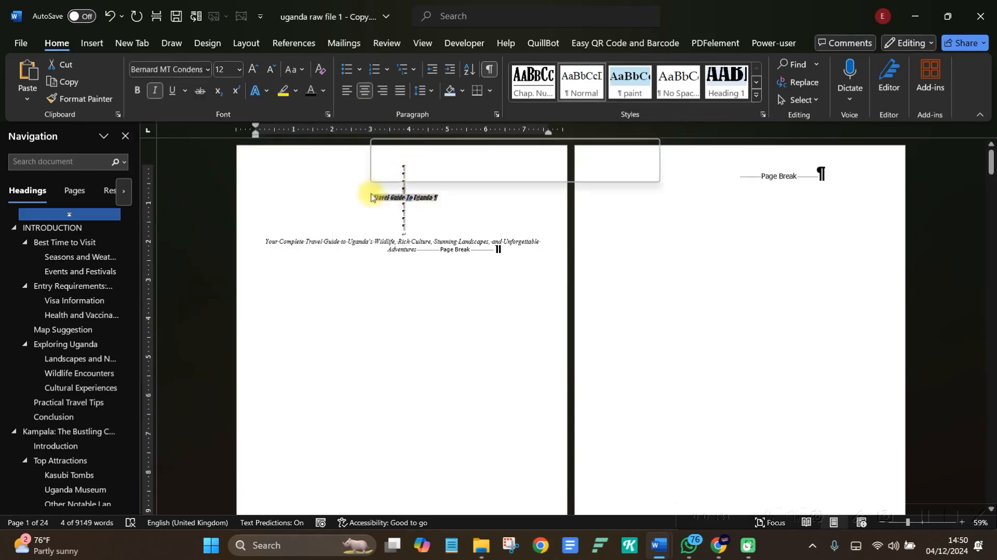
{"action": "left_click", "coordinate": [154, 91]}
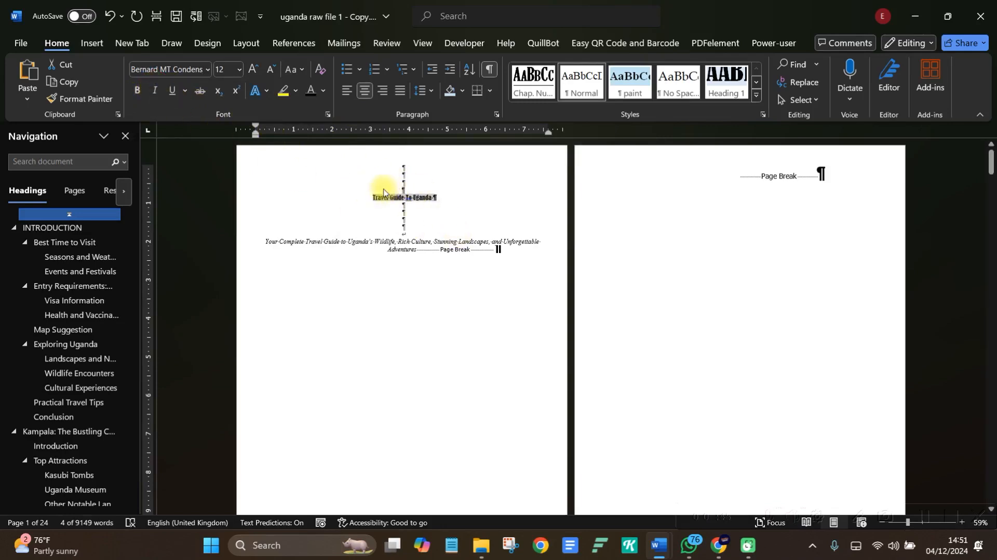
{"action": "left_click", "coordinate": [253, 68]}
{"action": "left_click", "coordinate": [253, 69]}
{"action": "left_click", "coordinate": [254, 68]}
{"action": "left_click", "coordinate": [254, 67]}
{"action": "left_click", "coordinate": [256, 67]}
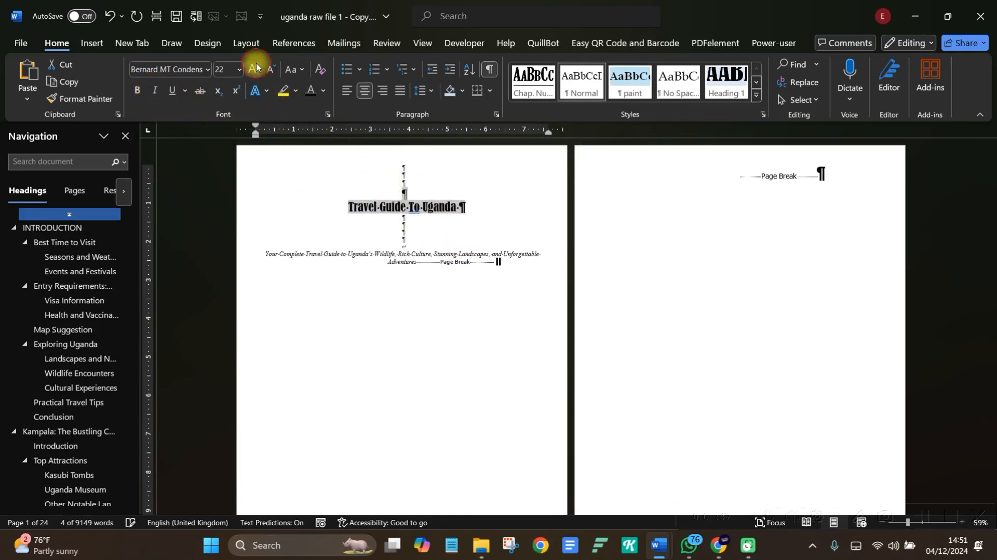
Put "Uganda" on its own line below "Travel Guide To" and change both title lines to uppercase.
{"action": "left_click", "coordinate": [491, 210]}
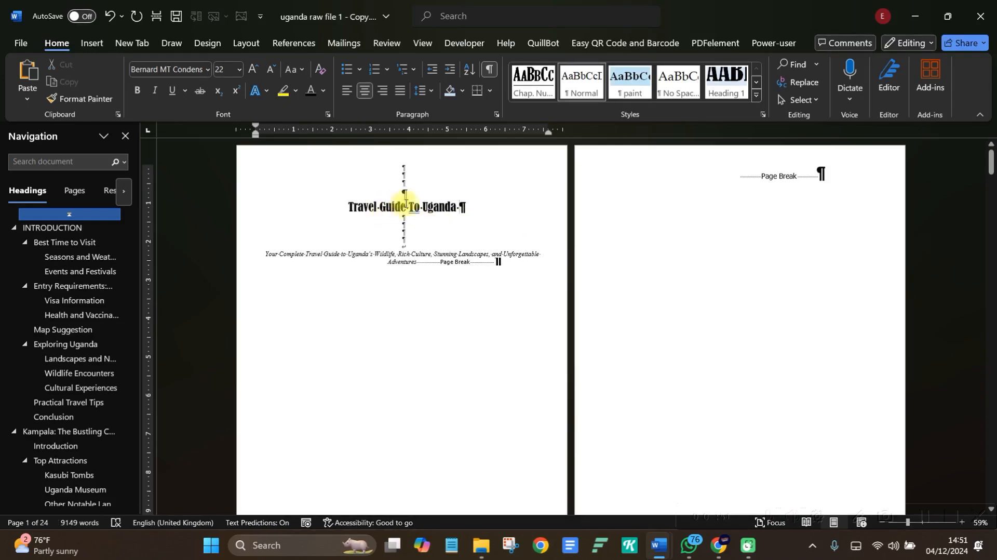
{"action": "key", "text": "Return"}
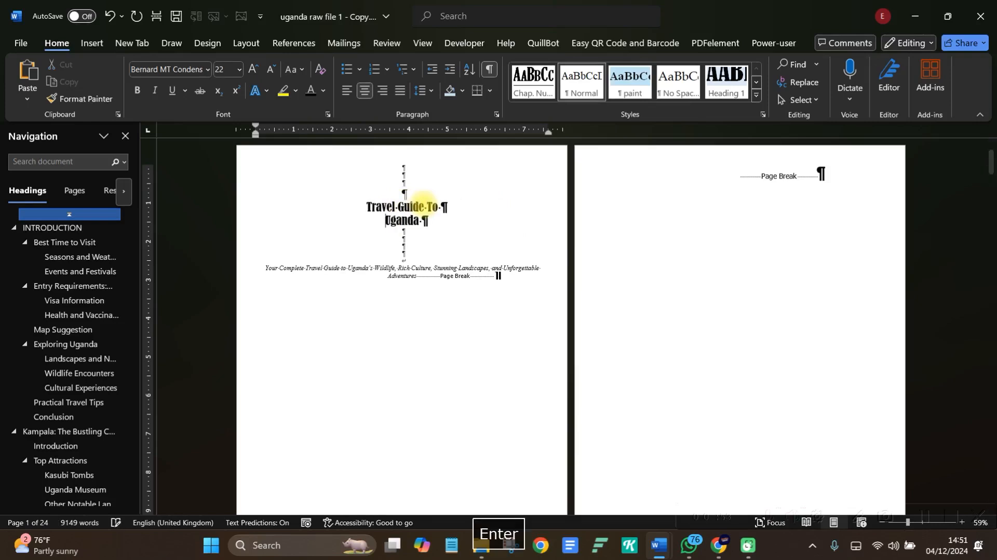
{"action": "left_click_drag", "start_coordinate": [431, 220], "coordinate": [365, 204]}
{"action": "left_click", "coordinate": [403, 237]}
{"action": "left_click", "coordinate": [295, 69]}
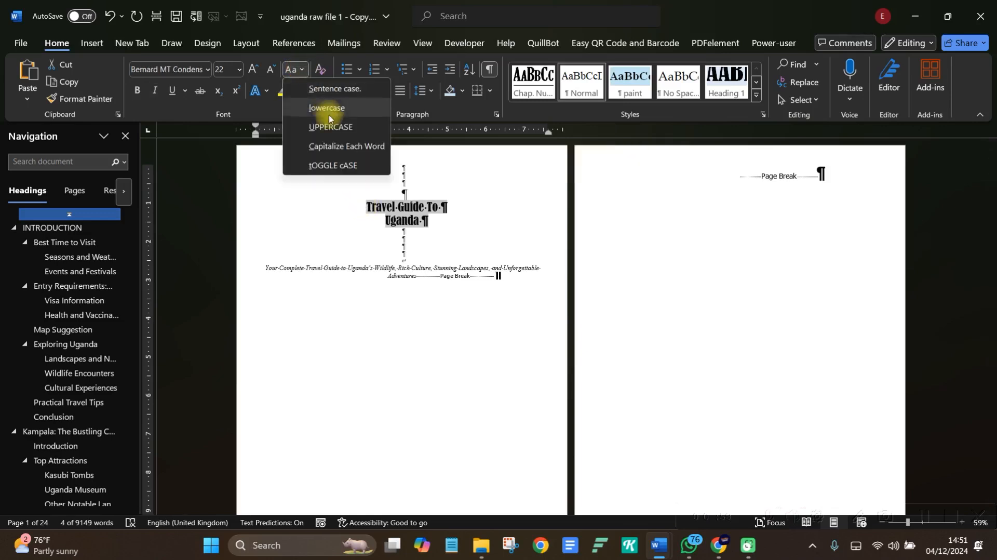
{"action": "left_click", "coordinate": [330, 127]}
Enlarge the word "UGANDA" on the title page to 140 pt.
{"action": "left_click_drag", "start_coordinate": [437, 223], "coordinate": [367, 218]}
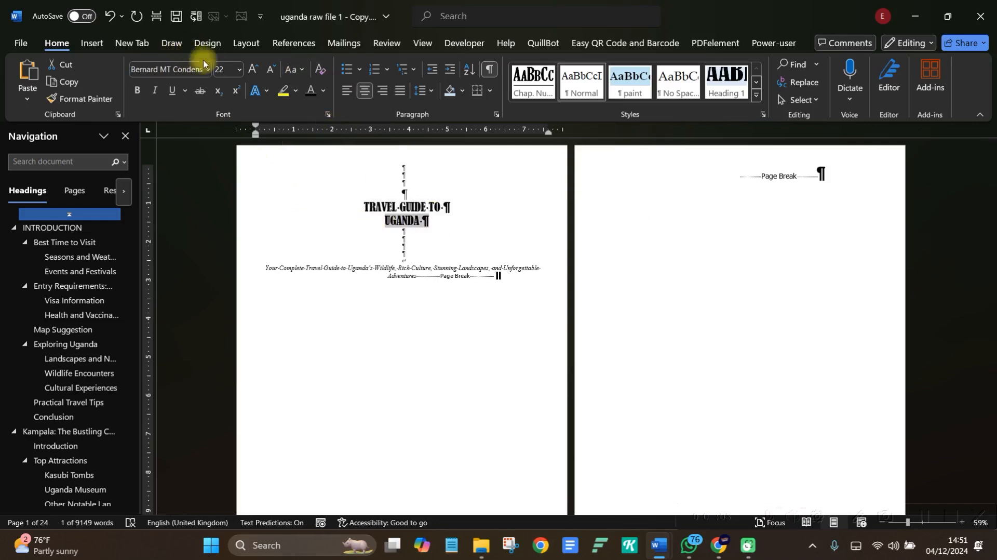
{"action": "left_click", "coordinate": [256, 72]}
{"action": "left_click", "coordinate": [256, 72]}
{"action": "left_click", "coordinate": [255, 73]}
{"action": "left_click", "coordinate": [255, 72]}
{"action": "left_click", "coordinate": [254, 73]}
{"action": "left_click", "coordinate": [254, 72]}
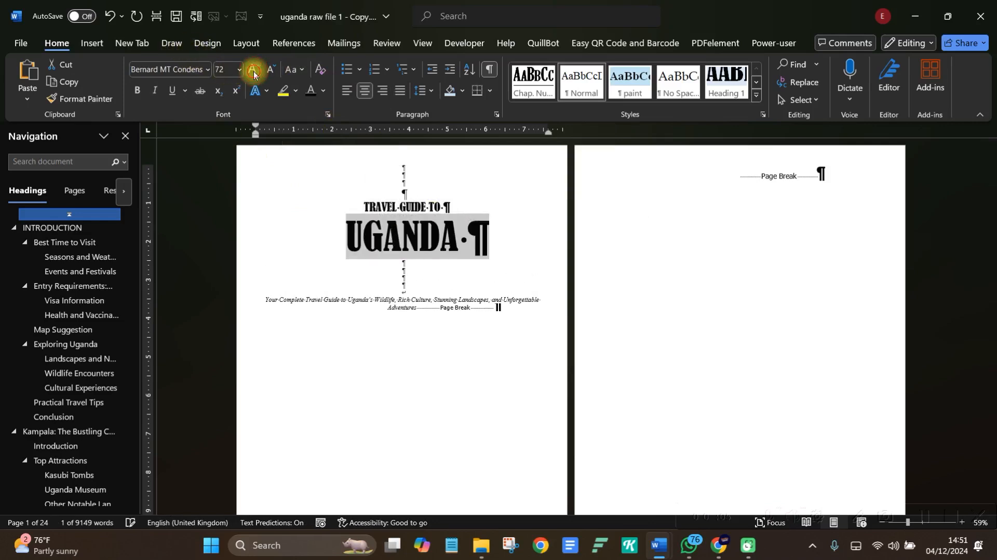
{"action": "left_click", "coordinate": [254, 74]}
{"action": "left_click", "coordinate": [254, 73]}
{"action": "left_click", "coordinate": [254, 74]}
{"action": "left_click", "coordinate": [254, 74]}
{"action": "left_click", "coordinate": [254, 74]}
{"action": "left_click", "coordinate": [254, 74]}
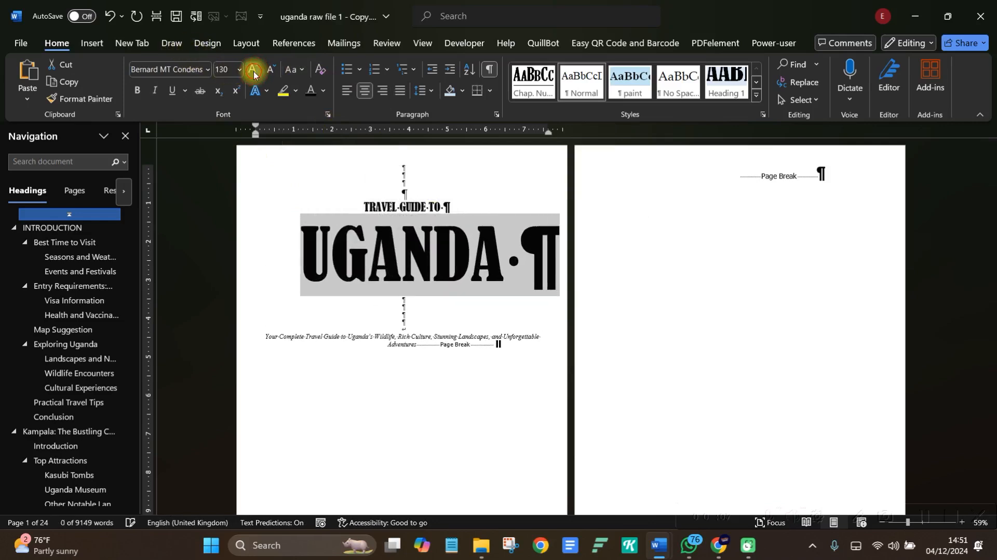
{"action": "left_click", "coordinate": [254, 74]}
Enlarge the title line "TRAVEL GUIDE TO" to 36 pt.
{"action": "left_click_drag", "start_coordinate": [460, 209], "coordinate": [372, 204]}
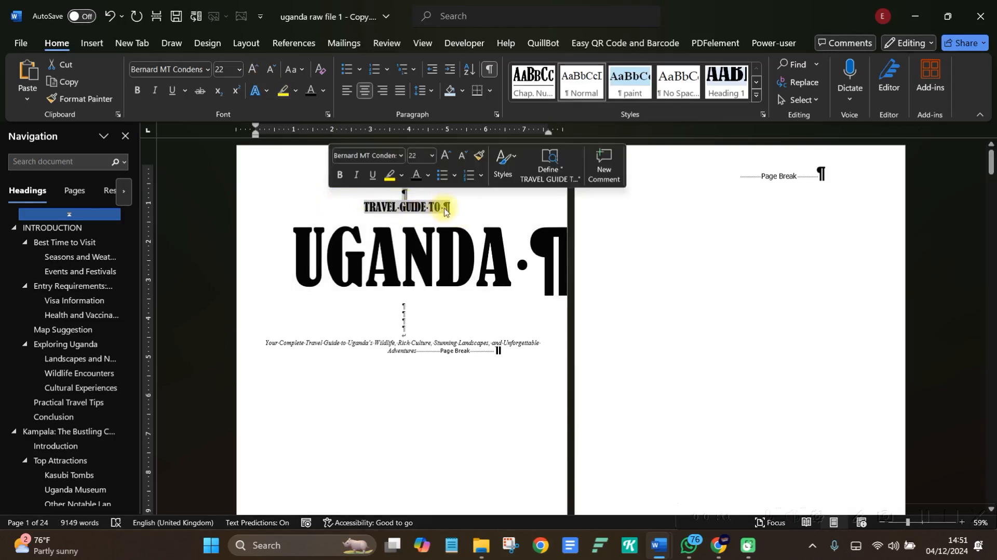
{"action": "left_click", "coordinate": [253, 70]}
{"action": "left_click", "coordinate": [254, 71]}
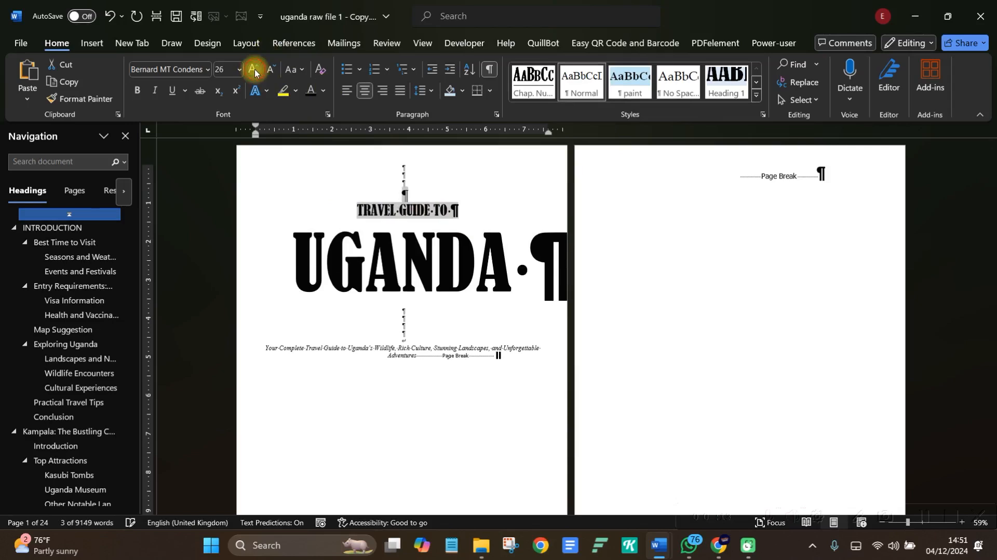
{"action": "left_click", "coordinate": [254, 71]}
{"action": "left_click", "coordinate": [255, 71]}
{"action": "left_click", "coordinate": [487, 222]}
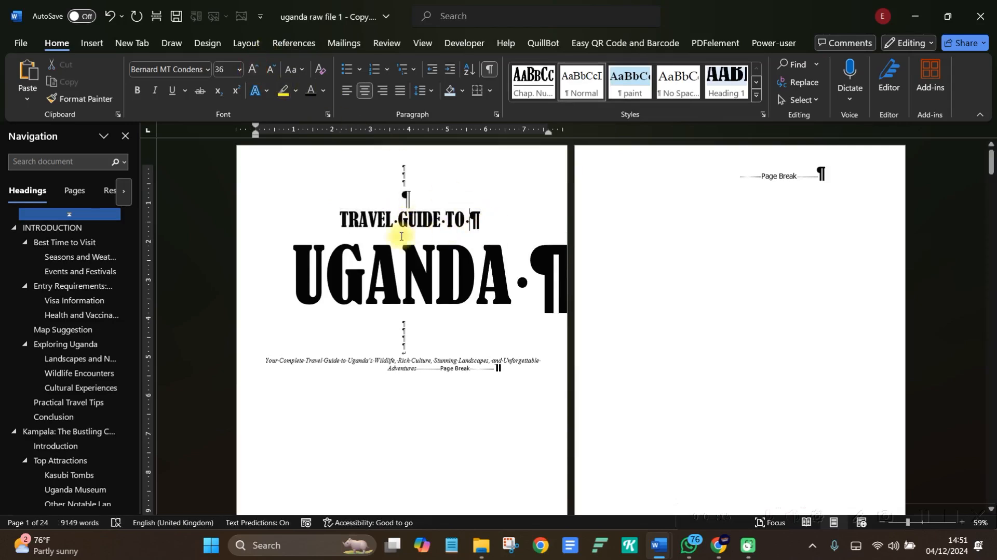
Change the font color of "UGANDA" in the title to light blue.
{"action": "left_click_drag", "start_coordinate": [511, 263], "coordinate": [285, 259]}
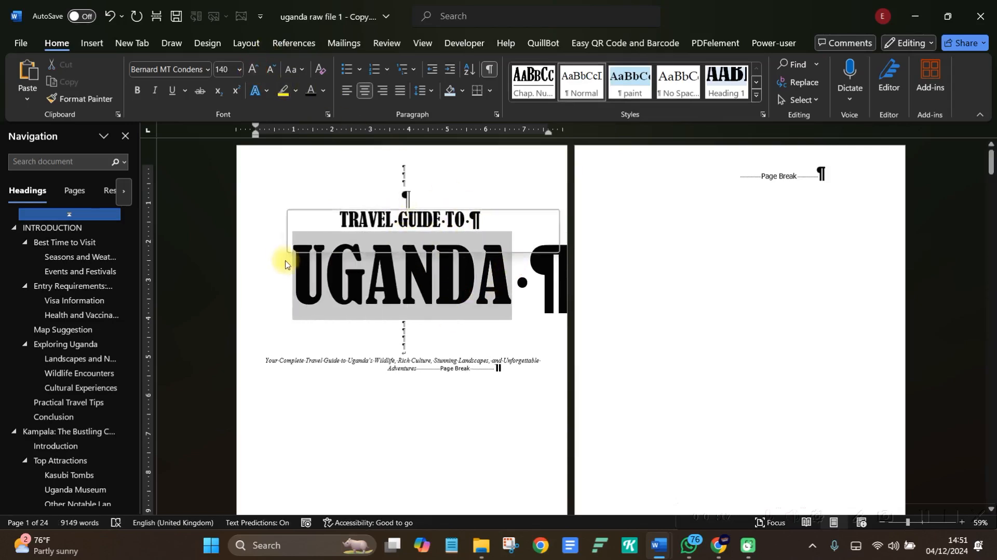
{"action": "left_click", "coordinate": [324, 91]}
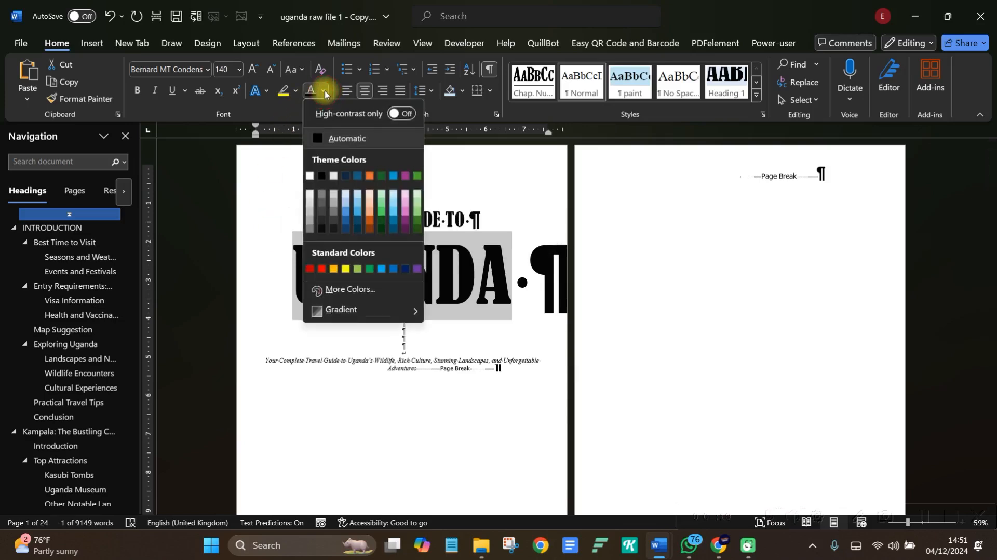
{"action": "left_click", "coordinate": [357, 216]}
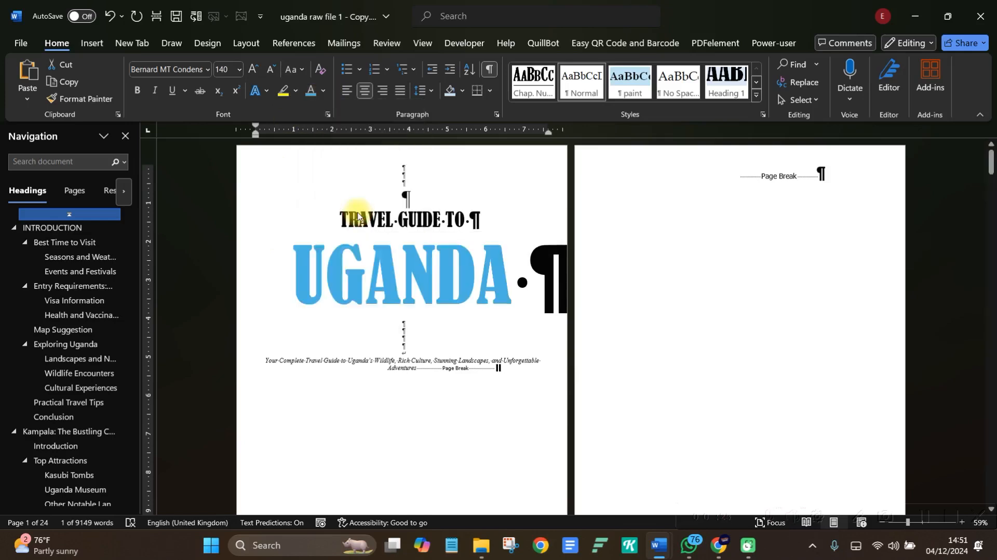
{"action": "left_click", "coordinate": [509, 271]}
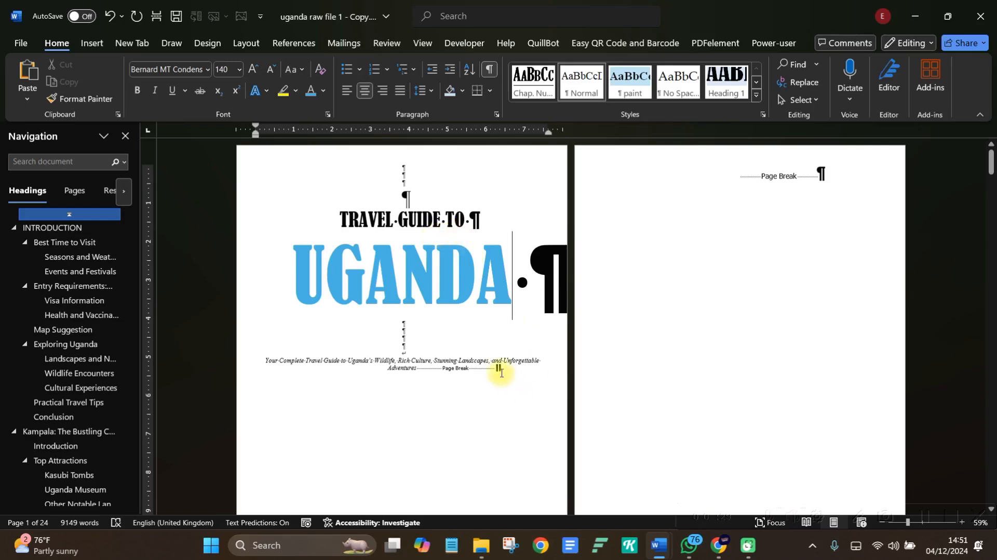
Indent the title page's subtitle paragraph by about 1 inch on both the left and right sides.
{"action": "left_click_drag", "start_coordinate": [417, 367], "coordinate": [264, 361]}
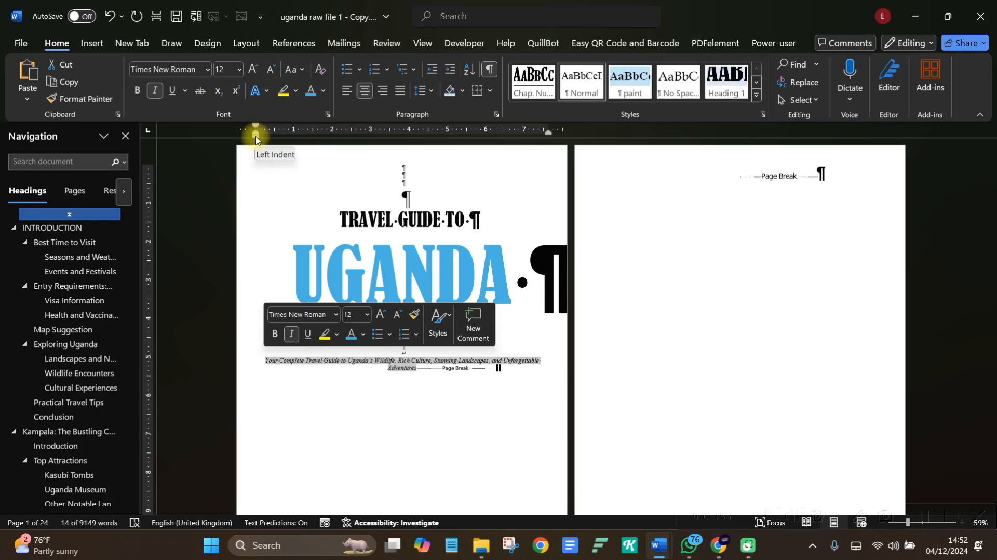
{"action": "mouse_move", "coordinate": [255, 138]}
{"action": "left_mouse_down"}
{"action": "mouse_move", "coordinate": [314, 137]}
{"action": "mouse_move", "coordinate": [294, 139]}
{"action": "left_mouse_up"}
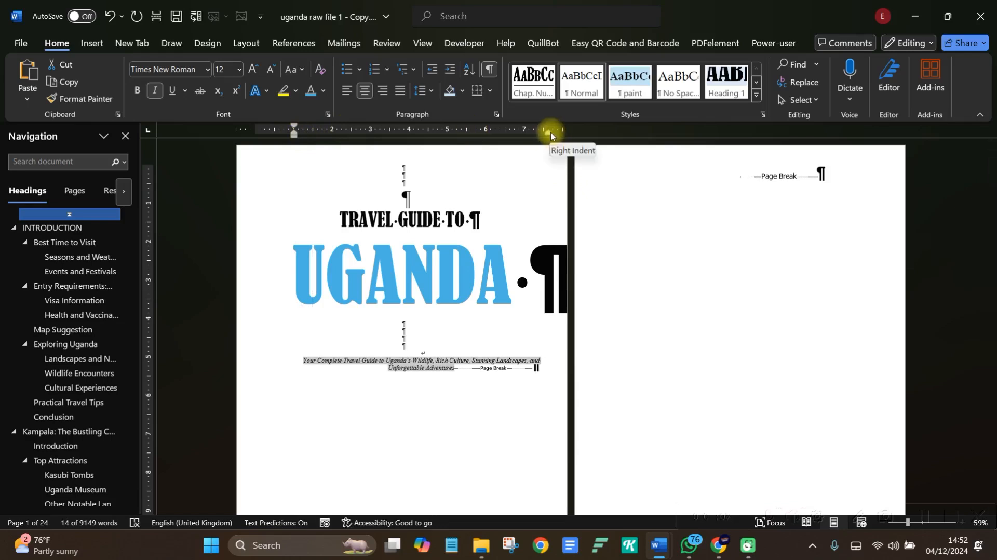
{"action": "left_click_drag", "start_coordinate": [548, 135], "coordinate": [509, 139]}
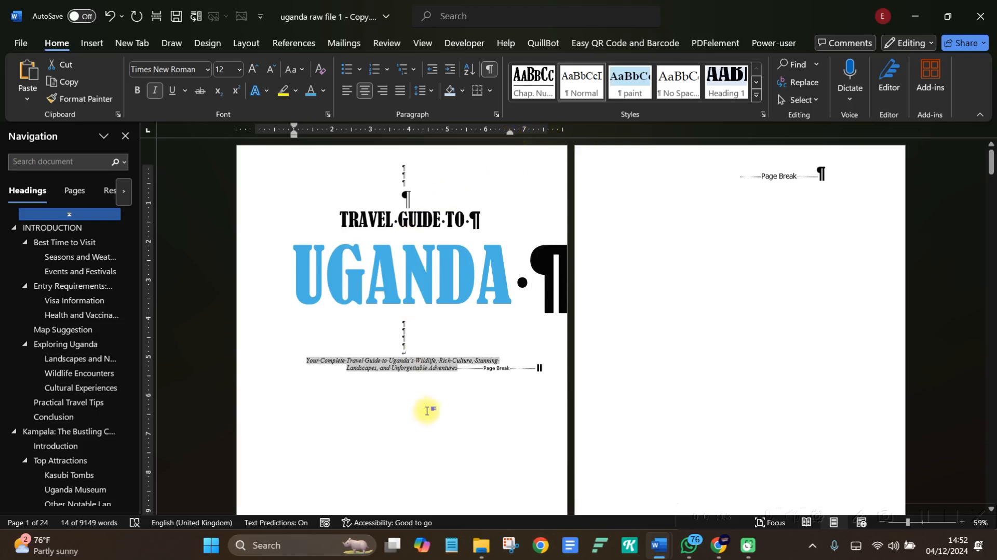
Enlarge the subtitle text on the title page to 20 pt.
{"action": "left_click", "coordinate": [254, 68]}
{"action": "left_click", "coordinate": [255, 66]}
{"action": "left_click", "coordinate": [254, 67]}
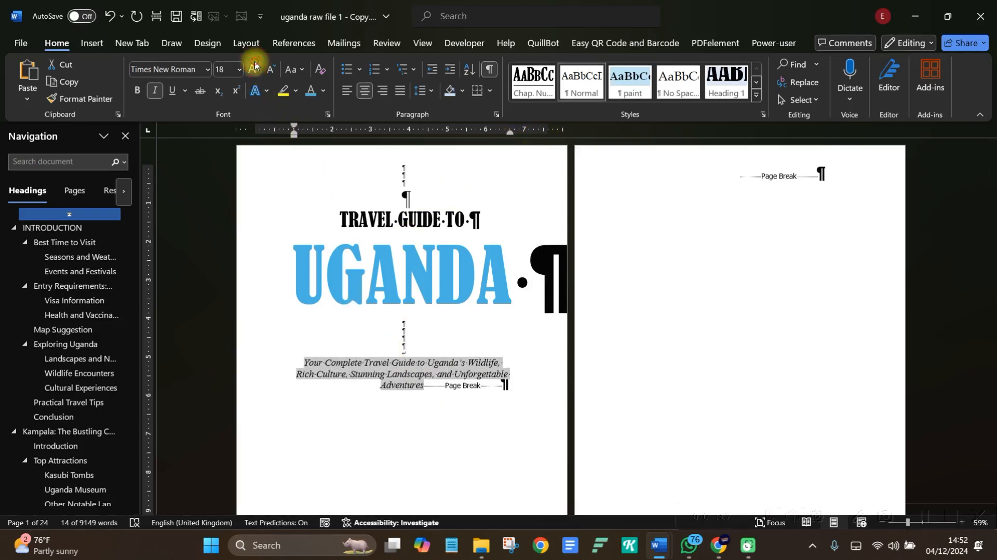
{"action": "left_click", "coordinate": [255, 66]}
Add seven blank lines below the subtitle and enter "Author name" on the line following them.
{"action": "left_click", "coordinate": [445, 388]}
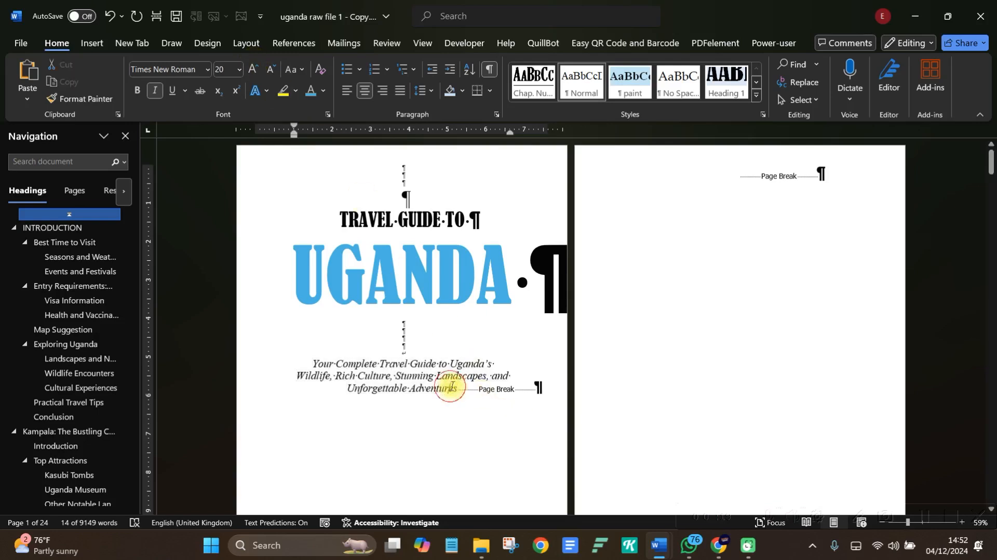
{"action": "scroll", "coordinate": [450, 348], "scroll_direction": "down", "scroll_amount": 3}
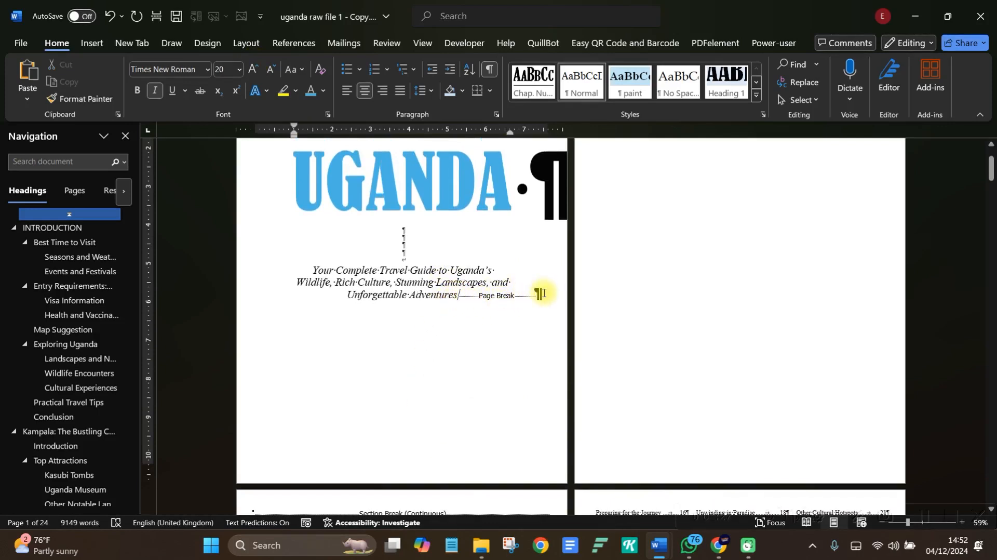
{"action": "key", "text": "Return"}
{"action": "key", "text": "Return"}
{"action": "key", "text": "Return"}
{"action": "key", "text": "Return"}
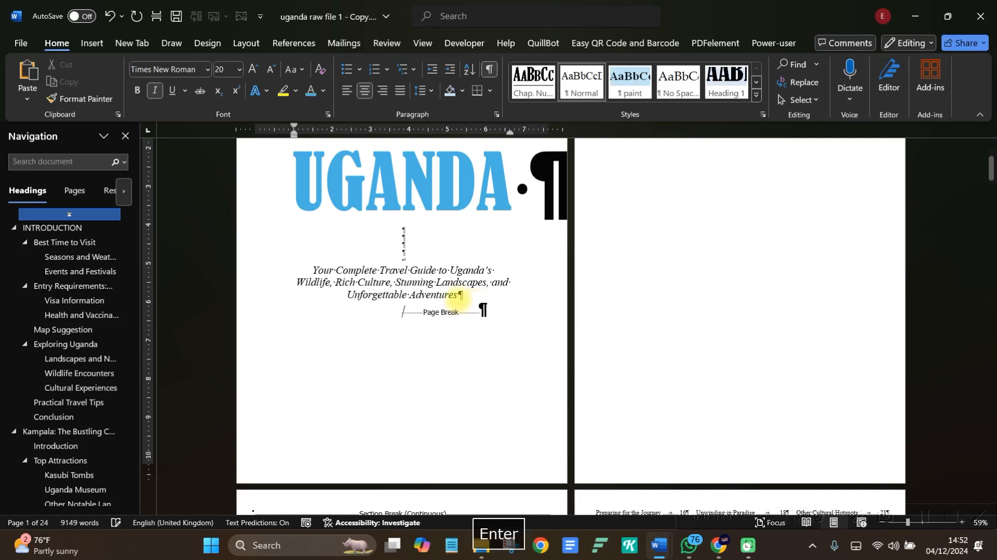
{"action": "key", "text": "Return"}
{"action": "key", "text": "Return"}
{"action": "key", "text": "Return"}
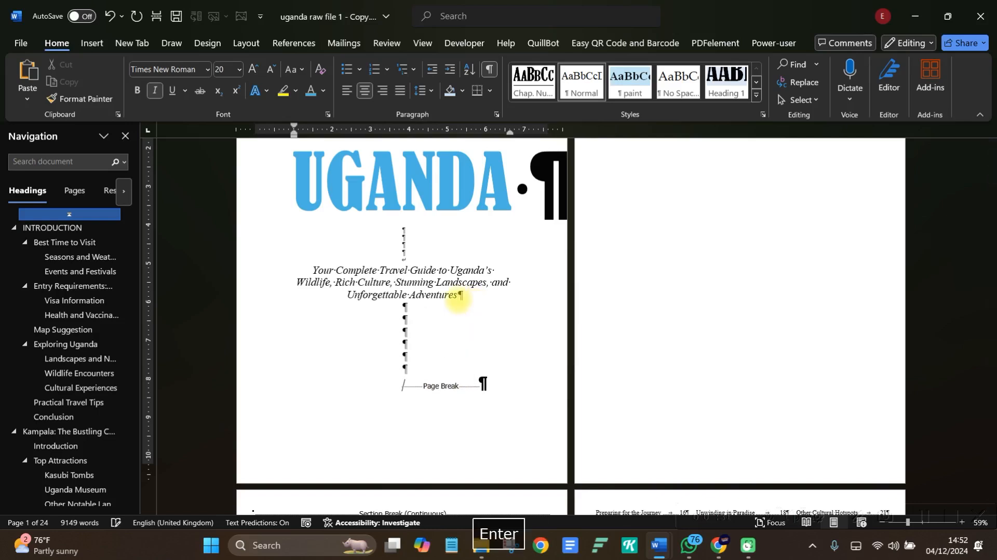
{"action": "key", "text": "Caps_Lock"}
{"action": "type", "text": "A"}
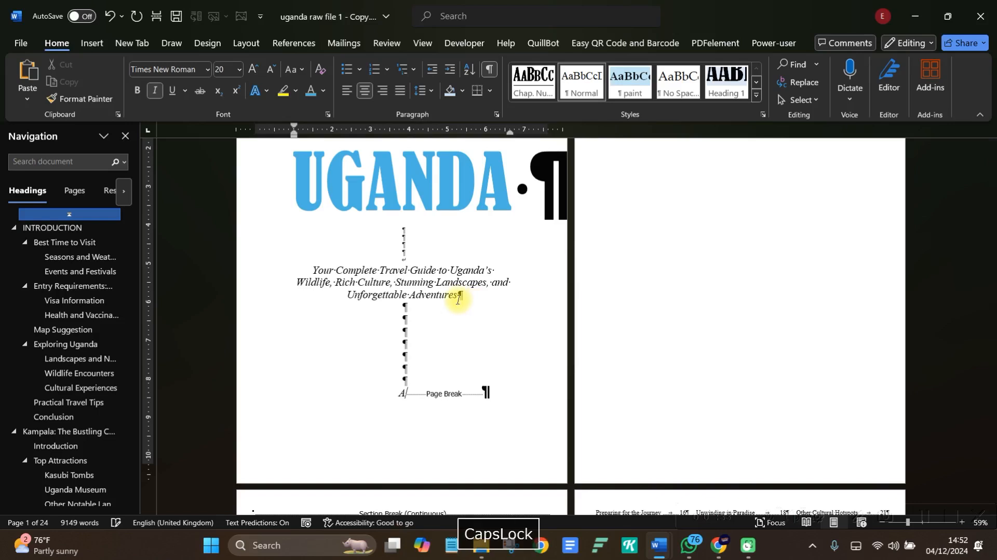
{"action": "type", "text": "uthor name"}
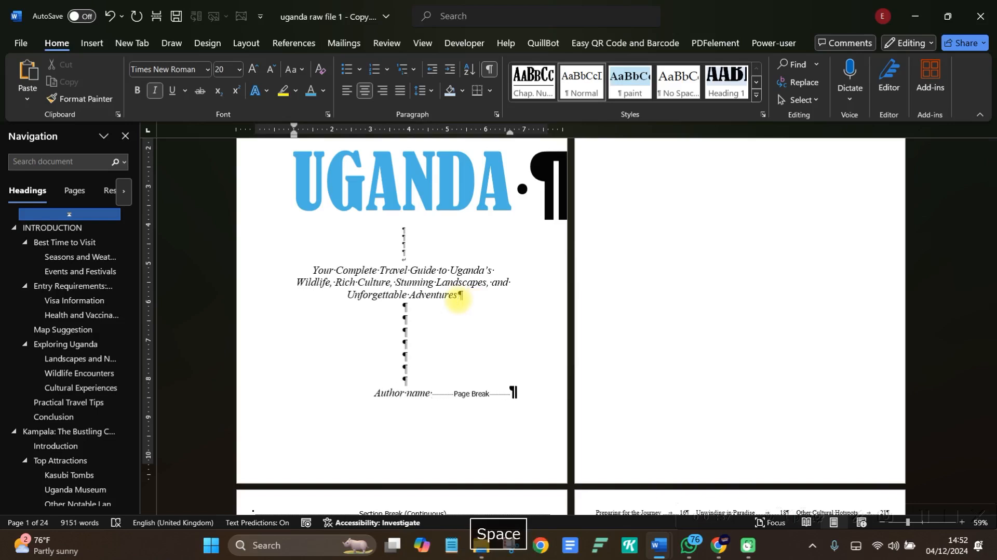
Format the "Author name" line in Bernard MT Condensed, uppercase and without italics.
{"action": "triple_click", "coordinate": [410, 394]}
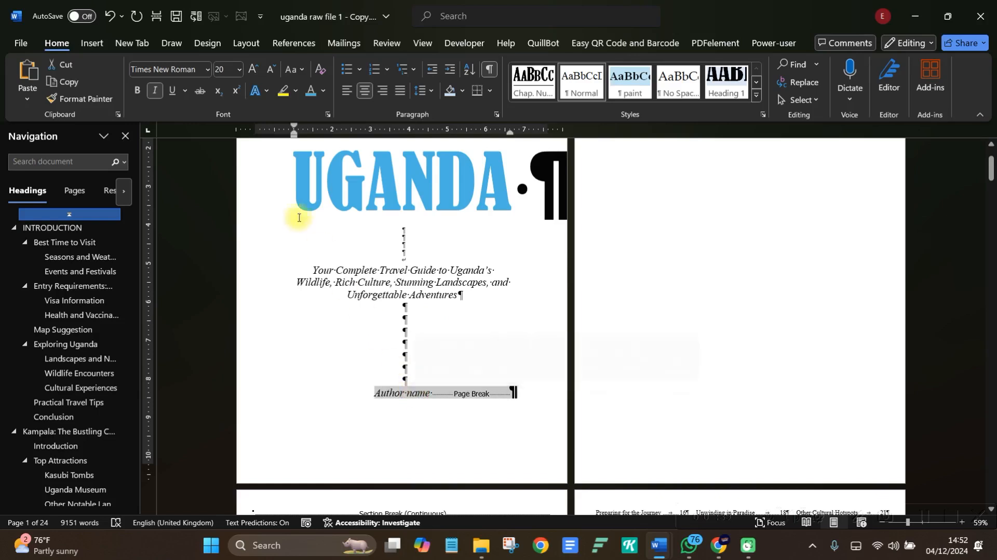
{"action": "left_click", "coordinate": [207, 69]}
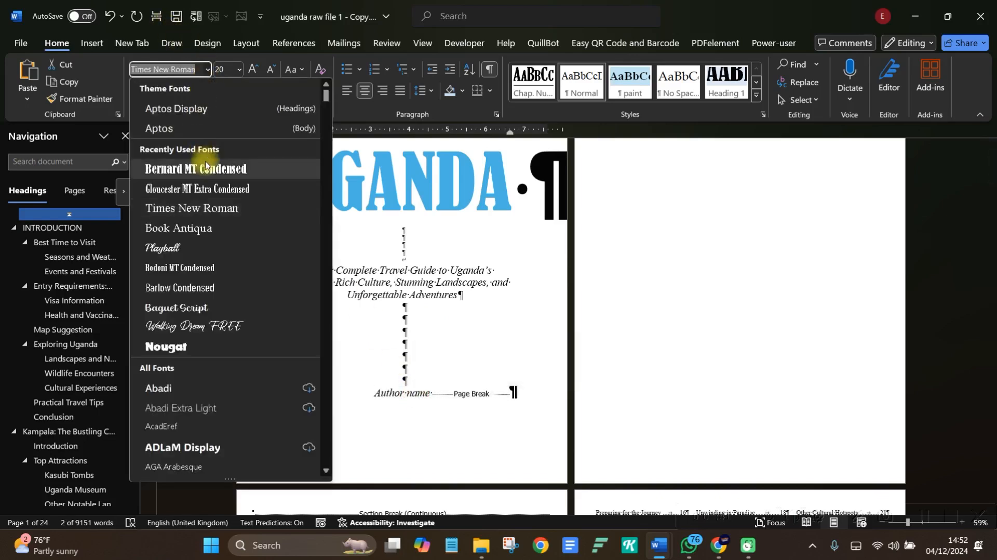
{"action": "left_click", "coordinate": [206, 167]}
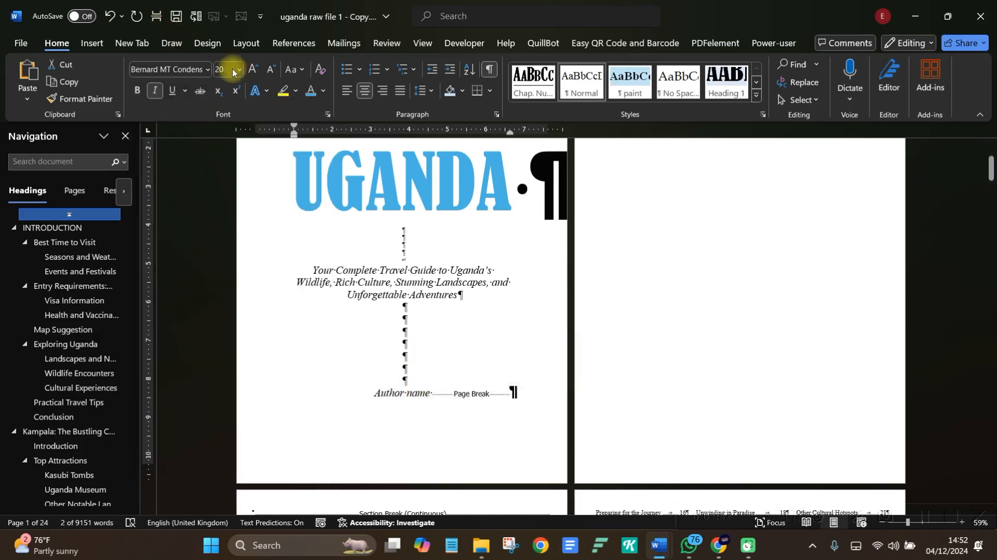
{"action": "left_click", "coordinate": [297, 71]}
{"action": "left_click", "coordinate": [316, 127]}
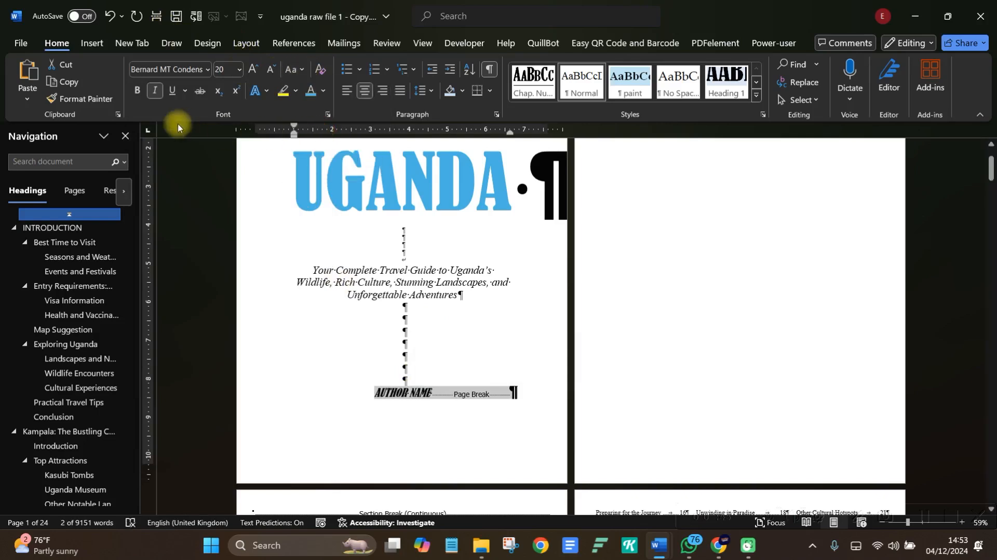
{"action": "left_click", "coordinate": [154, 91]}
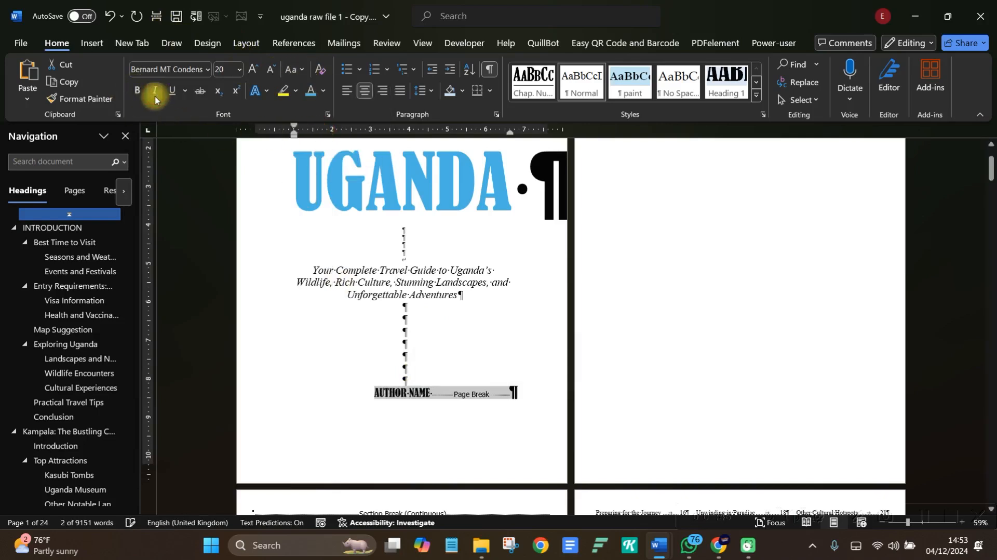
Enlarge the "AUTHOR NAME" text to one font-size step below 72 pt.
{"action": "left_click", "coordinate": [250, 68]}
{"action": "left_click", "coordinate": [249, 68]}
{"action": "left_click", "coordinate": [250, 67]}
{"action": "left_click", "coordinate": [249, 67]}
{"action": "left_click", "coordinate": [249, 68]}
{"action": "left_click", "coordinate": [249, 67]}
{"action": "left_click", "coordinate": [249, 68]}
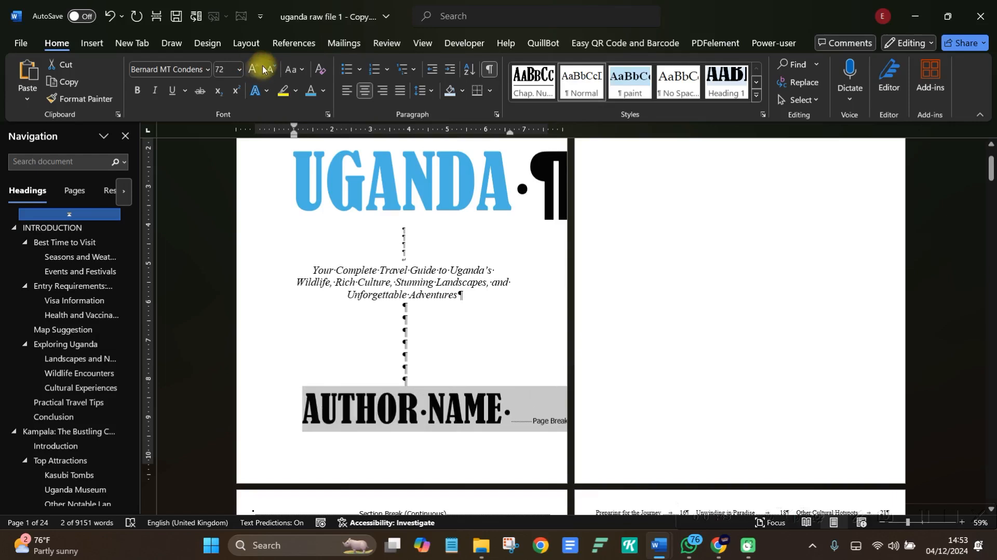
{"action": "left_click", "coordinate": [263, 69]}
{"action": "left_click", "coordinate": [516, 342]}
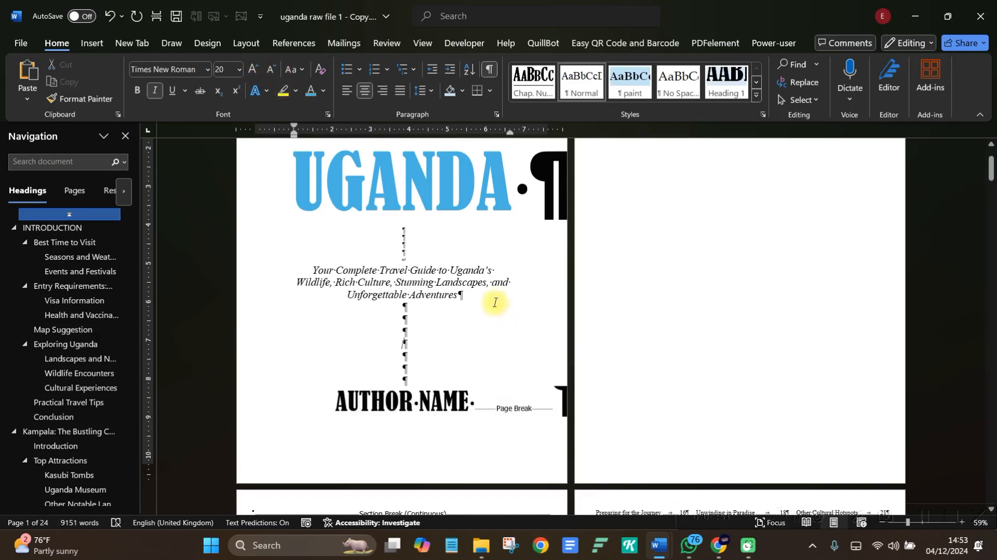
Hide the formatting marks and check the layout of the finished title page.
{"action": "scroll", "coordinate": [495, 303], "scroll_direction": "up", "scroll_amount": 3}
{"action": "scroll", "coordinate": [495, 298], "scroll_direction": "down", "scroll_amount": 2}
{"action": "scroll", "coordinate": [499, 301], "scroll_direction": "up", "scroll_amount": 2}
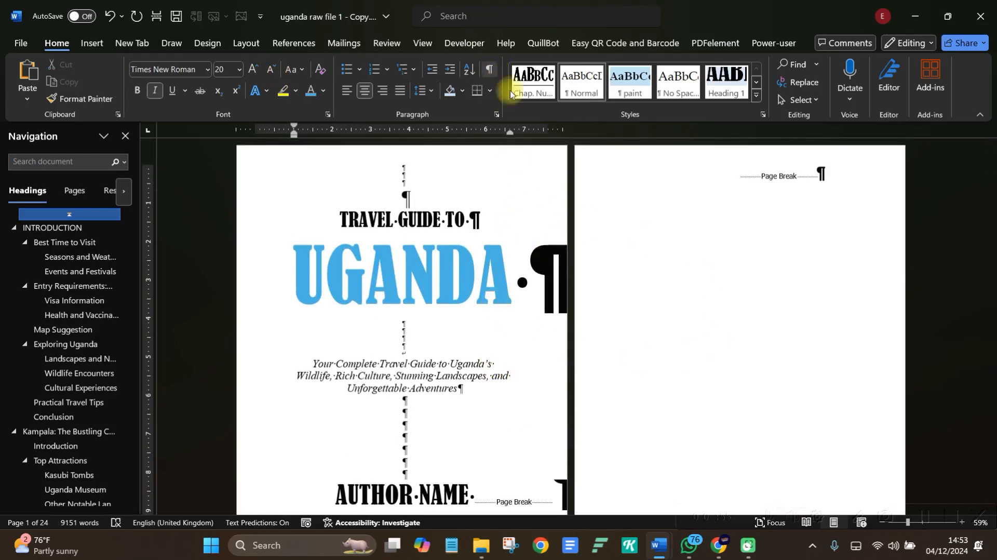
{"action": "key", "text": "ctrl+shift+8"}
{"action": "scroll", "coordinate": [625, 303], "scroll_direction": "down", "scroll_amount": 1}
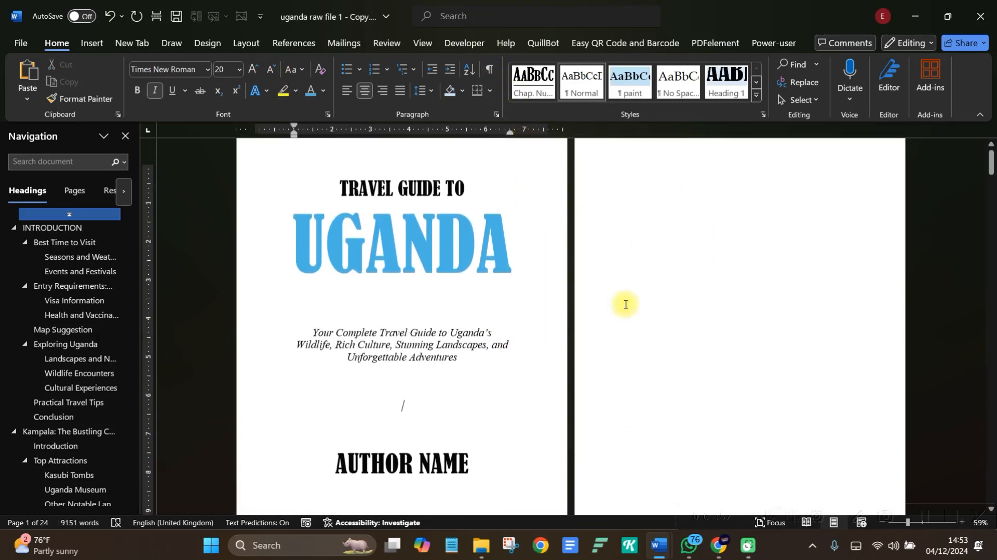
Draw a rectangle about 7.39" high and 6.57" wide on the blank page beside the title page.
{"action": "scroll", "coordinate": [625, 303], "scroll_direction": "up", "scroll_amount": 1}
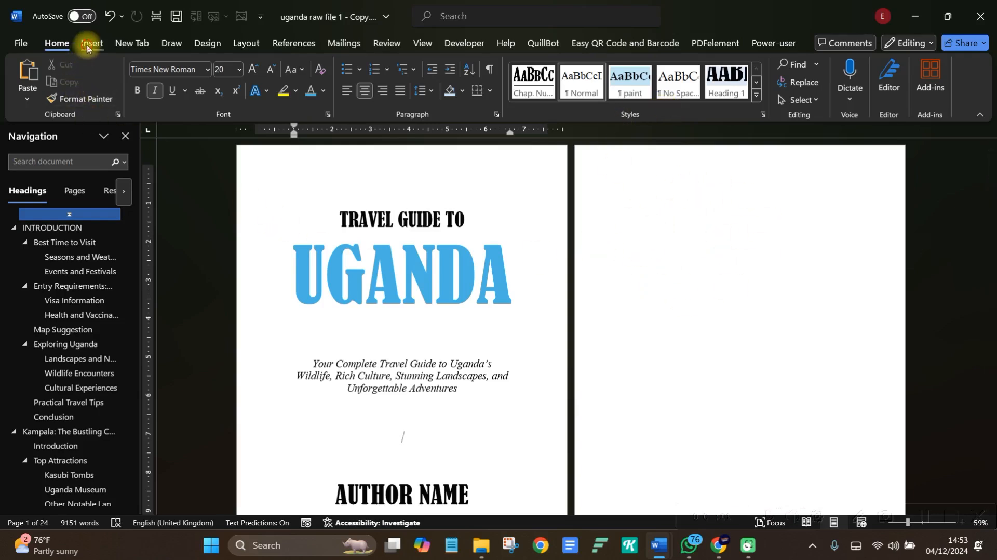
{"action": "left_click", "coordinate": [87, 45]}
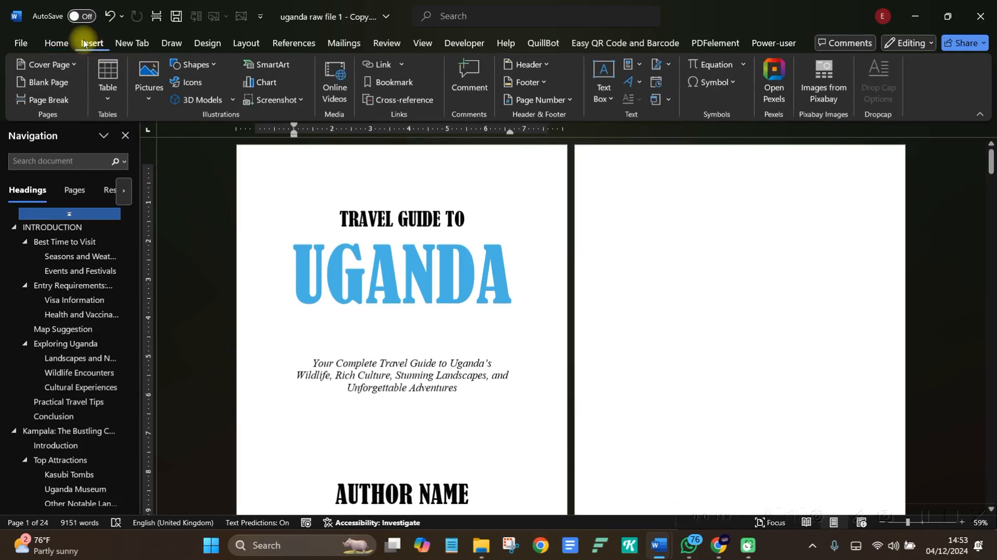
{"action": "left_click", "coordinate": [192, 64]}
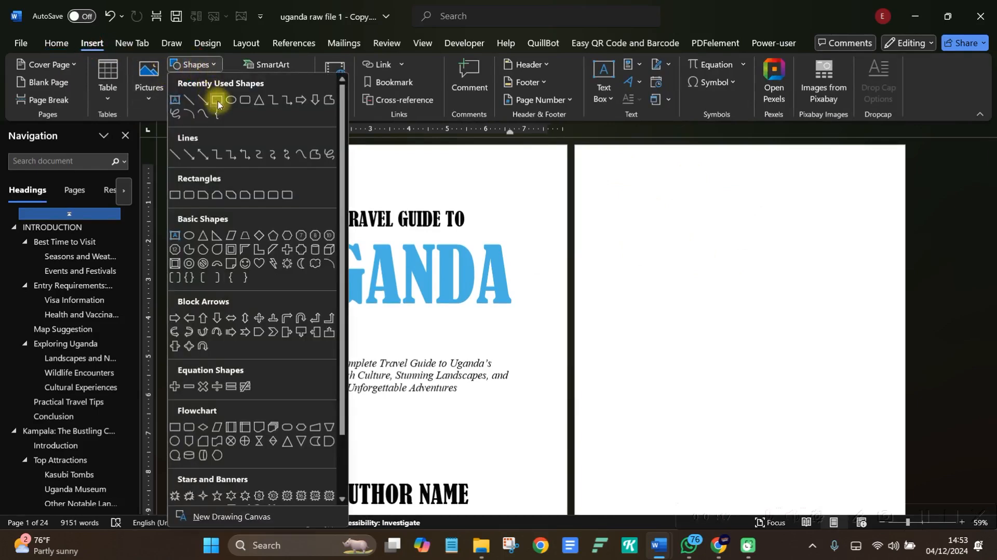
{"action": "left_click", "coordinate": [218, 100]}
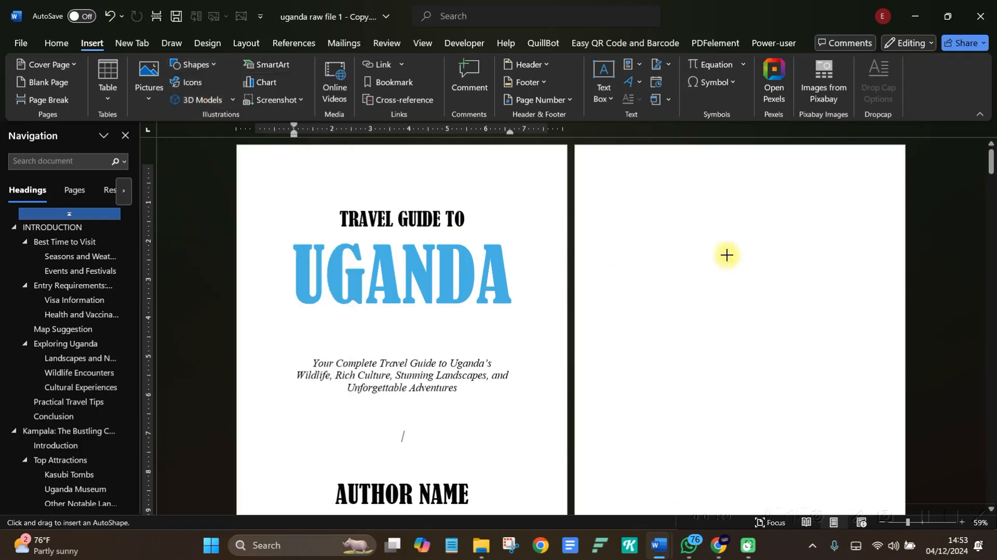
{"action": "left_click_drag", "start_coordinate": [627, 161], "coordinate": [880, 445]}
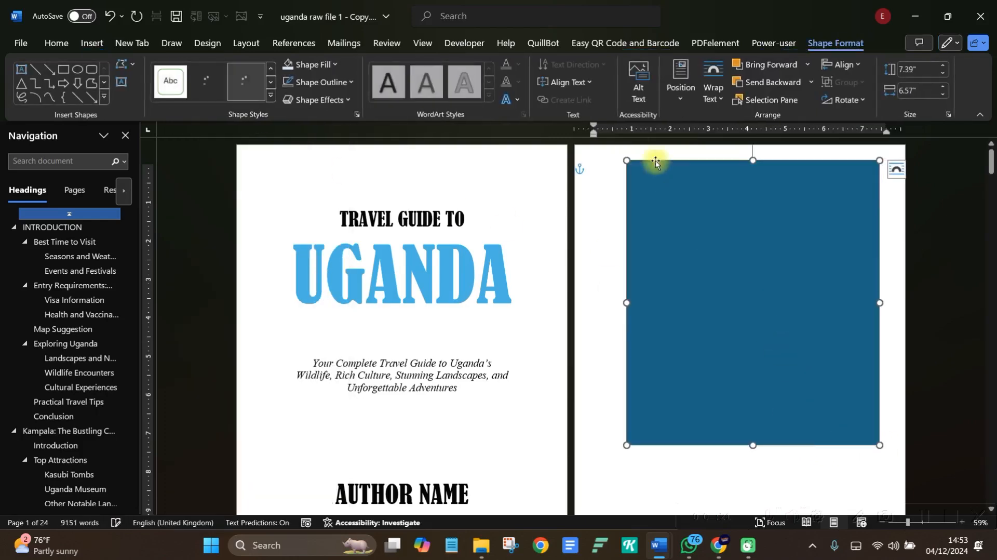
Enlarge the rectangle to cover the whole second page, about 11.74" high and 12.26" wide.
{"action": "left_click_drag", "start_coordinate": [625, 161], "coordinate": [503, 147]}
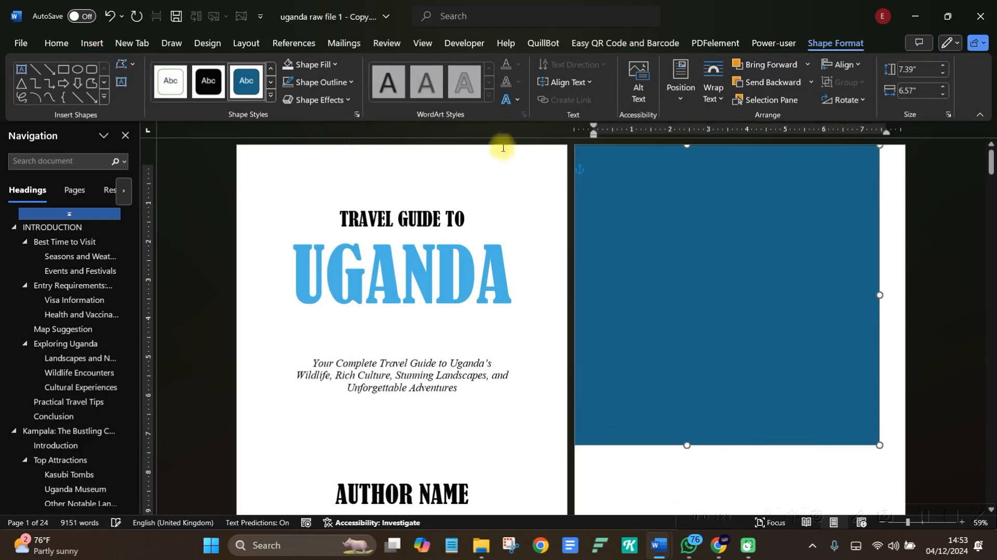
{"action": "scroll", "coordinate": [857, 335], "scroll_direction": "down", "scroll_amount": 3}
{"action": "scroll", "coordinate": [857, 335], "scroll_direction": "down", "scroll_amount": 3}
{"action": "scroll", "coordinate": [881, 262], "scroll_direction": "up", "scroll_amount": 1}
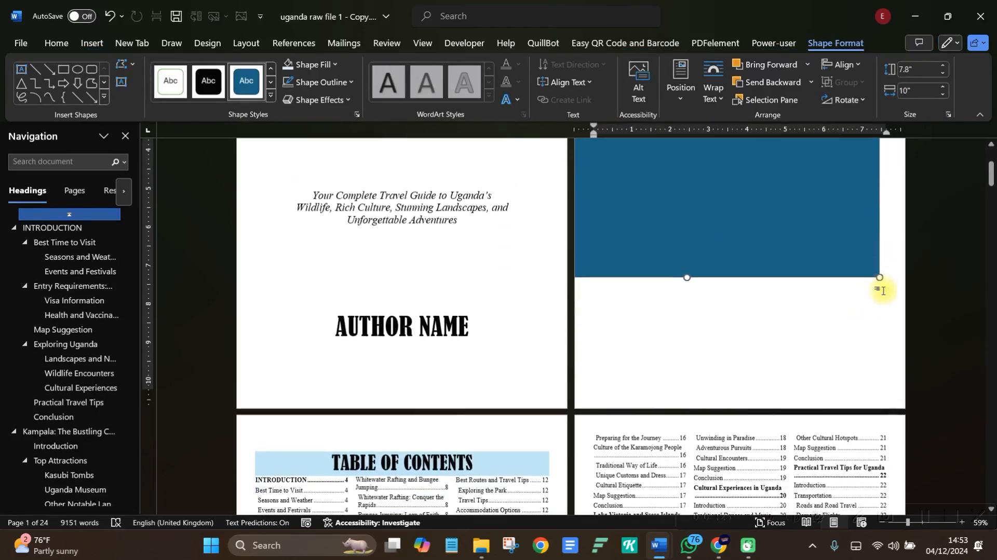
{"action": "left_click_drag", "start_coordinate": [879, 277], "coordinate": [964, 423]}
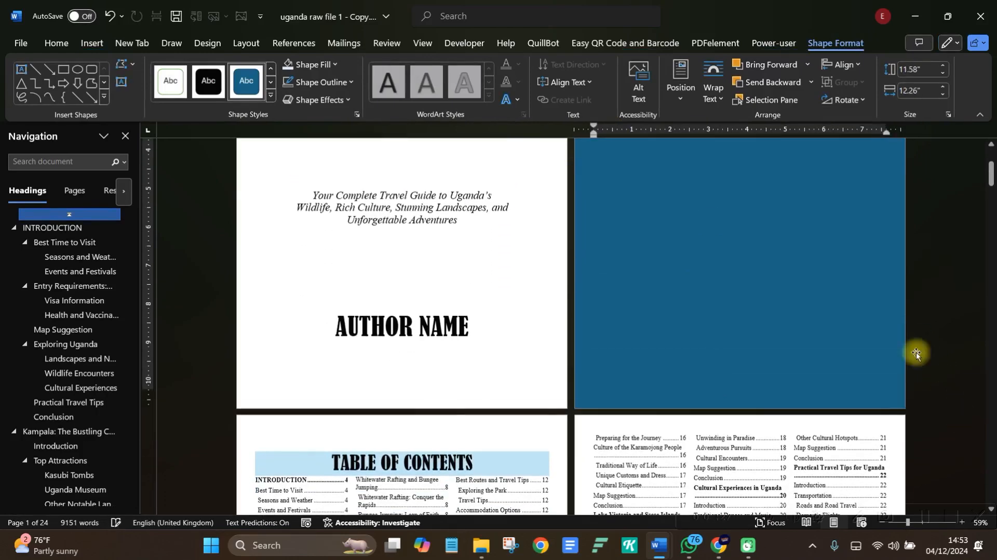
{"action": "scroll", "coordinate": [761, 163], "scroll_direction": "up", "scroll_amount": 3}
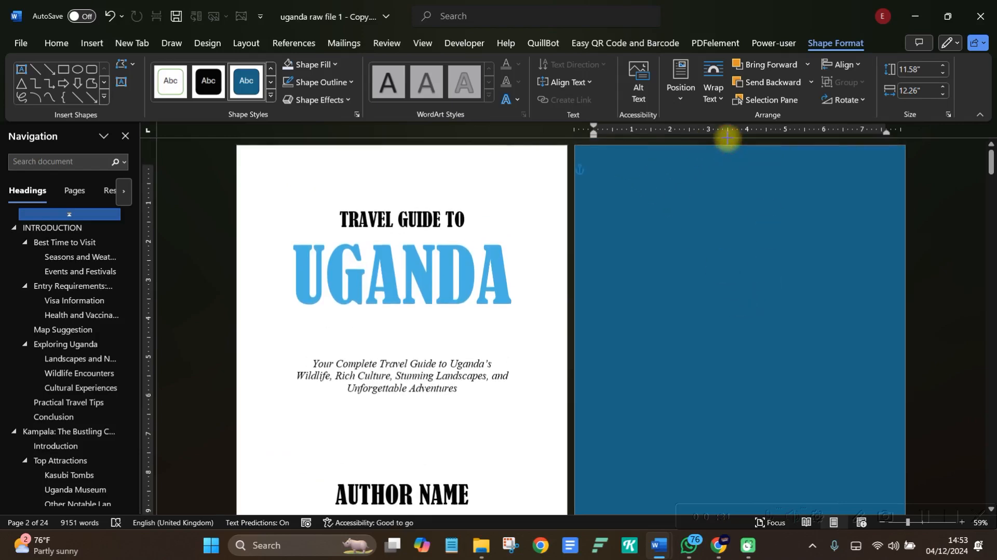
{"action": "left_click_drag", "start_coordinate": [727, 138], "coordinate": [727, 136]}
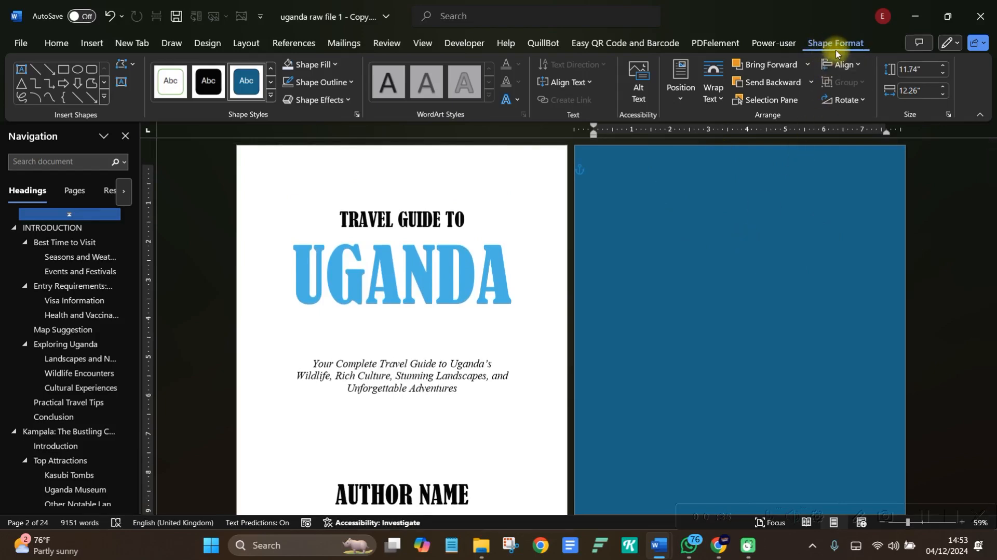
Search the online pictures for "uganda" to find a picture fill for the full-page rectangle.
{"action": "left_click", "coordinate": [325, 64]}
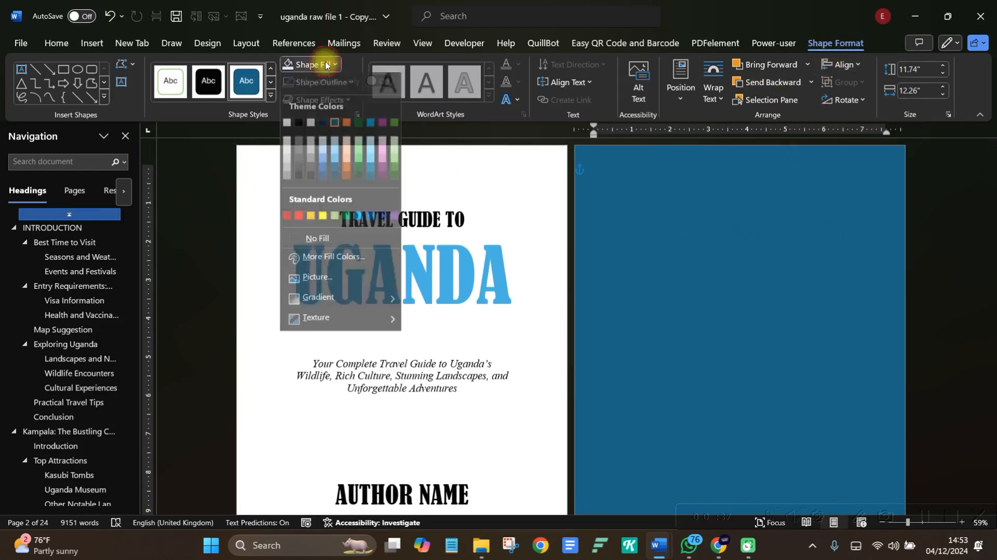
{"action": "left_click", "coordinate": [318, 285]}
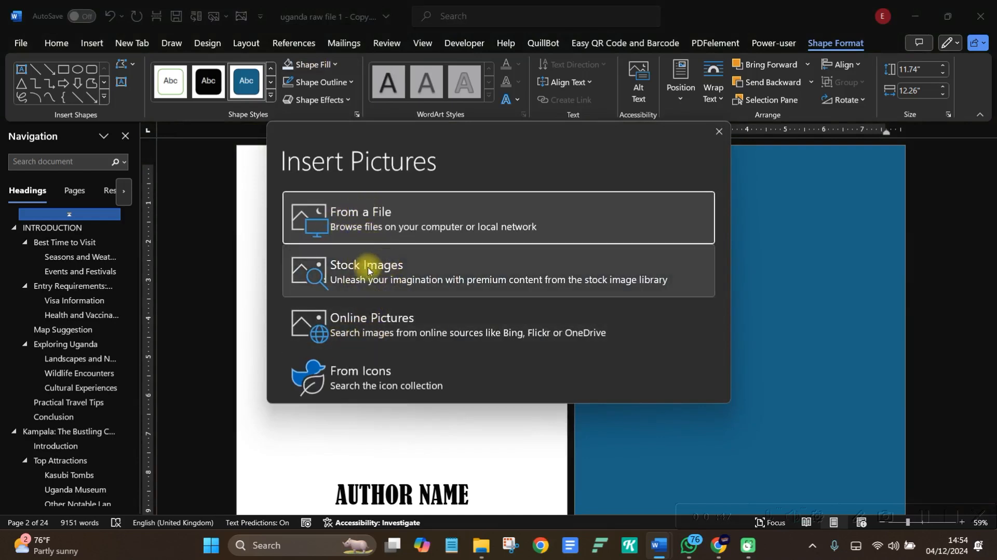
{"action": "left_click", "coordinate": [381, 319]}
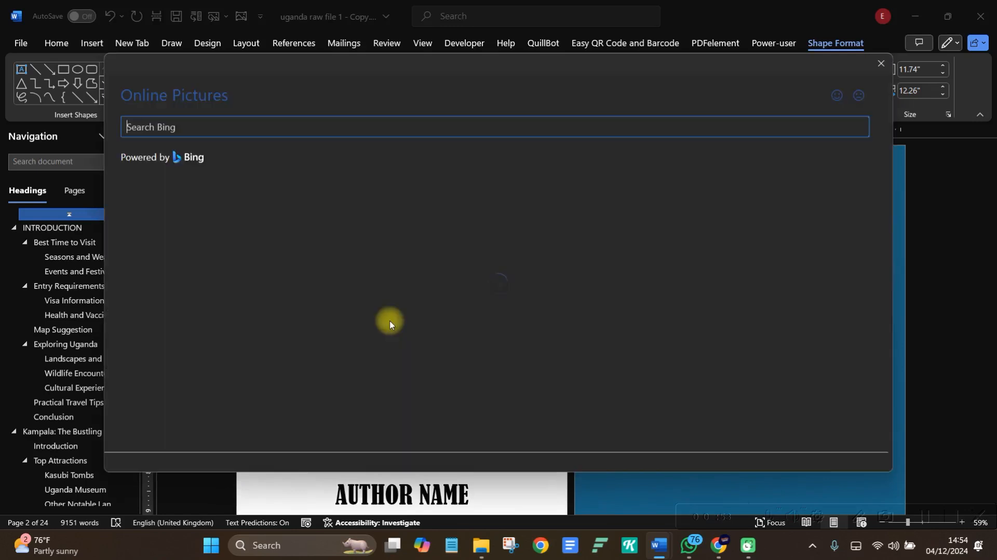
{"action": "type", "text": "u"}
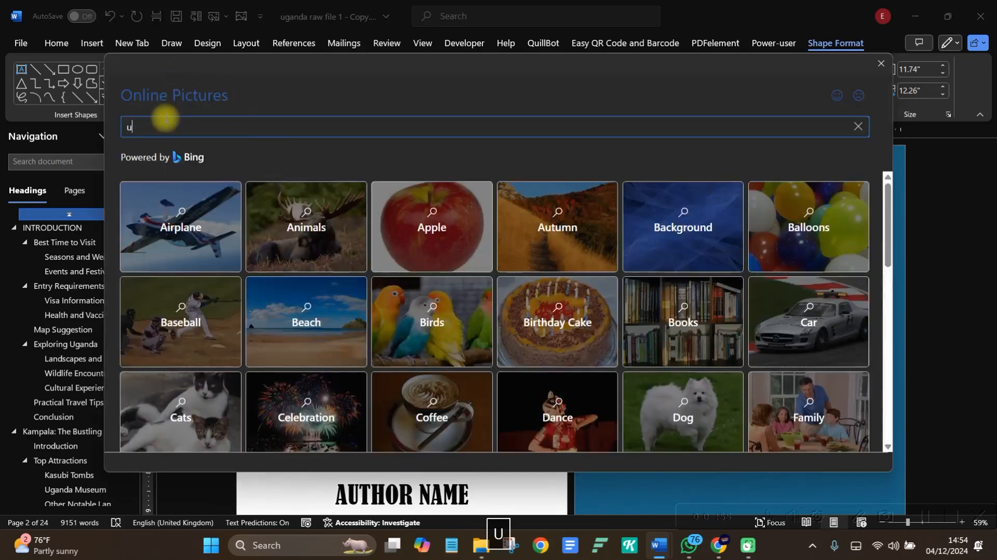
{"action": "type", "text": "ganda"}
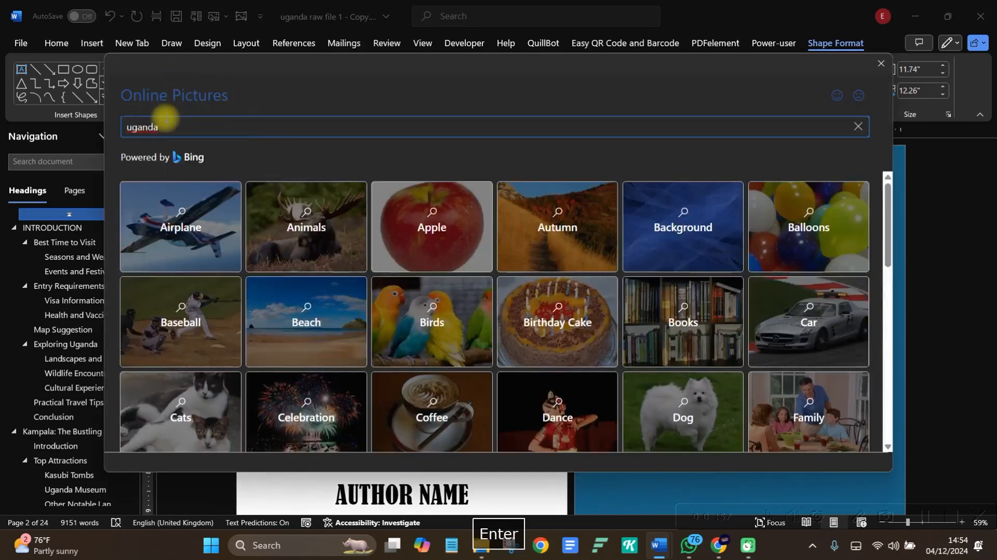
{"action": "key", "text": "Return"}
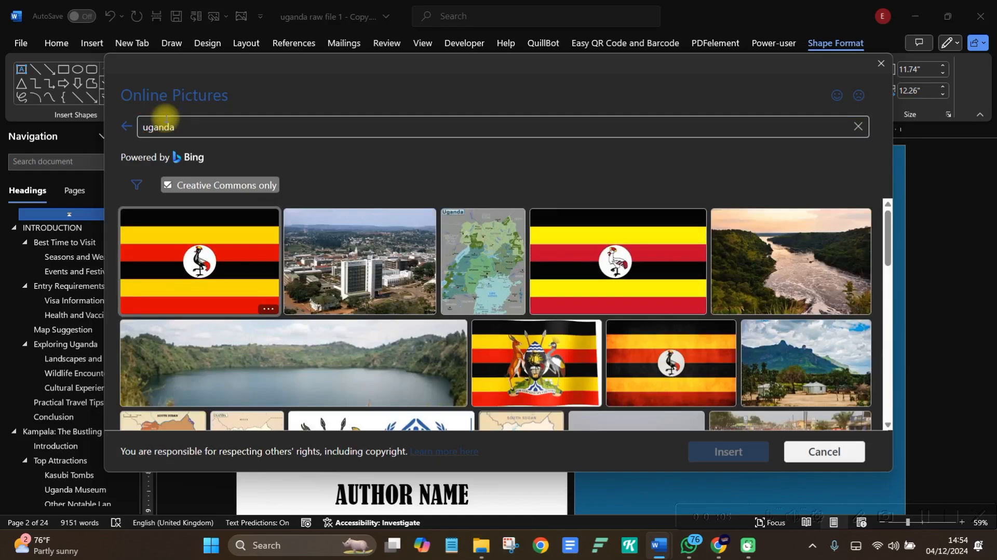
Fill the rectangle with the search result showing a river between forested banks at sunset.
{"action": "scroll", "coordinate": [472, 281], "scroll_direction": "down", "scroll_amount": 5}
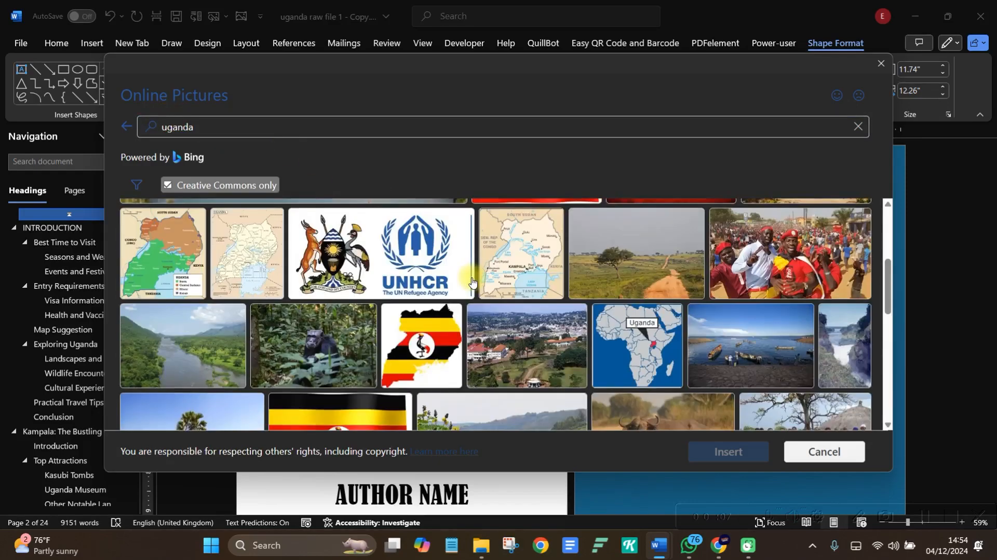
{"action": "scroll", "coordinate": [472, 282], "scroll_direction": "up", "scroll_amount": 5}
{"action": "scroll", "coordinate": [472, 282], "scroll_direction": "down", "scroll_amount": 5}
{"action": "scroll", "coordinate": [473, 282], "scroll_direction": "up", "scroll_amount": 5}
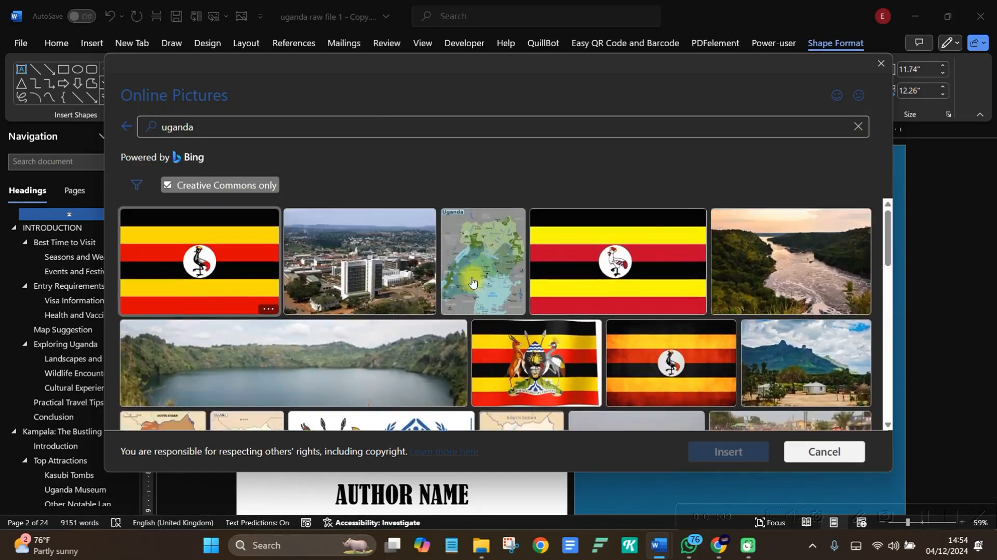
{"action": "left_click", "coordinate": [795, 239]}
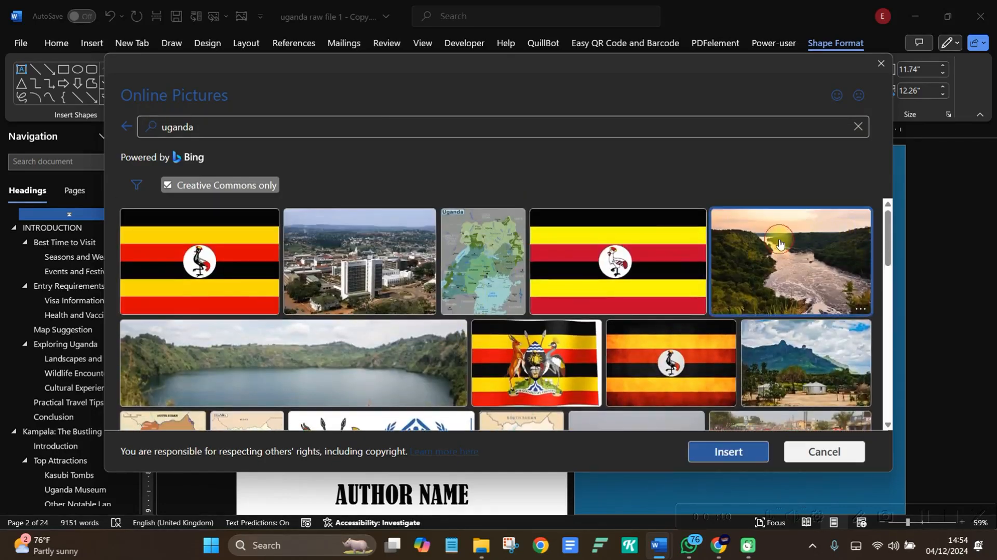
{"action": "left_click", "coordinate": [714, 452]}
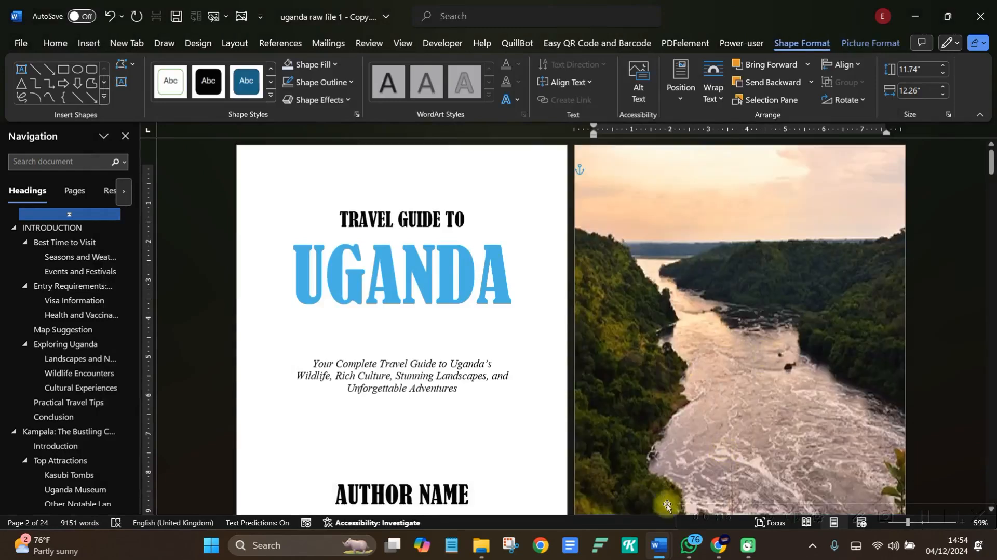
Set the picture-filled rectangle as the default shape.
{"action": "scroll", "coordinate": [704, 269], "scroll_direction": "down", "scroll_amount": 4}
{"action": "scroll", "coordinate": [704, 269], "scroll_direction": "up", "scroll_amount": 4}
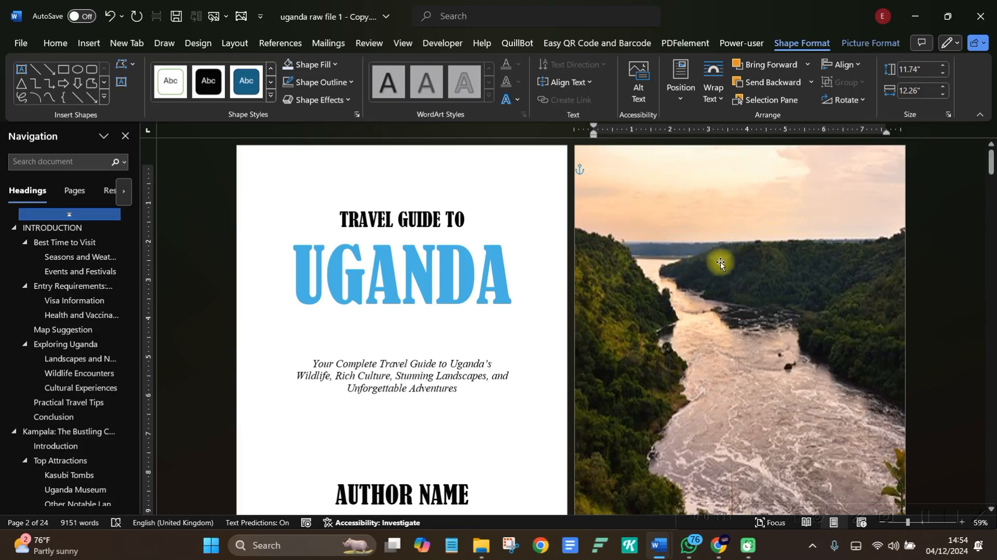
{"action": "scroll", "coordinate": [720, 261], "scroll_direction": "down", "scroll_amount": 4}
{"action": "scroll", "coordinate": [720, 261], "scroll_direction": "up", "scroll_amount": 3}
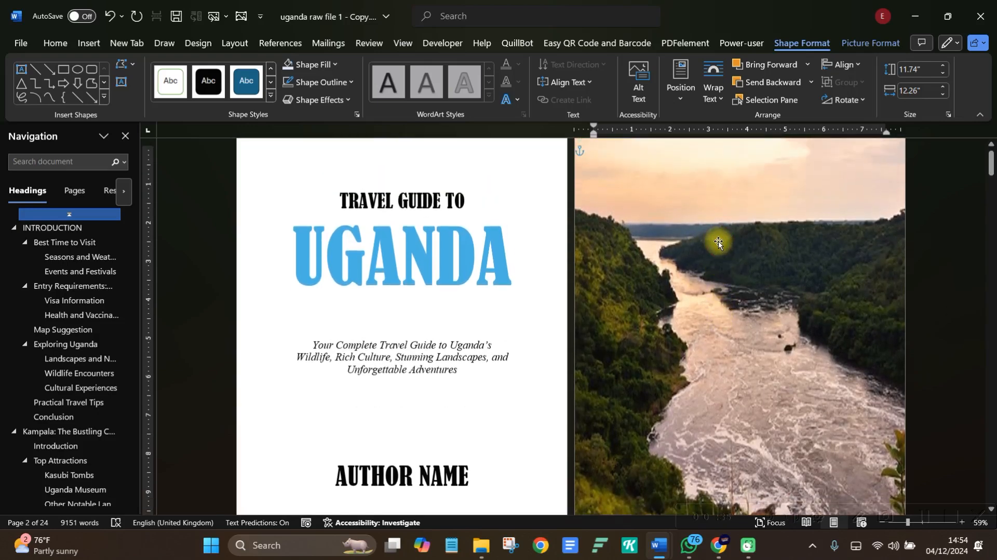
{"action": "right_click", "coordinate": [719, 242]}
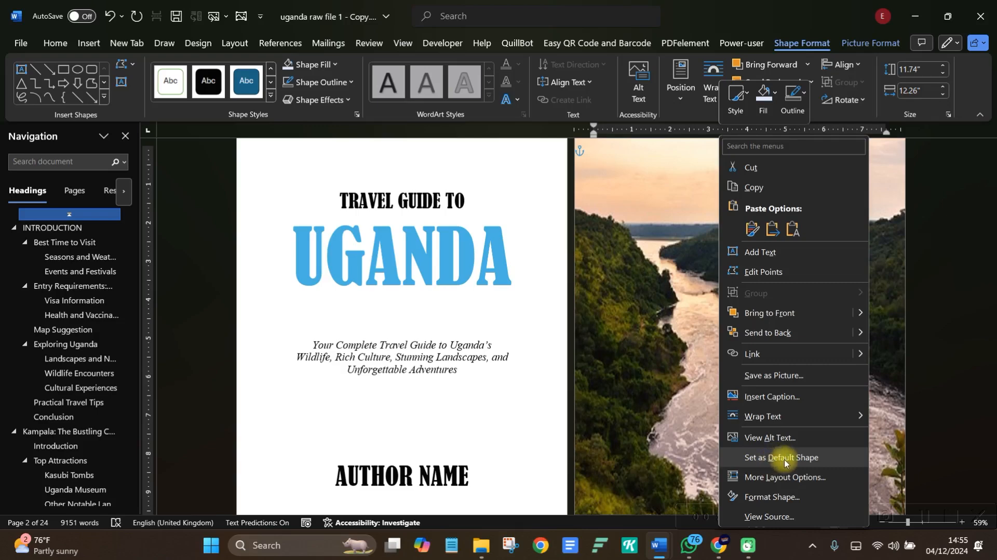
{"action": "left_click", "coordinate": [787, 458]}
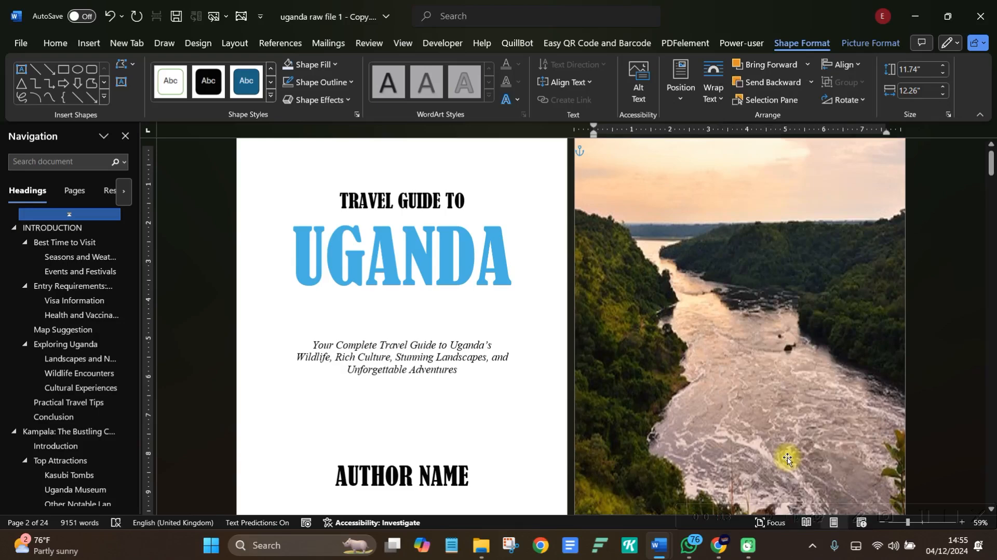
Examine how the full-page river picture looks beside the title page and whether it covers its page.
{"action": "scroll", "coordinate": [678, 300], "scroll_direction": "down", "scroll_amount": 4}
{"action": "scroll", "coordinate": [719, 223], "scroll_direction": "up", "scroll_amount": 3}
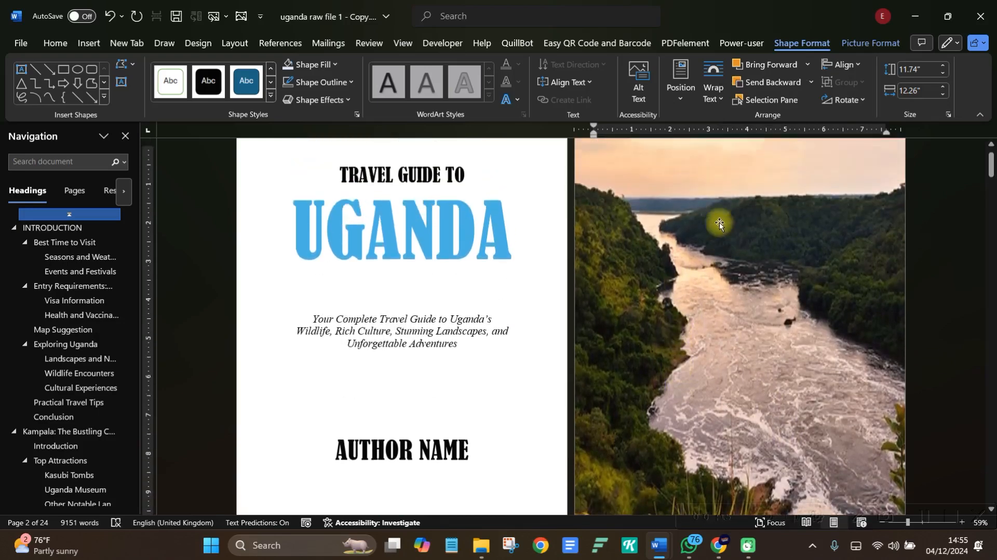
{"action": "scroll", "coordinate": [719, 223], "scroll_direction": "down", "scroll_amount": 2}
{"action": "scroll", "coordinate": [687, 270], "scroll_direction": "up", "scroll_amount": 2}
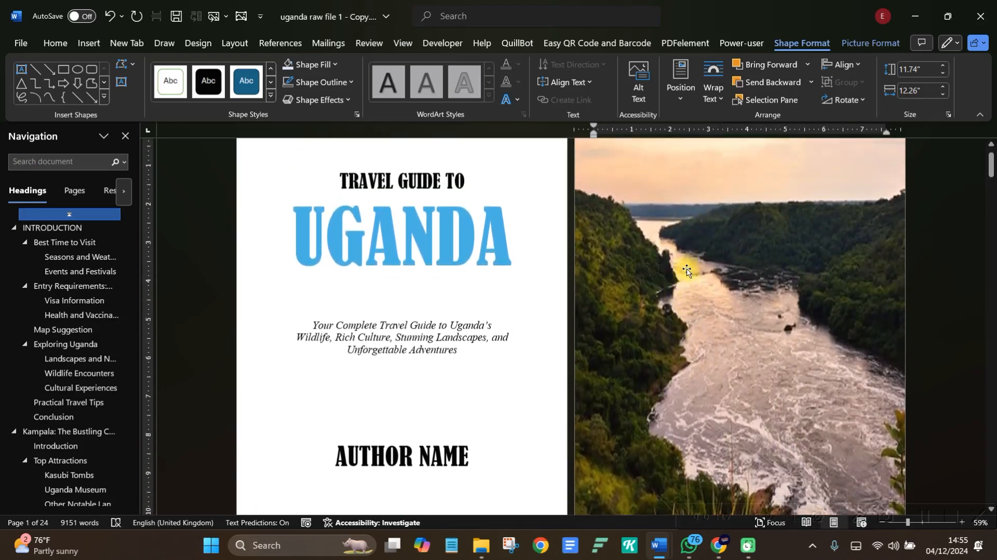
{"action": "scroll", "coordinate": [686, 270], "scroll_direction": "up", "scroll_amount": 1}
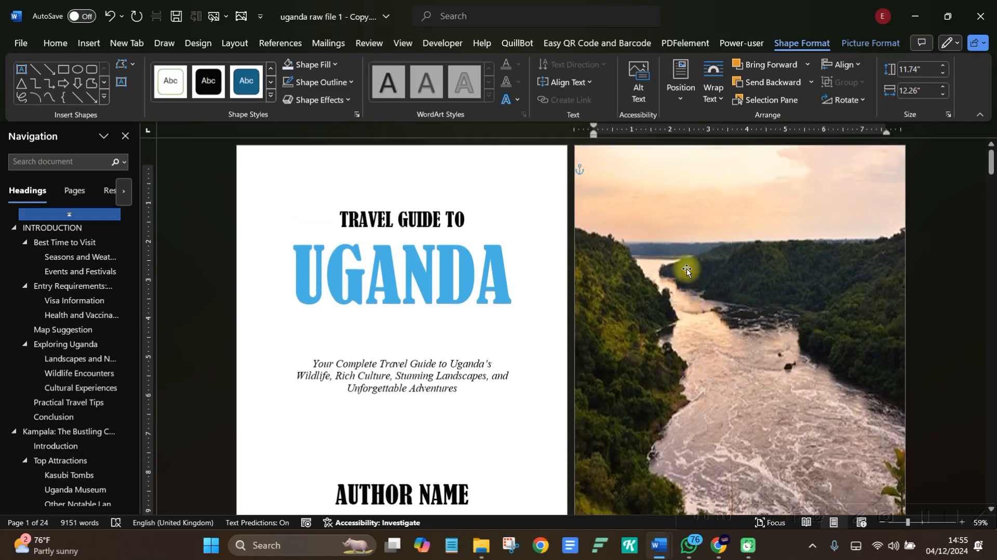
{"action": "scroll", "coordinate": [686, 270], "scroll_direction": "down", "scroll_amount": 2}
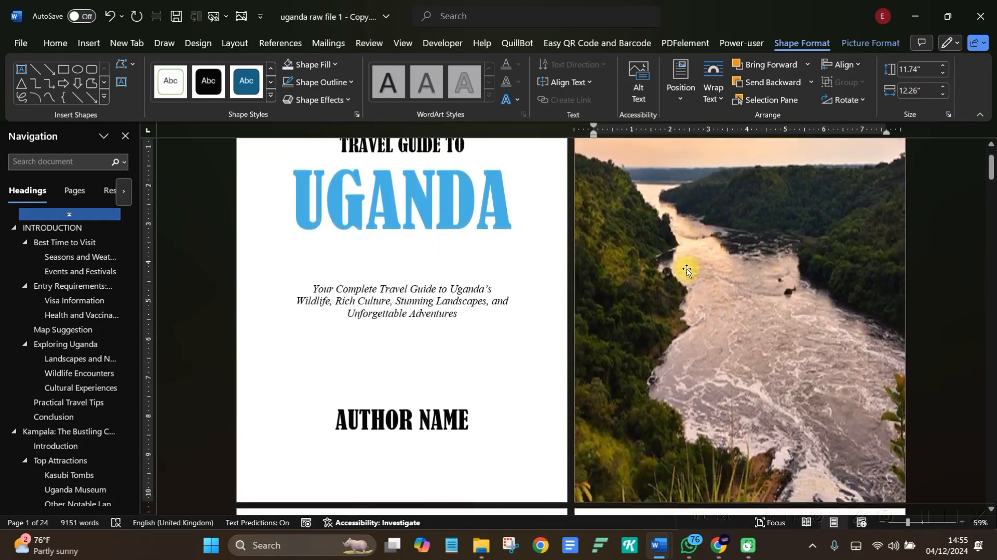
{"action": "scroll", "coordinate": [686, 270], "scroll_direction": "up", "scroll_amount": 1}
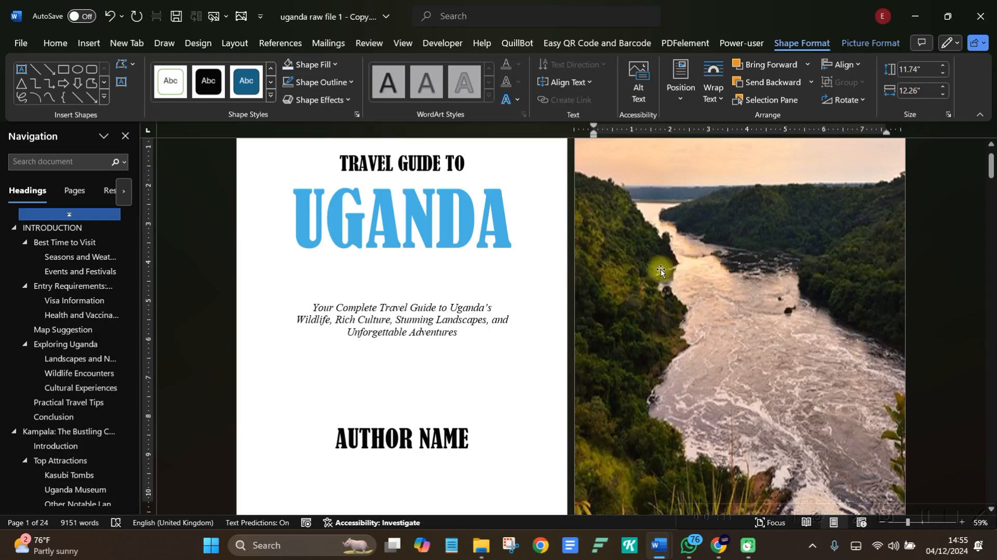
{"action": "scroll", "coordinate": [680, 270], "scroll_direction": "down", "scroll_amount": 3}
{"action": "scroll", "coordinate": [665, 271], "scroll_direction": "up", "scroll_amount": 4}
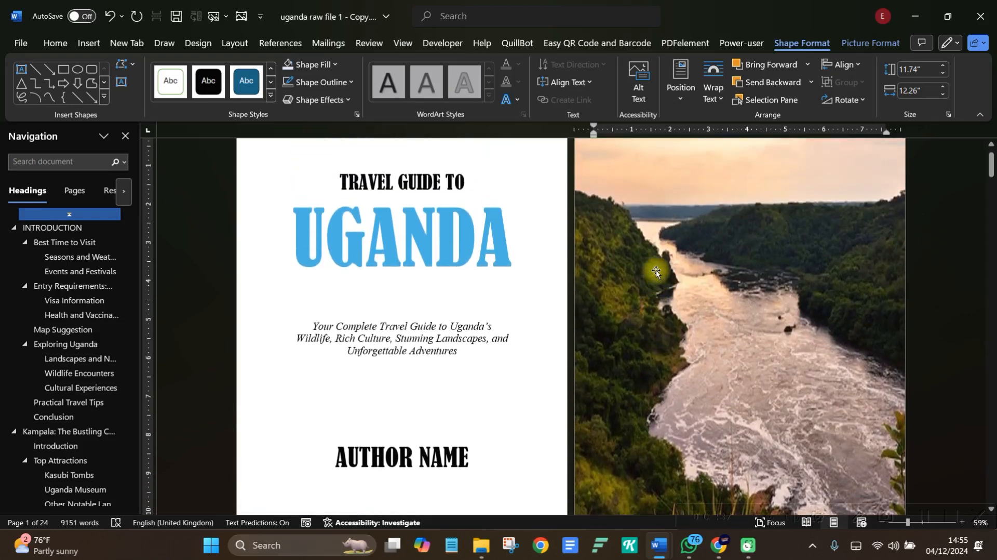
{"action": "scroll", "coordinate": [656, 269], "scroll_direction": "down", "scroll_amount": 1}
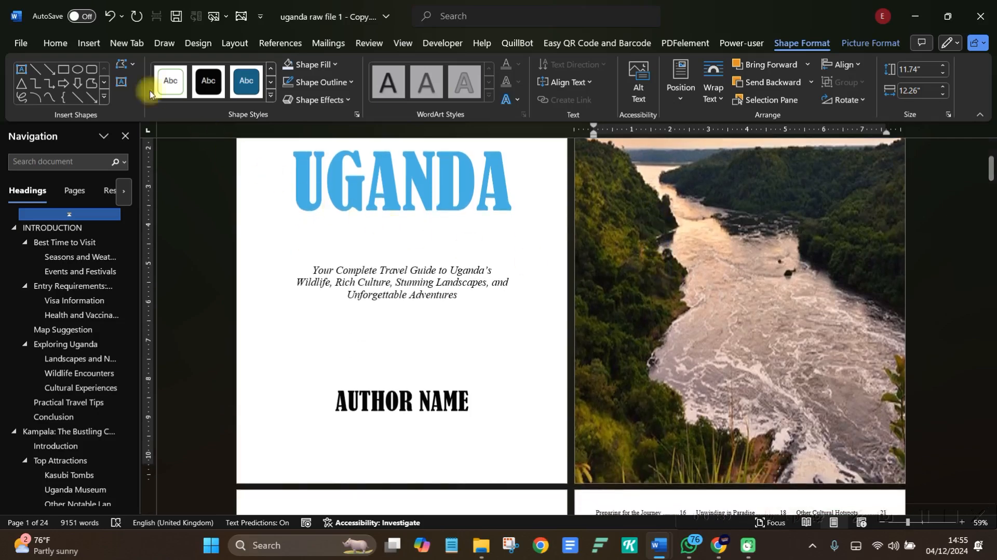
Draw a text box about 5.23" high and 3.82" wide over the middle of the river picture.
{"action": "left_click", "coordinate": [88, 42]}
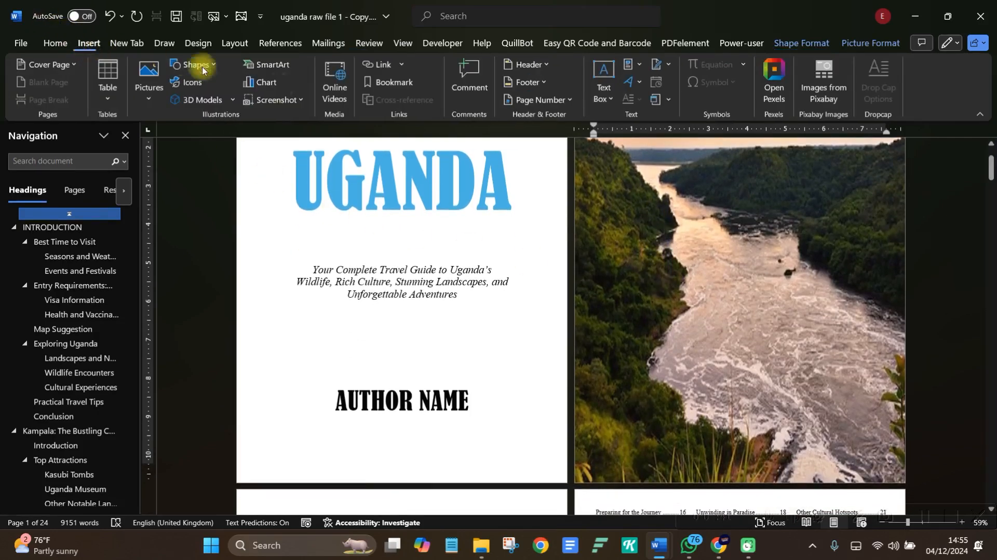
{"action": "left_click", "coordinate": [602, 86]}
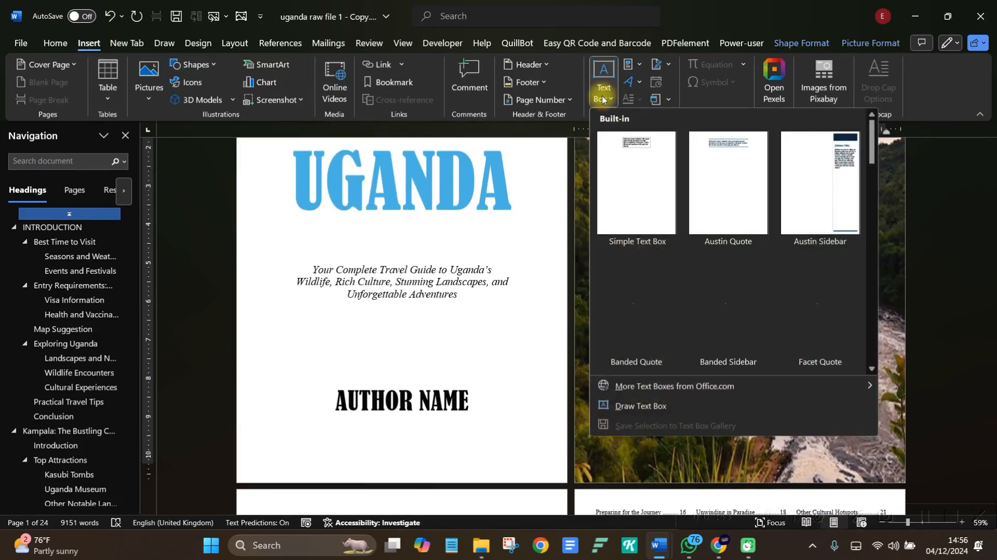
{"action": "left_click", "coordinate": [639, 405]}
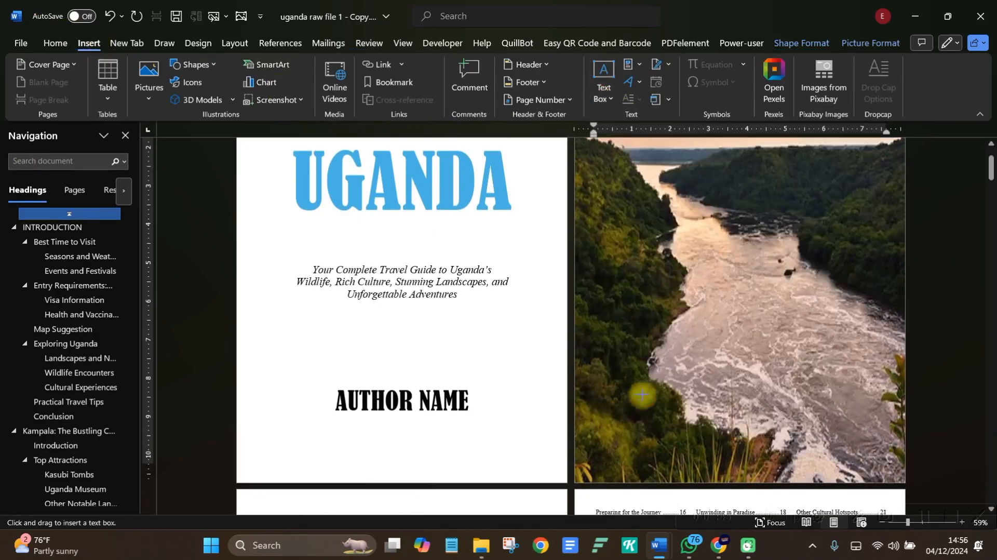
{"action": "left_click_drag", "start_coordinate": [665, 191], "coordinate": [811, 390]}
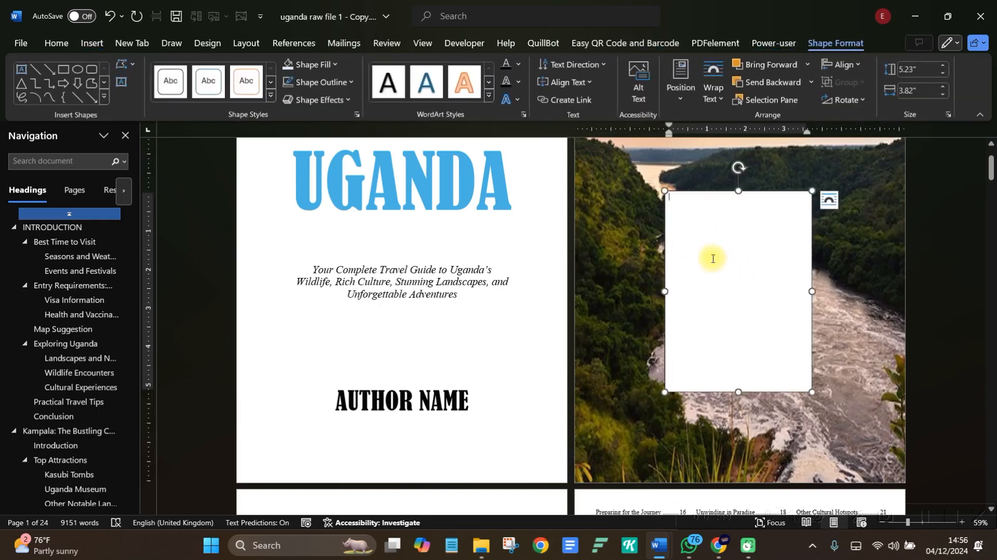
Change the shape of the text box on the river picture to a rounded rectangle.
{"action": "scroll", "coordinate": [704, 273], "scroll_direction": "up", "scroll_amount": 2}
{"action": "left_click_drag", "start_coordinate": [705, 274], "coordinate": [707, 267]}
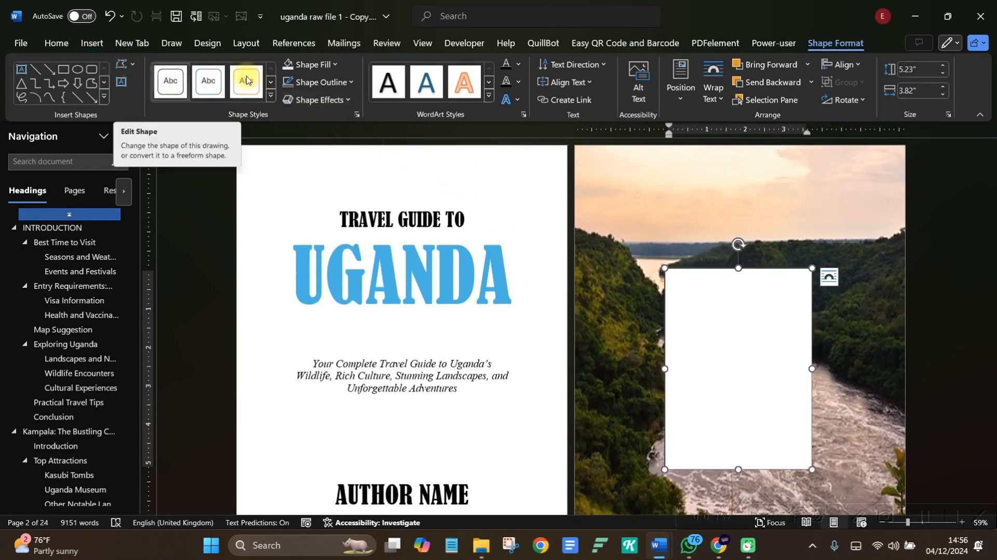
{"action": "left_click", "coordinate": [124, 64]}
{"action": "mouse_move", "coordinate": [146, 86]}
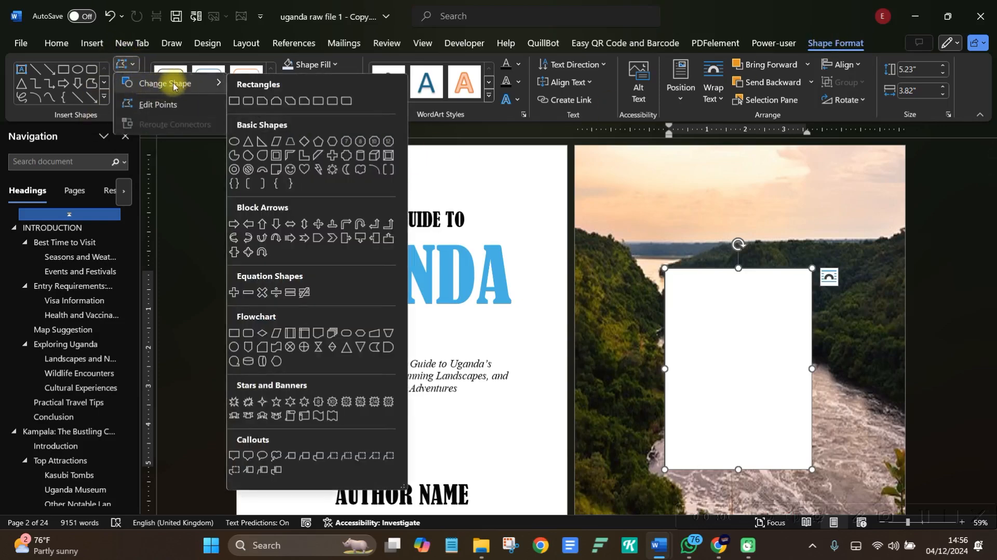
{"action": "left_click", "coordinate": [249, 102]}
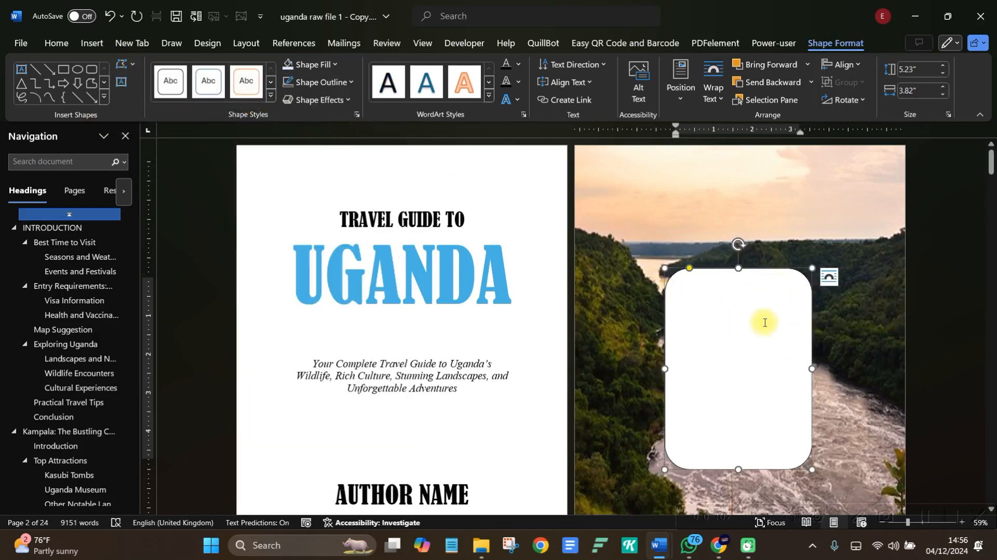
{"action": "left_click", "coordinate": [853, 314]}
{"action": "scroll", "coordinate": [853, 314], "scroll_direction": "down", "scroll_amount": 3}
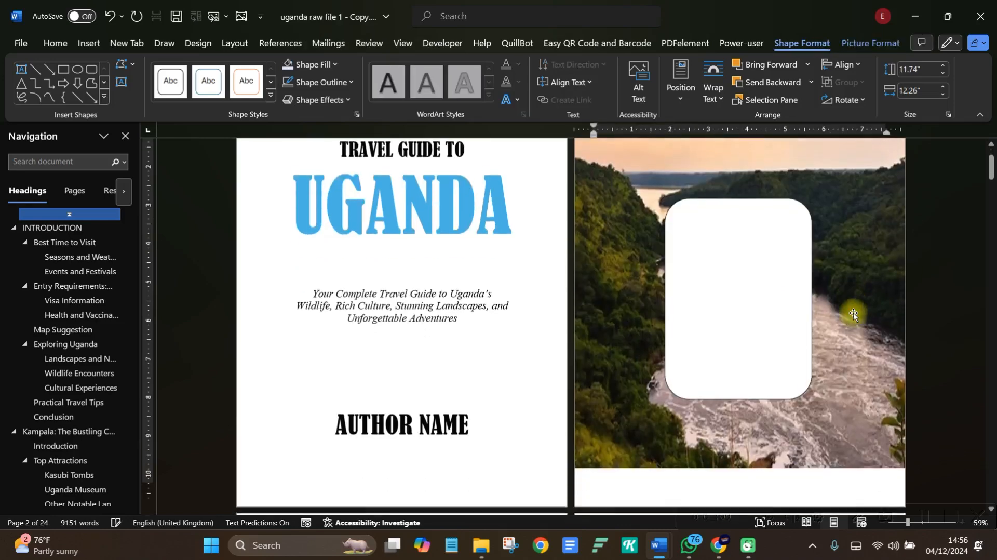
{"action": "scroll", "coordinate": [852, 316], "scroll_direction": "up", "scroll_amount": 2}
Copy the Copyright Notice text from The Ultimate Portugal Travel Guide.docx and return to the rounded text box in the Uganda document.
{"action": "left_click", "coordinate": [731, 330]}
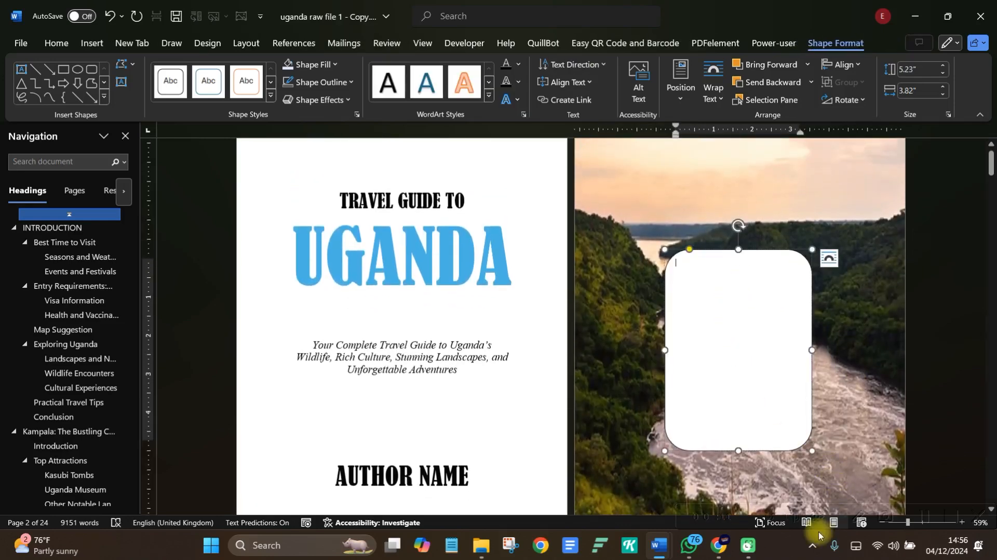
{"action": "mouse_move", "coordinate": [713, 553]}
{"action": "mouse_move", "coordinate": [657, 551]}
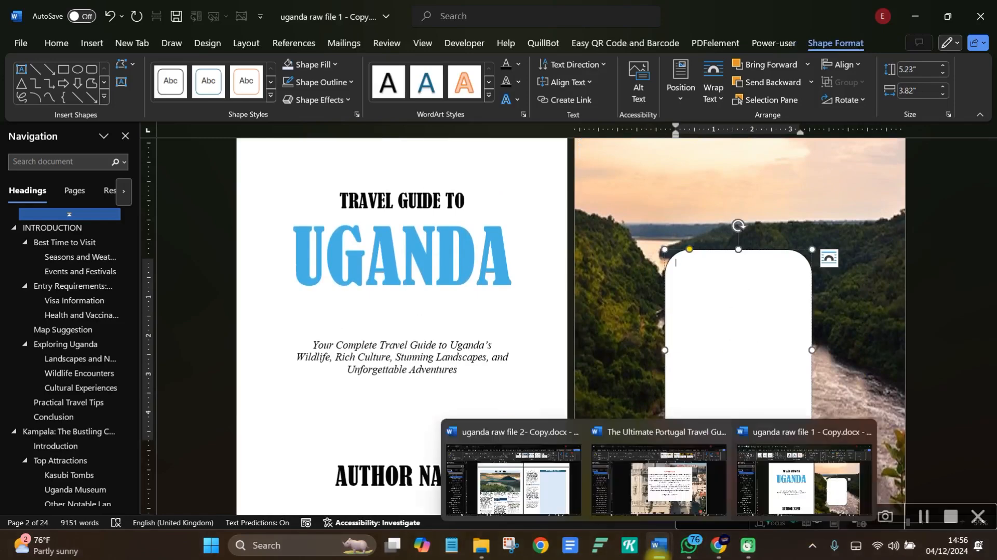
{"action": "left_click", "coordinate": [673, 502]}
{"action": "right_click", "coordinate": [563, 242]}
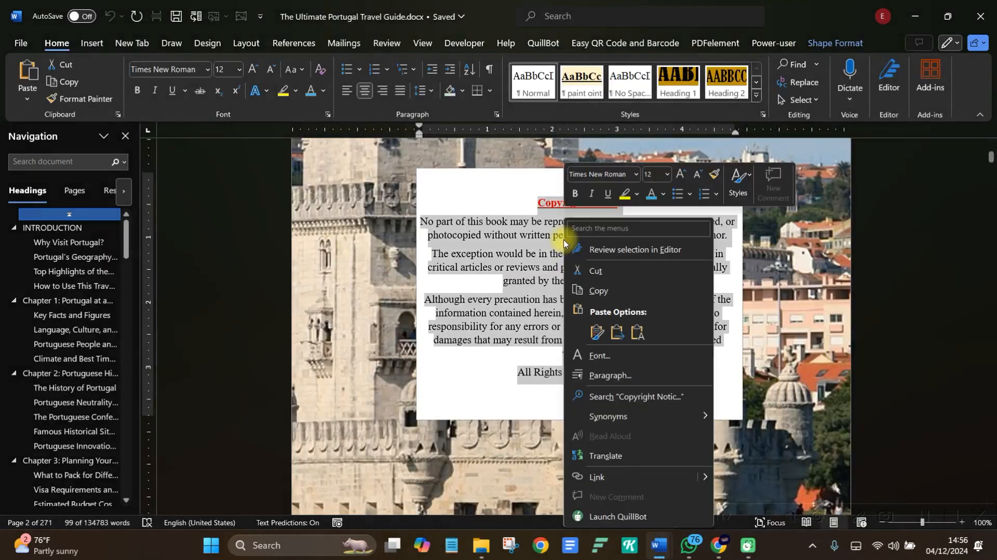
{"action": "left_click", "coordinate": [597, 291]}
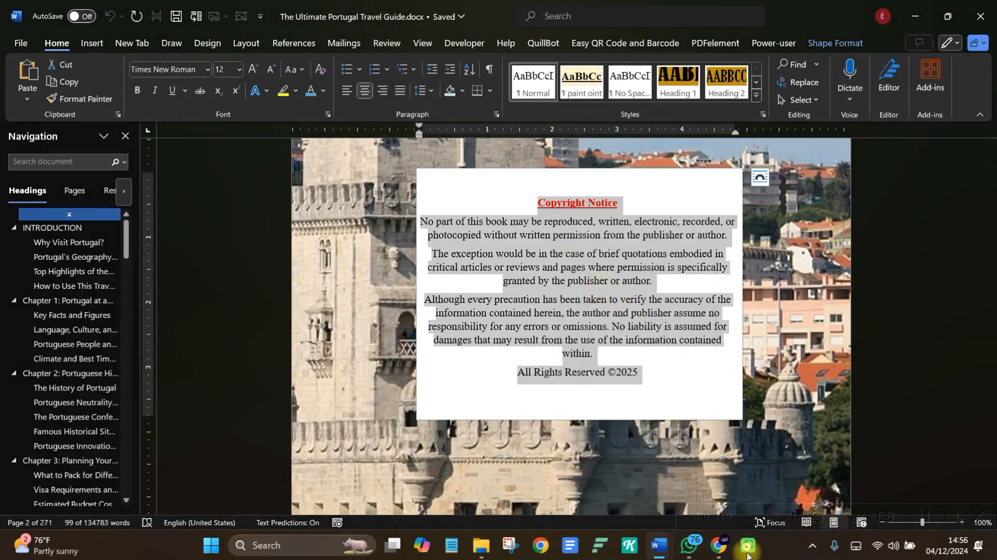
{"action": "mouse_move", "coordinate": [725, 552]}
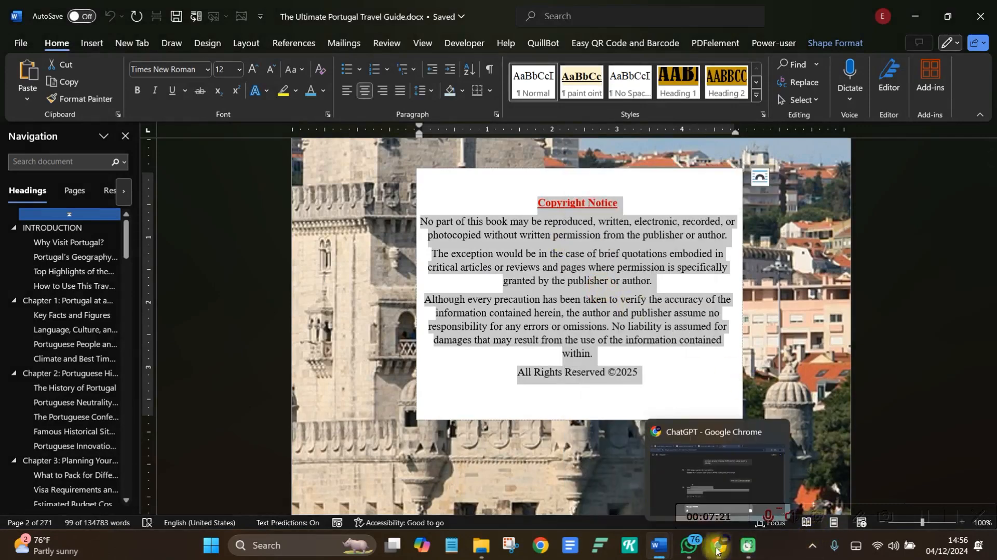
{"action": "mouse_move", "coordinate": [665, 546]}
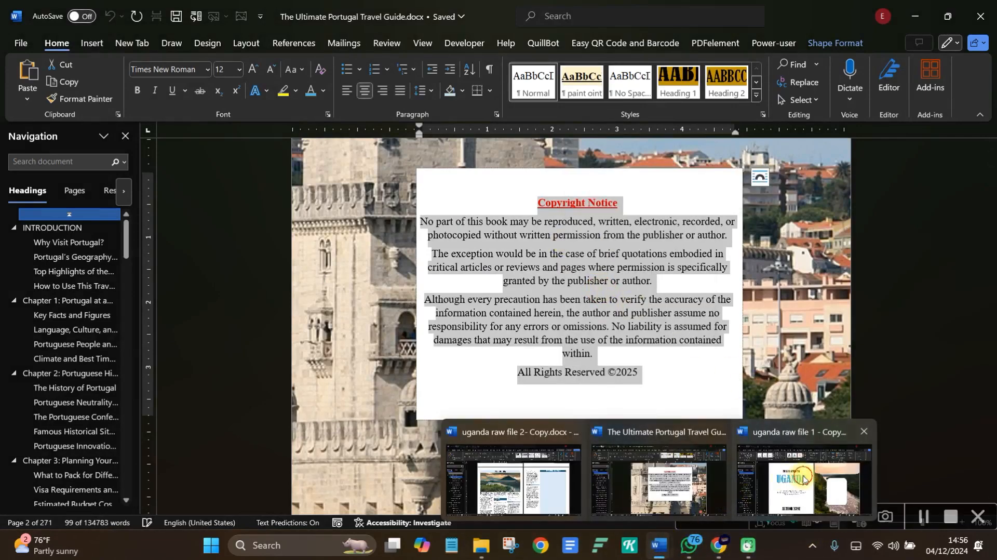
{"action": "left_click", "coordinate": [799, 475]}
Try two paste options for the copyright notice in the rounded text box, including plain text, and undo each paste.
{"action": "right_click", "coordinate": [696, 260]}
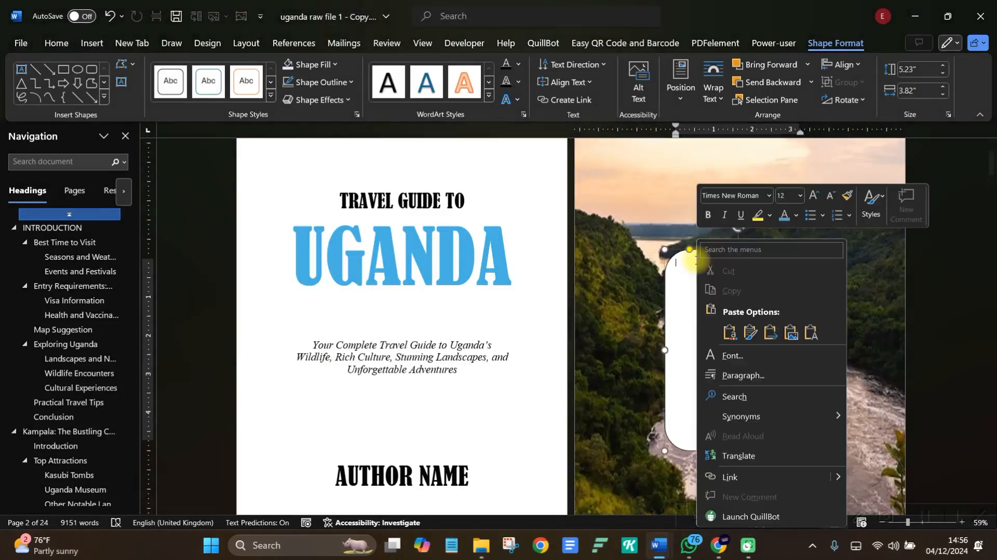
{"action": "left_click", "coordinate": [730, 332]}
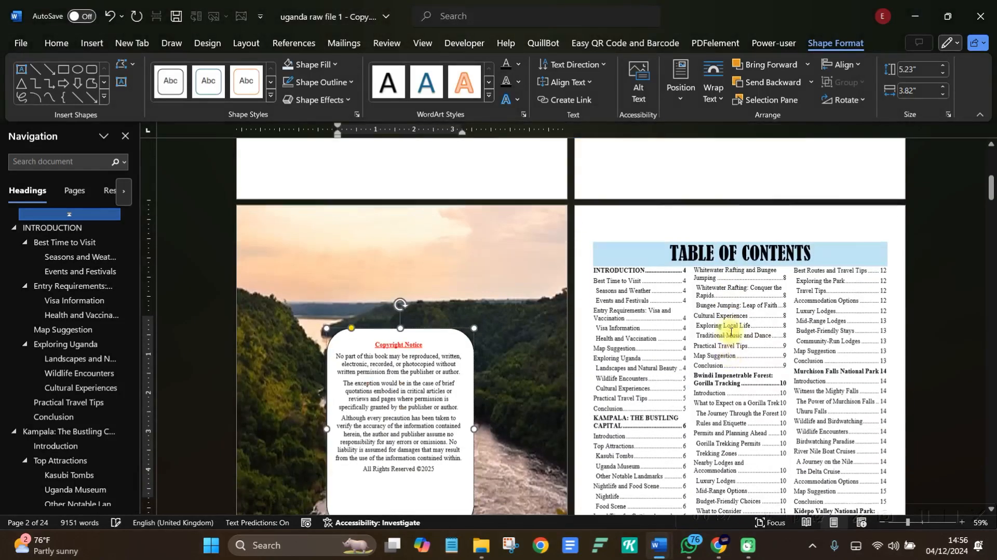
{"action": "scroll", "coordinate": [536, 319], "scroll_direction": "up", "scroll_amount": 5}
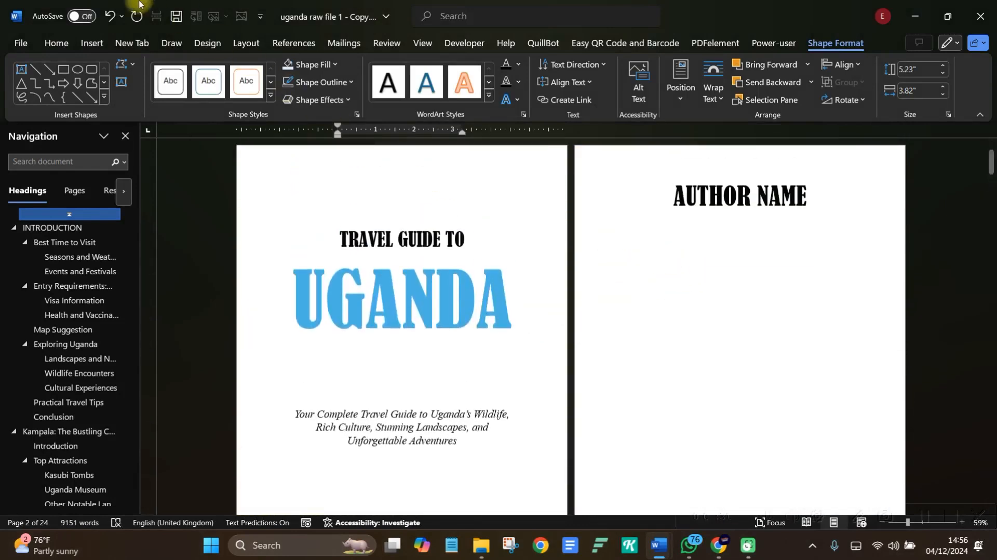
{"action": "left_click", "coordinate": [109, 17]}
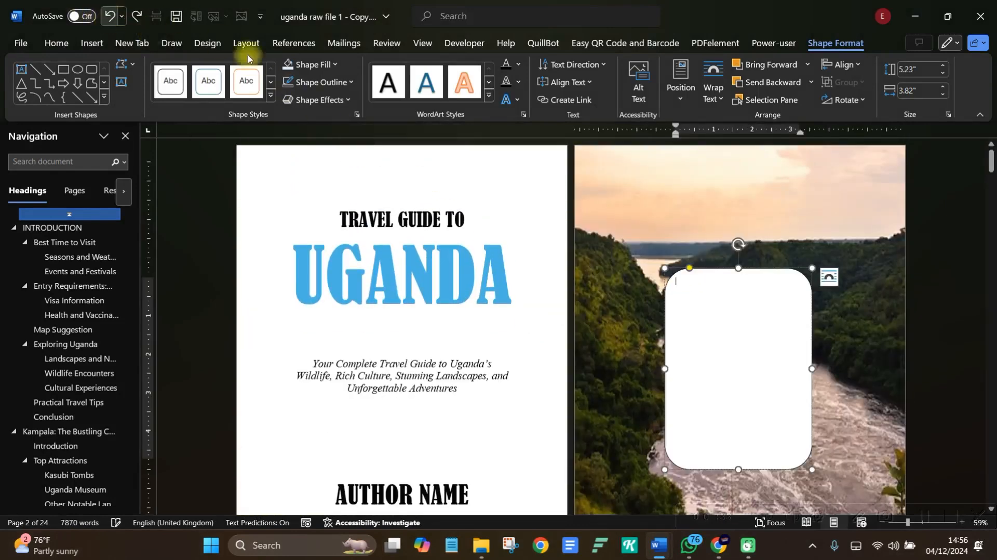
{"action": "right_click", "coordinate": [692, 283]}
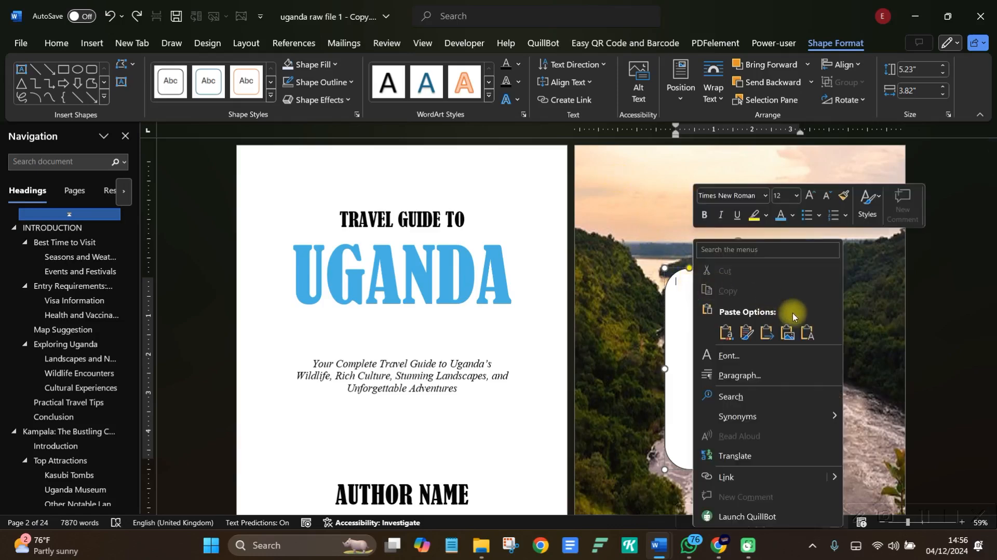
{"action": "left_click", "coordinate": [789, 318]}
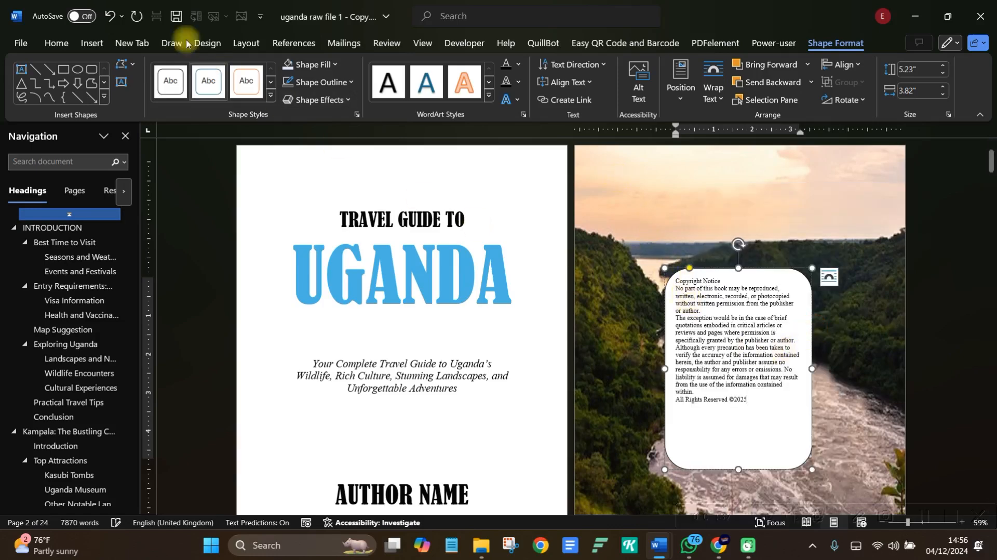
{"action": "left_click", "coordinate": [102, 16]}
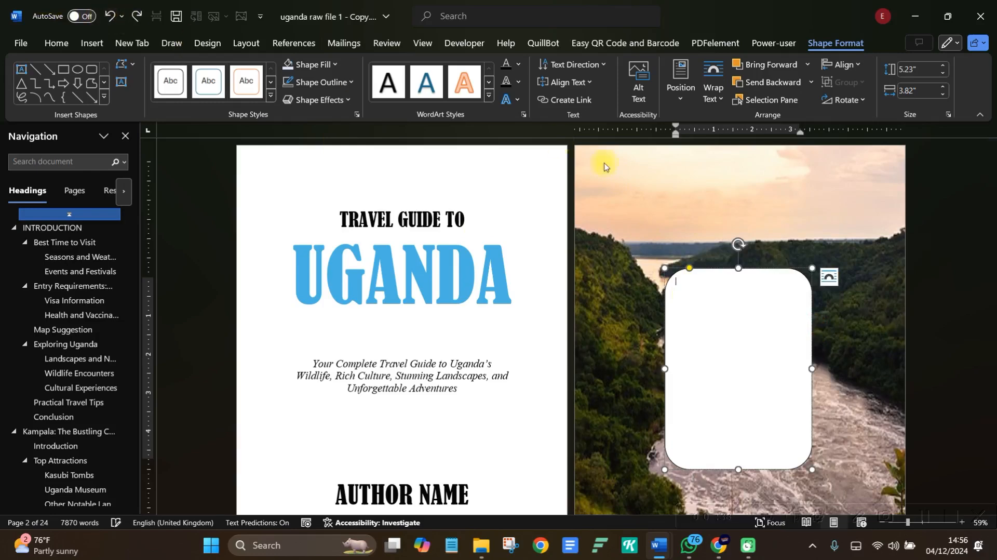
Paste the copyright notice into the rounded text box with its source formatting and widen the box slightly.
{"action": "right_click", "coordinate": [732, 290]}
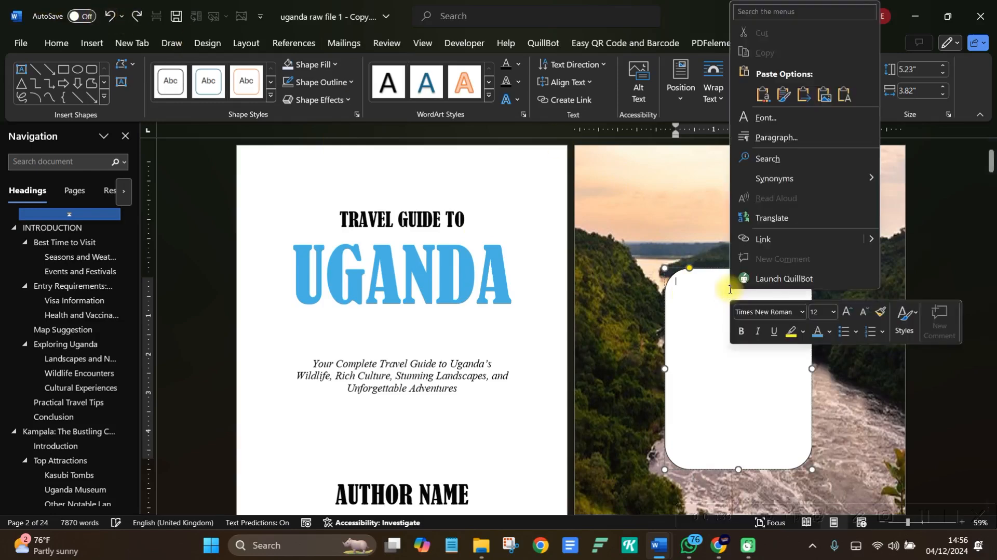
{"action": "left_click", "coordinate": [783, 97]}
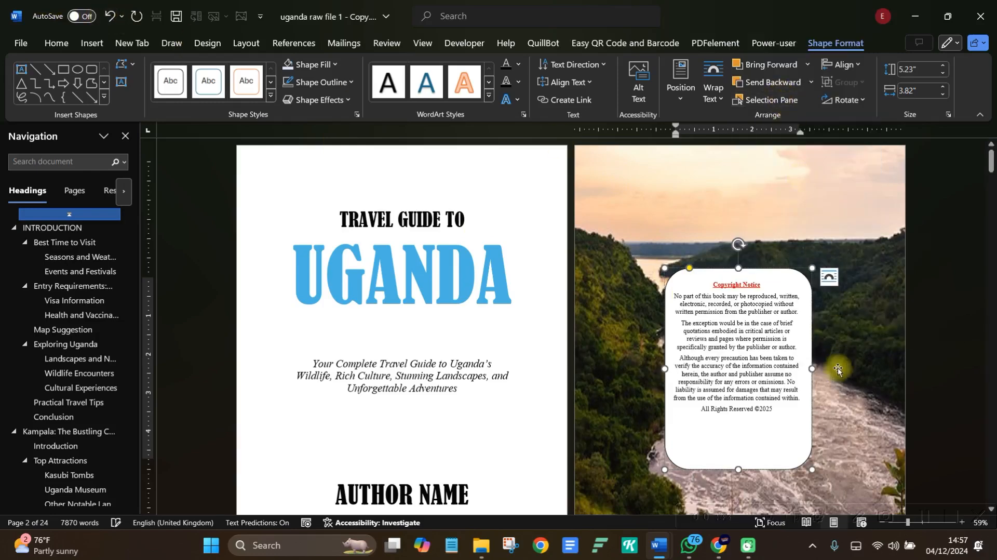
{"action": "left_click_drag", "start_coordinate": [809, 367], "coordinate": [831, 367]}
{"action": "left_click", "coordinate": [806, 222]}
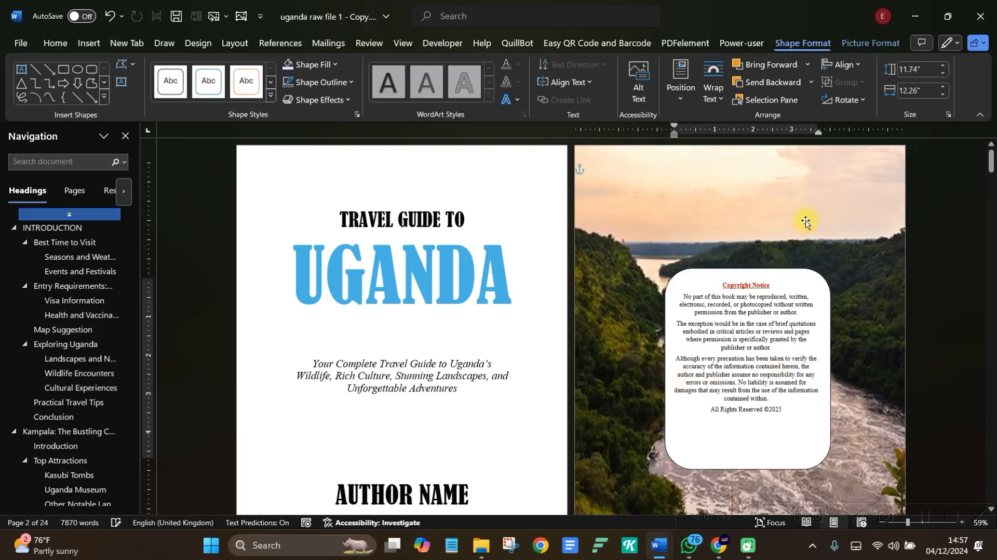
{"action": "scroll", "coordinate": [805, 221], "scroll_direction": "down", "scroll_amount": 3}
{"action": "scroll", "coordinate": [805, 221], "scroll_direction": "up", "scroll_amount": 3}
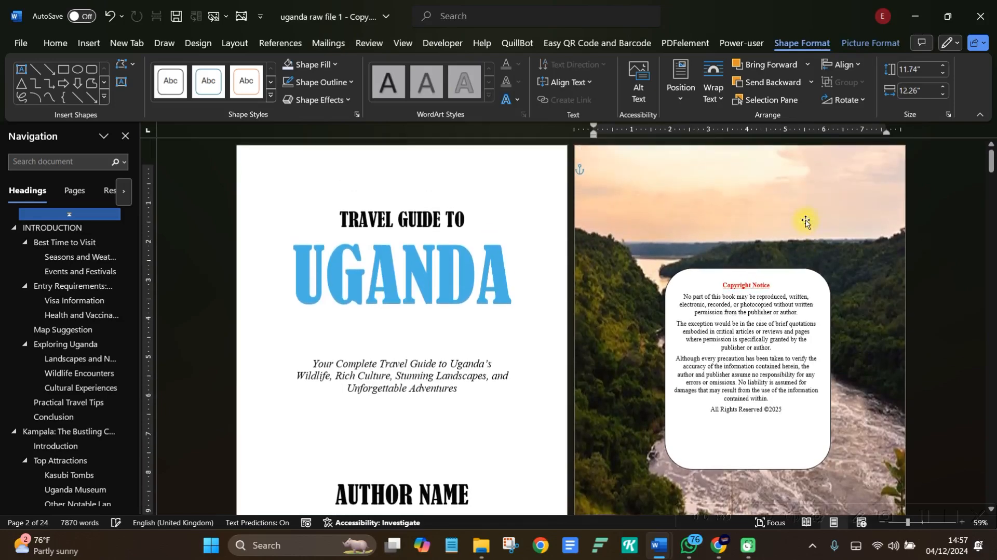
Draw a rectangle about 4.04" high and 7.47" wide in the blank space below the end of the table of contents.
{"action": "scroll", "coordinate": [723, 234], "scroll_direction": "down", "scroll_amount": 12}
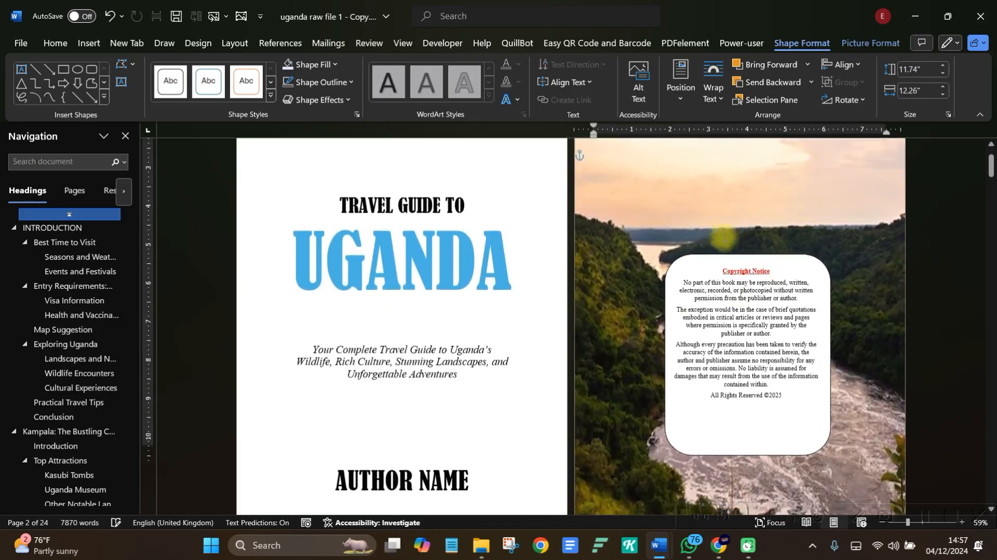
{"action": "scroll", "coordinate": [723, 238], "scroll_direction": "down", "scroll_amount": 5}
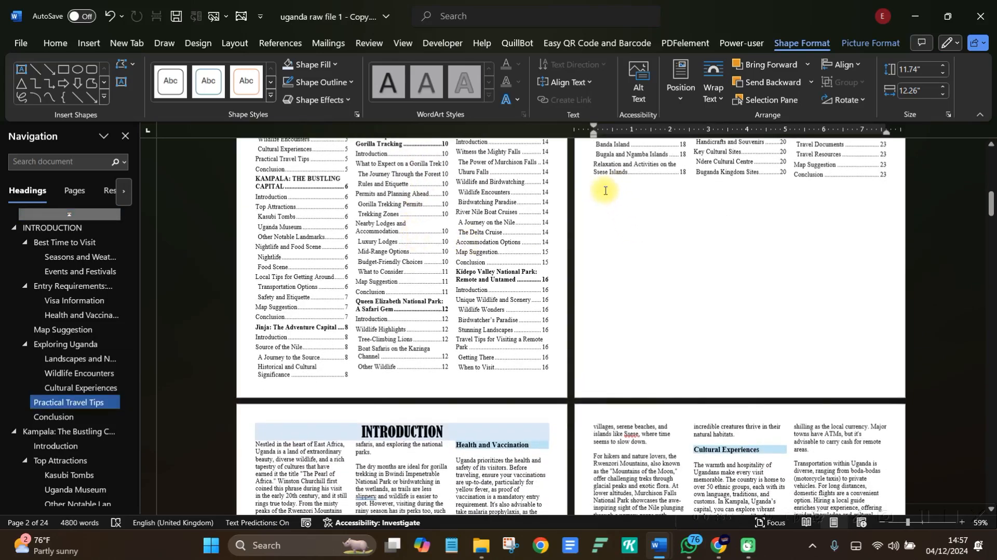
{"action": "left_click", "coordinate": [88, 45]}
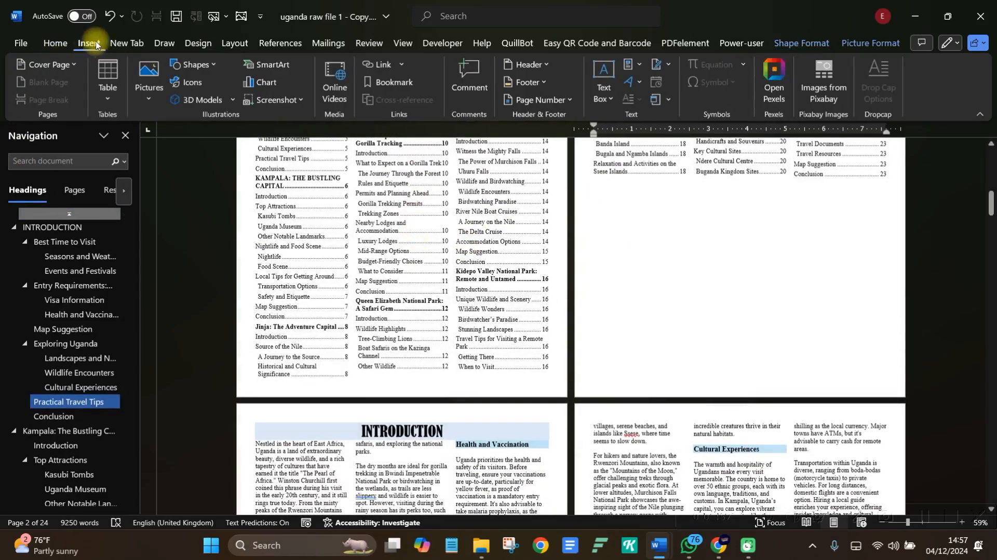
{"action": "left_click", "coordinate": [193, 65]}
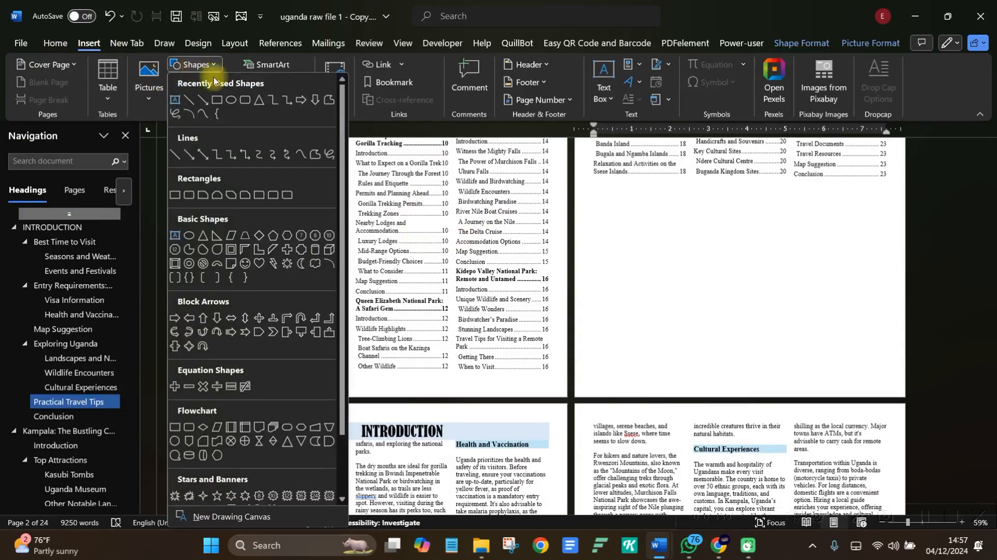
{"action": "left_click", "coordinate": [220, 99]}
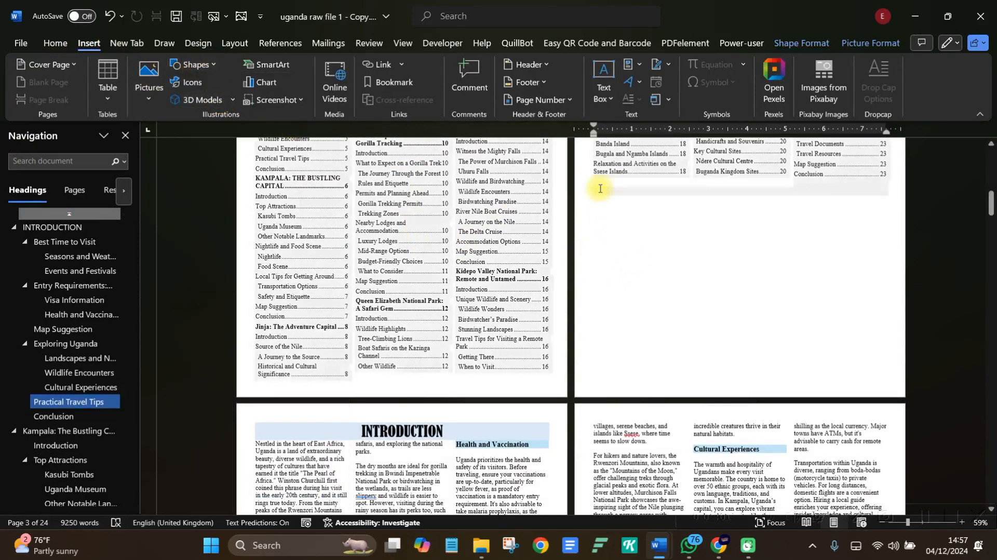
{"action": "left_click", "coordinate": [705, 275]}
{"action": "left_click", "coordinate": [194, 65]}
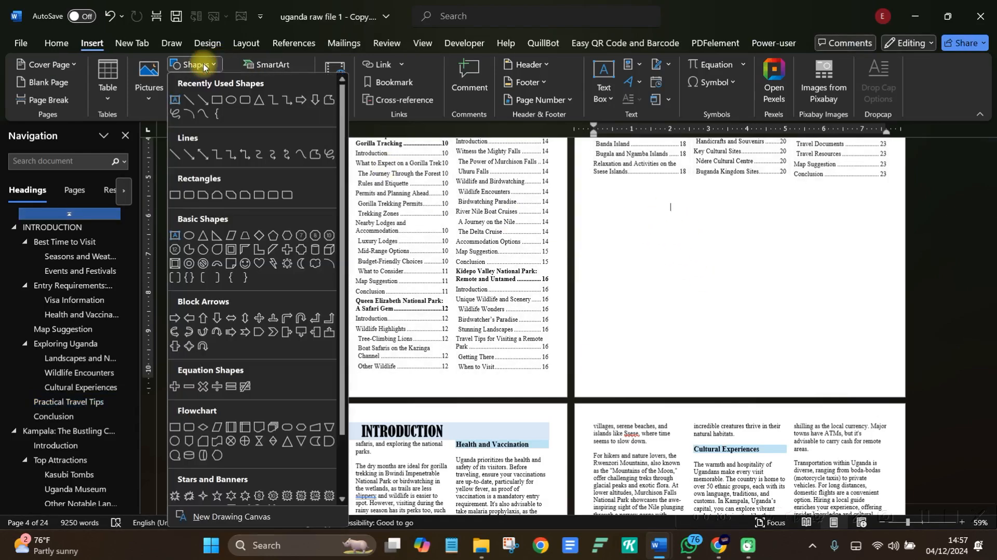
{"action": "left_click", "coordinate": [219, 99]}
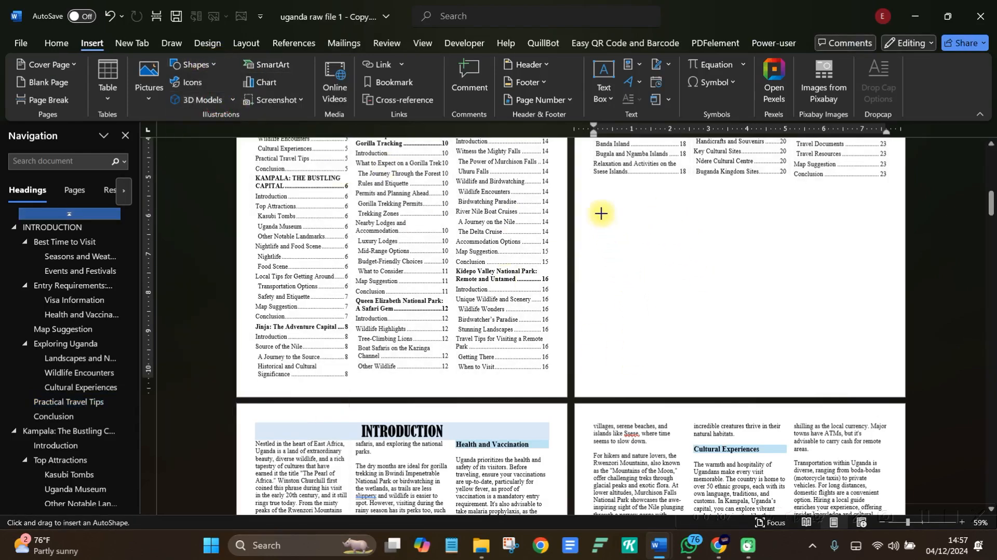
{"action": "mouse_move", "coordinate": [596, 197]}
{"action": "left_mouse_down"}
{"action": "mouse_move", "coordinate": [794, 329]}
{"action": "mouse_move", "coordinate": [860, 358]}
{"action": "mouse_move", "coordinate": [884, 352]}
{"action": "left_mouse_up"}
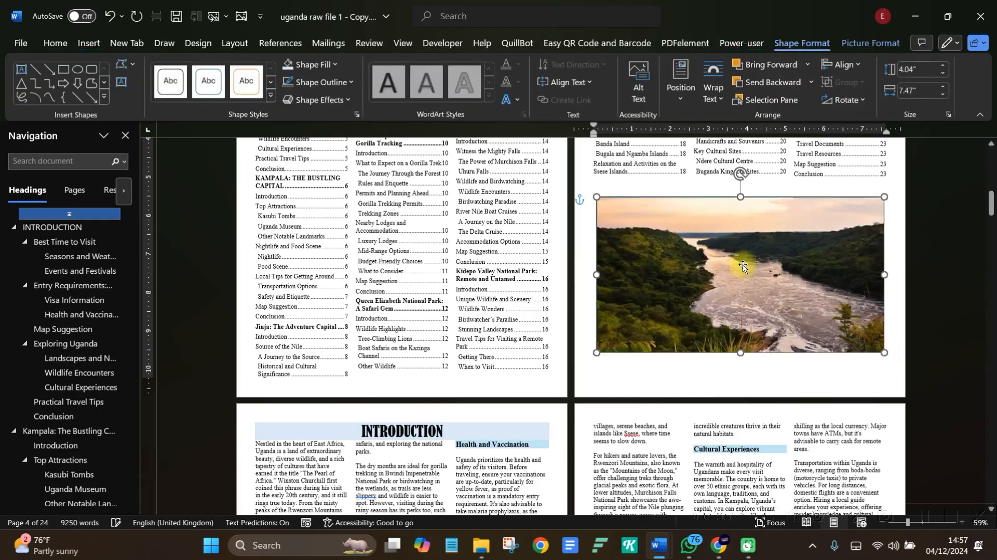
Stretch the picture rectangle below the table of contents to about 4.22" high and crop its picture with the Fill option.
{"action": "scroll", "coordinate": [742, 268], "scroll_direction": "up", "scroll_amount": 2}
{"action": "scroll", "coordinate": [742, 267], "scroll_direction": "up", "scroll_amount": 20}
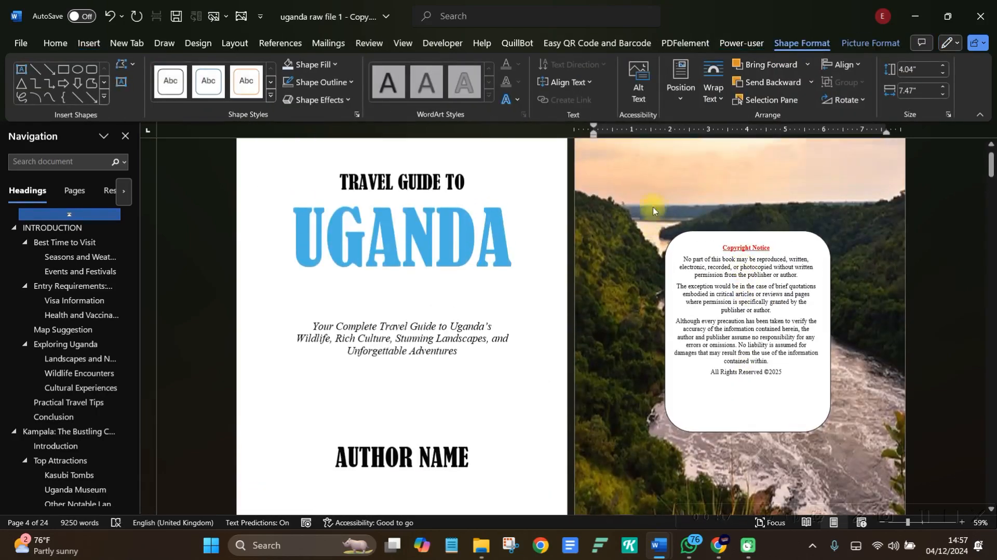
{"action": "scroll", "coordinate": [635, 192], "scroll_direction": "down", "scroll_amount": 15}
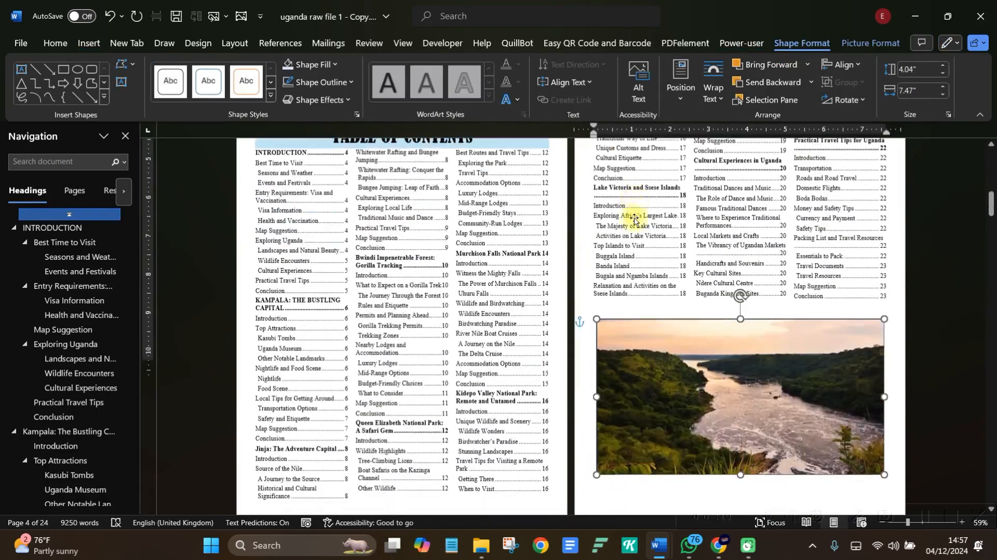
{"action": "scroll", "coordinate": [702, 217], "scroll_direction": "up", "scroll_amount": 3}
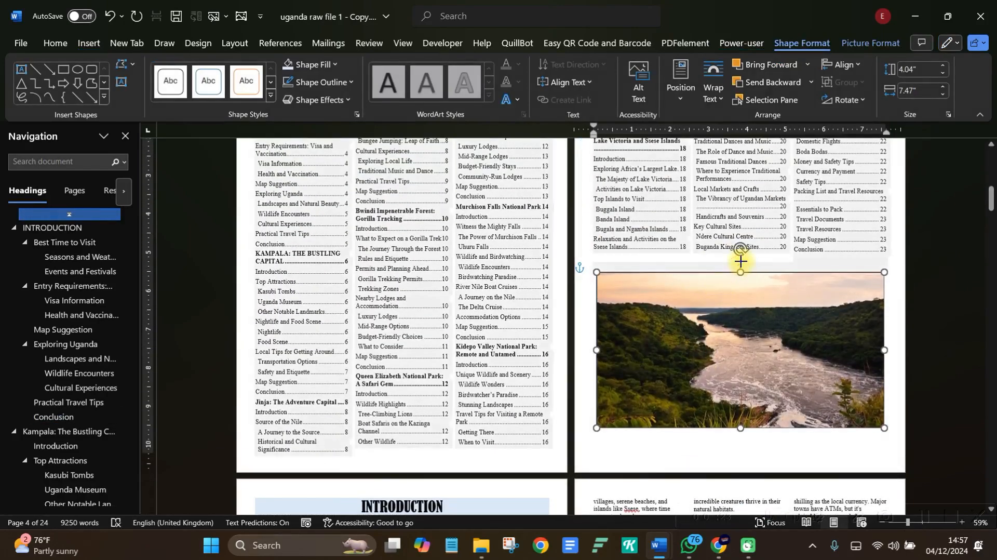
{"action": "left_click_drag", "start_coordinate": [740, 261], "coordinate": [741, 257]}
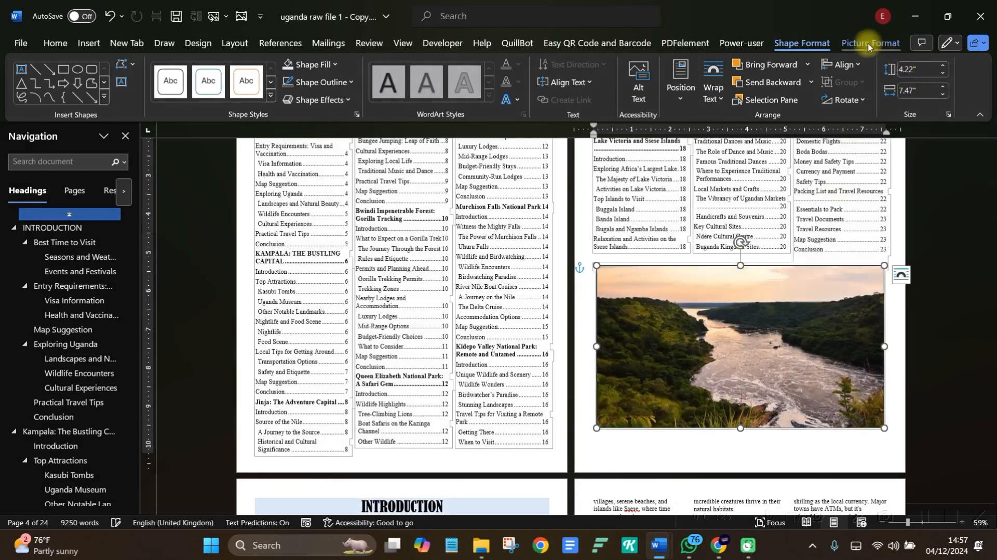
{"action": "left_click", "coordinate": [868, 44]}
{"action": "left_click", "coordinate": [854, 99]}
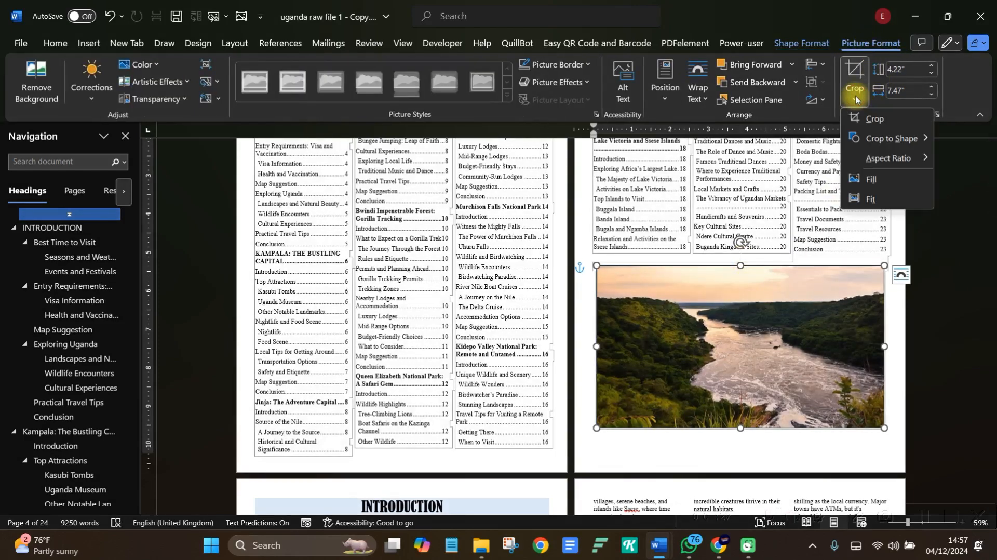
{"action": "left_click", "coordinate": [871, 179]}
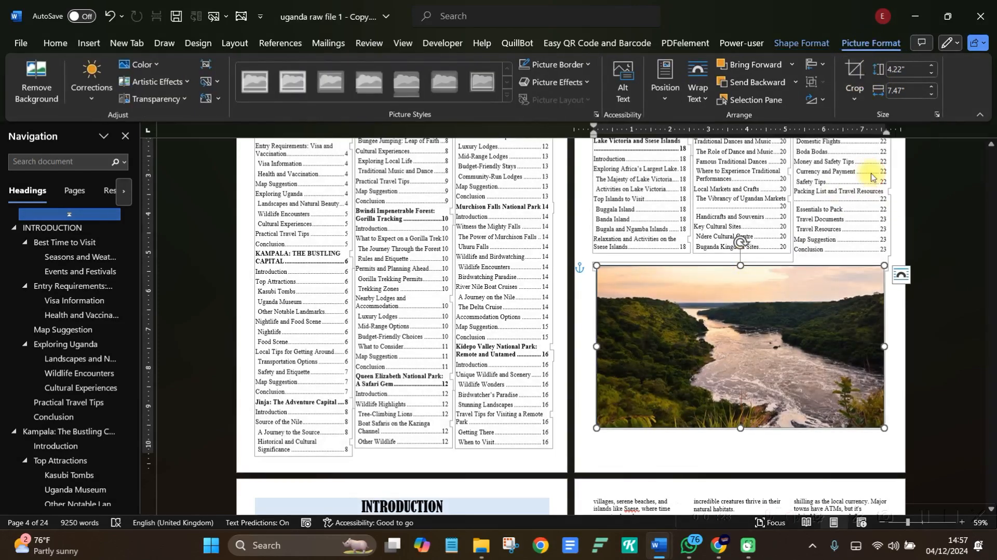
Remove the outline from the river picture shape below the table of contents.
{"action": "left_click", "coordinate": [890, 301]}
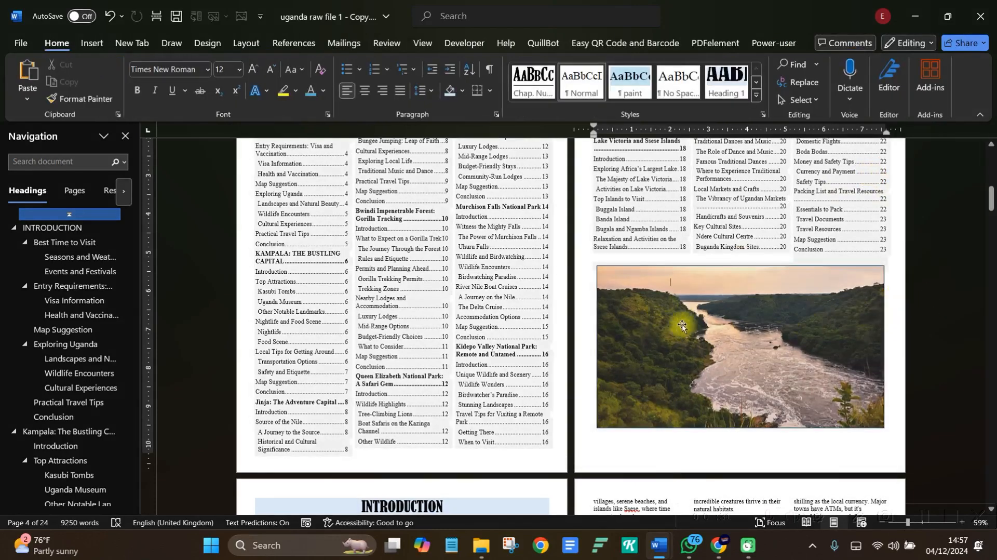
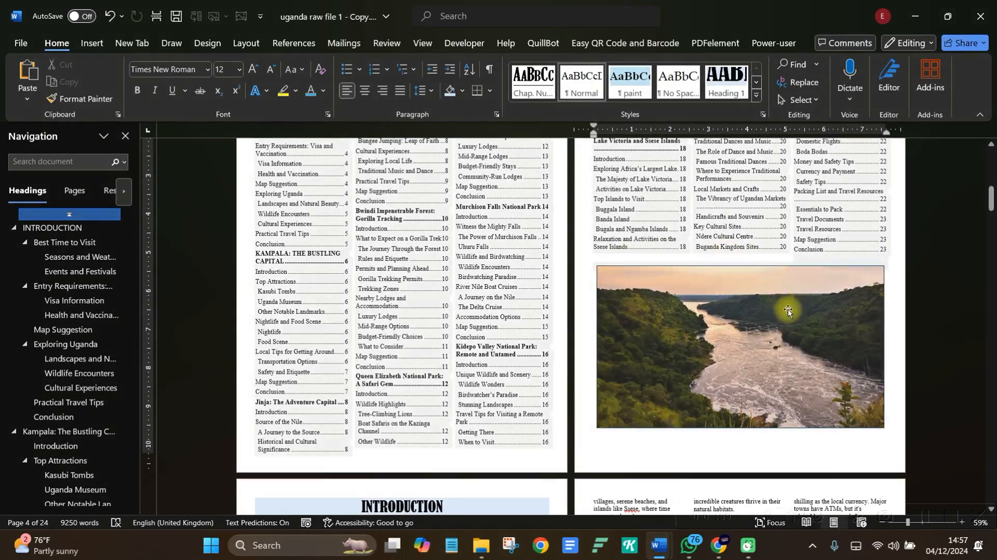
{"action": "left_click", "coordinate": [779, 340]}
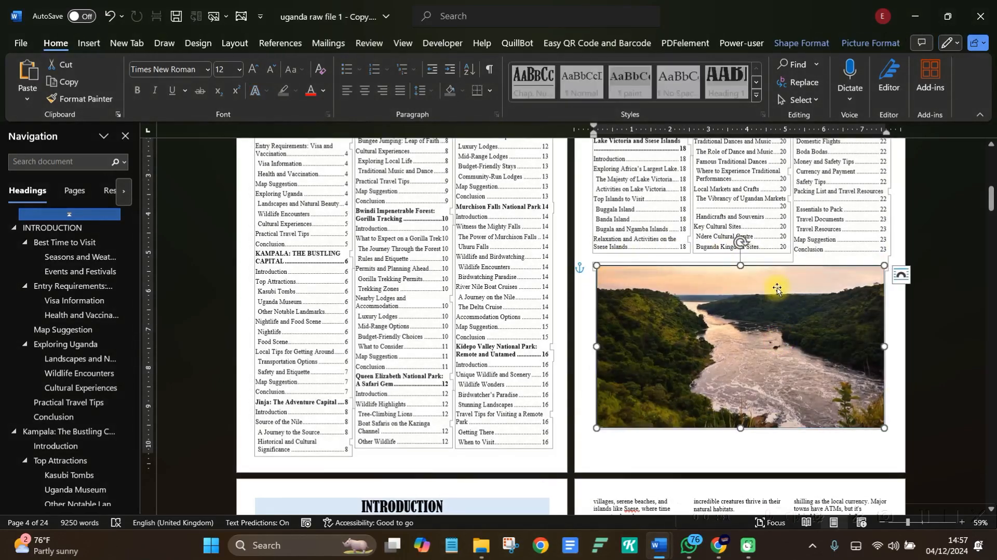
{"action": "double_click", "coordinate": [774, 266]}
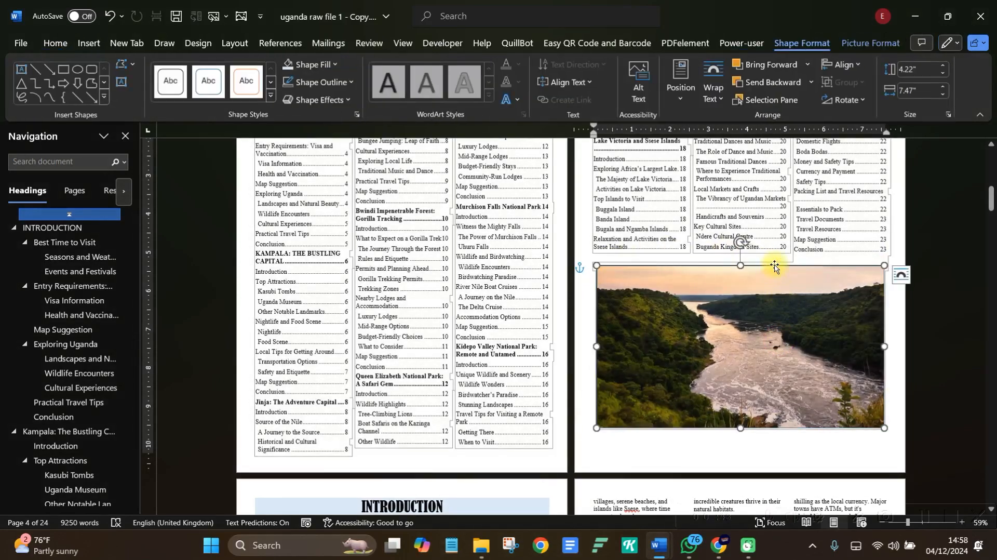
{"action": "left_click", "coordinate": [319, 83]}
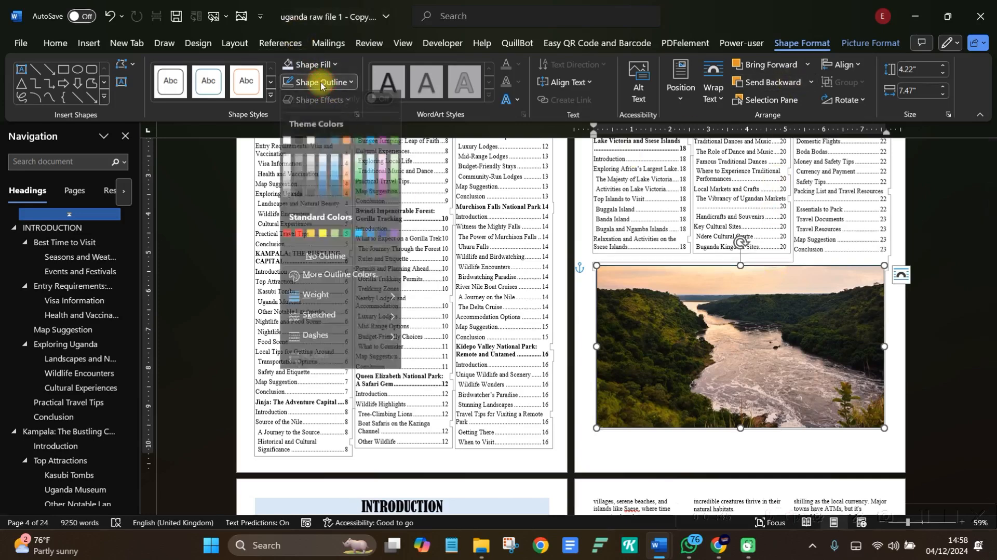
{"action": "left_click", "coordinate": [312, 263]}
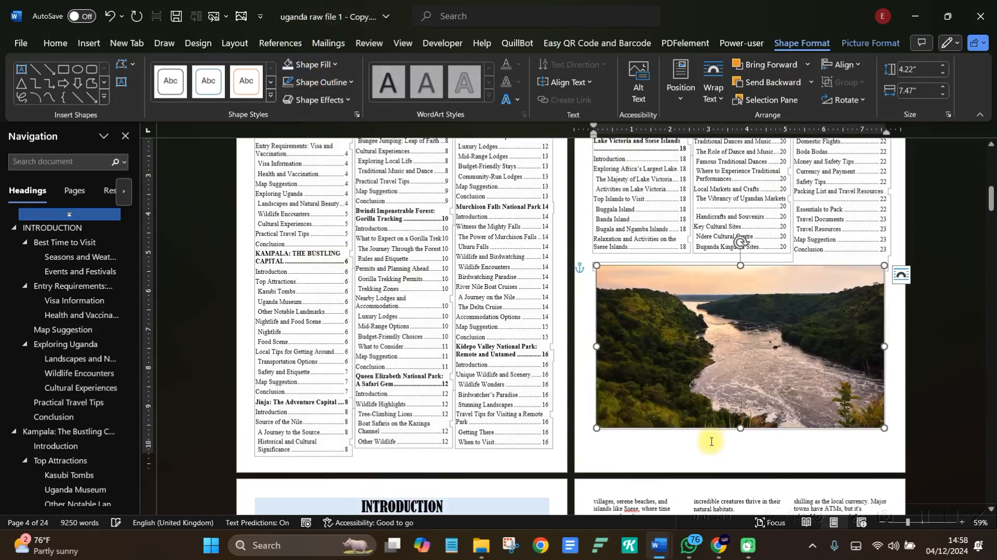
{"action": "left_click", "coordinate": [711, 441]}
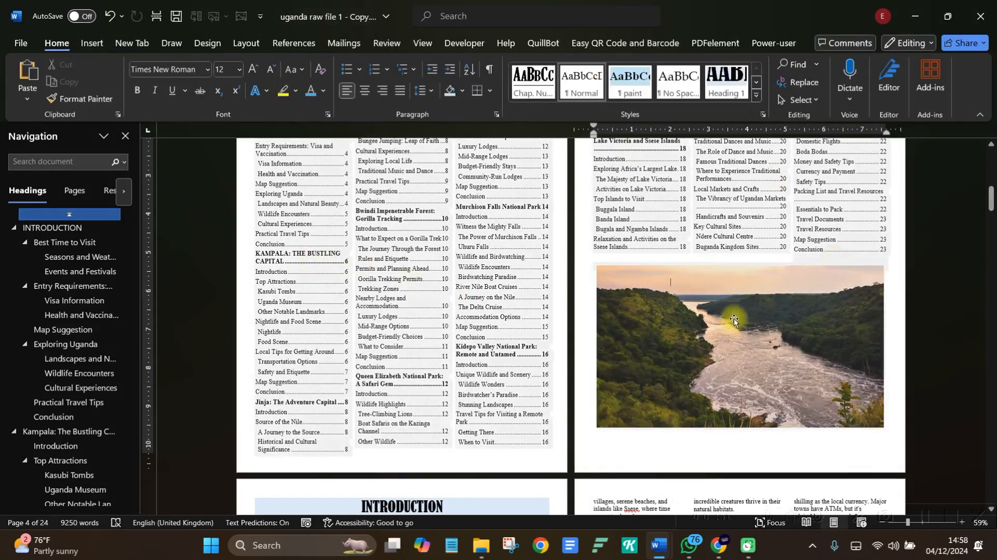
Set the river picture shape below the table of contents as the default shape for the document.
{"action": "left_click", "coordinate": [711, 316]}
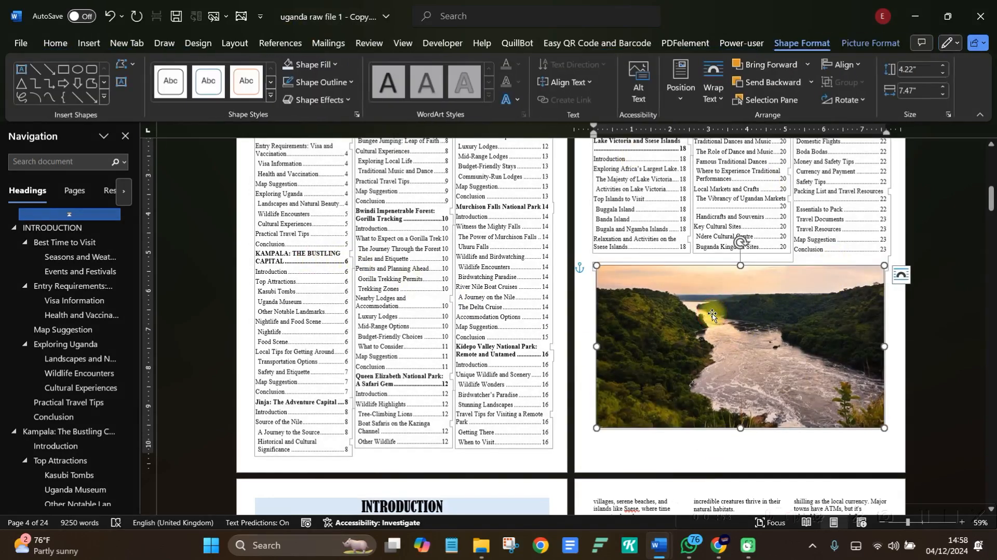
{"action": "right_click", "coordinate": [712, 316]}
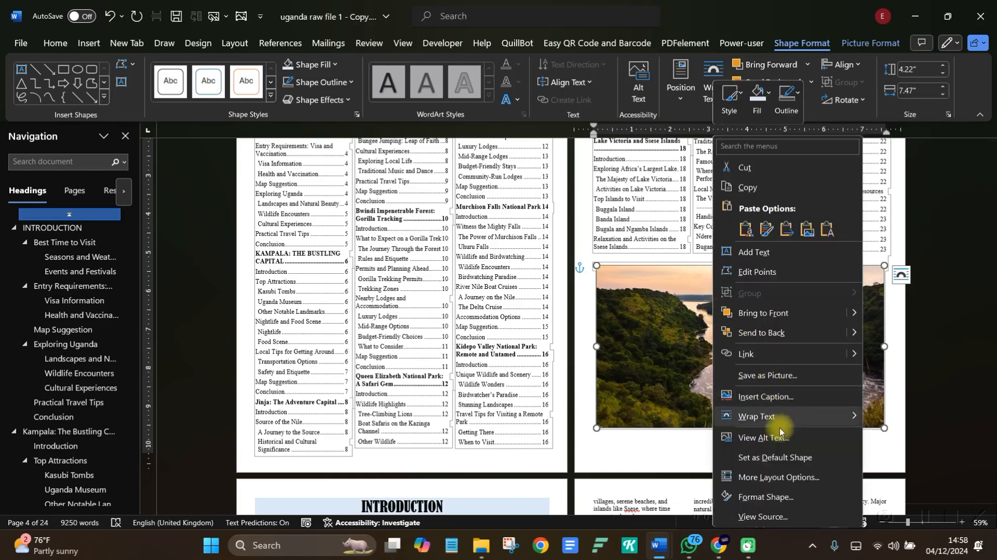
{"action": "left_click", "coordinate": [759, 457]}
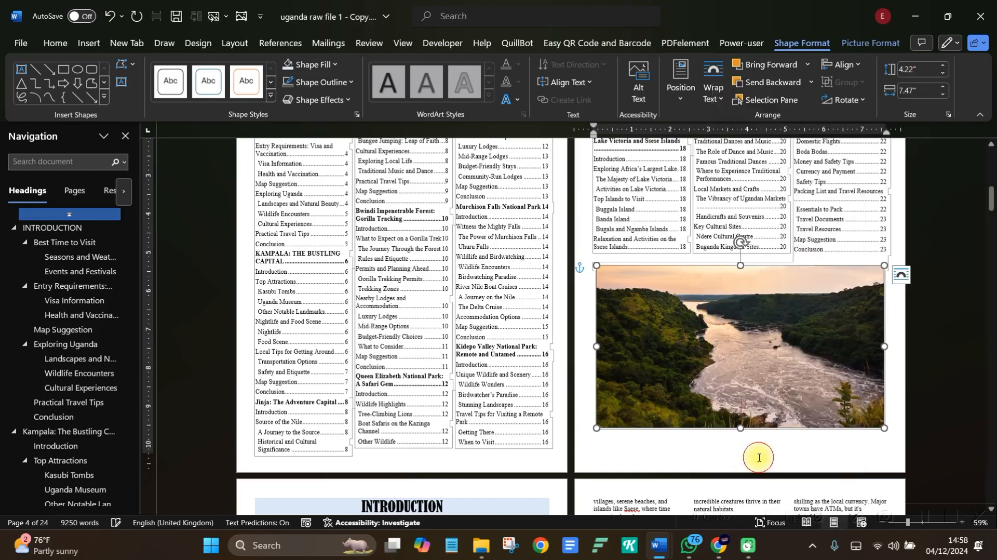
{"action": "left_click", "coordinate": [896, 315]}
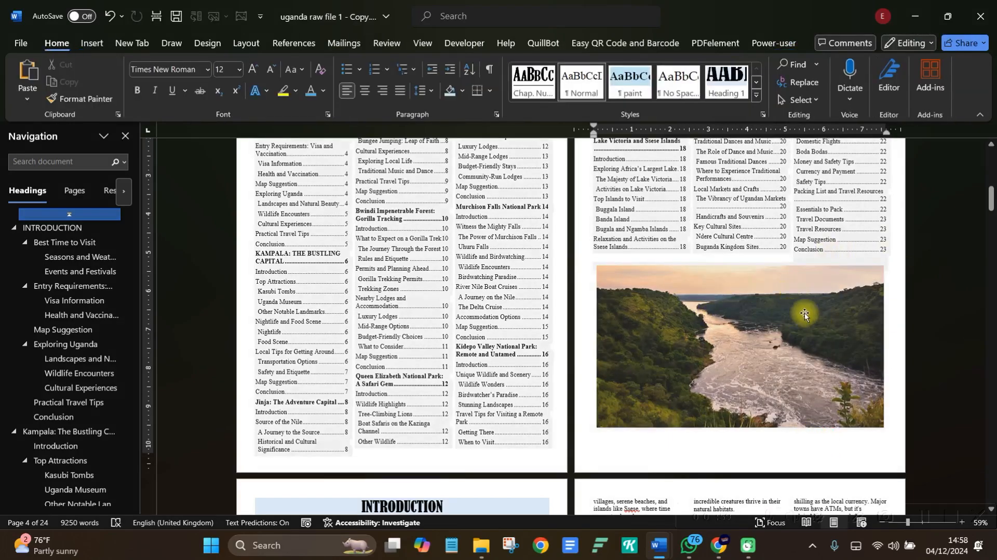
Go to the INTRODUCTION heading and display the paragraph marks and section breaks.
{"action": "scroll", "coordinate": [792, 314], "scroll_direction": "down", "scroll_amount": 10}
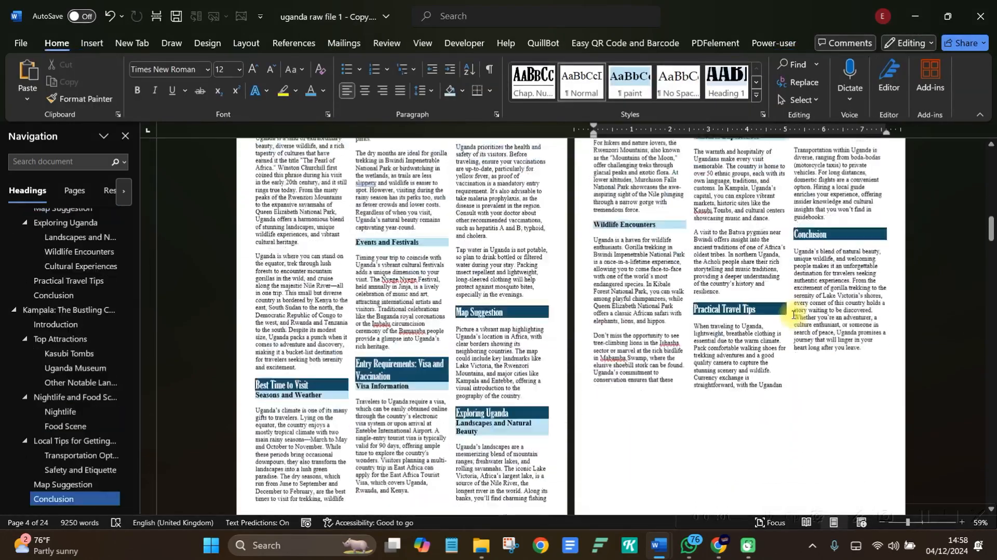
{"action": "scroll", "coordinate": [793, 315], "scroll_direction": "up", "scroll_amount": 4}
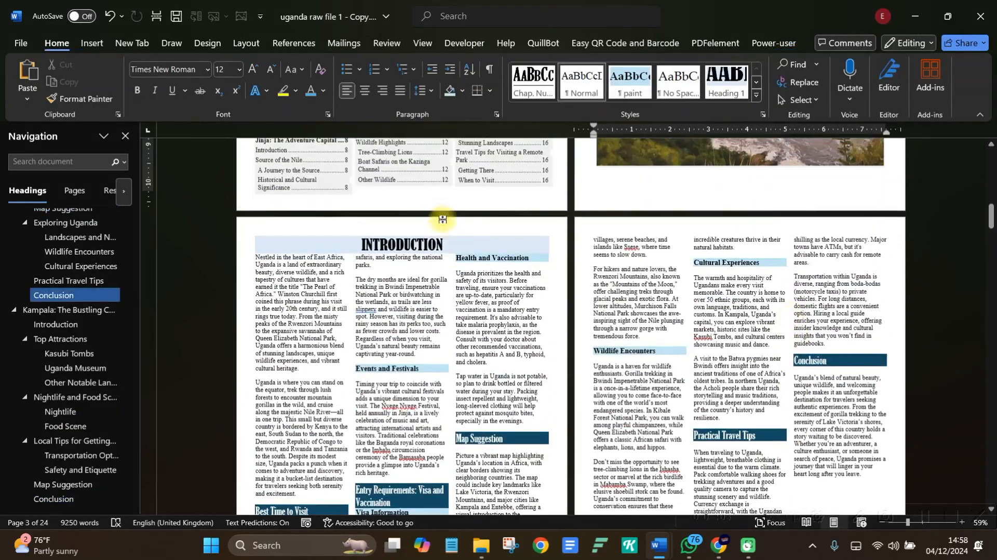
{"action": "left_click", "coordinate": [447, 241]}
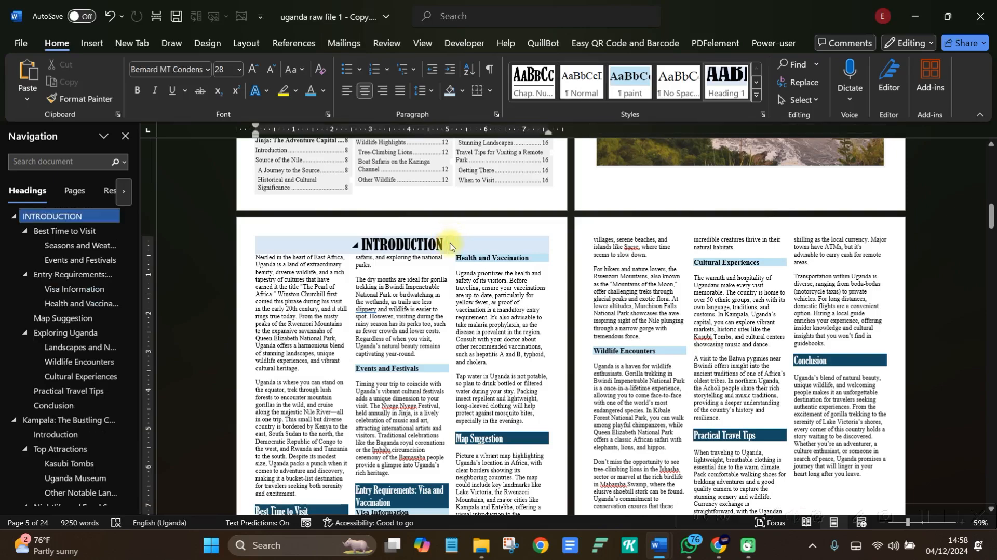
{"action": "scroll", "coordinate": [449, 246], "scroll_direction": "up", "scroll_amount": 6}
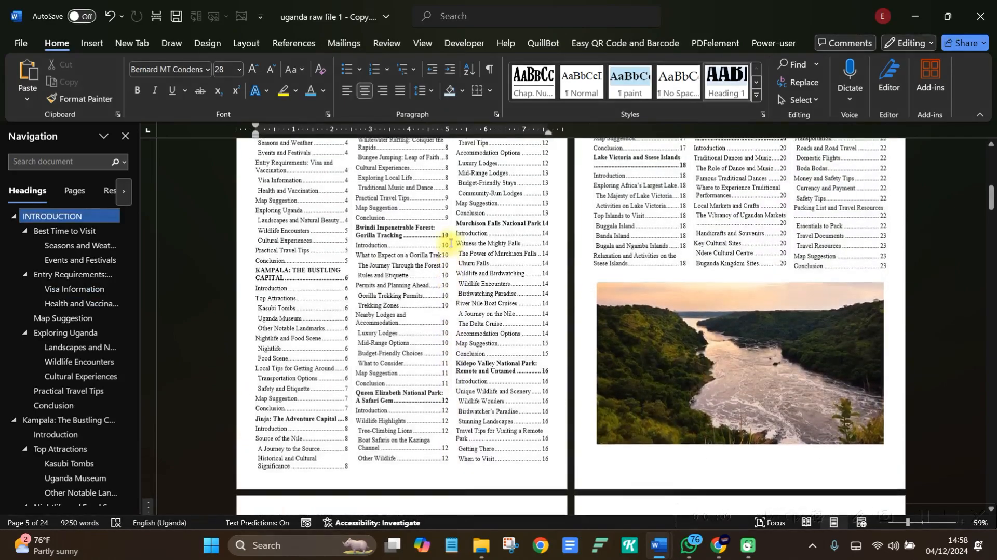
{"action": "scroll", "coordinate": [450, 243], "scroll_direction": "up", "scroll_amount": 1}
{"action": "scroll", "coordinate": [449, 243], "scroll_direction": "down", "scroll_amount": 5}
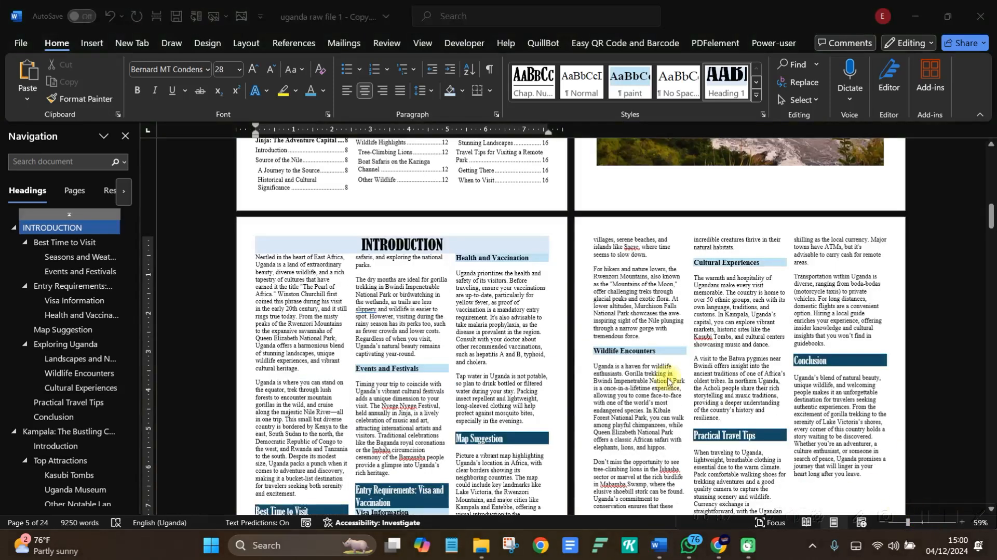
{"action": "left_click", "coordinate": [489, 73]}
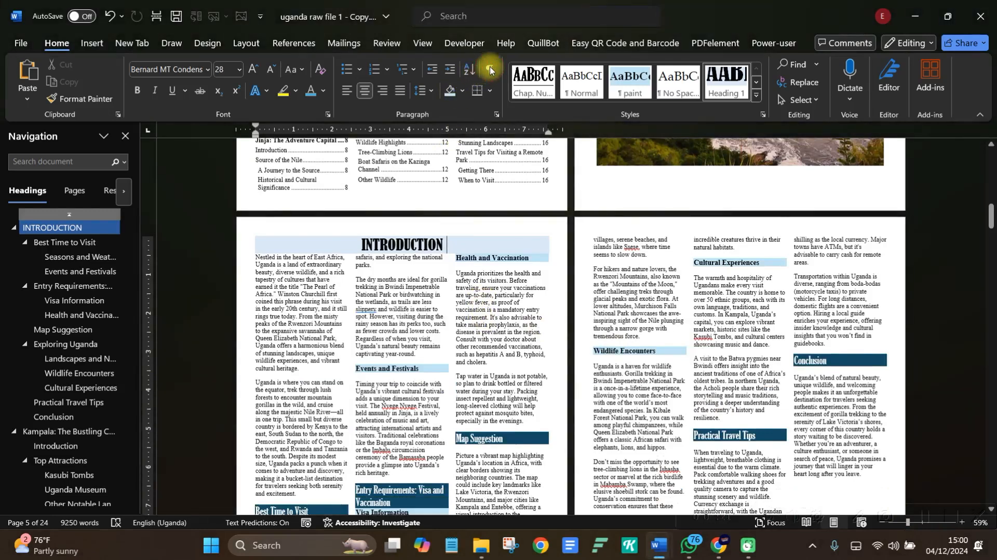
{"action": "left_click", "coordinate": [489, 71]}
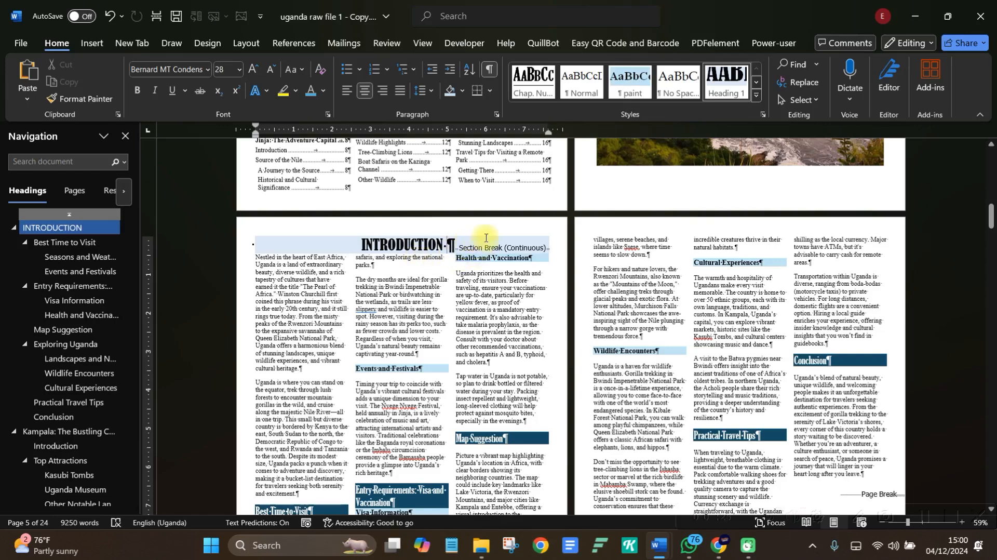
Insert a run of blank paragraphs between the INTRODUCTION heading and its continuous section break to make room for a picture.
{"action": "left_click", "coordinate": [457, 247]}
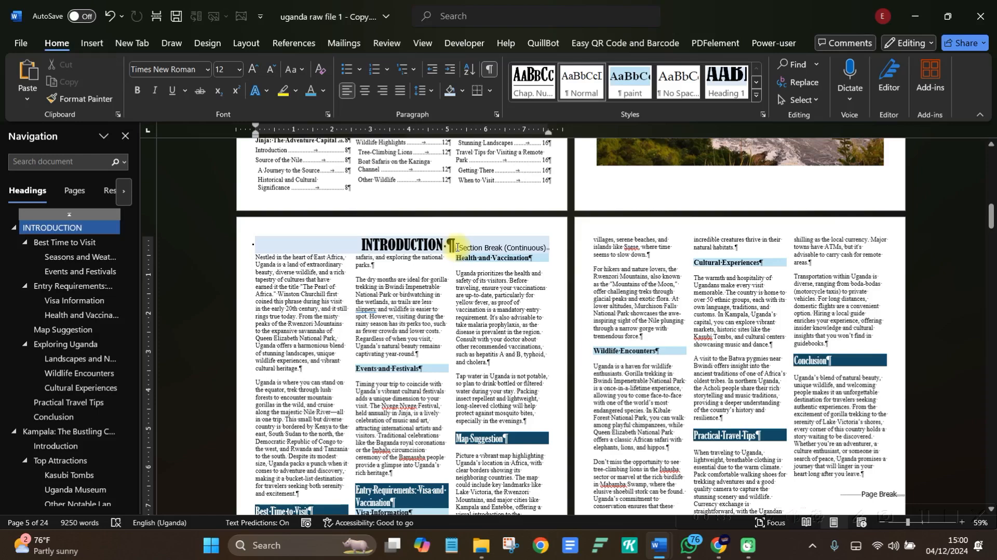
{"action": "key", "text": "Return"}
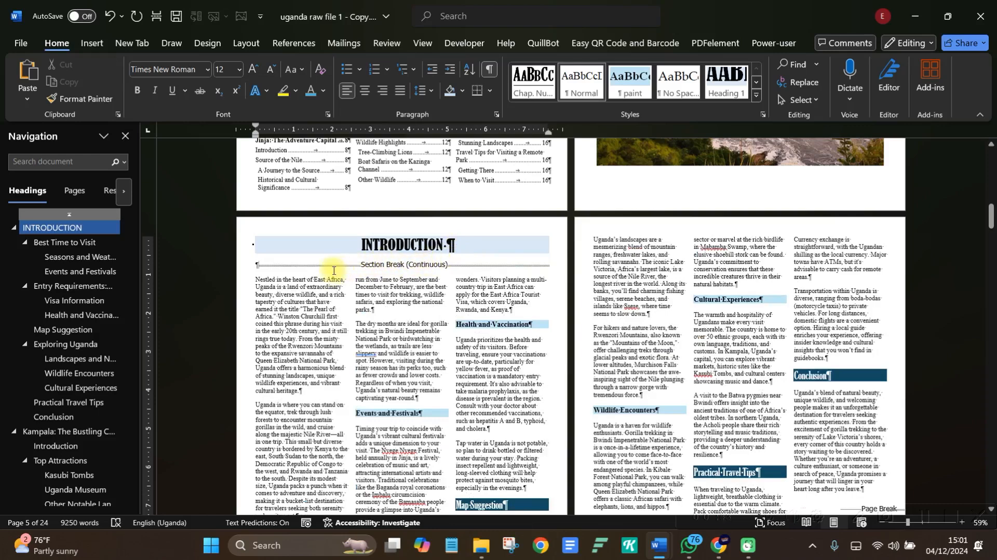
{"action": "key", "text": "Return"}
{"action": "key", "text": "Return"}
{"action": "key", "text": "Return"}
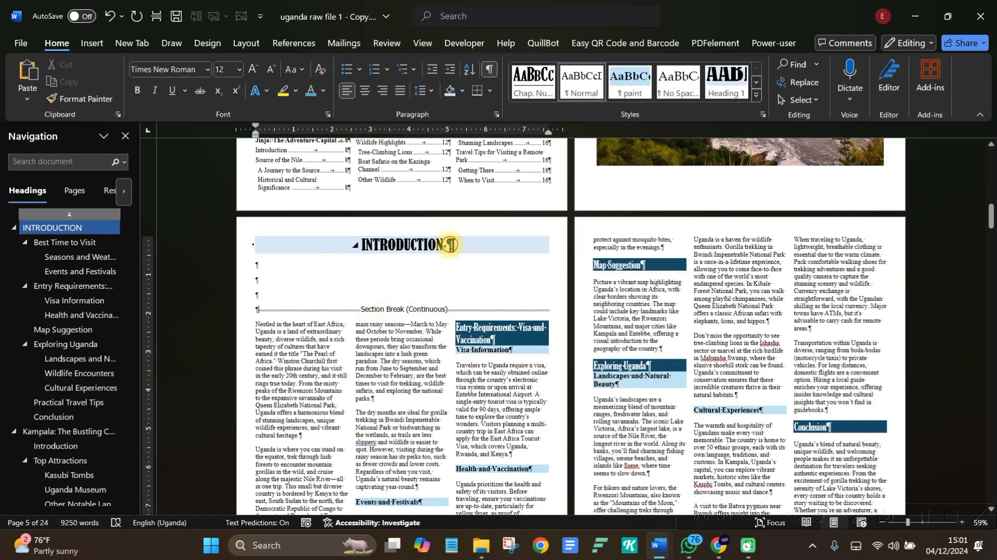
{"action": "key", "text": "Return"}
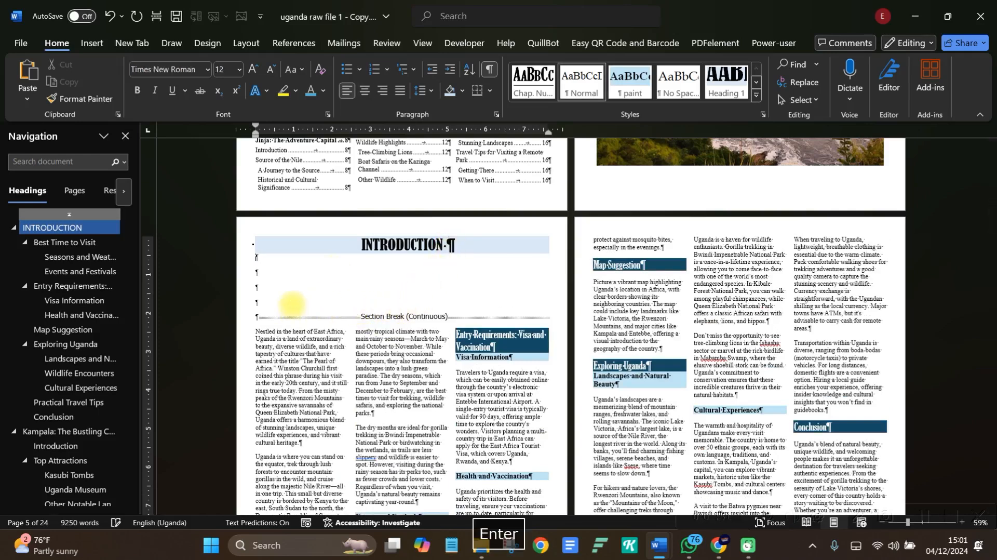
{"action": "key", "text": "Return"}
{"action": "key", "text": "Return"}
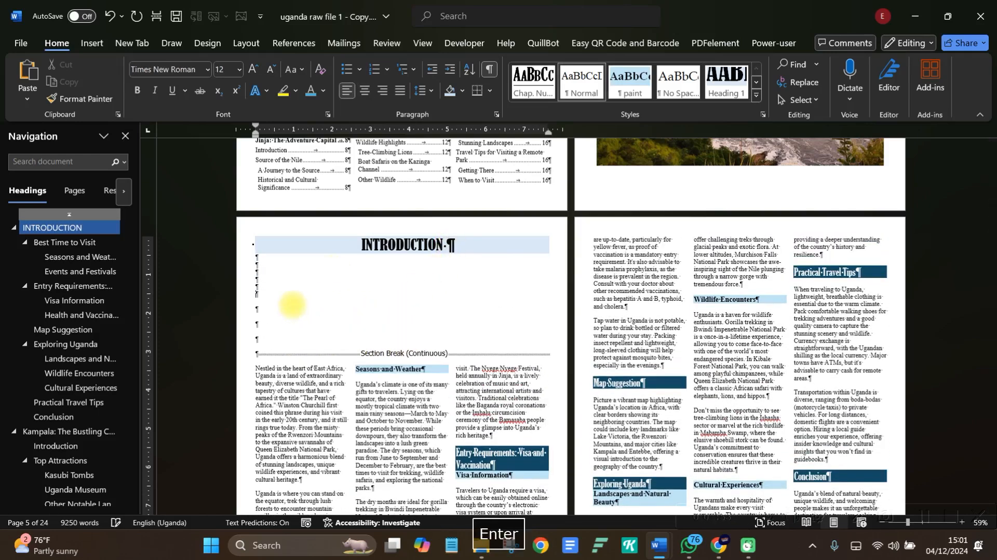
{"action": "key", "text": "Return"}
{"action": "key", "text": "Return"}
{"action": "key", "text": "Return"}
{"action": "key", "text": "Return"}
{"action": "key", "text": "Return"}
{"action": "key", "text": "Return"}
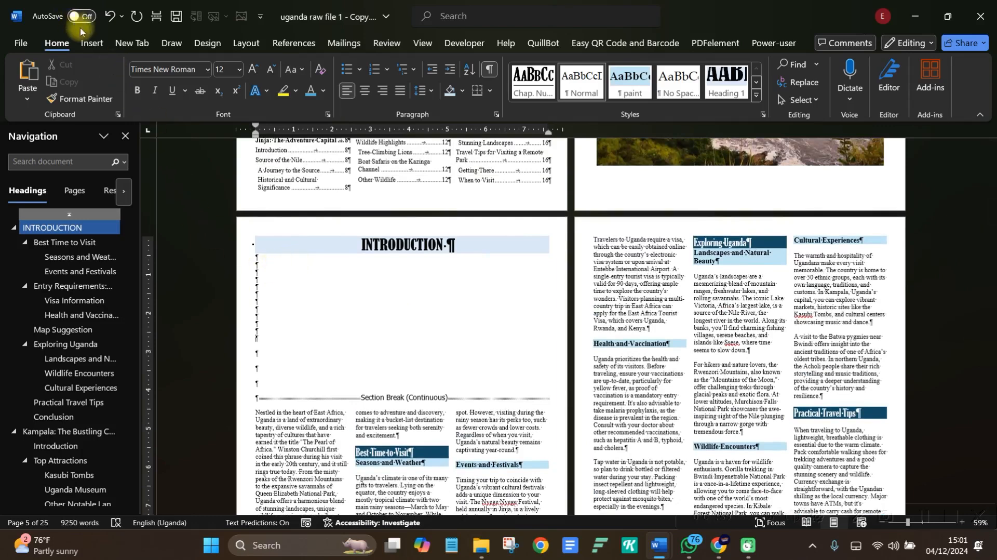
Draw a rectangle about 3.57" high and 7.61" wide in the blank space below the INTRODUCTION heading.
{"action": "left_click", "coordinate": [93, 44]}
{"action": "left_click", "coordinate": [195, 65]}
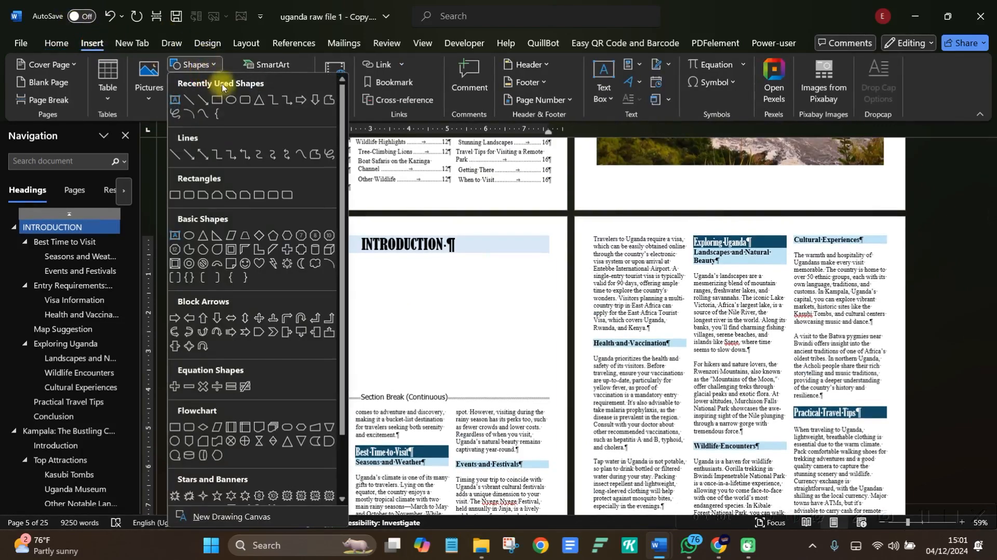
{"action": "left_click", "coordinate": [218, 101]}
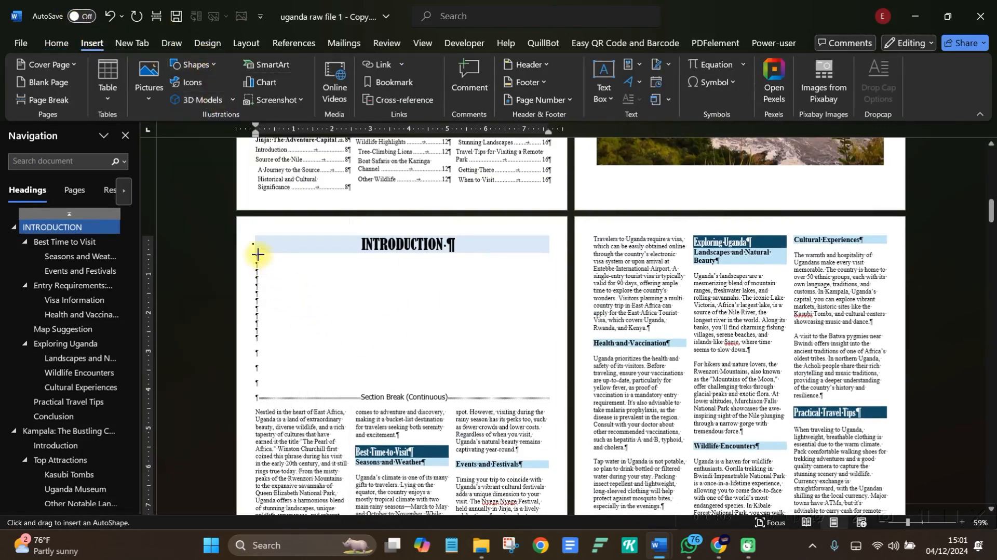
{"action": "left_click_drag", "start_coordinate": [256, 254], "coordinate": [549, 391]}
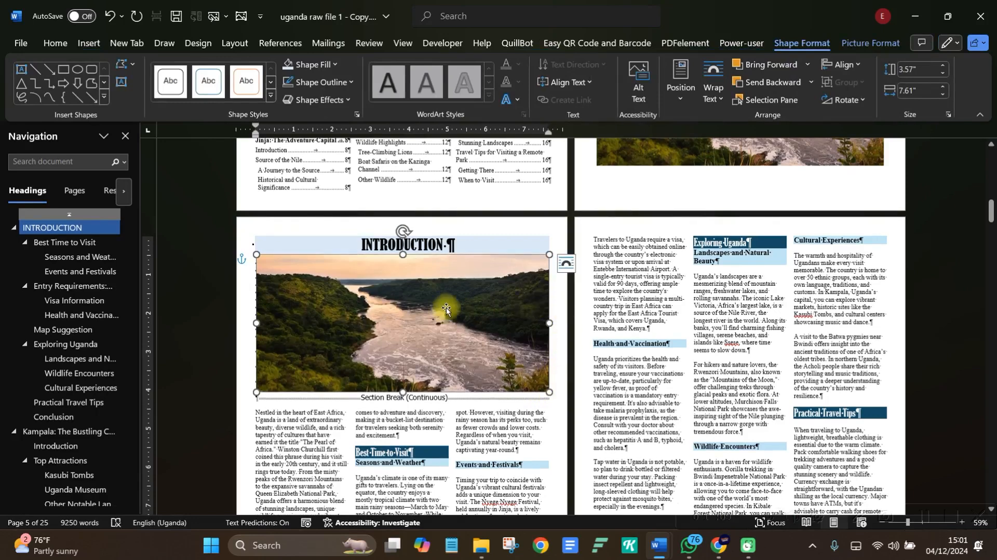
{"action": "left_click", "coordinate": [565, 307]}
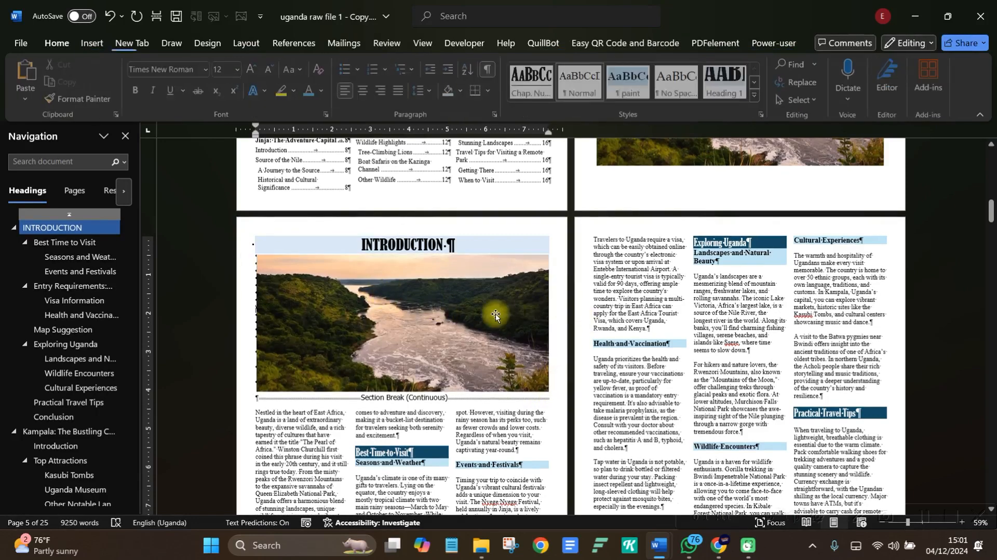
Widen the picture rectangle below the INTRODUCTION heading to about 7.65" so it lines up with the heading band.
{"action": "left_click", "coordinate": [314, 307]}
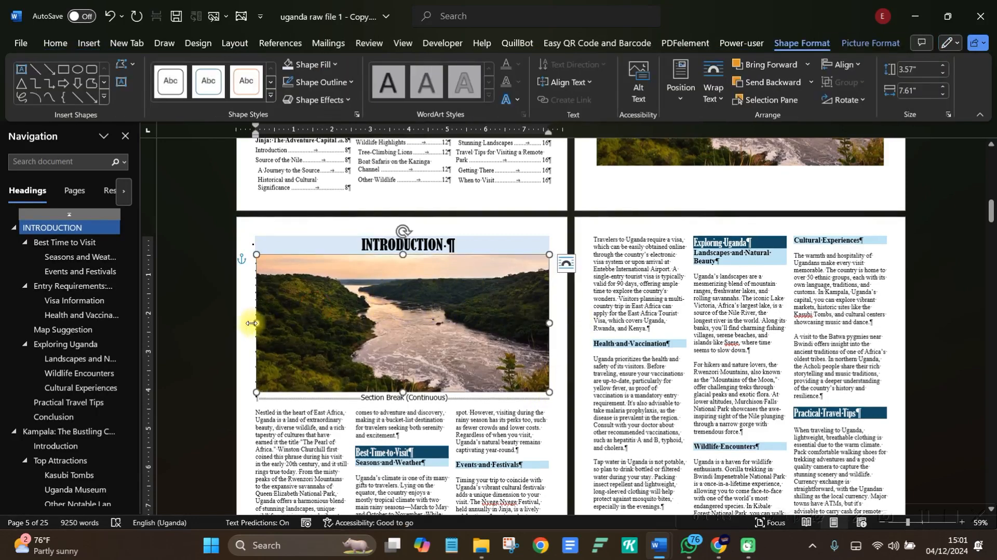
{"action": "left_click_drag", "start_coordinate": [256, 321], "coordinate": [255, 322]}
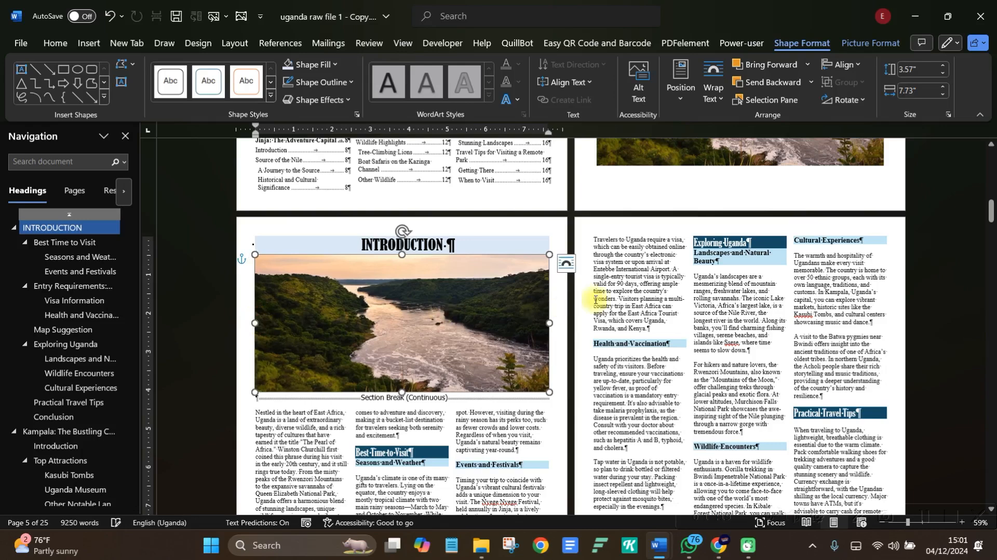
{"action": "left_click", "coordinate": [564, 291]}
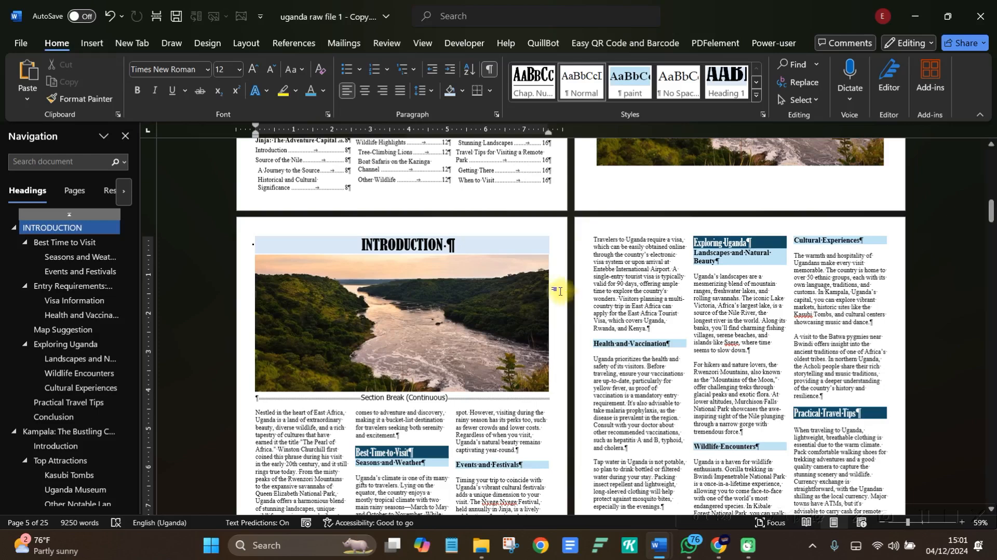
Set the text wrapping of the picture below the INTRODUCTION heading to In Line with Text.
{"action": "left_click", "coordinate": [468, 283]}
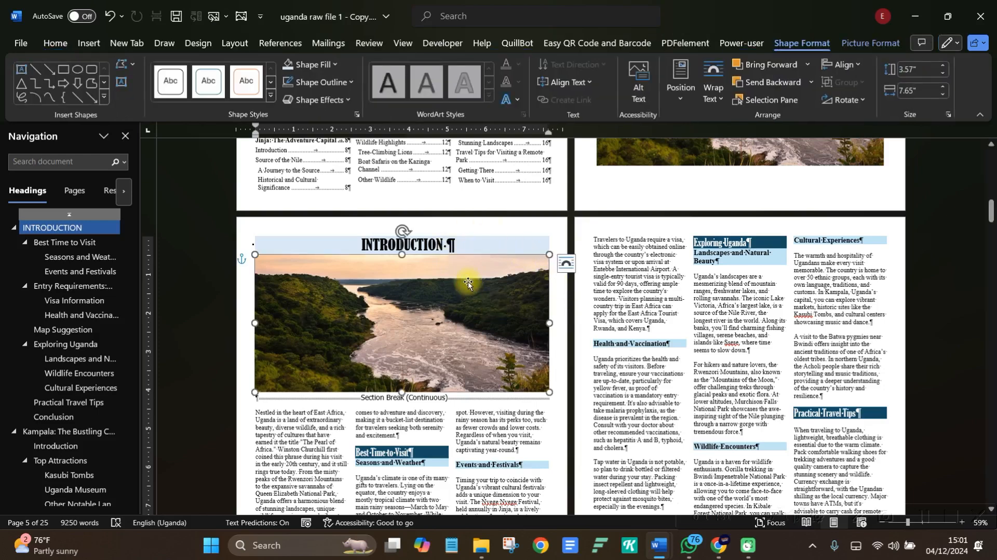
{"action": "left_click", "coordinate": [569, 264]}
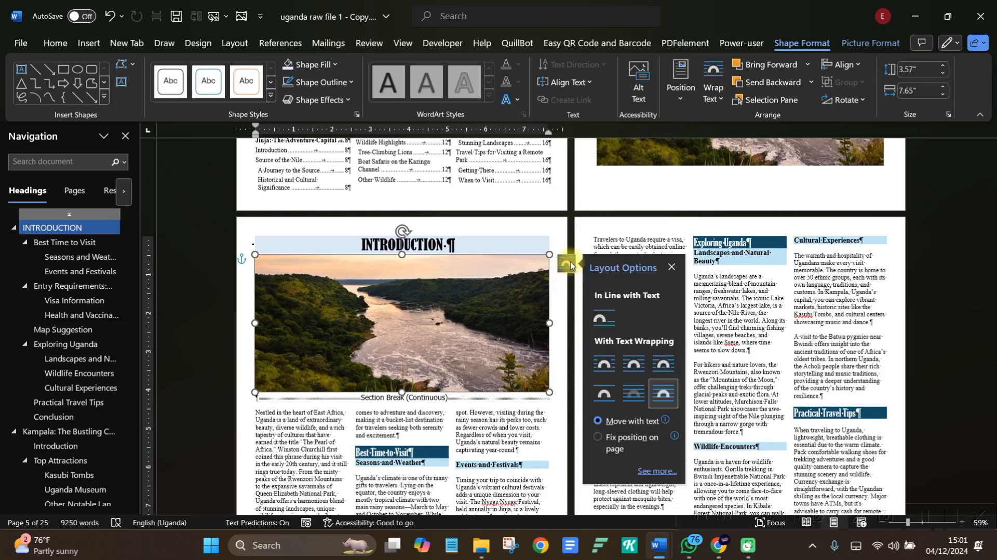
{"action": "left_click", "coordinate": [603, 313]}
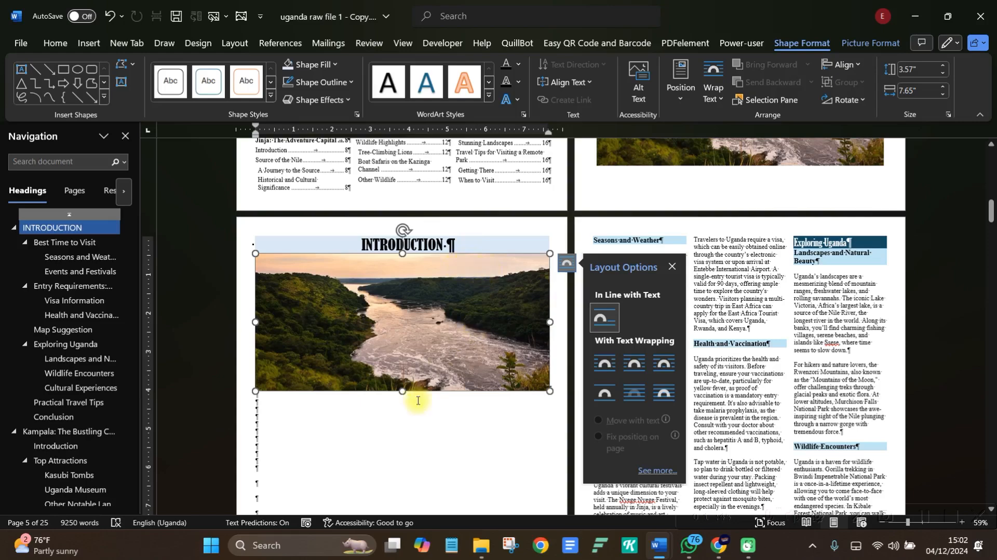
{"action": "left_click", "coordinate": [314, 442]}
{"action": "scroll", "coordinate": [298, 444], "scroll_direction": "down", "scroll_amount": 2}
{"action": "scroll", "coordinate": [263, 383], "scroll_direction": "up", "scroll_amount": 1}
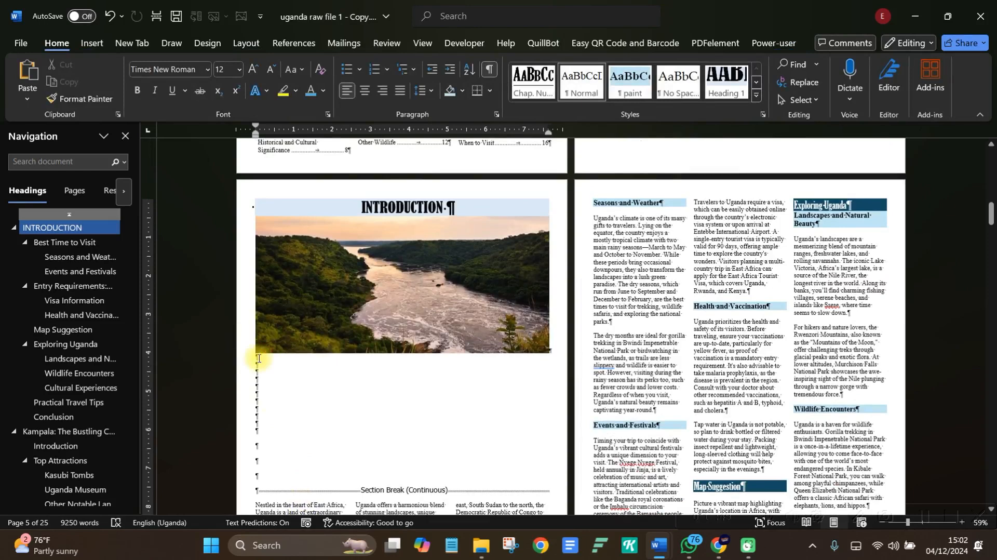
Delete the surplus blank paragraphs between the picture below the INTRODUCTION heading and the continuous section break, keeping the break.
{"action": "key", "text": "Delete"}
{"action": "key", "text": "Delete"}
{"action": "key", "text": "Delete"}
{"action": "key", "text": "Delete"}
{"action": "key", "text": "Delete"}
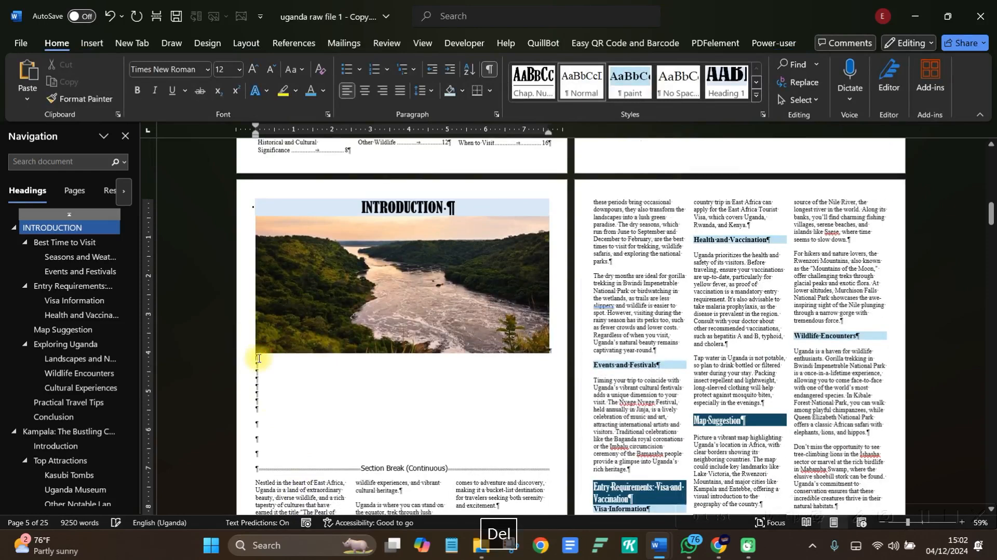
{"action": "key", "text": "Delete"}
{"action": "key", "text": "Delete"}
{"action": "key", "text": "Delete"}
{"action": "key", "text": "Delete"}
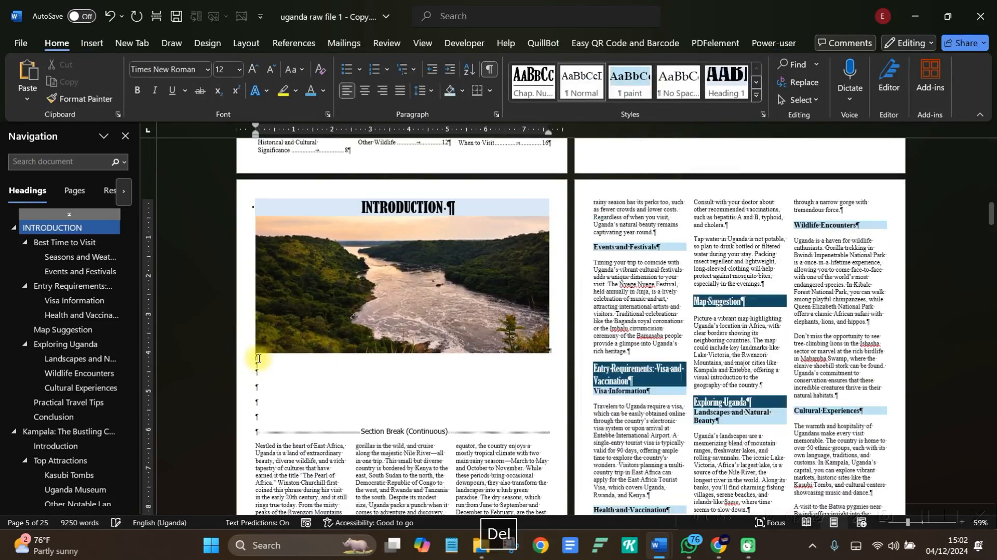
{"action": "key", "text": "Delete"}
{"action": "key", "text": "Delete"}
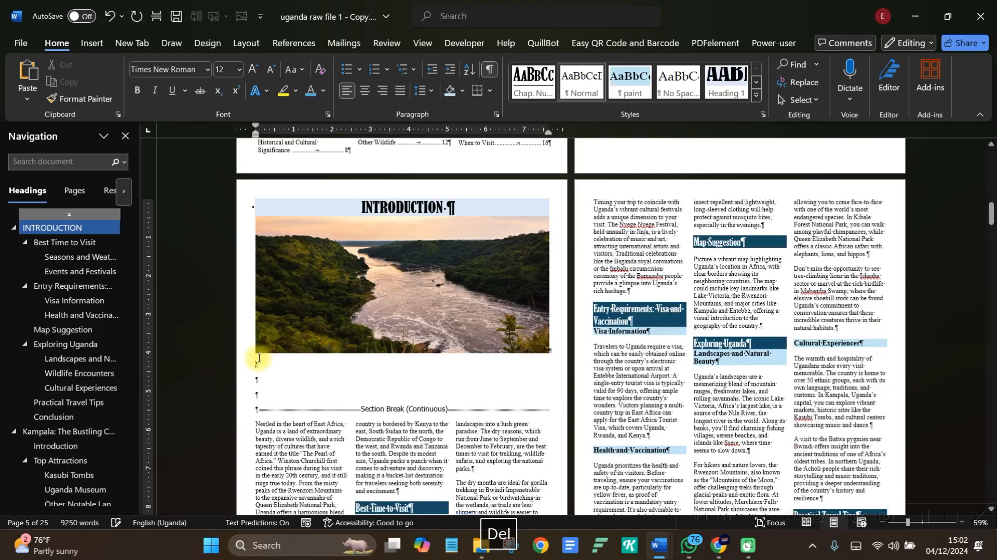
{"action": "key", "text": "Delete"}
{"action": "key", "text": "Delete"}
{"action": "key", "text": "Delete"}
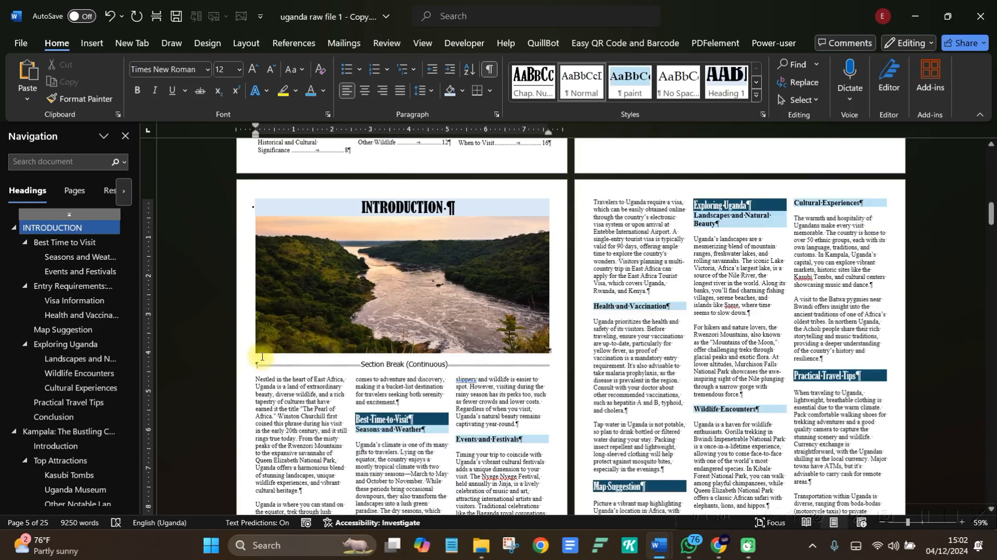
{"action": "key", "text": "Delete"}
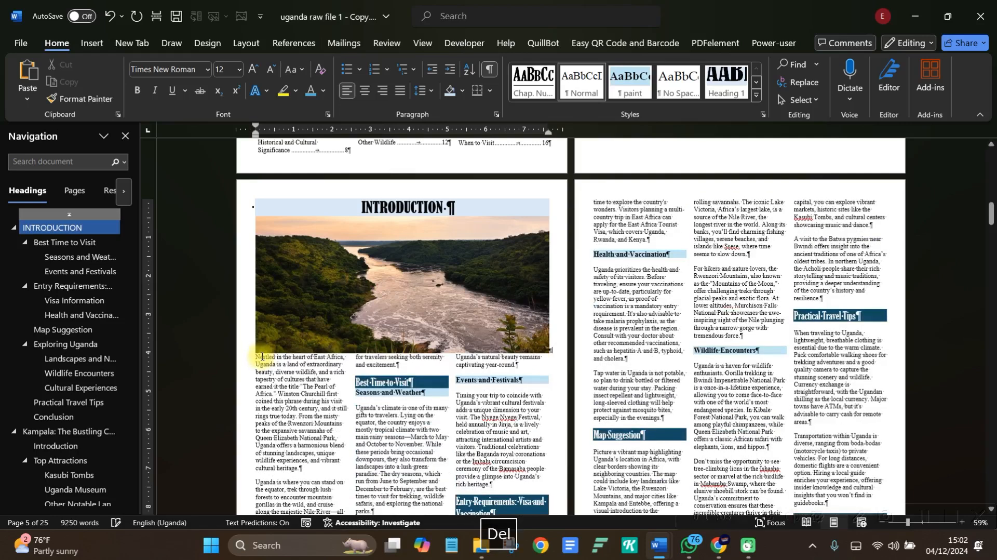
{"action": "left_click", "coordinate": [109, 16]}
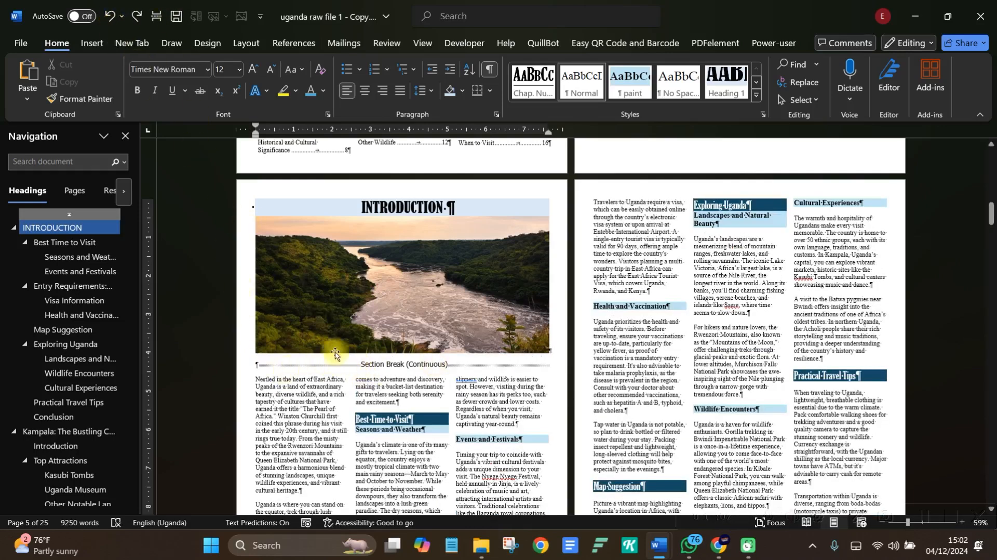
Copy the river picture below the INTRODUCTION heading.
{"action": "scroll", "coordinate": [437, 360], "scroll_direction": "down", "scroll_amount": 2}
{"action": "scroll", "coordinate": [437, 363], "scroll_direction": "up", "scroll_amount": 2}
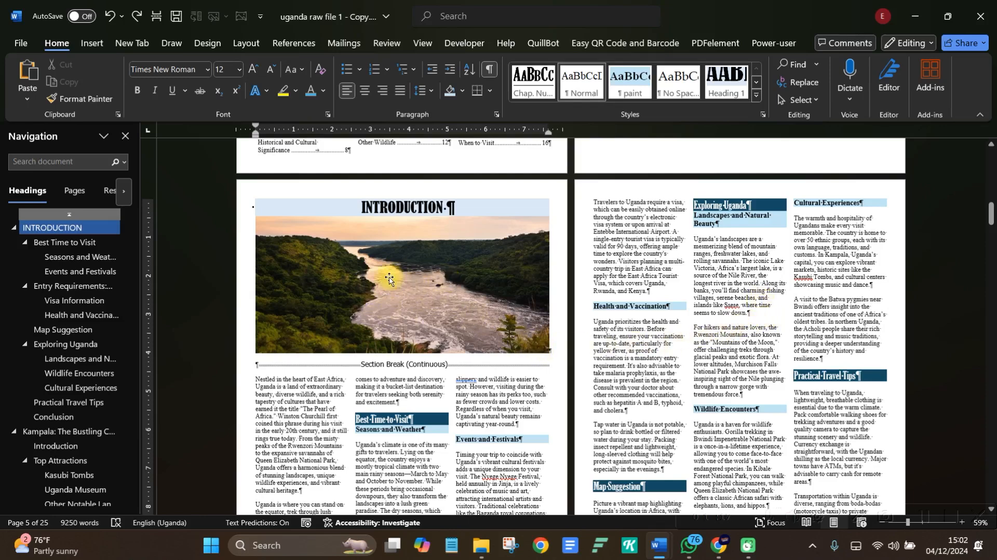
{"action": "left_click", "coordinate": [414, 237]}
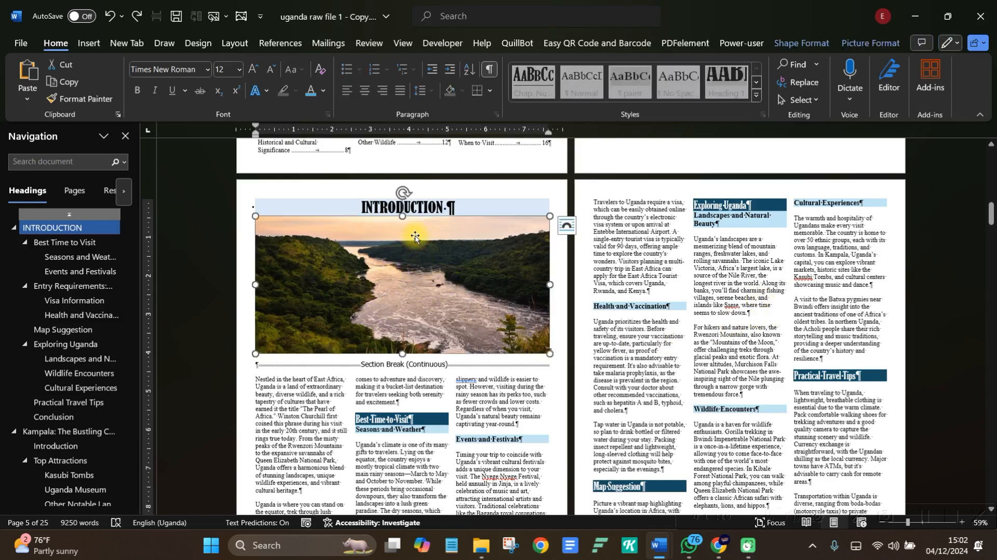
{"action": "right_click", "coordinate": [414, 237]}
{"action": "left_click", "coordinate": [449, 188]}
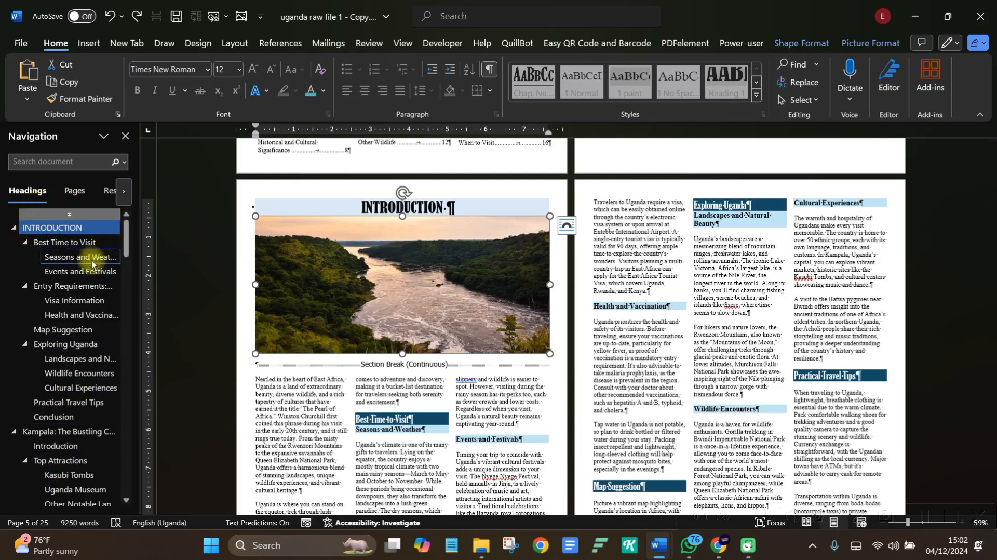
Insert several blank paragraphs between the KAMPALA: THE BUSTLING CAPITAL heading and its continuous section break.
{"action": "left_click", "coordinate": [52, 434]}
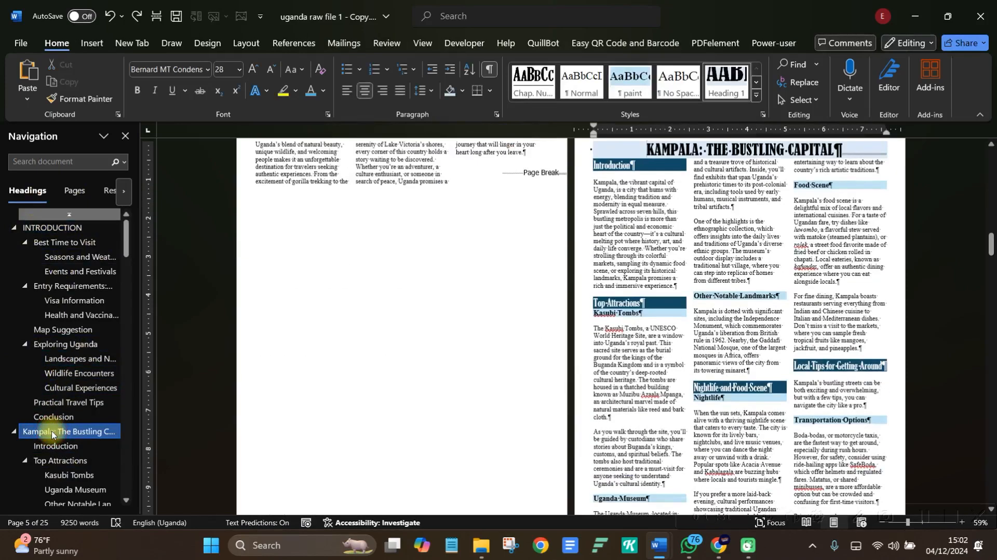
{"action": "scroll", "coordinate": [678, 201], "scroll_direction": "up", "scroll_amount": 2}
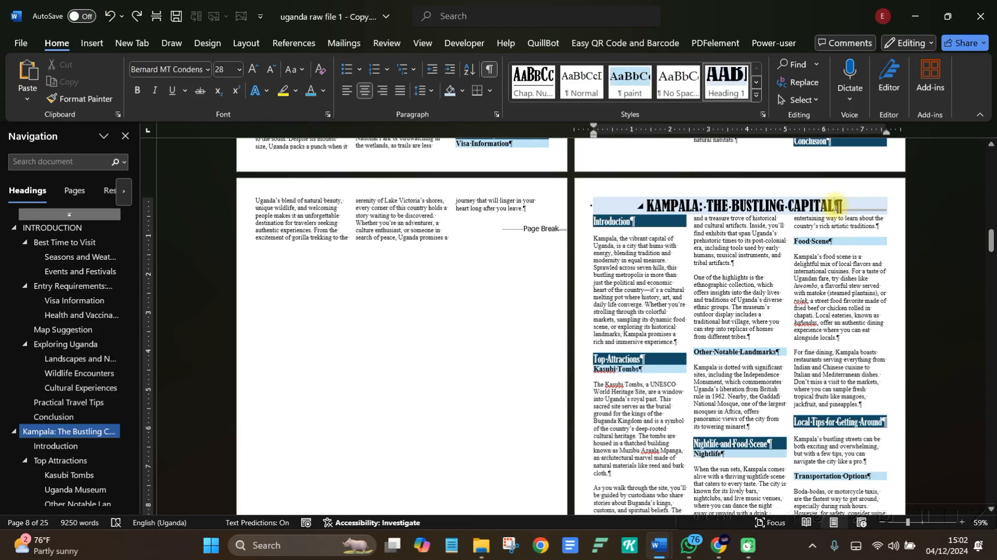
{"action": "key", "text": "Return"}
{"action": "key", "text": "Return"}
{"action": "key", "text": "Return"}
{"action": "key", "text": "Return"}
{"action": "key", "text": "Return"}
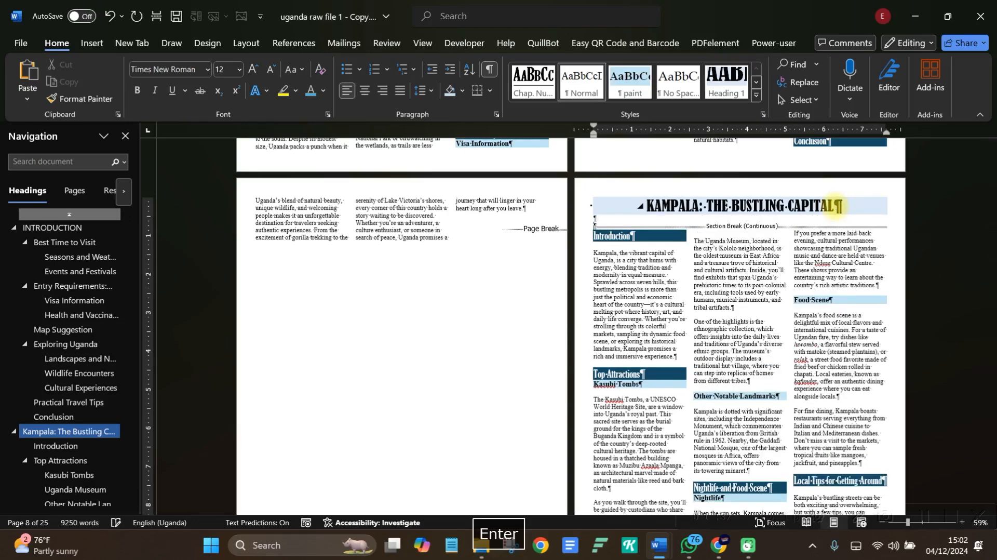
Paste the copied river picture directly below the KAMPALA: THE BUSTLING CAPITAL heading and delete the leftover blank paragraphs under it.
{"action": "left_click", "coordinate": [596, 217]}
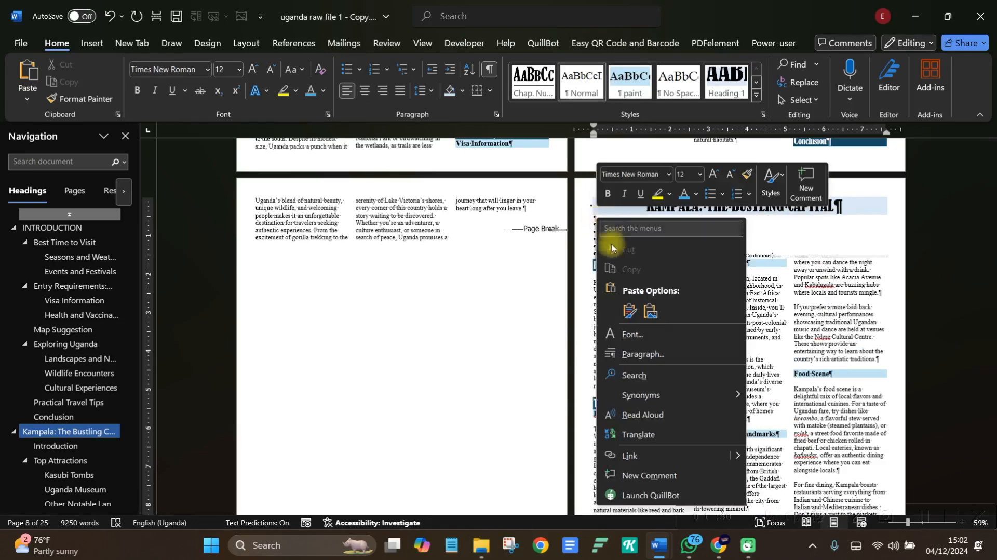
{"action": "left_click", "coordinate": [630, 311]}
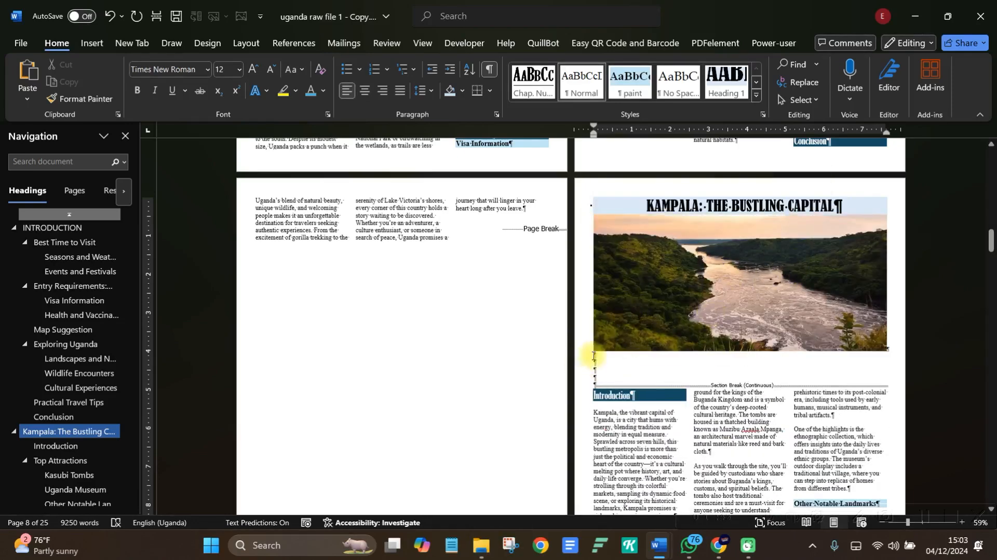
{"action": "key", "text": "Delete"}
{"action": "key", "text": "Delete"}
{"action": "key", "text": "Delete"}
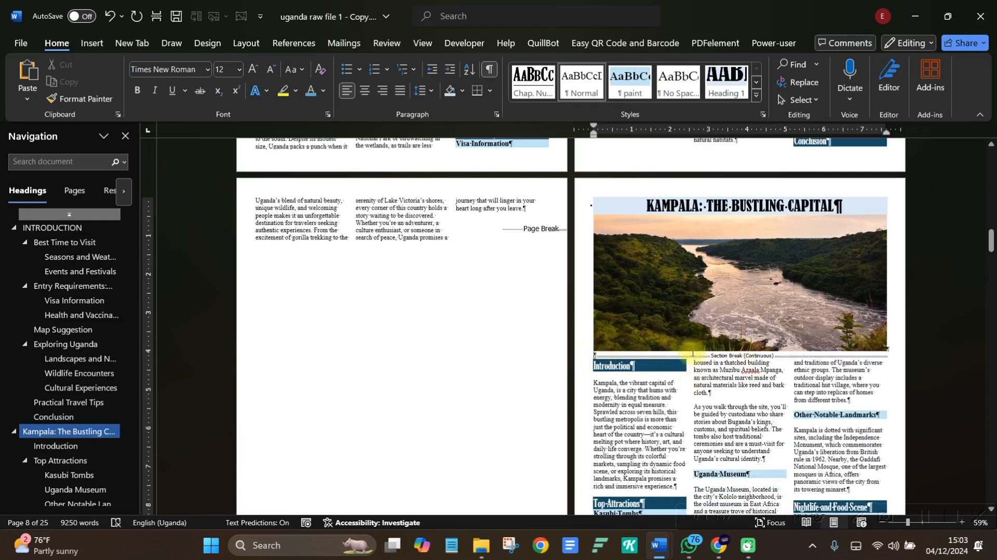
Add blank paragraphs below the JINJA: THE ADVENTURE CAPITAL heading and paste the copied river picture directly under the heading.
{"action": "scroll", "coordinate": [467, 296], "scroll_direction": "down", "scroll_amount": 3}
{"action": "scroll", "coordinate": [90, 298], "scroll_direction": "down", "scroll_amount": 5}
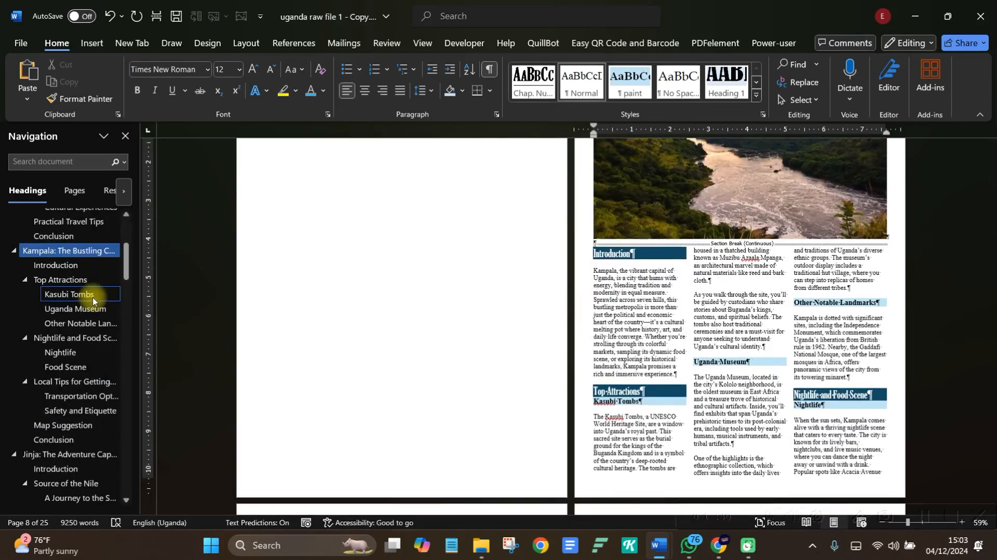
{"action": "left_click", "coordinate": [60, 410]}
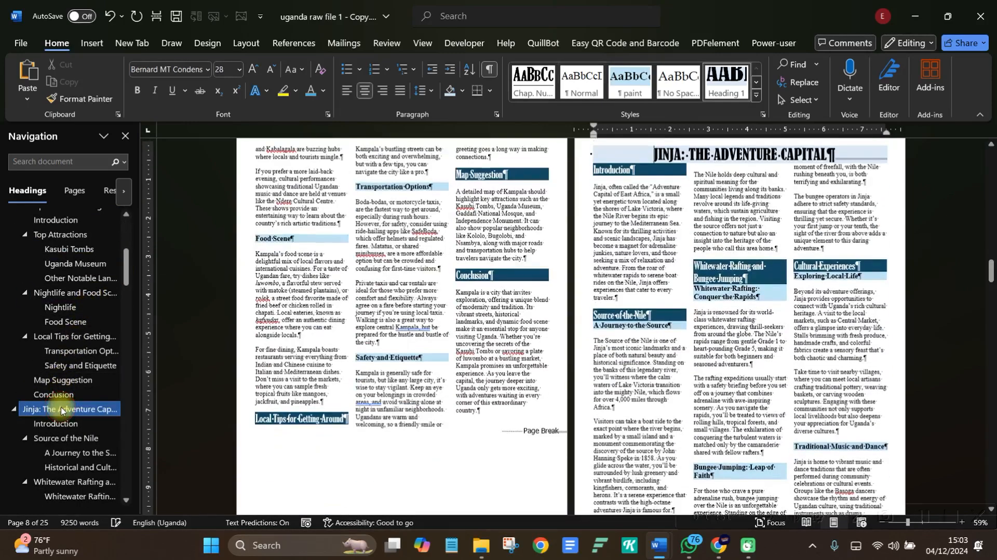
{"action": "scroll", "coordinate": [731, 176], "scroll_direction": "up", "scroll_amount": 1}
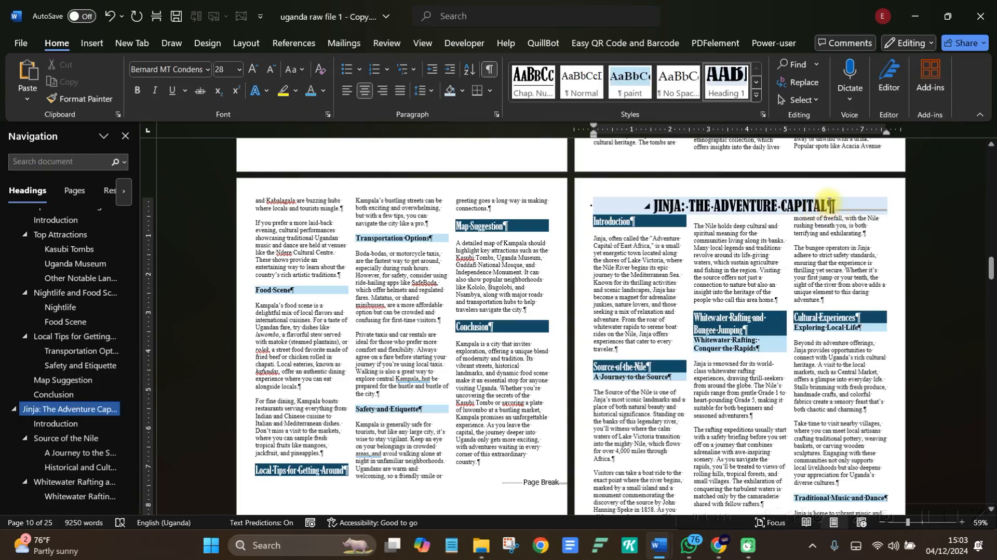
{"action": "key", "text": "Return"}
{"action": "key", "text": "Return"}
{"action": "key", "text": "Return"}
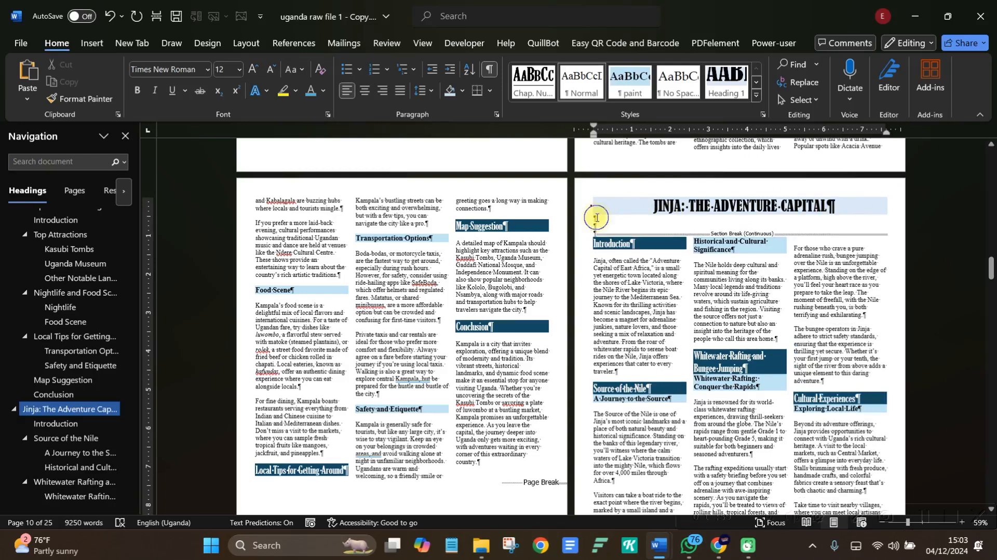
{"action": "right_click", "coordinate": [596, 217]}
{"action": "left_click", "coordinate": [623, 312]}
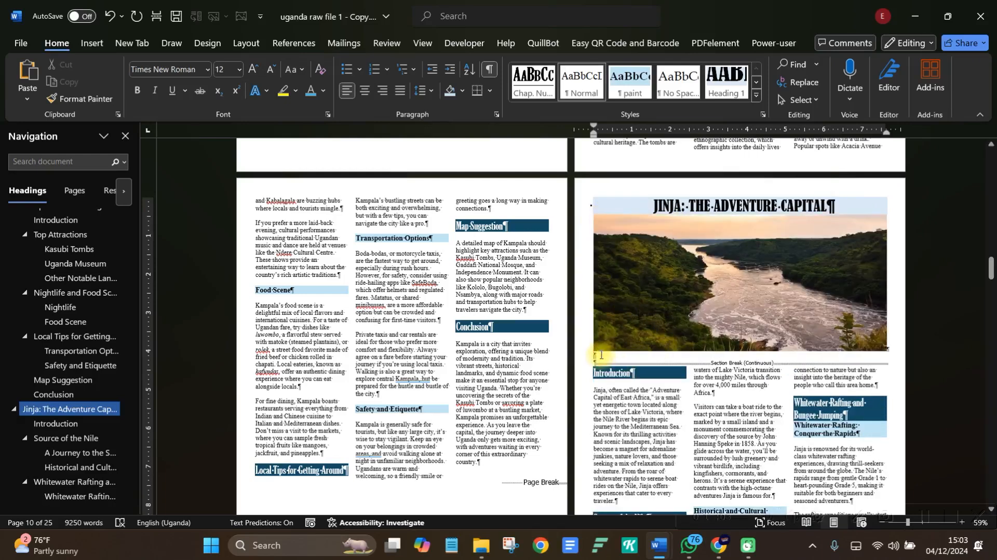
Insert several blank paragraphs between the BWINDI IMPENETRABLE FOREST: GORILLA TRACKING heading and its continuous section break.
{"action": "scroll", "coordinate": [745, 301], "scroll_direction": "down", "scroll_amount": 3}
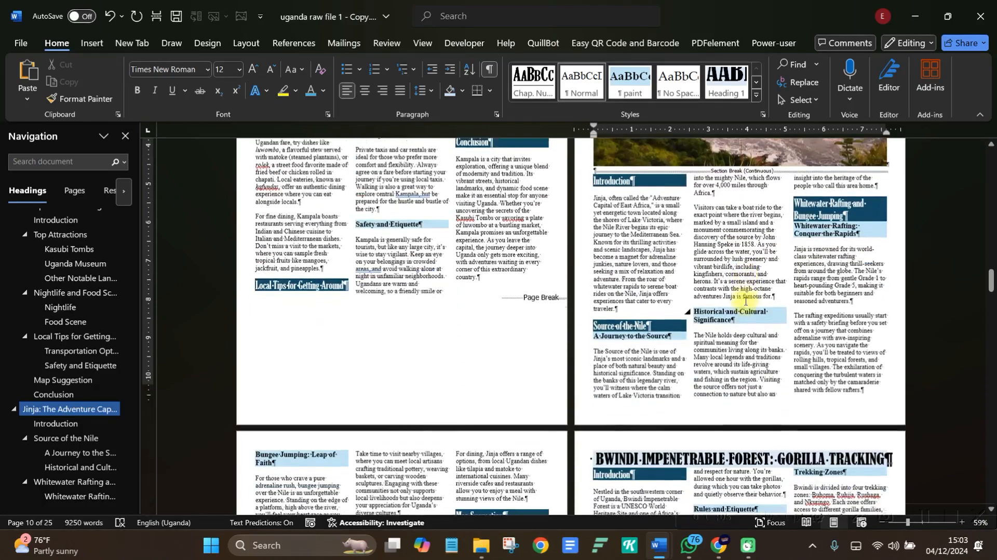
{"action": "scroll", "coordinate": [98, 349], "scroll_direction": "down", "scroll_amount": 4}
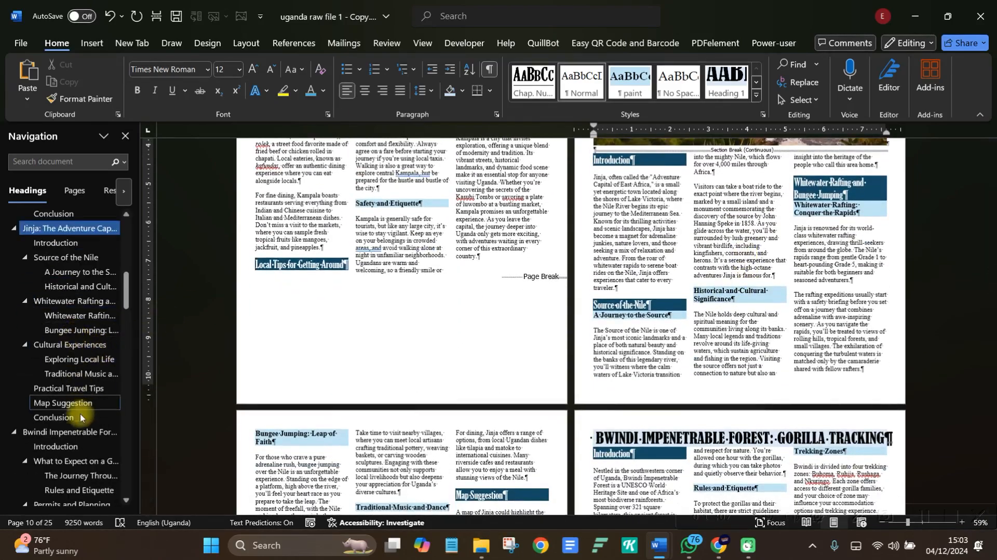
{"action": "left_click", "coordinate": [47, 432]}
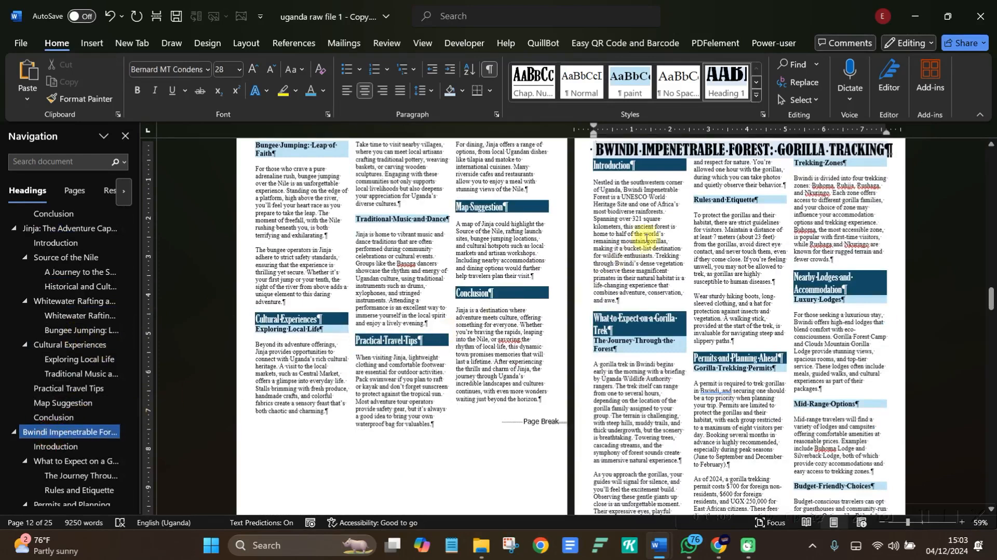
{"action": "scroll", "coordinate": [822, 200], "scroll_direction": "up", "scroll_amount": 1}
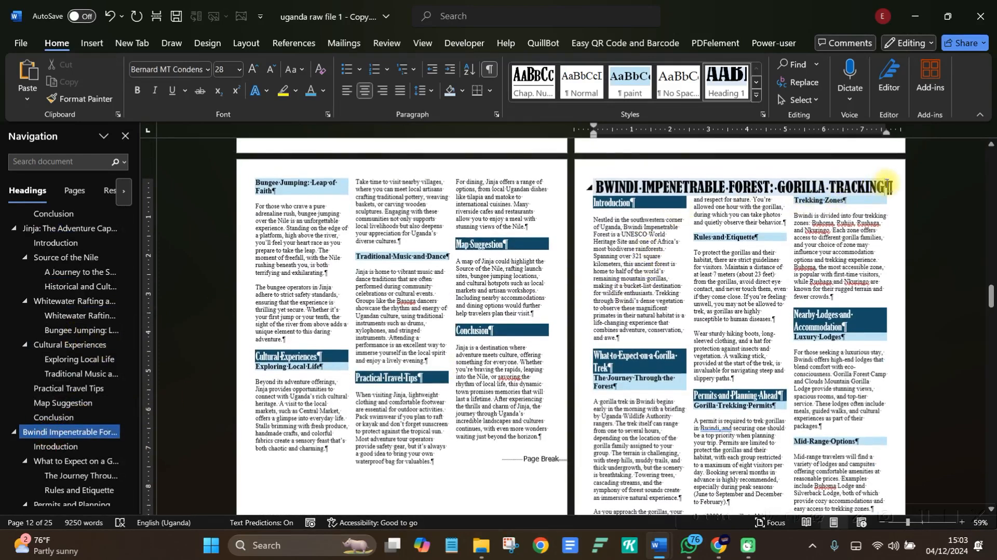
{"action": "key", "text": "Return"}
{"action": "key", "text": "Return"}
{"action": "key", "text": "Return"}
{"action": "key", "text": "Return"}
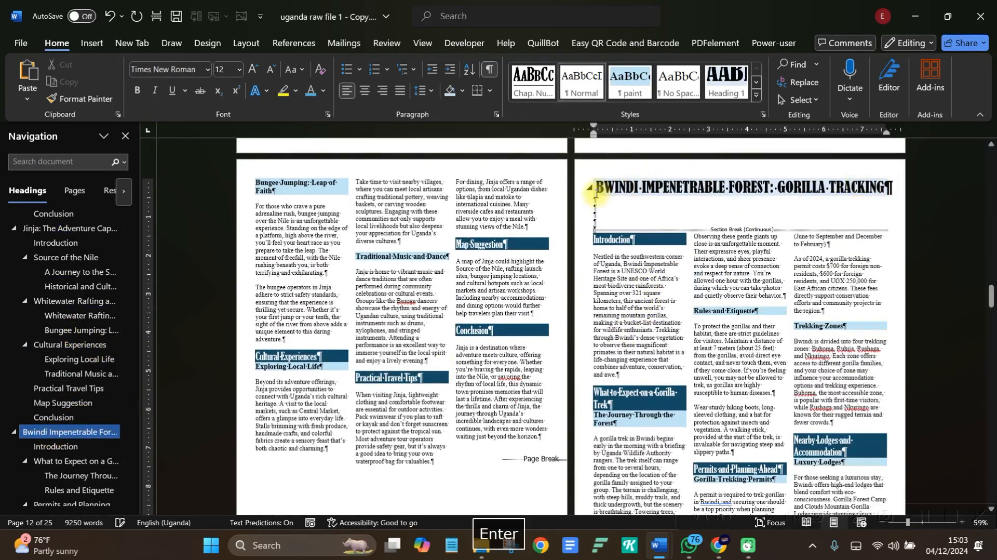
Paste the copied river picture directly below the BWINDI IMPENETRABLE FOREST: GORILLA TRACKING heading and delete the leftover blank paragraphs under it.
{"action": "left_click", "coordinate": [595, 199]}
{"action": "right_click", "coordinate": [595, 199]}
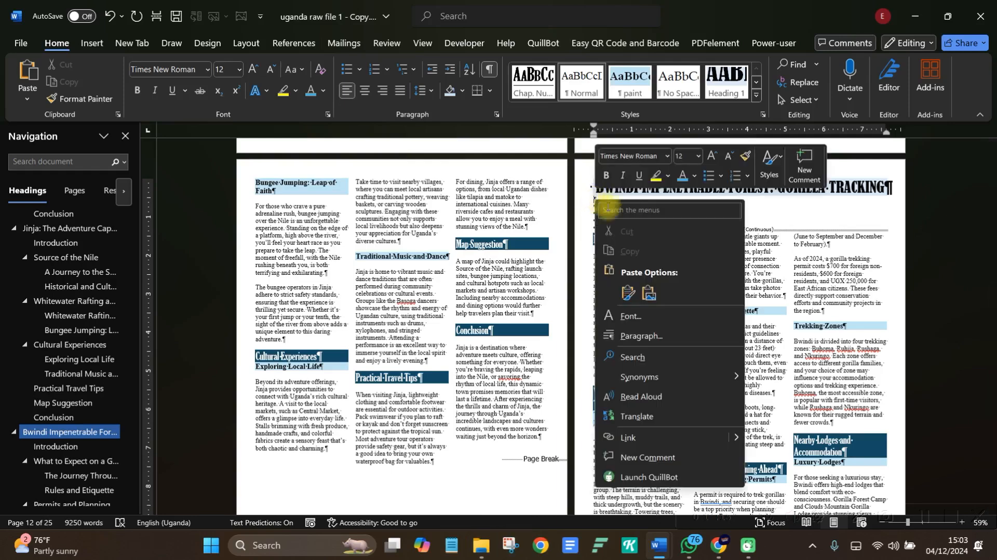
{"action": "left_click", "coordinate": [627, 287]}
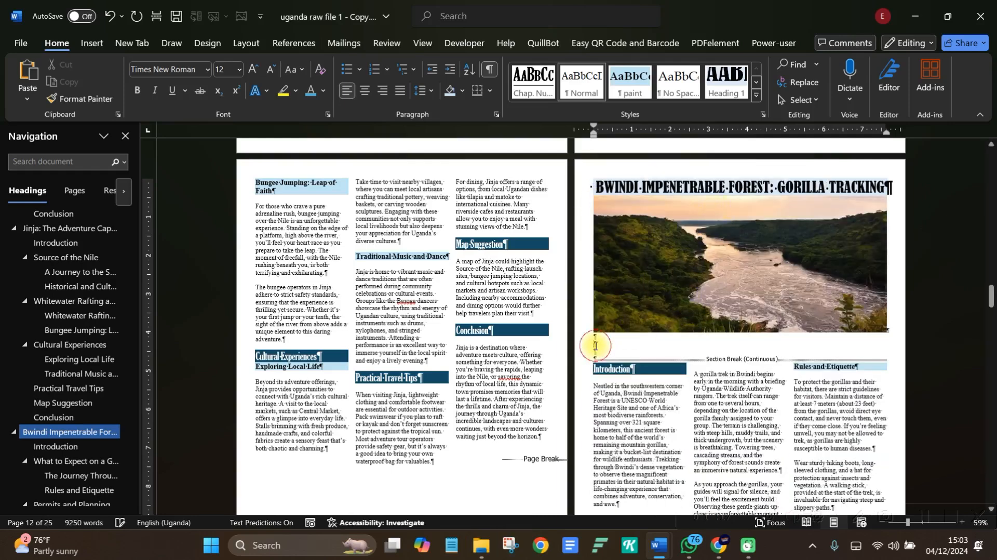
{"action": "key", "text": "Delete"}
{"action": "key", "text": "Delete"}
{"action": "key", "text": "Delete"}
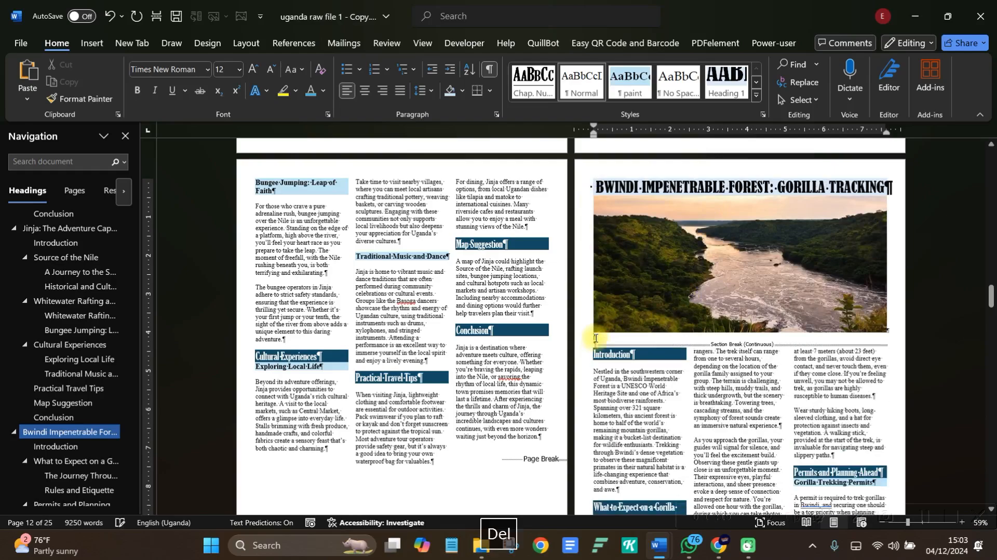
Add blank paragraphs below the QUEEN ELIZABETH NATIONAL PARK: A SAFARI GEM heading and paste the copied river picture directly under the heading.
{"action": "scroll", "coordinate": [668, 283], "scroll_direction": "down", "scroll_amount": 1}
{"action": "scroll", "coordinate": [669, 283], "scroll_direction": "down", "scroll_amount": 10}
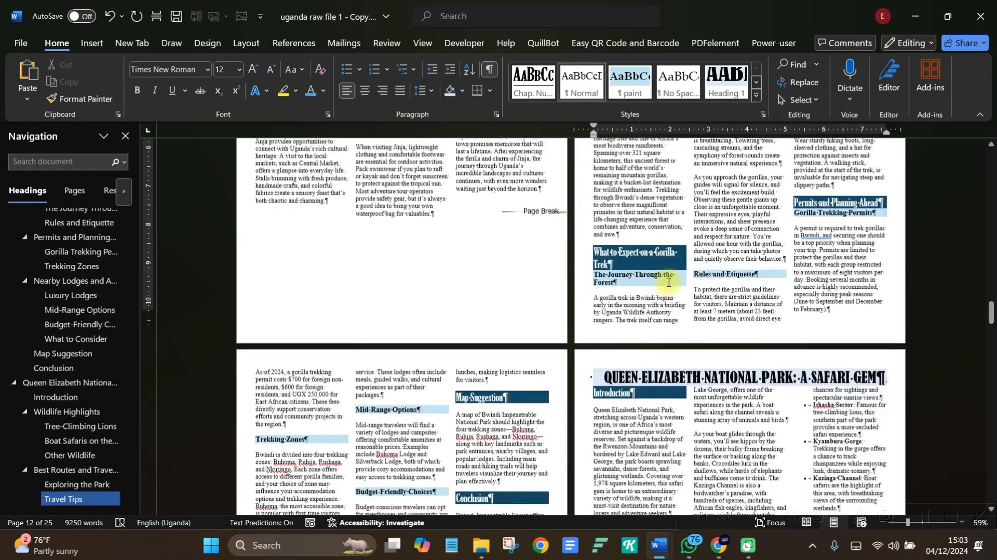
{"action": "scroll", "coordinate": [615, 274], "scroll_direction": "down", "scroll_amount": 1}
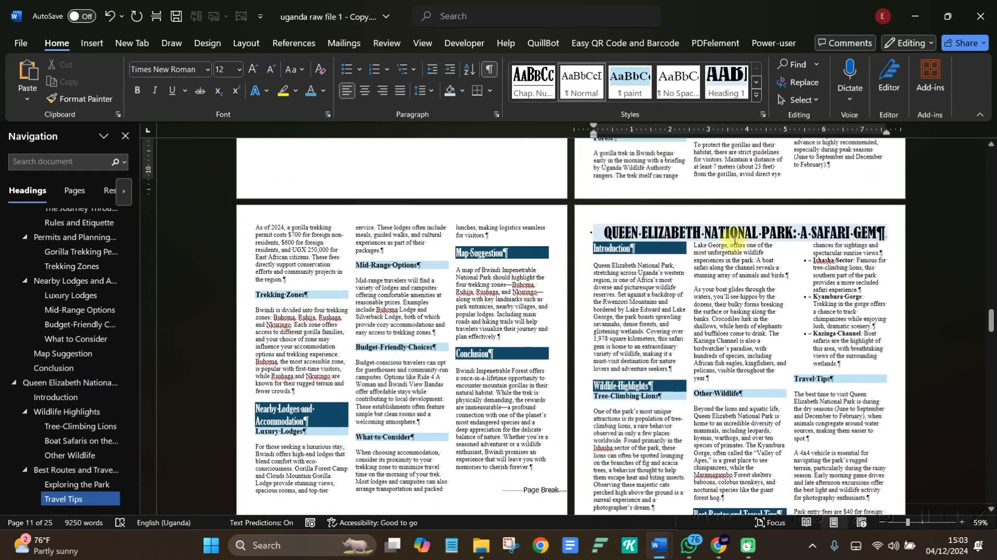
{"action": "left_click", "coordinate": [877, 234]}
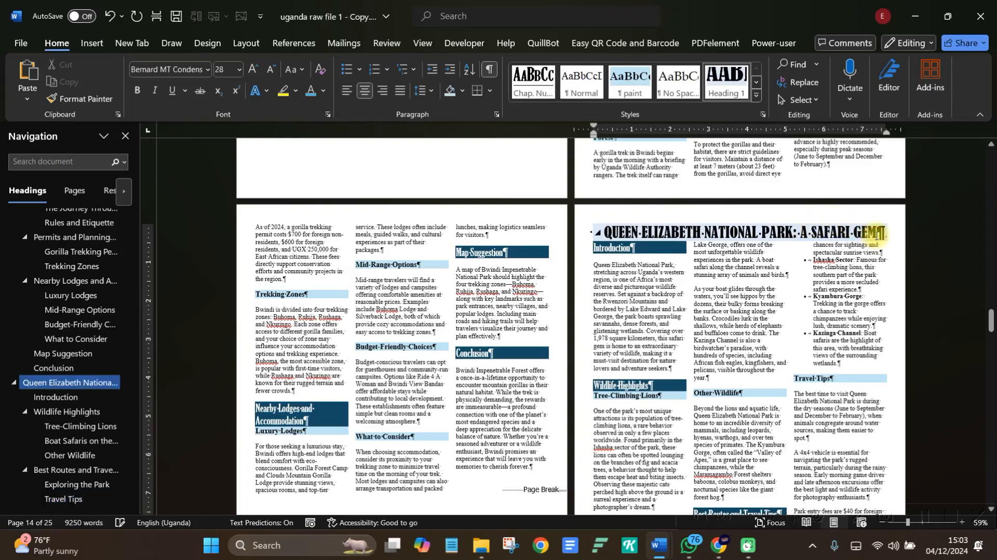
{"action": "key", "text": "Return"}
{"action": "key", "text": "Return"}
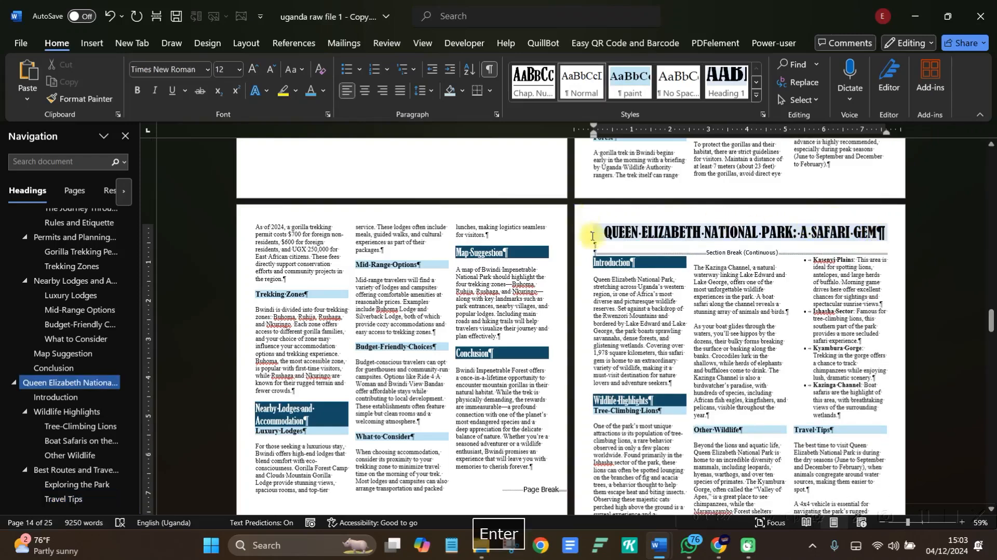
{"action": "right_click", "coordinate": [596, 245]}
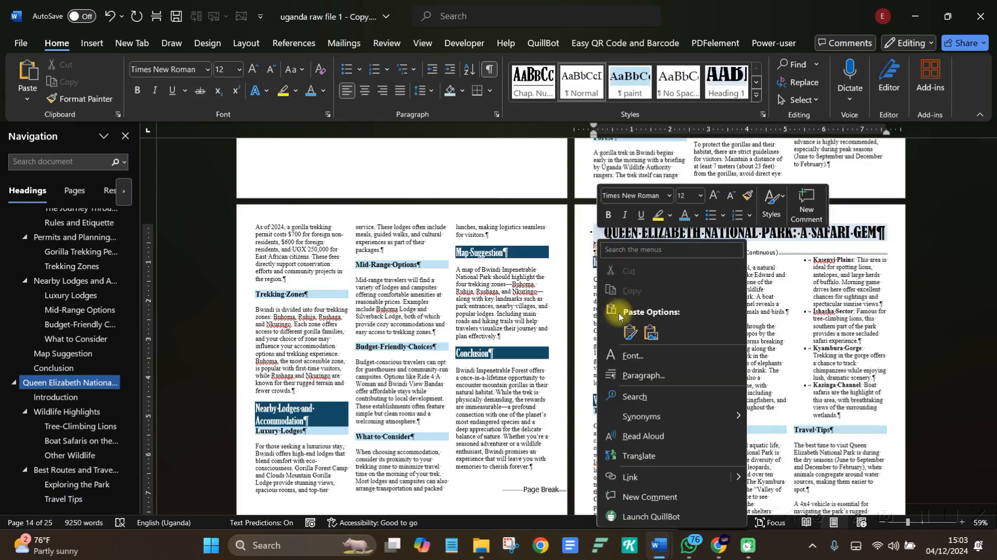
{"action": "left_click", "coordinate": [627, 330]}
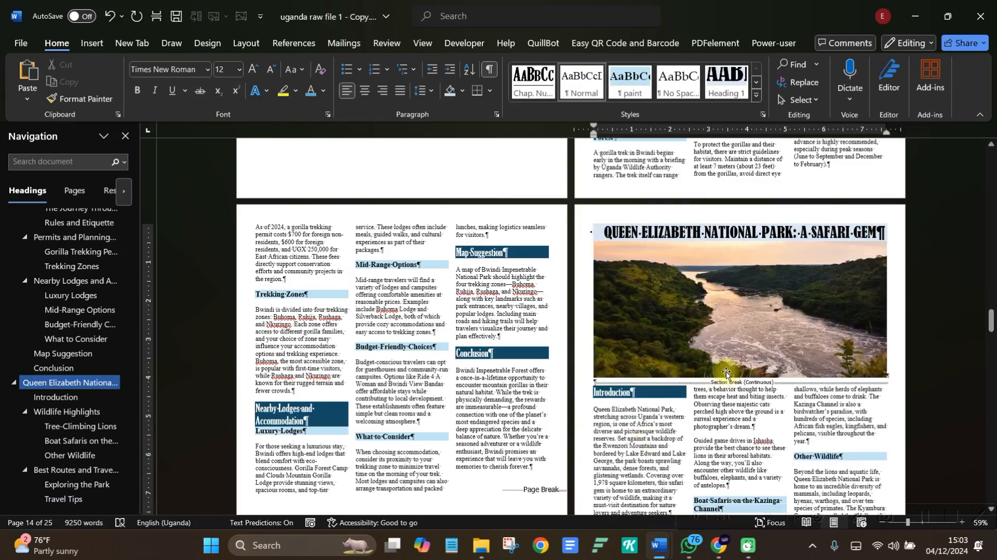
Add blank paragraphs below the MURCHISON FALLS NATIONAL PARK heading and paste the copied river picture directly under the heading.
{"action": "scroll", "coordinate": [725, 372], "scroll_direction": "down", "scroll_amount": 10}
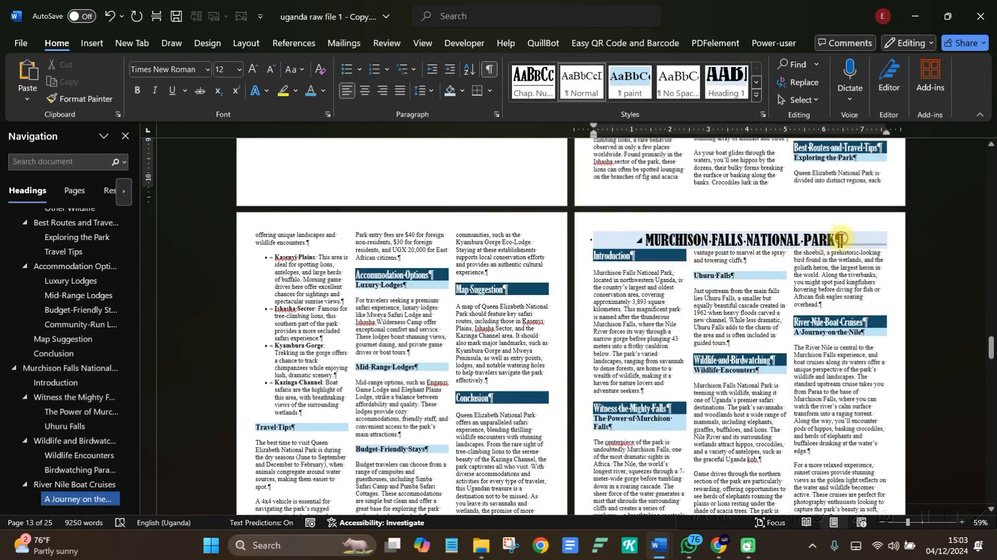
{"action": "left_click", "coordinate": [842, 238]}
{"action": "key", "text": "Return"}
{"action": "key", "text": "Return"}
{"action": "key", "text": "Return"}
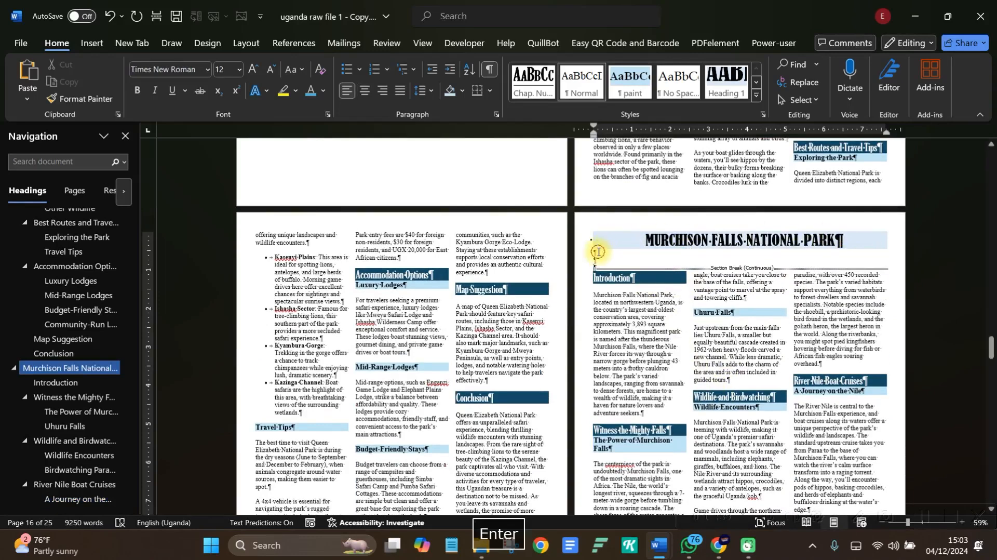
{"action": "right_click", "coordinate": [597, 252]}
{"action": "left_click", "coordinate": [631, 329]}
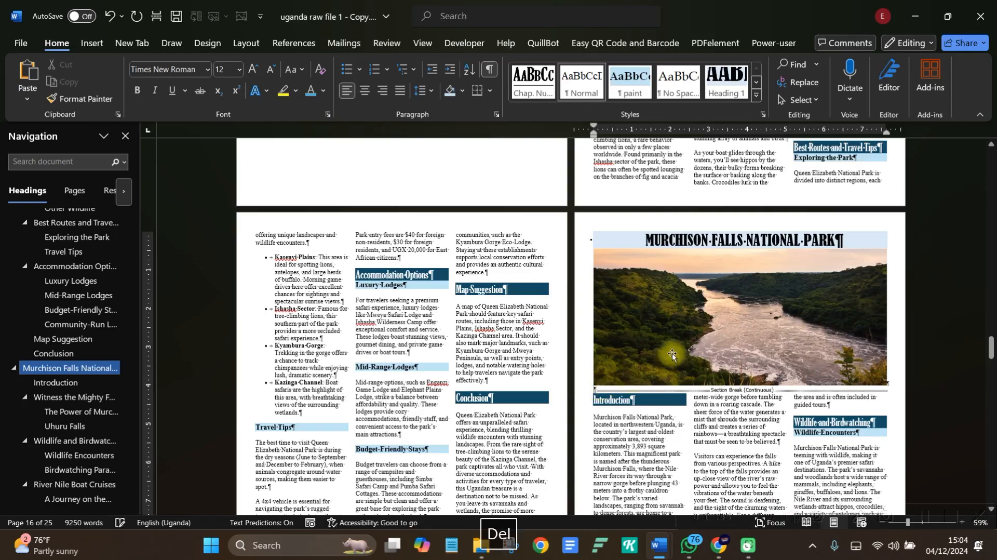
Add blank paragraphs below the LAKE VICTORIA AND SSESE ISLANDS heading and paste the copied river picture directly under the heading.
{"action": "scroll", "coordinate": [677, 342], "scroll_direction": "down", "scroll_amount": 5}
{"action": "scroll", "coordinate": [677, 342], "scroll_direction": "down", "scroll_amount": 7}
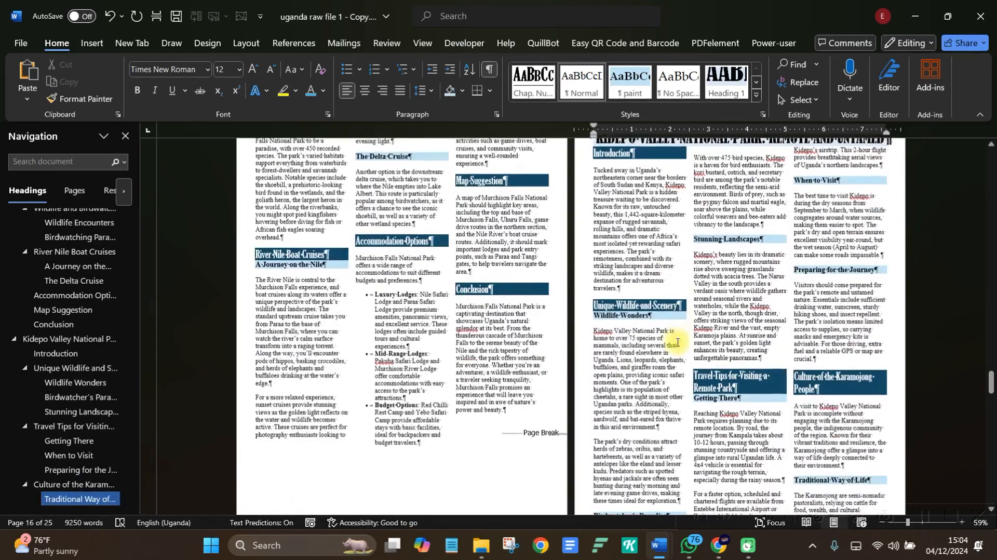
{"action": "scroll", "coordinate": [677, 340], "scroll_direction": "down", "scroll_amount": 2}
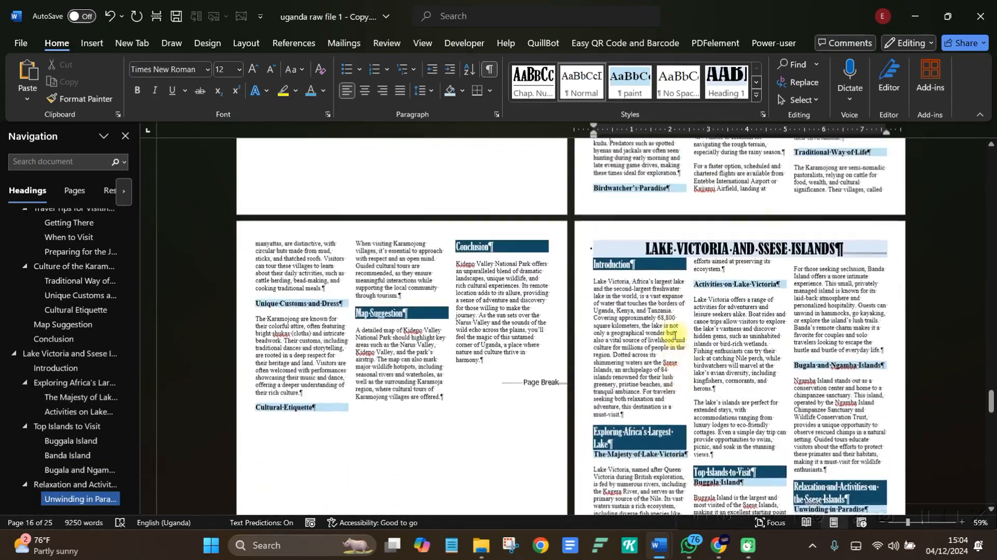
{"action": "left_click", "coordinate": [845, 253]}
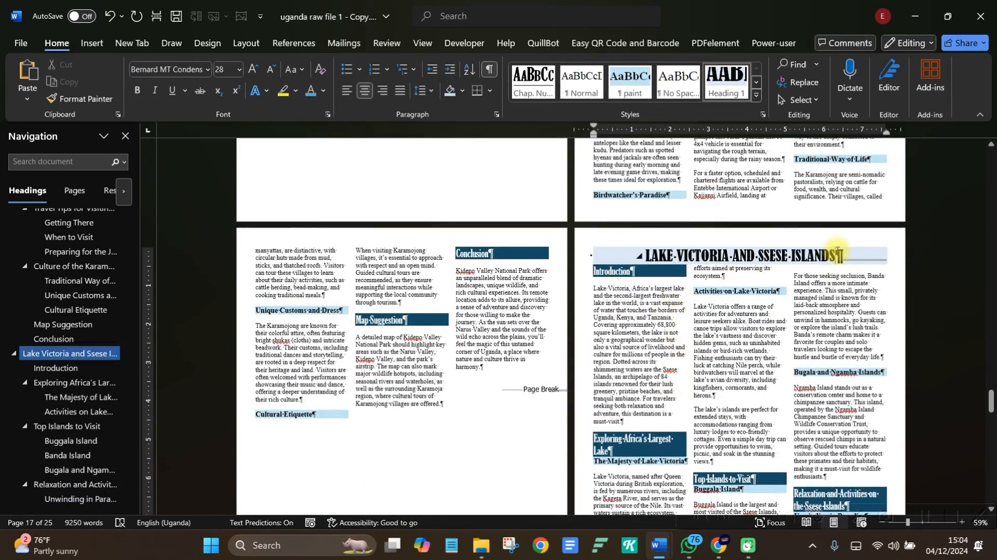
{"action": "key", "text": "Return"}
{"action": "key", "text": "Return"}
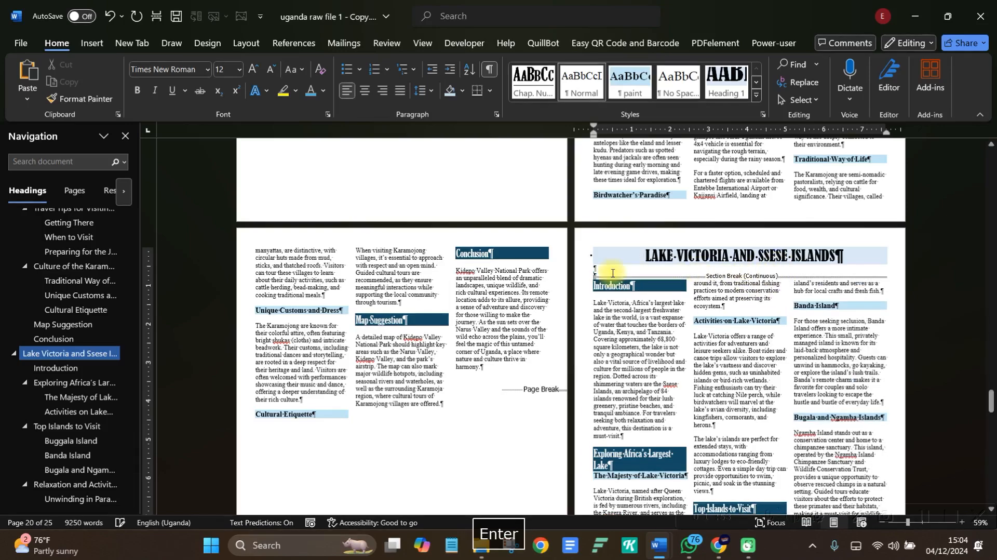
{"action": "right_click", "coordinate": [603, 269]}
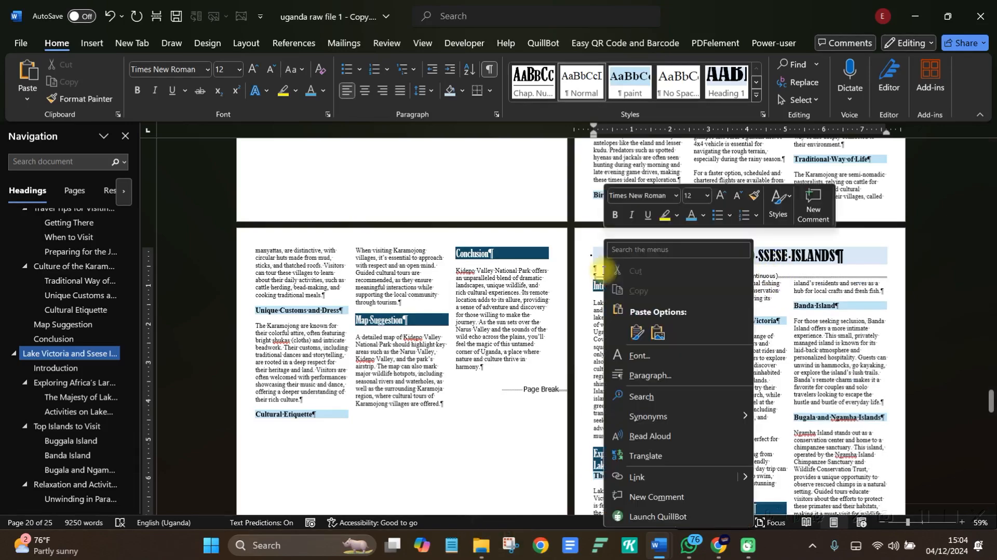
{"action": "left_click", "coordinate": [639, 335]}
Add a blank paragraph below the CULTURAL EXPERIENCES IN UGANDA heading and paste the copied river picture directly under the heading.
{"action": "scroll", "coordinate": [681, 344], "scroll_direction": "down", "scroll_amount": 10}
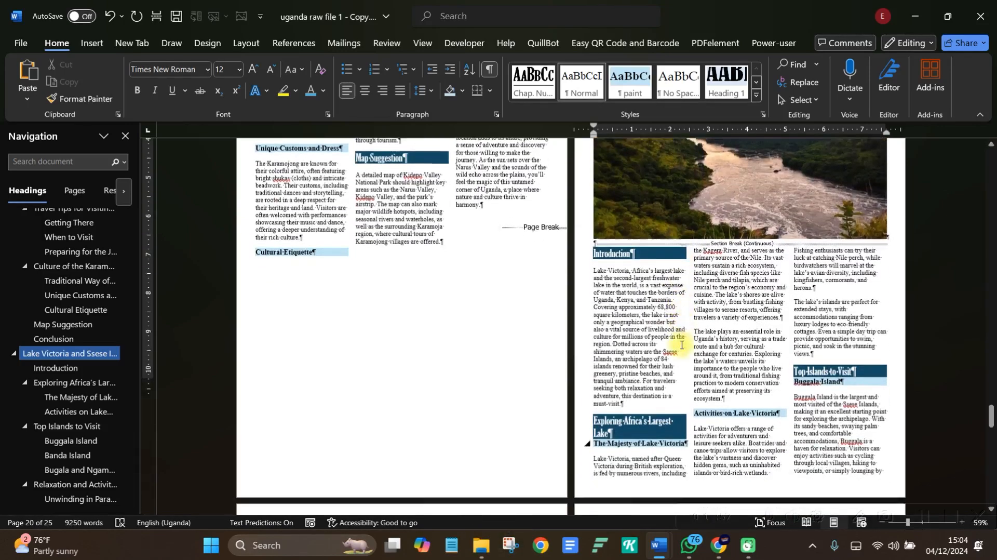
{"action": "scroll", "coordinate": [681, 343], "scroll_direction": "down", "scroll_amount": 4}
{"action": "scroll", "coordinate": [841, 228], "scroll_direction": "up", "scroll_amount": 1}
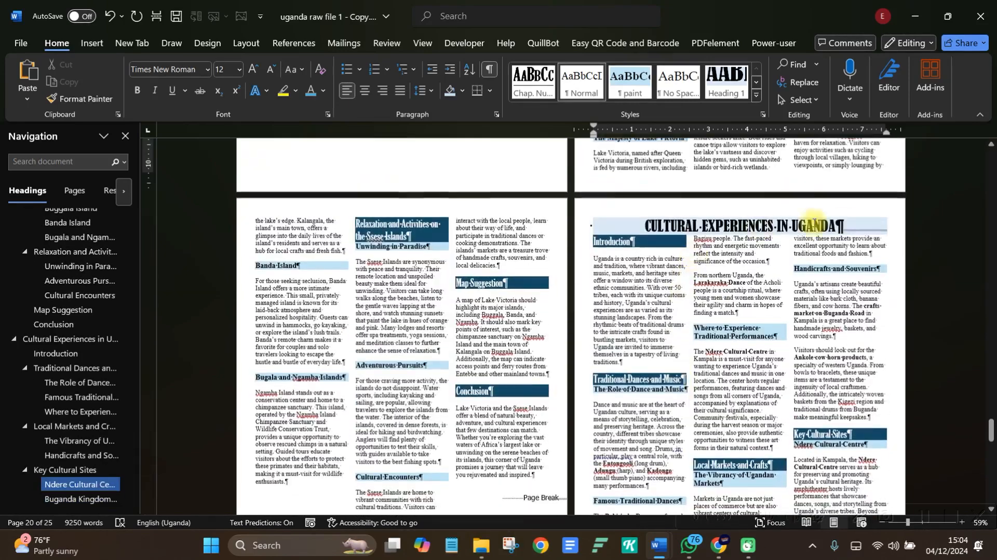
{"action": "left_click", "coordinate": [840, 223]}
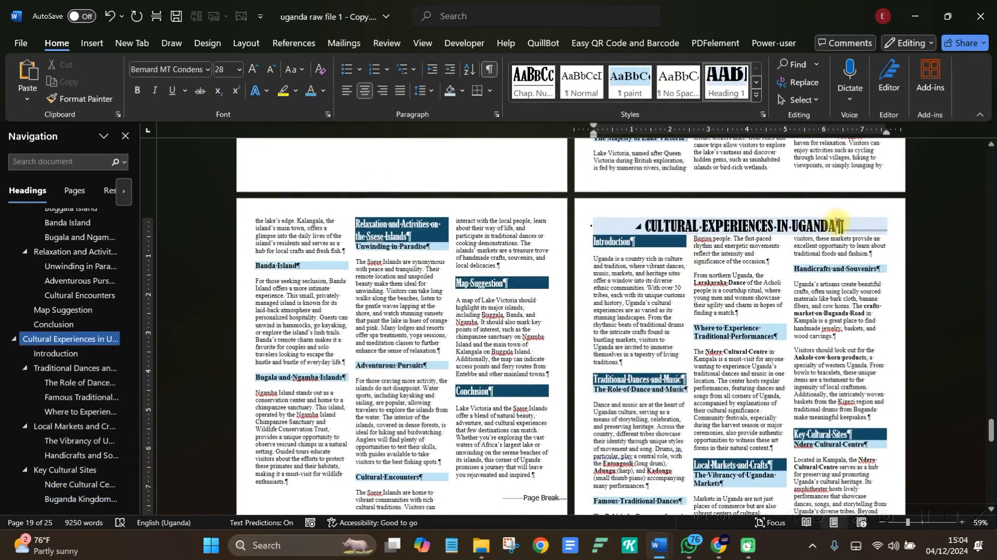
{"action": "key", "text": "Return"}
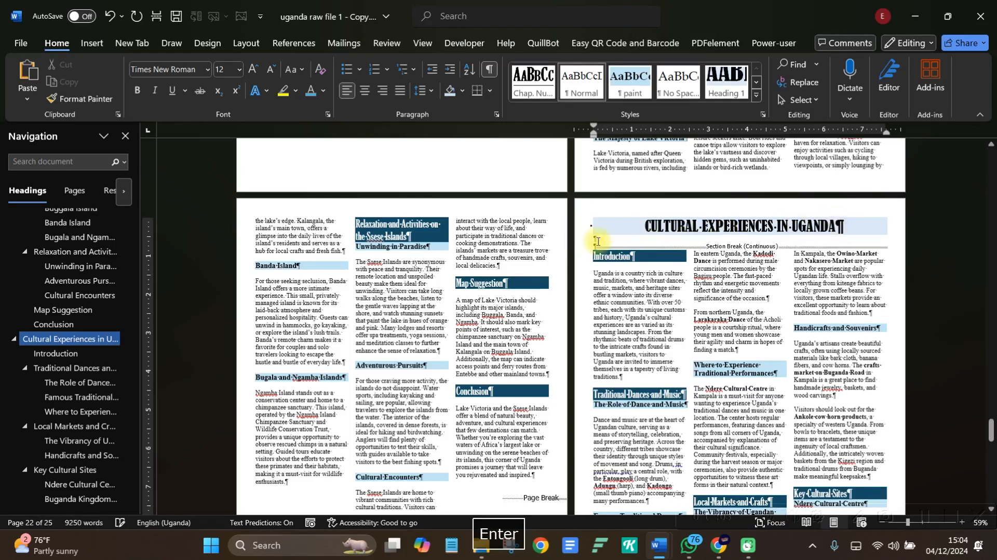
{"action": "left_click", "coordinate": [596, 241]}
{"action": "right_click", "coordinate": [597, 239]}
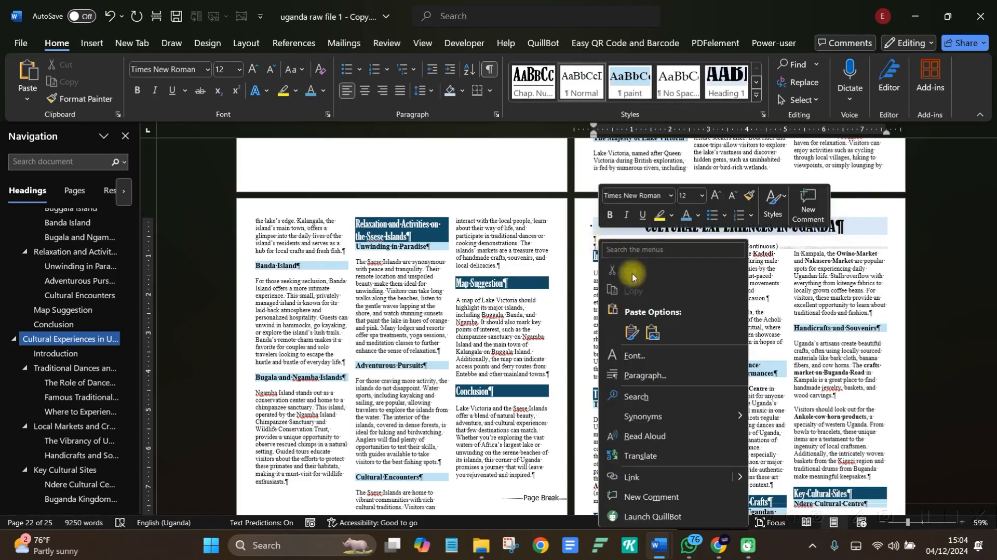
{"action": "left_click", "coordinate": [632, 324]}
Add blank paragraphs below the PRACTICAL TRAVEL TIPS FOR UGANDA heading and paste the copied river picture directly under the heading.
{"action": "scroll", "coordinate": [726, 296], "scroll_direction": "down", "scroll_amount": 10}
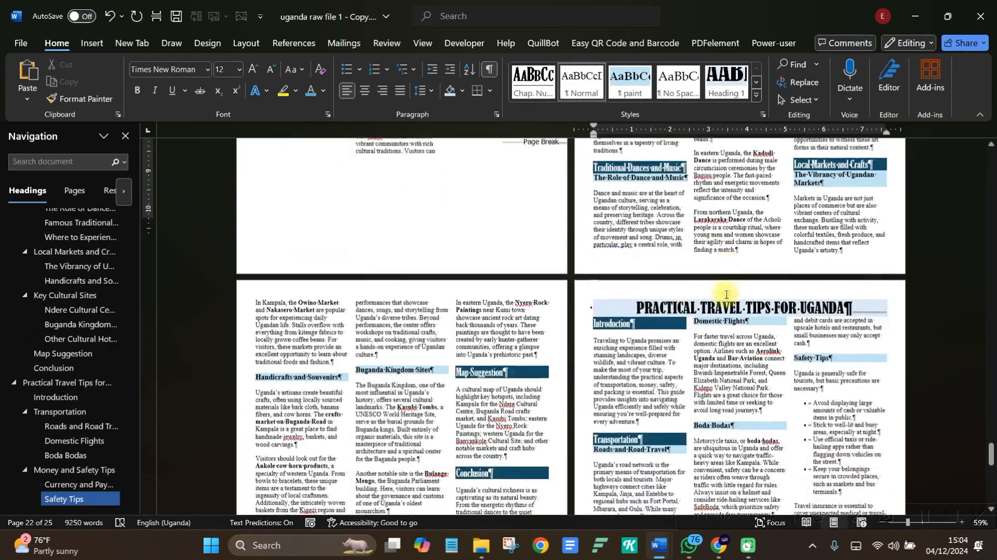
{"action": "left_click", "coordinate": [846, 233]}
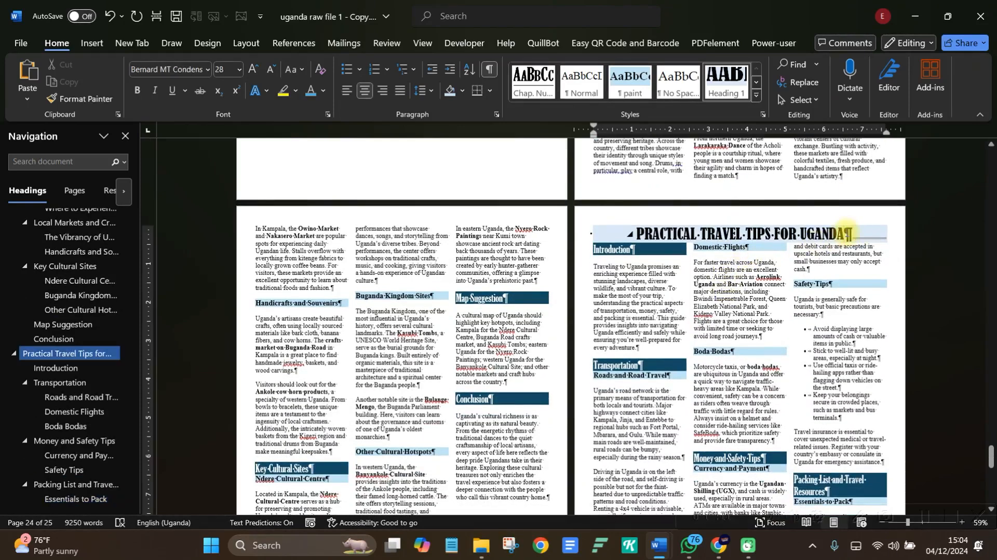
{"action": "key", "text": "Return"}
{"action": "key", "text": "Return"}
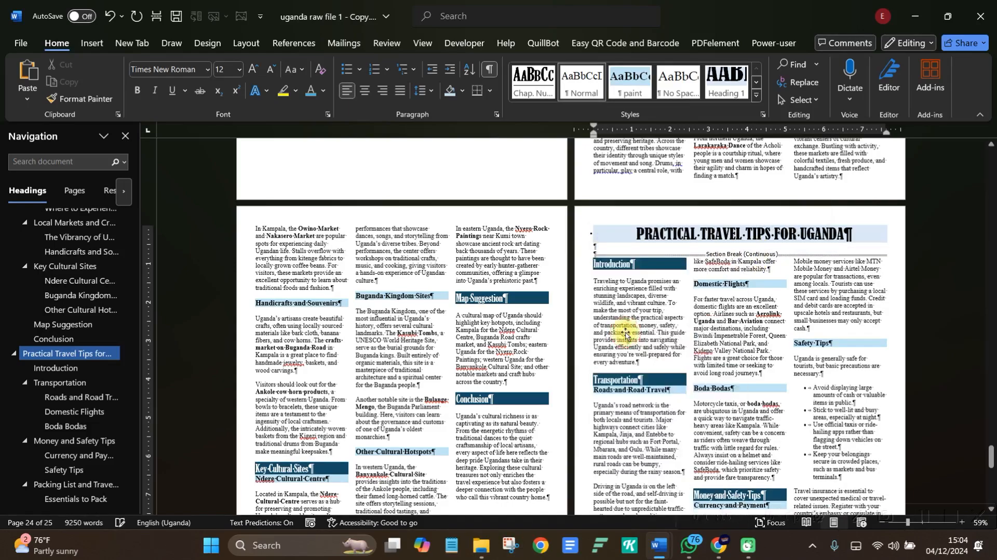
Review the pages from the last chapter back to the table of contents, checking the chapter pictures and the end of the INTRODUCTION chapter.
{"action": "scroll", "coordinate": [822, 288], "scroll_direction": "down", "scroll_amount": 8}
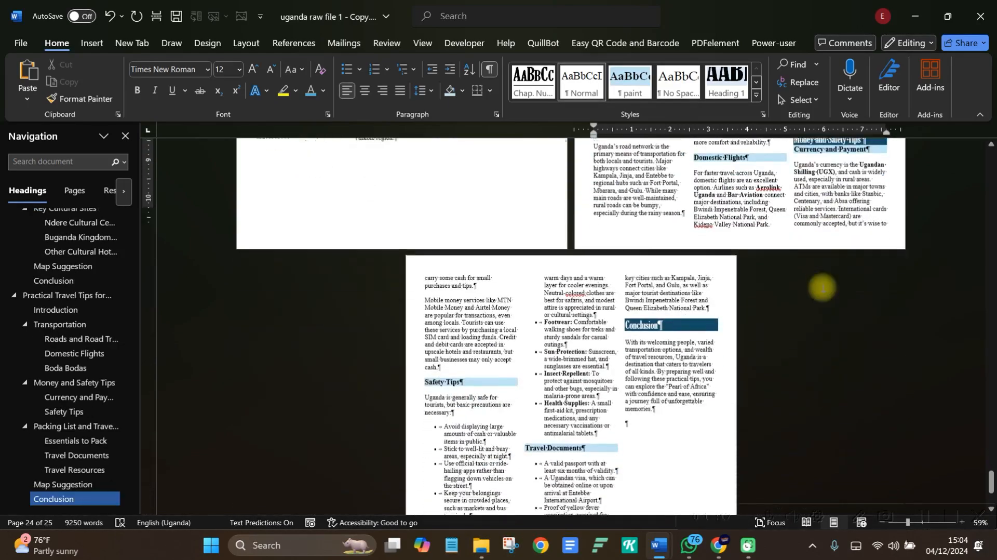
{"action": "scroll", "coordinate": [822, 289], "scroll_direction": "down", "scroll_amount": 3}
{"action": "scroll", "coordinate": [822, 287], "scroll_direction": "up", "scroll_amount": 10}
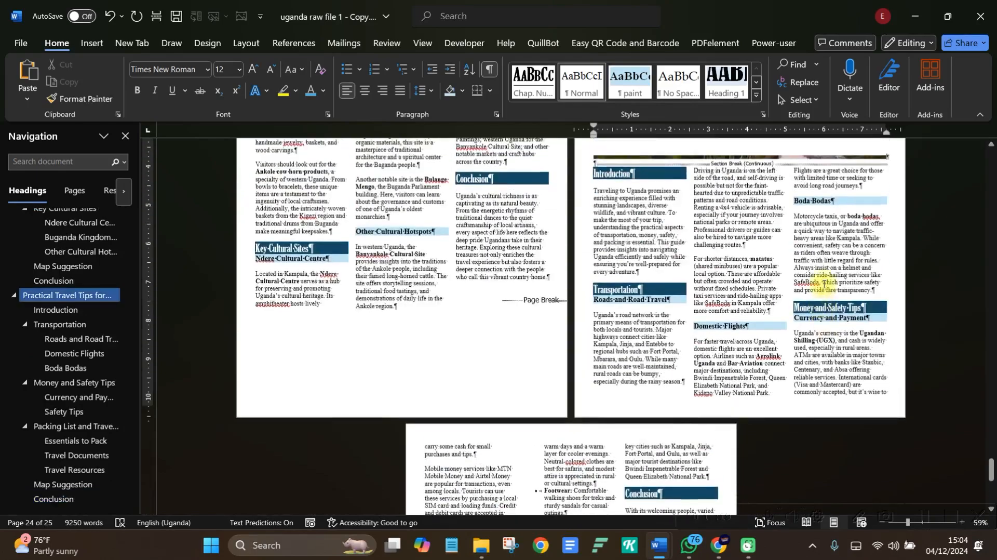
{"action": "scroll", "coordinate": [822, 284], "scroll_direction": "up", "scroll_amount": 8}
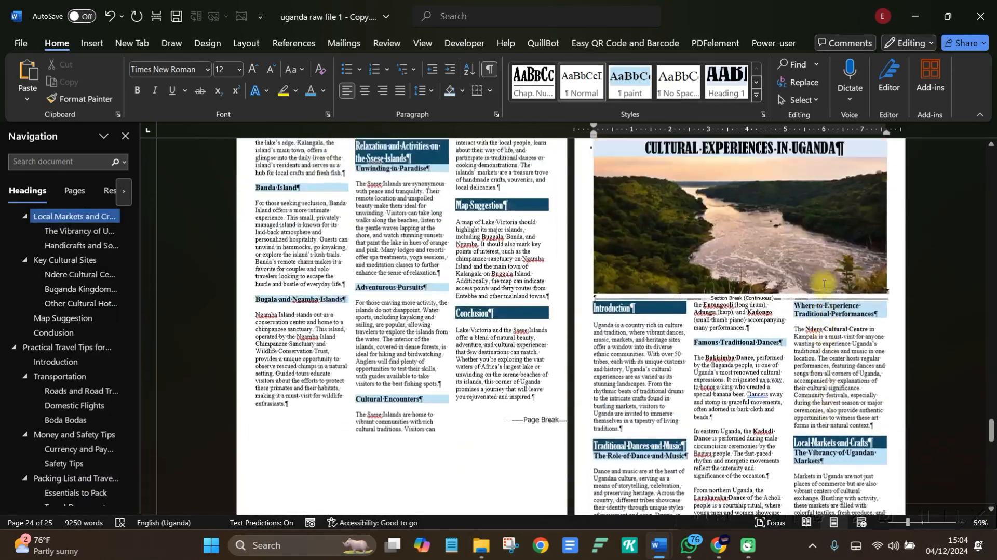
{"action": "scroll", "coordinate": [823, 286], "scroll_direction": "up", "scroll_amount": 10}
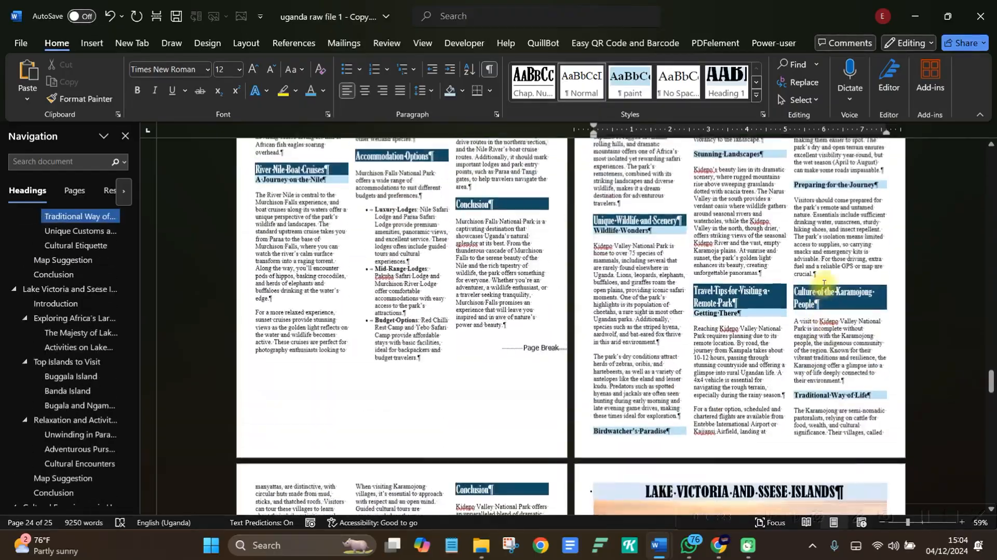
{"action": "scroll", "coordinate": [823, 285], "scroll_direction": "up", "scroll_amount": 10}
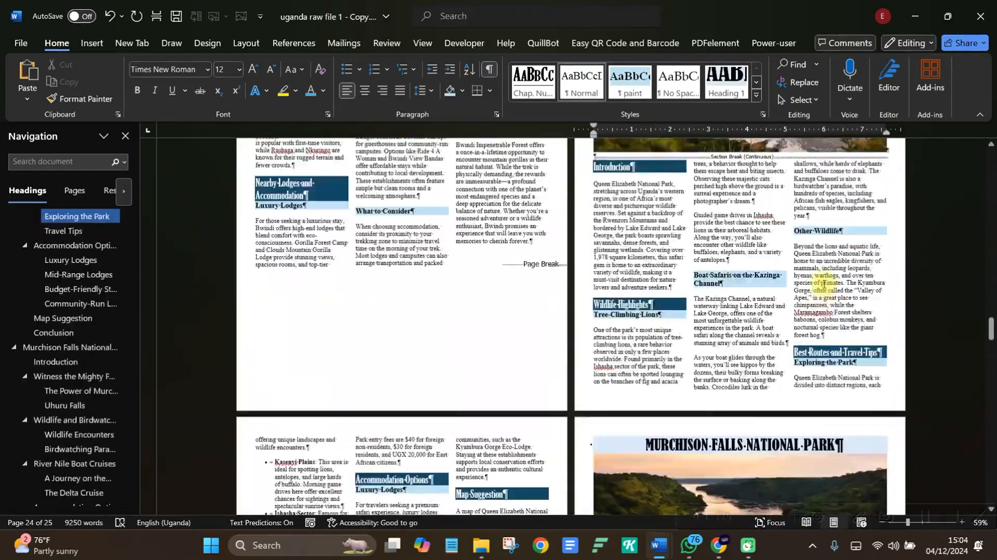
{"action": "scroll", "coordinate": [823, 285], "scroll_direction": "up", "scroll_amount": 10}
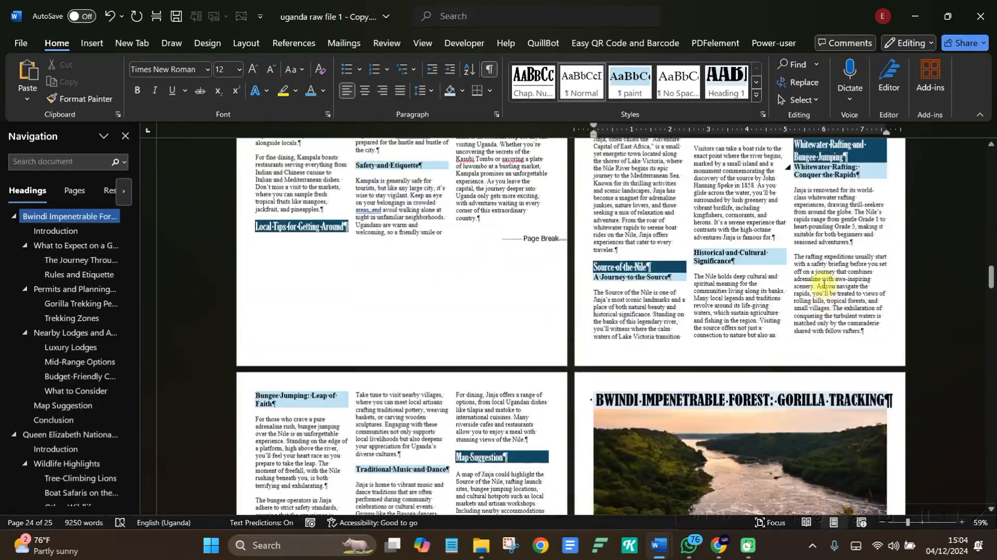
{"action": "scroll", "coordinate": [823, 284], "scroll_direction": "up", "scroll_amount": 10}
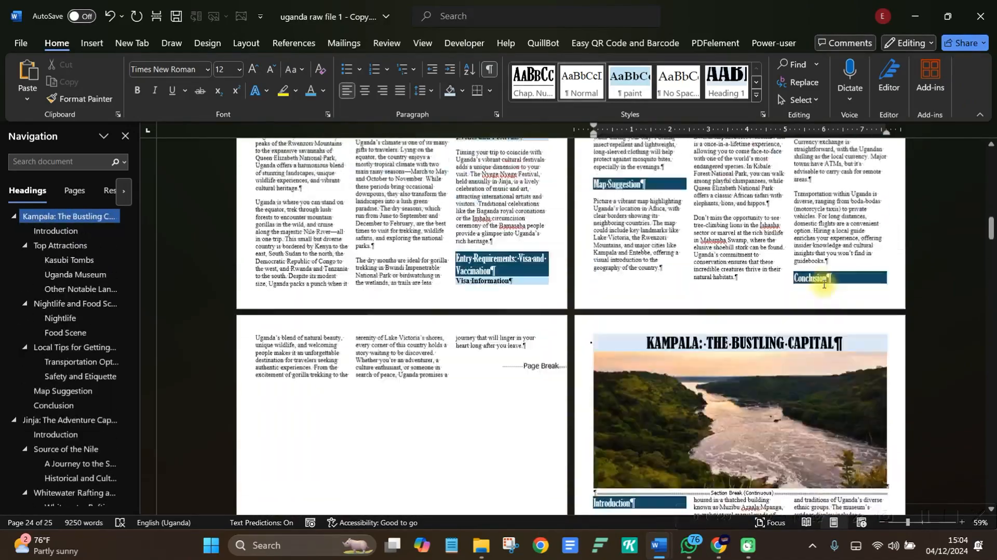
{"action": "scroll", "coordinate": [823, 285], "scroll_direction": "up", "scroll_amount": 10}
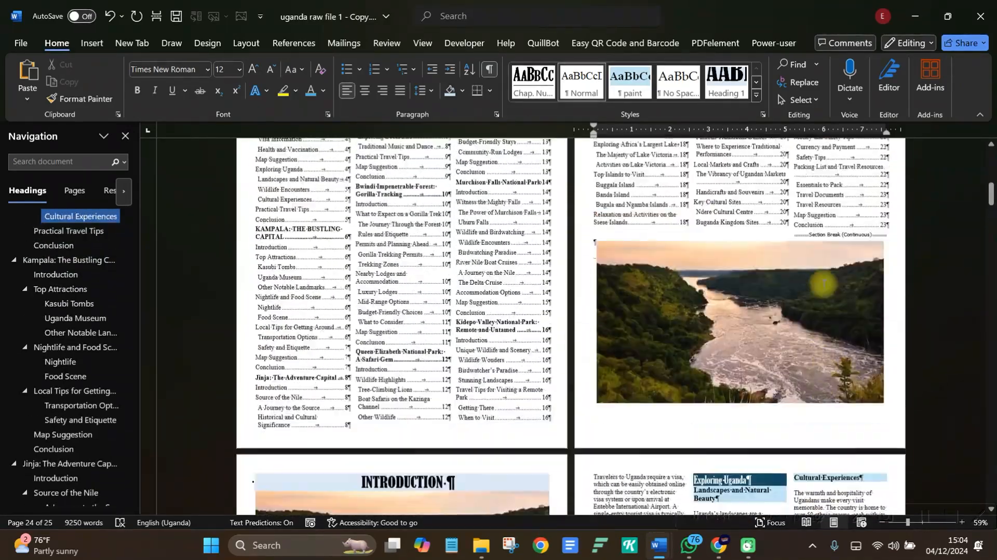
{"action": "scroll", "coordinate": [823, 284], "scroll_direction": "down", "scroll_amount": 10}
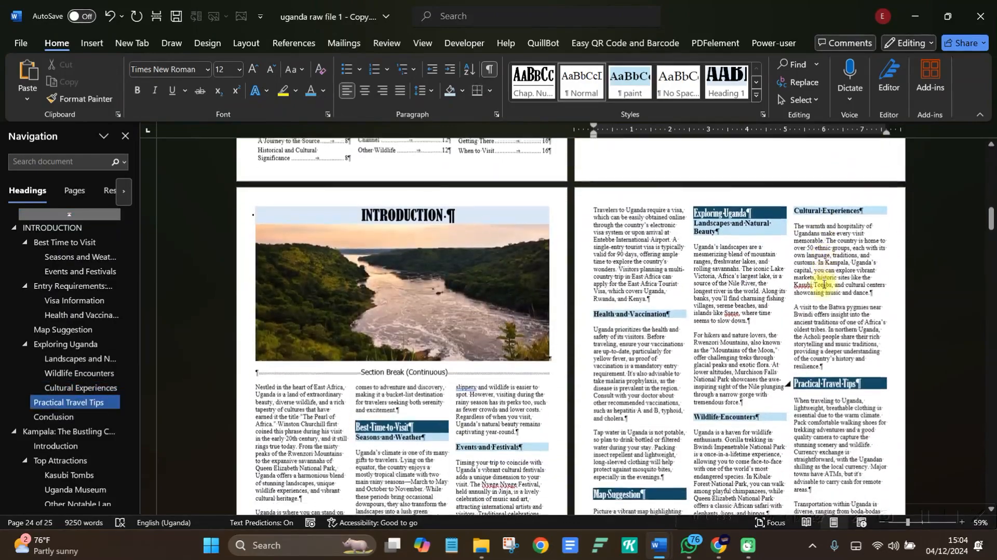
{"action": "scroll", "coordinate": [823, 286], "scroll_direction": "down", "scroll_amount": 1}
{"action": "scroll", "coordinate": [823, 286], "scroll_direction": "up", "scroll_amount": 1}
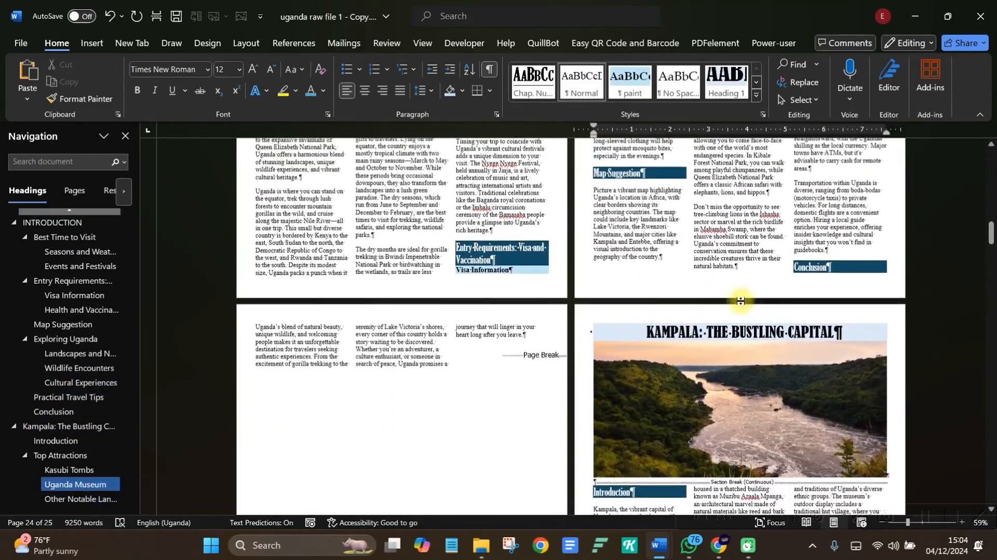
{"action": "scroll", "coordinate": [462, 340], "scroll_direction": "up", "scroll_amount": 5}
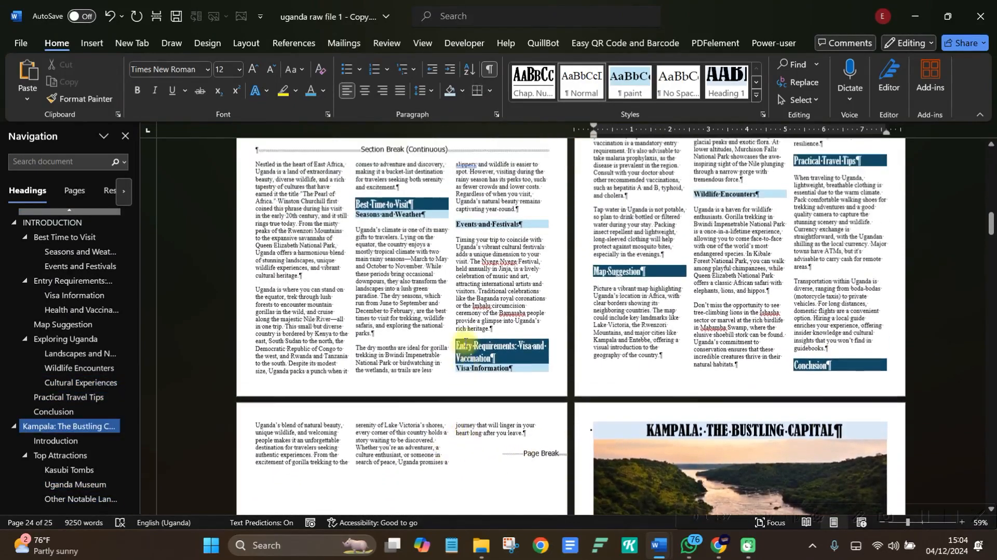
{"action": "scroll", "coordinate": [456, 343], "scroll_direction": "down", "scroll_amount": 6}
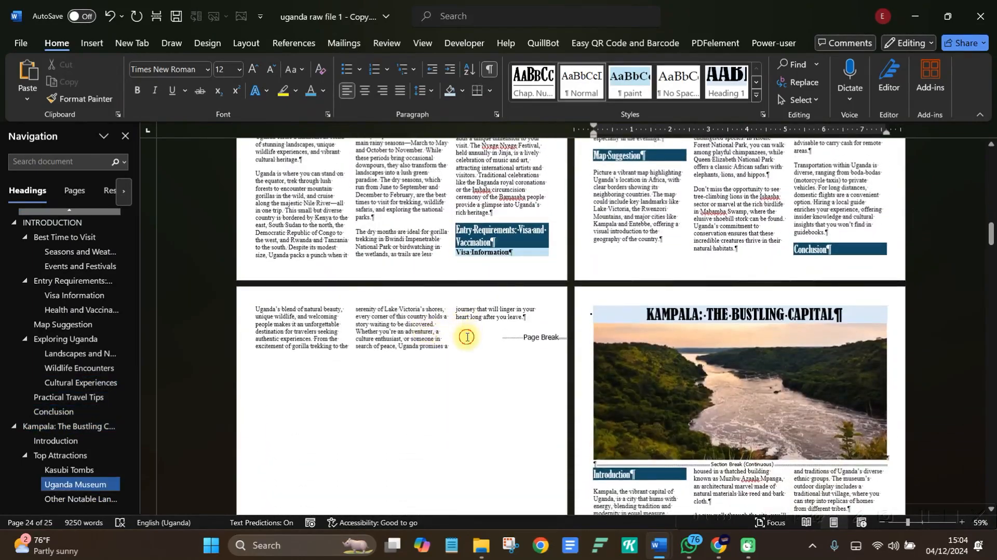
Insert blank paragraphs after the closing paragraph of the INTRODUCTION chapter, before its page break, to move that text entirely into the first column.
{"action": "left_click", "coordinate": [466, 337]}
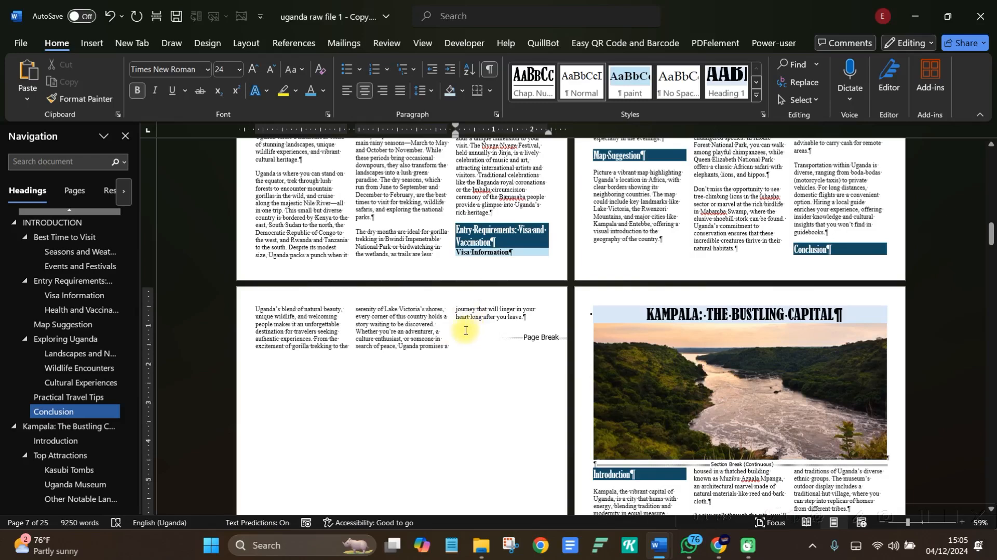
{"action": "scroll", "coordinate": [465, 330], "scroll_direction": "down", "scroll_amount": 2}
{"action": "scroll", "coordinate": [462, 329], "scroll_direction": "up", "scroll_amount": 1}
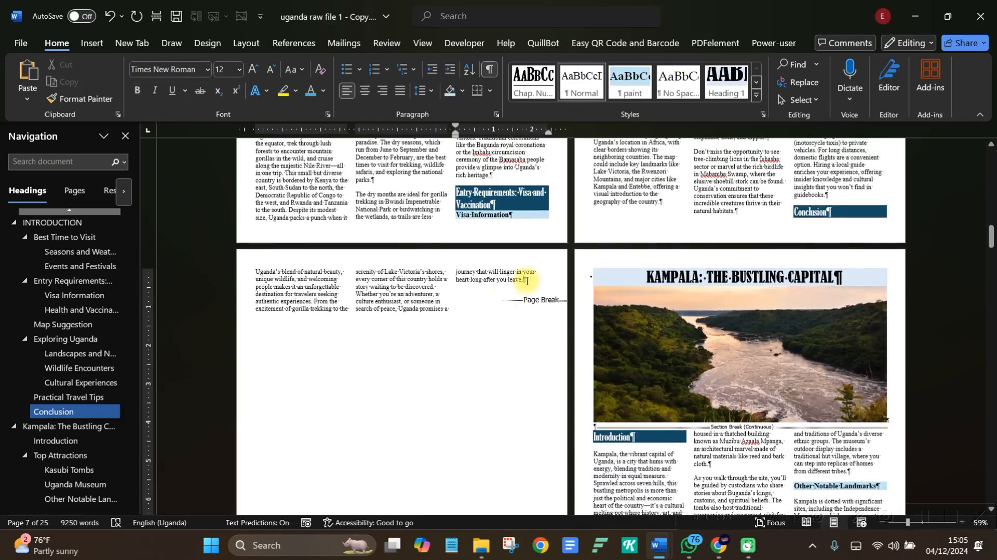
{"action": "key", "text": "Return"}
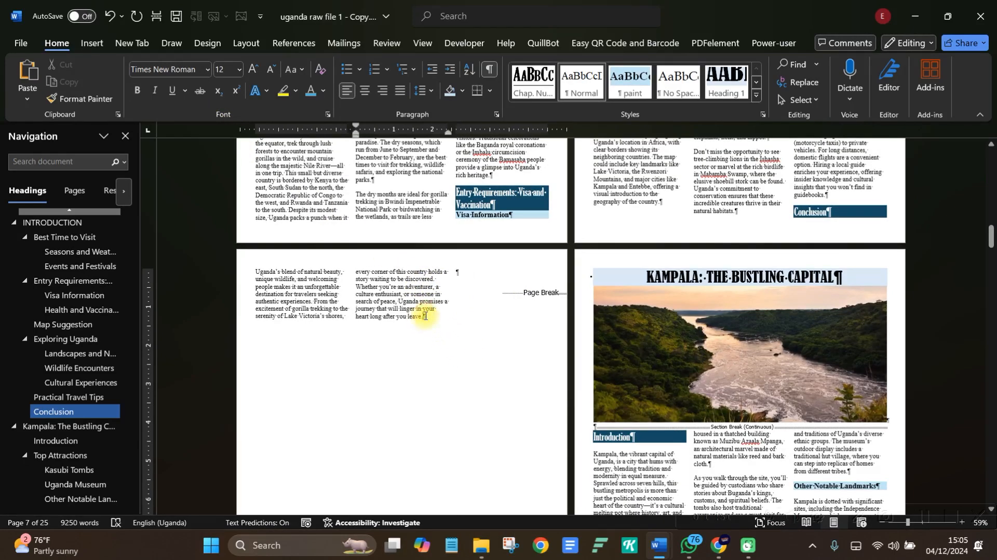
{"action": "key", "text": "Return"}
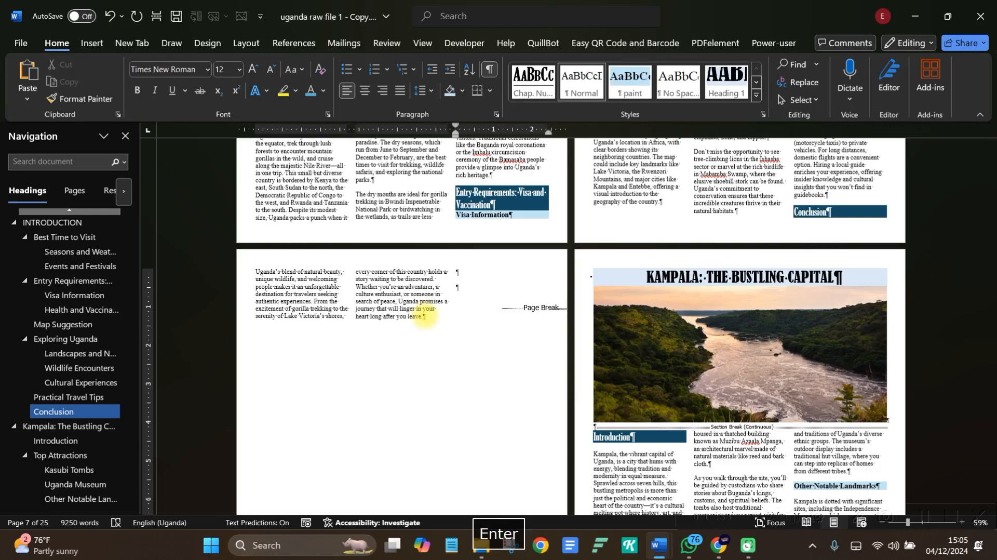
{"action": "key", "text": "Return"}
{"action": "key", "text": "Return"}
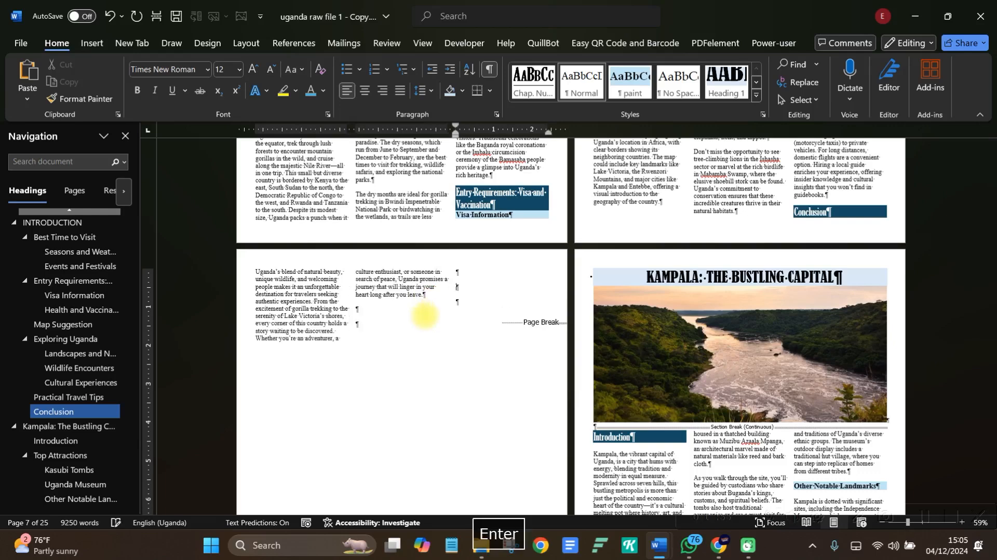
{"action": "key", "text": "Return"}
{"action": "key", "text": "Return"}
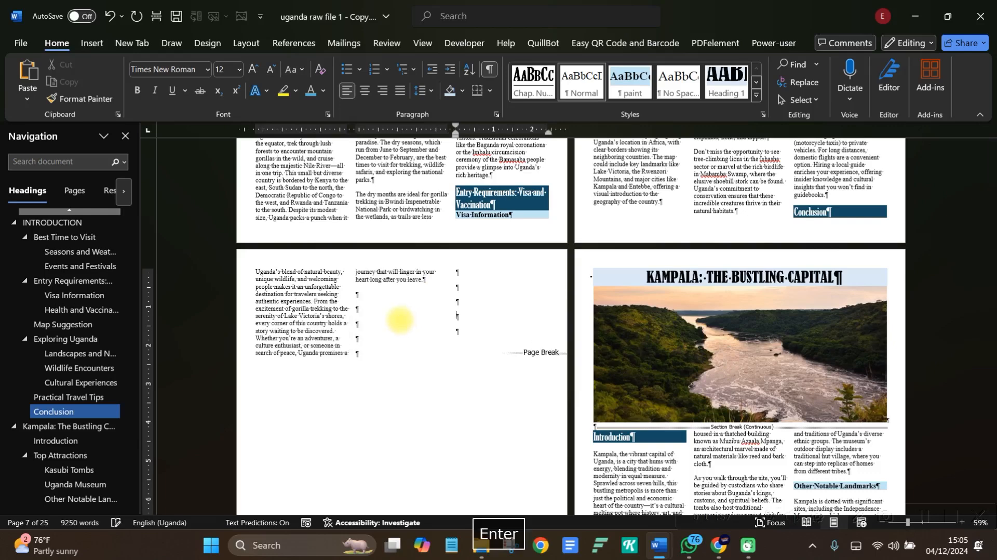
{"action": "key", "text": "Return"}
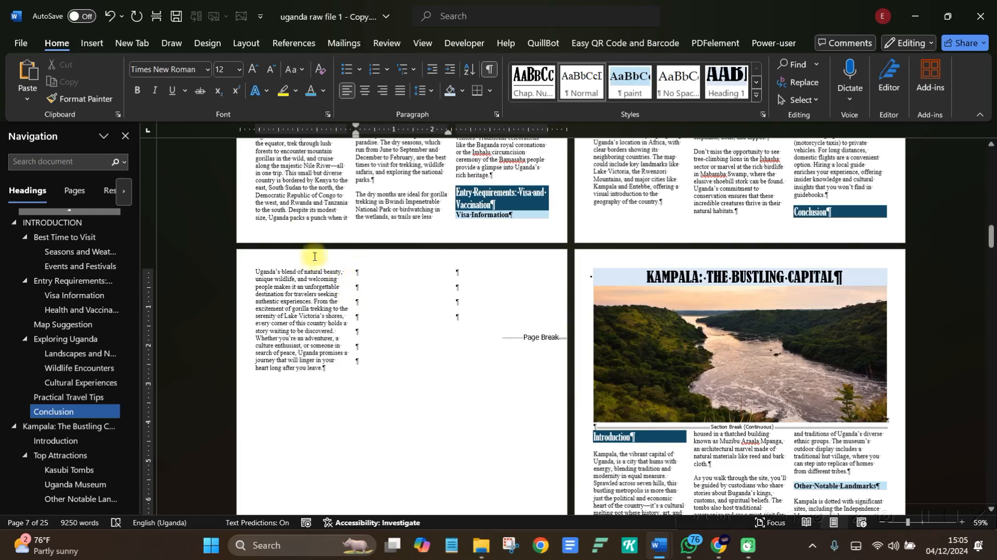
Draw a rectangle about 2.53" by 2.55" beside the closing text of the INTRODUCTION chapter and set it in line with text.
{"action": "left_click", "coordinate": [91, 43]}
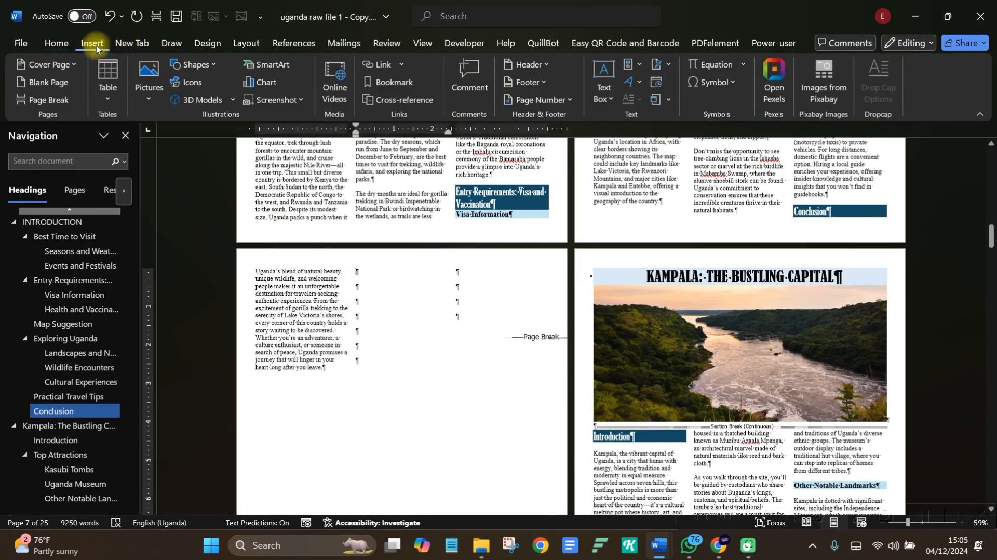
{"action": "left_click", "coordinate": [197, 71]}
{"action": "left_click", "coordinate": [218, 97]}
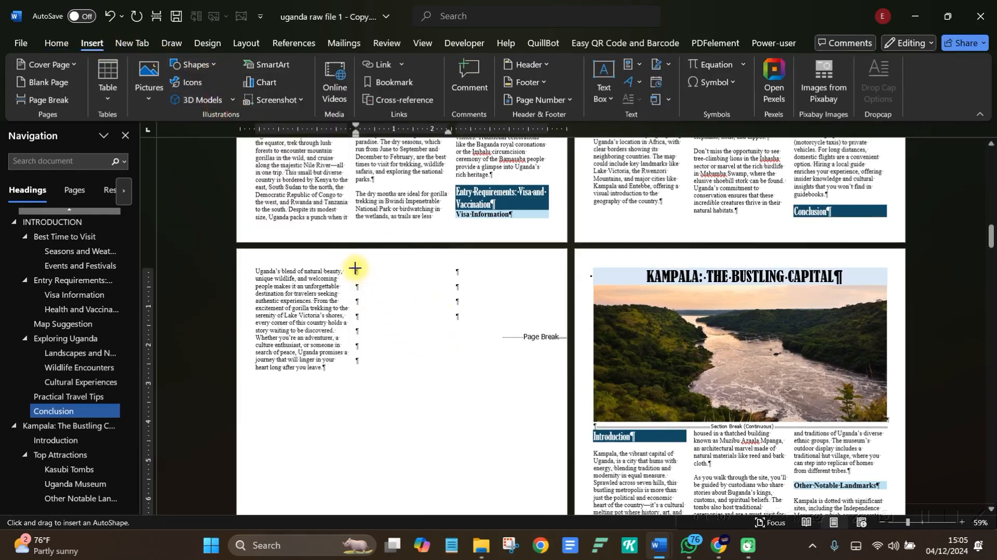
{"action": "left_click_drag", "start_coordinate": [358, 268], "coordinate": [457, 366]}
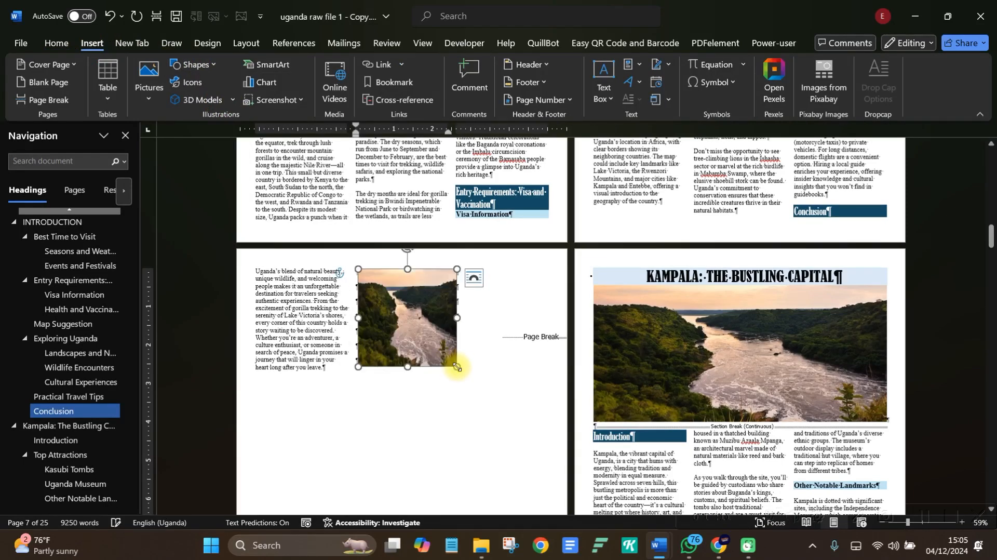
{"action": "left_click", "coordinate": [474, 279]}
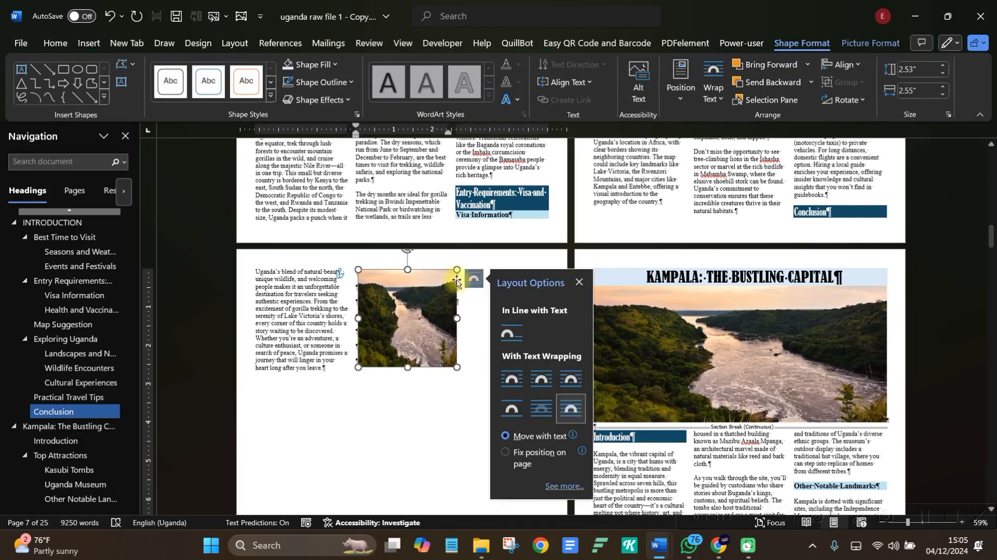
{"action": "left_click", "coordinate": [512, 332]}
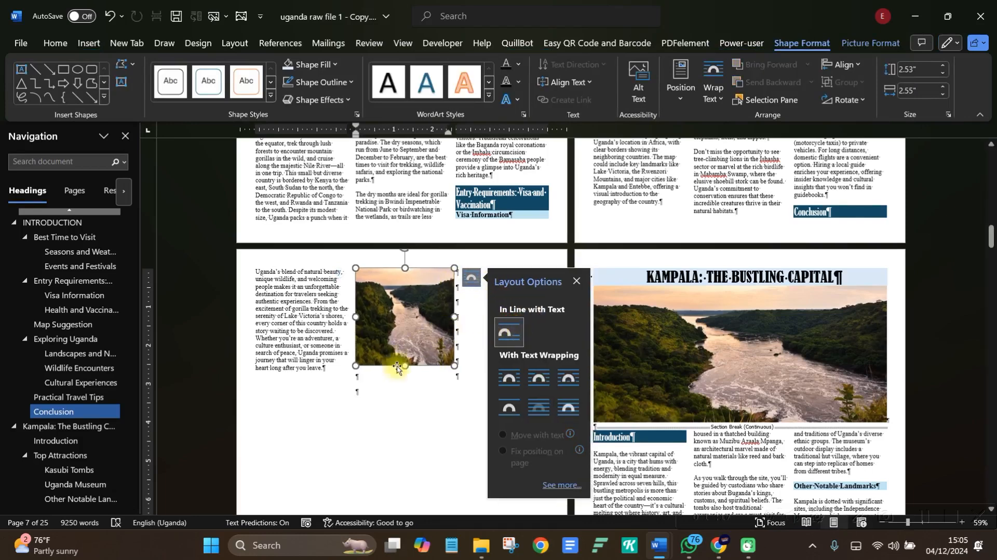
Enlarge the river picture rectangle beside the INTRODUCTION chapter's closing text to about 9.81" high and 5.69" wide.
{"action": "left_click_drag", "start_coordinate": [405, 363], "coordinate": [406, 493]}
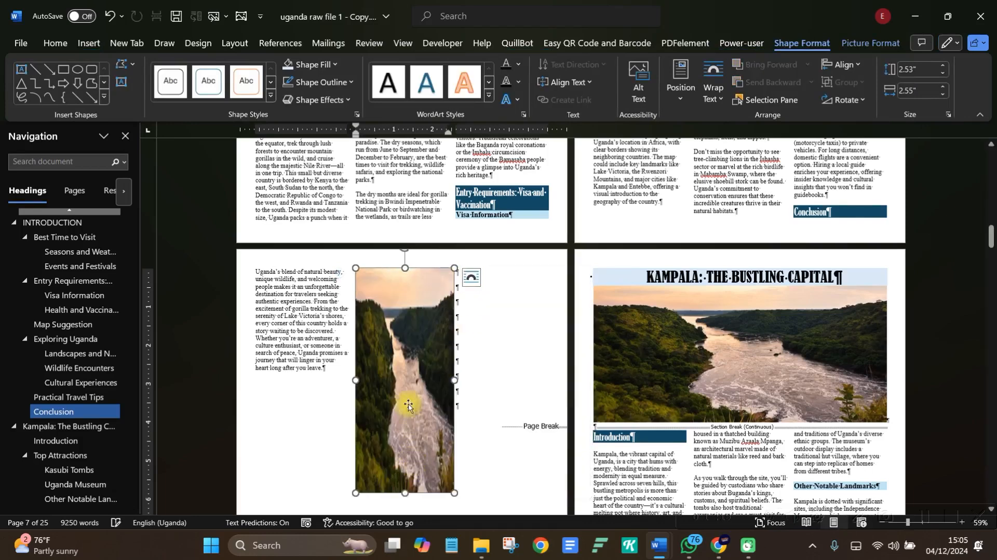
{"action": "scroll", "coordinate": [403, 374], "scroll_direction": "down", "scroll_amount": 3}
{"action": "scroll", "coordinate": [410, 314], "scroll_direction": "down", "scroll_amount": 1}
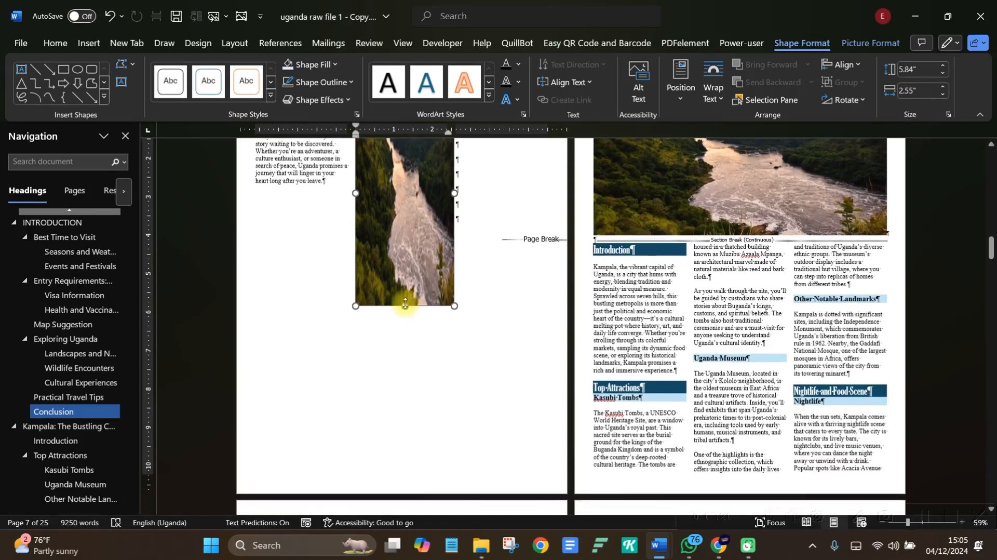
{"action": "left_click_drag", "start_coordinate": [405, 306], "coordinate": [410, 462]}
{"action": "scroll", "coordinate": [465, 309], "scroll_direction": "up", "scroll_amount": 3}
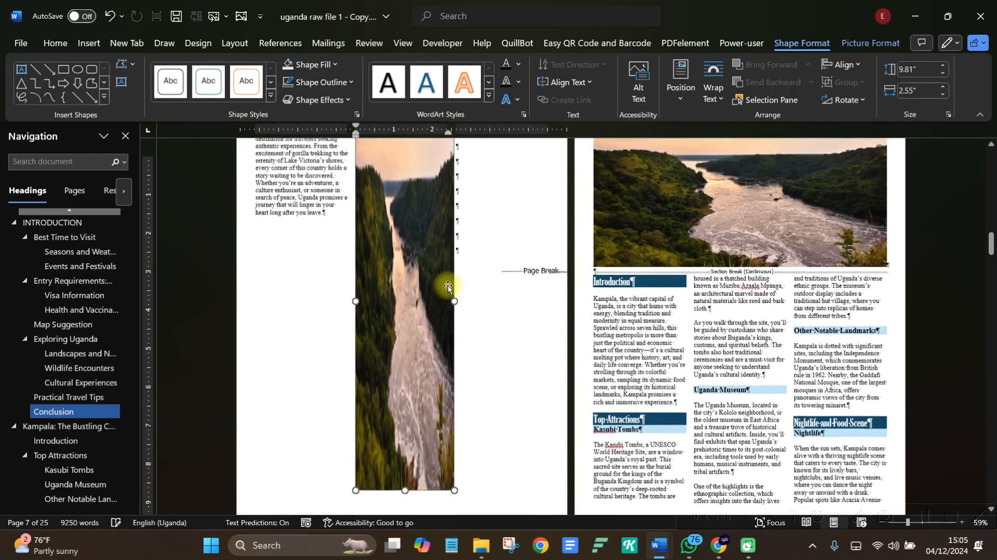
{"action": "scroll", "coordinate": [464, 315], "scroll_direction": "up", "scroll_amount": 2}
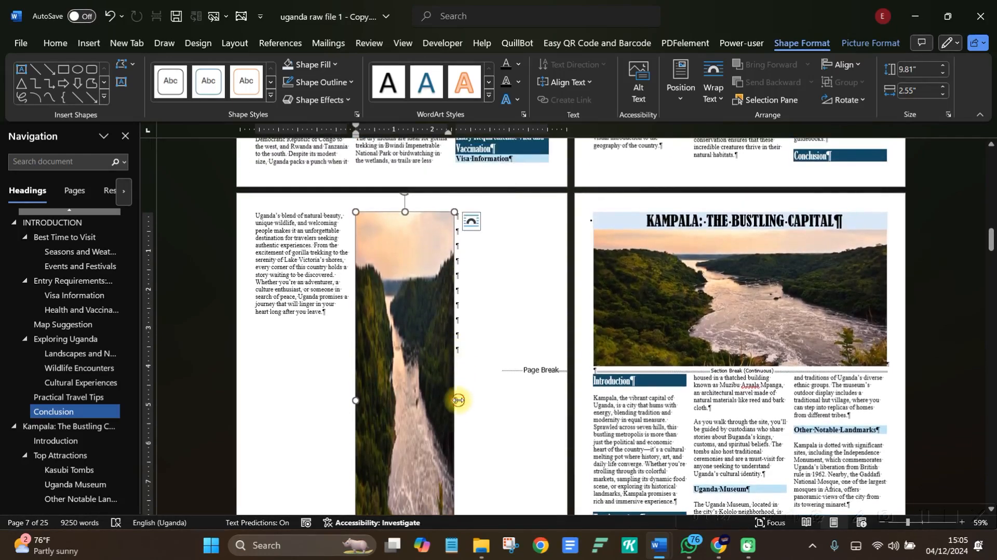
{"action": "left_click_drag", "start_coordinate": [458, 400], "coordinate": [572, 405]}
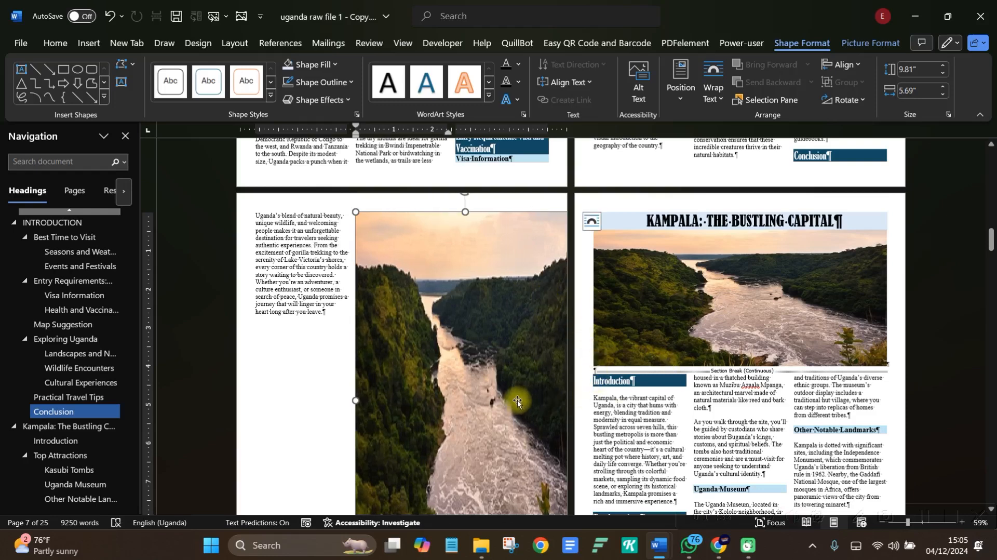
Examine how the enlarged river picture fits the last INTRODUCTION page and how that page sits beside the KAMPALA chapter opening.
{"action": "scroll", "coordinate": [517, 402], "scroll_direction": "down", "scroll_amount": 3}
{"action": "scroll", "coordinate": [518, 402], "scroll_direction": "up", "scroll_amount": 3}
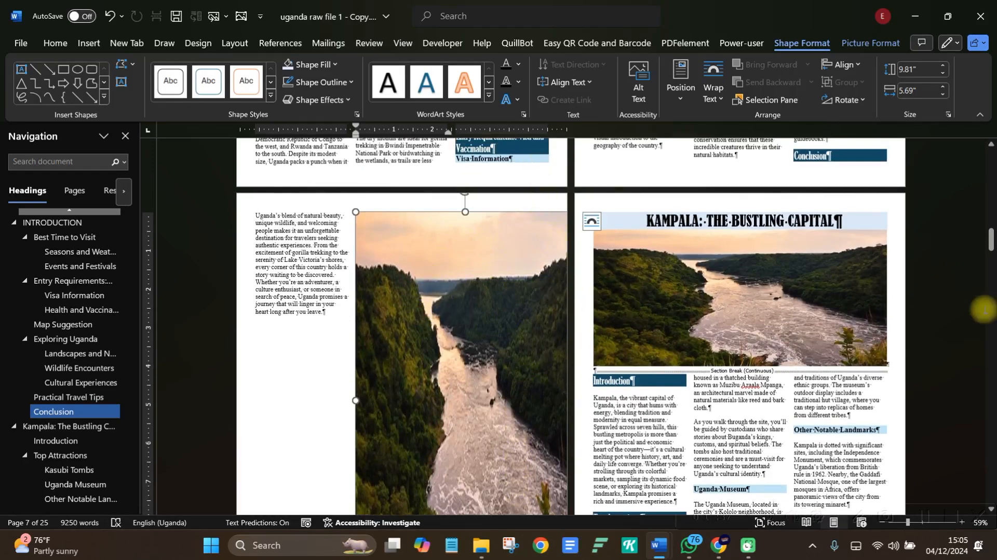
{"action": "scroll", "coordinate": [534, 355], "scroll_direction": "down", "scroll_amount": 3}
{"action": "right_click", "coordinate": [277, 285]}
{"action": "left_click", "coordinate": [277, 285]}
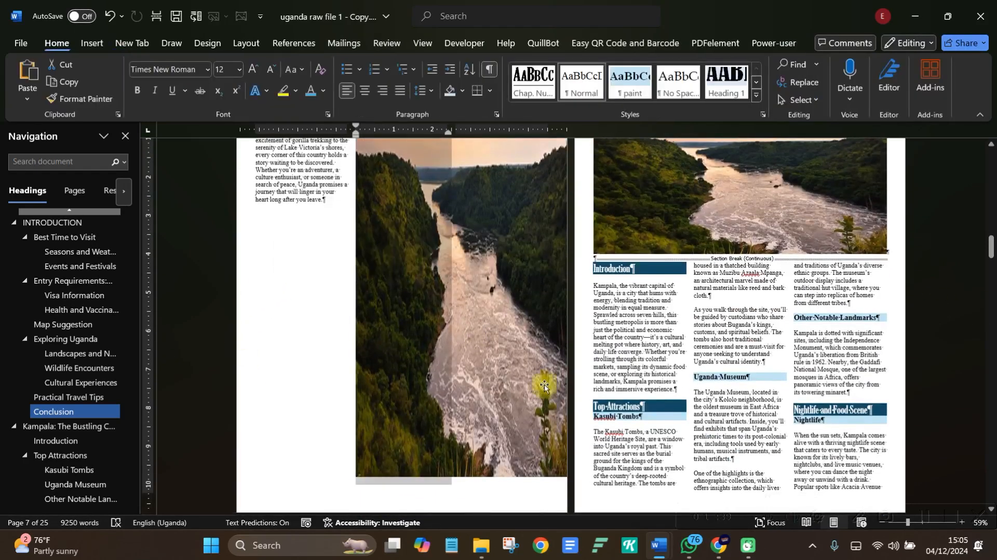
{"action": "left_click", "coordinate": [521, 485]}
{"action": "scroll", "coordinate": [522, 486], "scroll_direction": "up", "scroll_amount": 3}
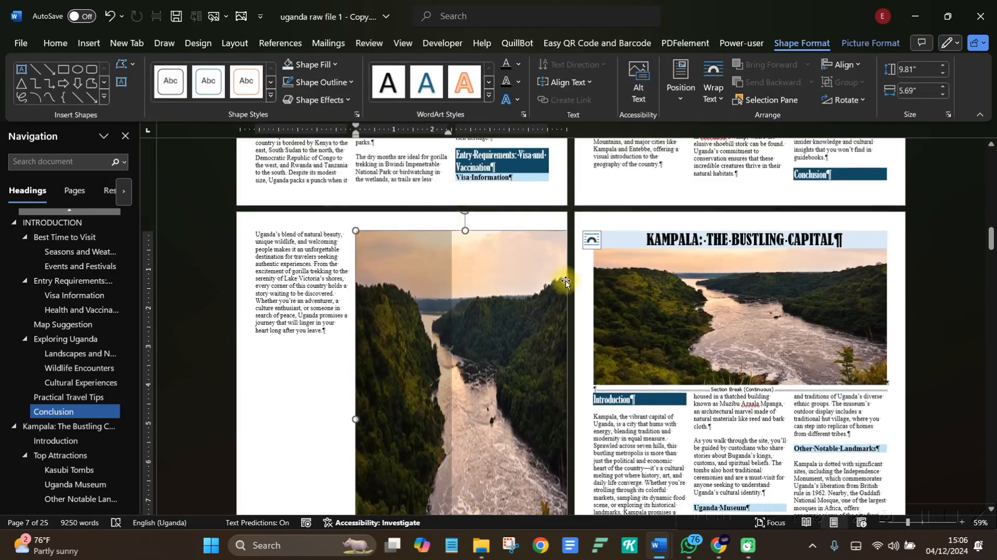
{"action": "left_click", "coordinate": [681, 436]}
{"action": "scroll", "coordinate": [685, 444], "scroll_direction": "up", "scroll_amount": 1}
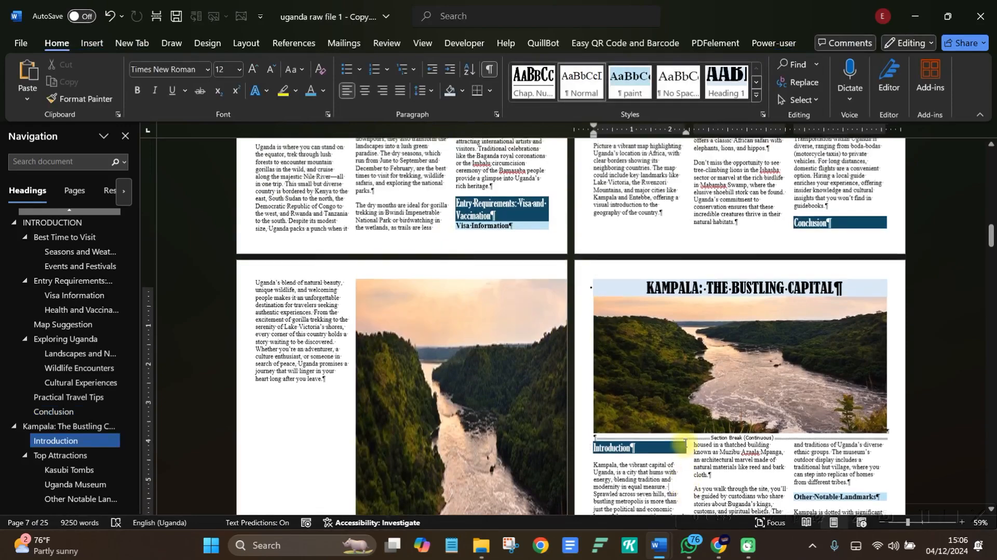
{"action": "scroll", "coordinate": [685, 444], "scroll_direction": "down", "scroll_amount": 2}
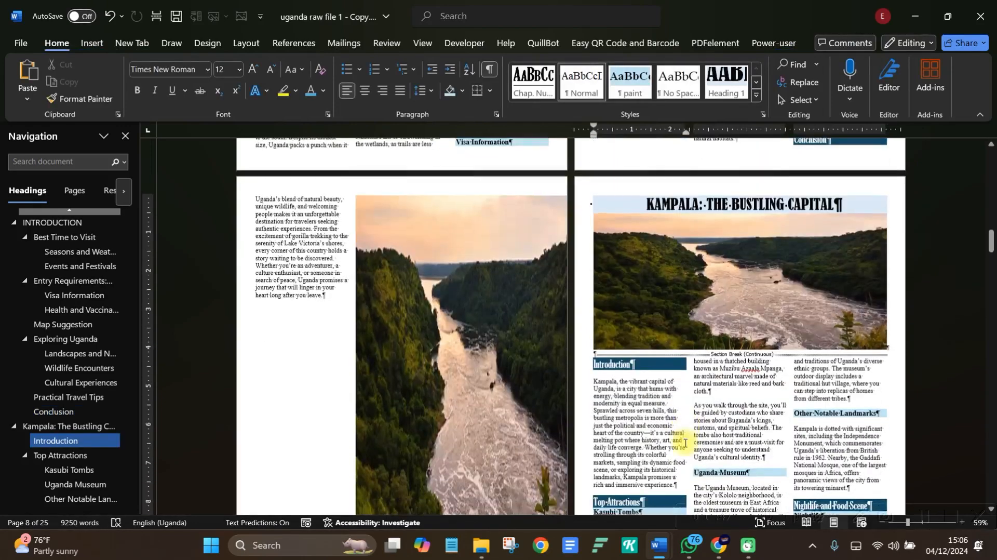
{"action": "scroll", "coordinate": [685, 442], "scroll_direction": "down", "scroll_amount": 2}
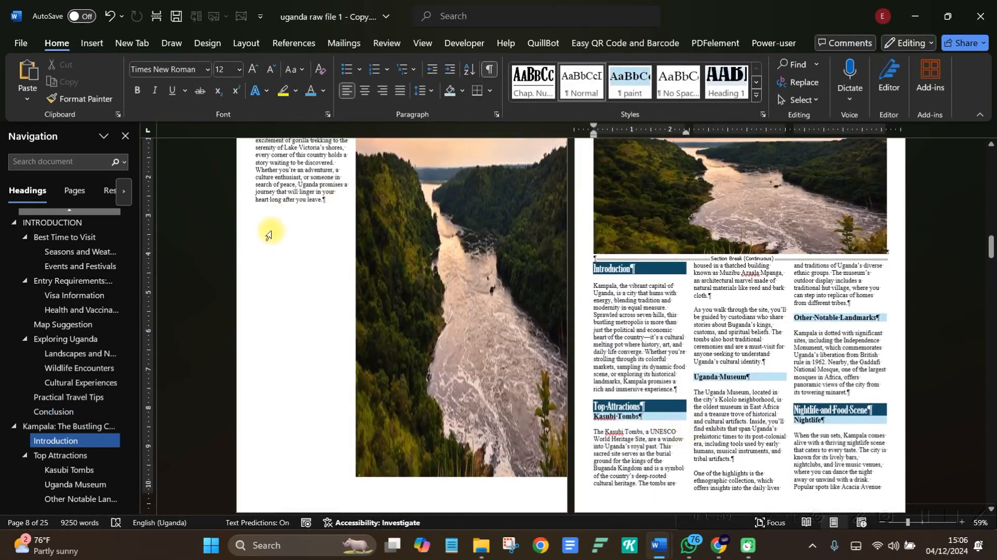
{"action": "scroll", "coordinate": [302, 299], "scroll_direction": "up", "scroll_amount": 1}
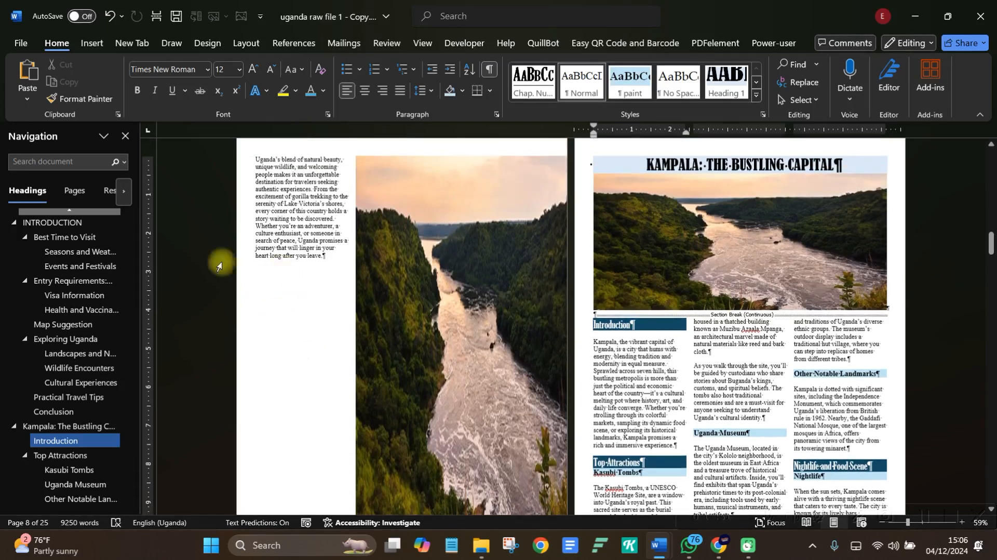
{"action": "scroll", "coordinate": [266, 312], "scroll_direction": "up", "scroll_amount": 2}
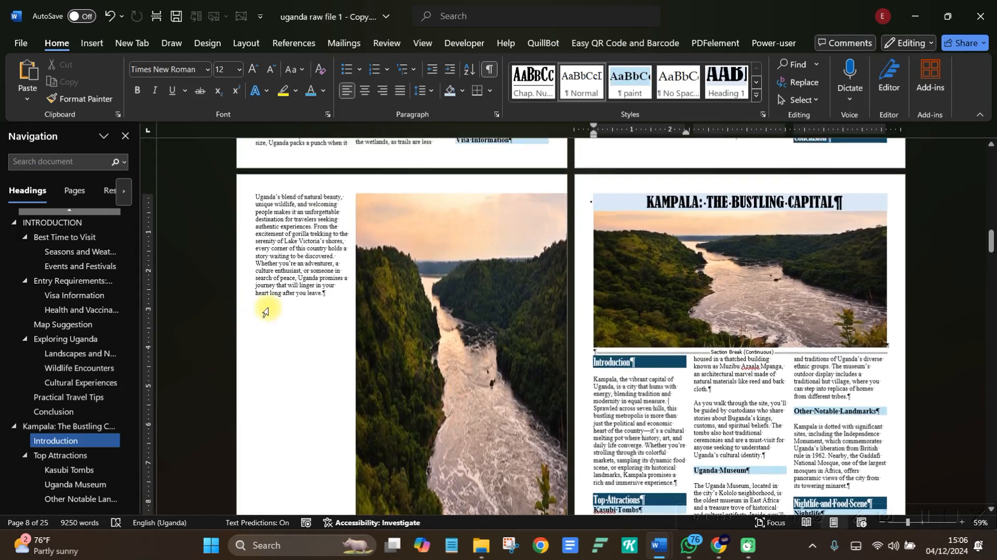
{"action": "scroll", "coordinate": [265, 312], "scroll_direction": "down", "scroll_amount": 1}
{"action": "scroll", "coordinate": [265, 312], "scroll_direction": "down", "scroll_amount": 1}
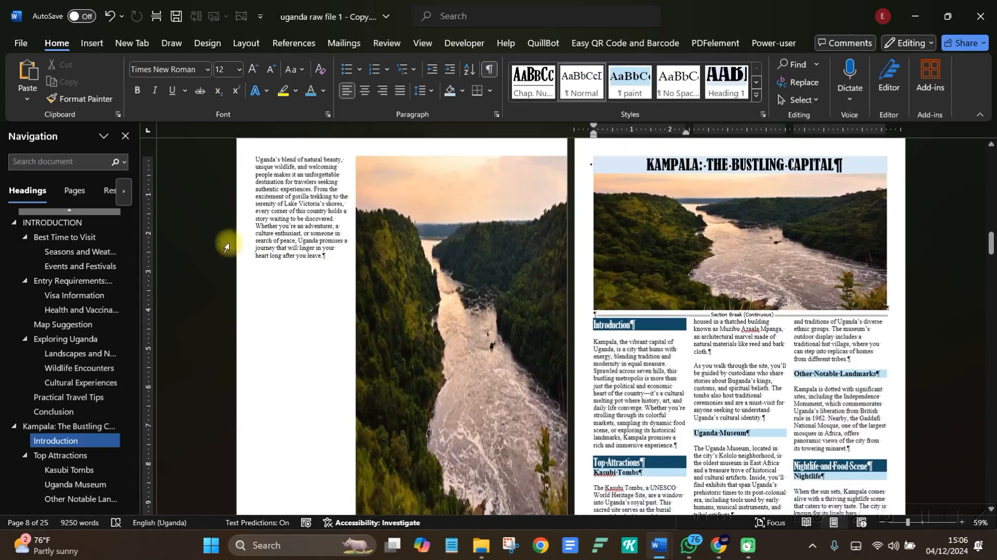
Add page numbers at the bottom of the pages in the Bold Numbers 1 style of the Page X of Y group.
{"action": "left_click", "coordinate": [88, 41]}
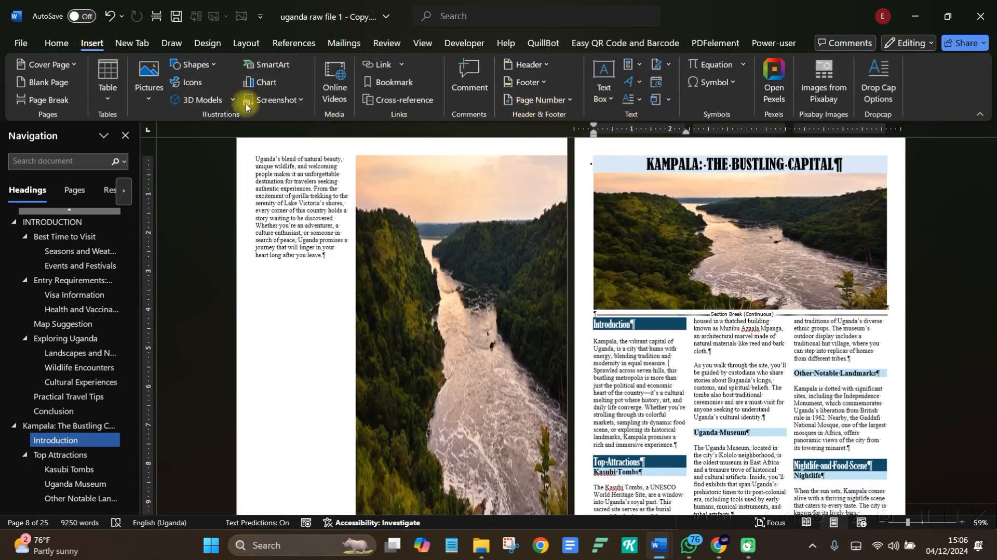
{"action": "left_click", "coordinate": [562, 104]}
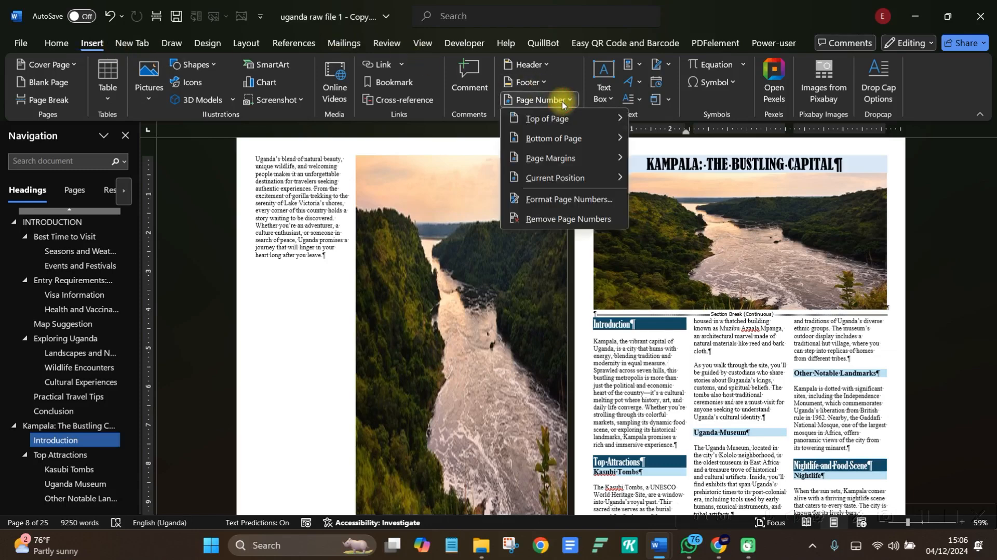
{"action": "mouse_move", "coordinate": [550, 143]}
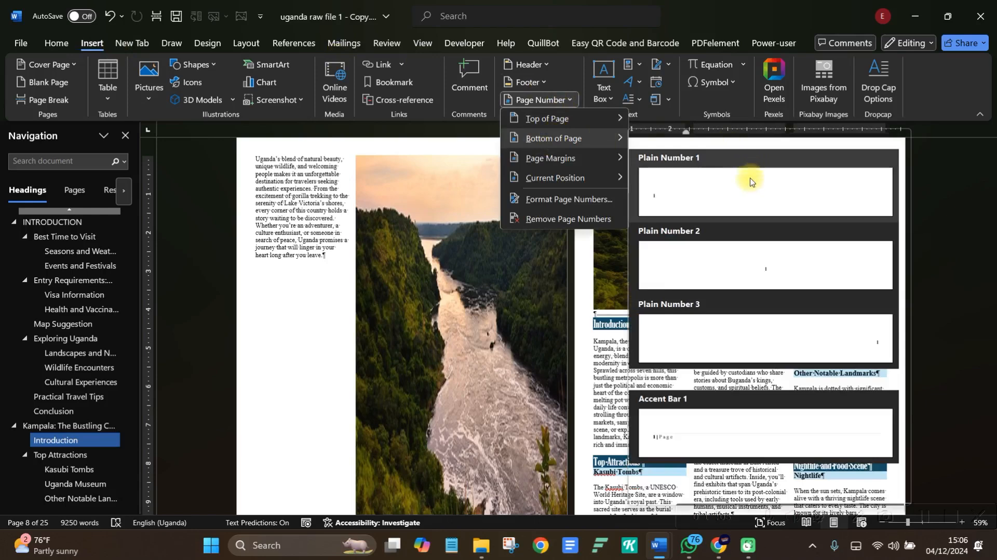
{"action": "scroll", "coordinate": [749, 185], "scroll_direction": "down", "scroll_amount": 10}
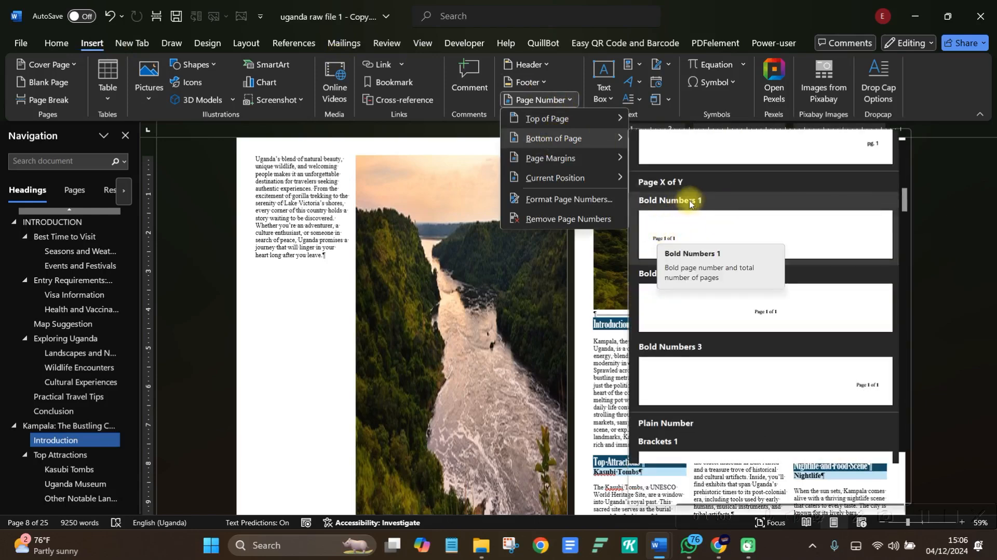
{"action": "left_click", "coordinate": [664, 238]}
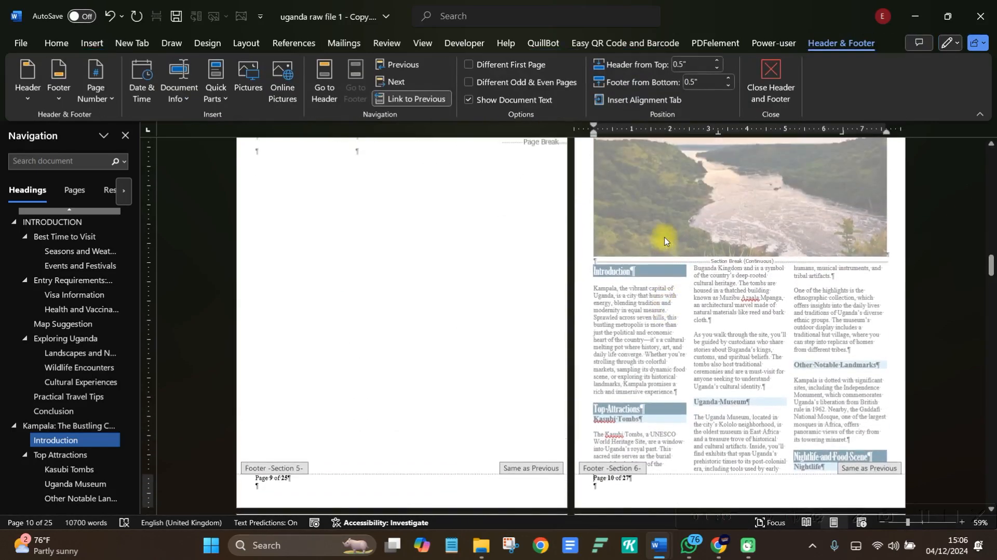
Enable a different first page for the header and footer of the KAMPALA chapter's section, and leave header and footer editing.
{"action": "scroll", "coordinate": [665, 240], "scroll_direction": "up", "scroll_amount": 10}
{"action": "scroll", "coordinate": [664, 239], "scroll_direction": "up", "scroll_amount": 6}
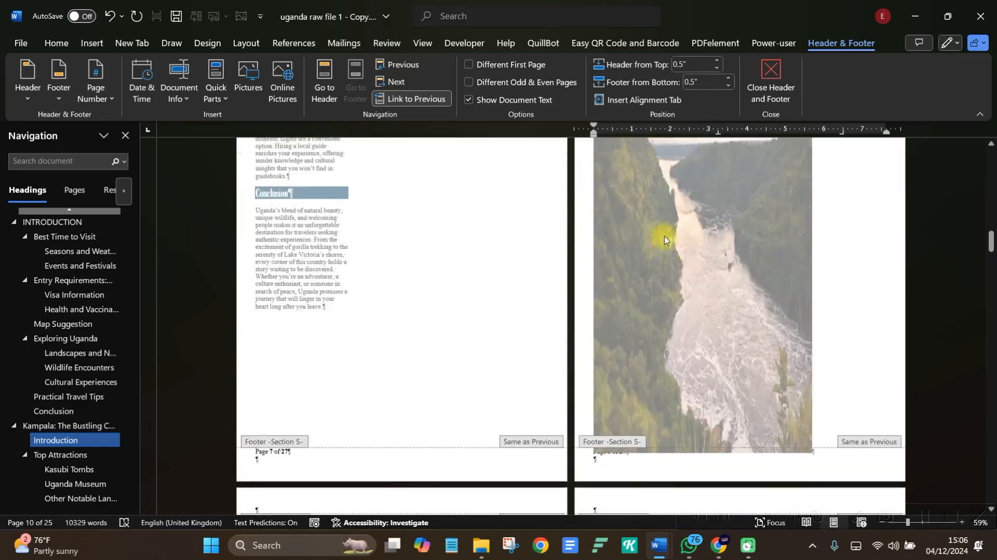
{"action": "left_click", "coordinate": [469, 65]}
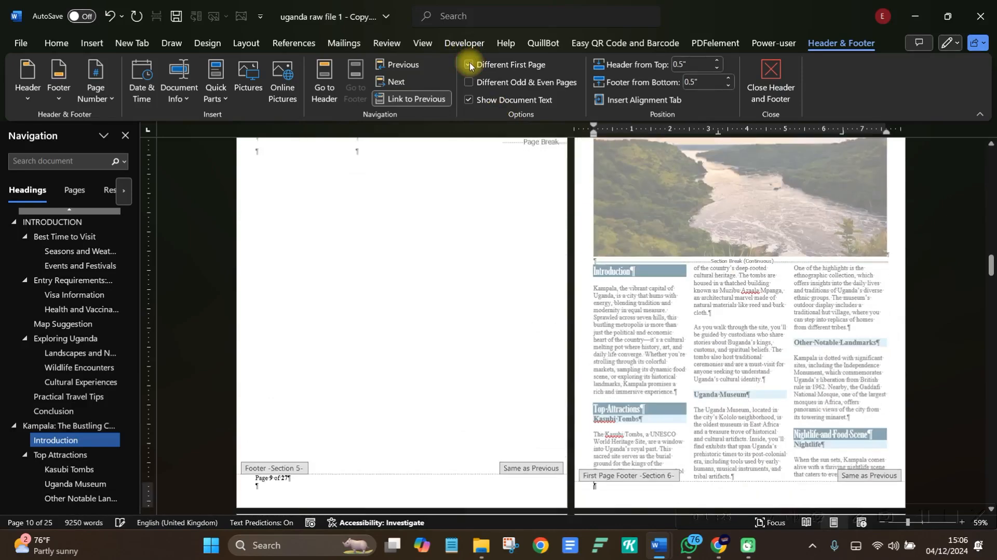
{"action": "scroll", "coordinate": [433, 364], "scroll_direction": "up", "scroll_amount": 5}
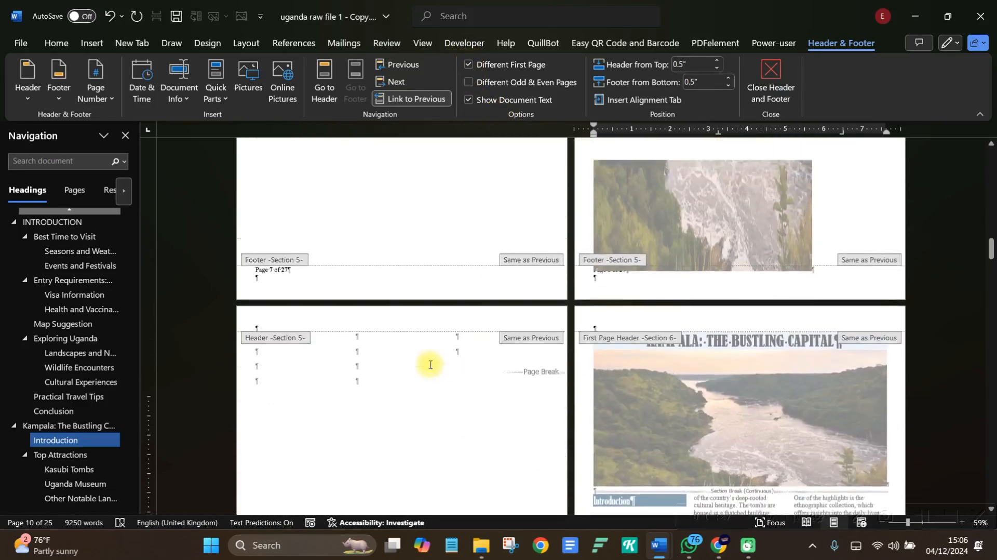
{"action": "scroll", "coordinate": [511, 341], "scroll_direction": "up", "scroll_amount": 3}
{"action": "left_click_drag", "start_coordinate": [986, 240], "coordinate": [978, 124]}
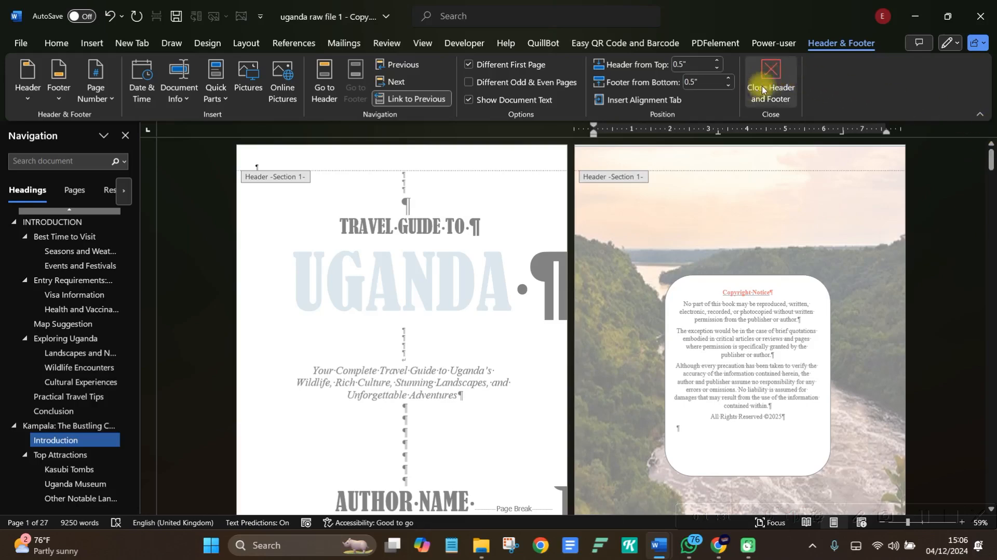
{"action": "left_click", "coordinate": [774, 76]}
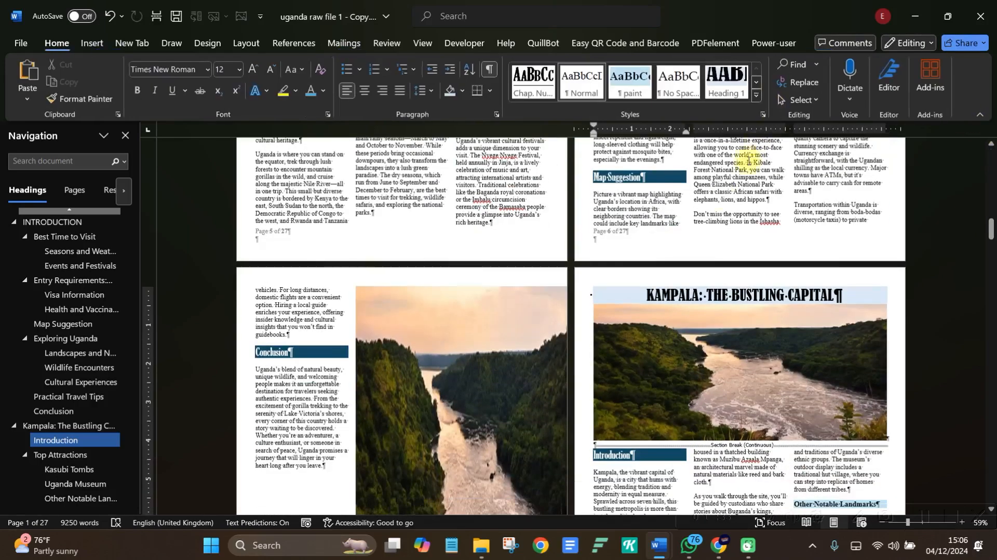
Review the footer page numbers from the INTRODUCTION chapter back to the title page and through the table of contents.
{"action": "scroll", "coordinate": [489, 322], "scroll_direction": "up", "scroll_amount": 2}
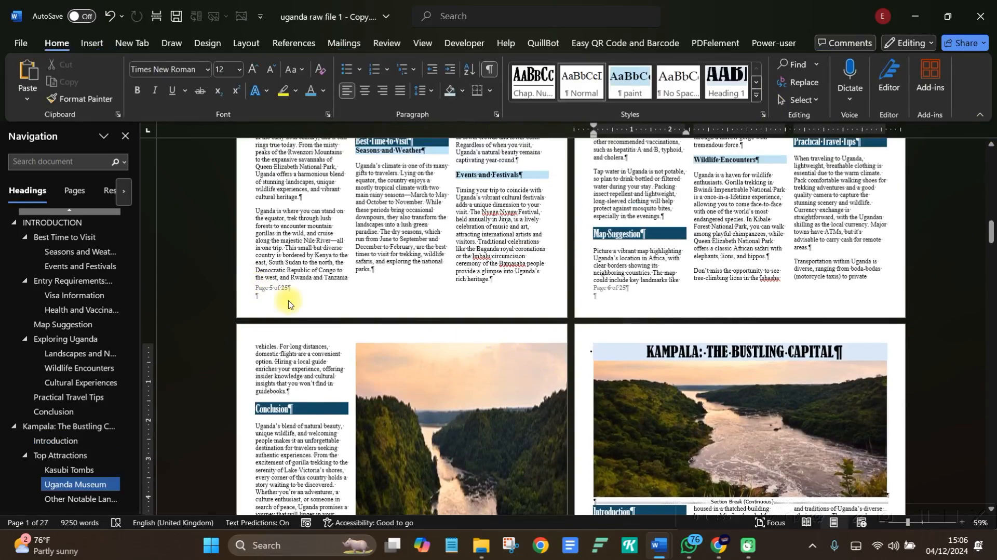
{"action": "scroll", "coordinate": [278, 300], "scroll_direction": "up", "scroll_amount": 5}
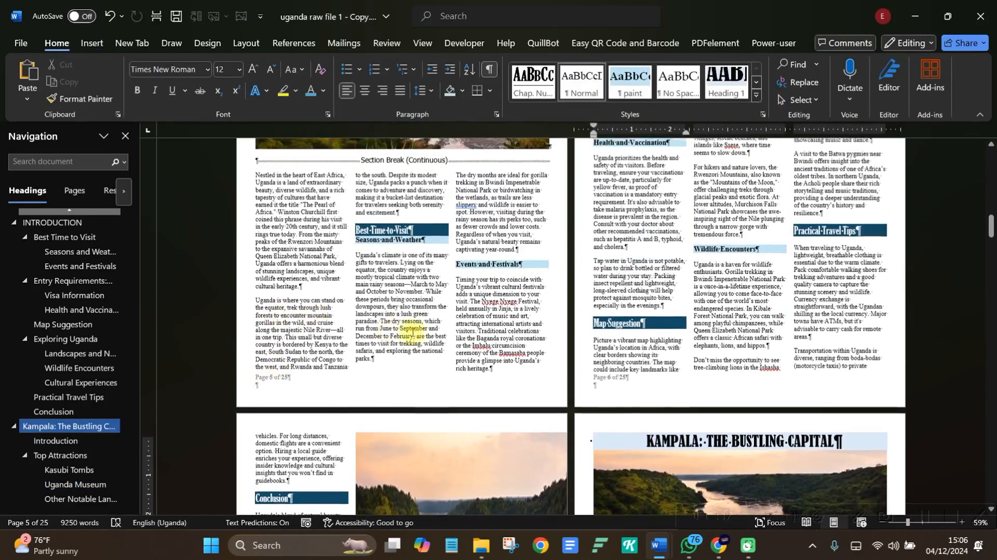
{"action": "scroll", "coordinate": [652, 382], "scroll_direction": "up", "scroll_amount": 10}
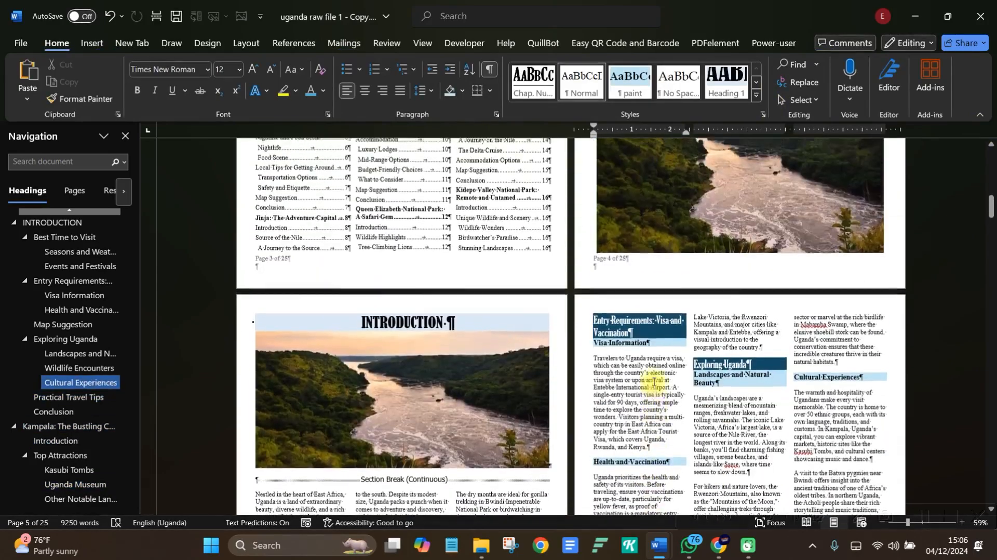
{"action": "scroll", "coordinate": [479, 289], "scroll_direction": "up", "scroll_amount": 6}
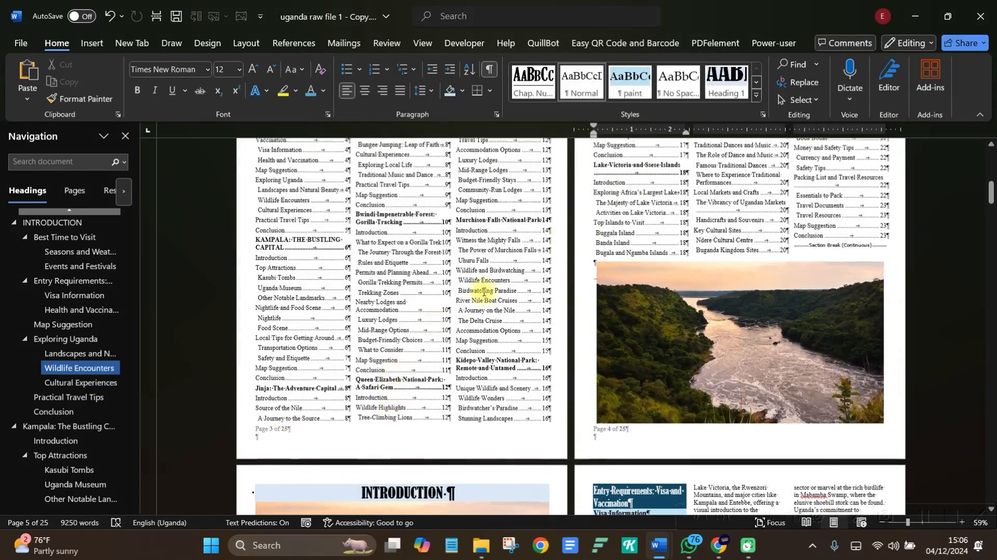
{"action": "scroll", "coordinate": [632, 192], "scroll_direction": "up", "scroll_amount": 10}
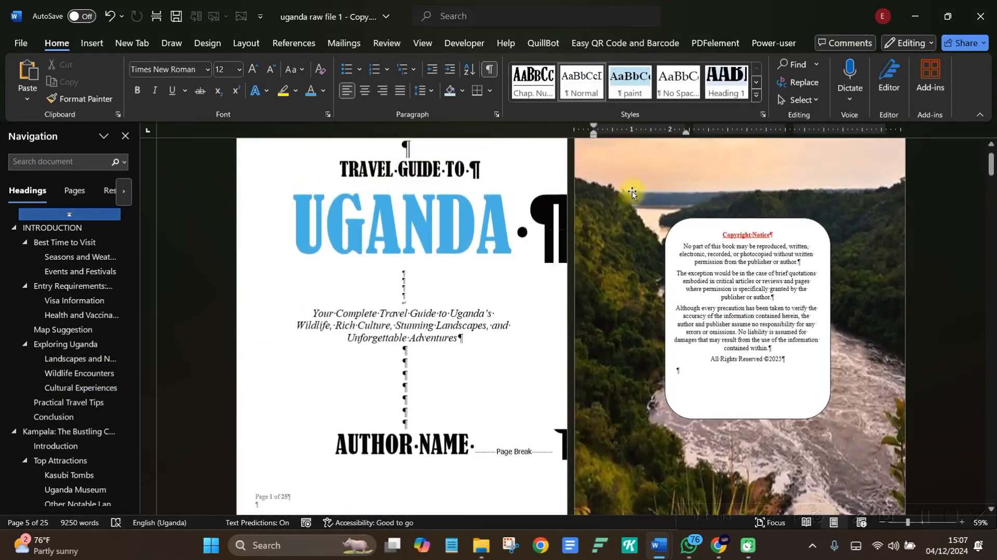
{"action": "scroll", "coordinate": [633, 191], "scroll_direction": "down", "scroll_amount": 7}
{"action": "scroll", "coordinate": [632, 192], "scroll_direction": "down", "scroll_amount": 10}
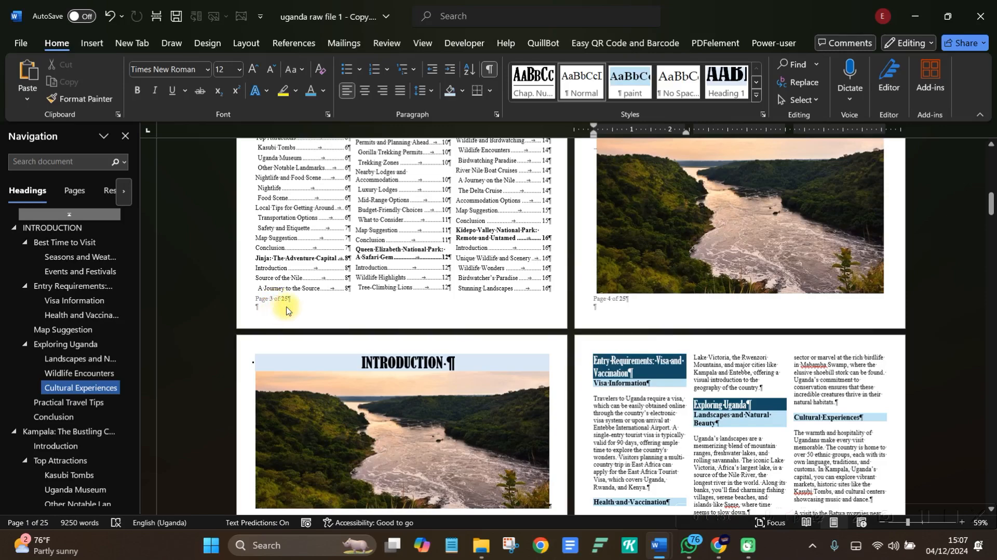
Open the footer of the table of contents page before the INTRODUCTION chapter for editing.
{"action": "double_click", "coordinate": [379, 310]}
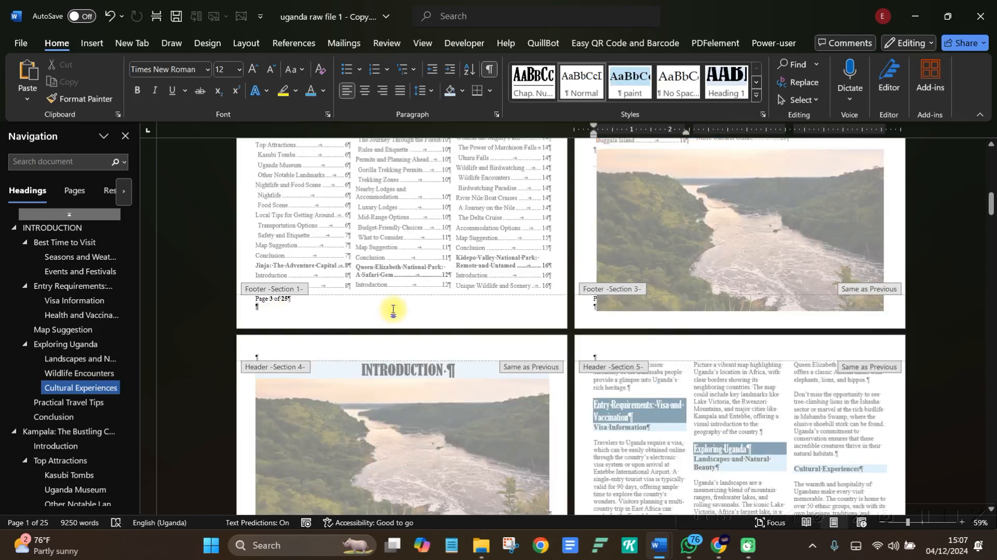
{"action": "scroll", "coordinate": [327, 321], "scroll_direction": "up", "scroll_amount": 2}
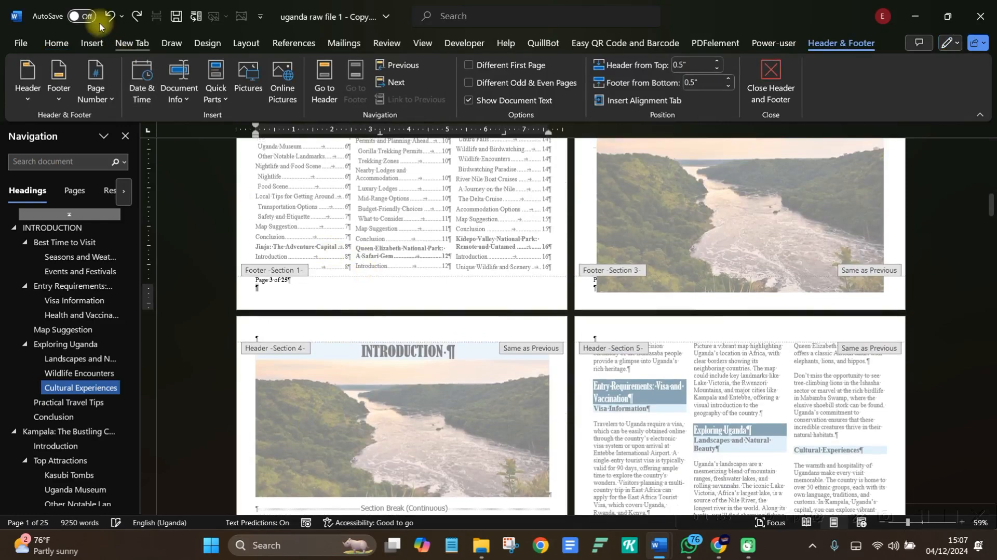
{"action": "left_click", "coordinate": [90, 45]}
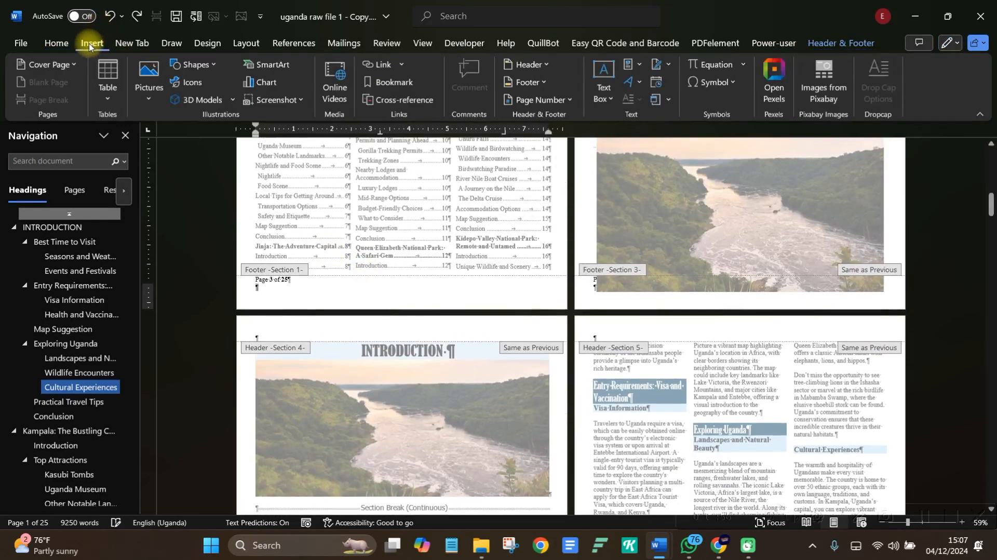
{"action": "left_click", "coordinate": [607, 94]}
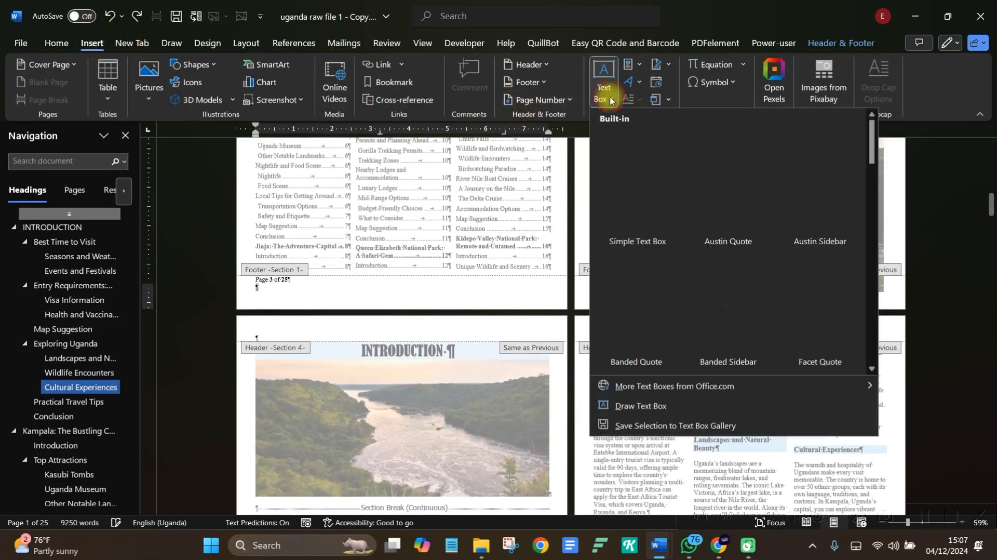
{"action": "left_click", "coordinate": [641, 406]}
{"action": "left_click", "coordinate": [465, 281]}
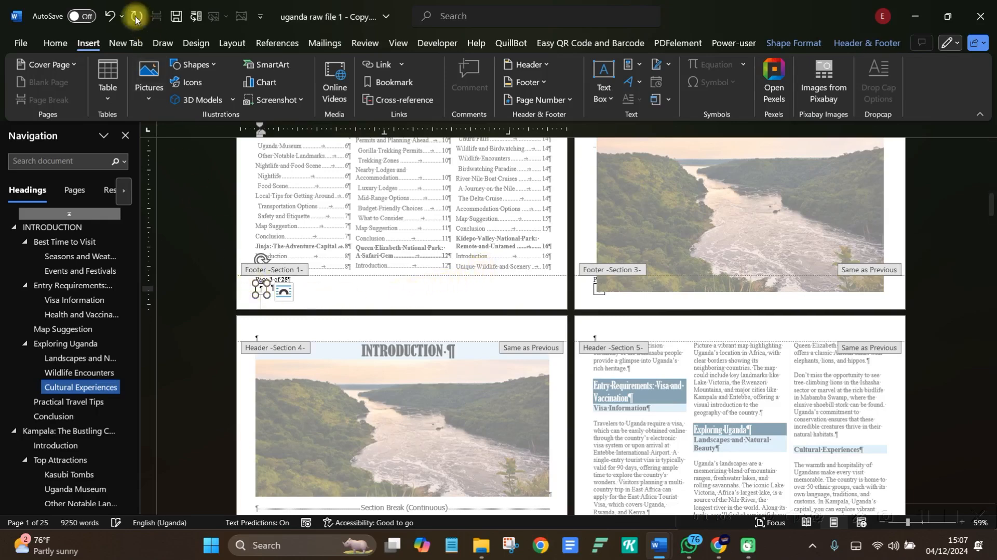
{"action": "left_click", "coordinate": [109, 16]}
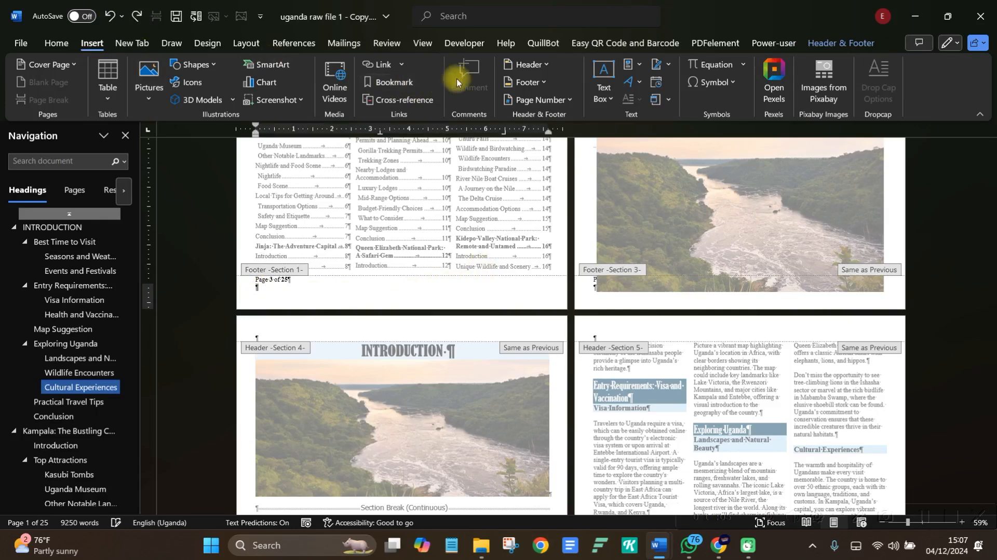
Draw a small text box in the table of contents page's footer and shift it slightly right beside the page number.
{"action": "left_click", "coordinate": [604, 91]}
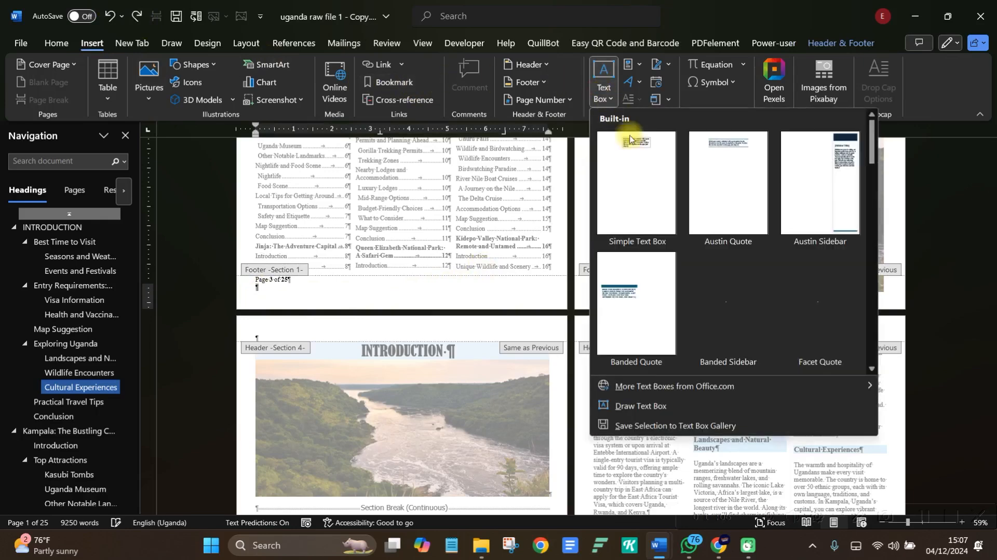
{"action": "left_click", "coordinate": [613, 406]}
{"action": "left_click", "coordinate": [456, 282]}
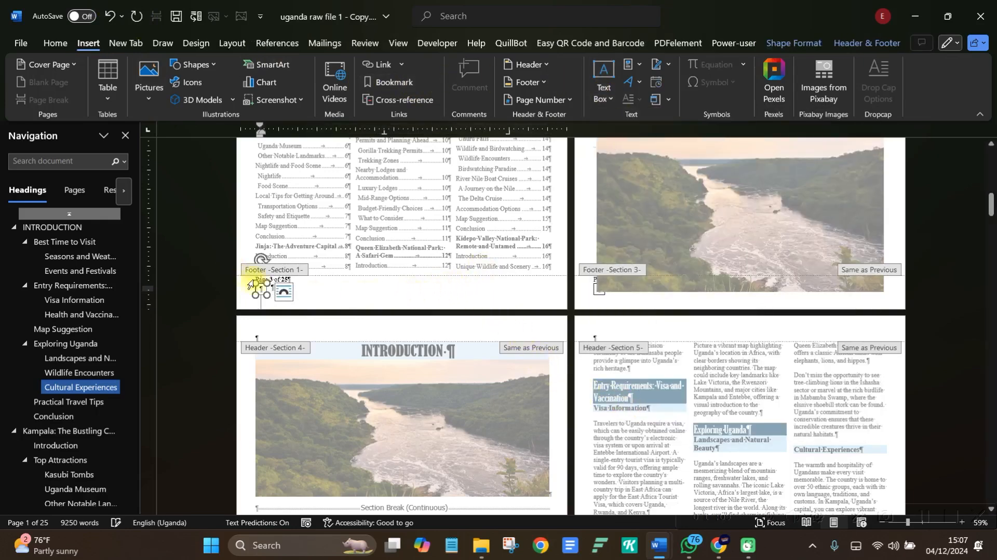
{"action": "mouse_move", "coordinate": [262, 285]}
{"action": "left_mouse_down"}
{"action": "mouse_move", "coordinate": [407, 280]}
{"action": "mouse_move", "coordinate": [264, 293]}
{"action": "mouse_move", "coordinate": [266, 283]}
{"action": "left_mouse_up"}
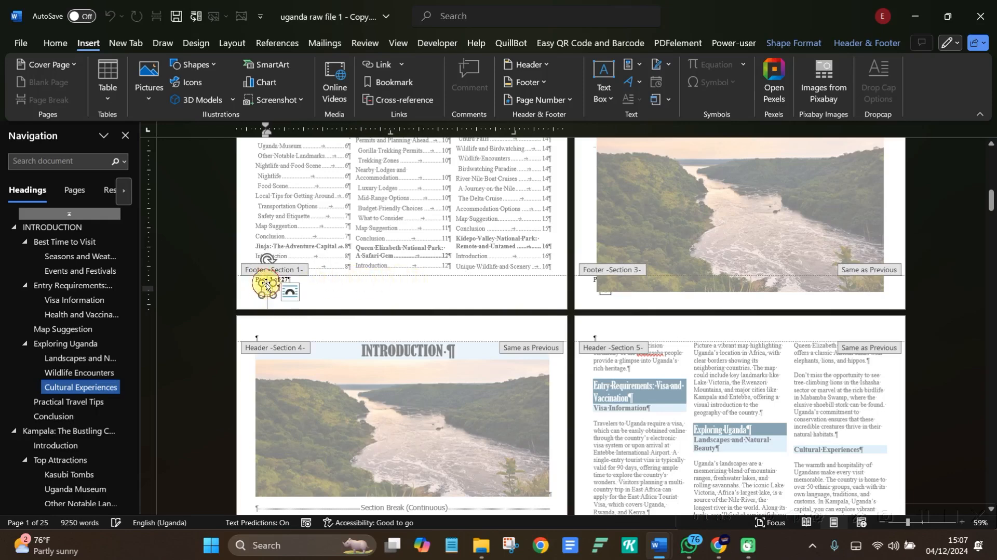